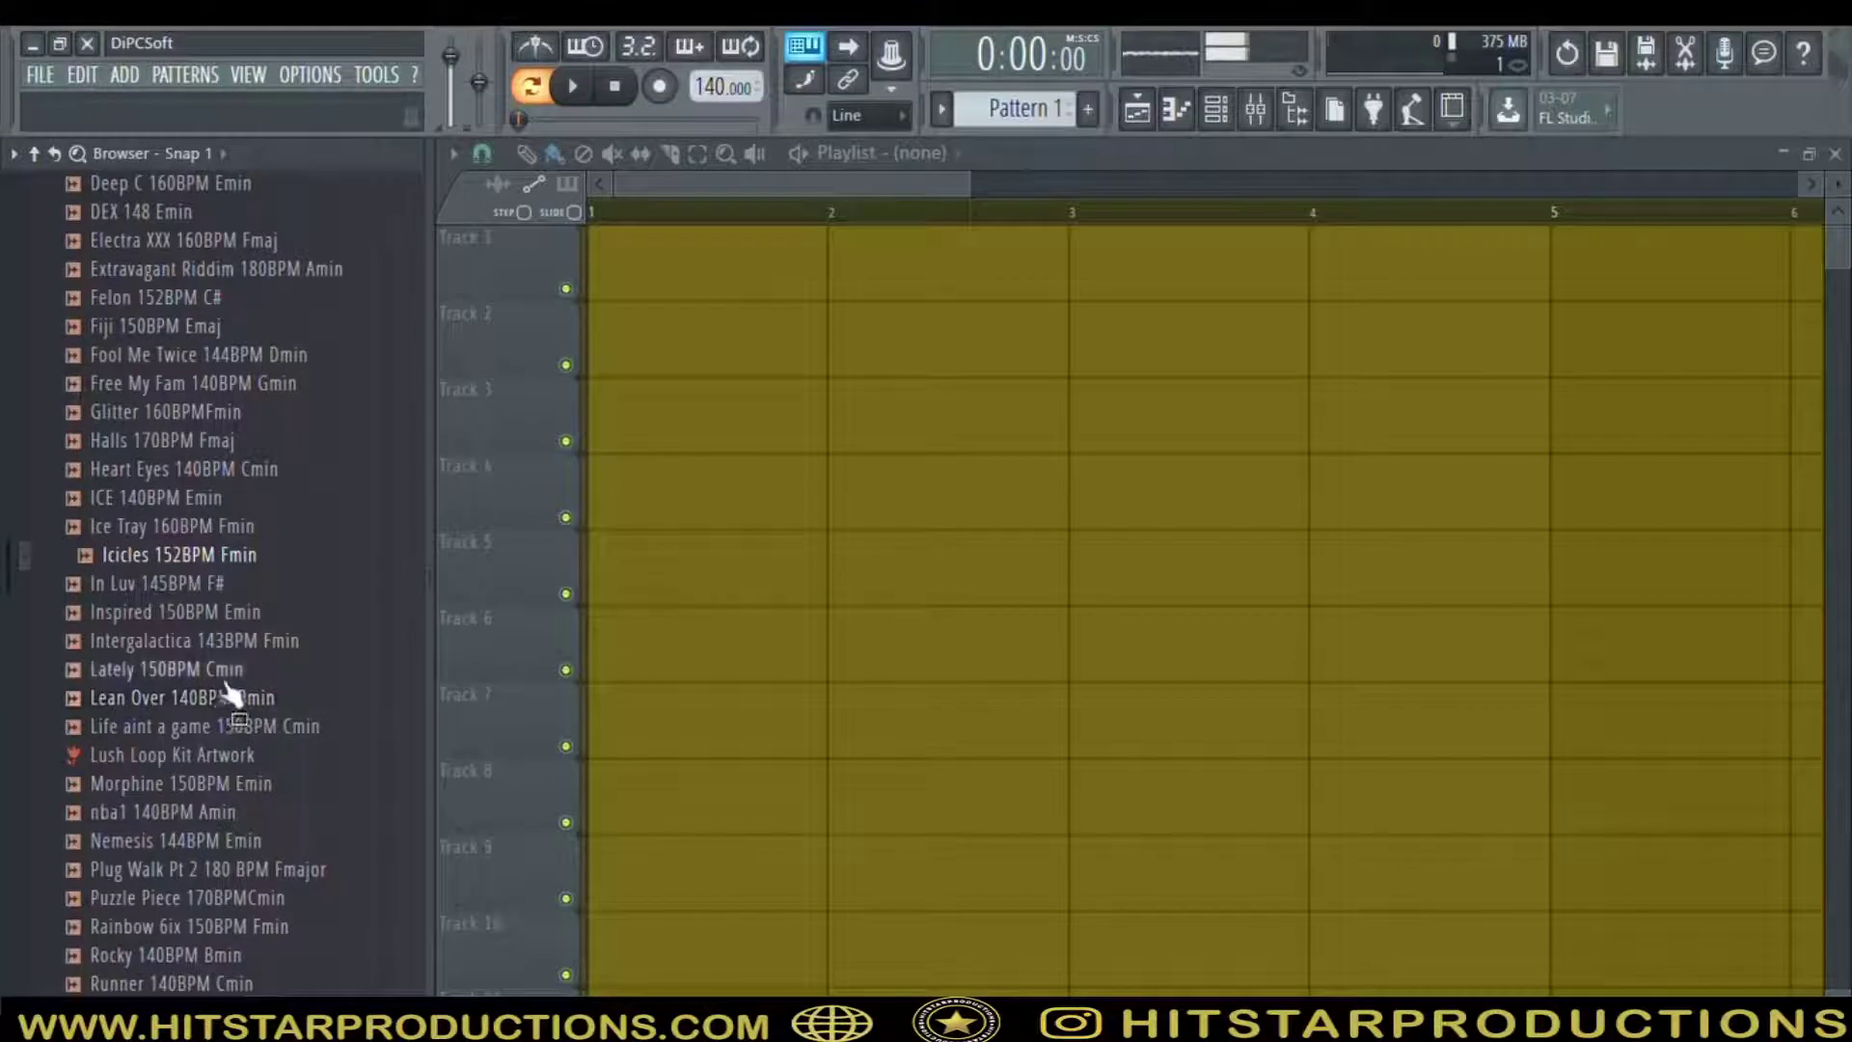
Audition melody loops in the sample folder, from Intergalactica 143BPM Fmin down to X O X O 155BPM Amin
click(259, 648)
scroll(261, 637, down, 3)
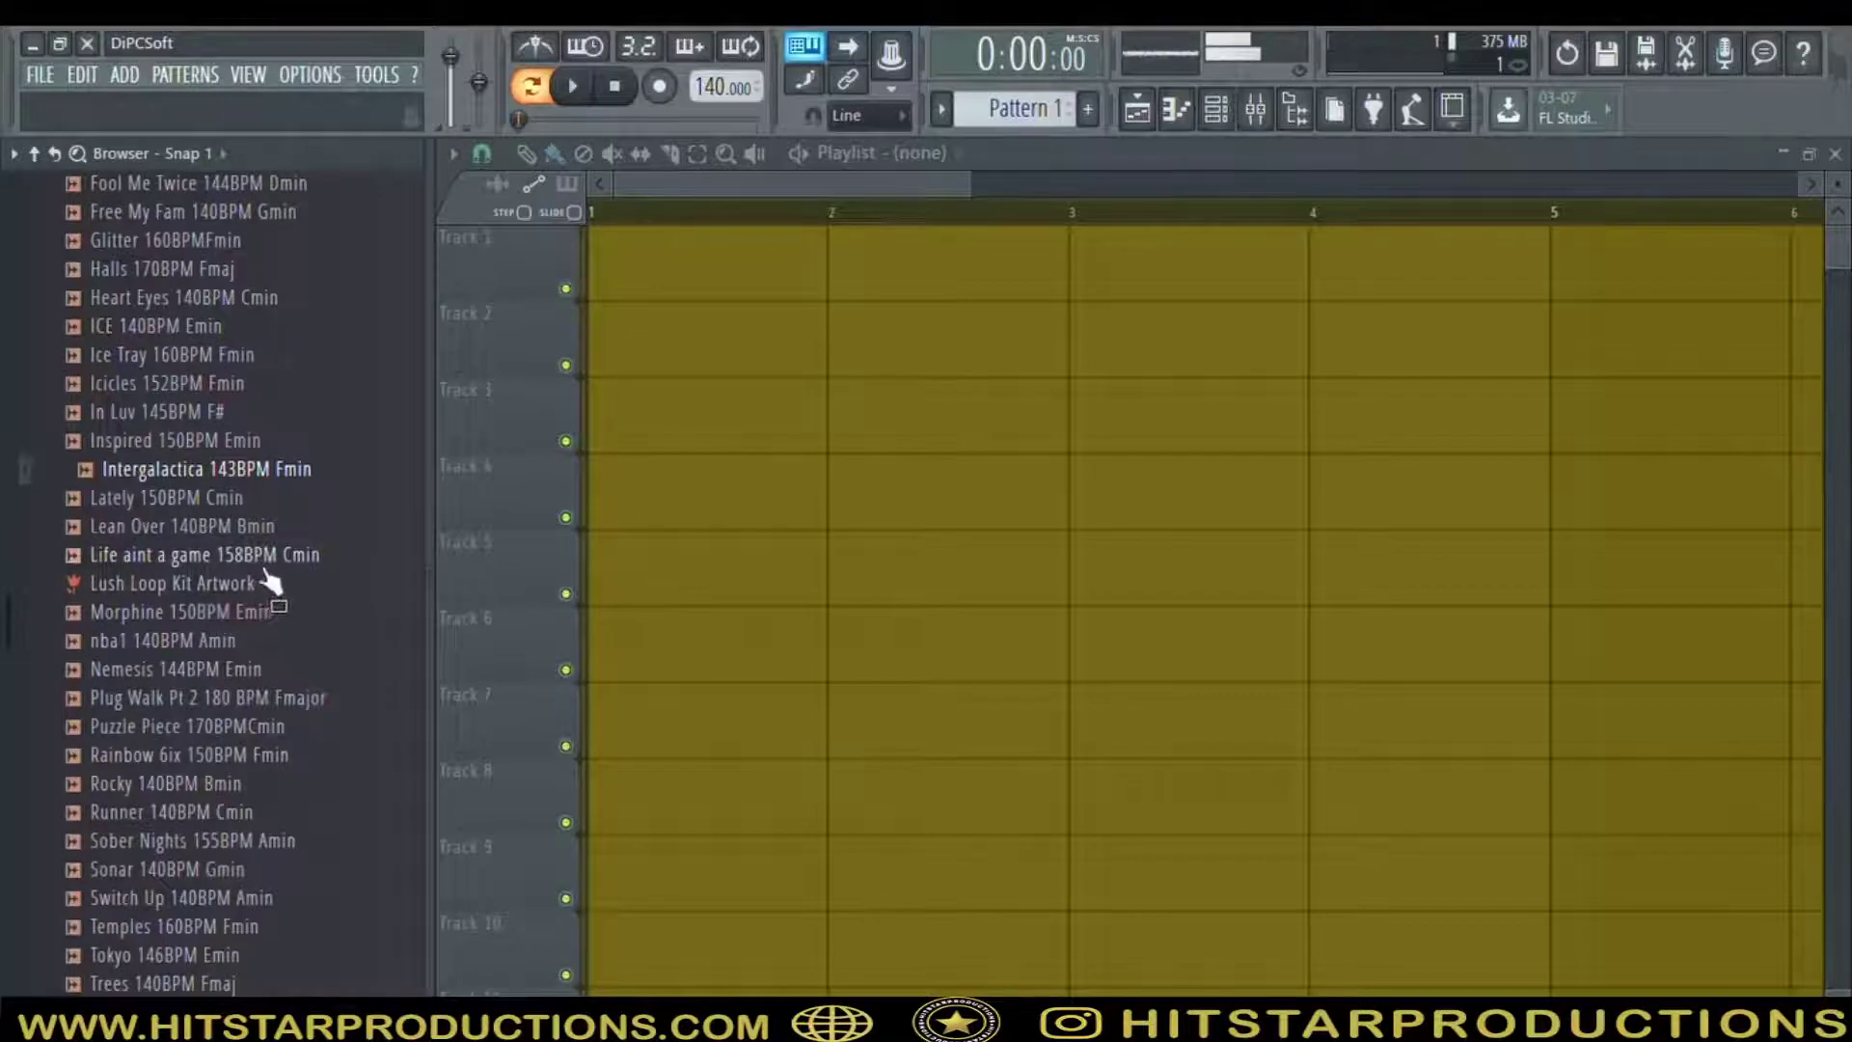
click(232, 642)
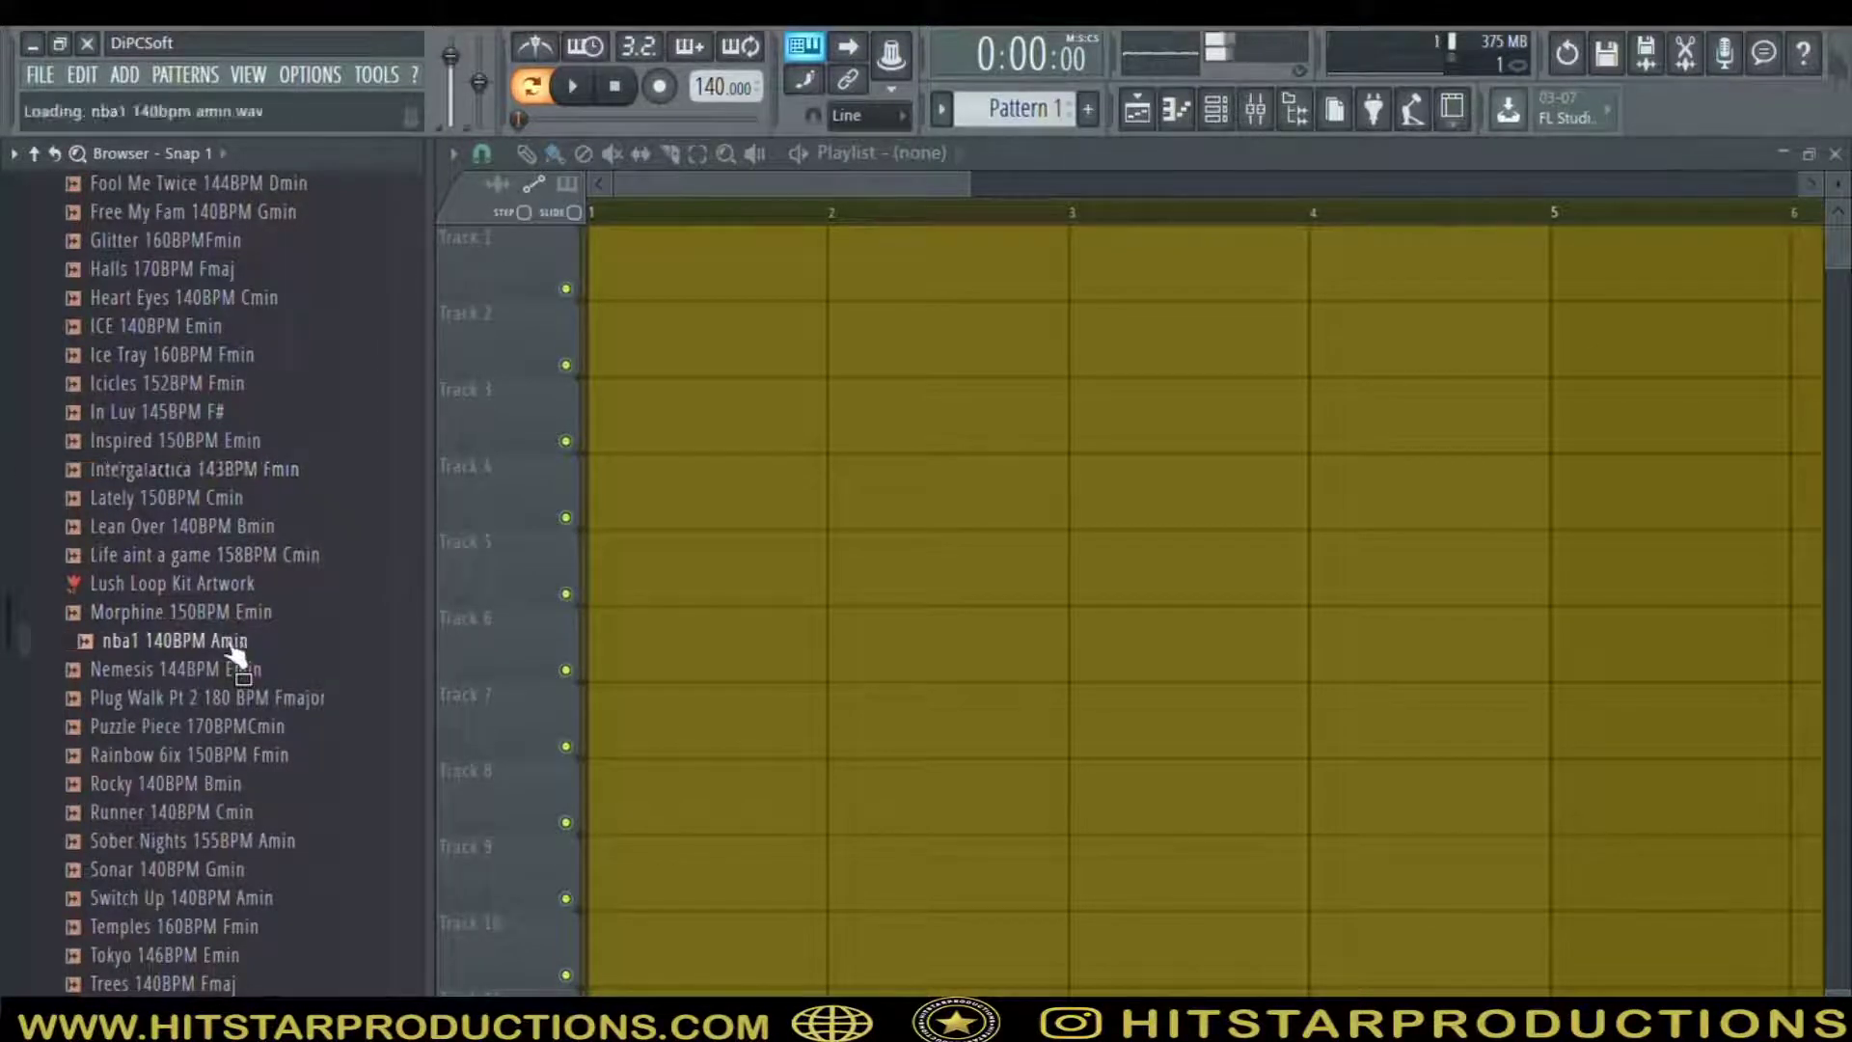
click(250, 703)
scroll(251, 714, down, 3)
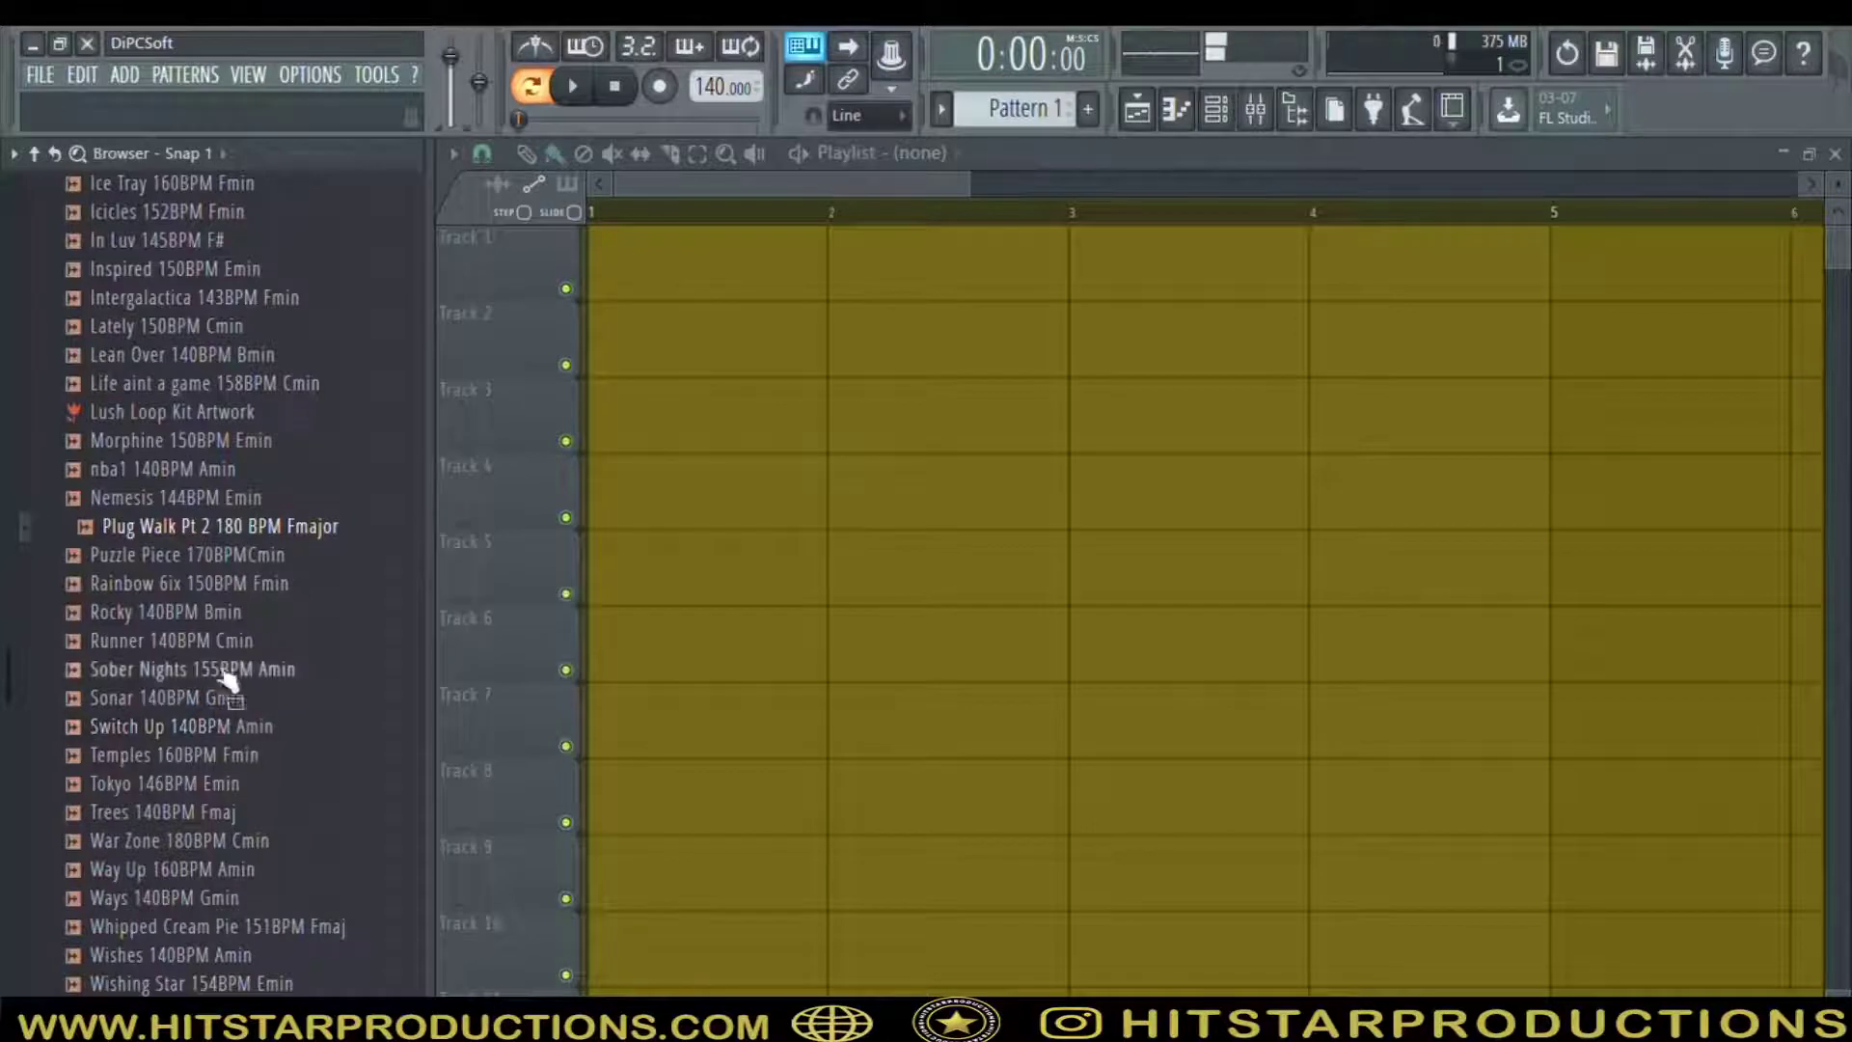
click(215, 642)
scroll(217, 666, down, 3)
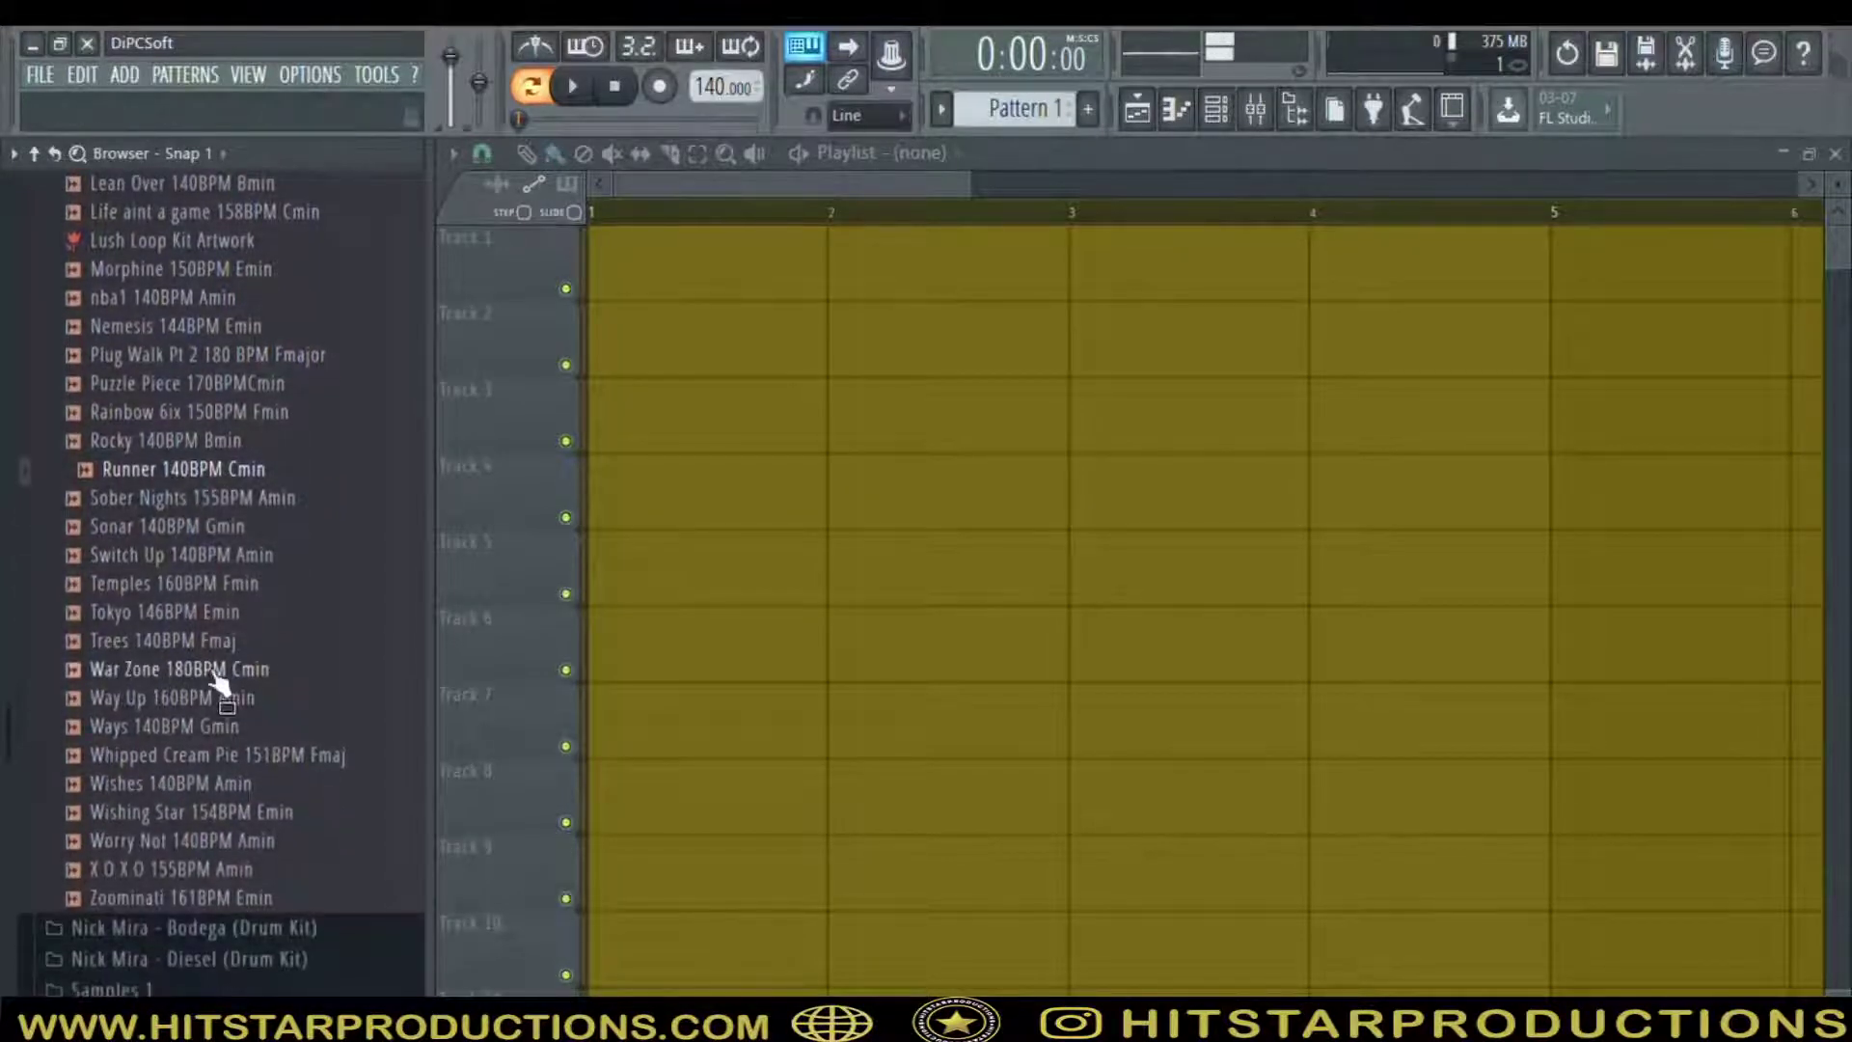
click(227, 584)
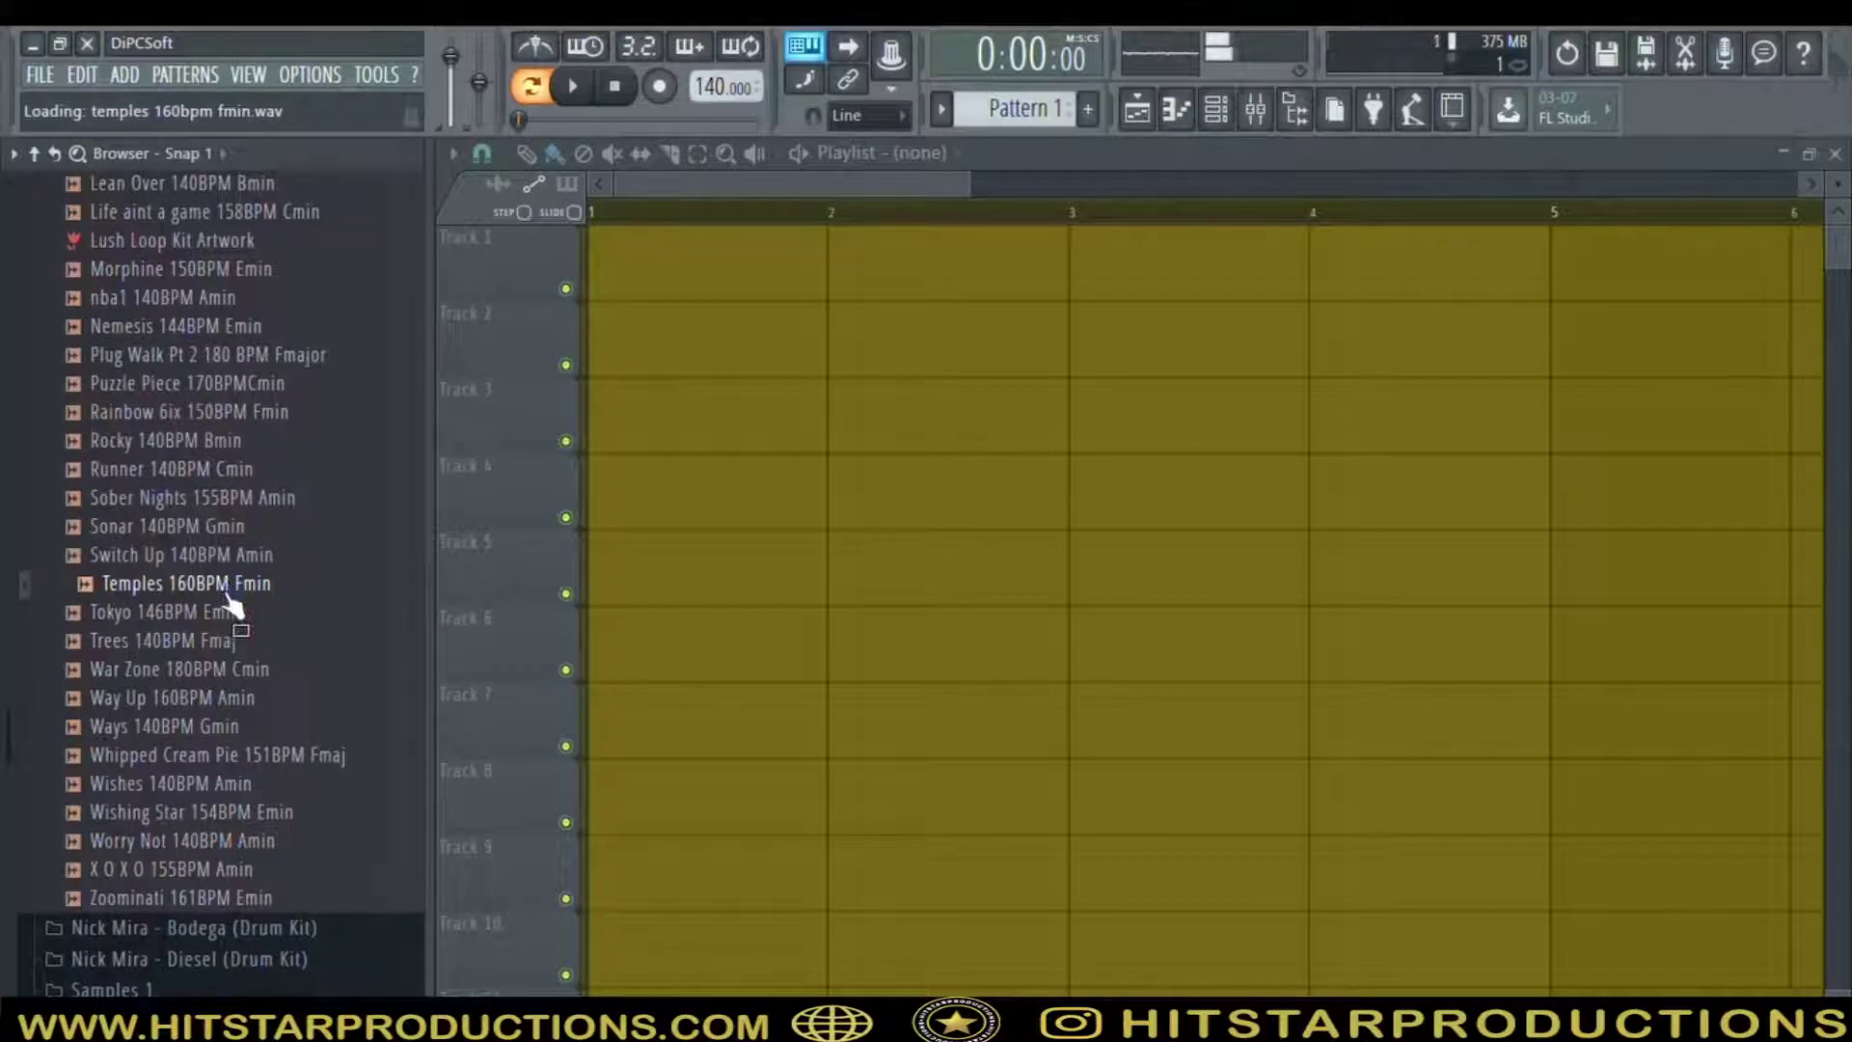
click(246, 675)
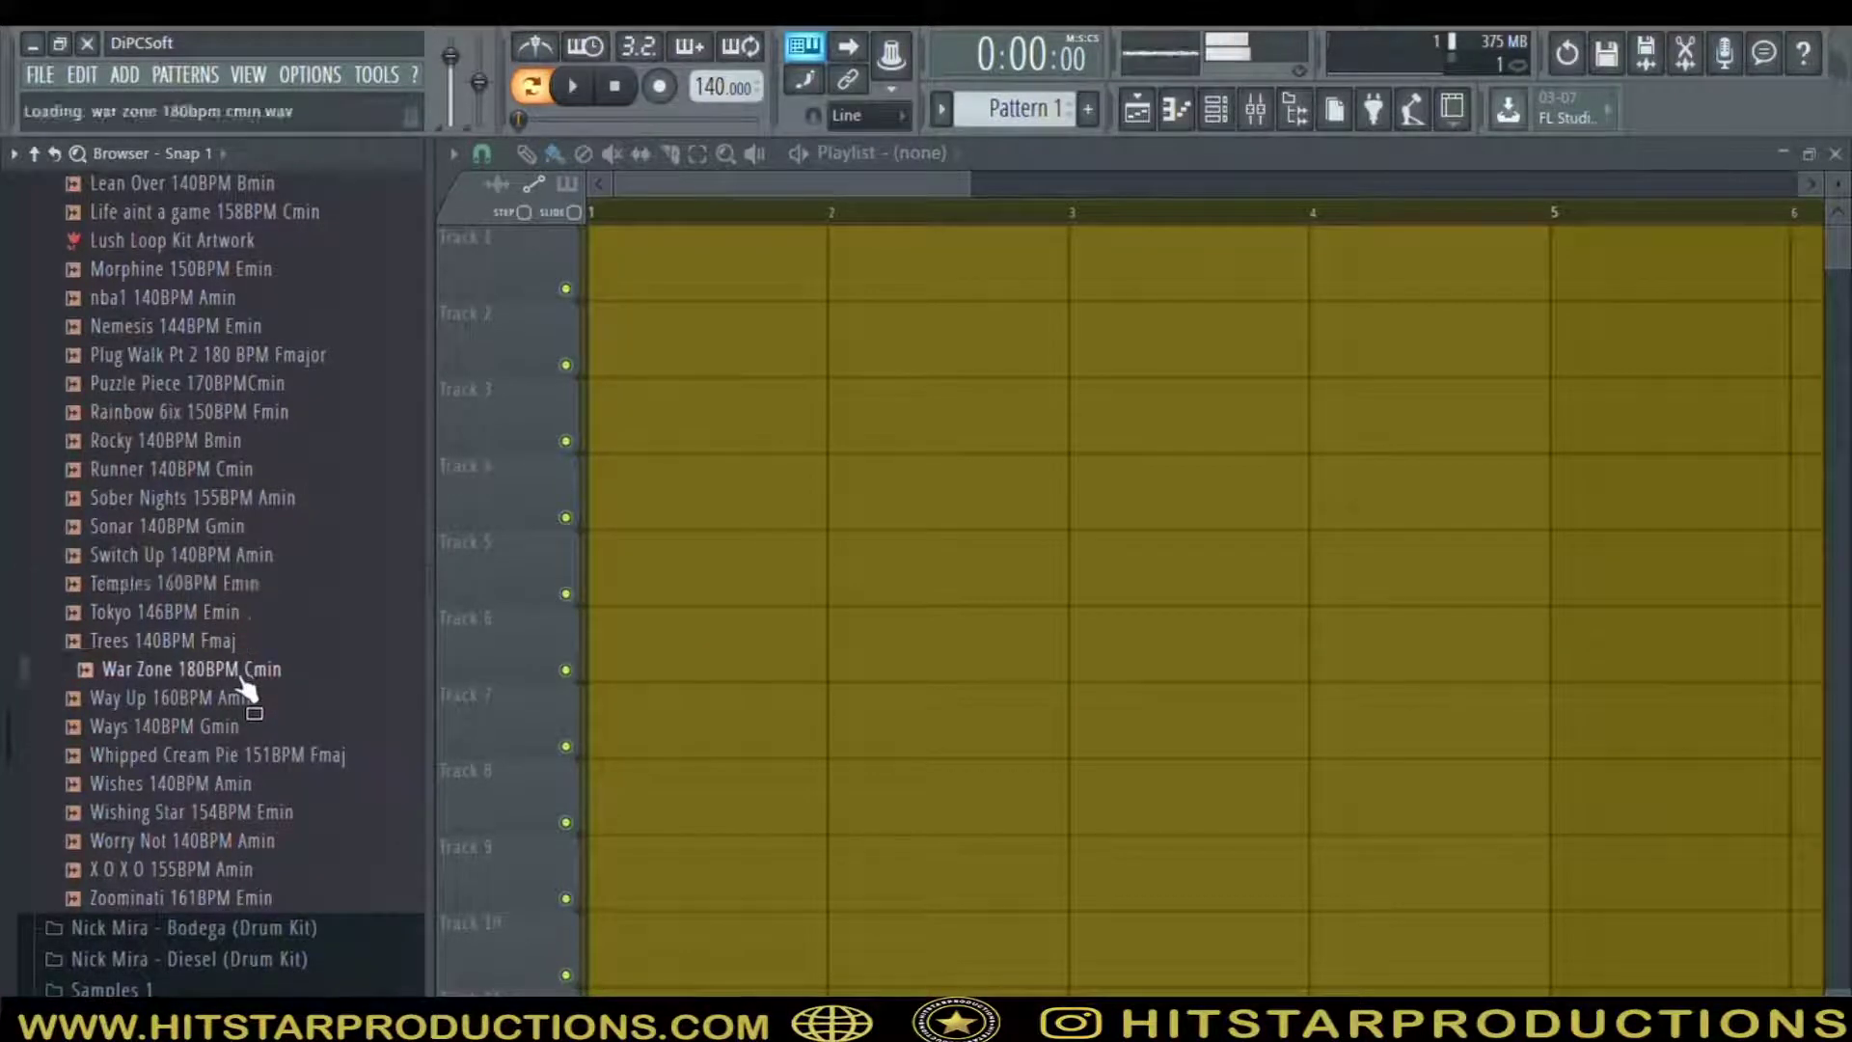
click(232, 700)
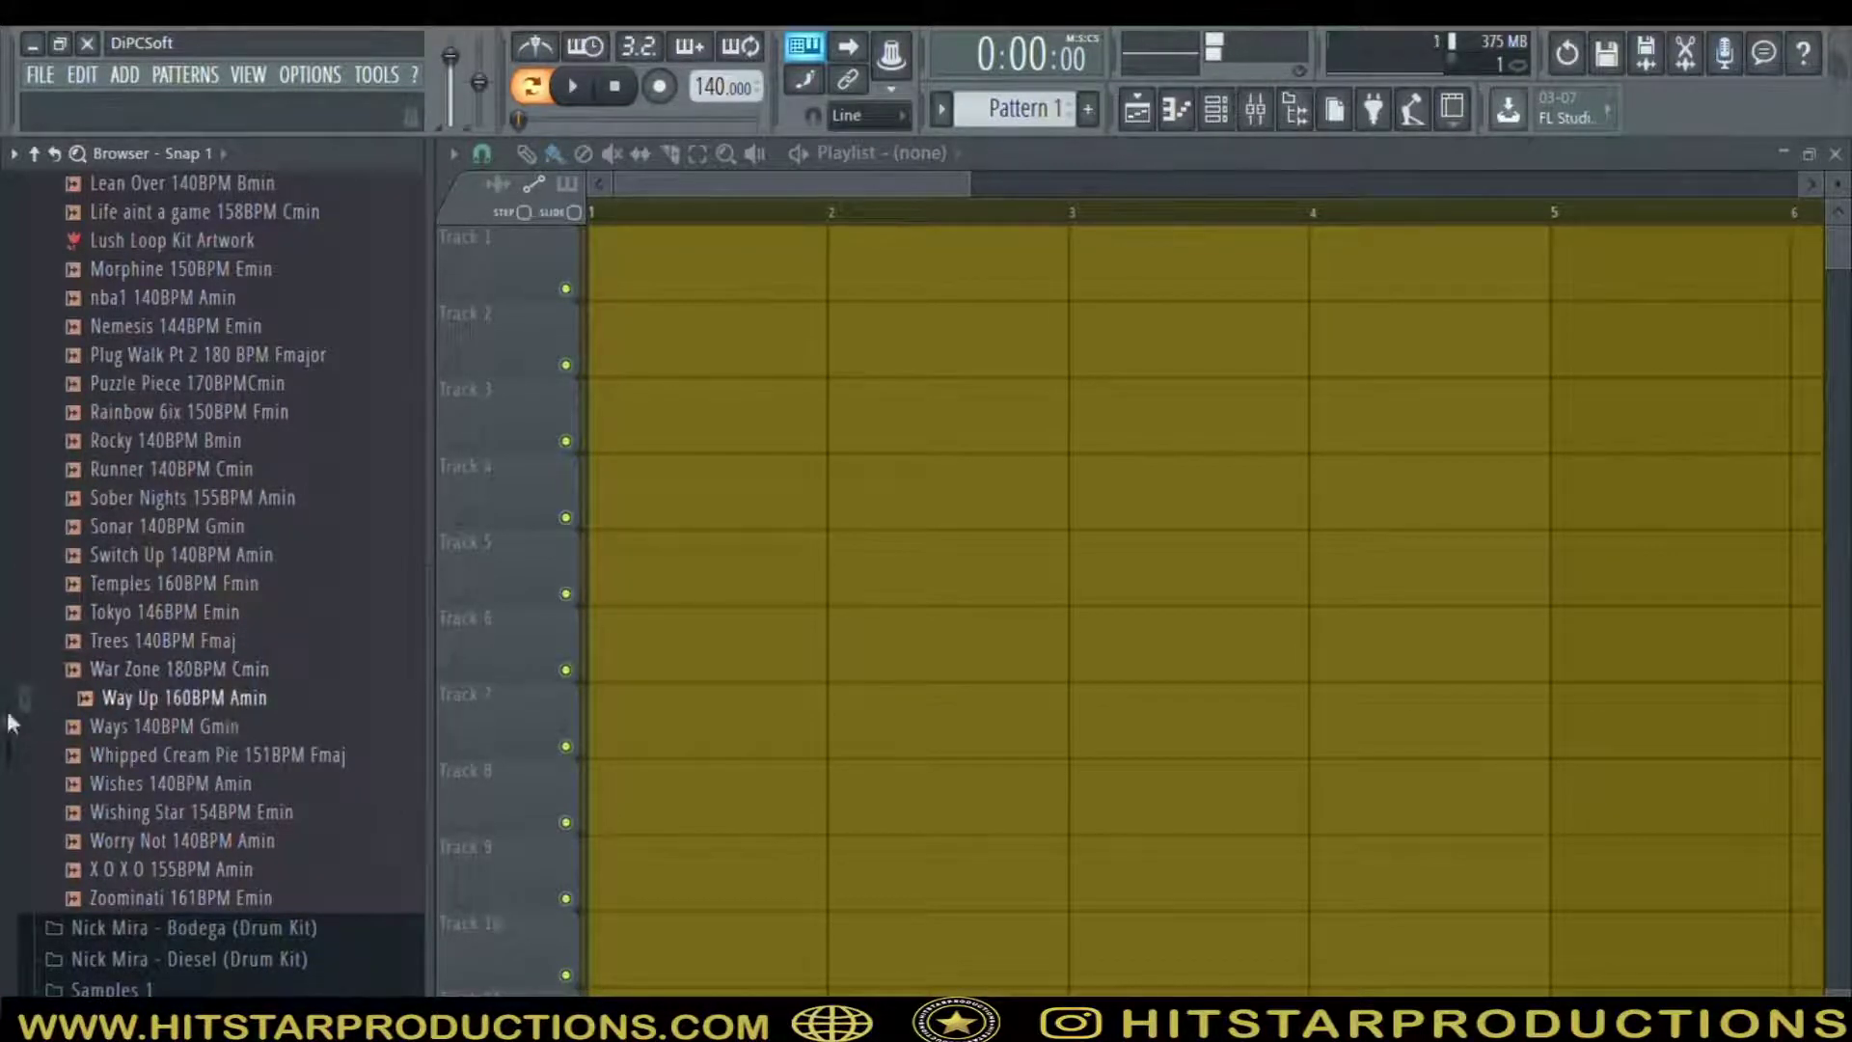
click(302, 767)
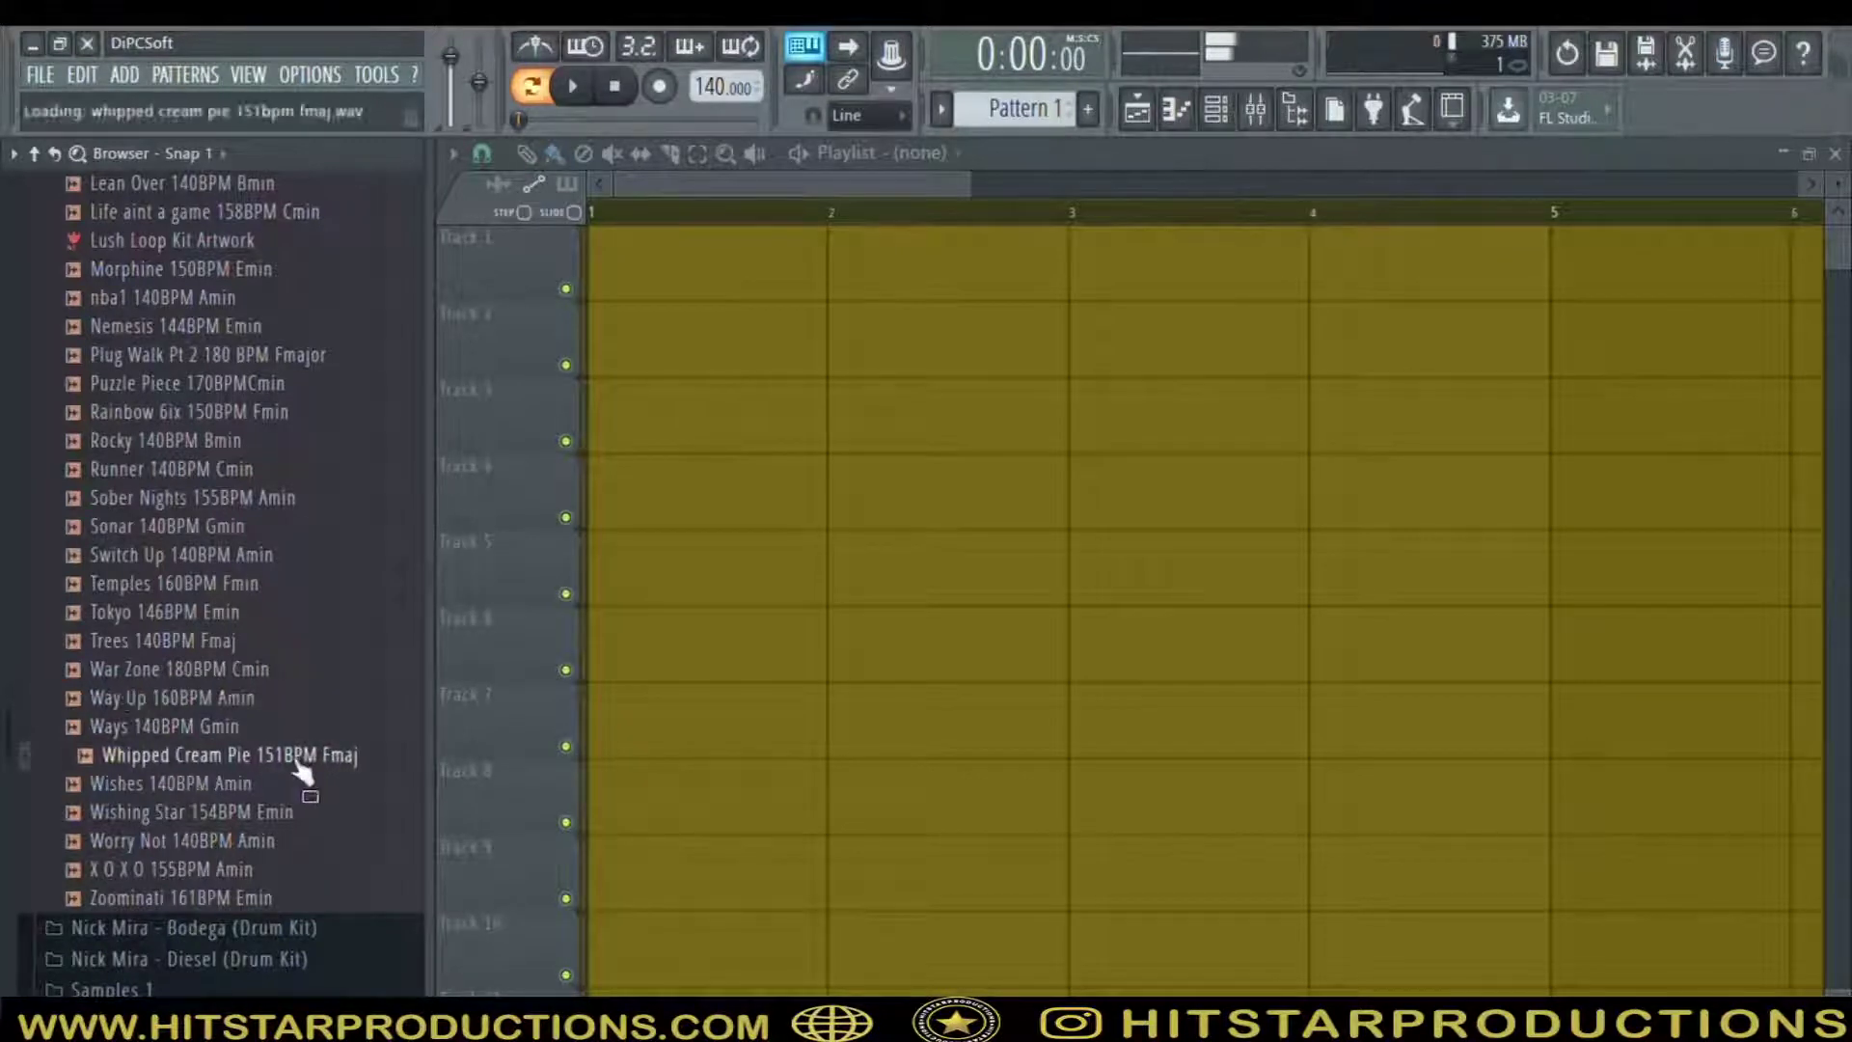
click(290, 827)
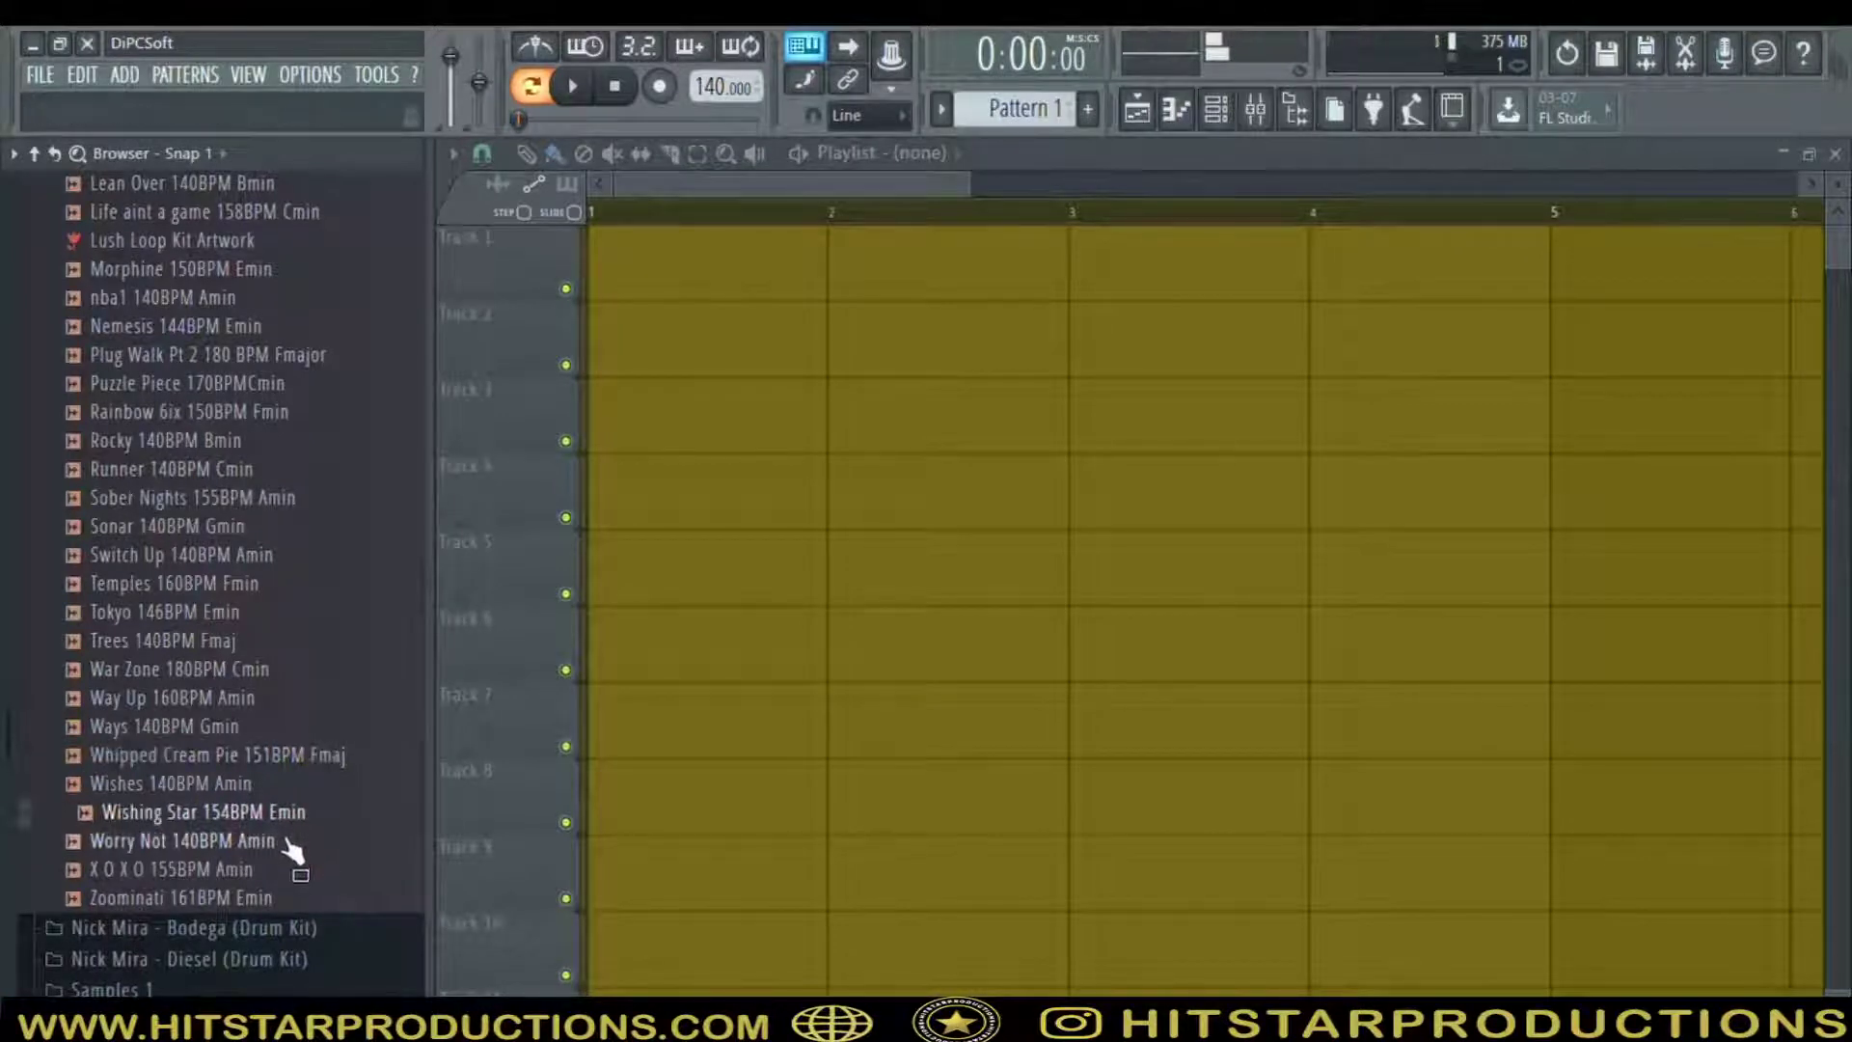
click(294, 880)
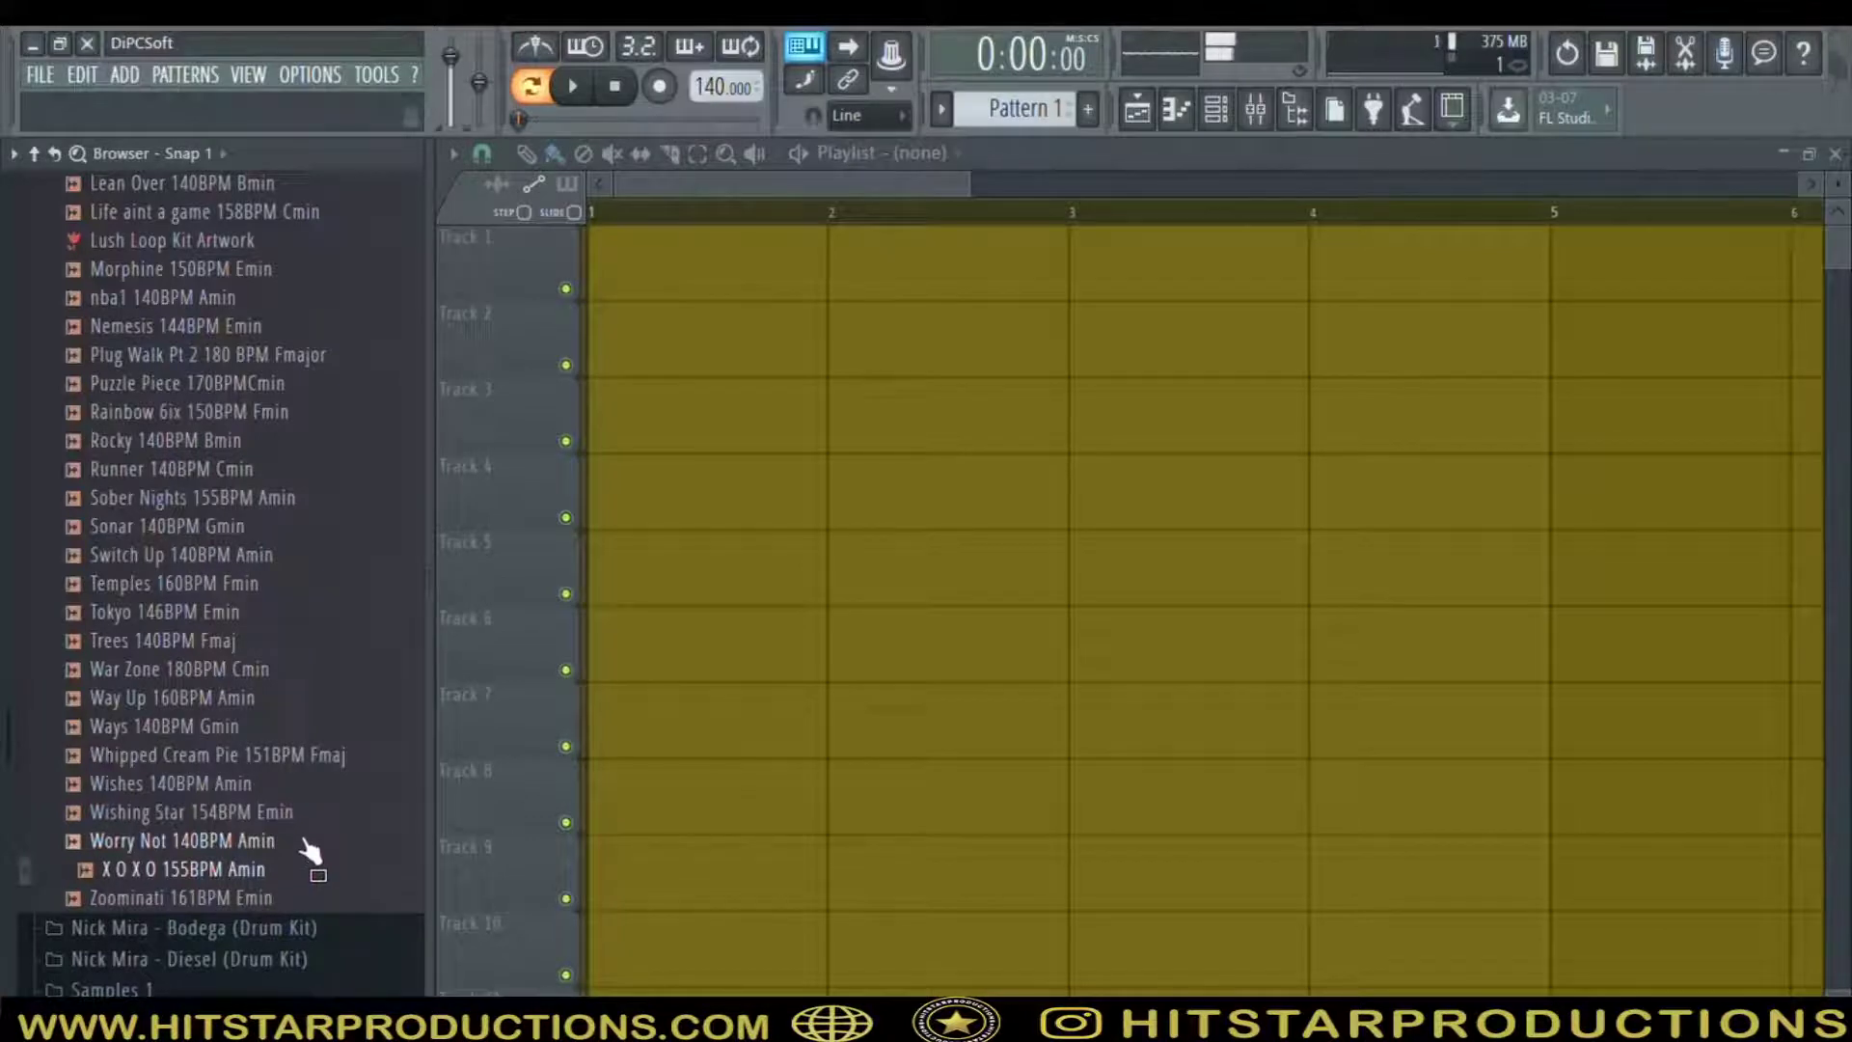
scroll(302, 825, up, 4)
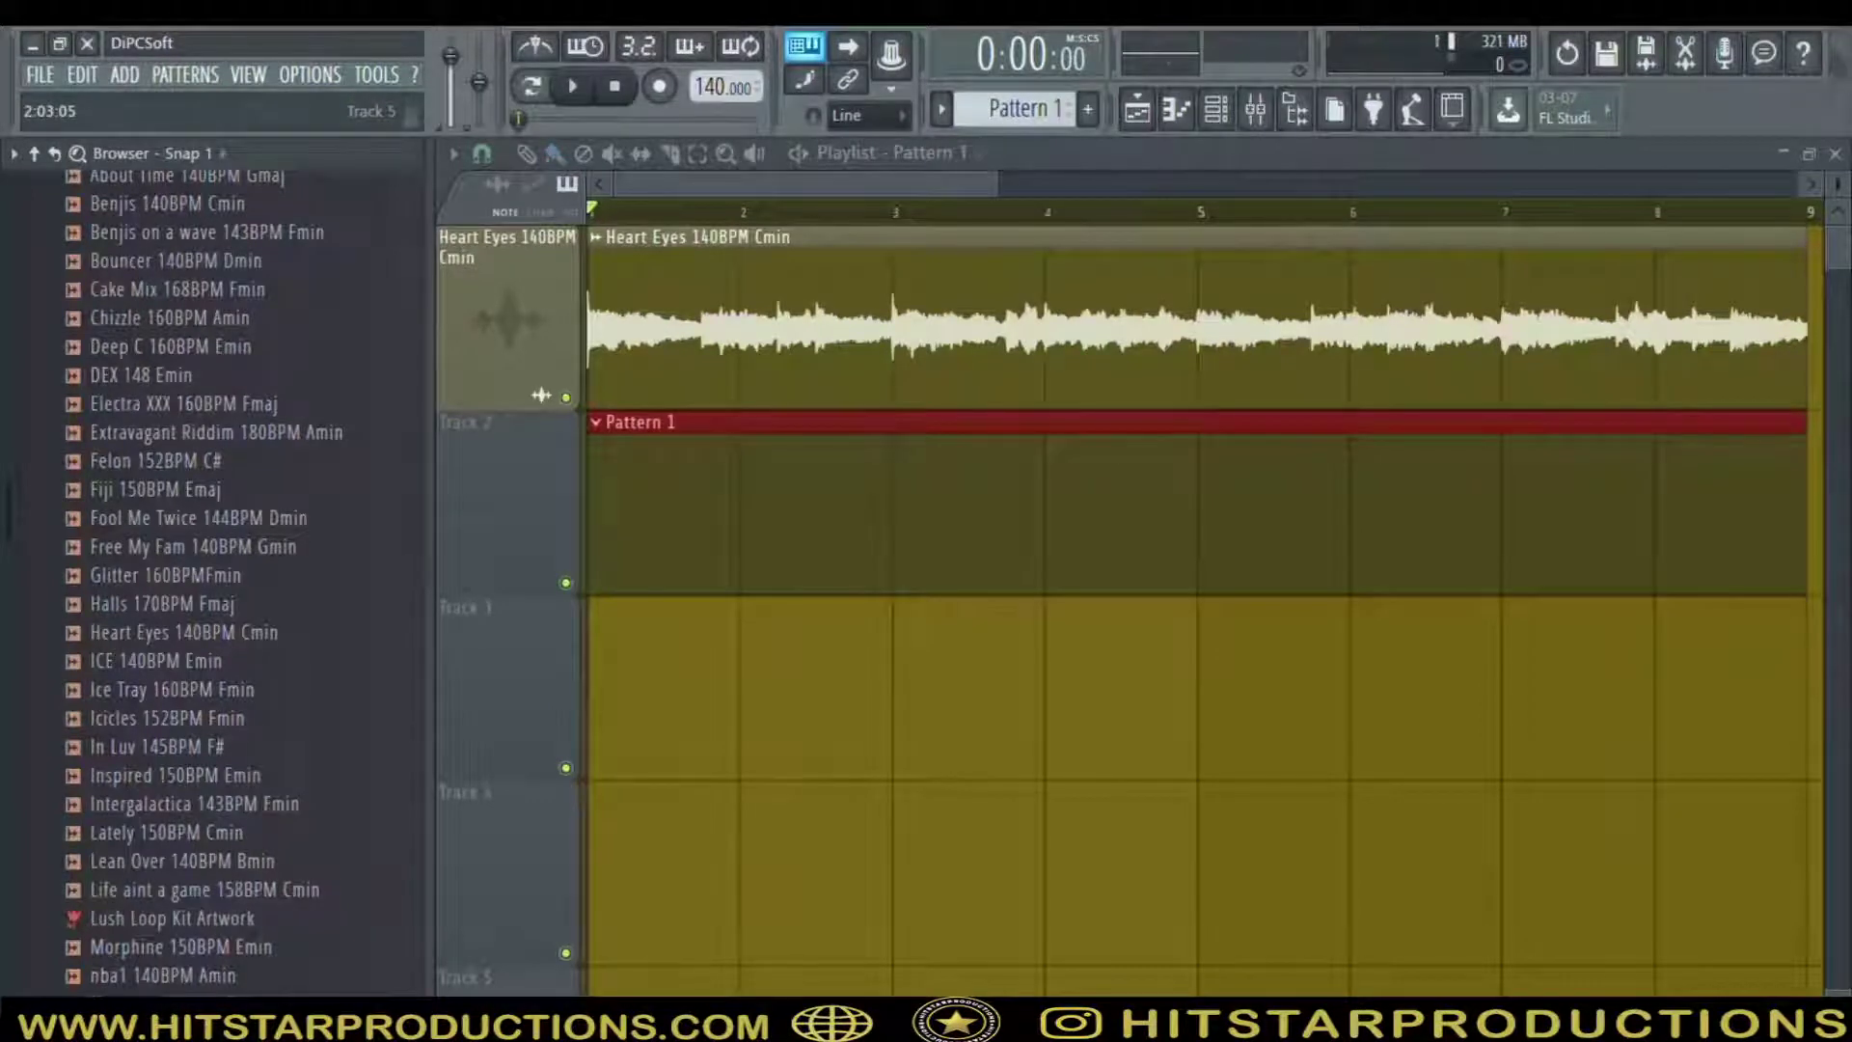
Add Fruity parametric EQ 2 to the Heart Eyes mixer track and pull down two of its bands during playback
click(572, 86)
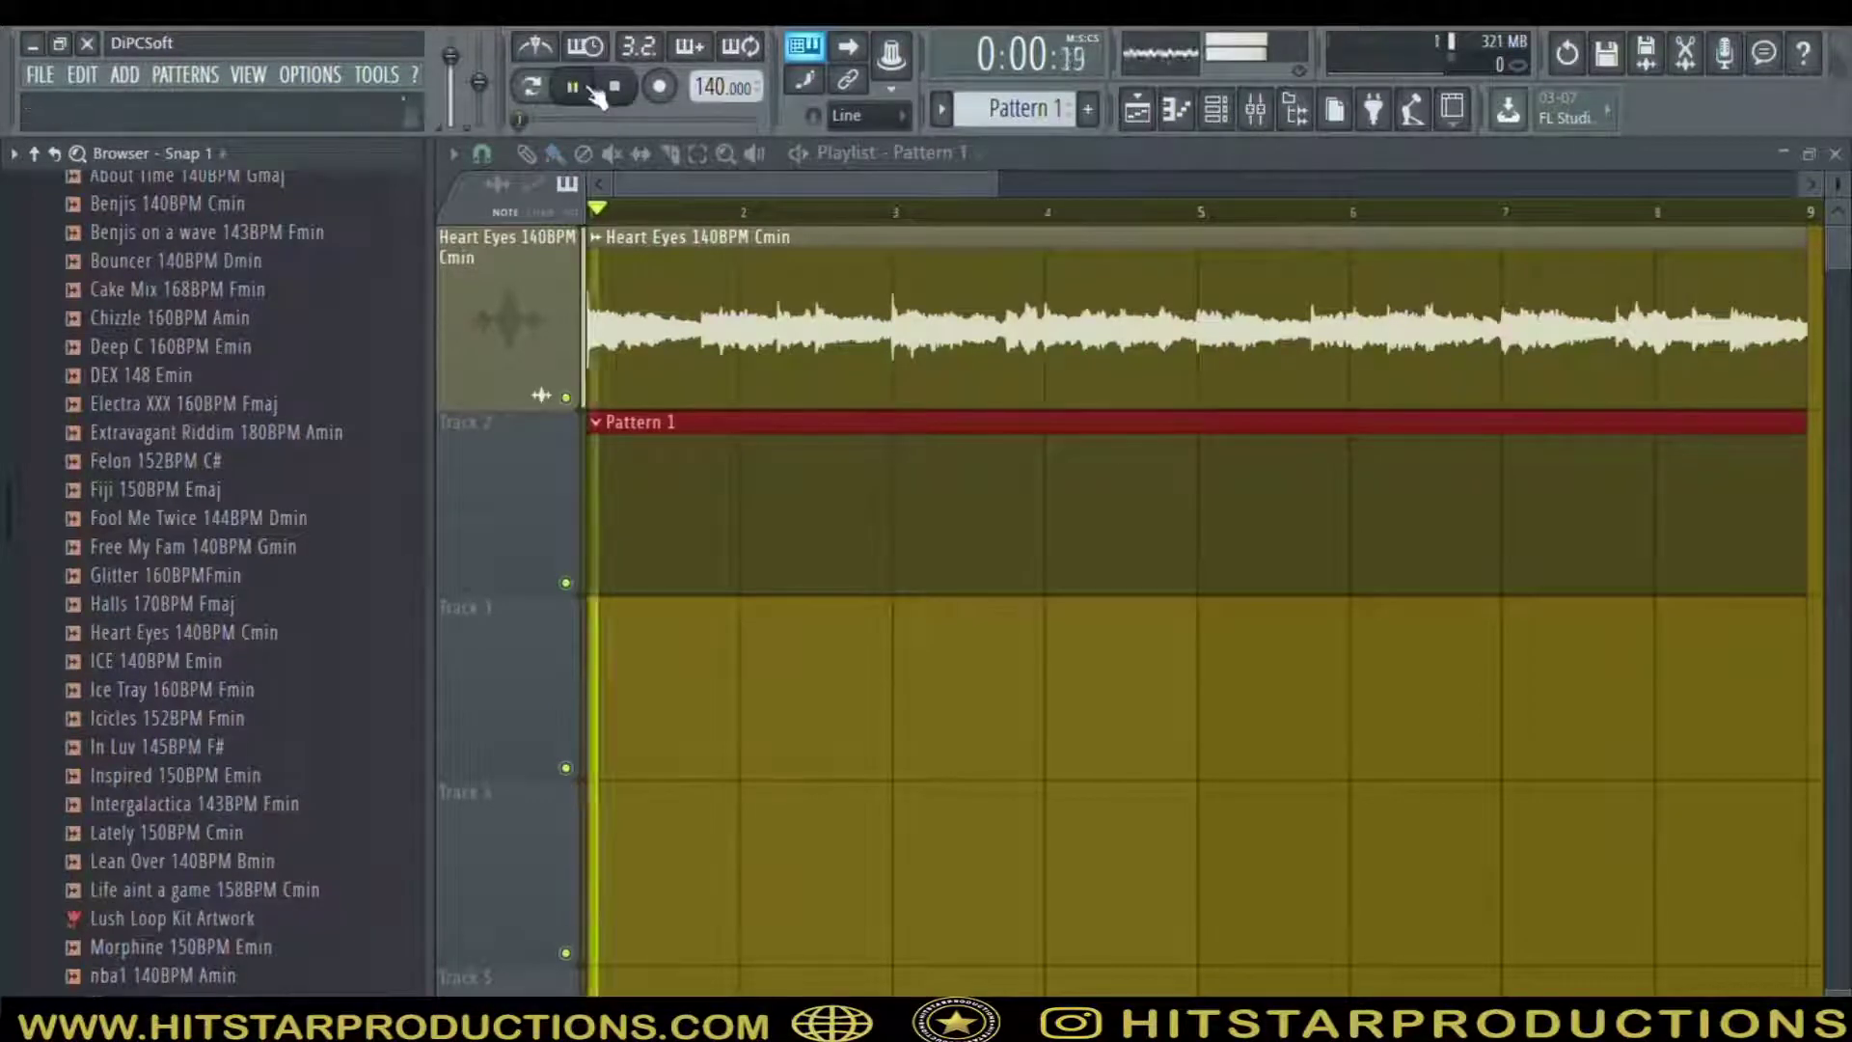
click(1258, 124)
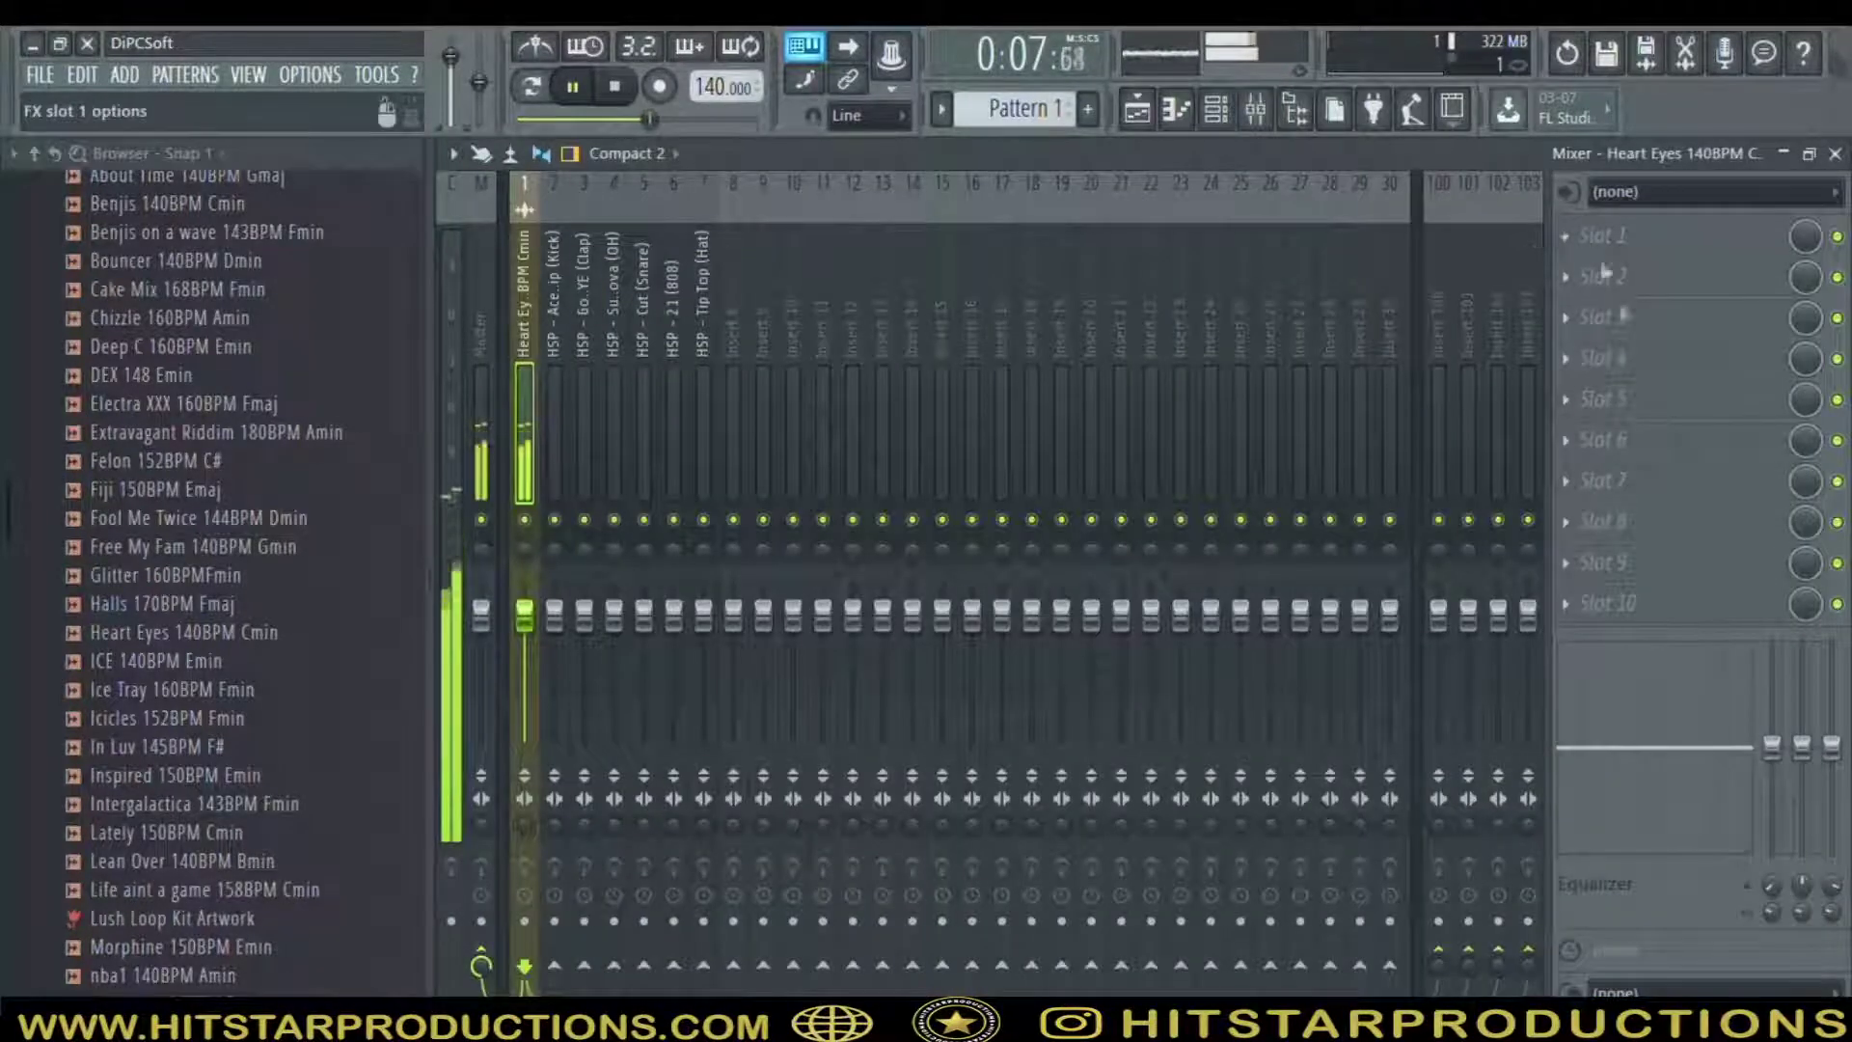
drag(962, 640, 968, 667)
drag(717, 642, 753, 762)
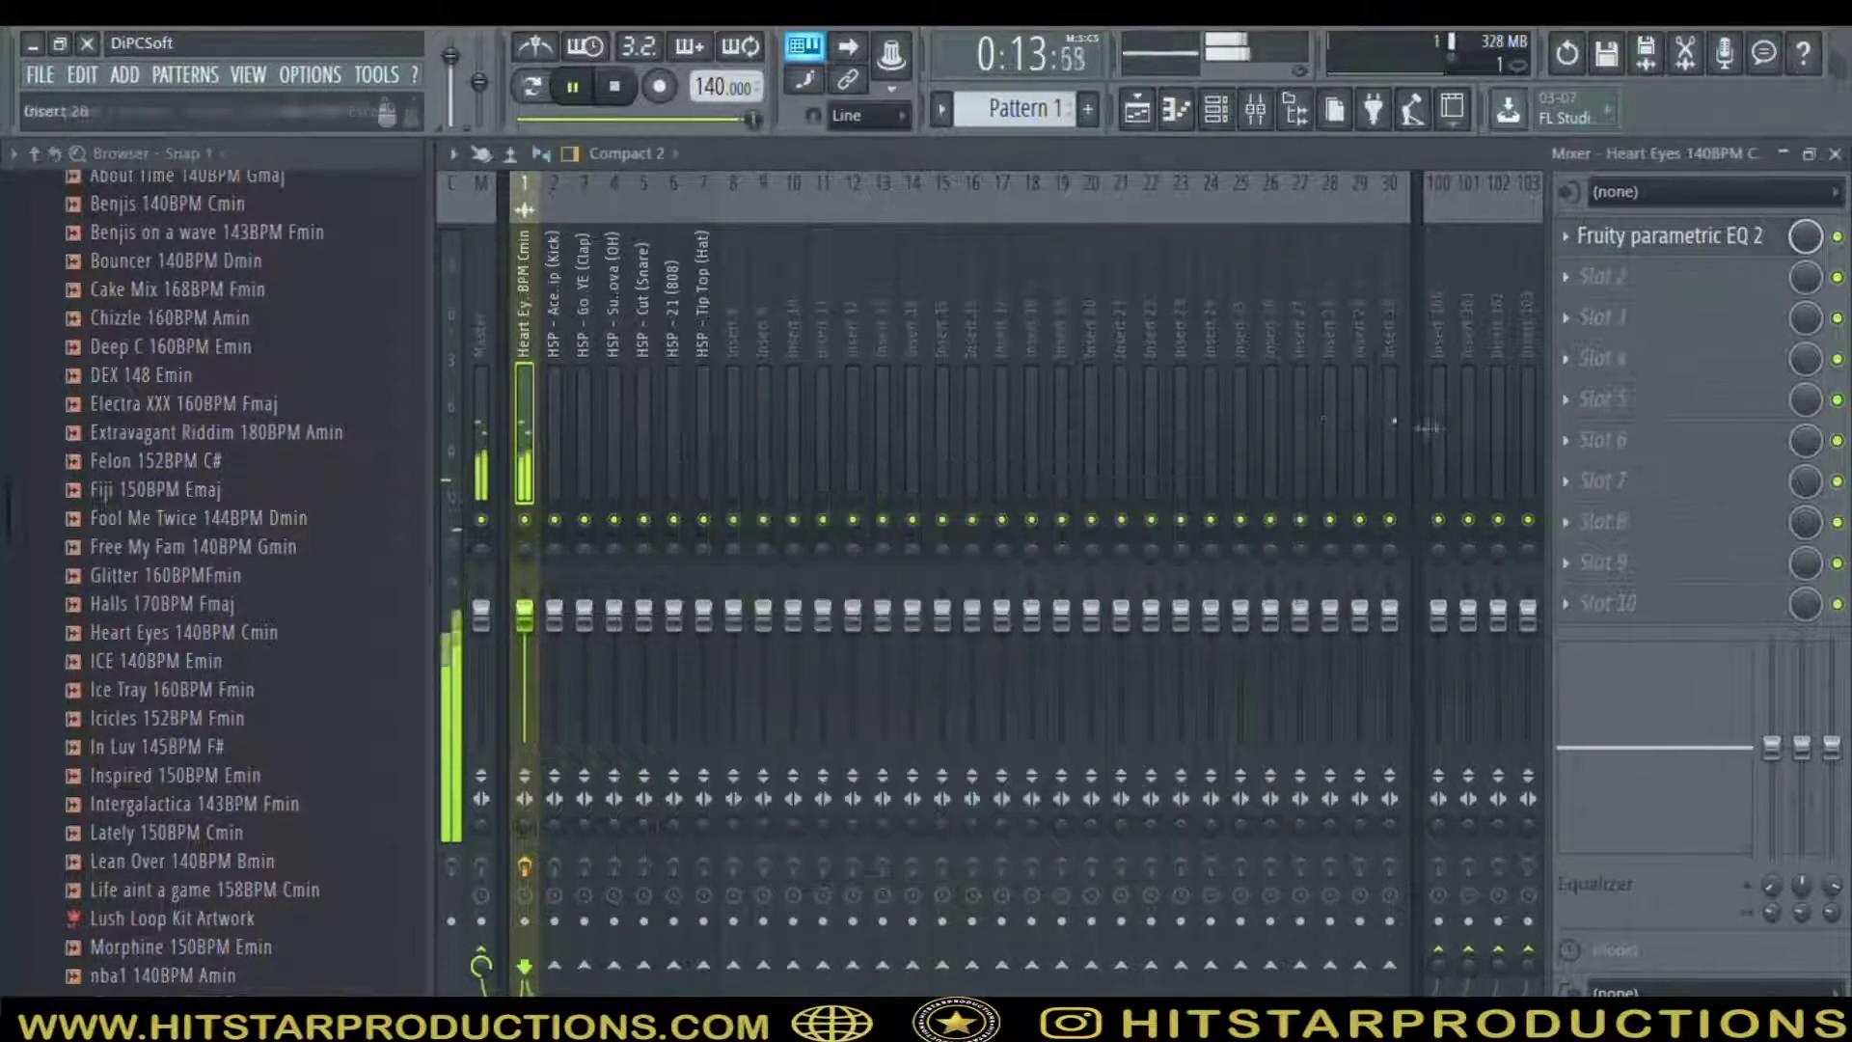
click(1418, 422)
key(space)
Fill every second step of the first bar for HSP - Tip Top (Hat) and show its notes in the piano roll
click(1176, 109)
click(1216, 109)
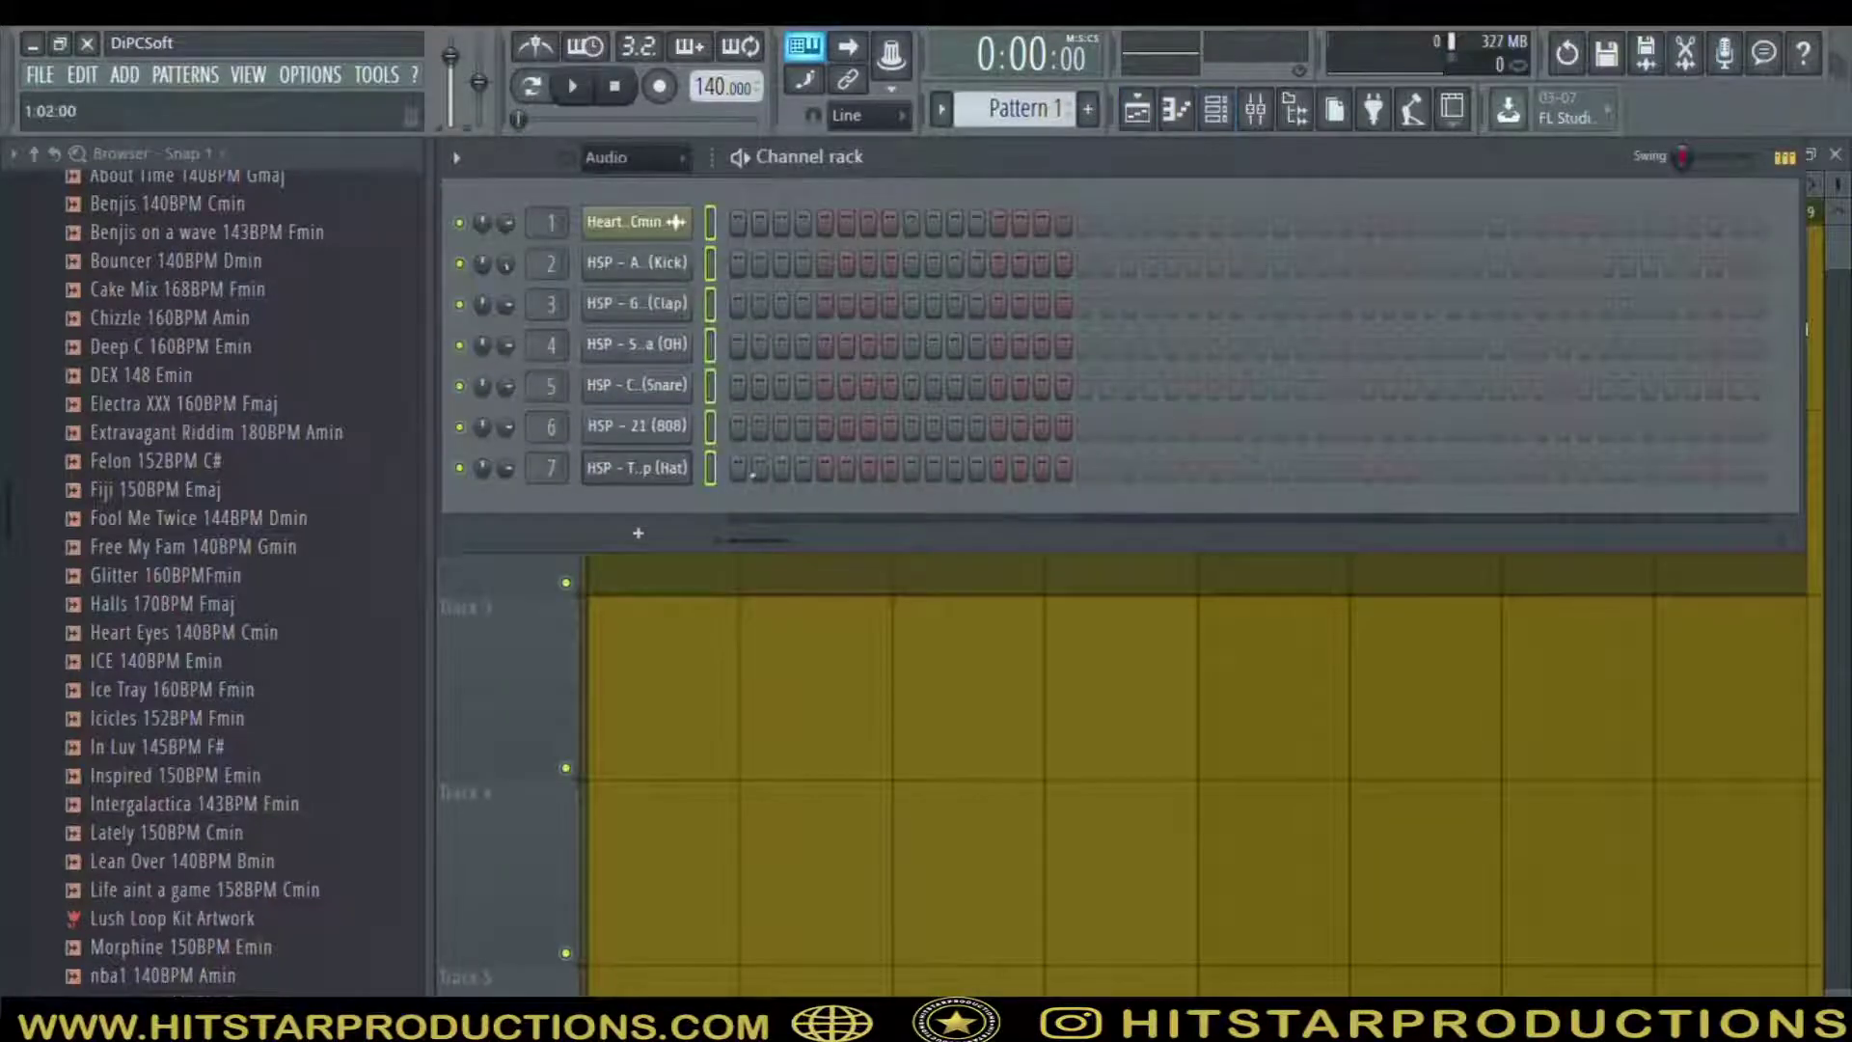
key(F7)
click(1216, 109)
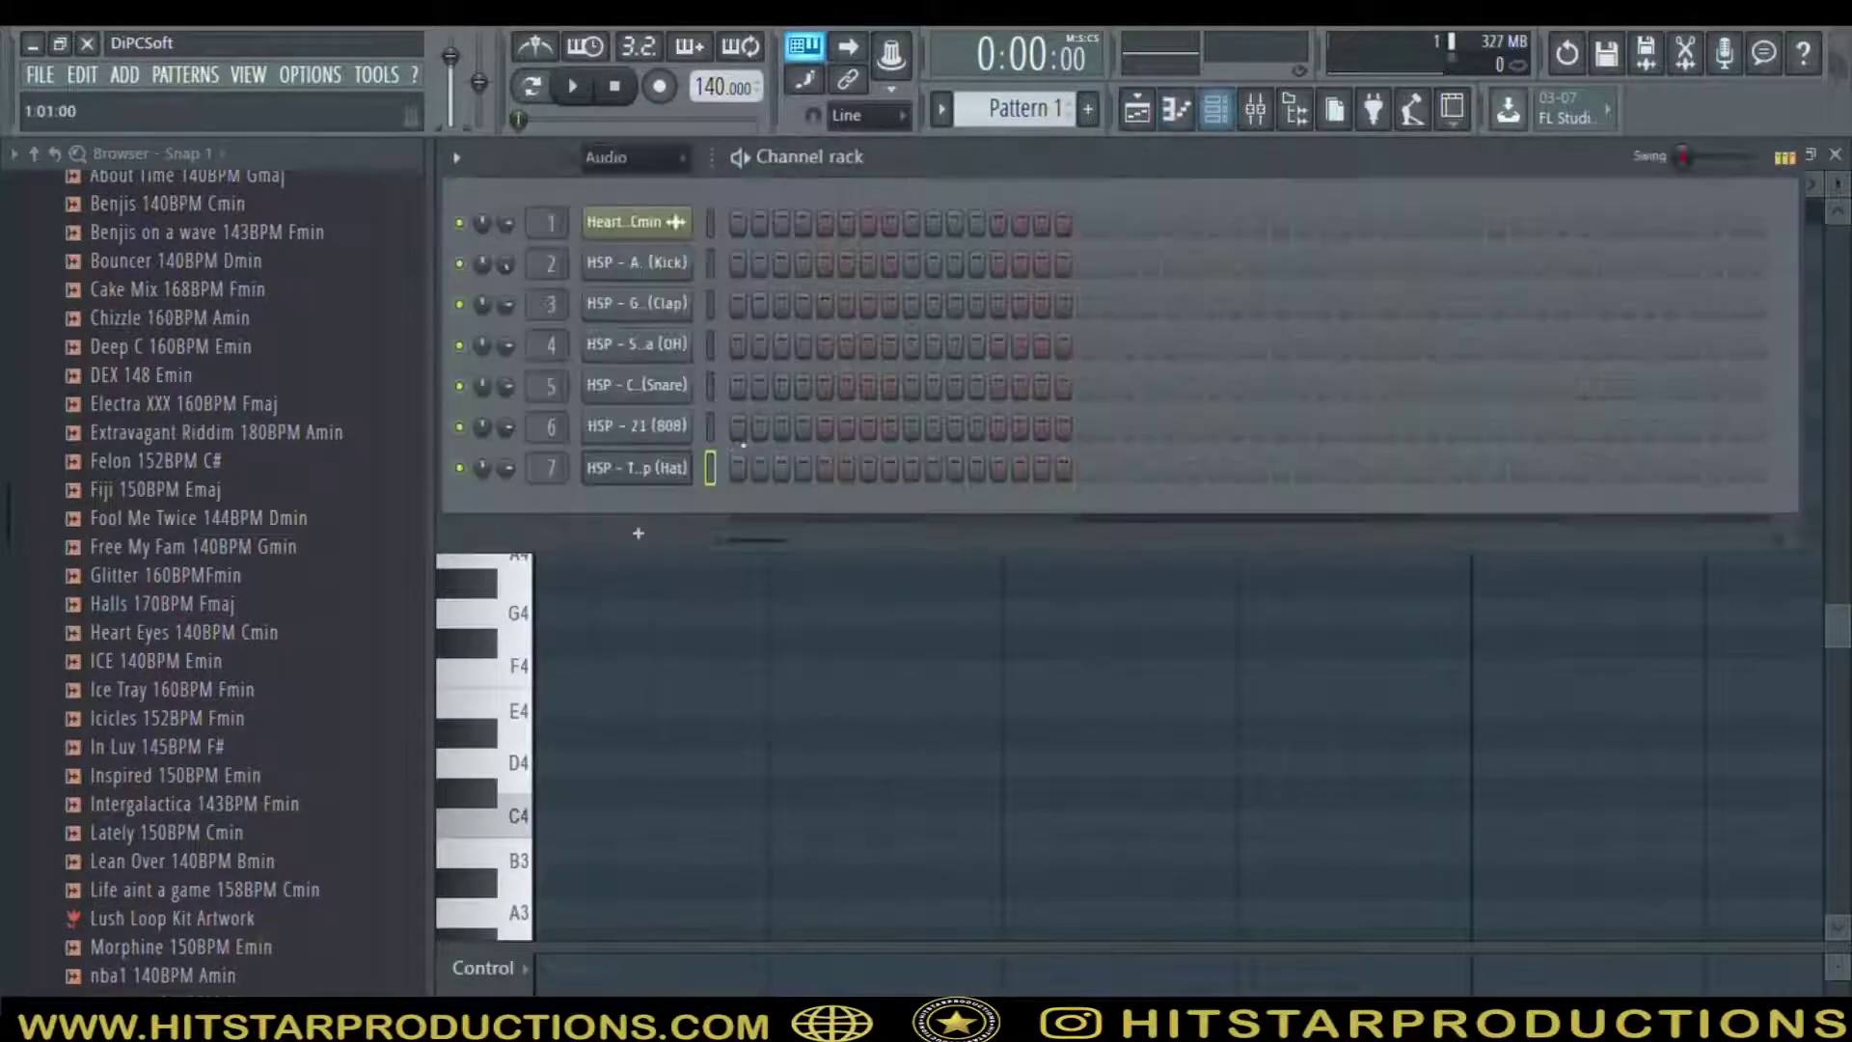
click(887, 513)
key(F7)
right_click(786, 155)
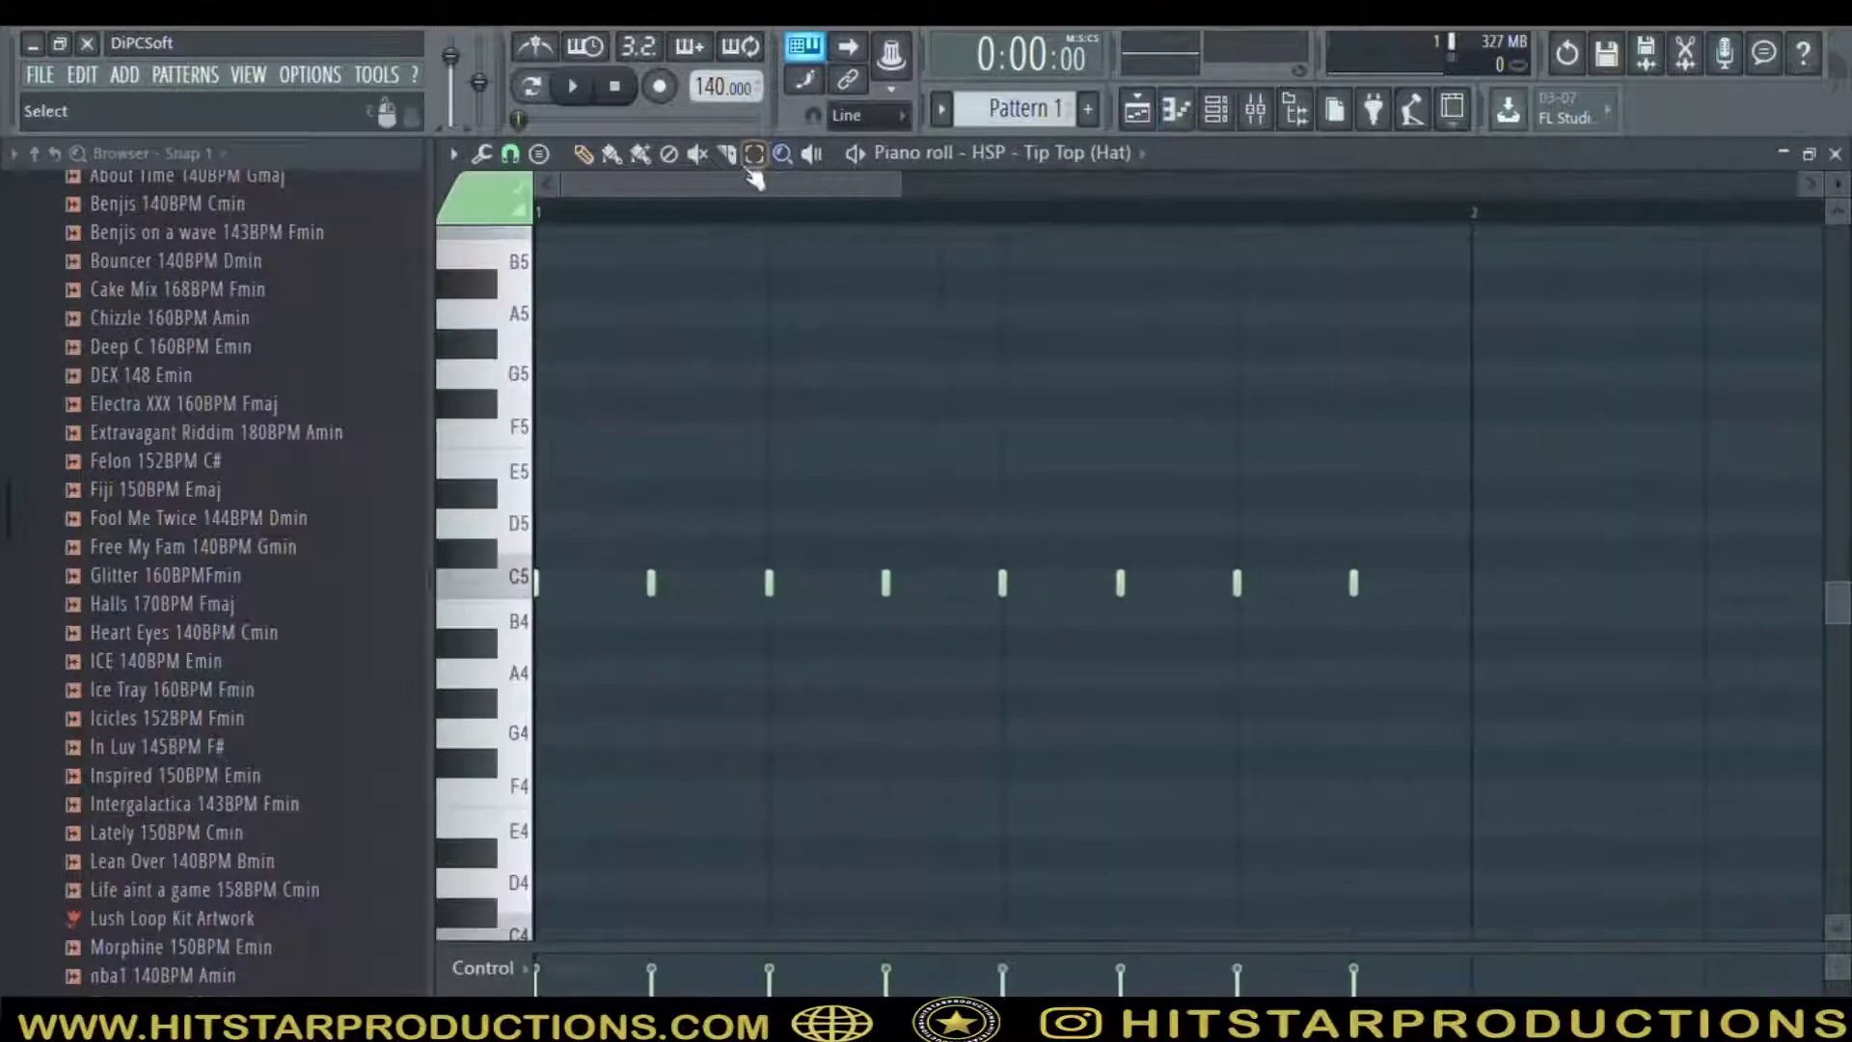
Duplicate the one-bar hat pattern until it runs through the end of bar 8
key(ctrl+a)
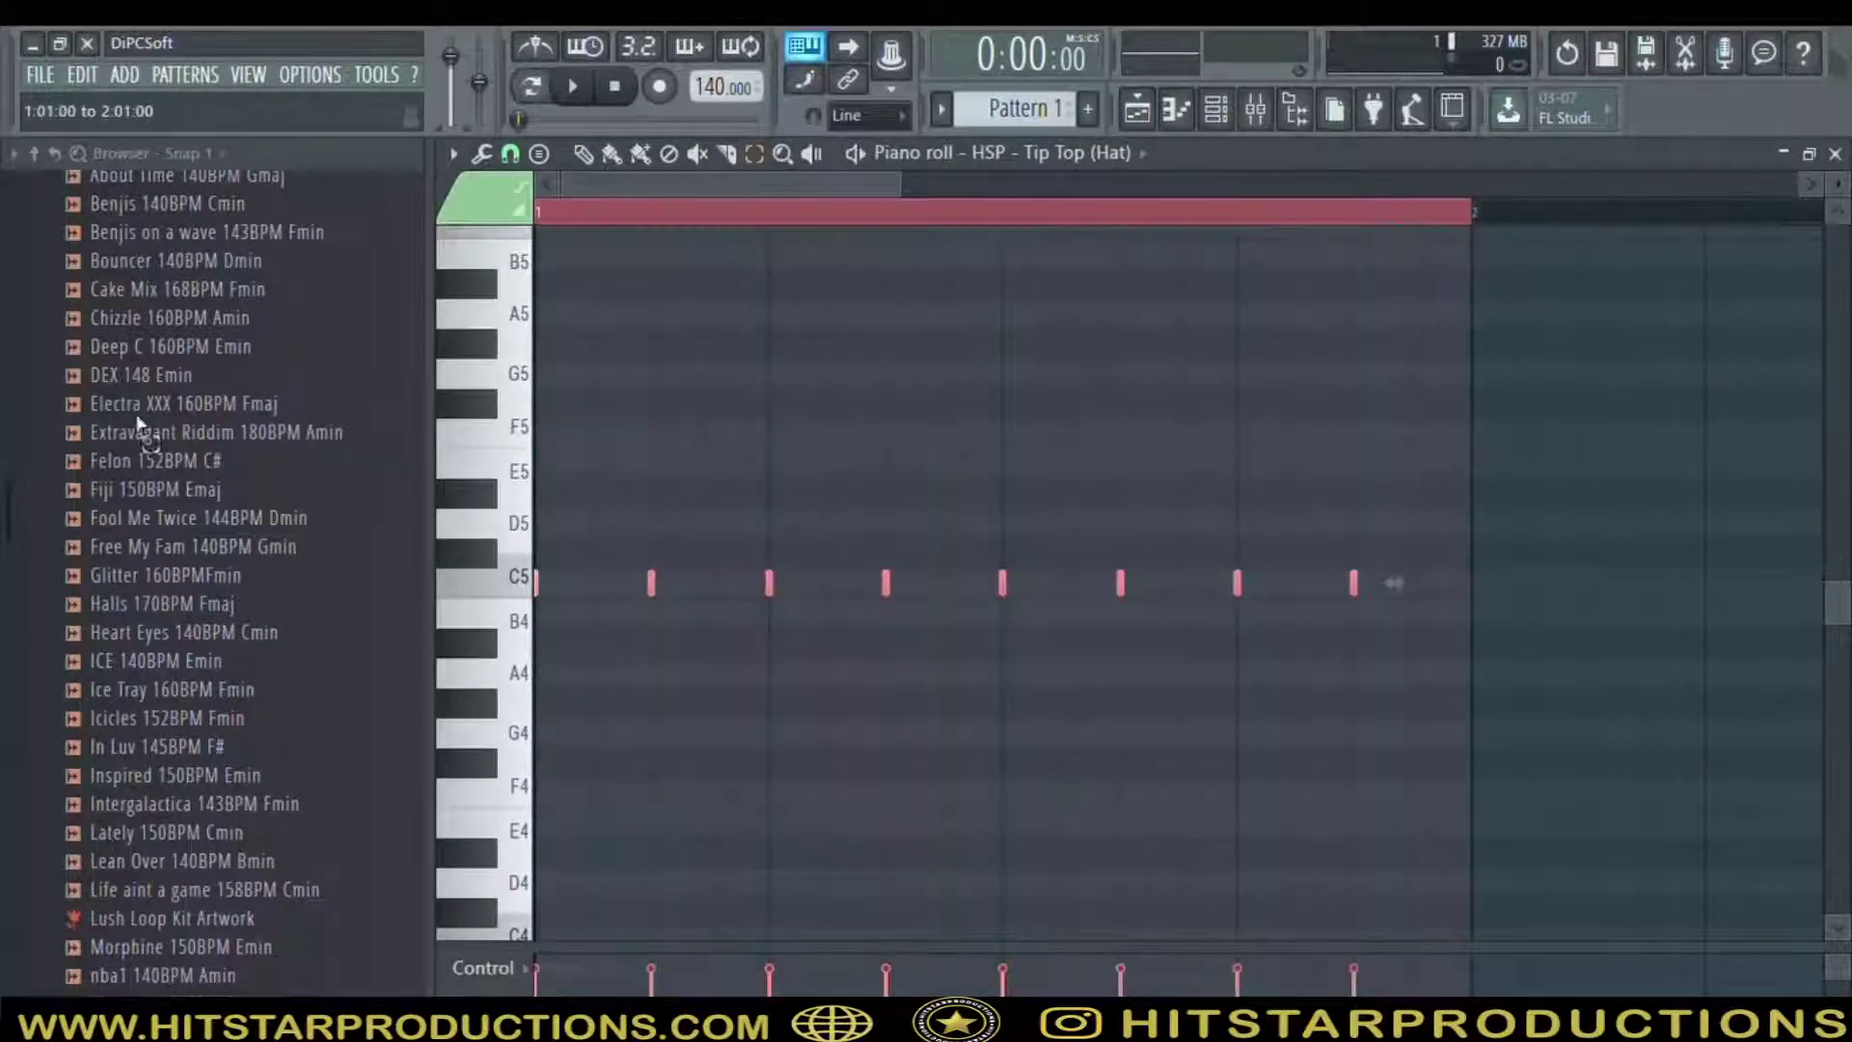
key(ctrl+b)
key(ctrl+b)
key(ctrl+b)
key(ctrl+b)
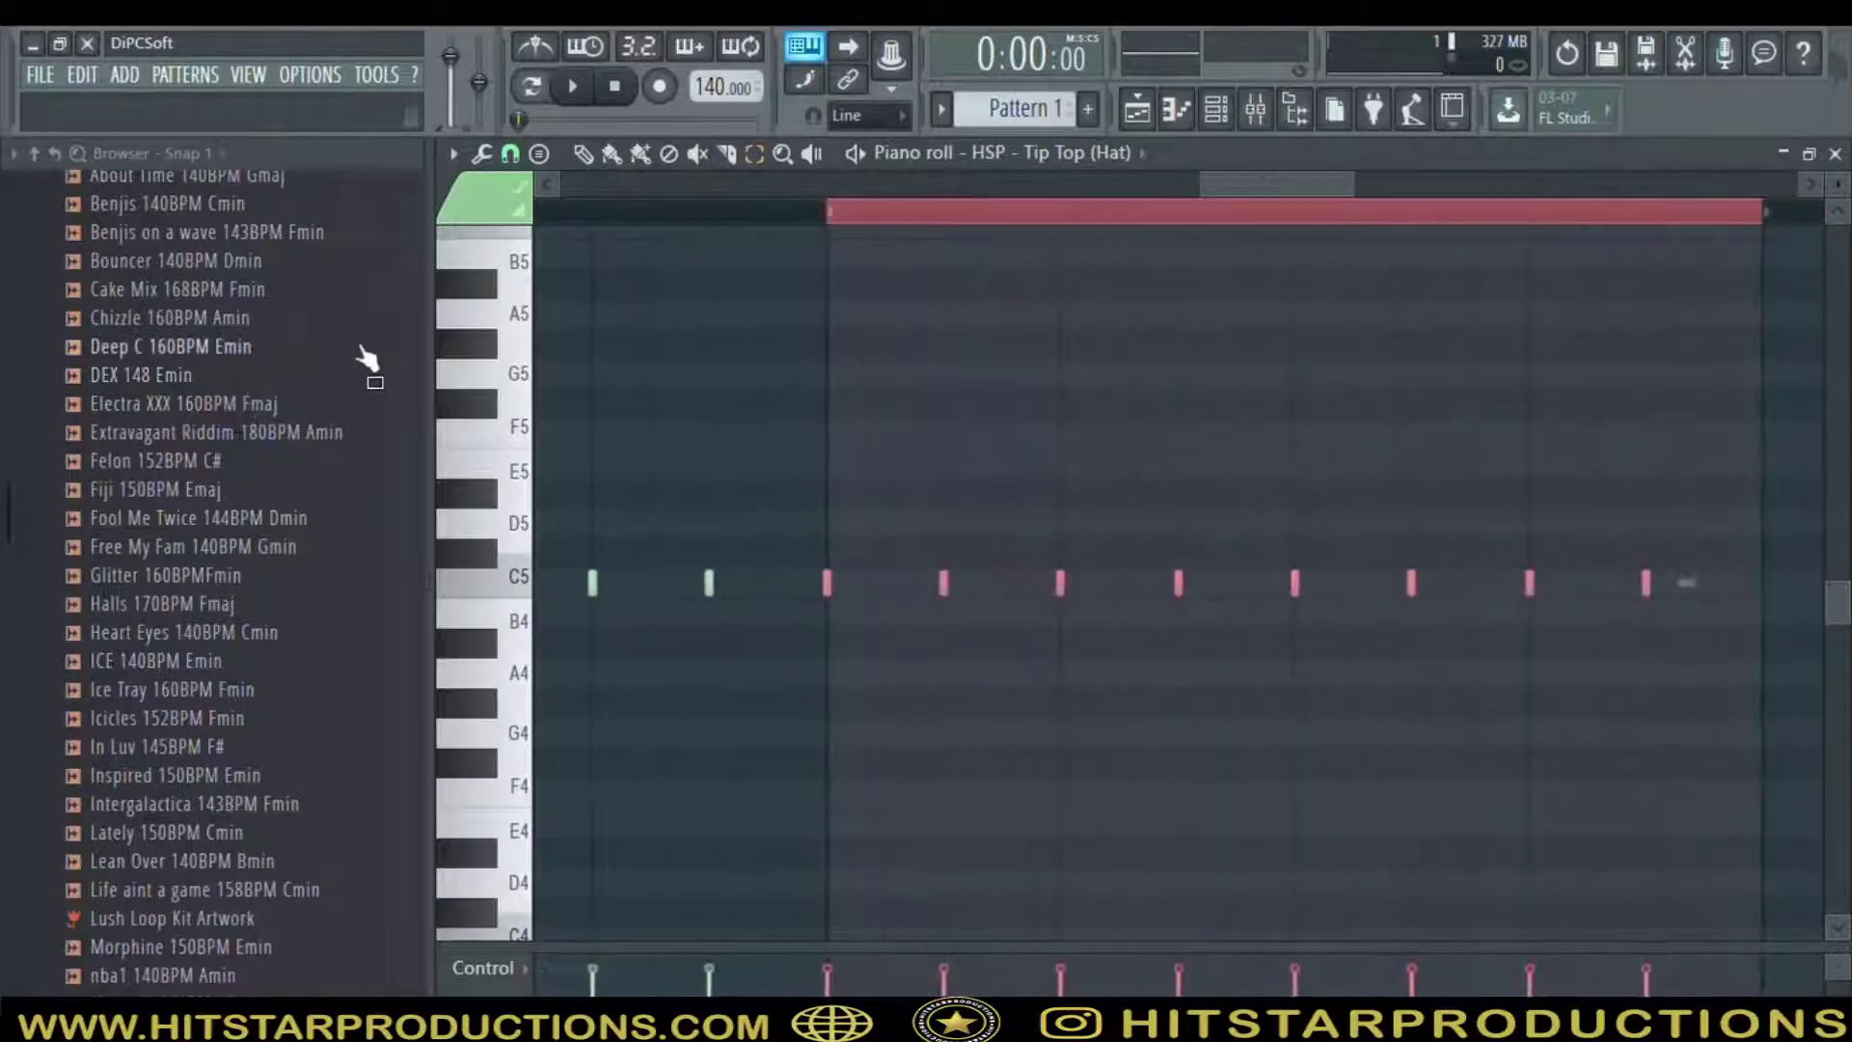
click(637, 292)
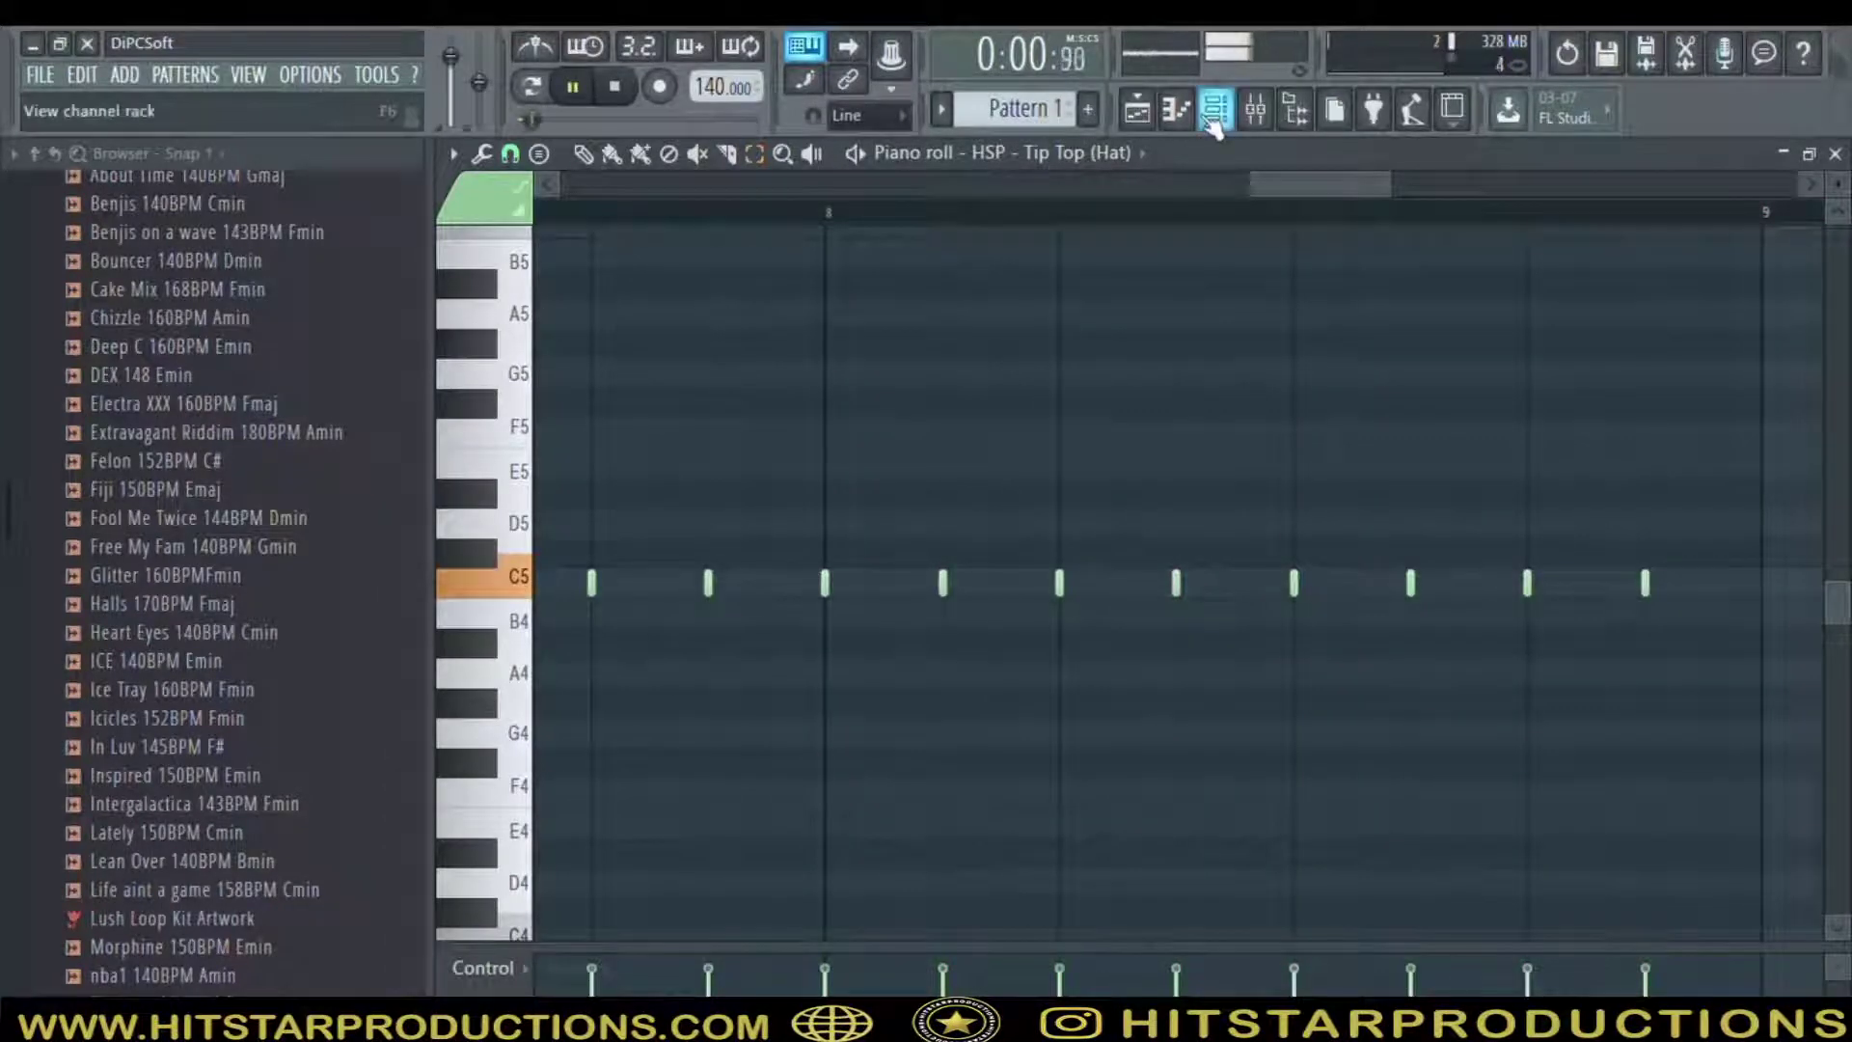
Turn on Normalize for the HSP - Tip Top (Hat) sample in its channel settings
click(1211, 124)
click(656, 479)
click(849, 576)
click(790, 576)
click(849, 576)
drag(1061, 528, 1018, 304)
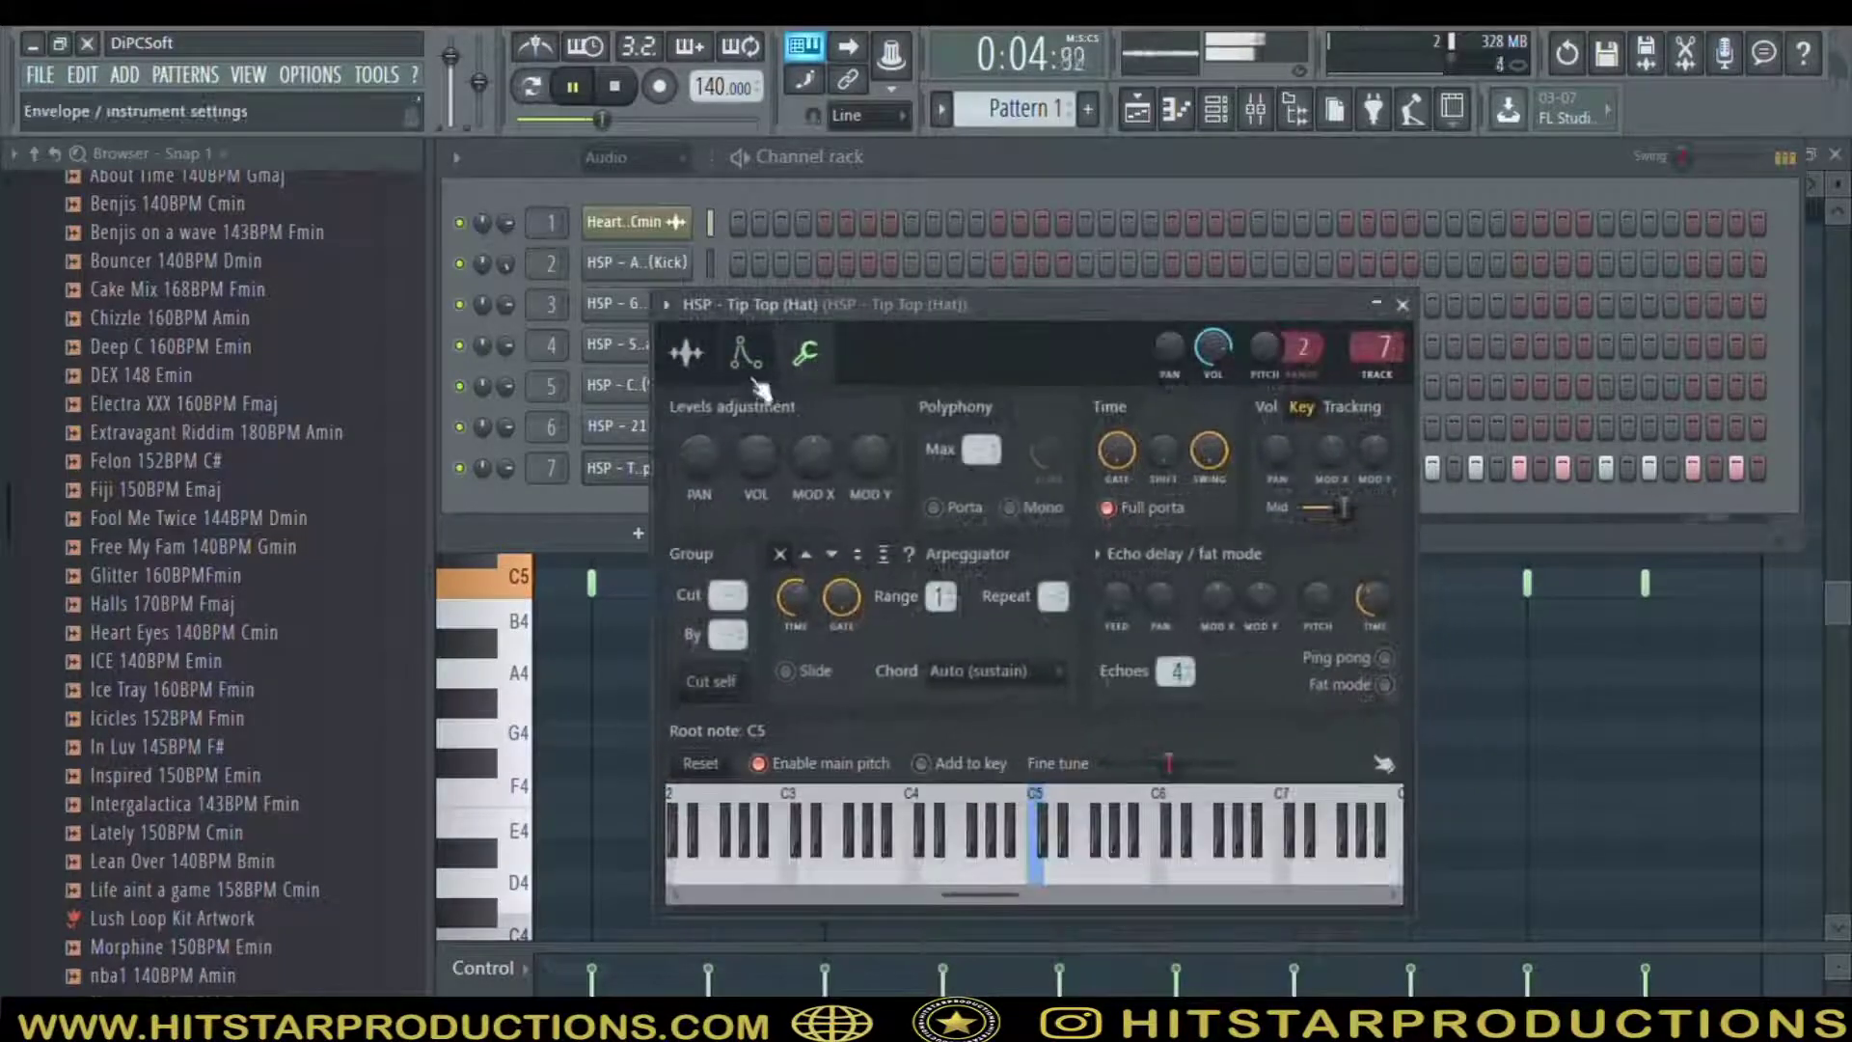
click(746, 352)
click(686, 354)
click(1096, 589)
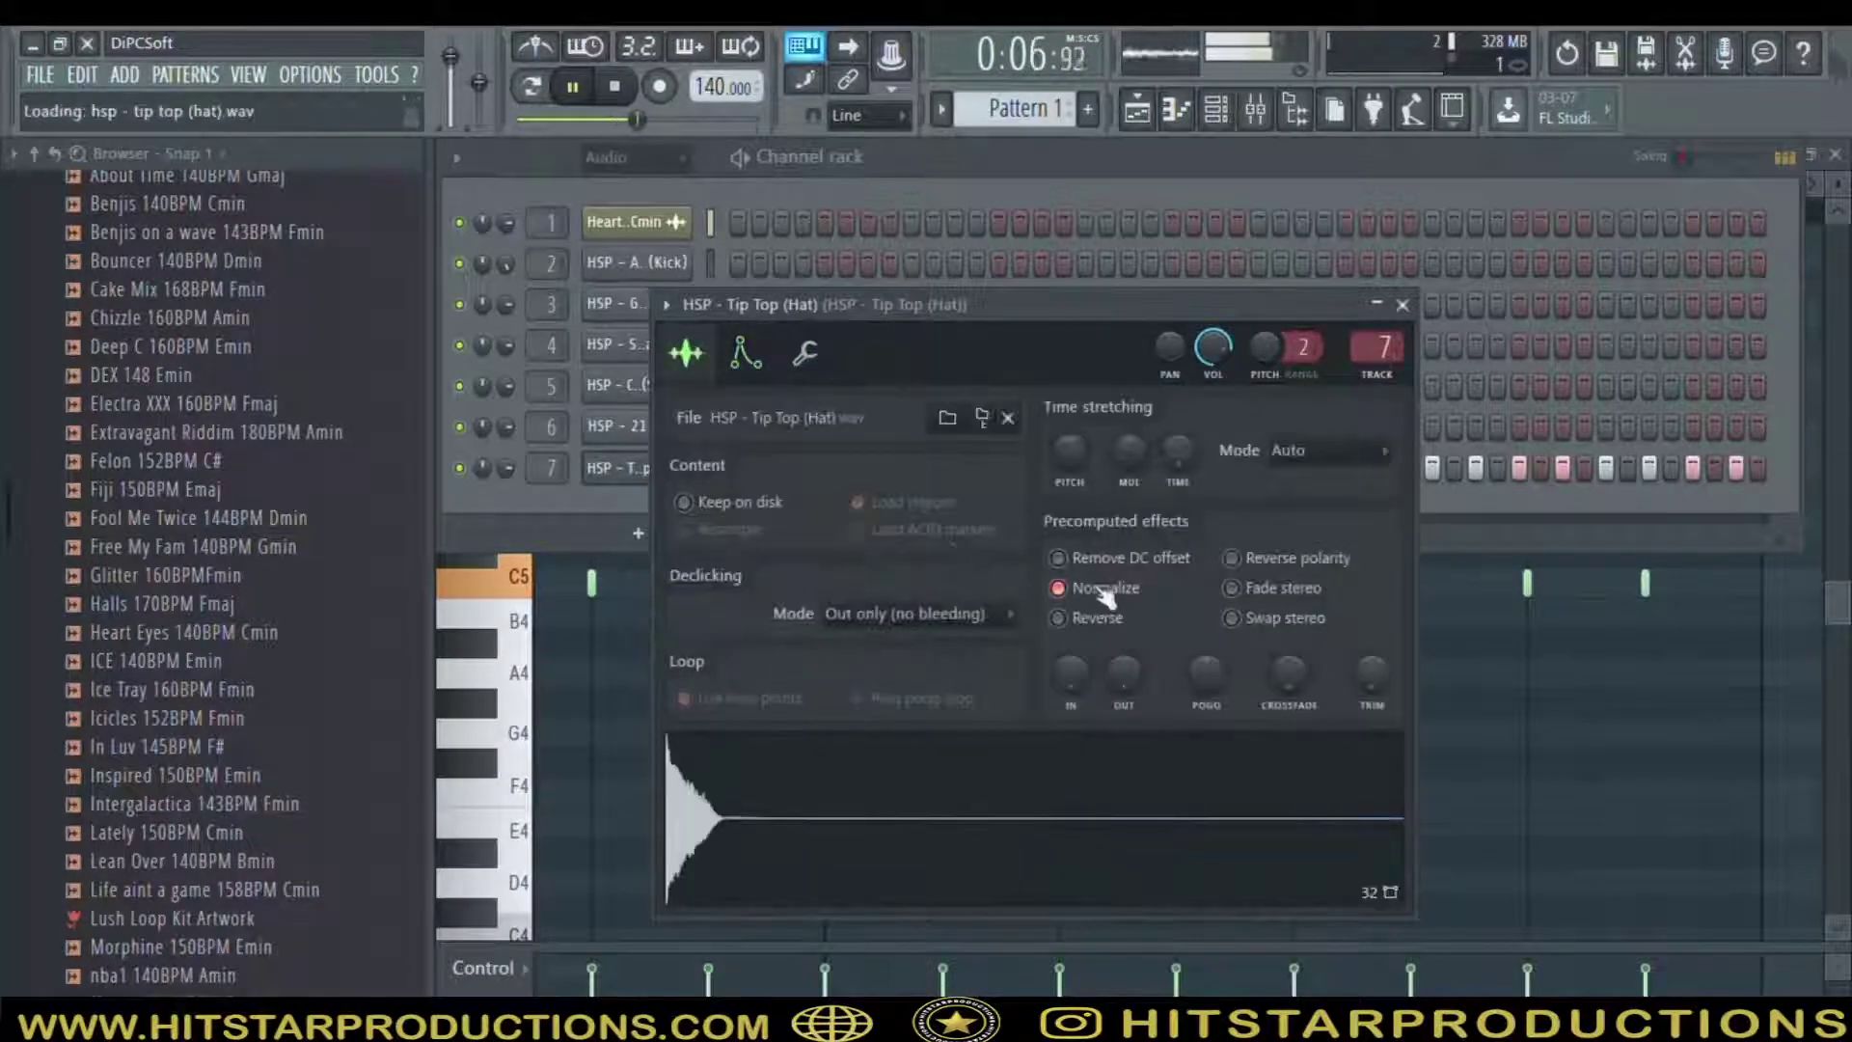
click(1403, 305)
Recheck the hat's sample settings and slightly lower the Heart Eyes track's volume in the mixer
click(664, 469)
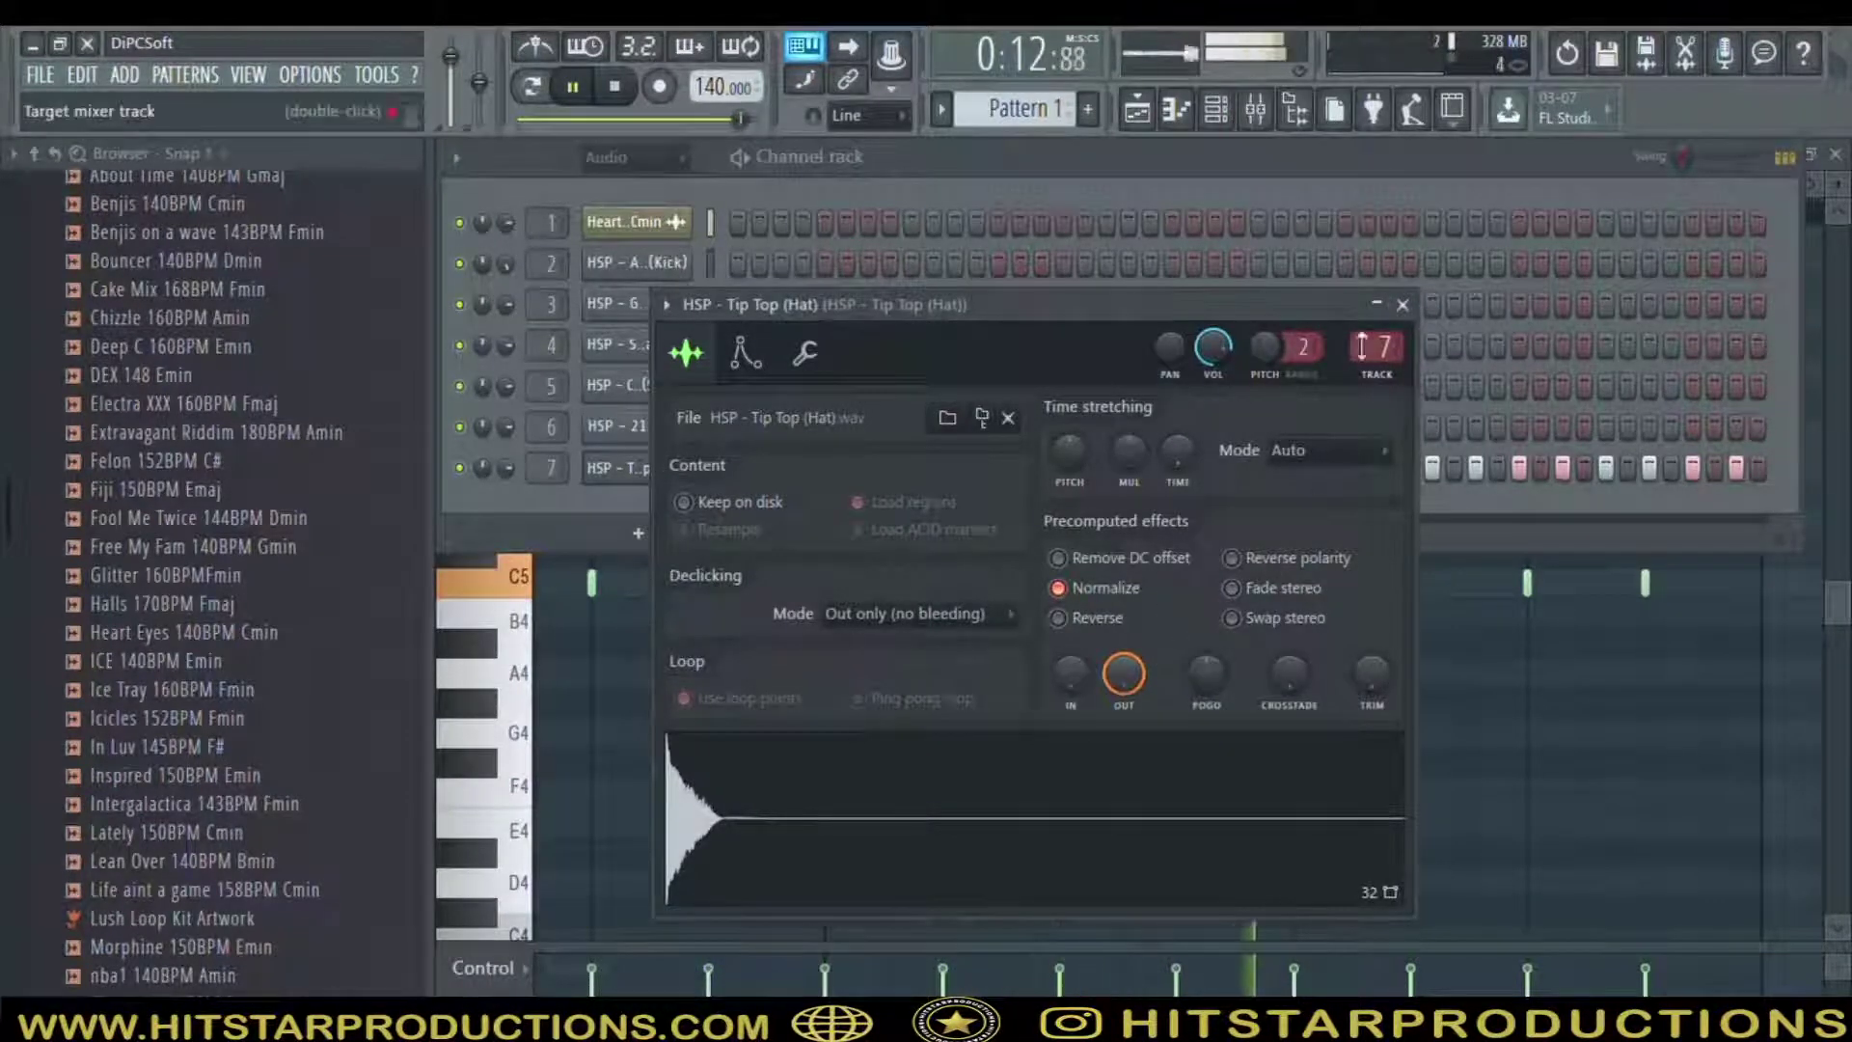
click(1403, 305)
click(1257, 111)
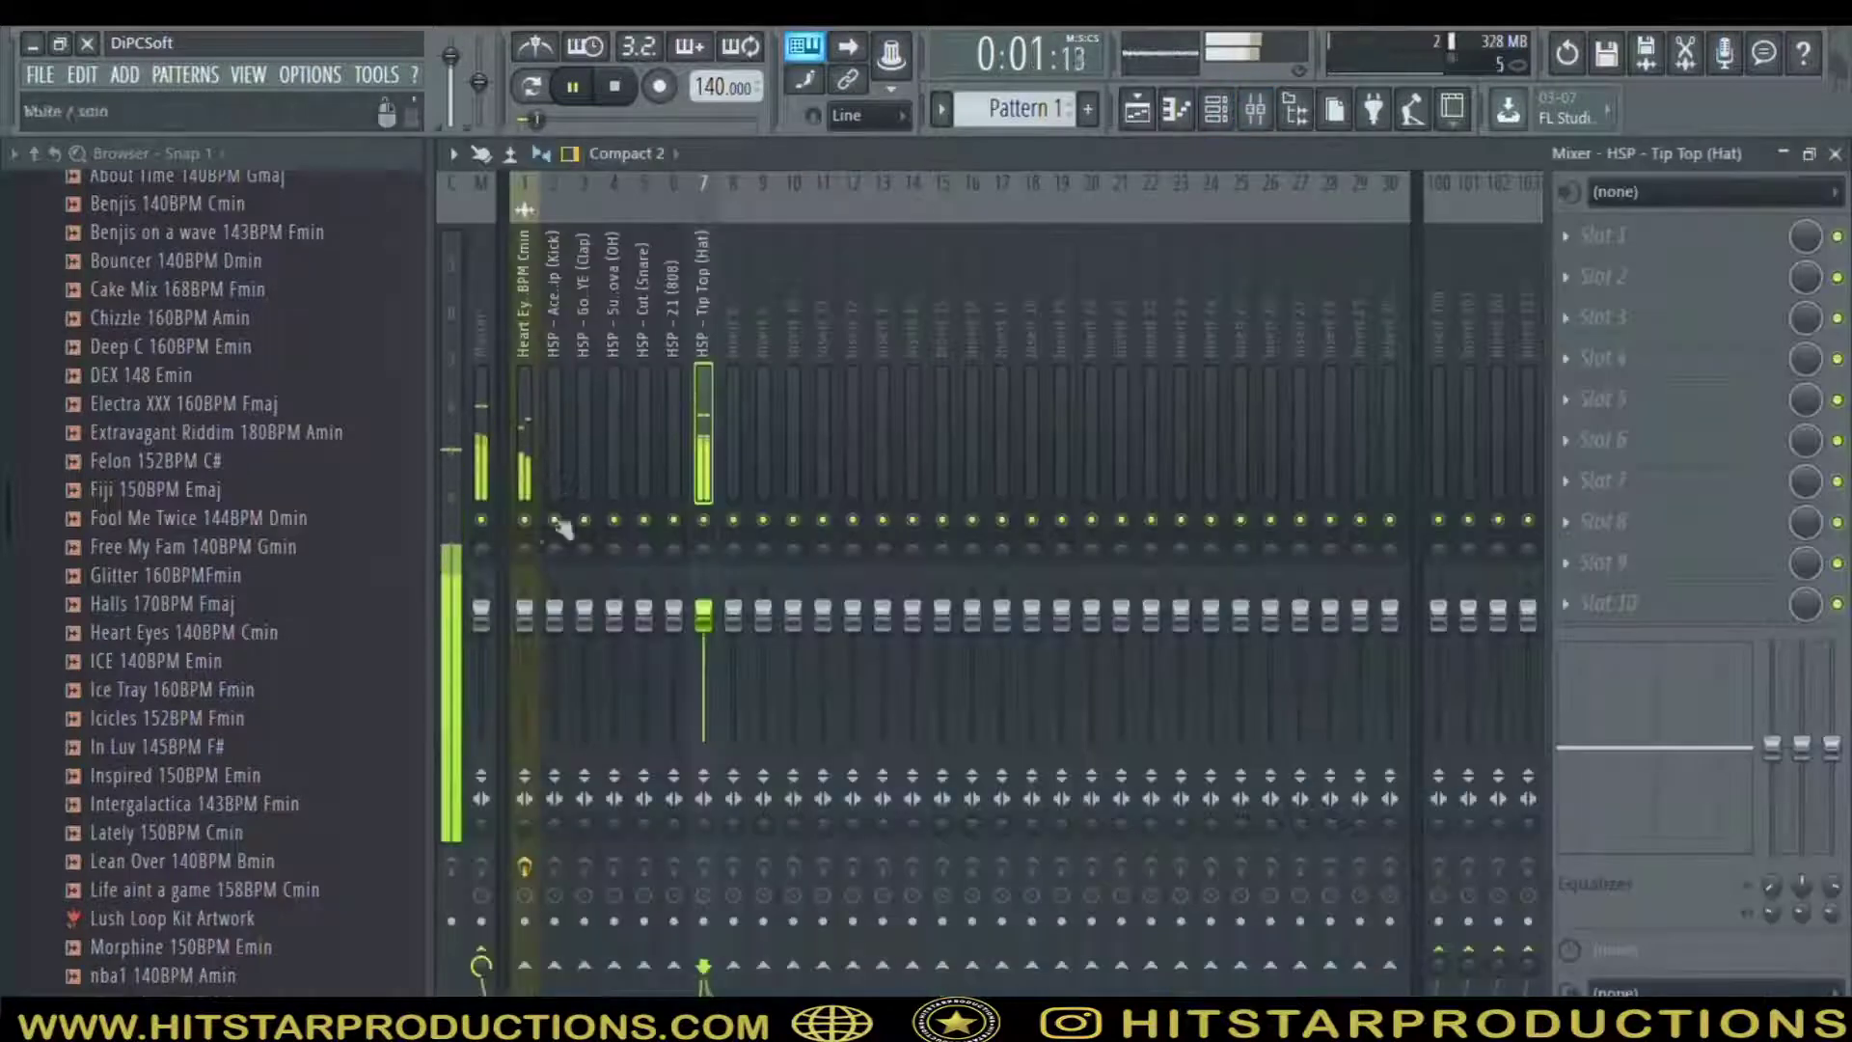
Place an HSP - Gods EYE (Clap) hit on step 9 of the first bar and repeat it every bar through bar 8
click(1218, 109)
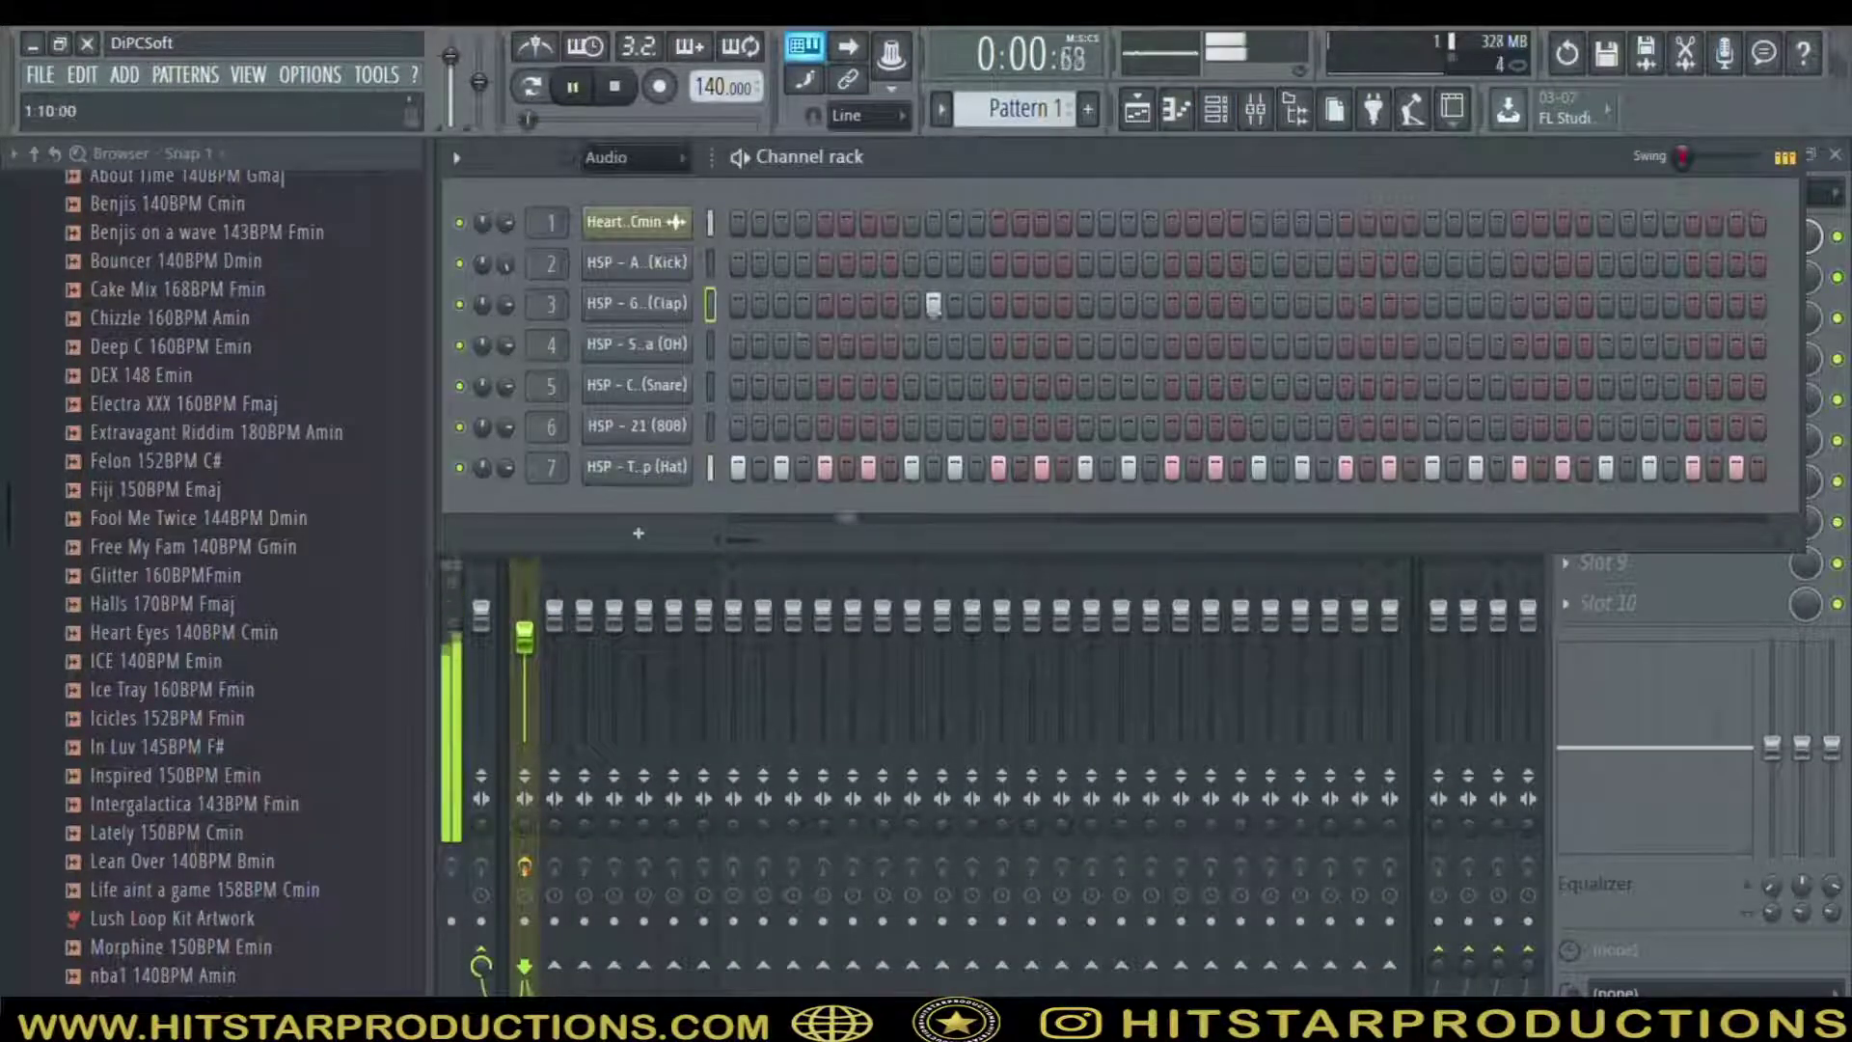
key(space)
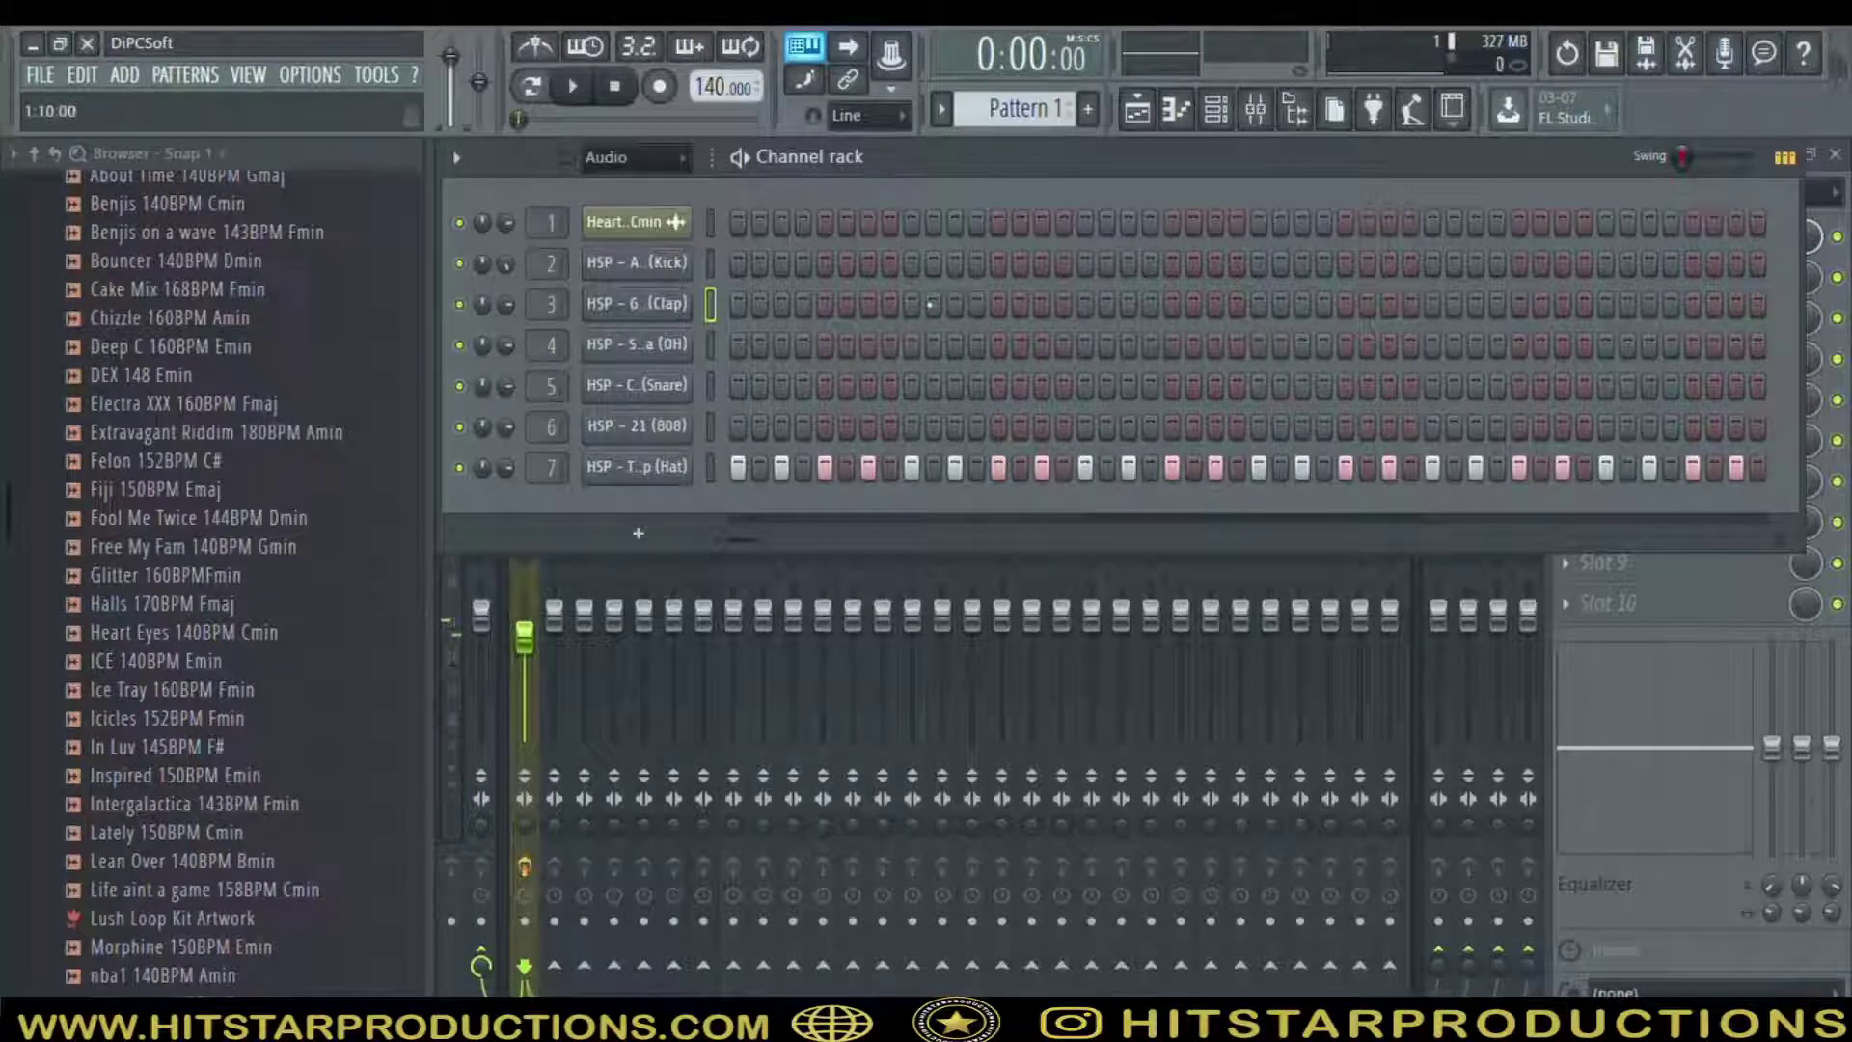
click(912, 305)
key(space)
right_click(649, 312)
click(737, 320)
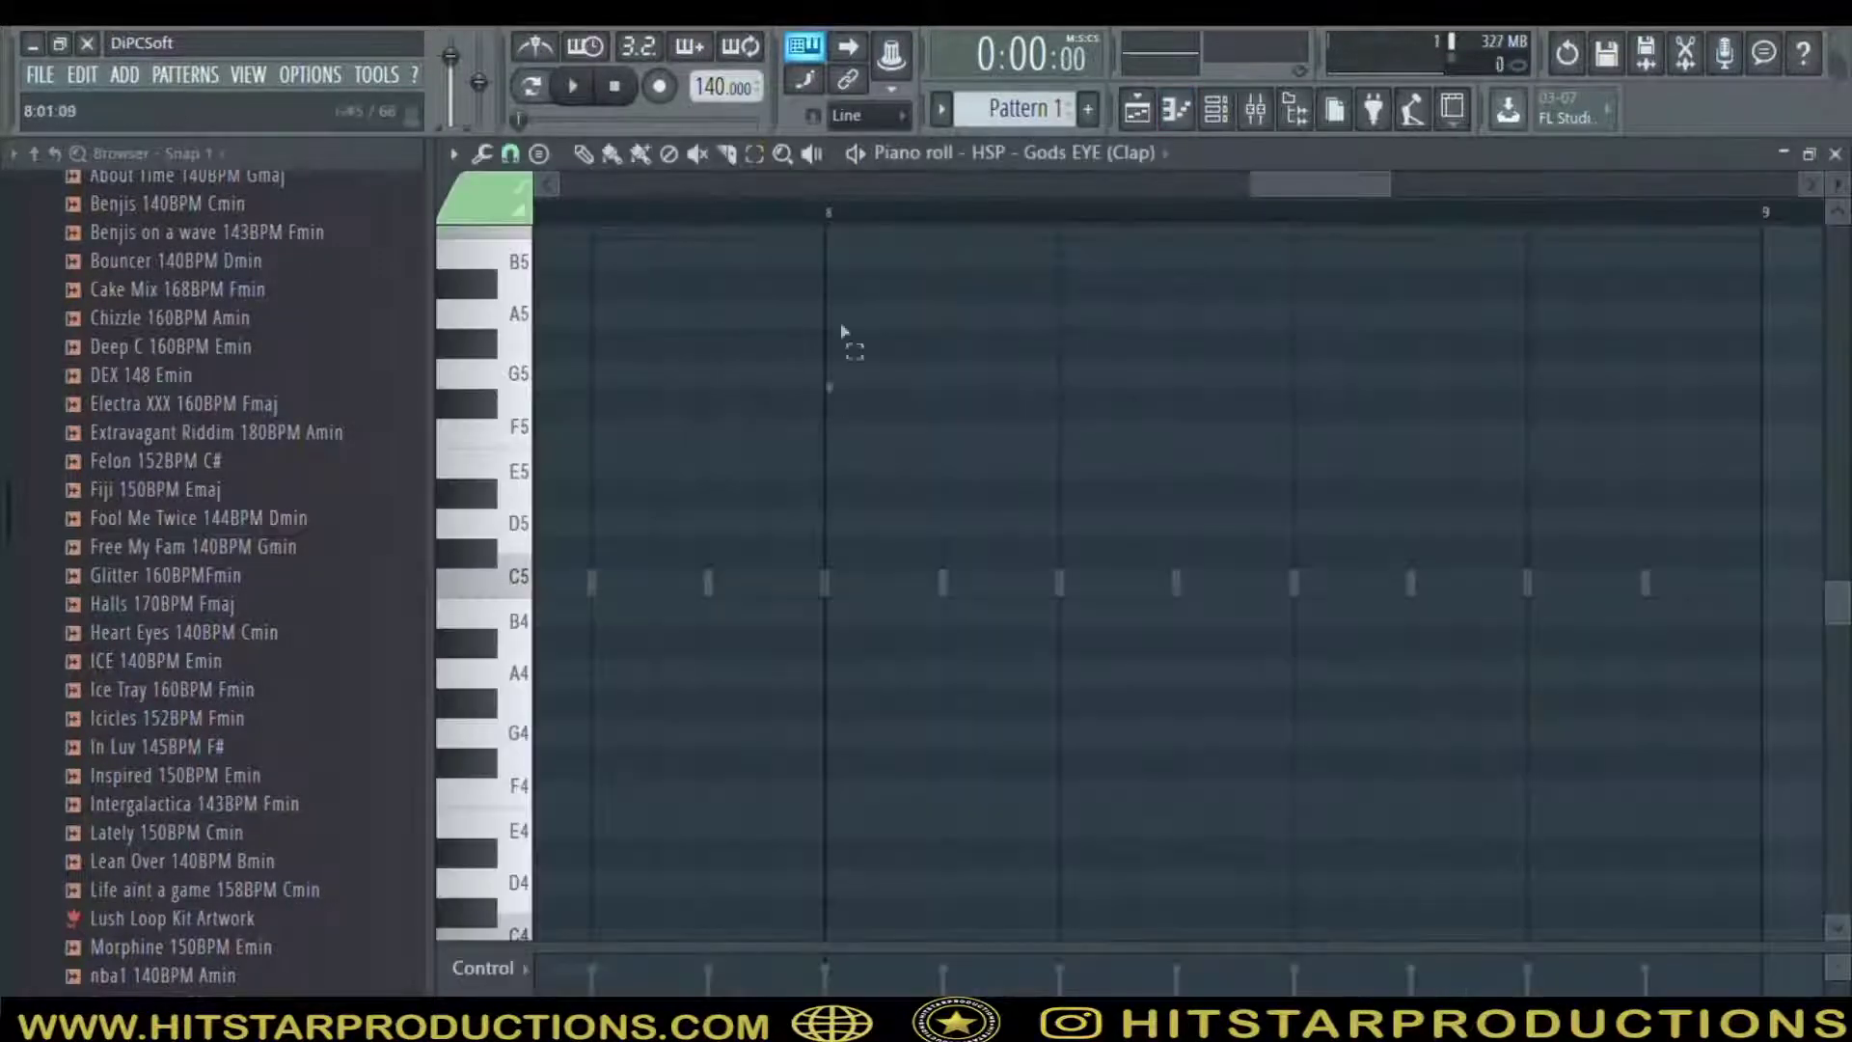
double_click(786, 156)
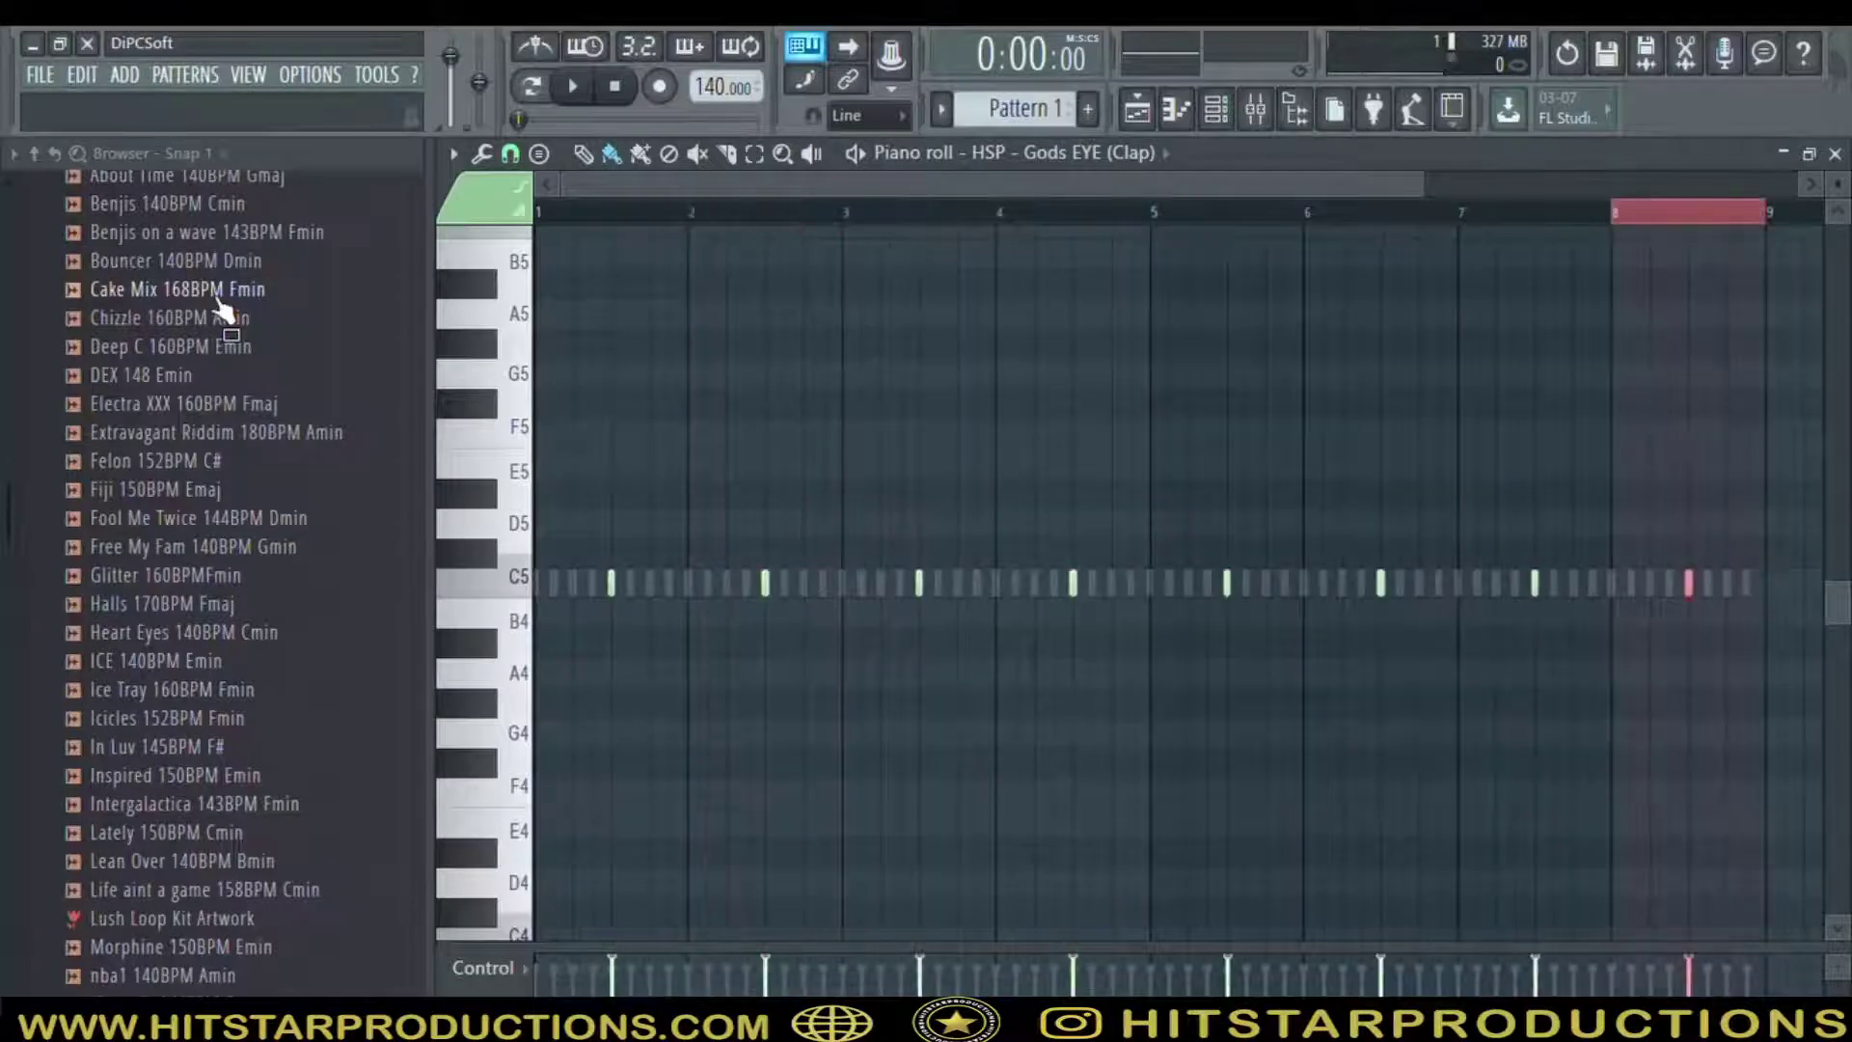
Play the pattern back and listen to the Gods EYE (Clap) channel in solo
key(space)
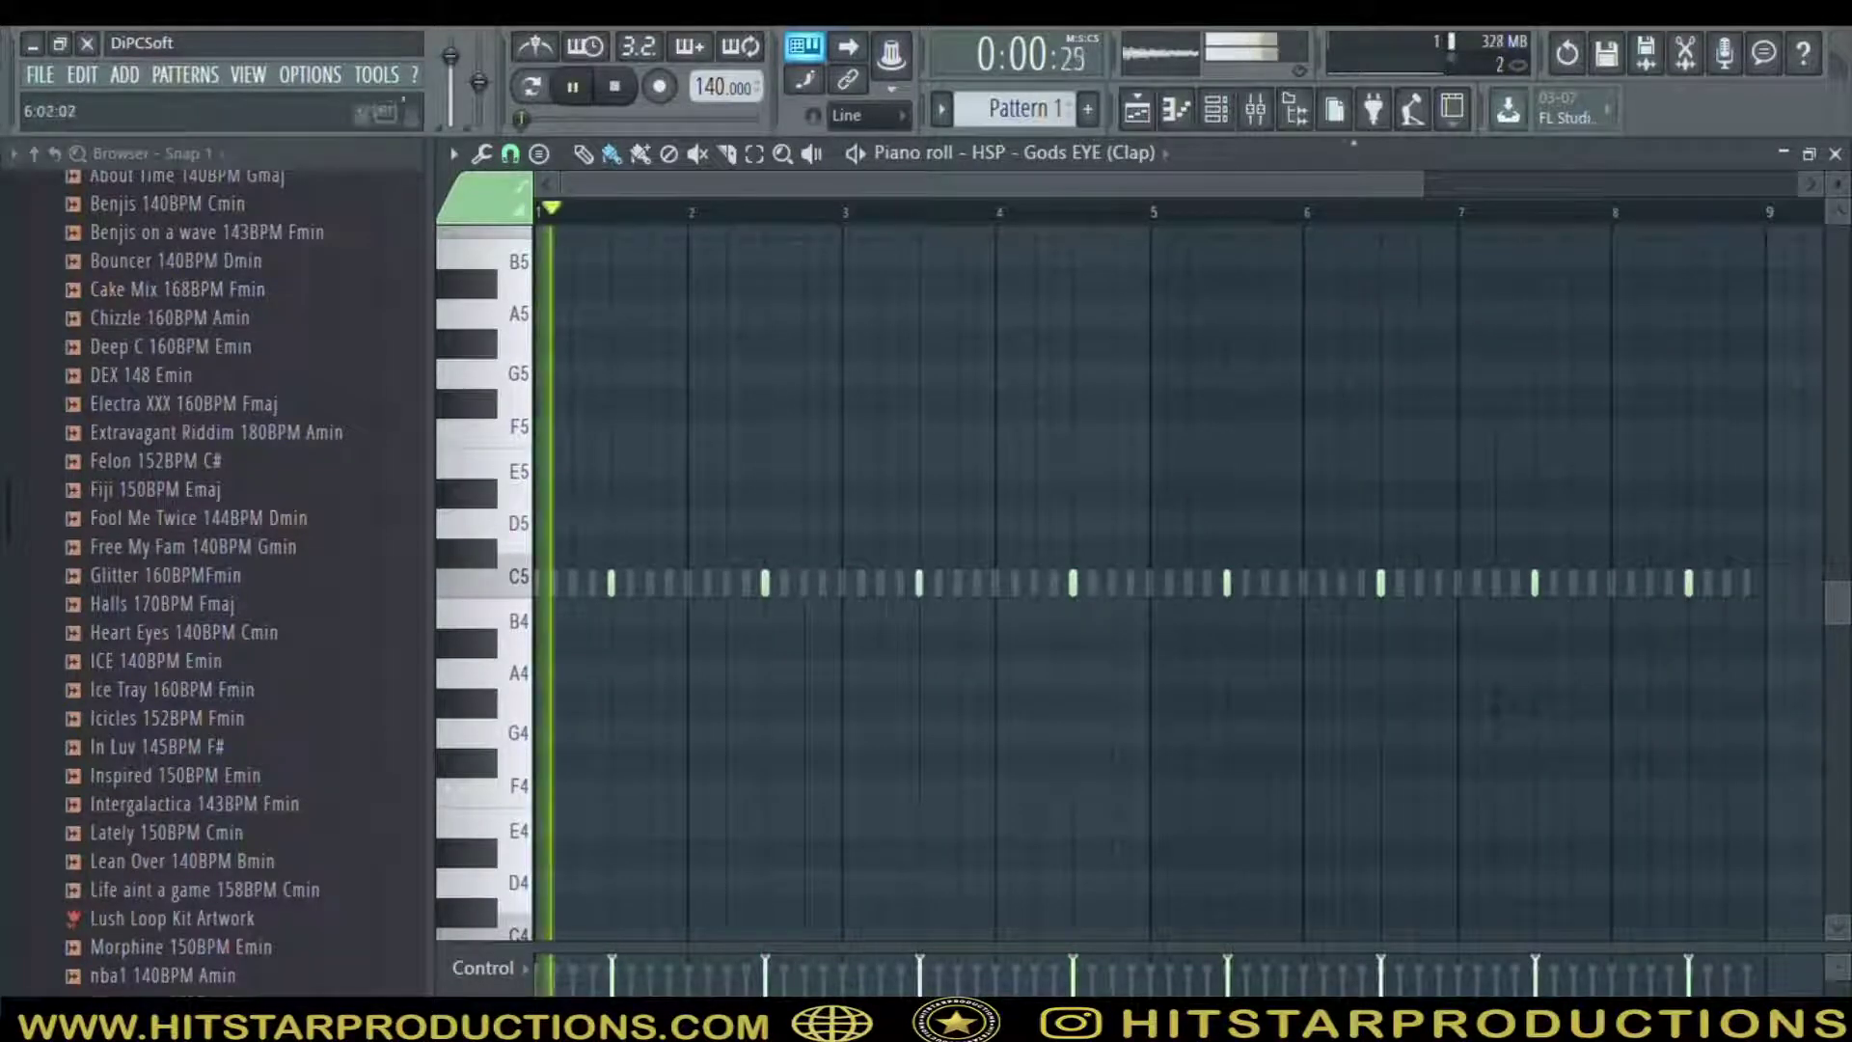
click(1256, 114)
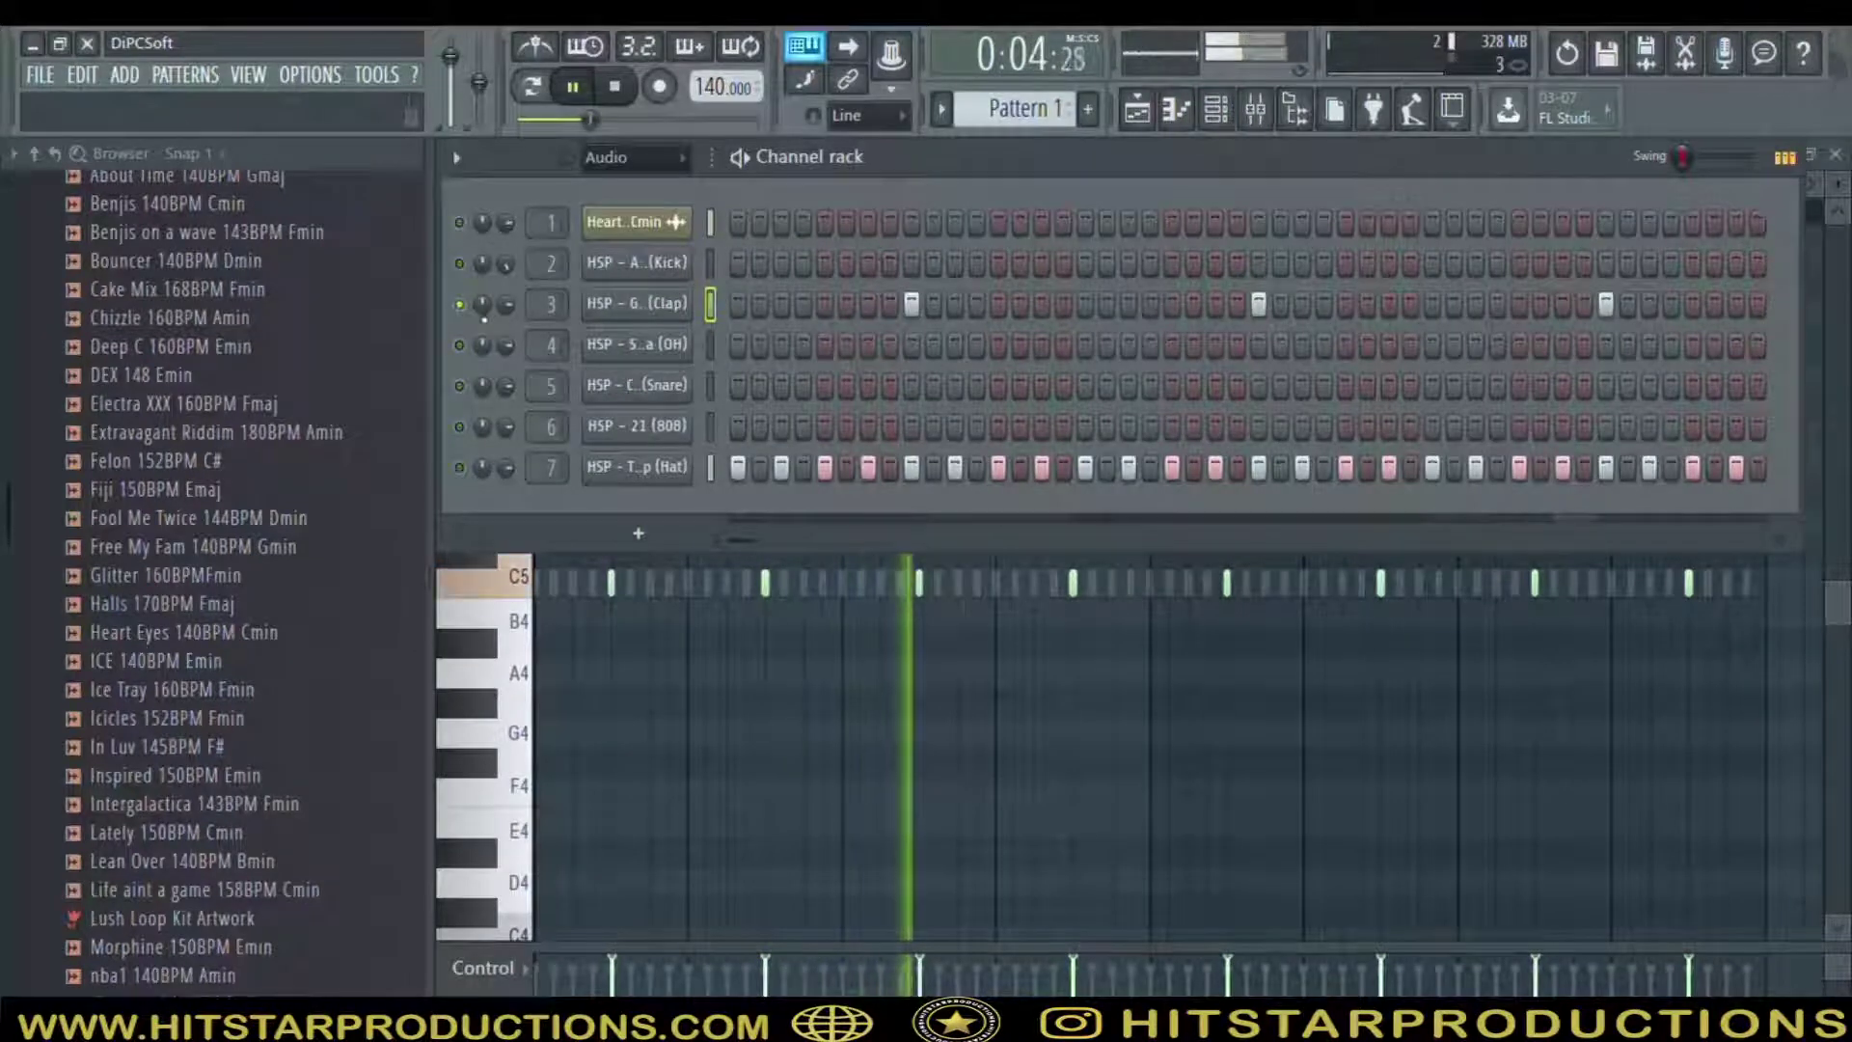
right_click(459, 305)
key(space)
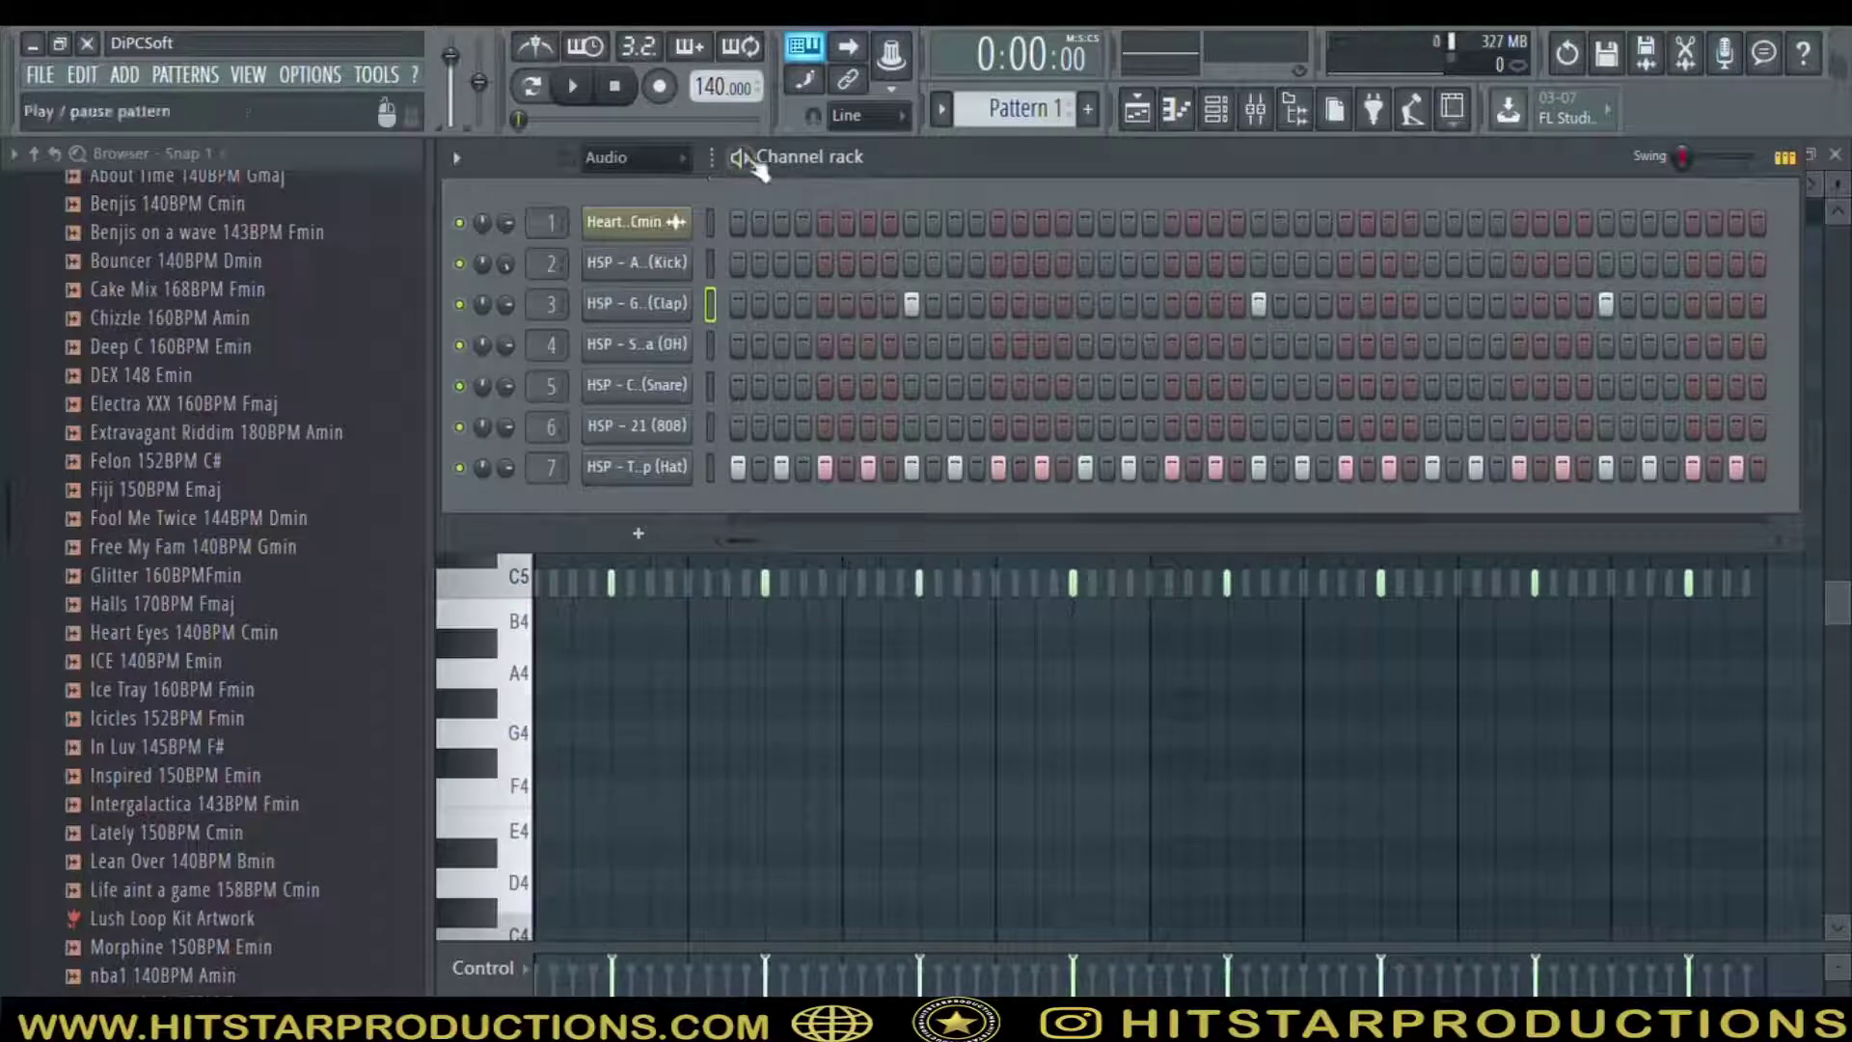
Widen the channel name column to fit the full sample names and resize the channel rack to fit the workspace
drag(719, 167, 806, 164)
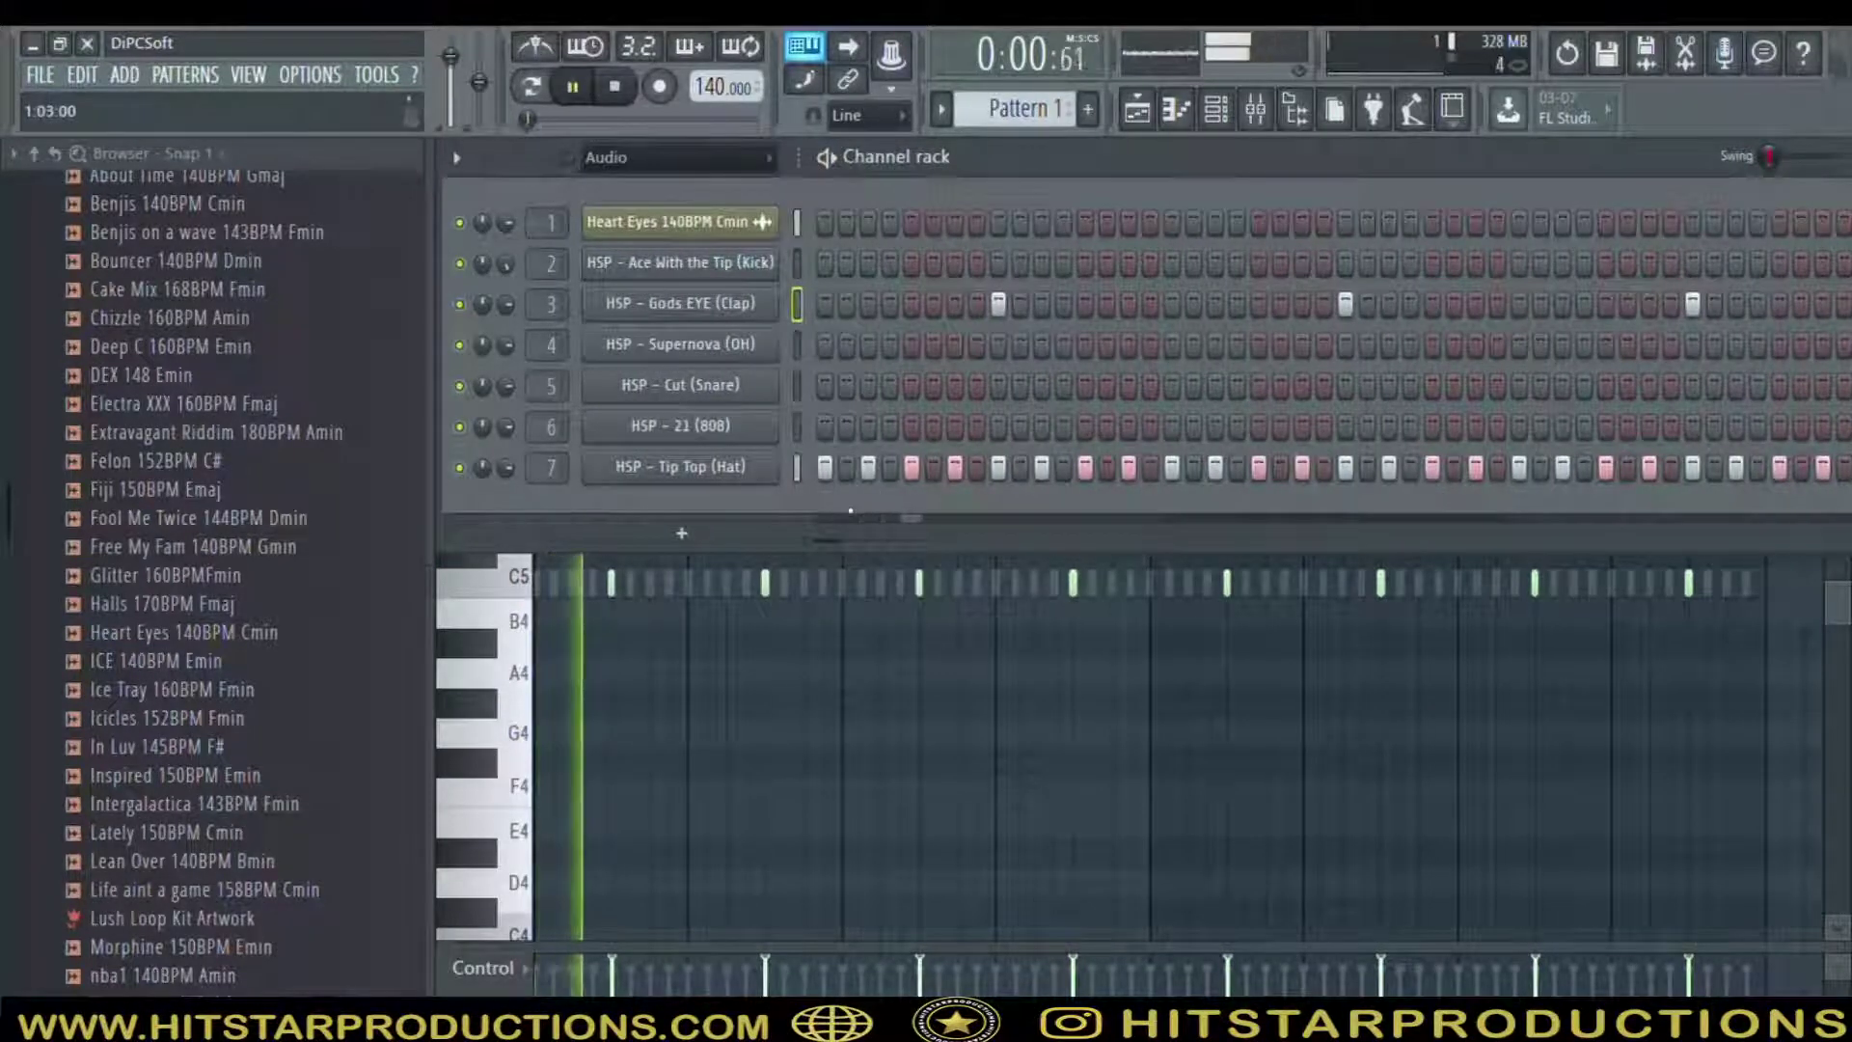
drag(1245, 157, 1015, 177)
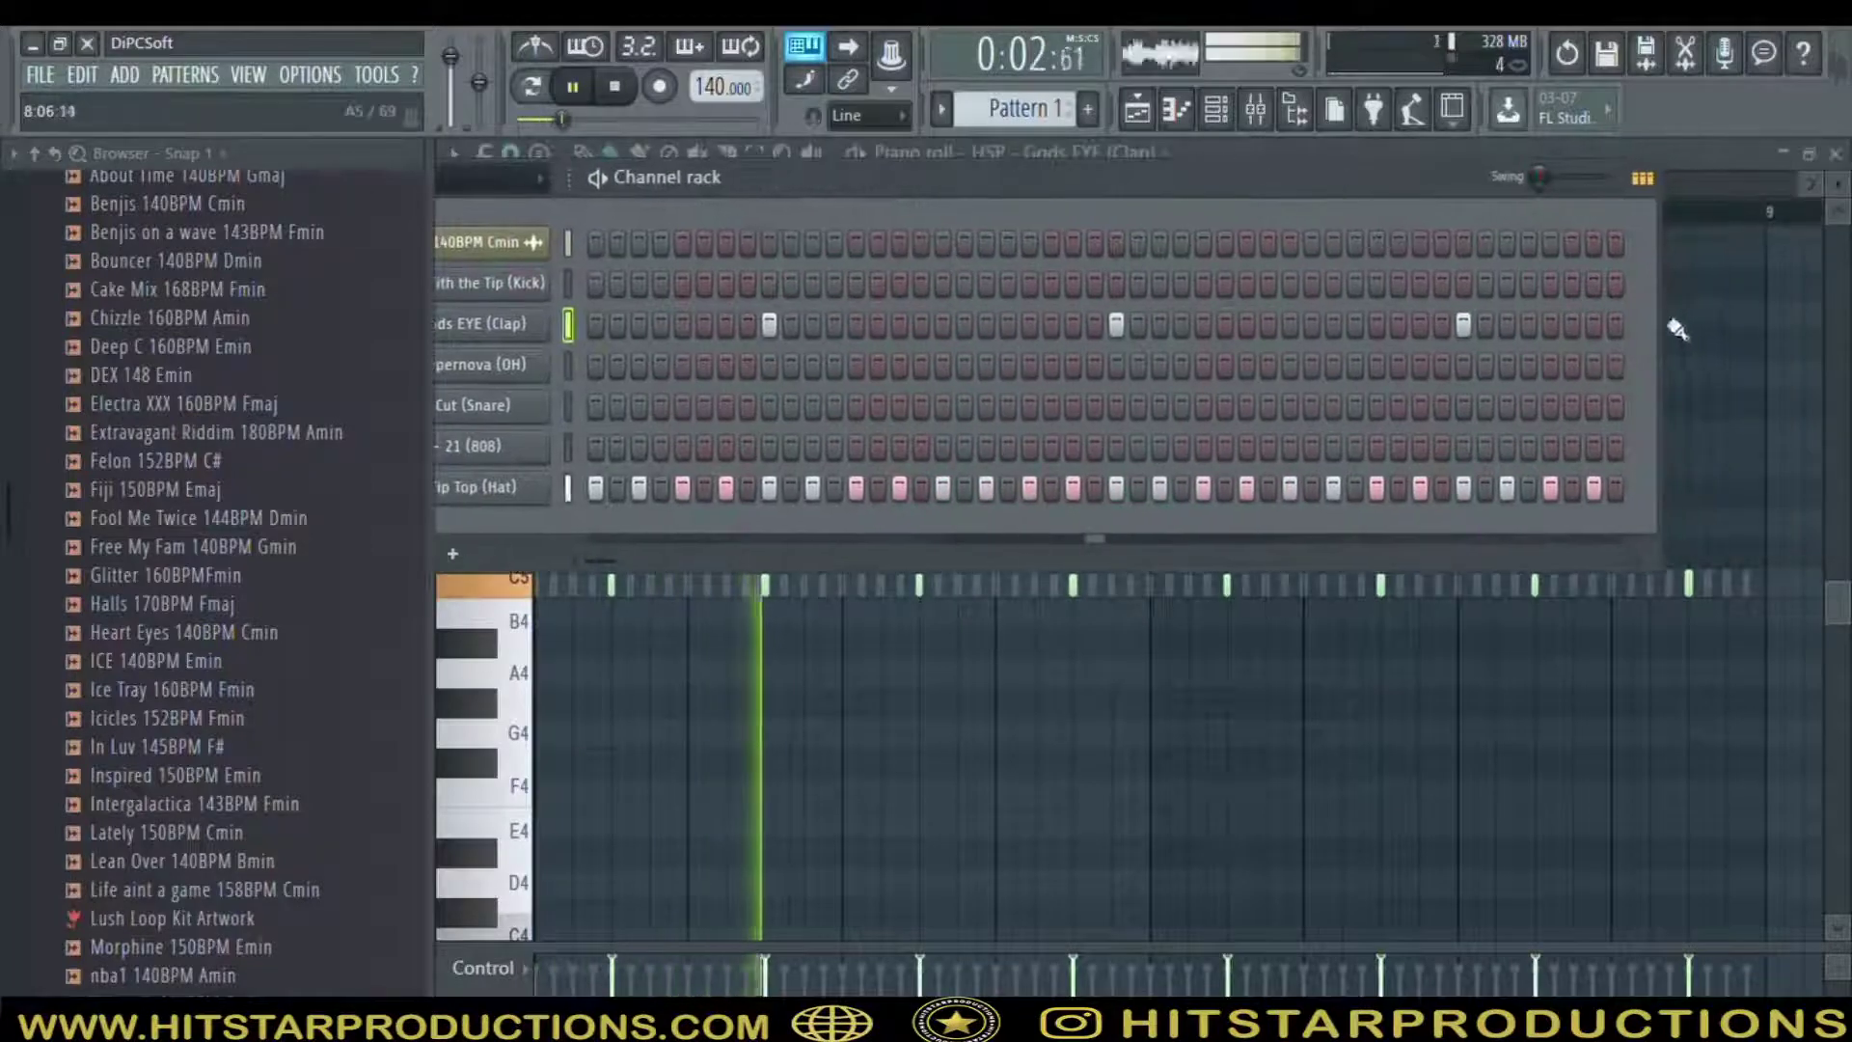
drag(1661, 330, 1369, 335)
drag(869, 189, 986, 169)
drag(1426, 348, 1801, 348)
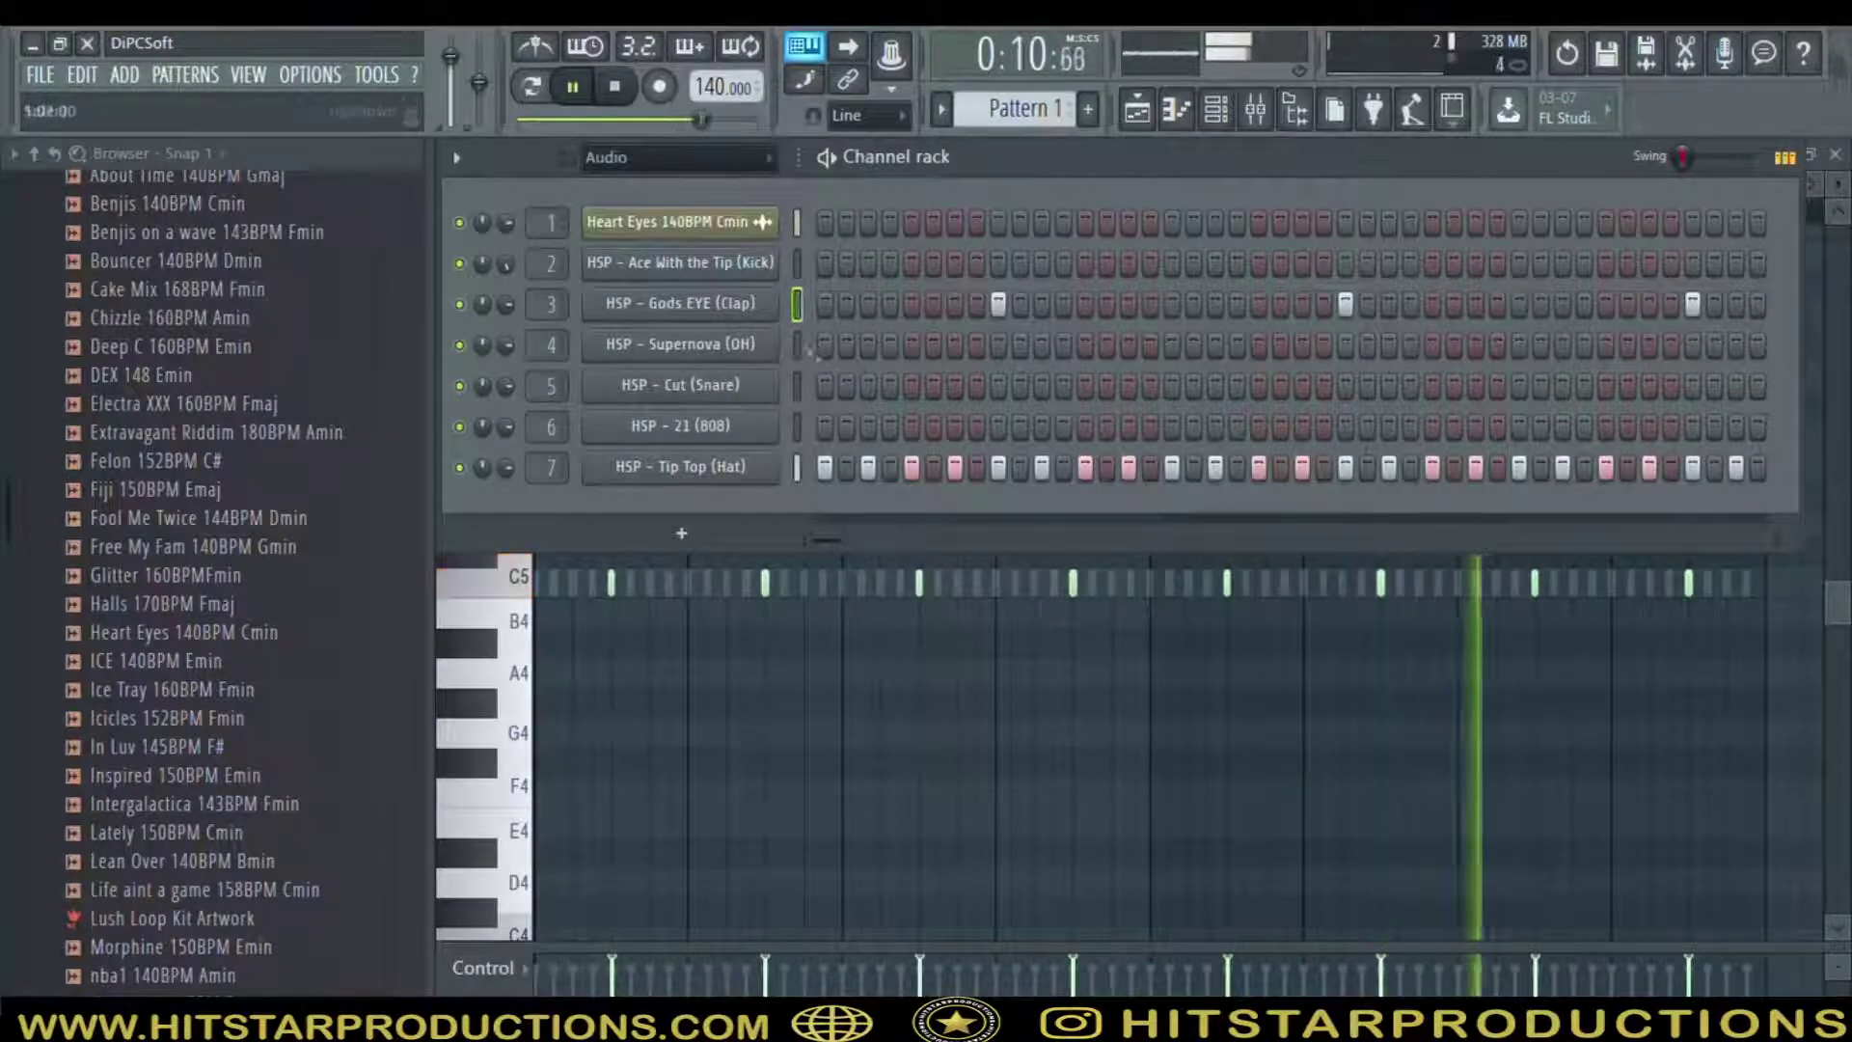
Place an HSP - Supernova (OH) hit on step 5 of the first bar and repeat it every two bars through bar 7
click(912, 345)
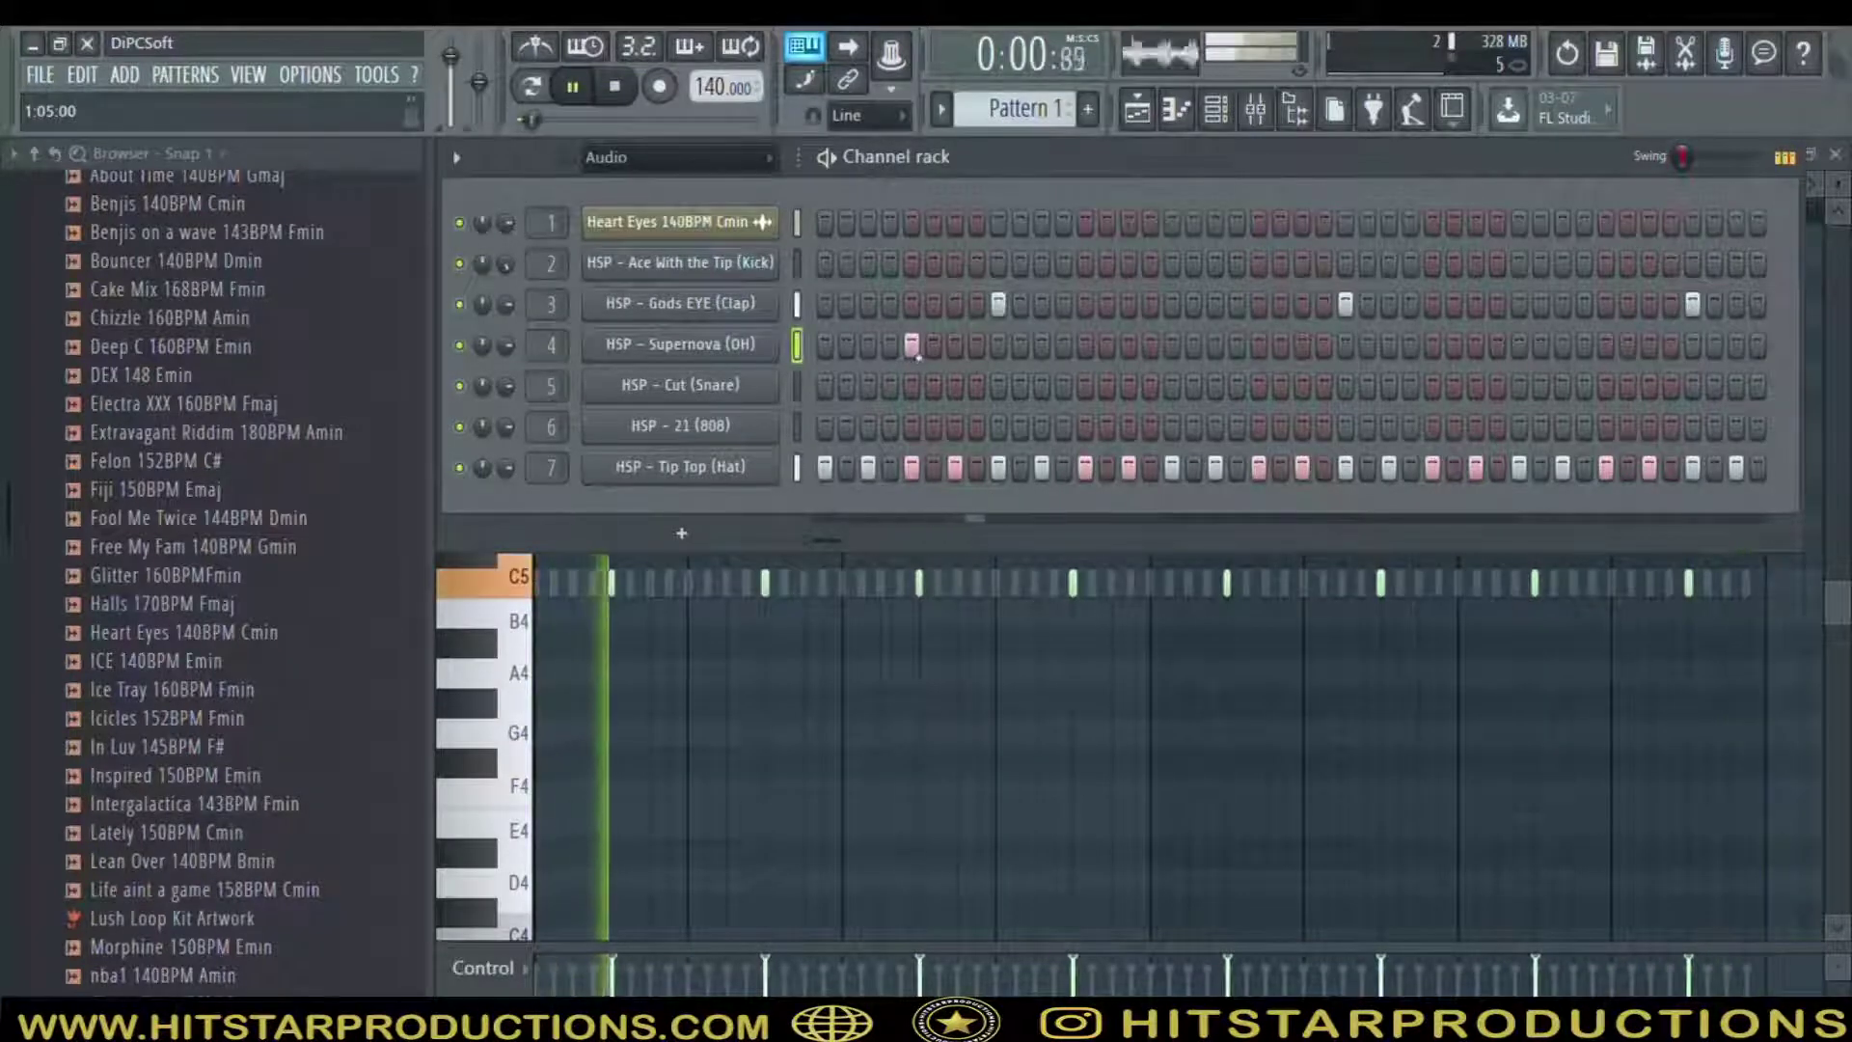
click(1607, 346)
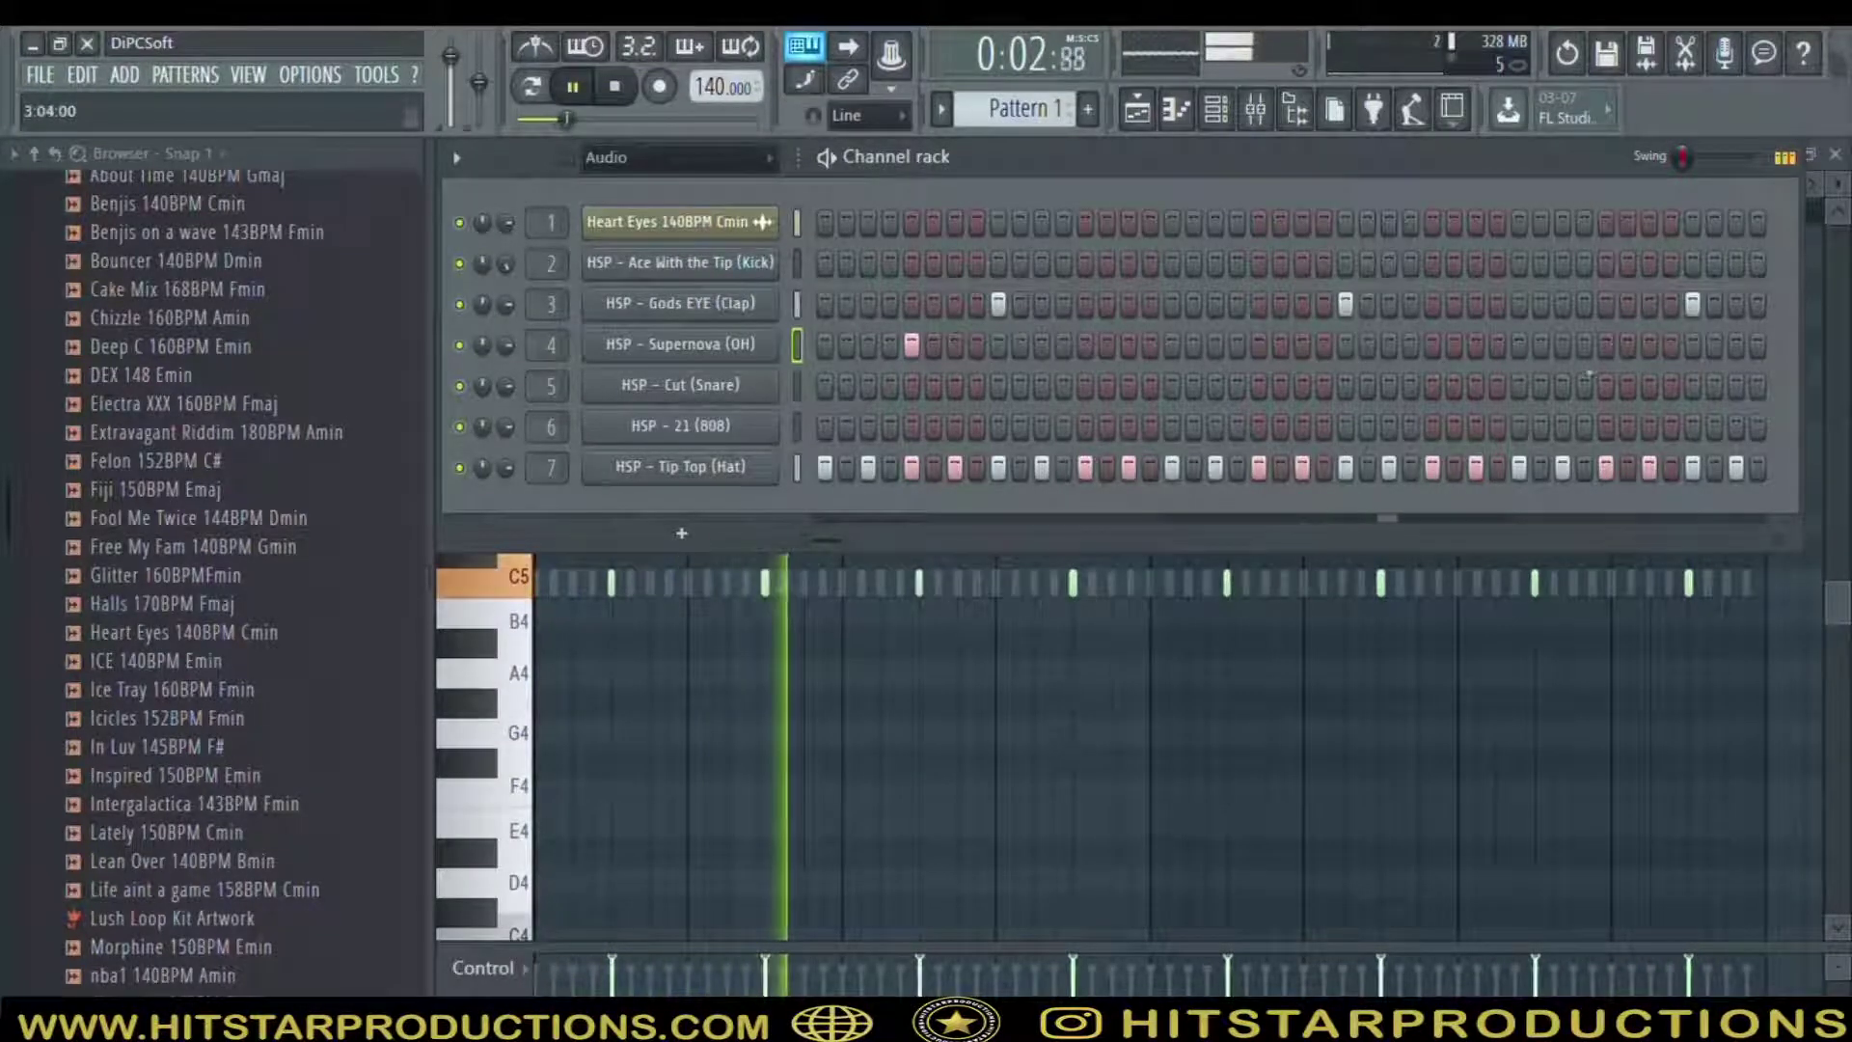
click(727, 344)
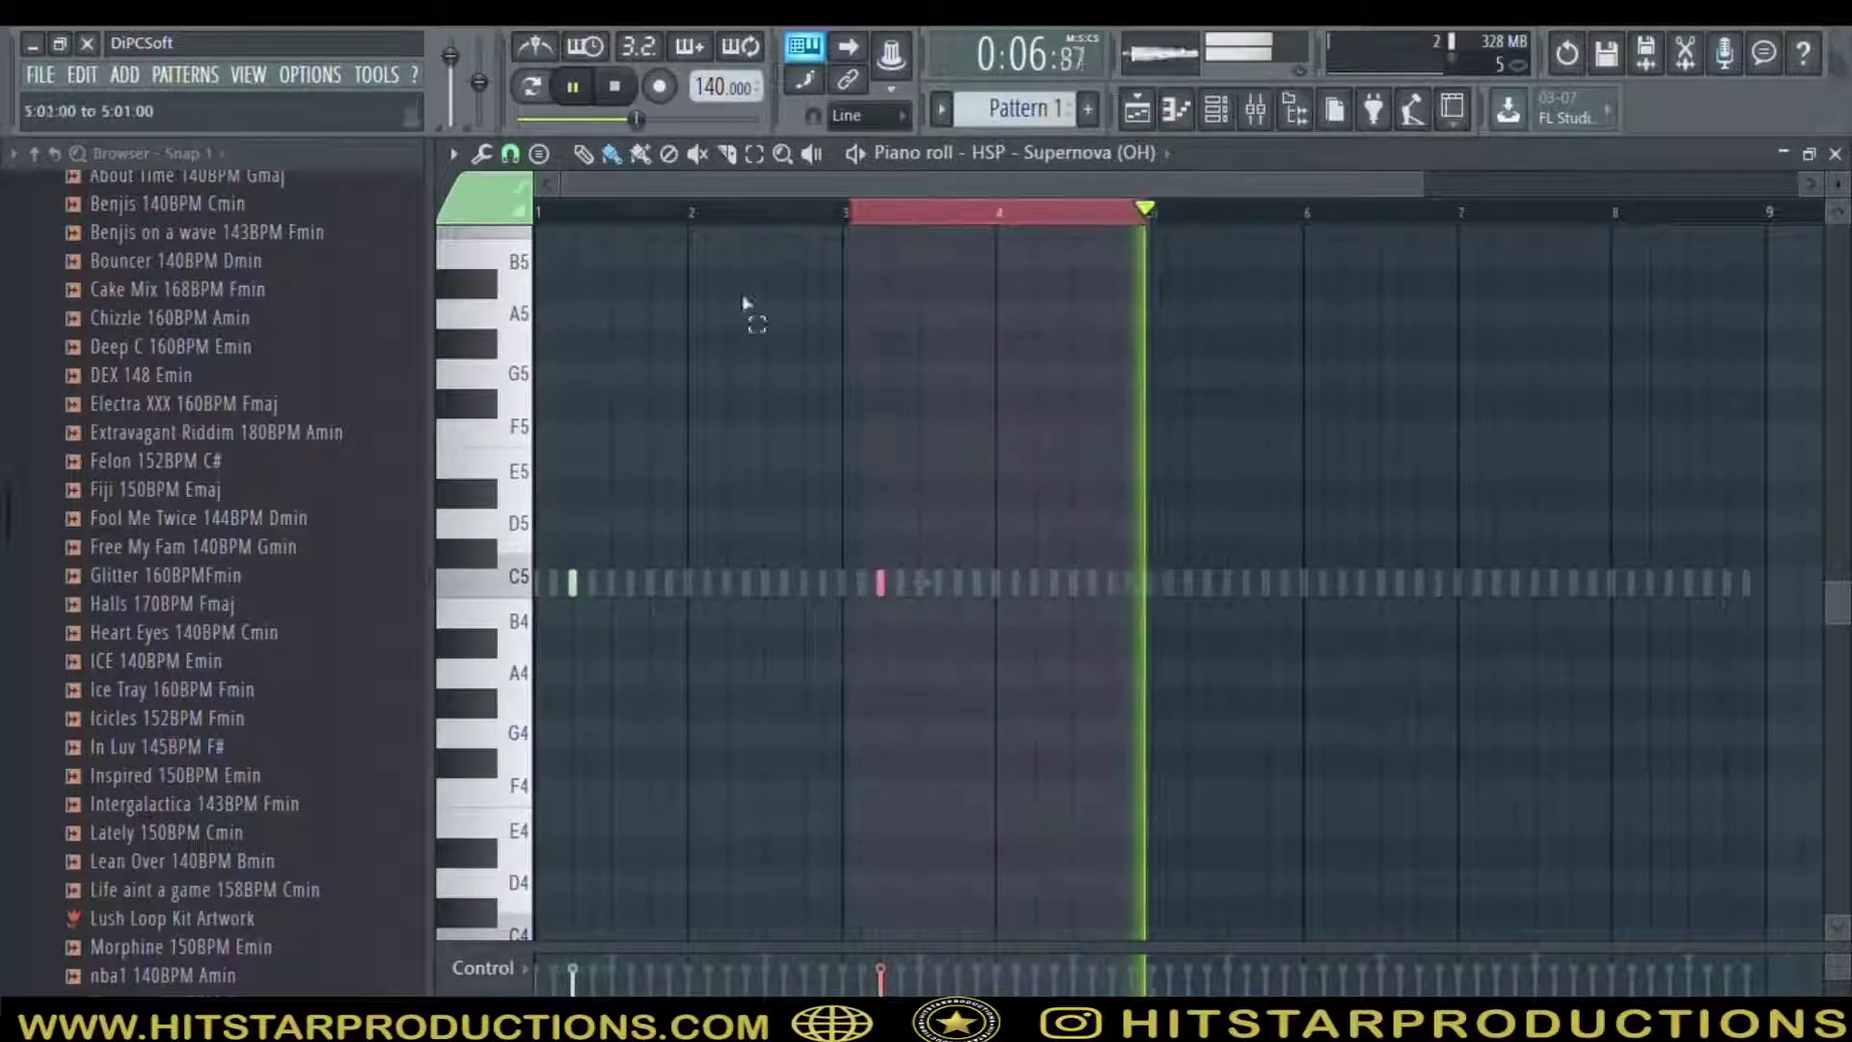
key(ctrl+b)
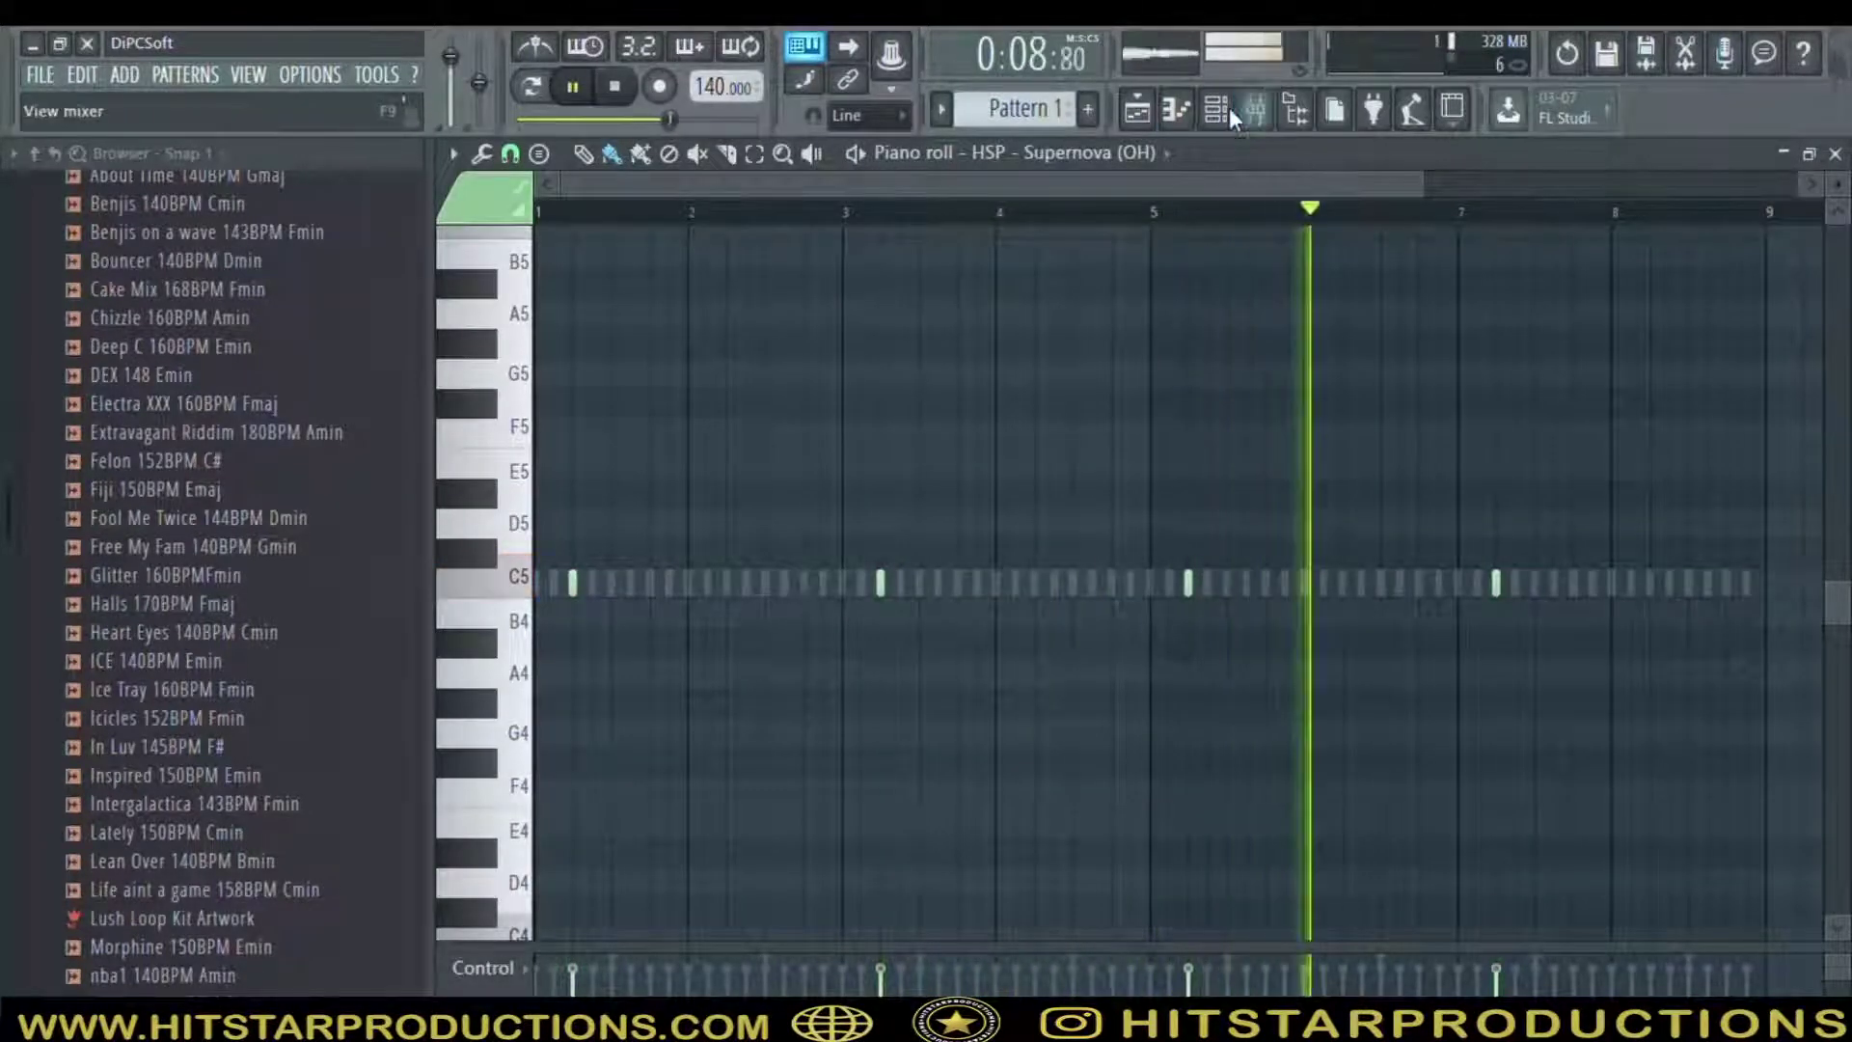
click(1215, 108)
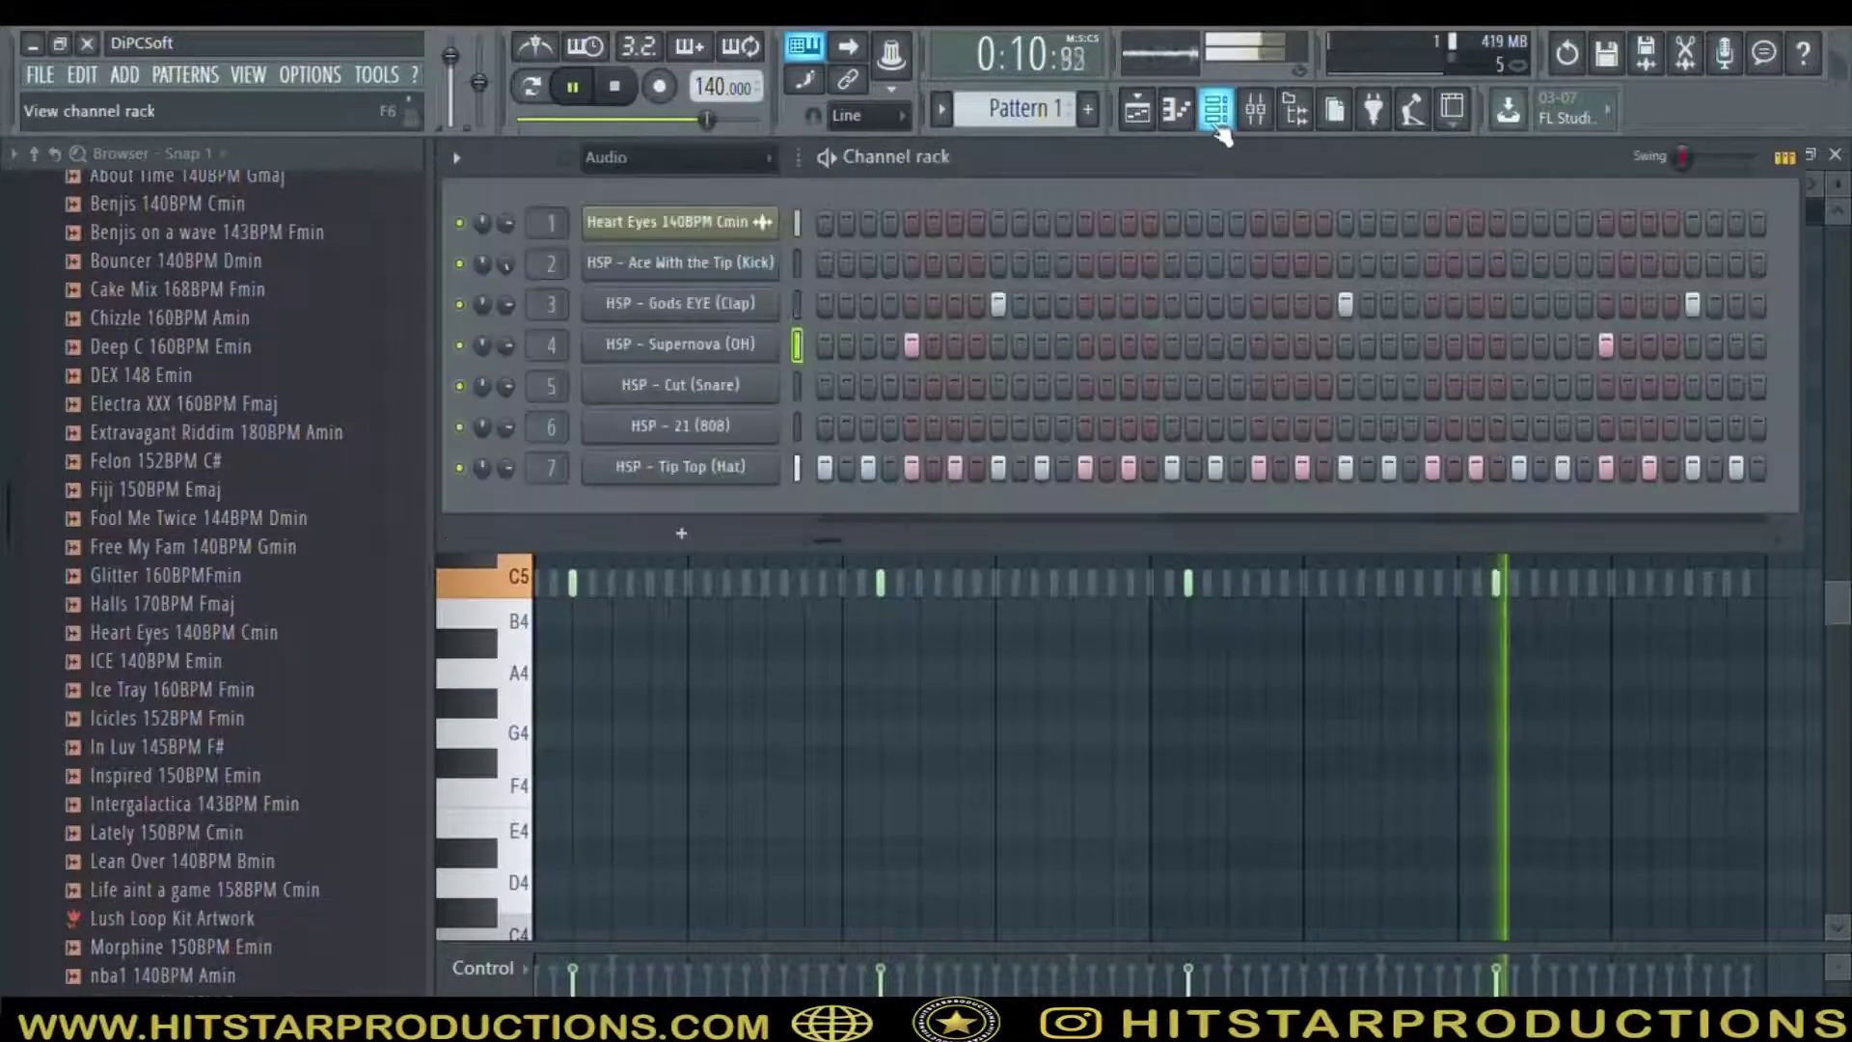
Try an HSP - Cut (Snare) hit on step 11 of the first bar while the pattern plays
key(space)
key(space)
click(1042, 386)
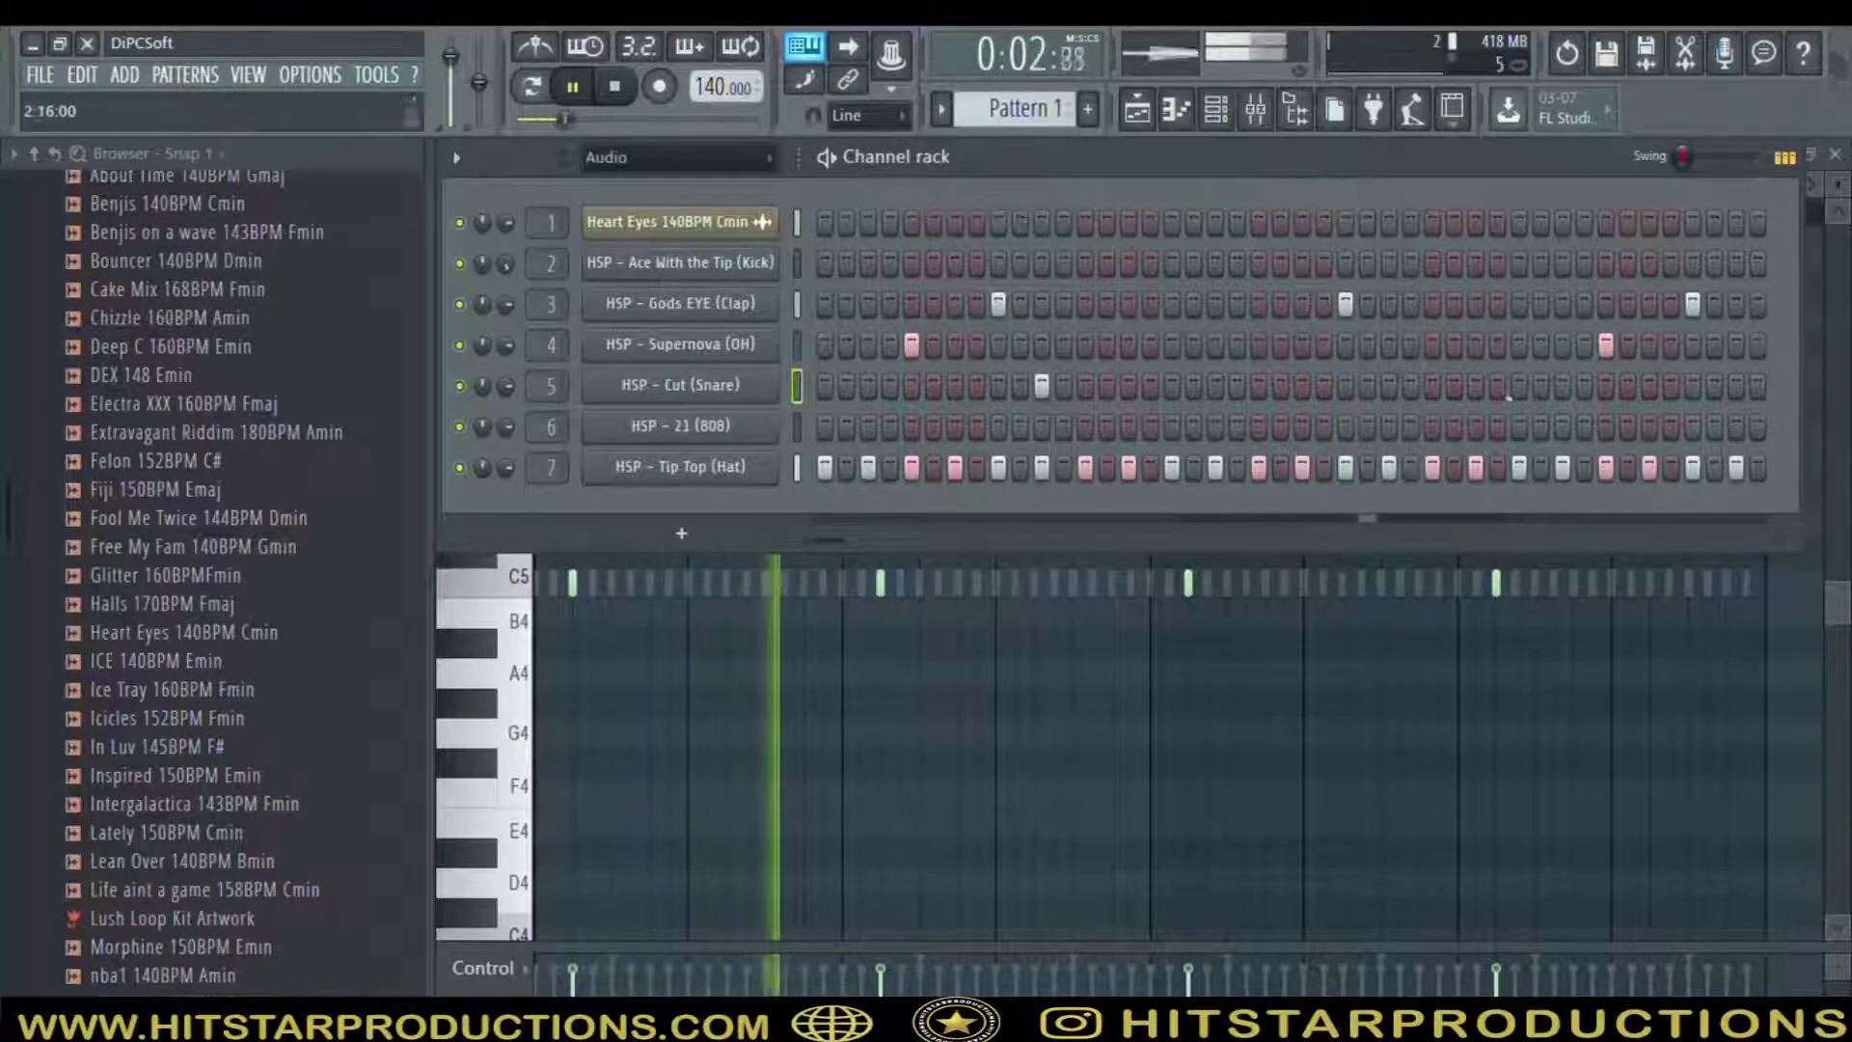
key(space)
Normalize the HSP - Cut (Snare) sample and close its sampler settings
click(707, 386)
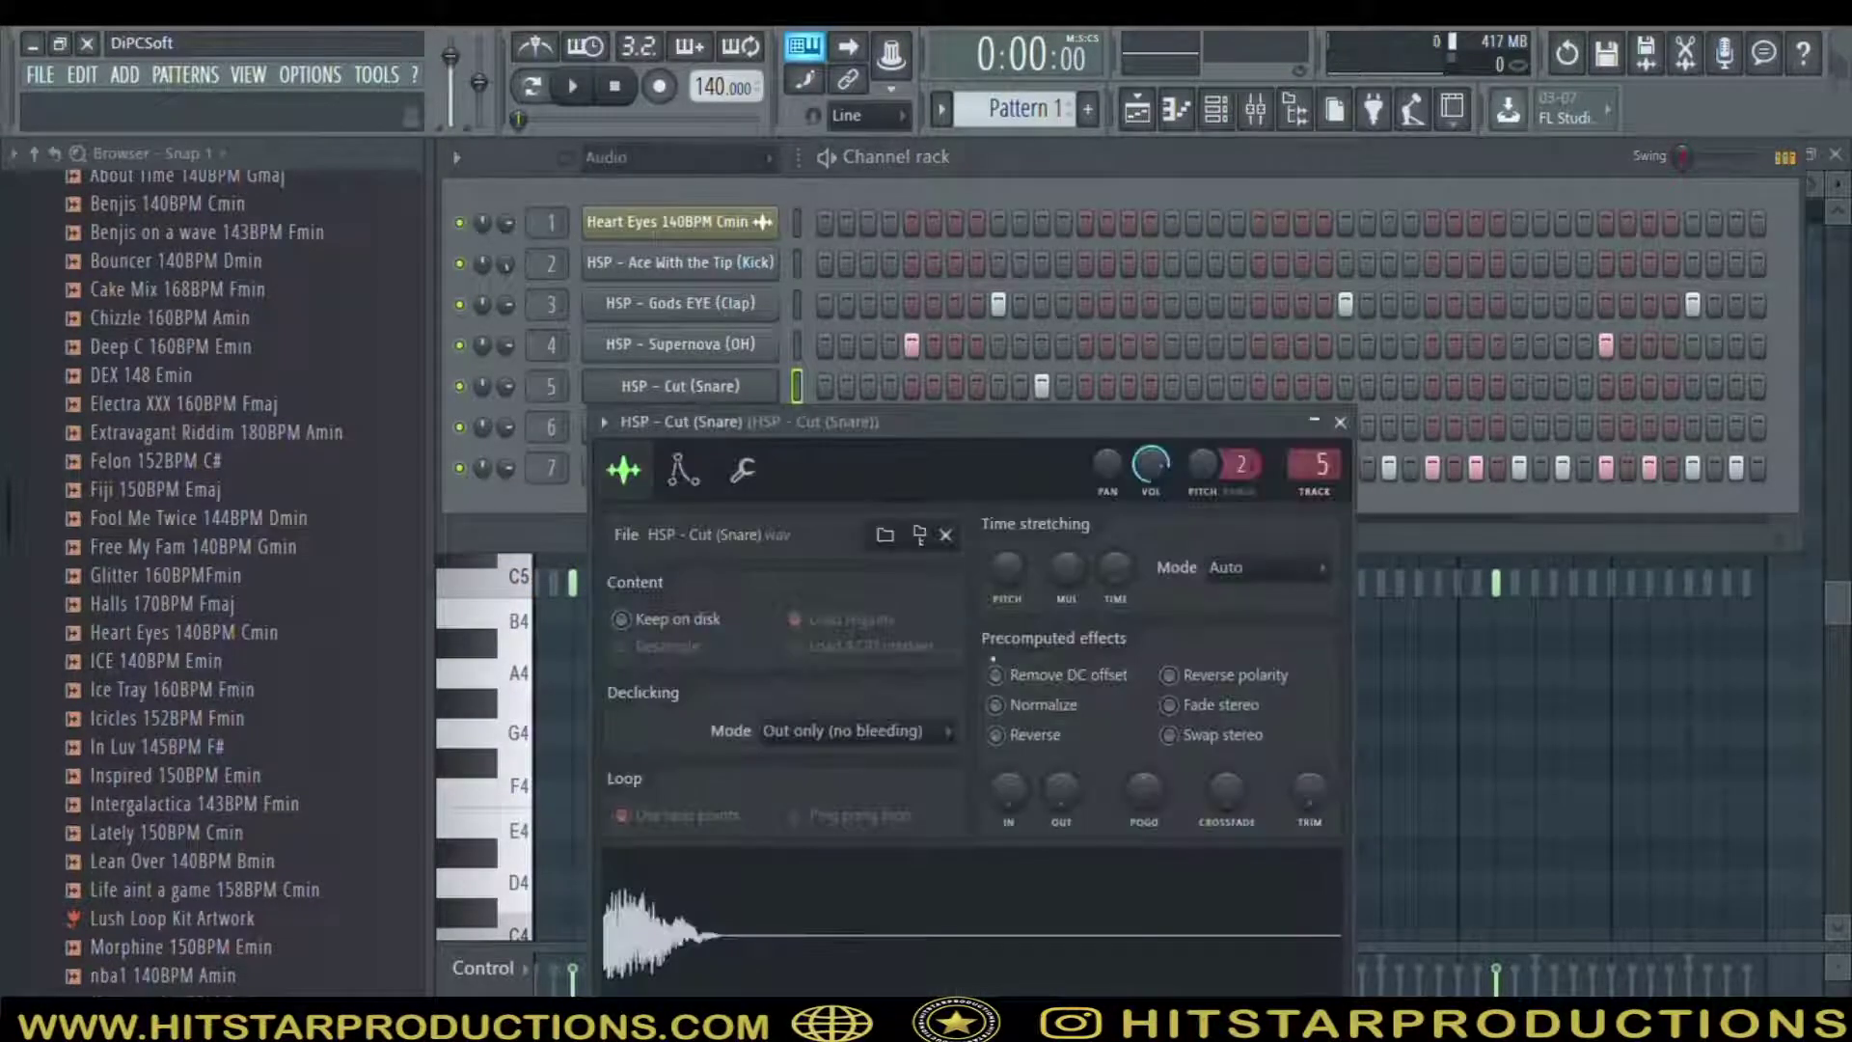
click(1049, 712)
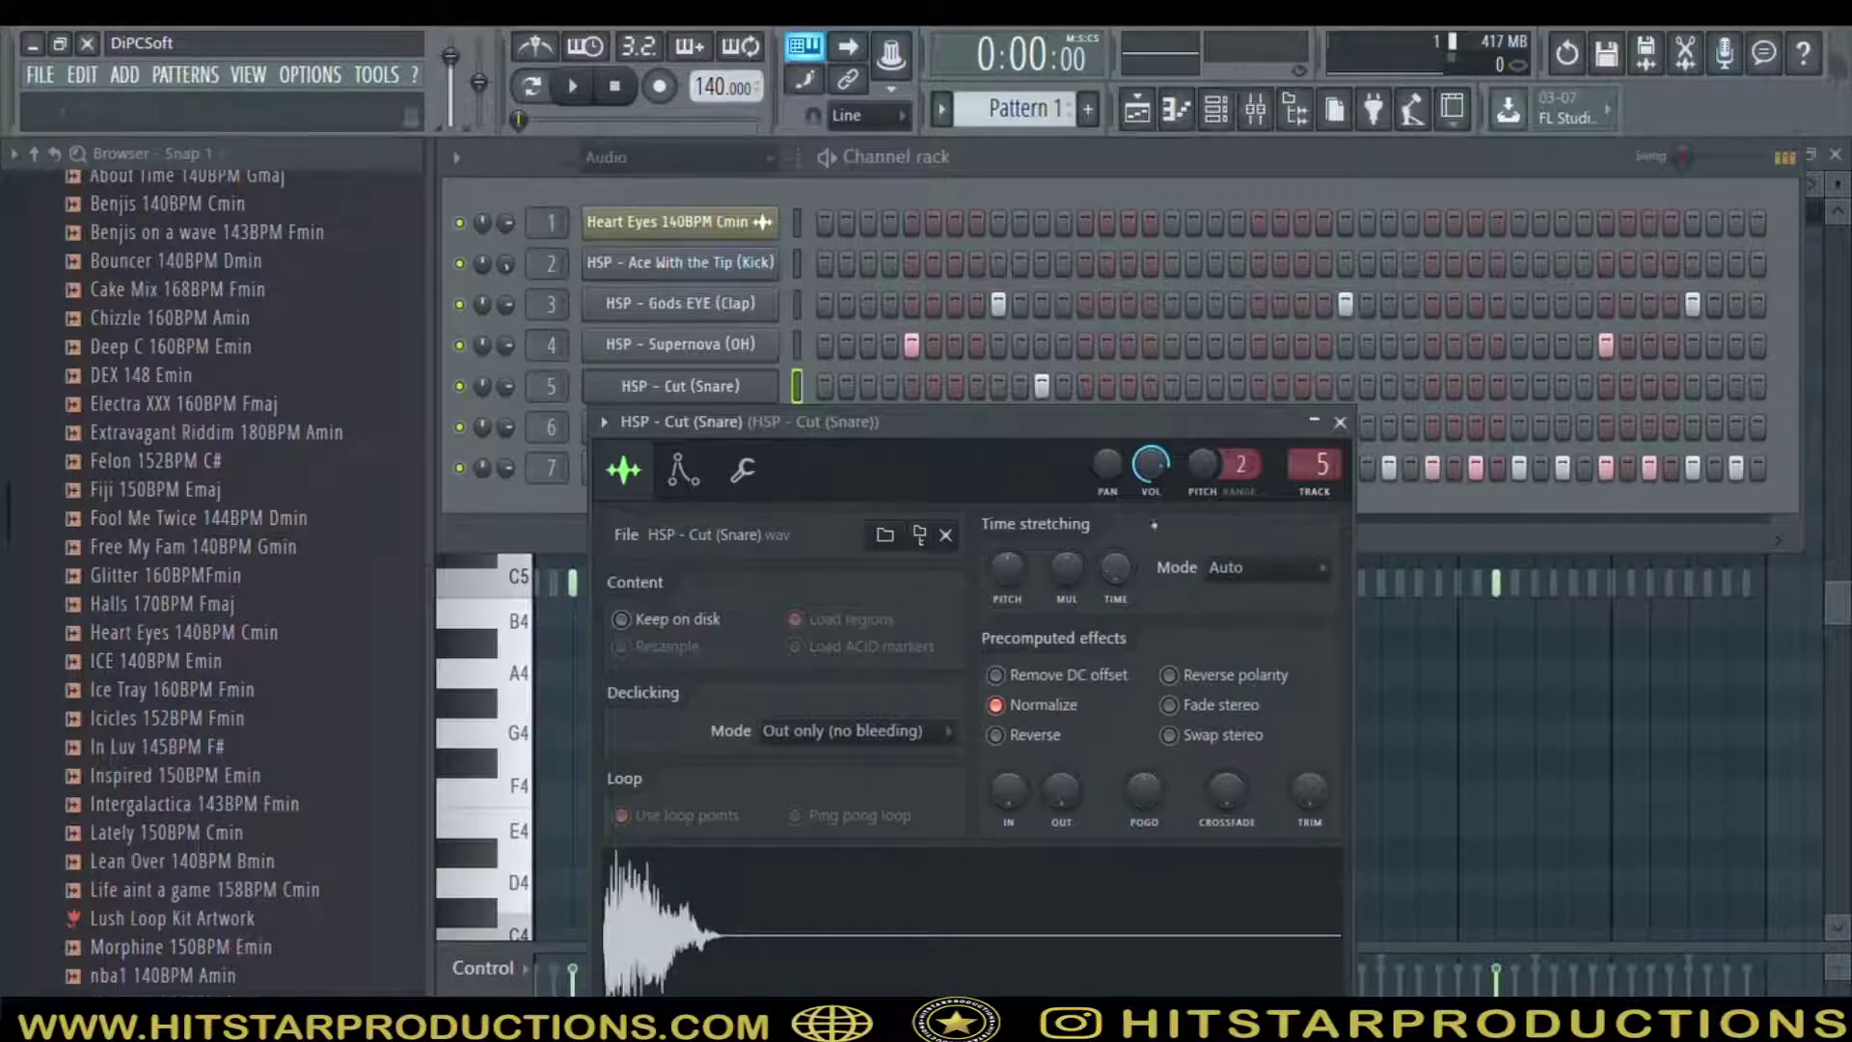
click(1340, 424)
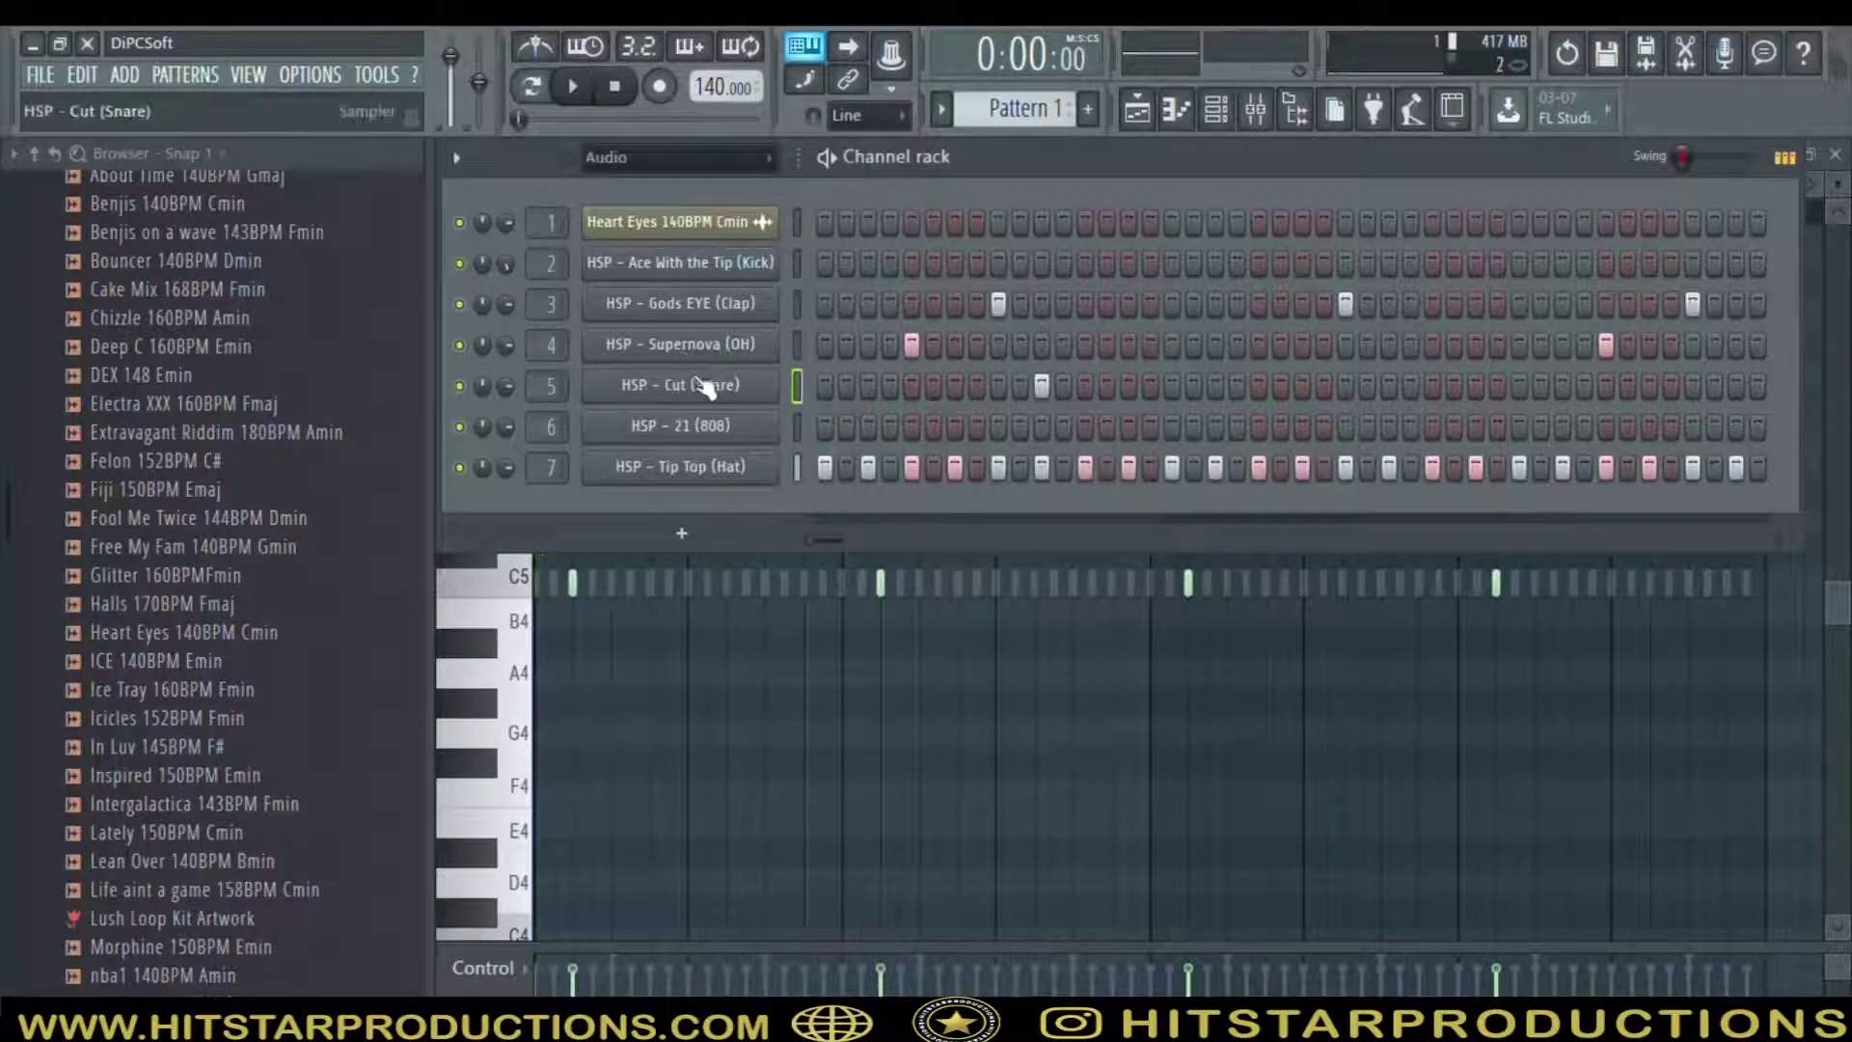
Try a three-hit snare roll near the end of bar 3 in the piano roll, and erase all the snare notes
key(F7)
key(space)
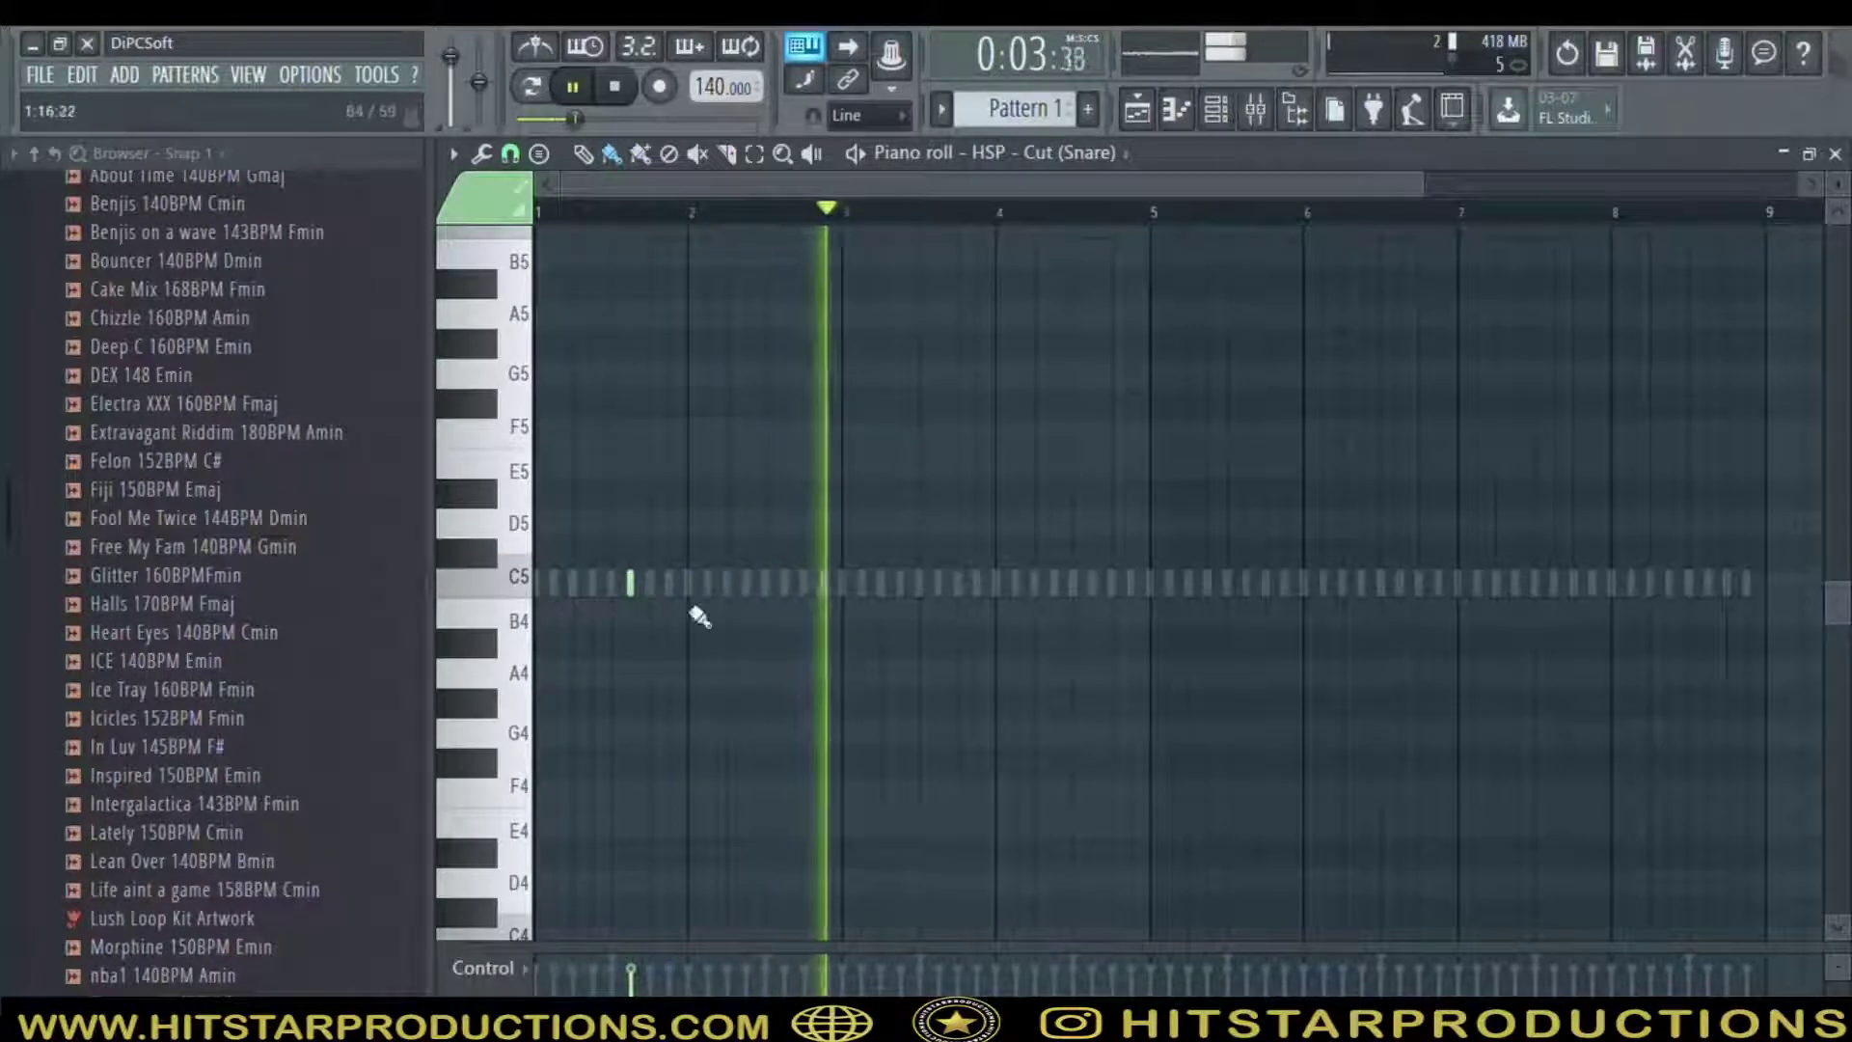
drag(958, 584, 984, 588)
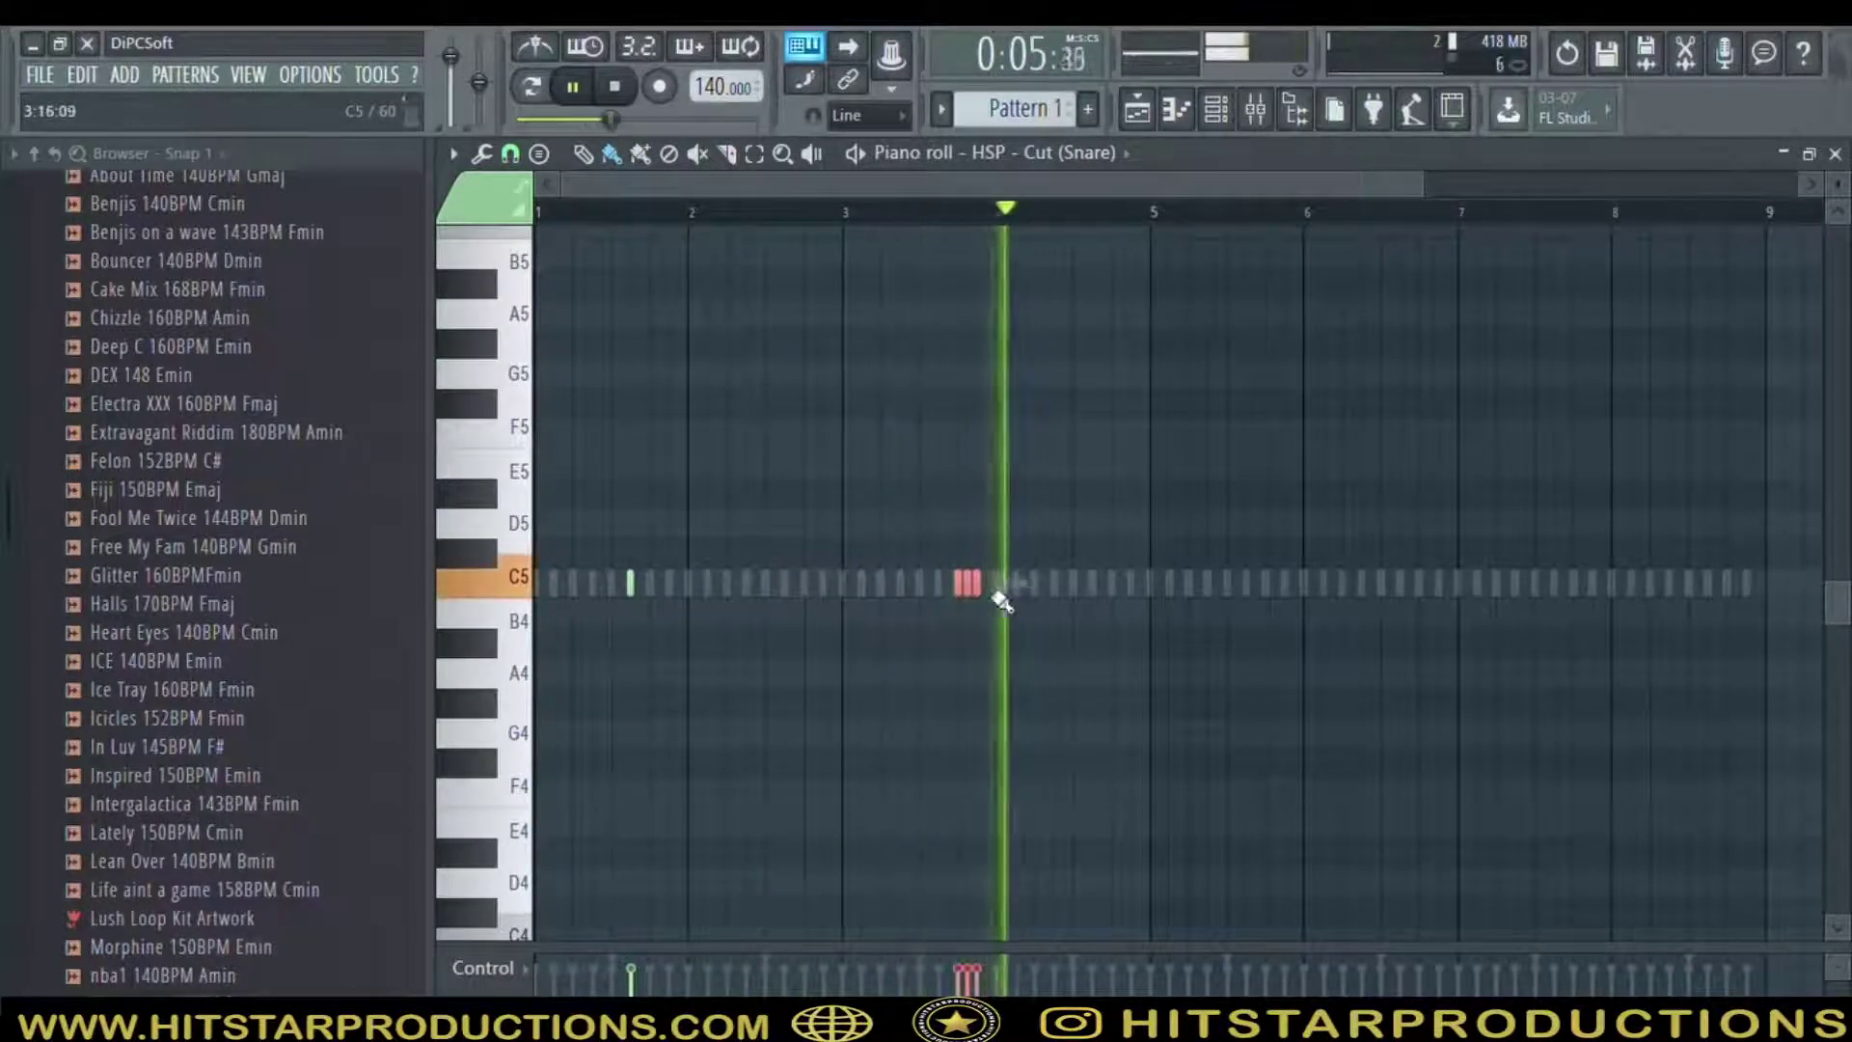
key(space)
key(space)
right_click(971, 590)
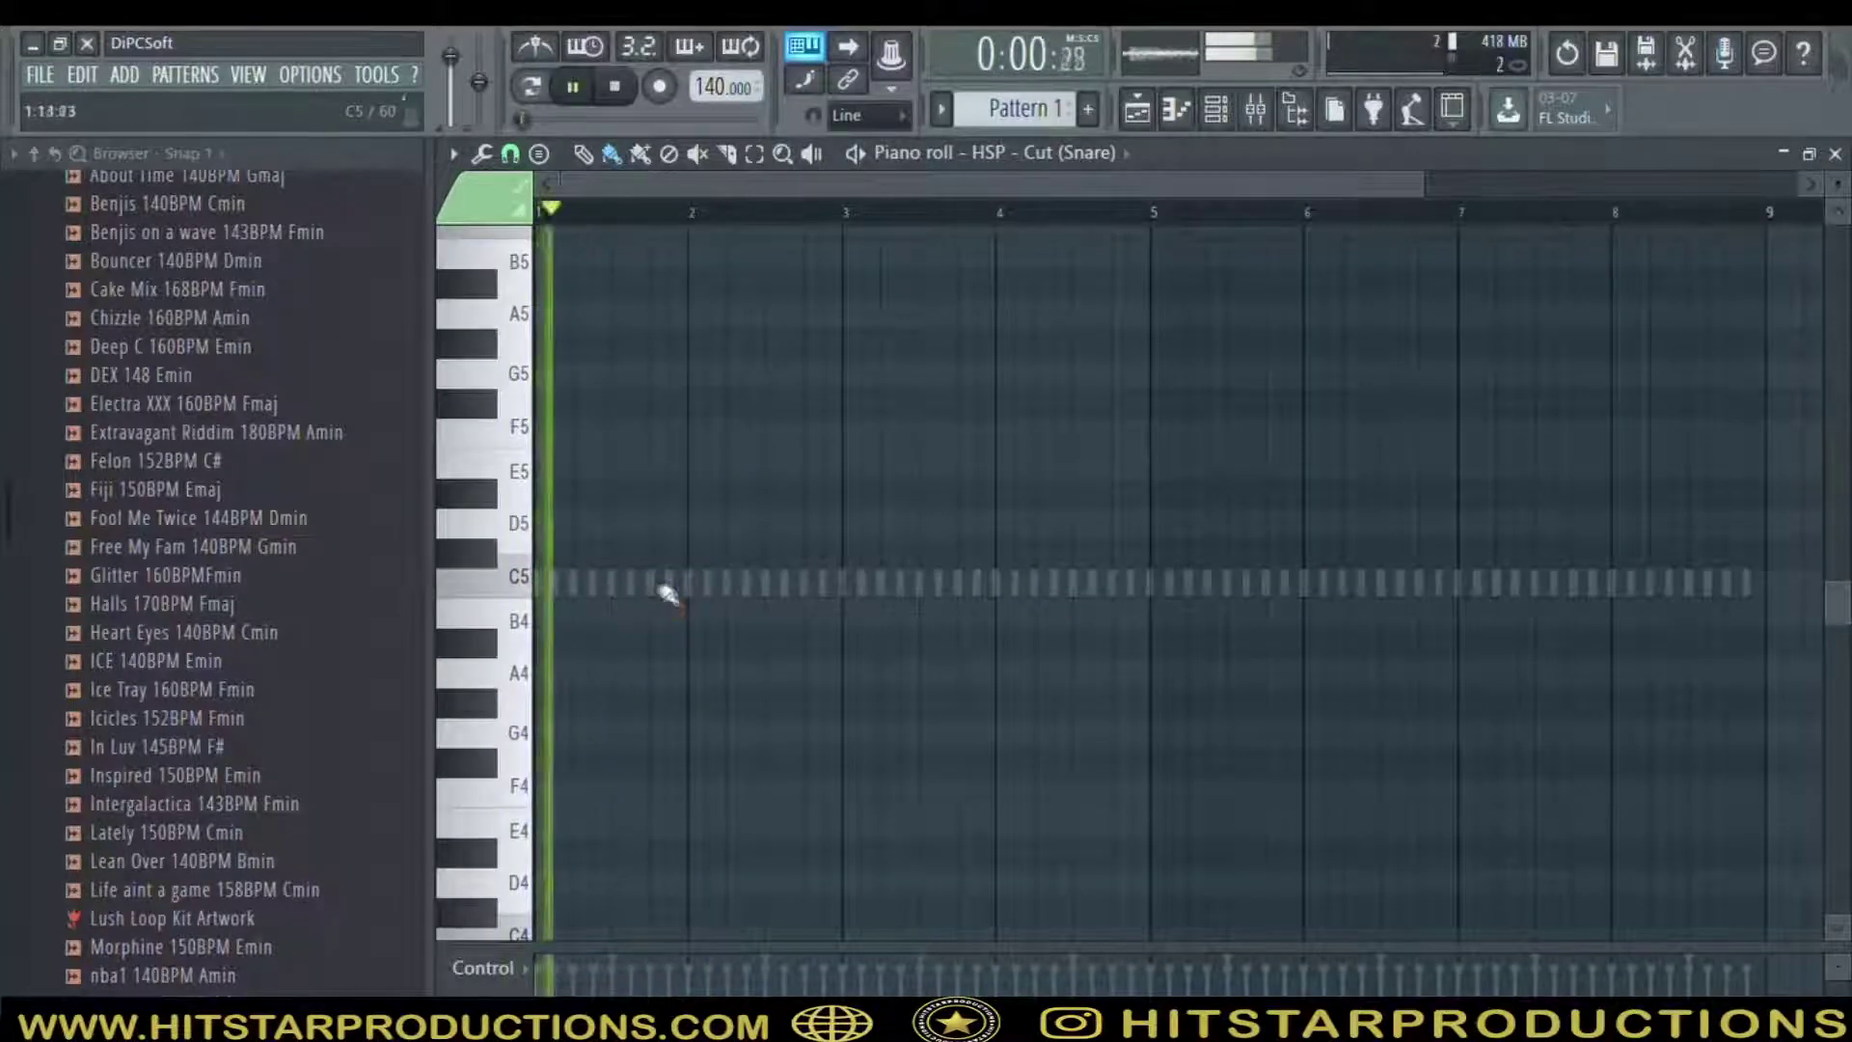
Draw C5 snare hits on steps 13 to 15 of bar 1, step 15 of bar 3, and step 3 of bars 4 and 6
drag(650, 585, 676, 589)
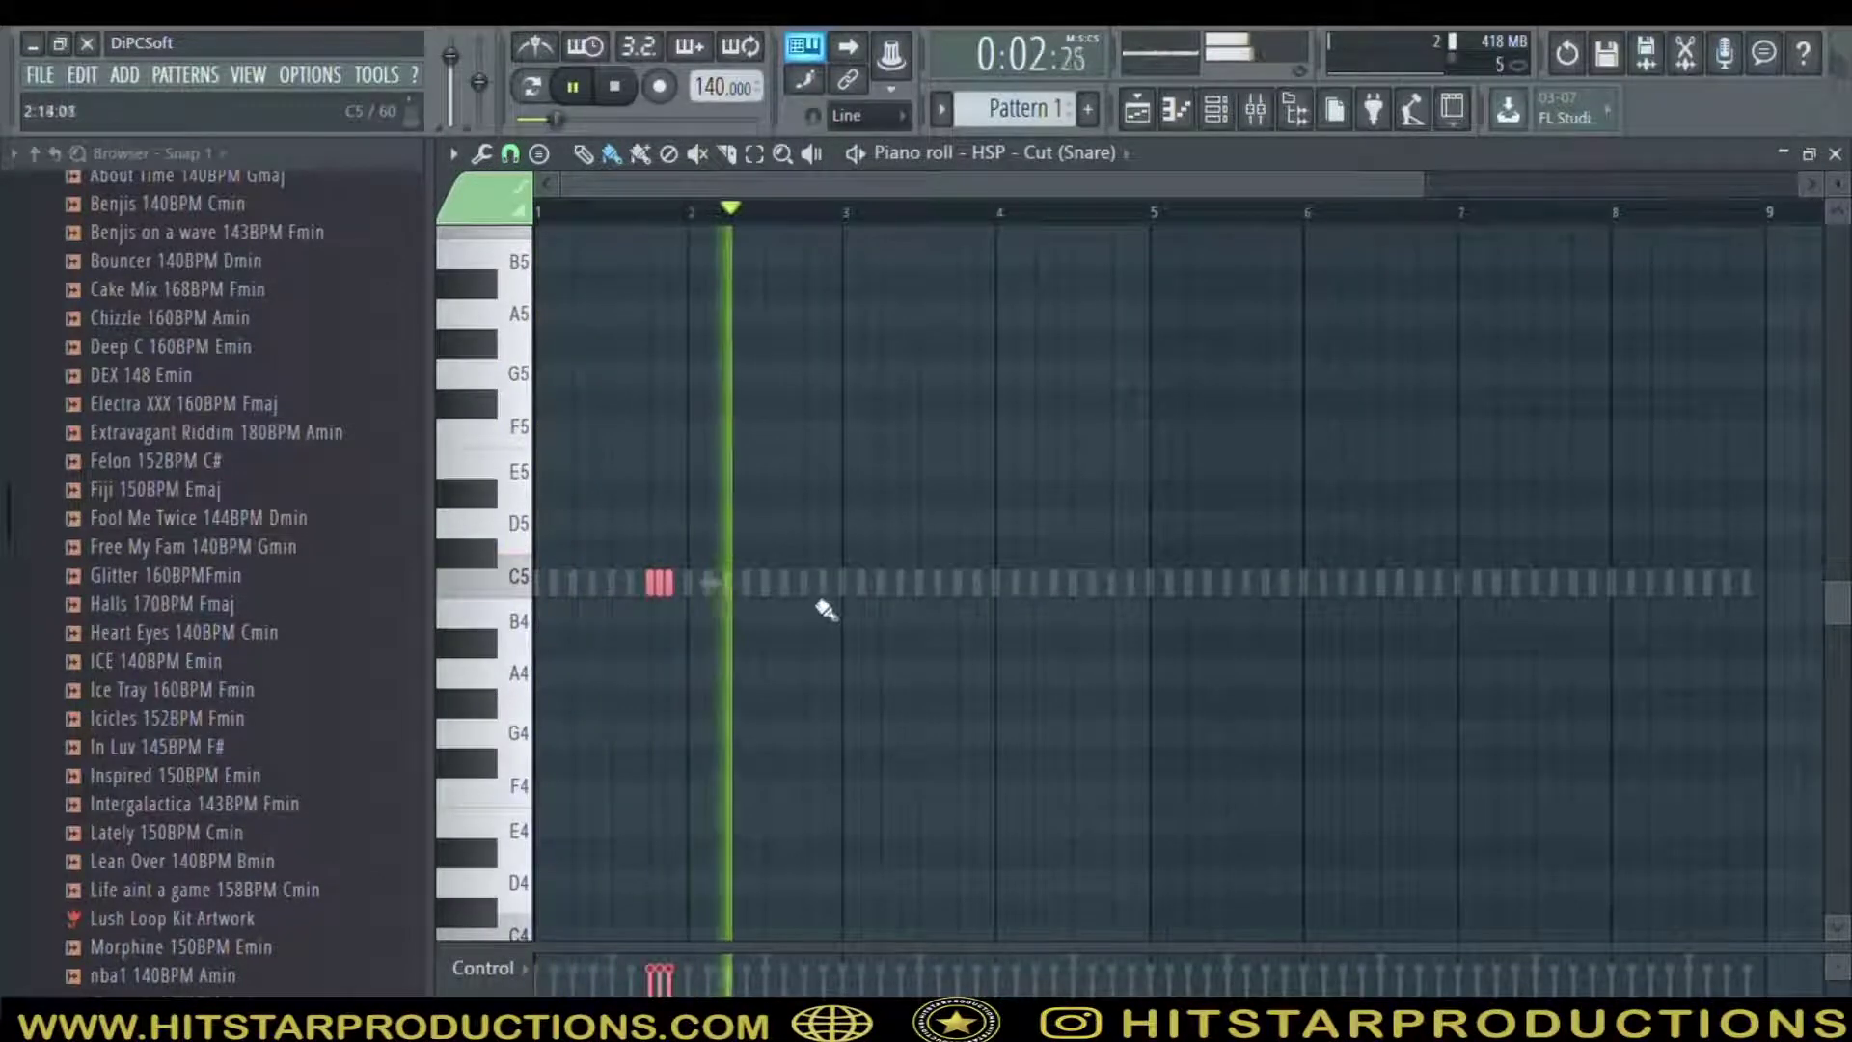
click(978, 590)
drag(1016, 588, 1033, 590)
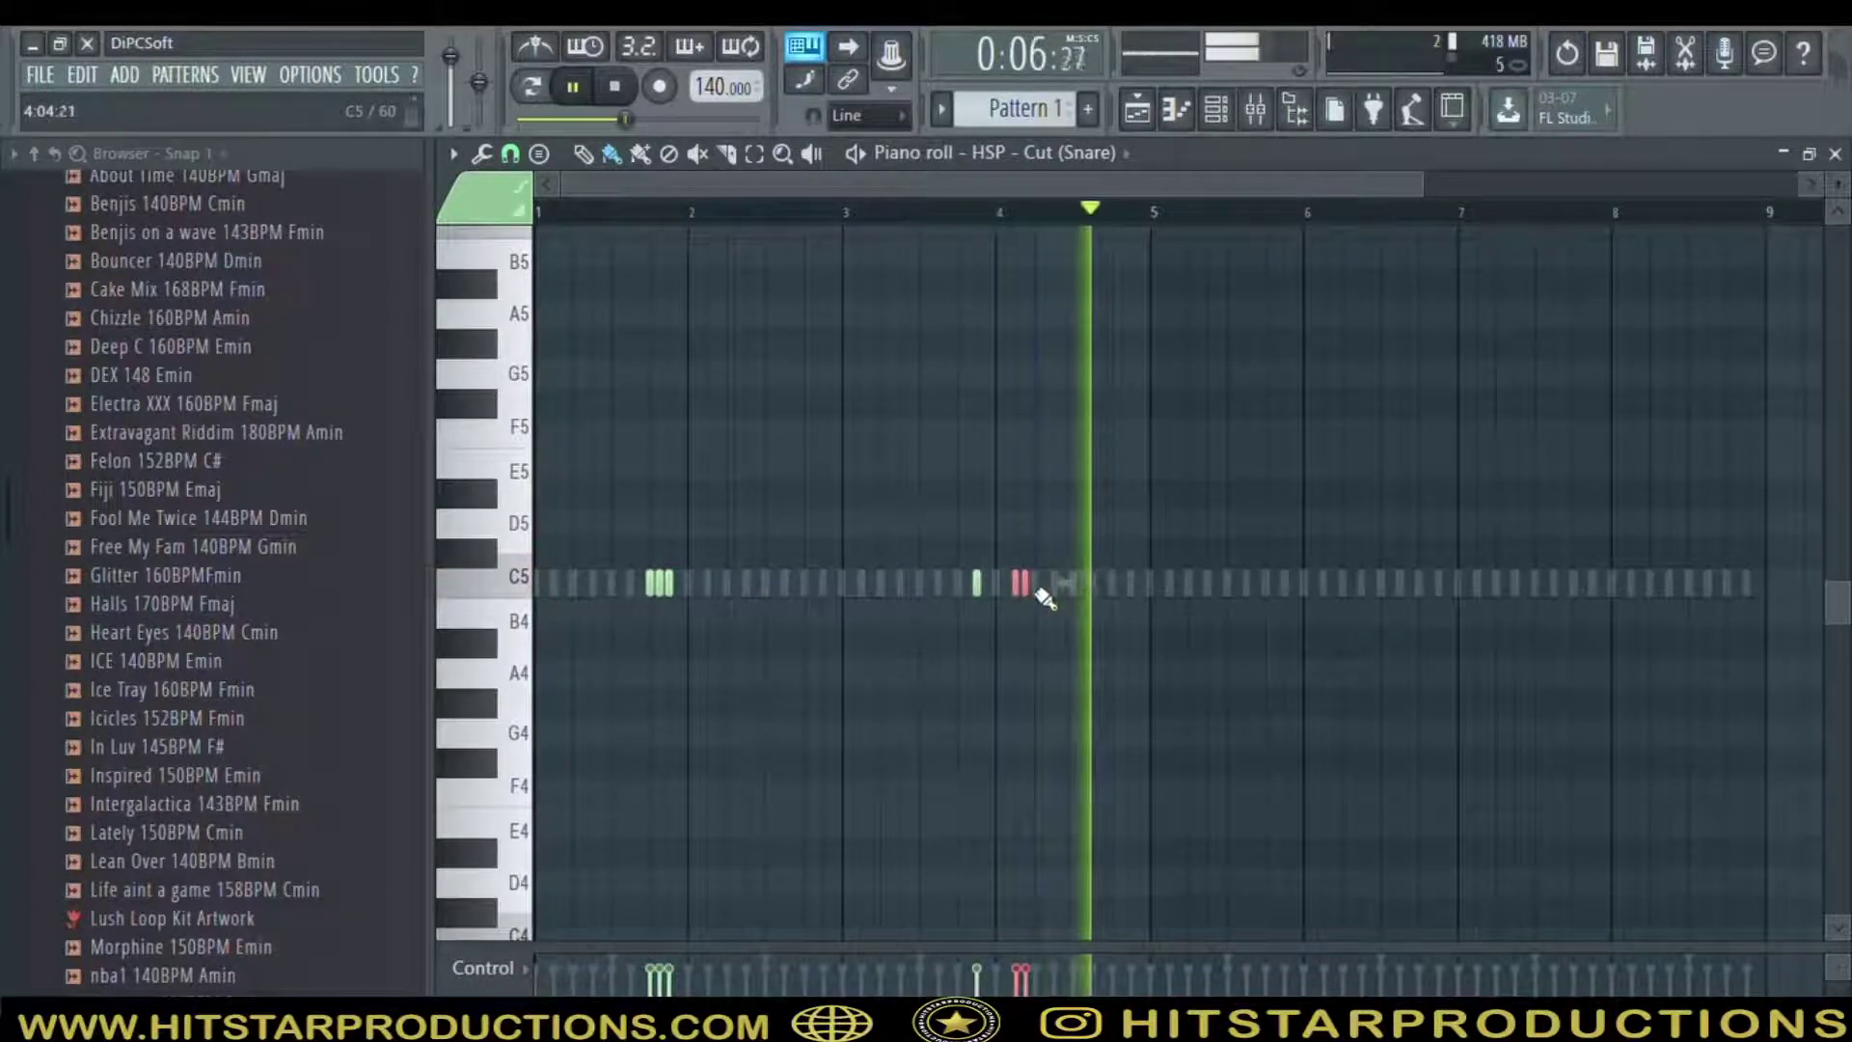
right_click(1031, 590)
click(1329, 589)
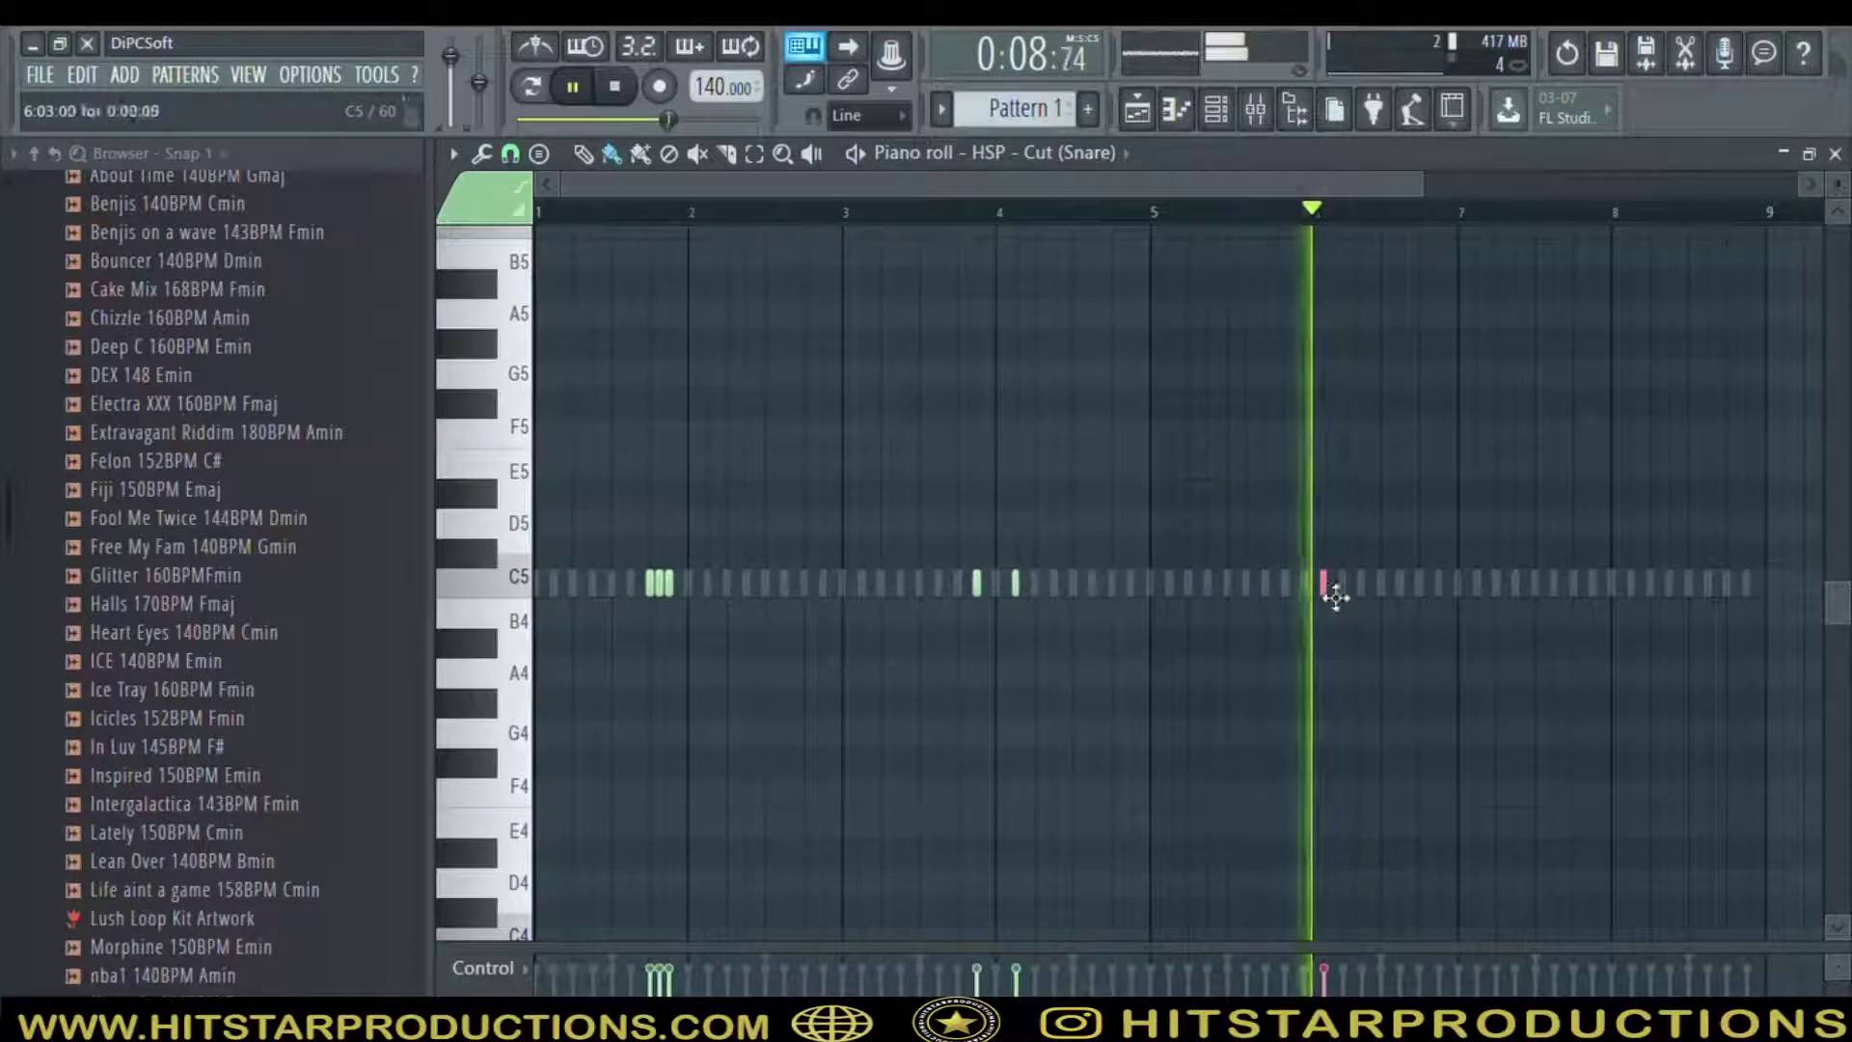
Add C5 snare hits on step 15 of bar 7 and on steps 3, 13, 14 and 15 of bar 8
click(1594, 585)
click(1633, 585)
click(1727, 585)
click(1737, 585)
click(1747, 584)
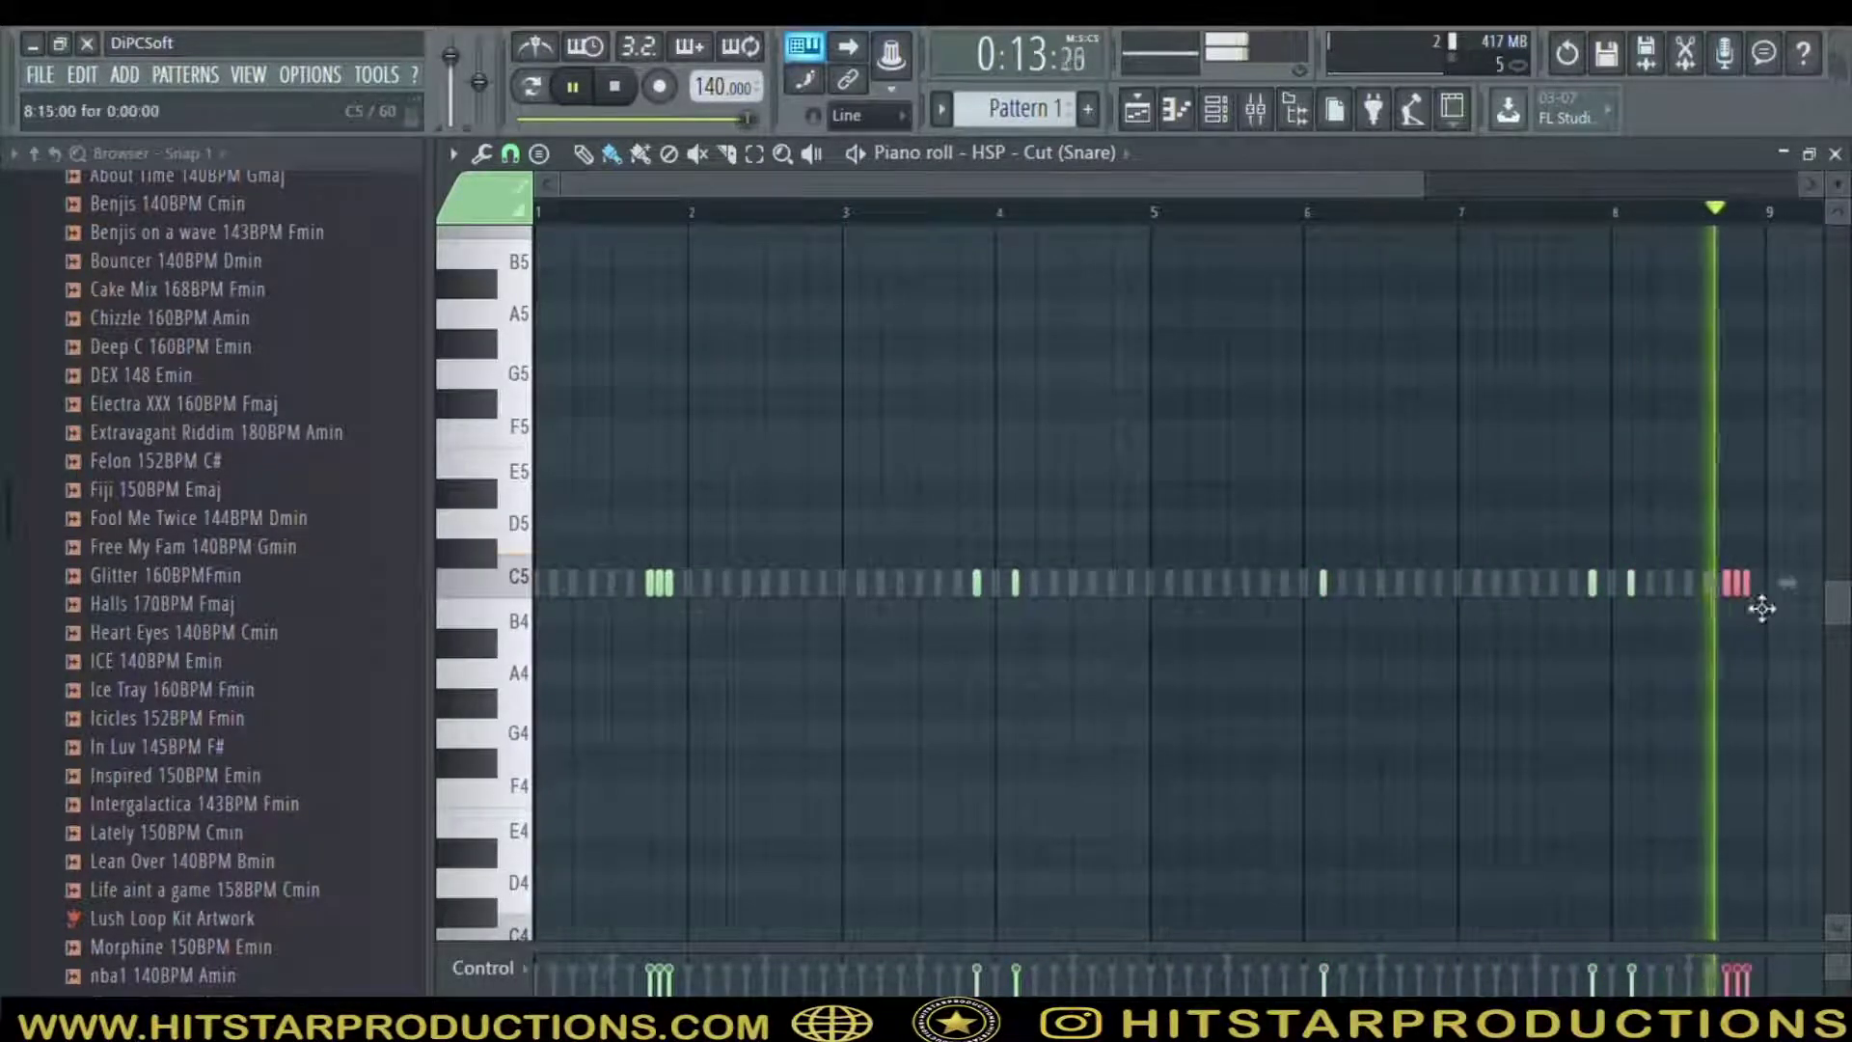
Recheck the HSP - Cut (Snare) sample settings and listen to the pattern with the new snare hits
click(1216, 109)
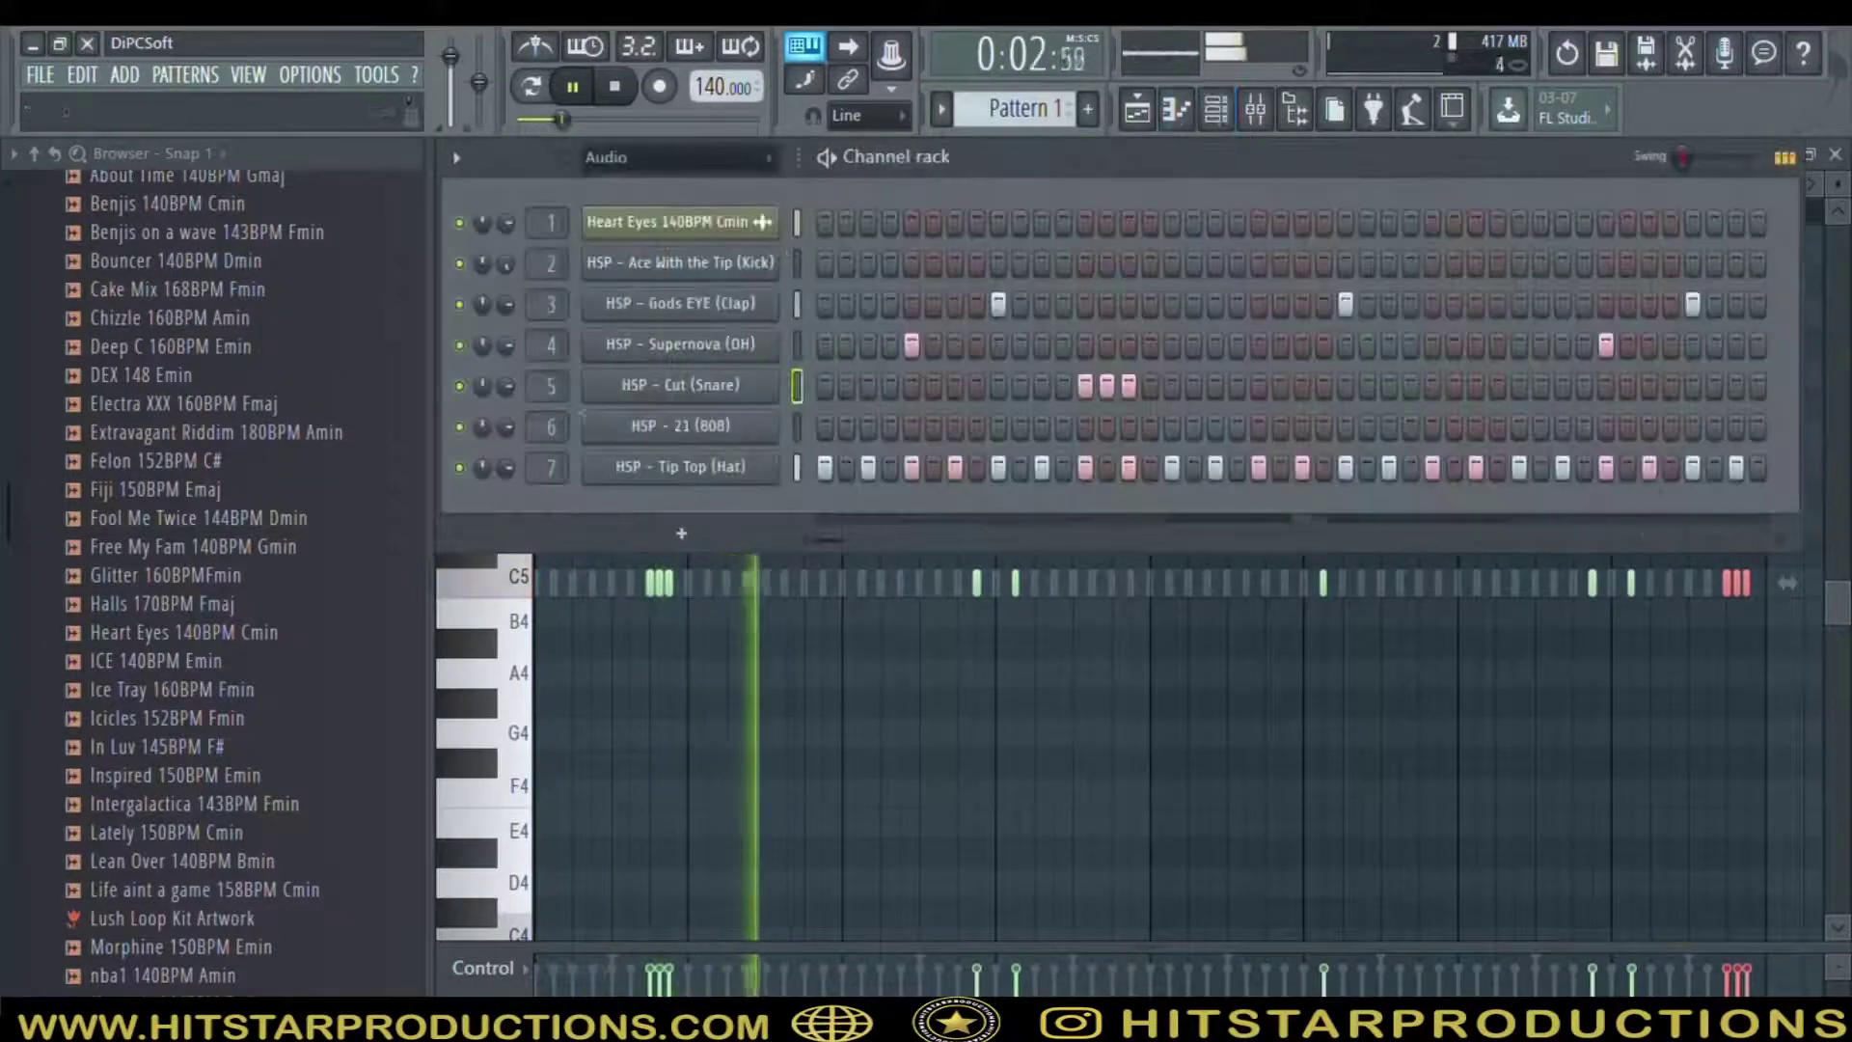
click(680, 385)
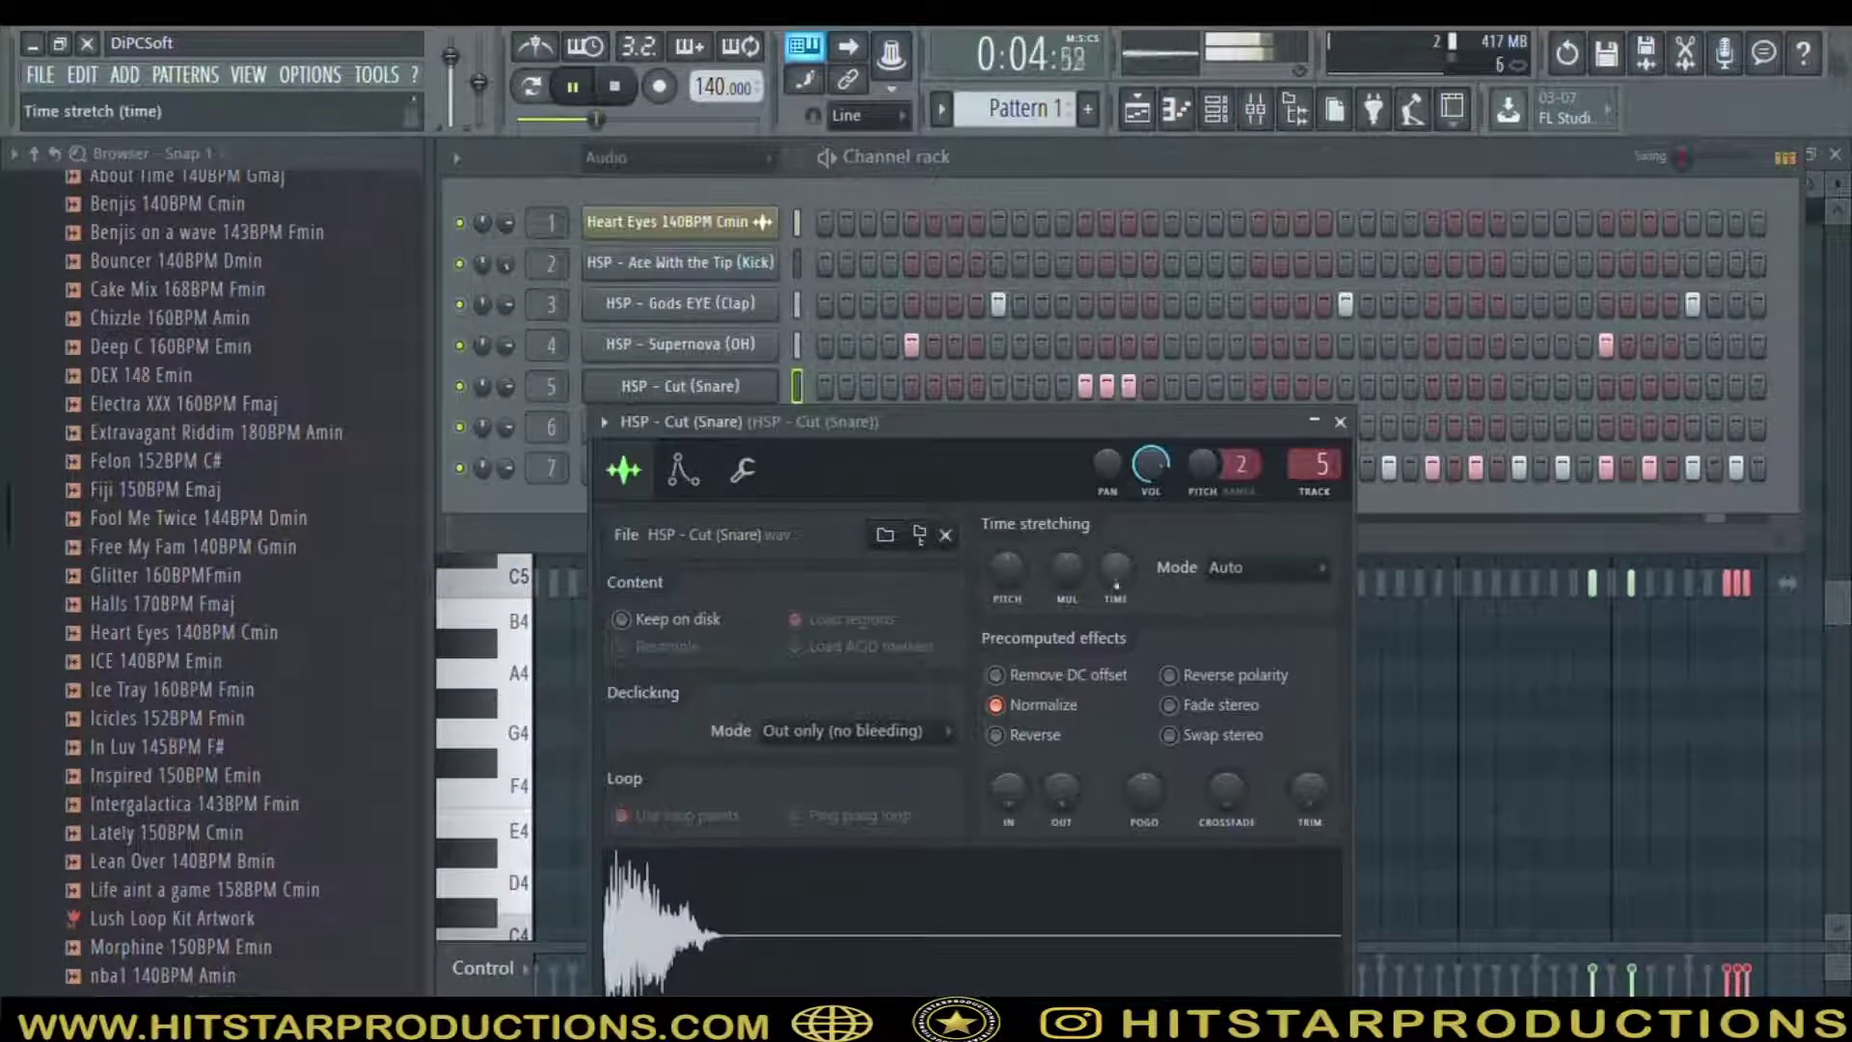
click(1342, 423)
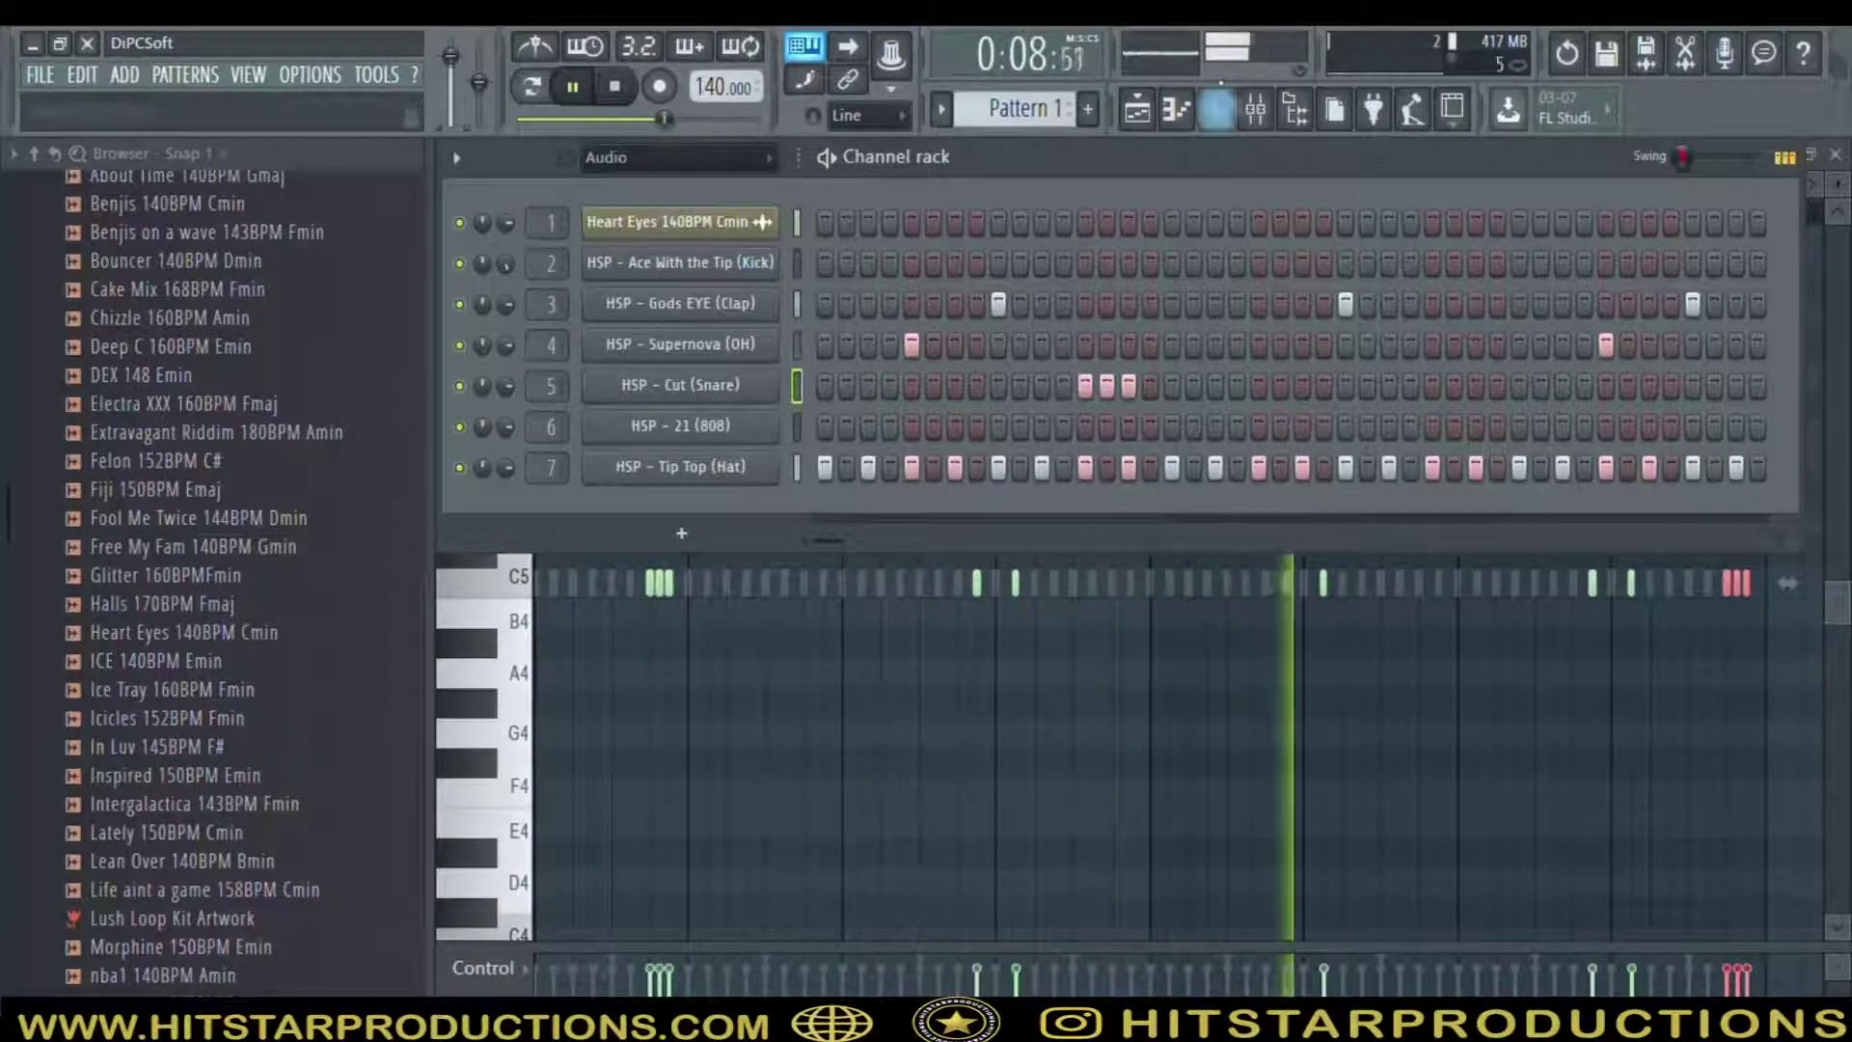
key(space)
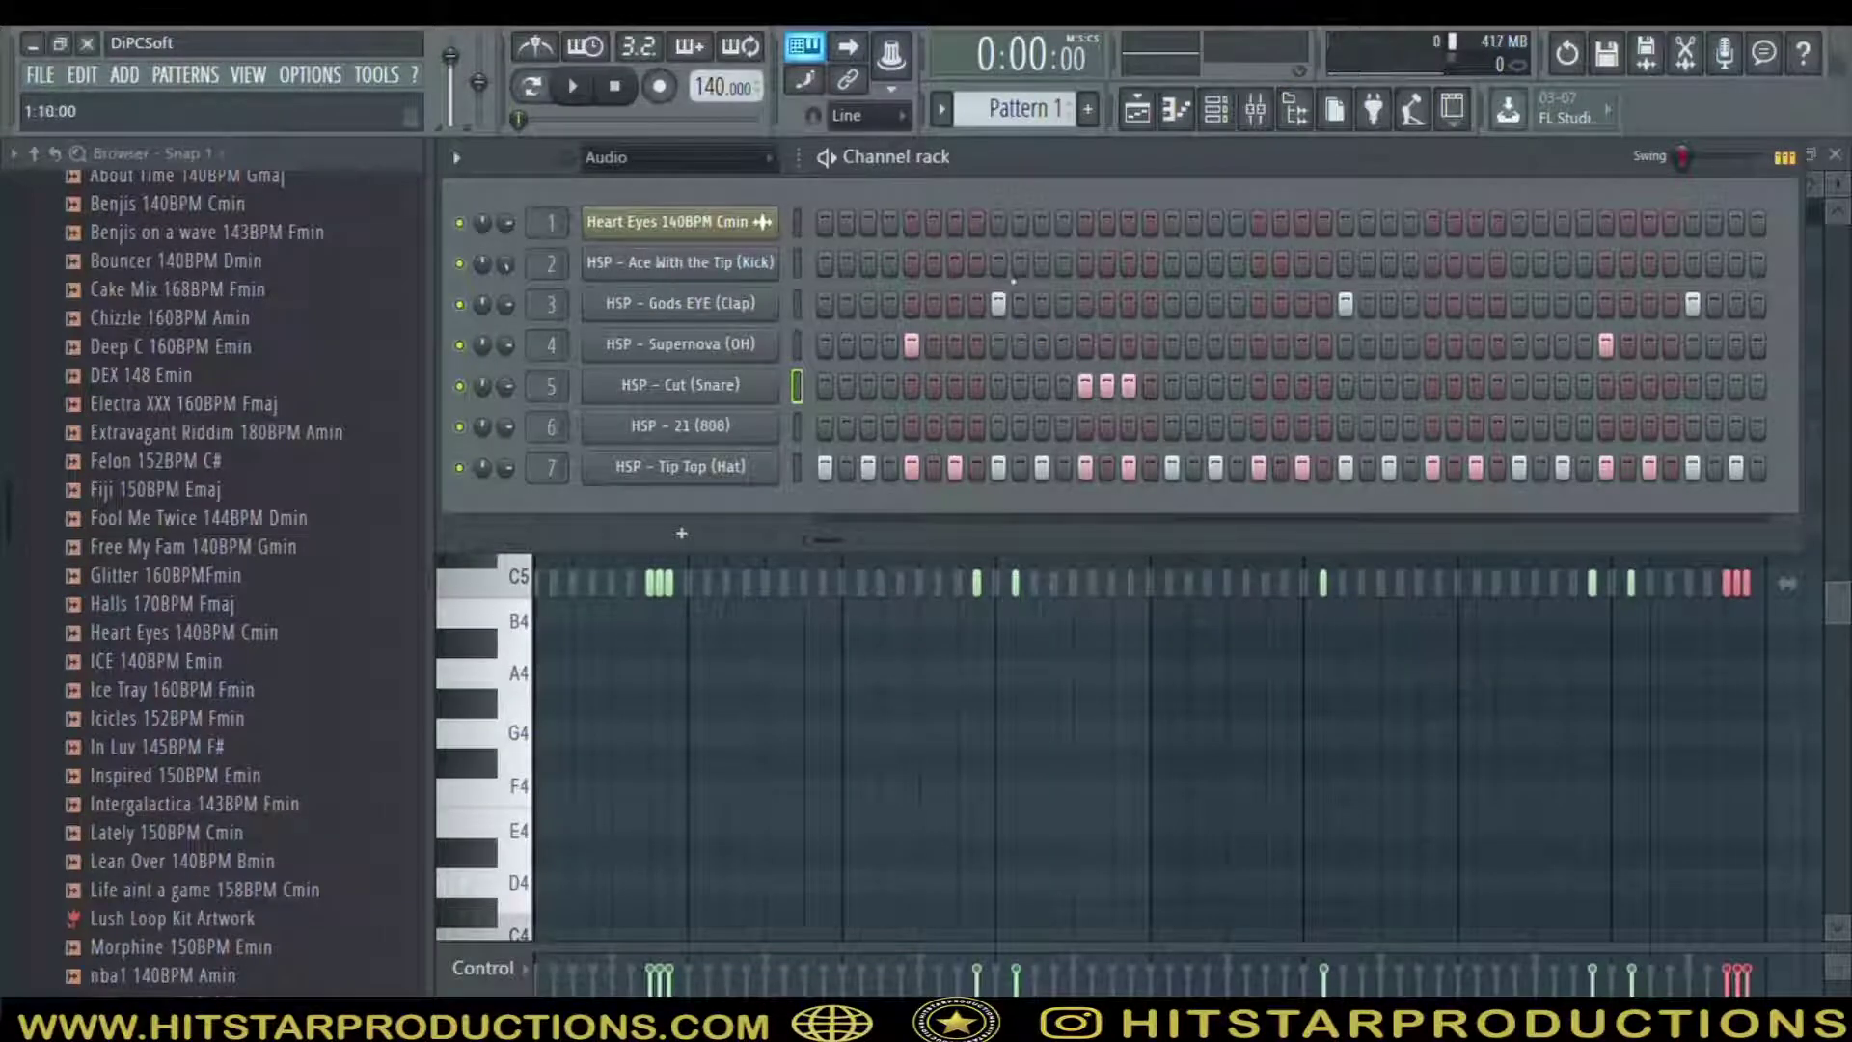
Inspect the HSP - 21 (808) sample settings and audition its pitches in the piano roll
click(724, 429)
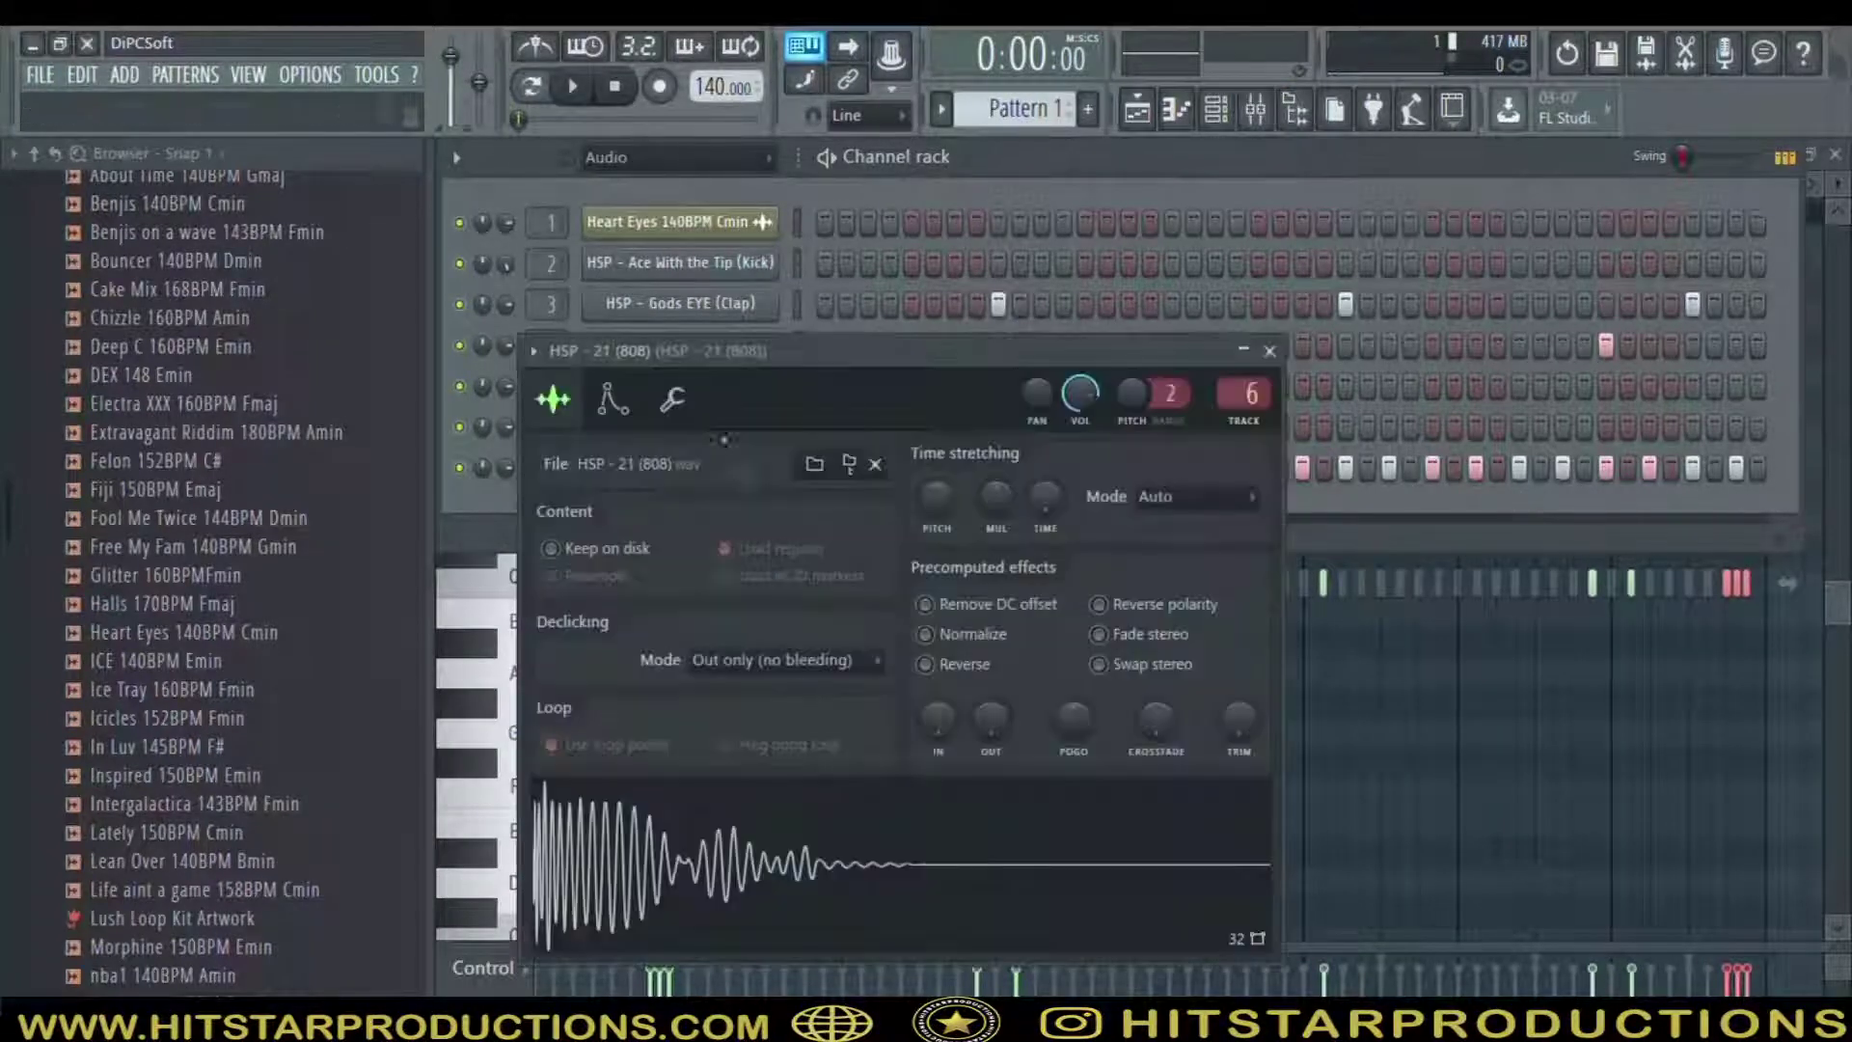
click(1269, 351)
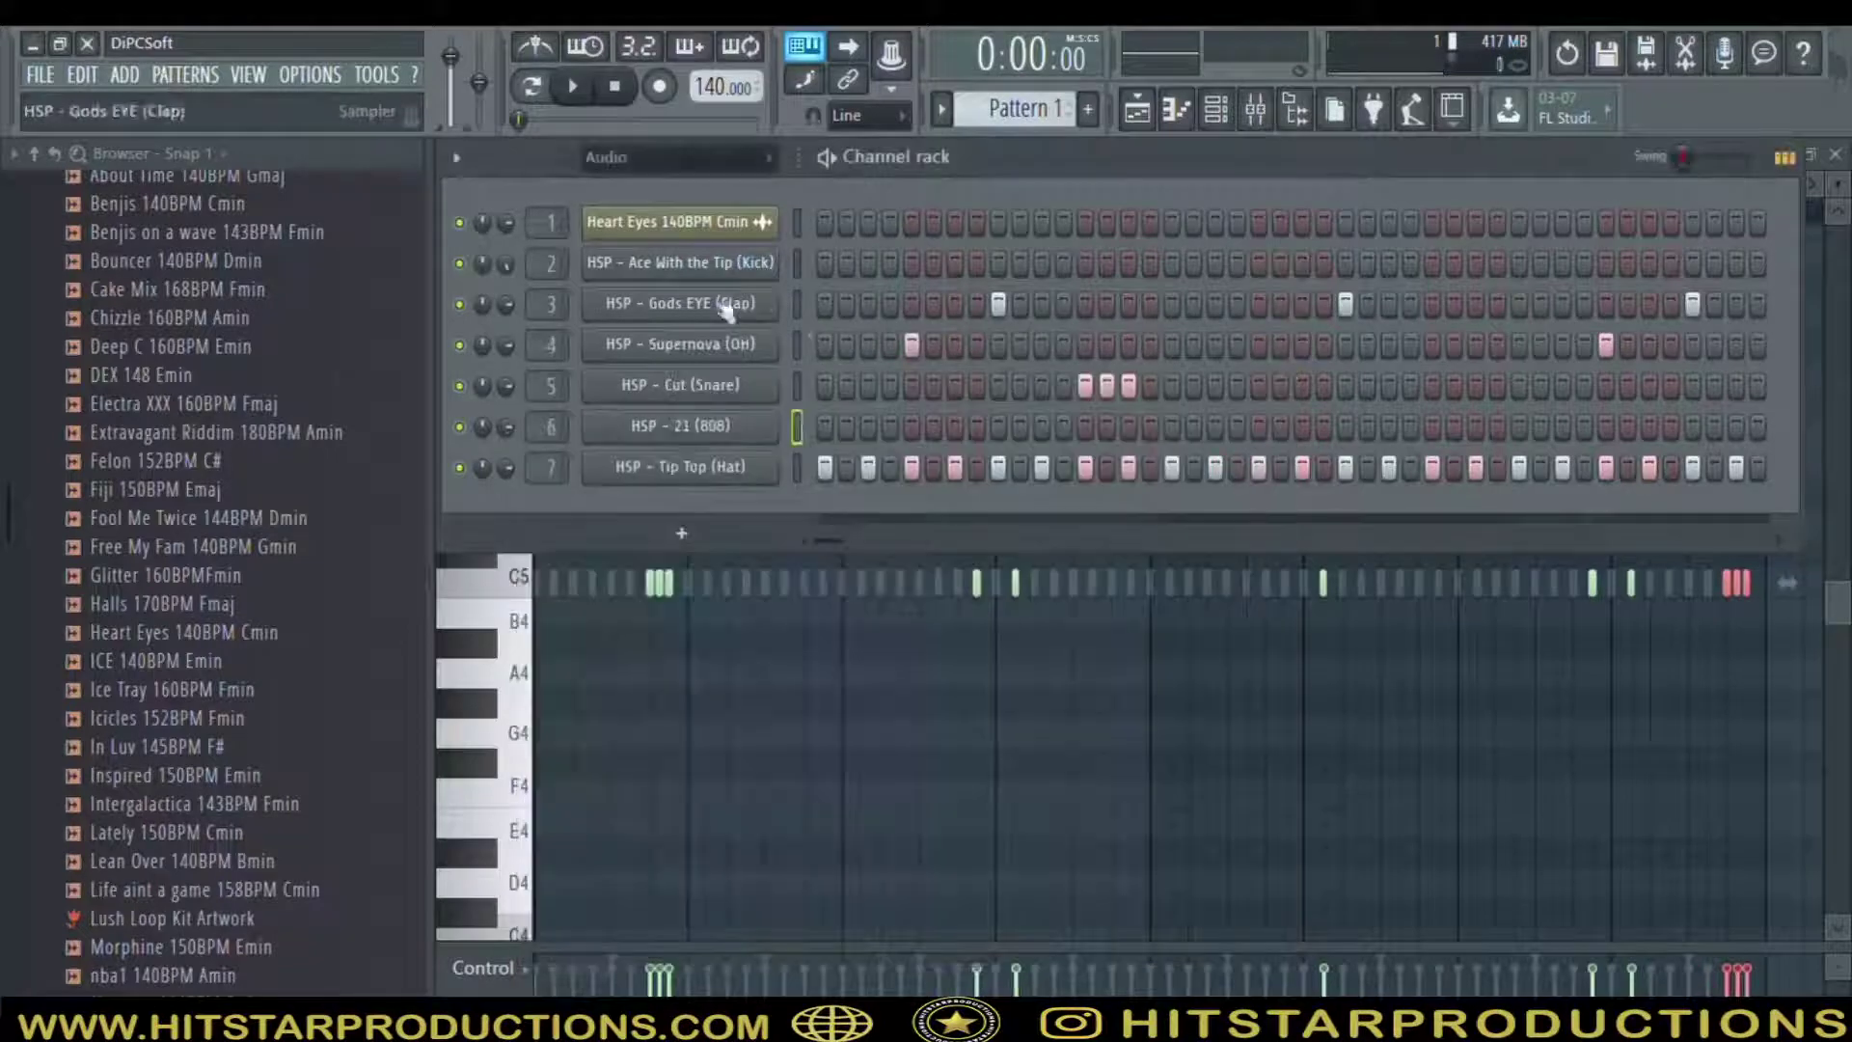
key(F7)
drag(518, 612, 507, 437)
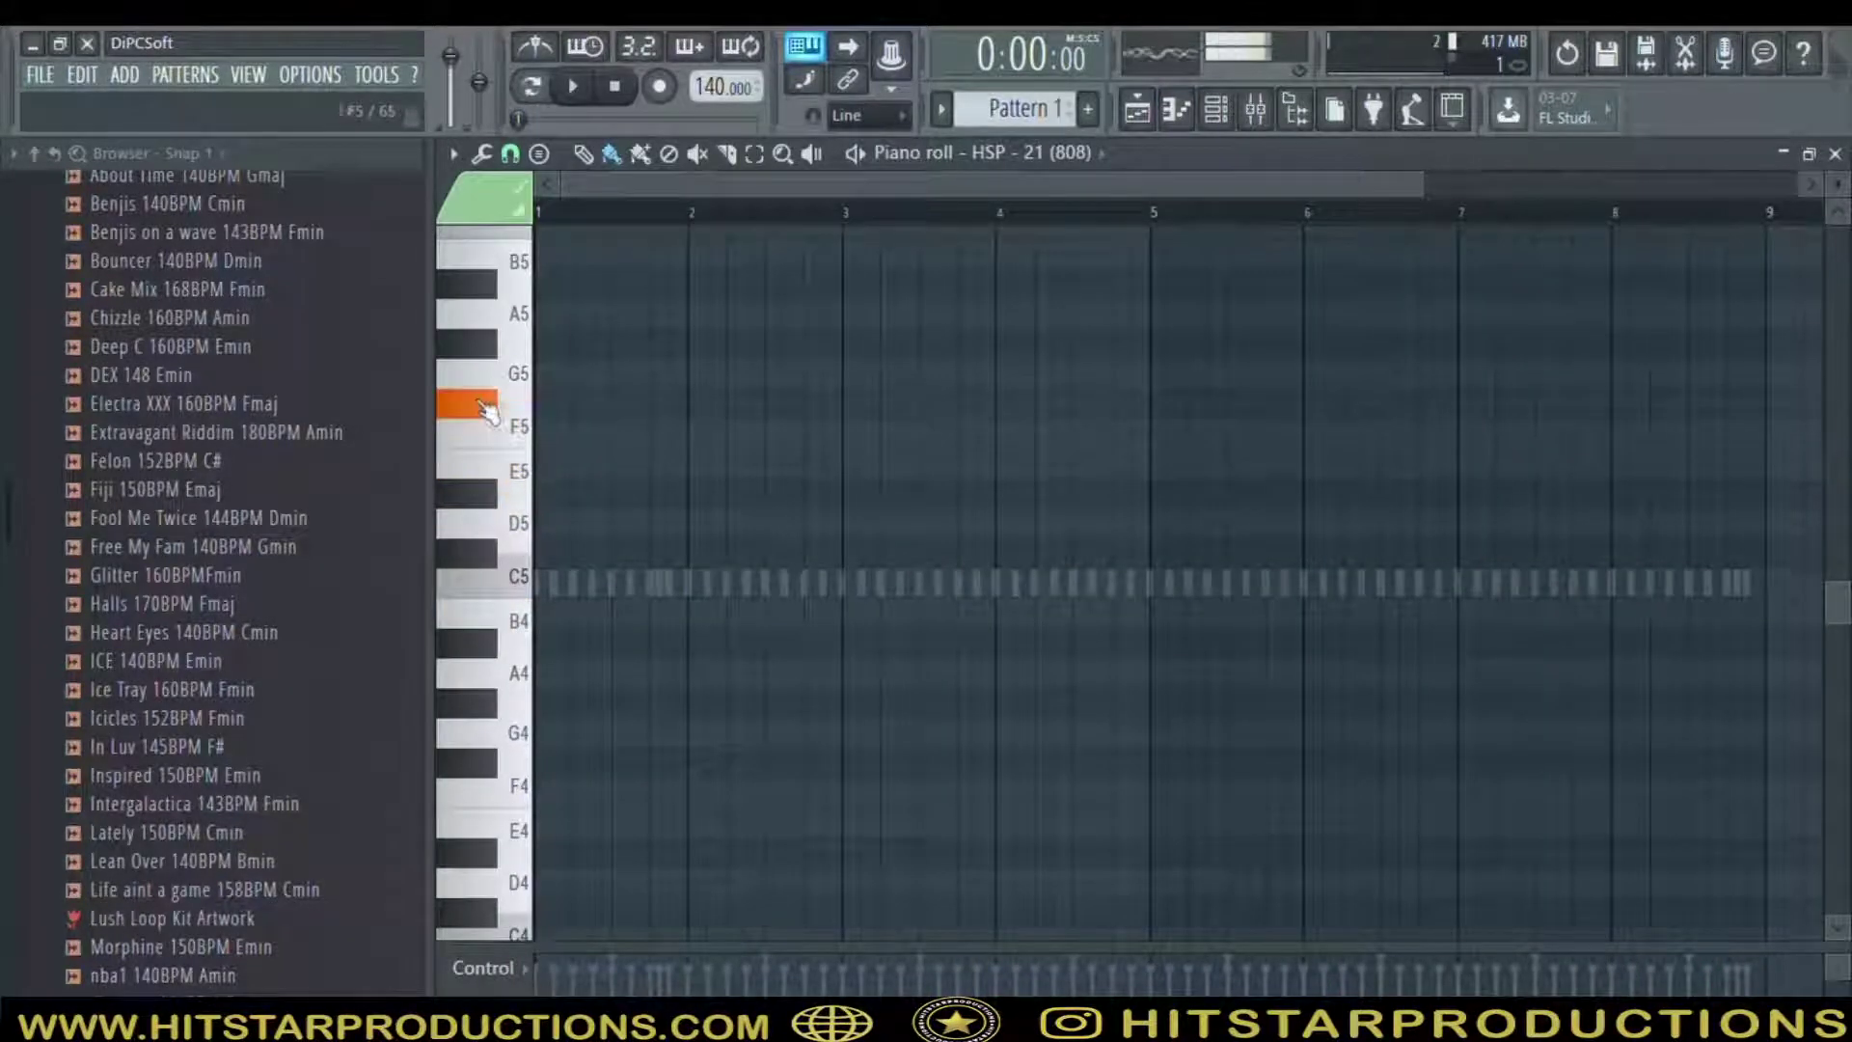
click(481, 413)
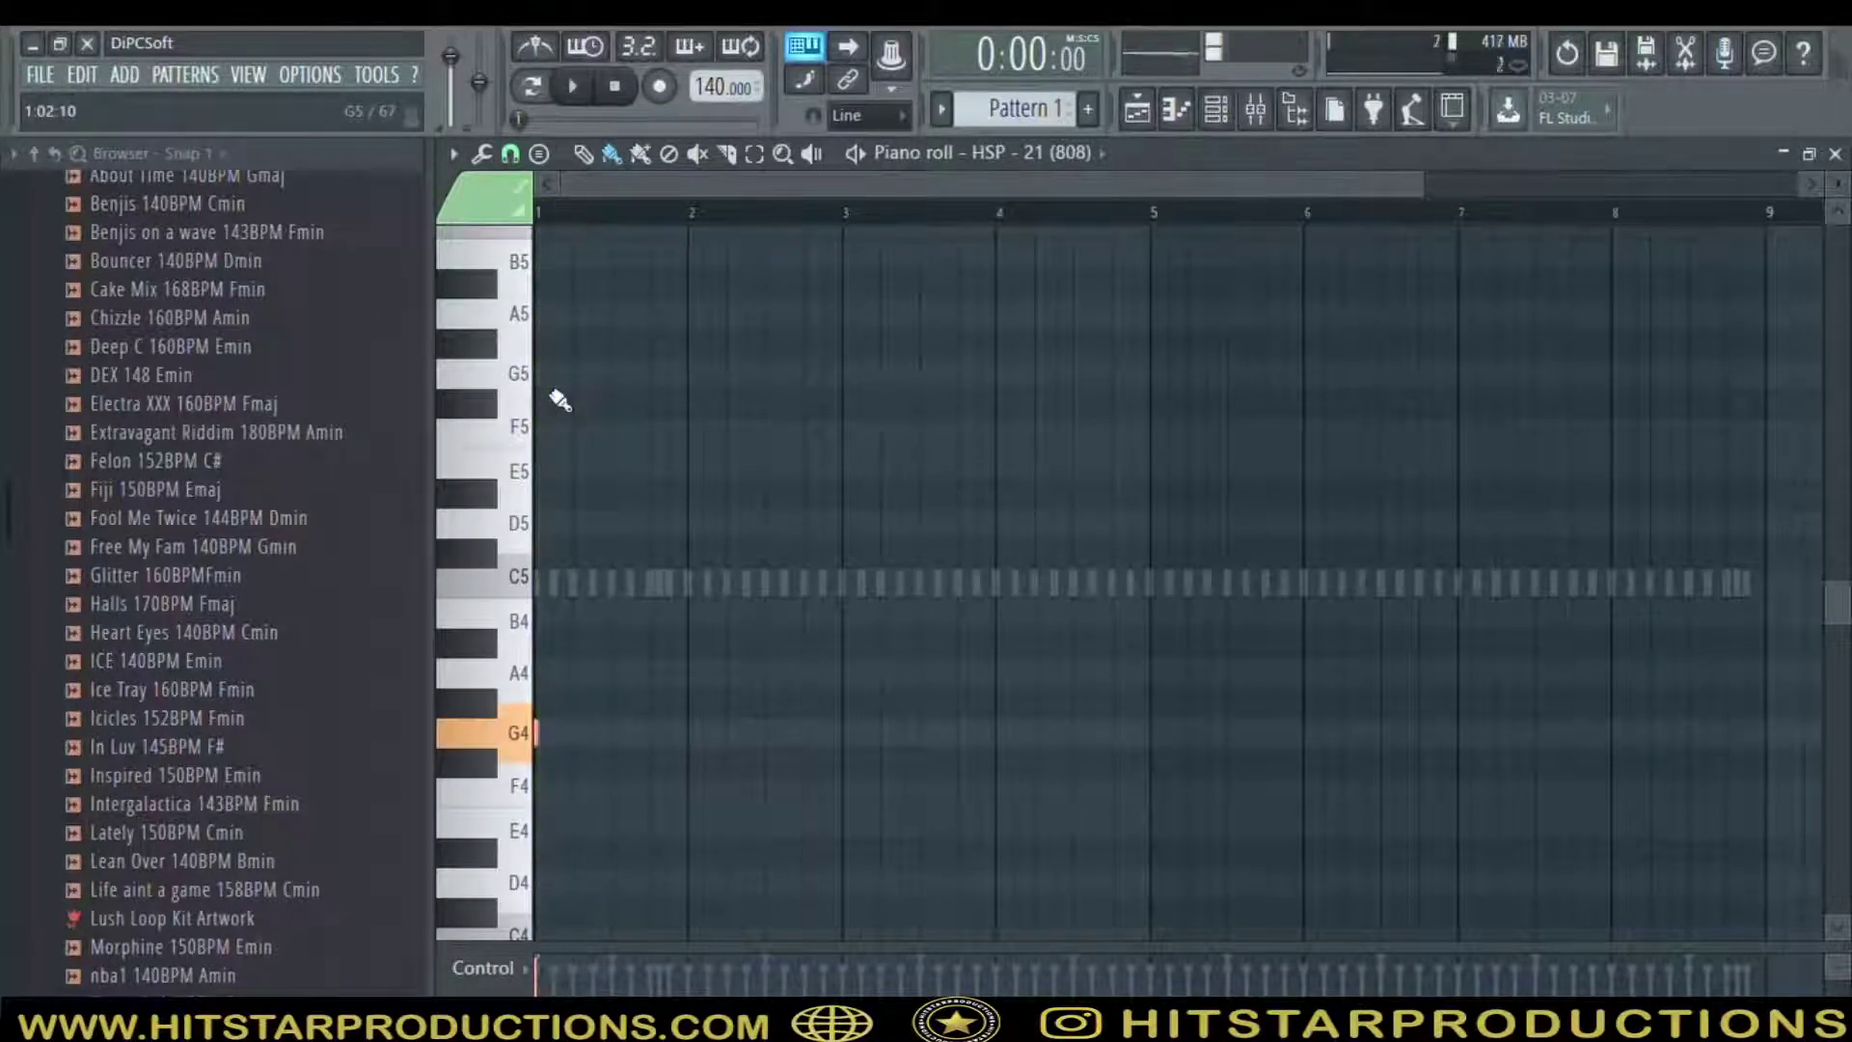
Audition the 808 in higher octaves and place its first note on G#8 at the start of bar 1
key(space)
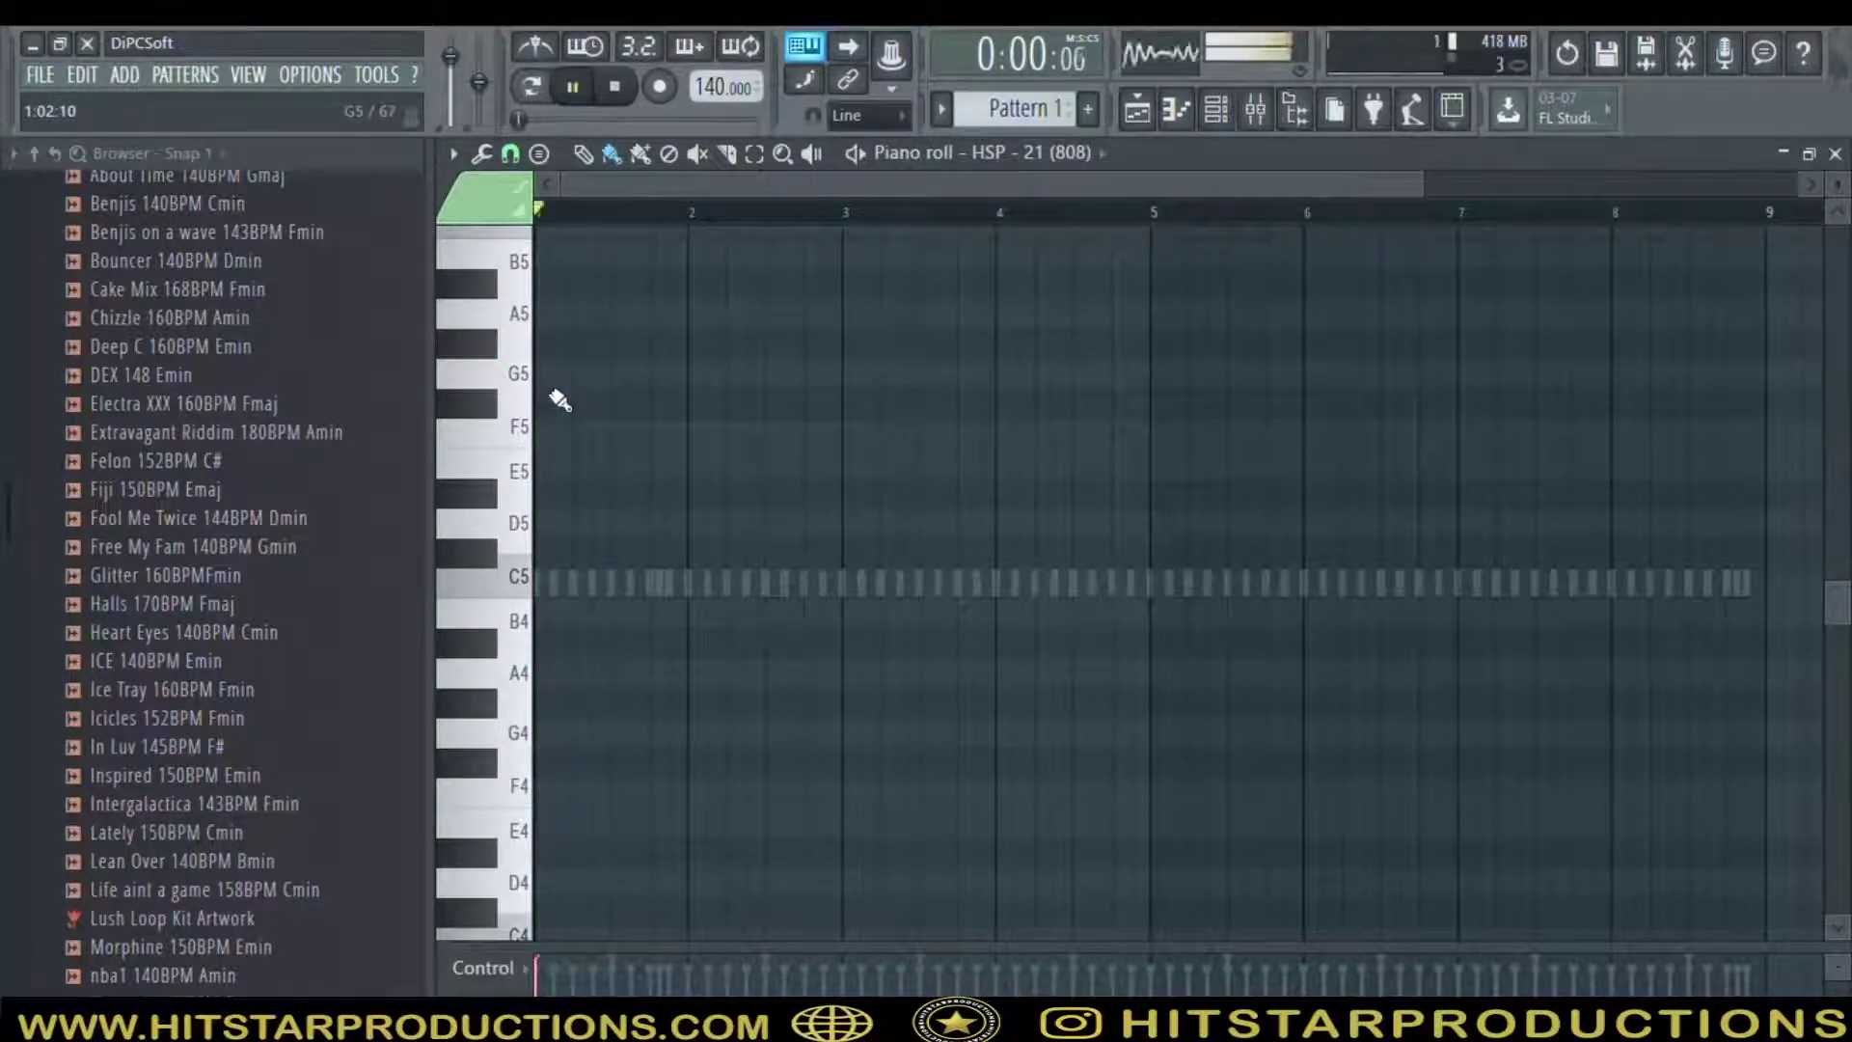
key(space)
scroll(566, 391, up, 3)
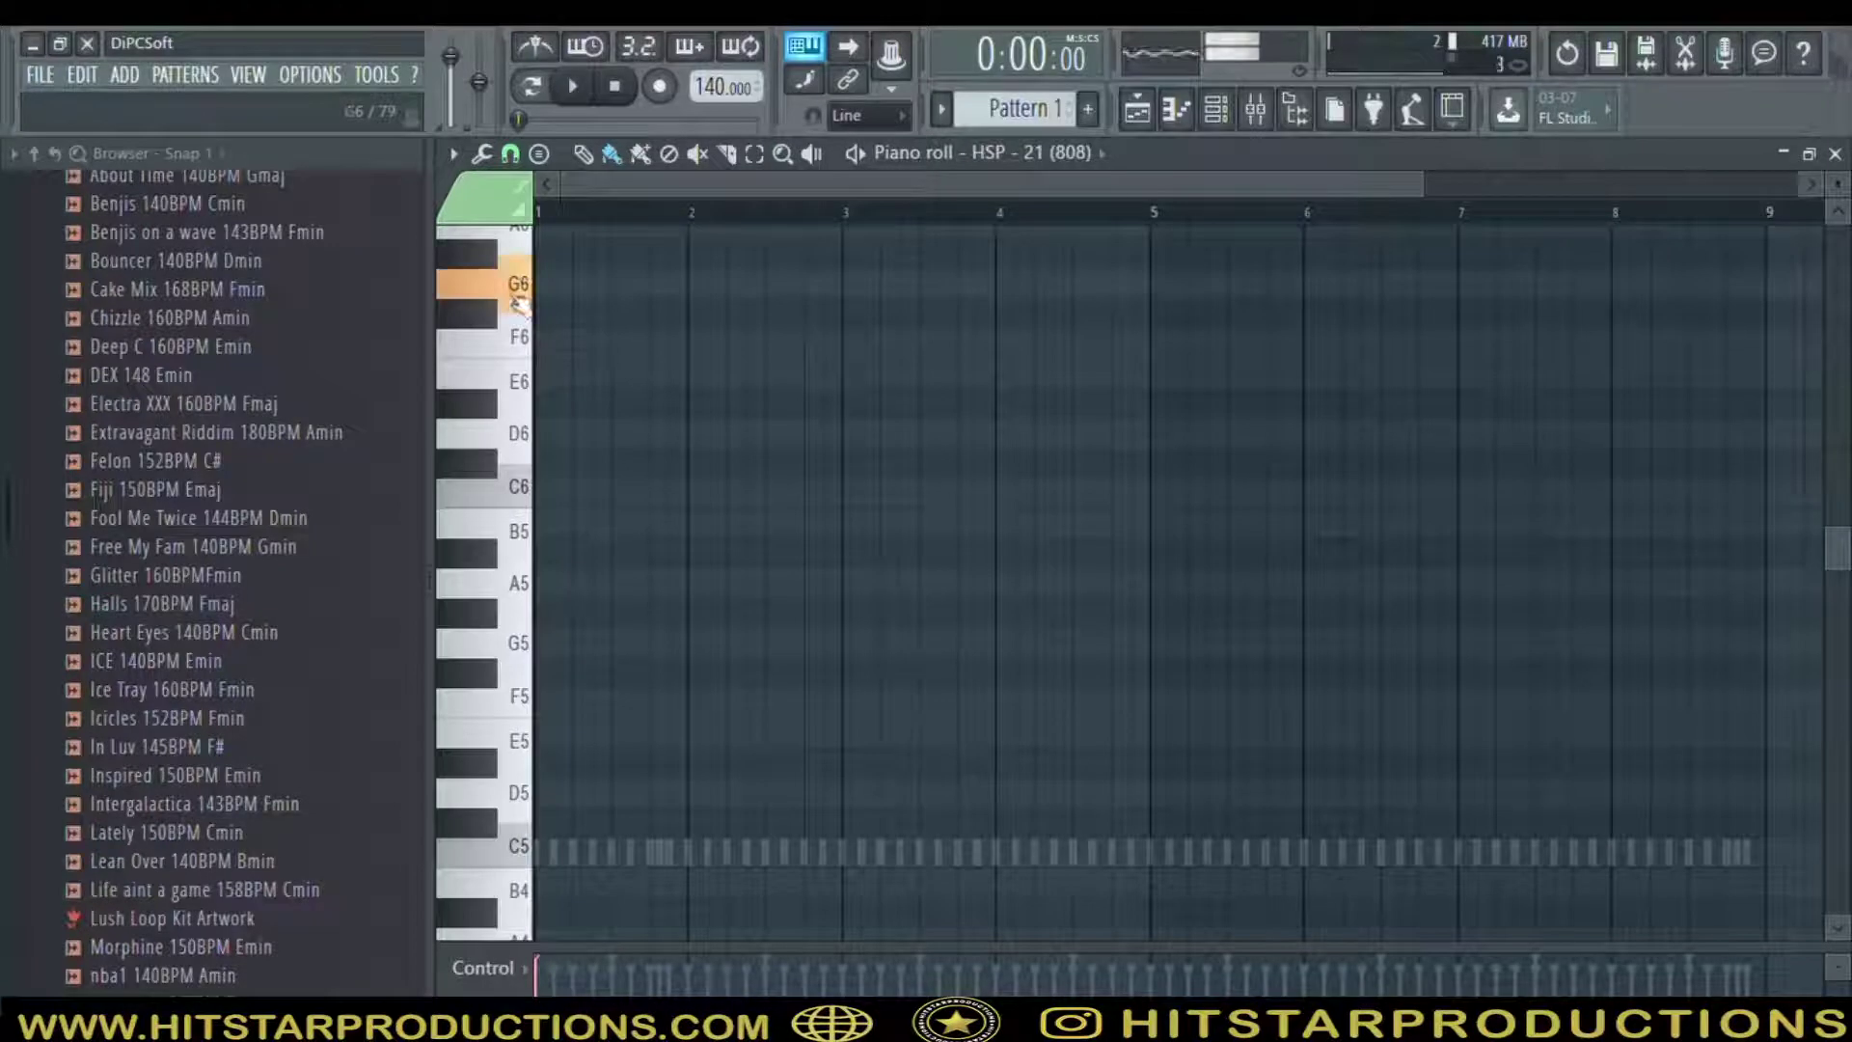
scroll(514, 247, up, 3)
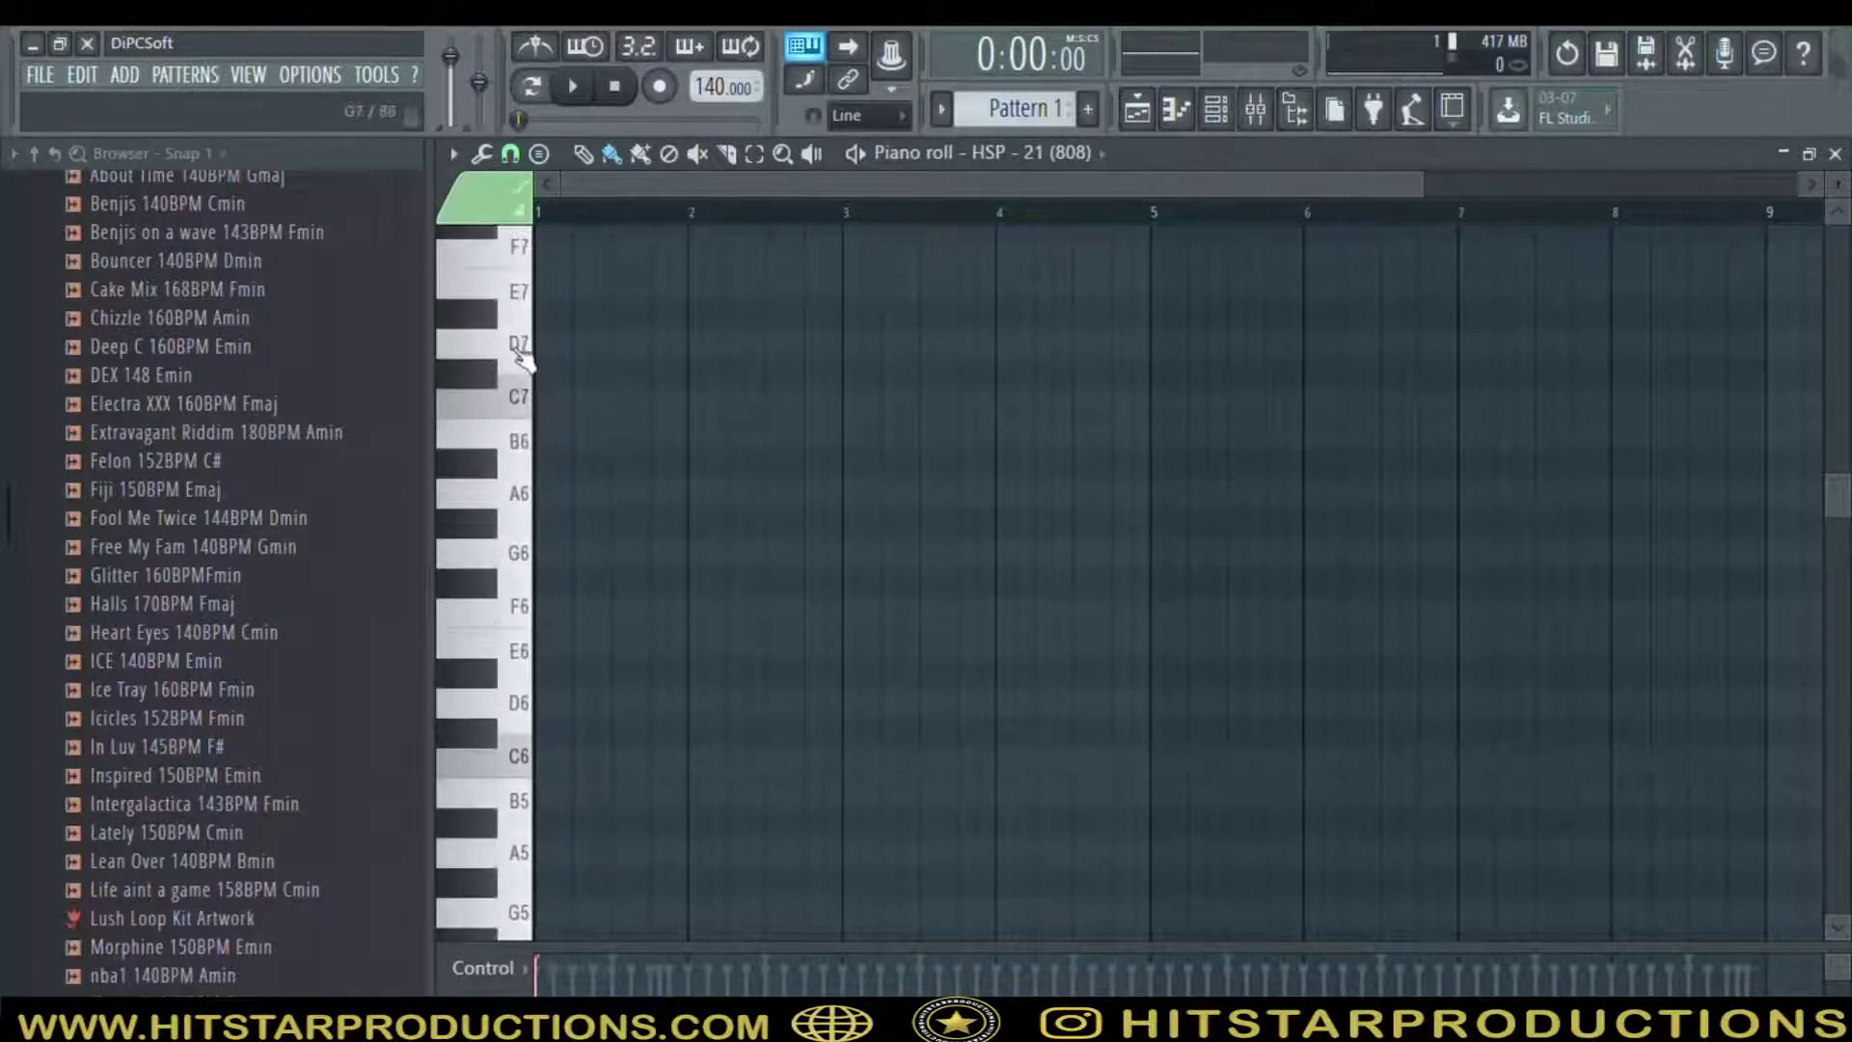
scroll(521, 359, up, 6)
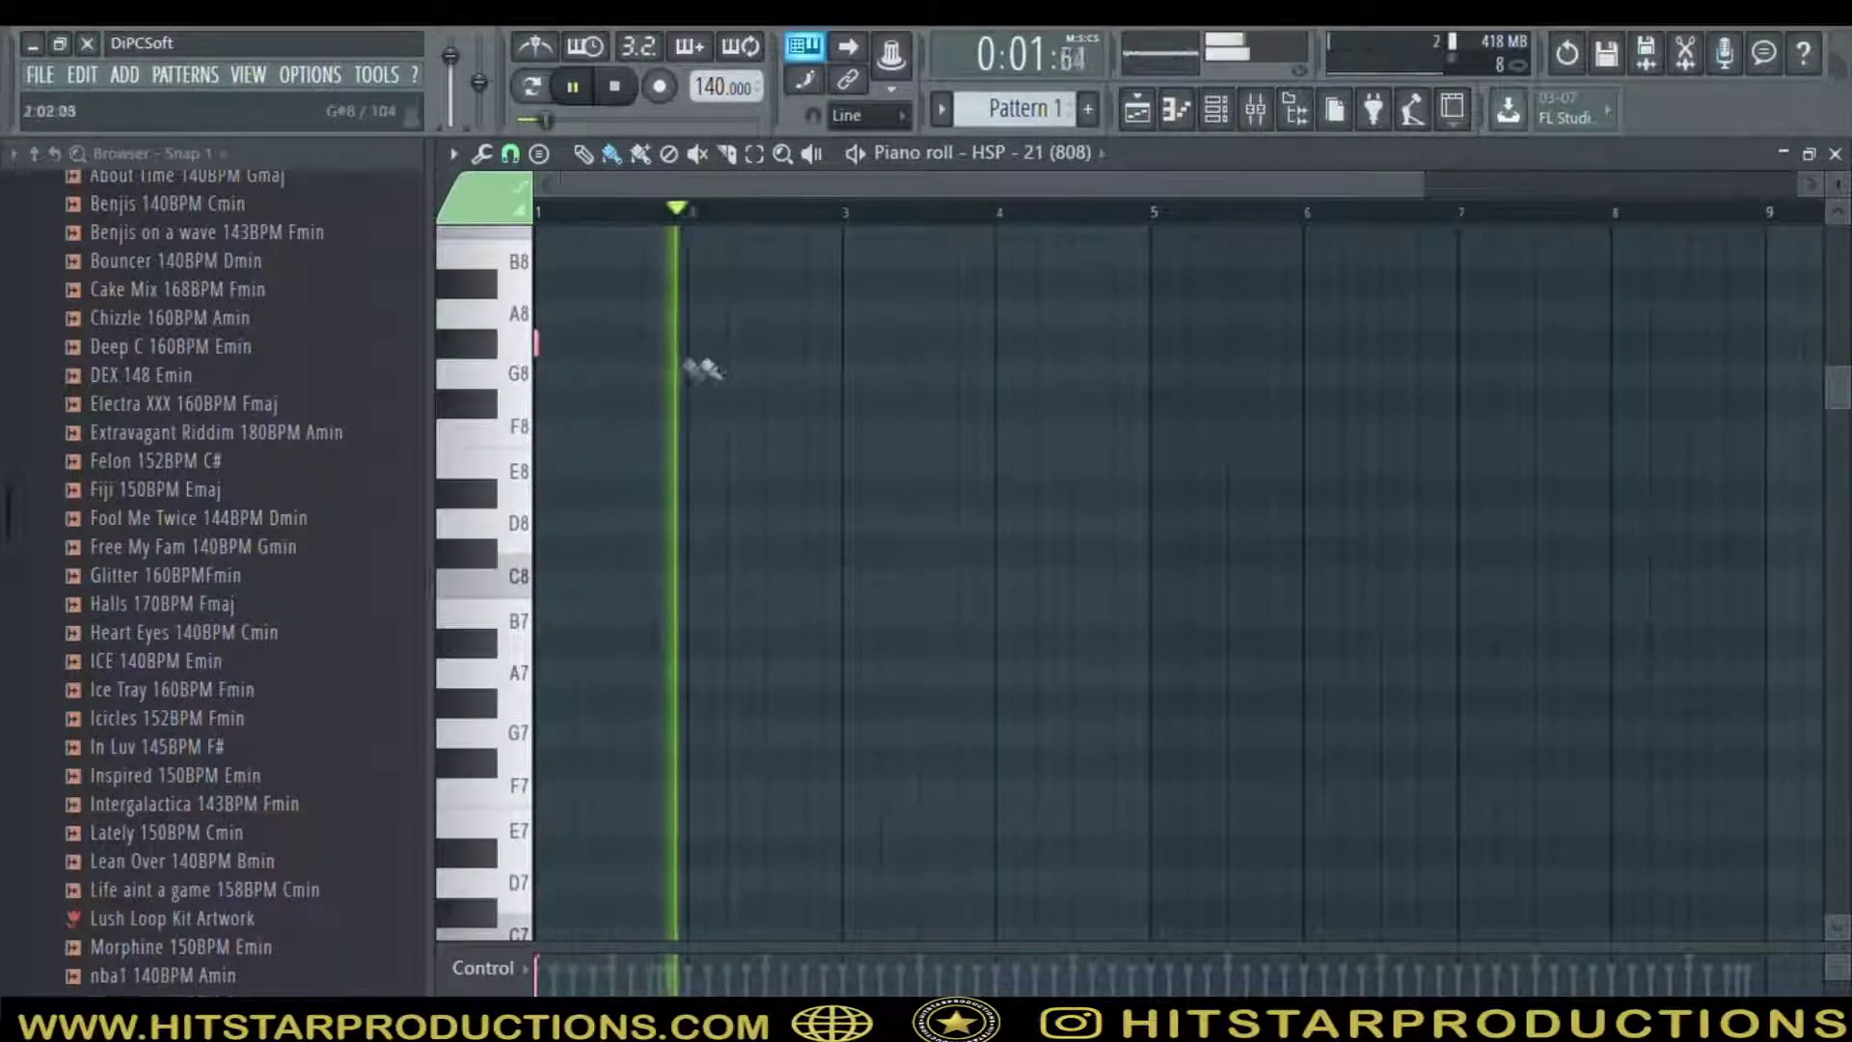
Add 808 notes on G#8 at step 3 of bar 2 and on F8 at the start of bar 3
key(space)
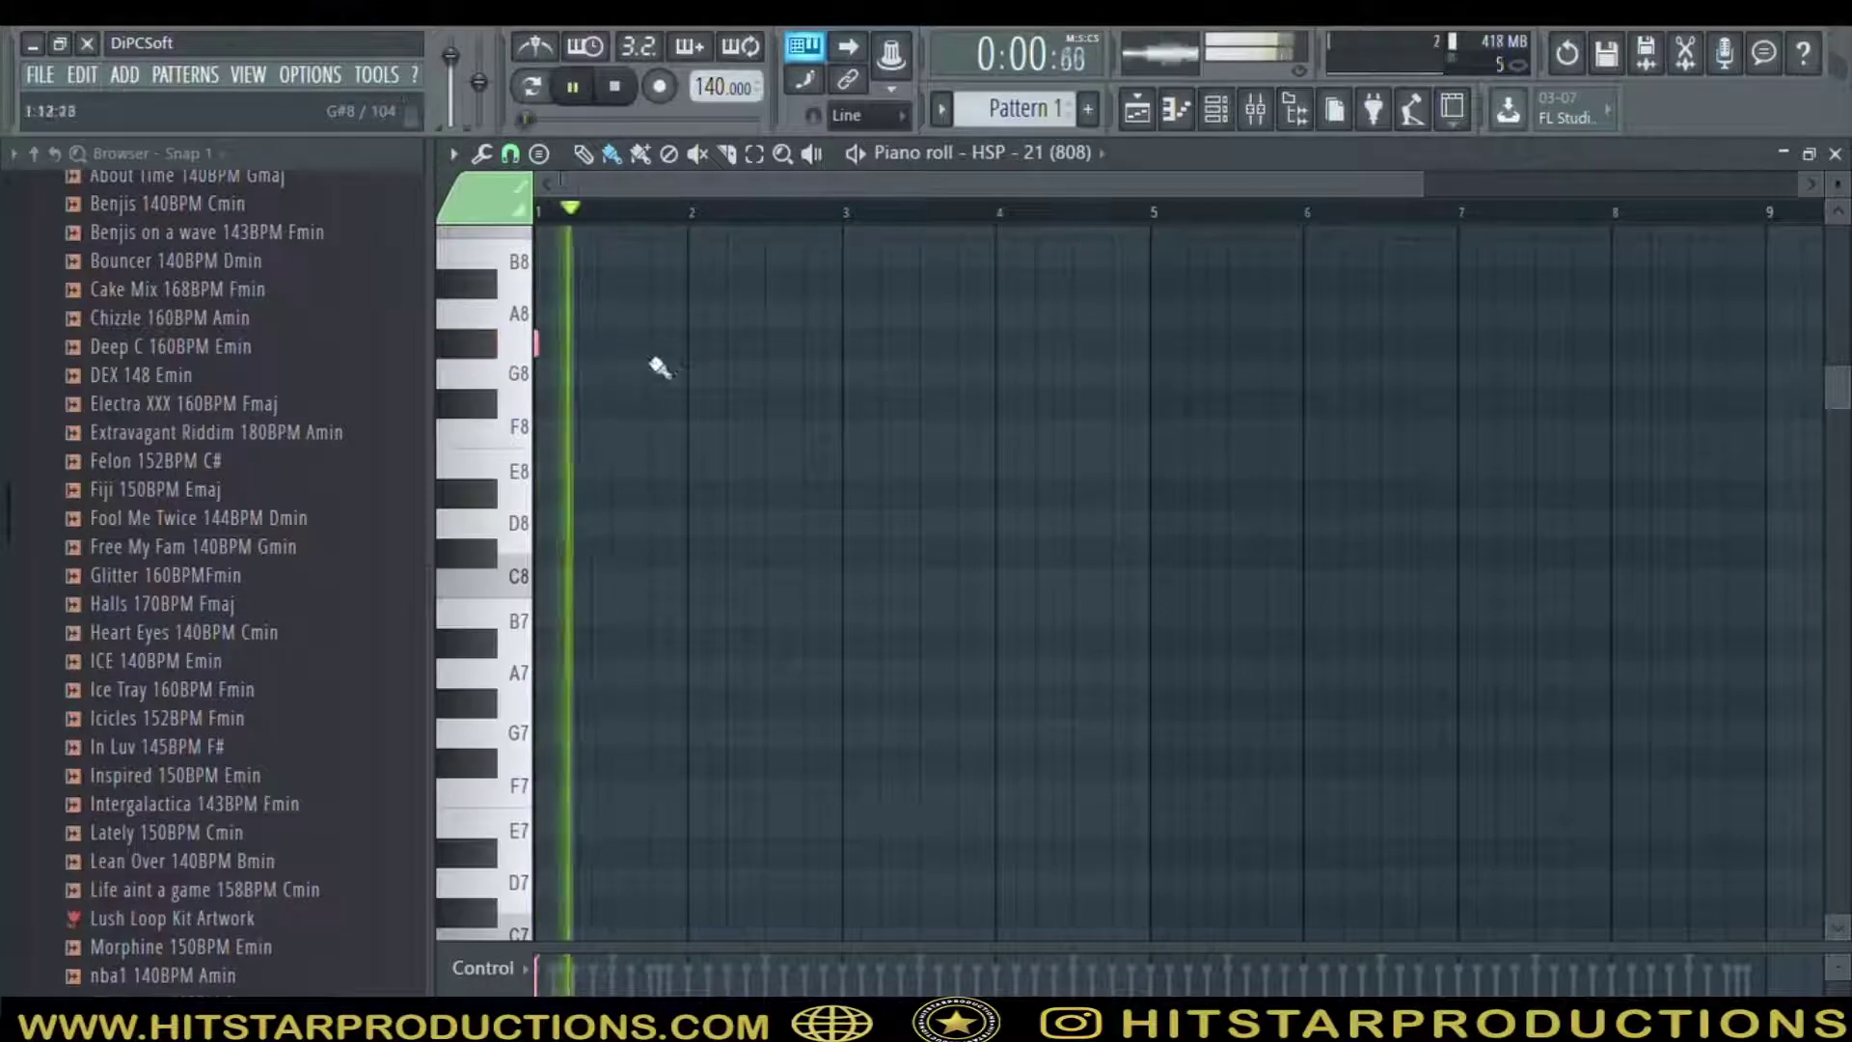
click(837, 403)
key(space)
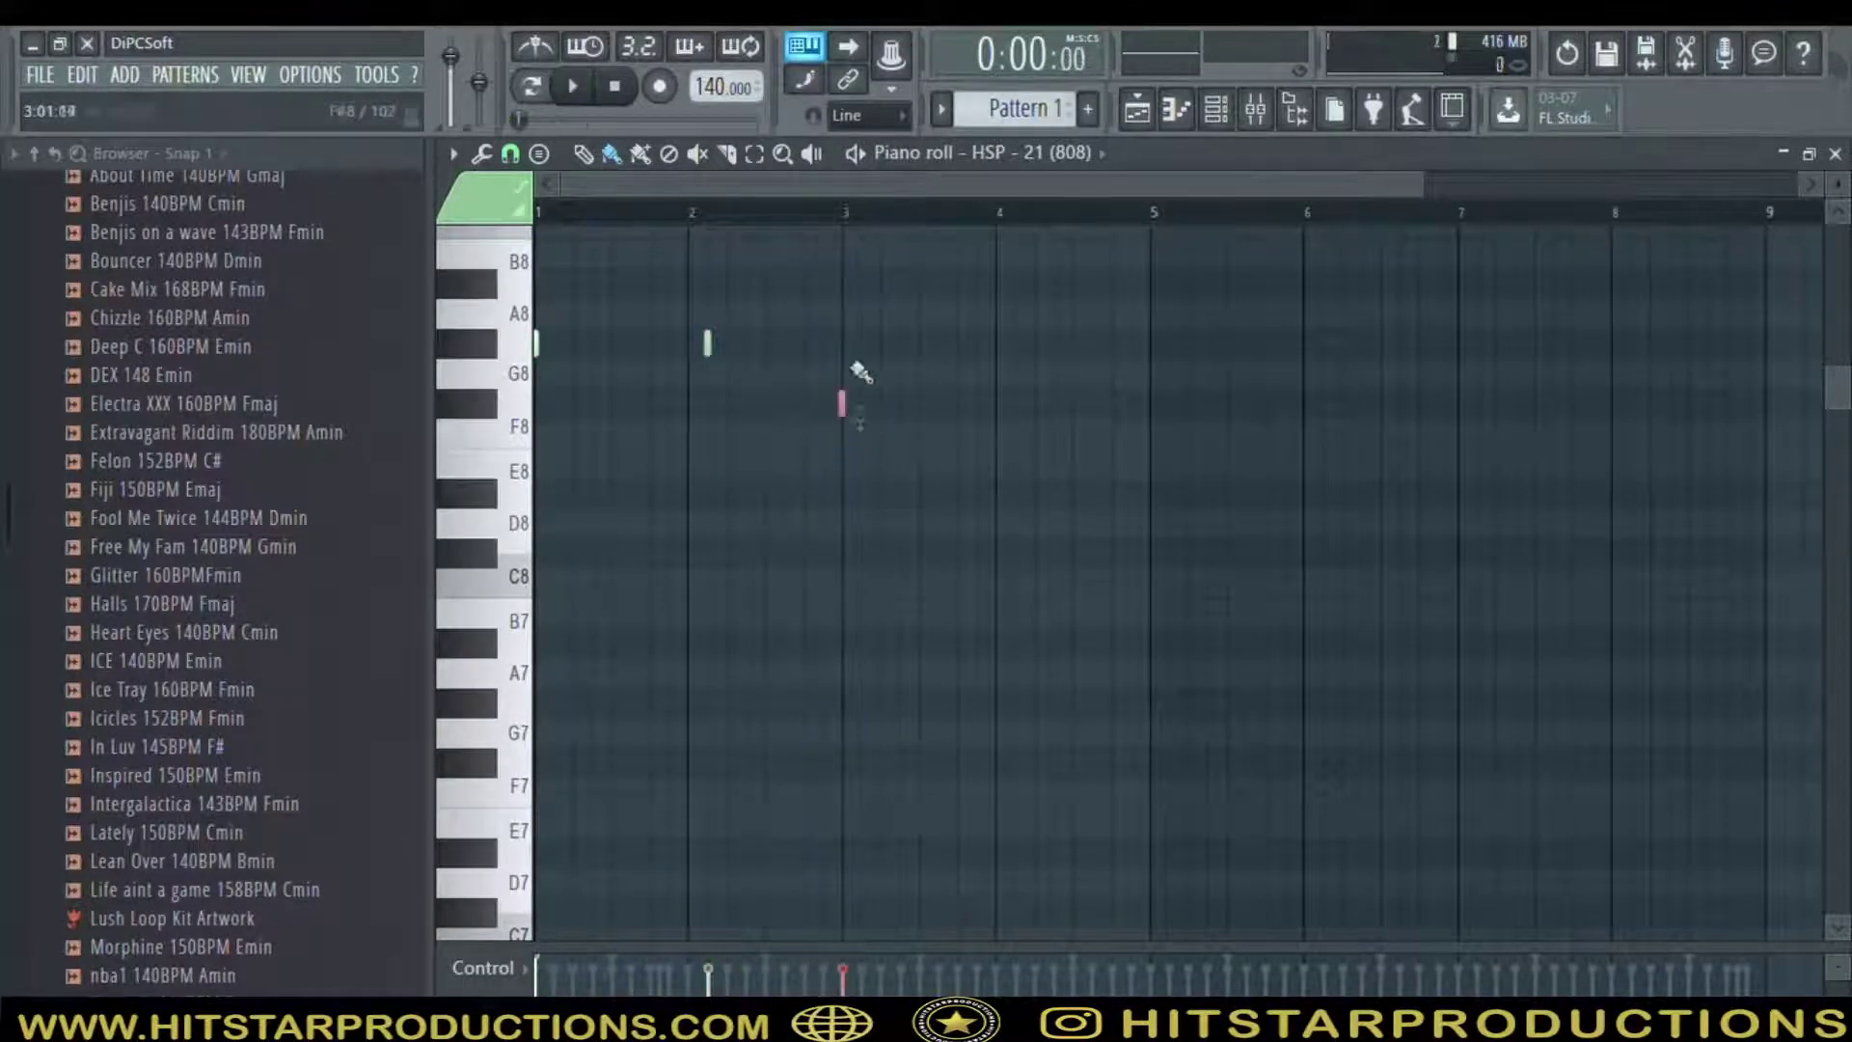
click(840, 216)
key(space)
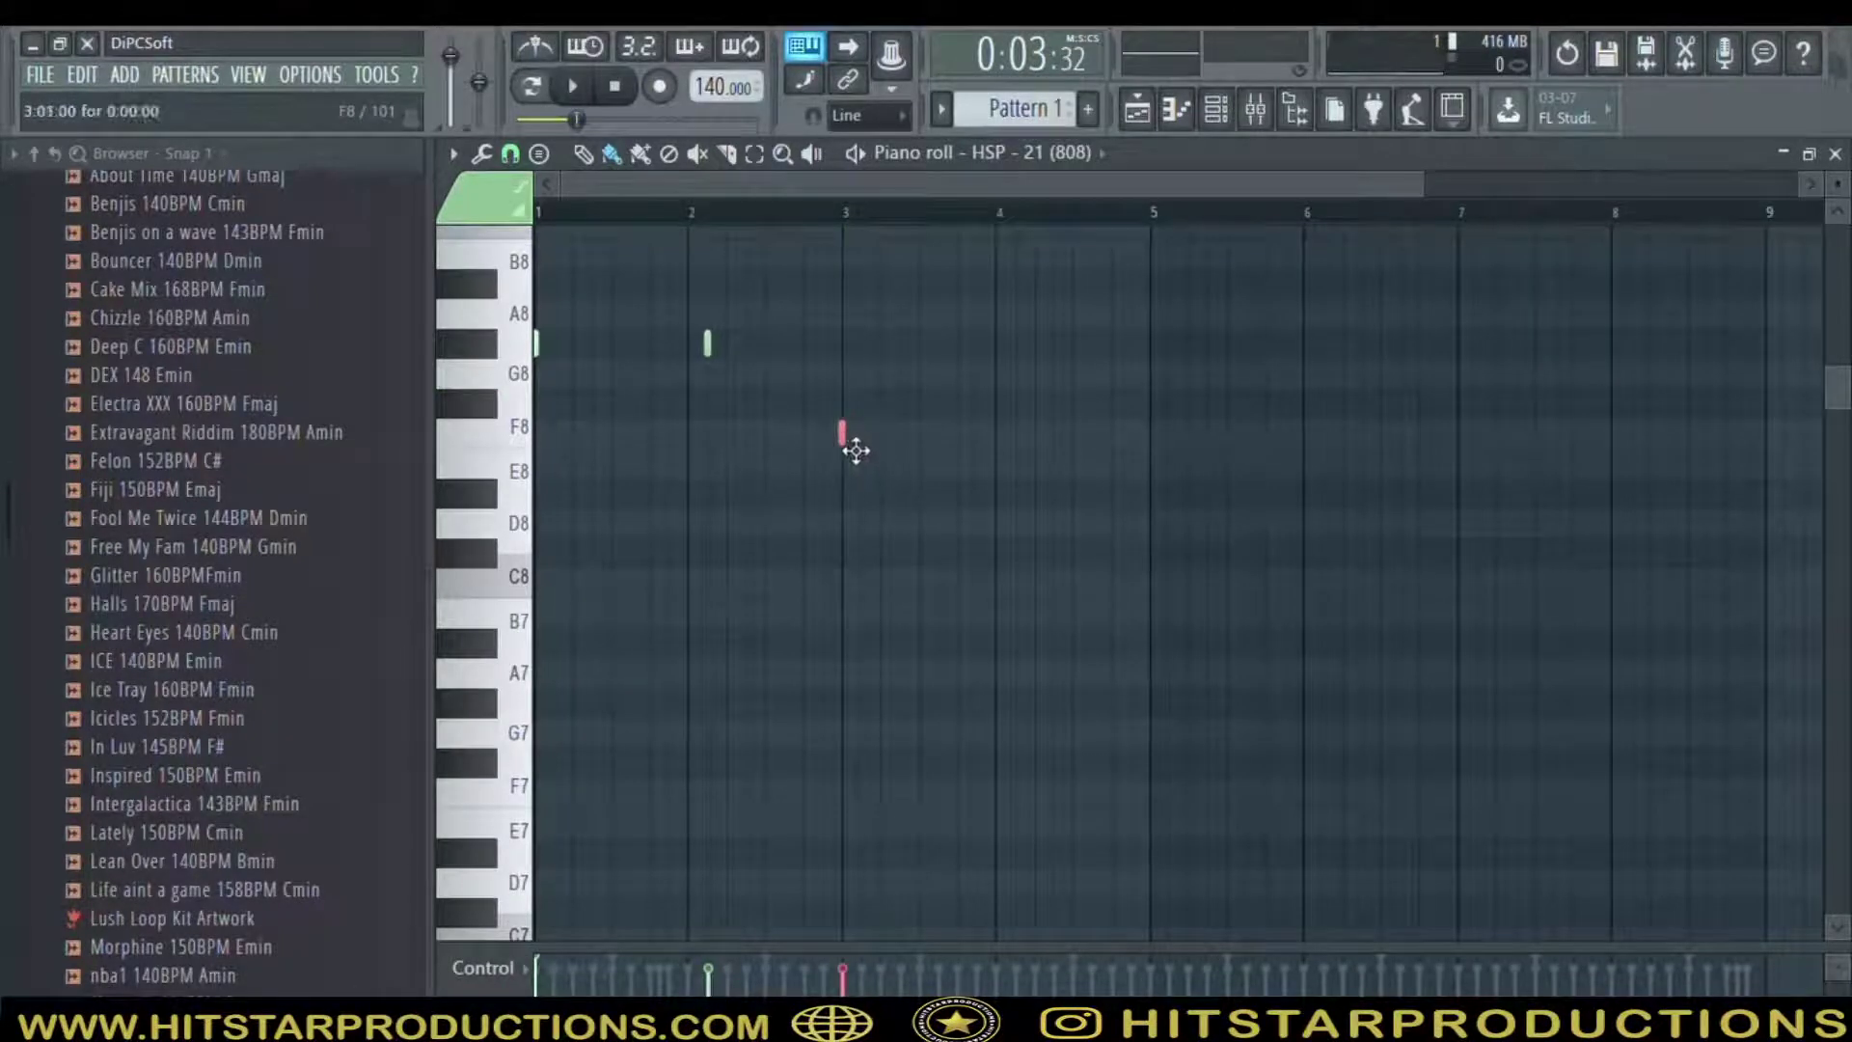
Add an F8 808 note on step 7 of bar 3 and play the bass line back against the loop
click(822, 217)
key(space)
key(space)
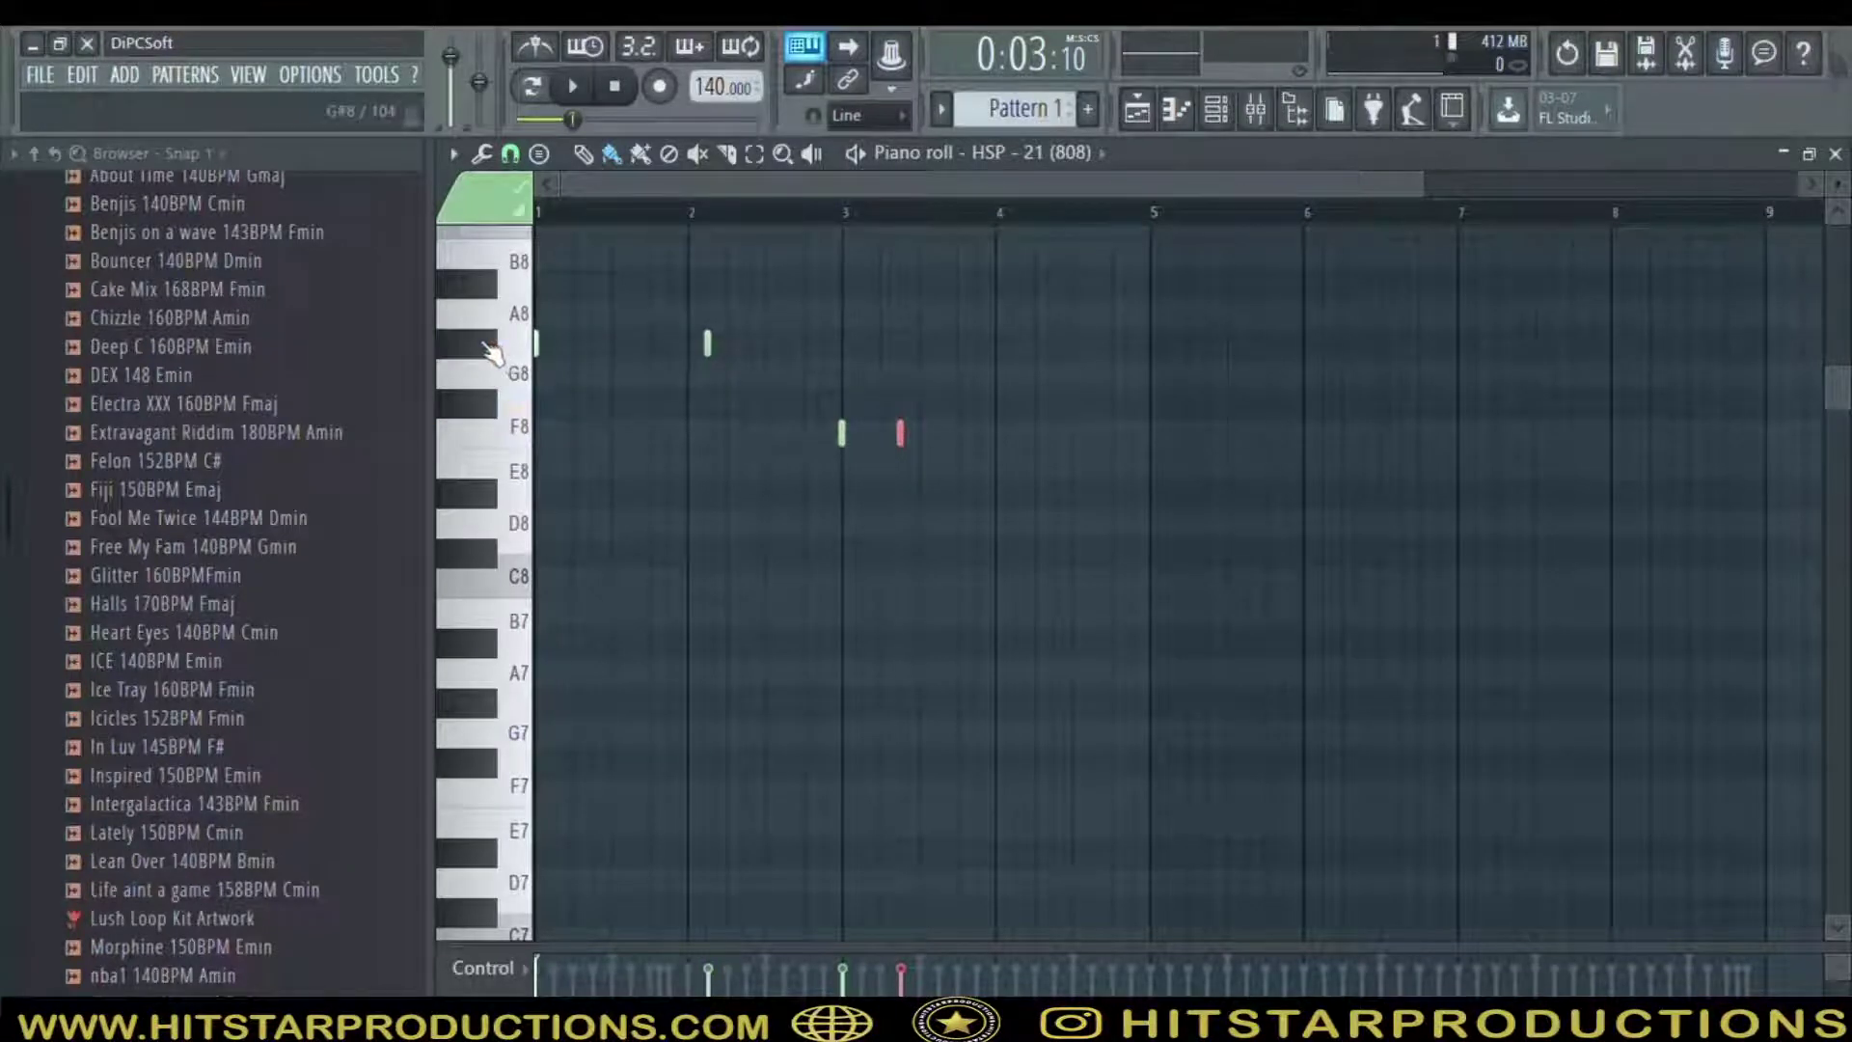
key(space)
key(space)
key(space)
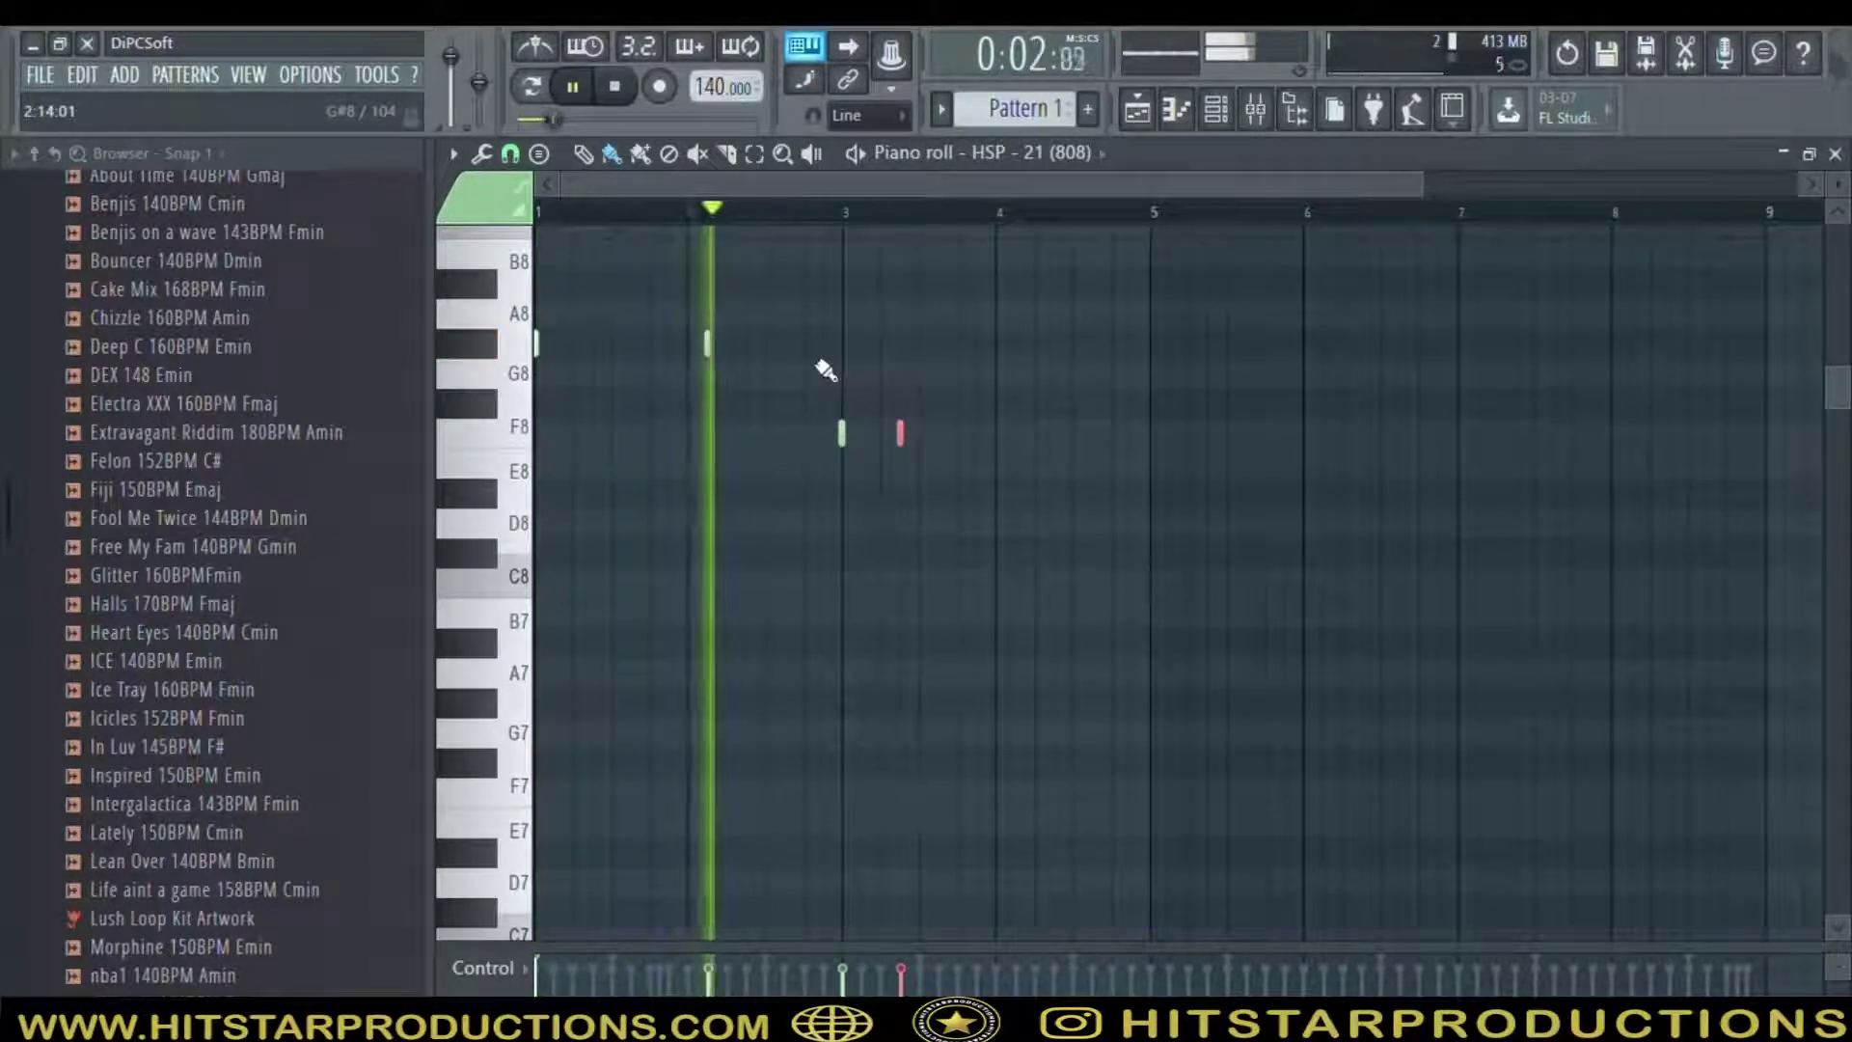
key(space)
key(space)
Replace bar 2's 808 note with G#8 notes on steps 5 and 11, and add an F8 note on step 5 of bar 4
right_click(707, 347)
click(731, 349)
click(789, 349)
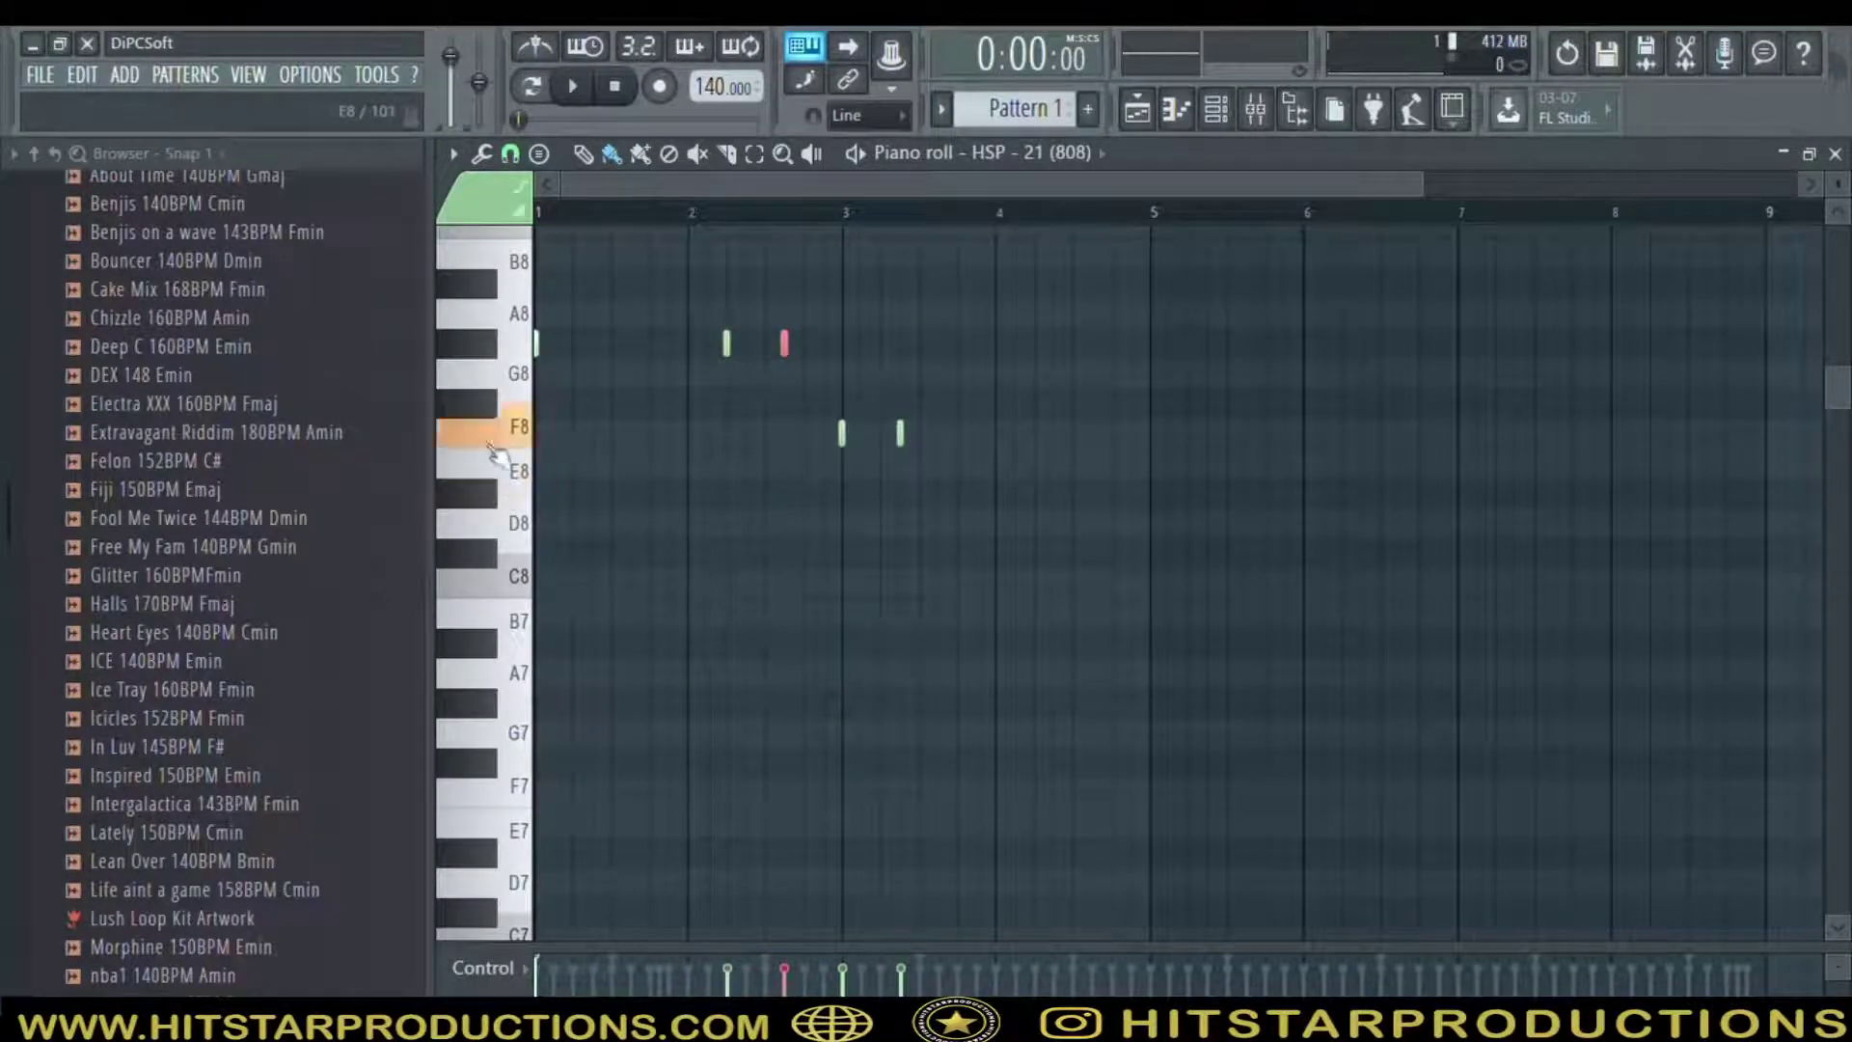
click(803, 212)
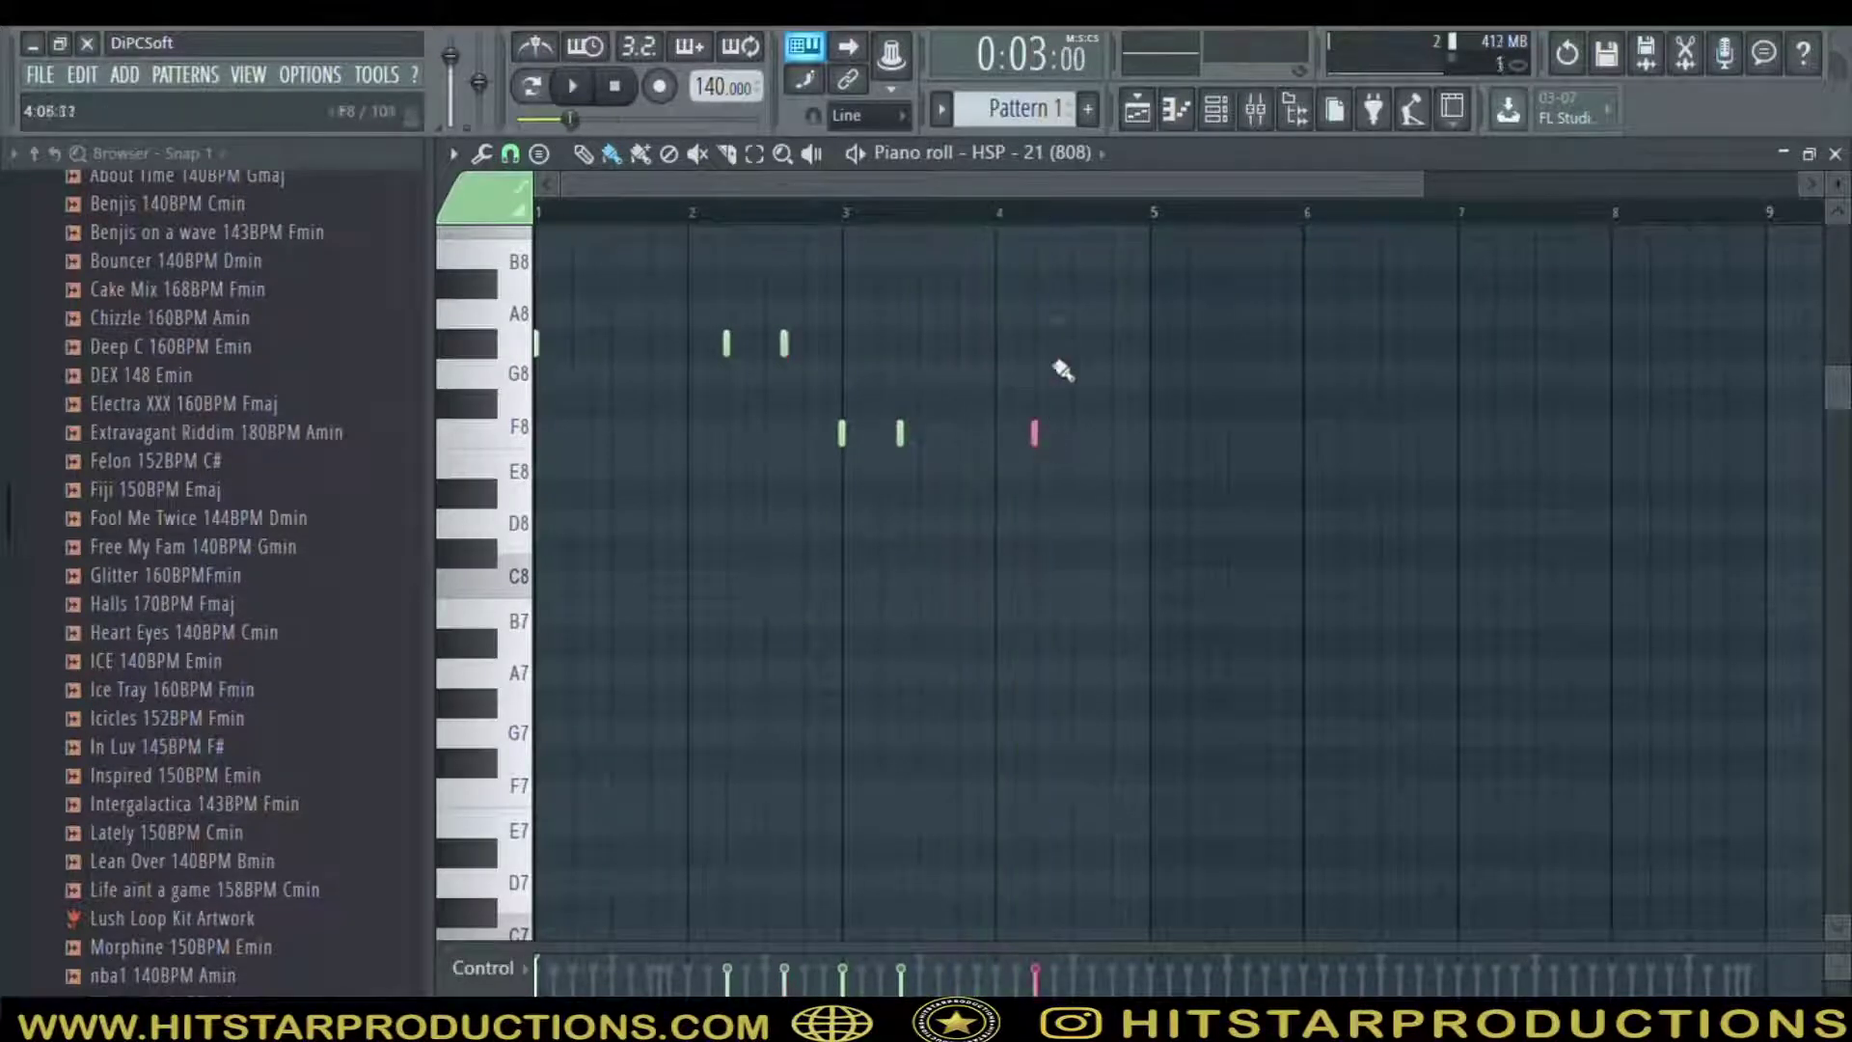
Add an F8 808 note on step 11 of bar 4 and C#8 notes on steps 1 and 7 of bar 5
click(1092, 434)
click(1144, 464)
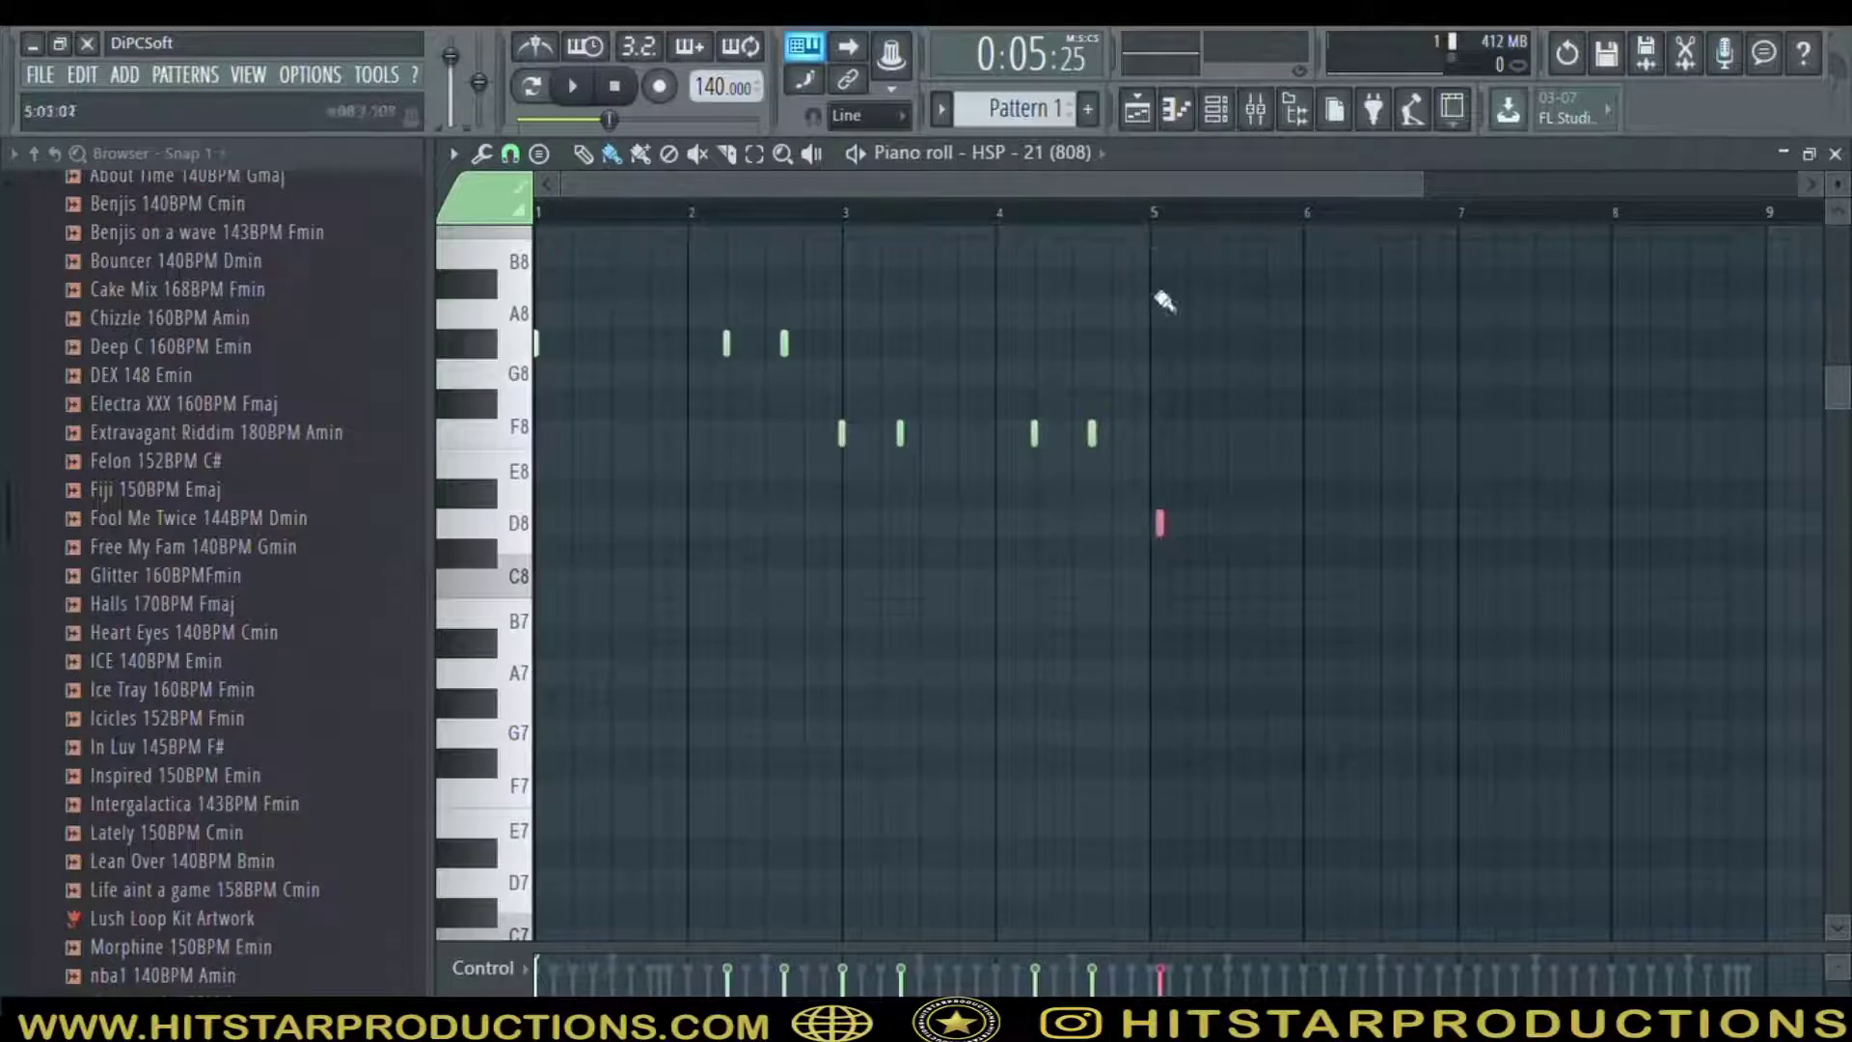
click(1197, 523)
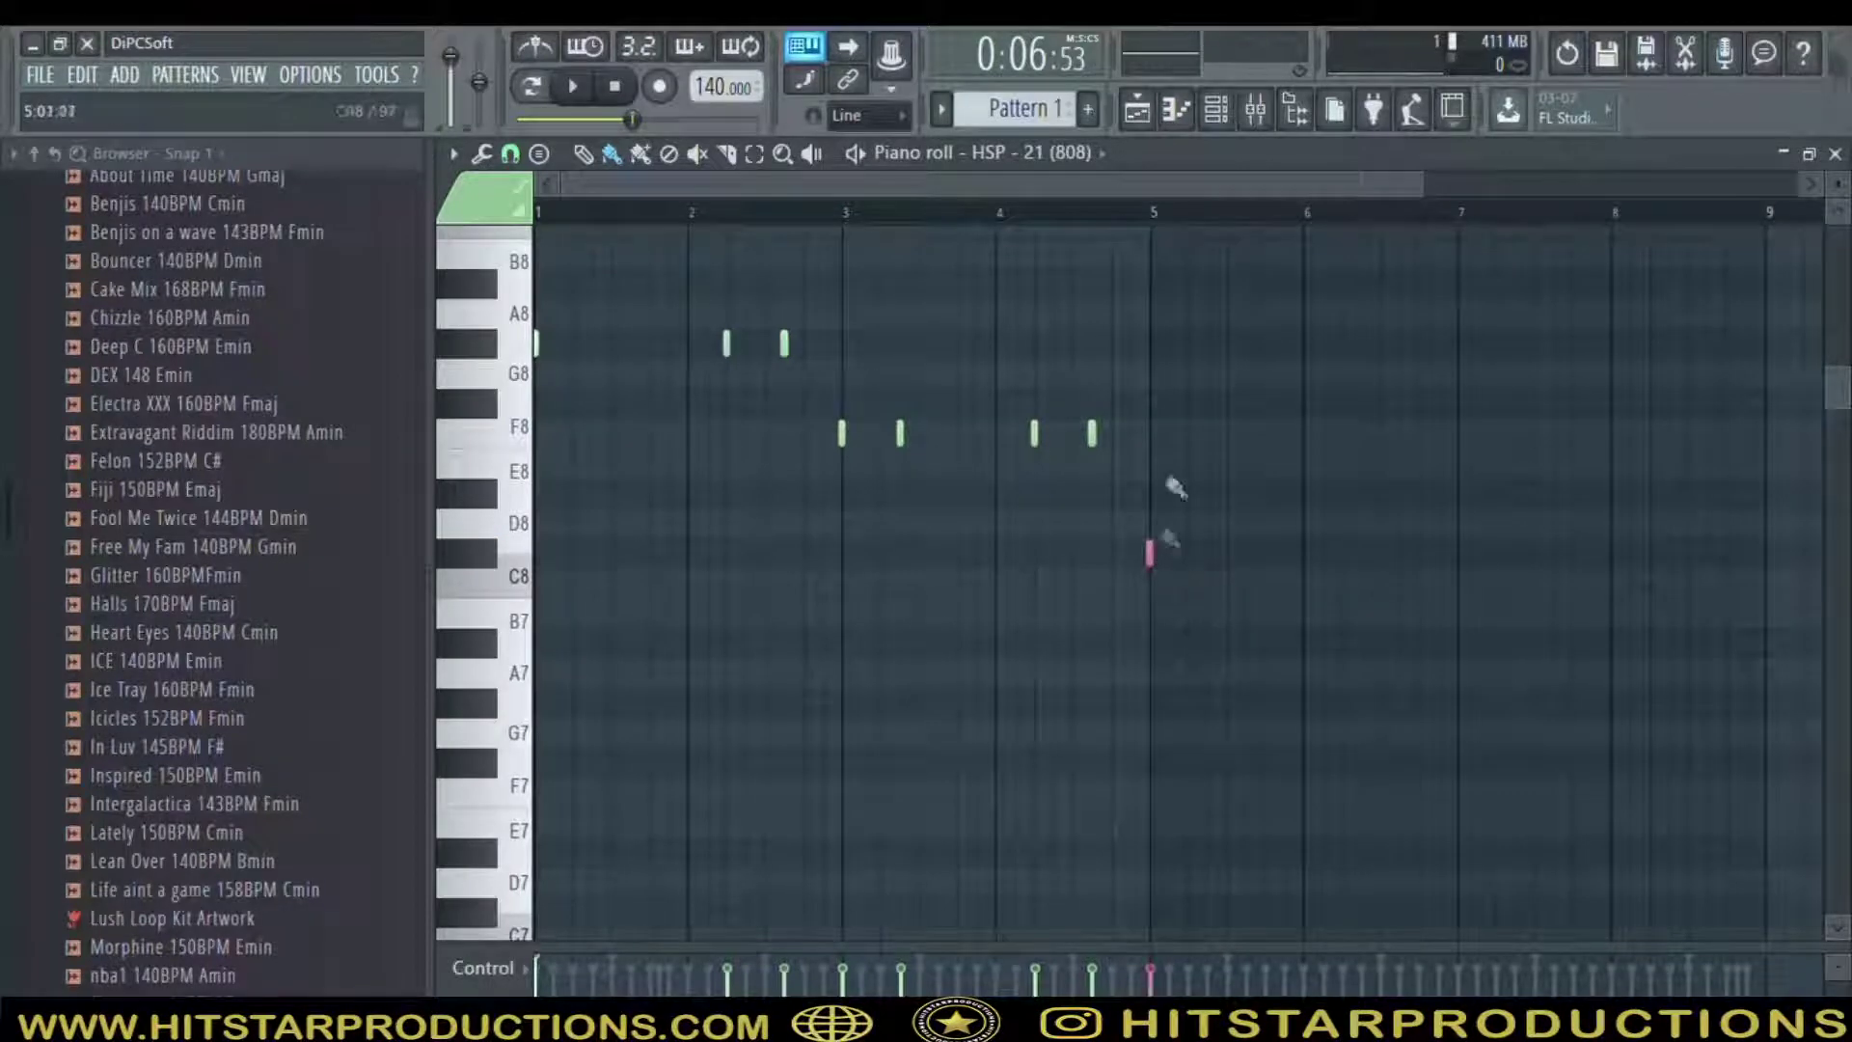
click(1207, 553)
click(1323, 553)
right_click(1325, 555)
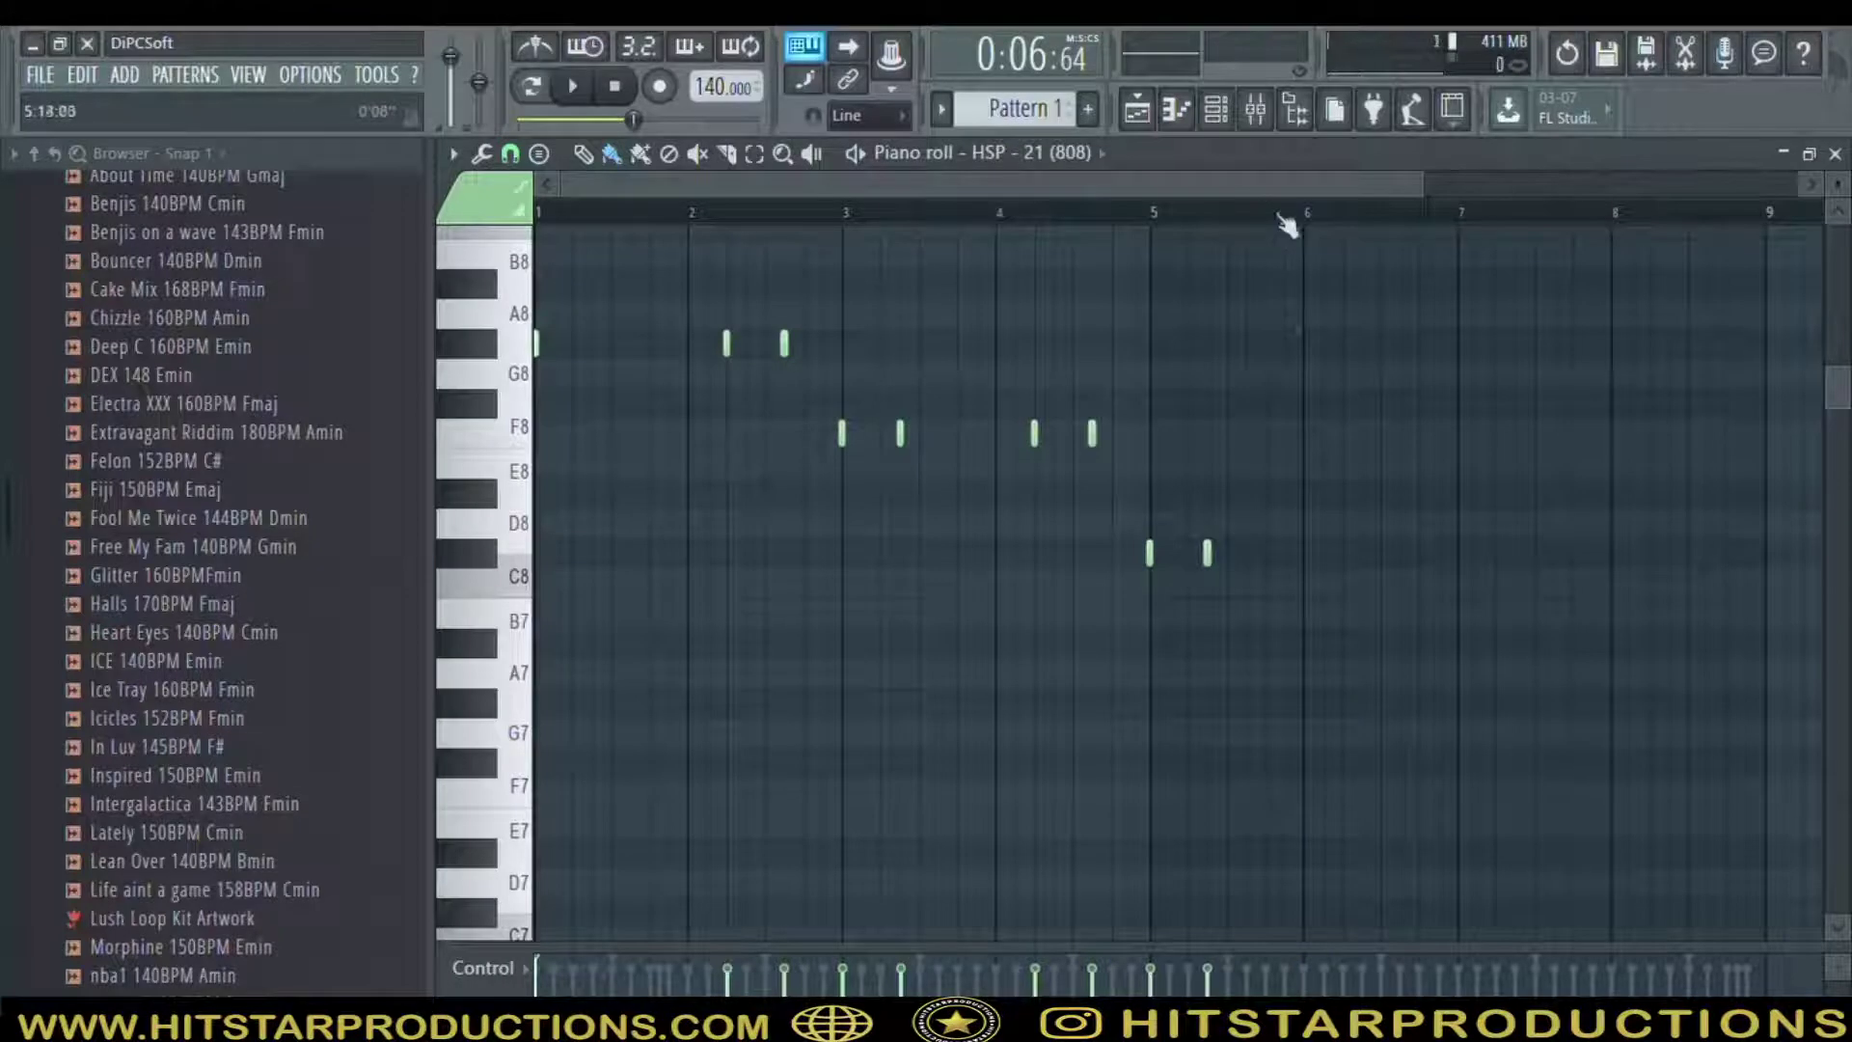
Play the bass line against the loop and add a C#8 808 note on step 5 of bar 6
key(space)
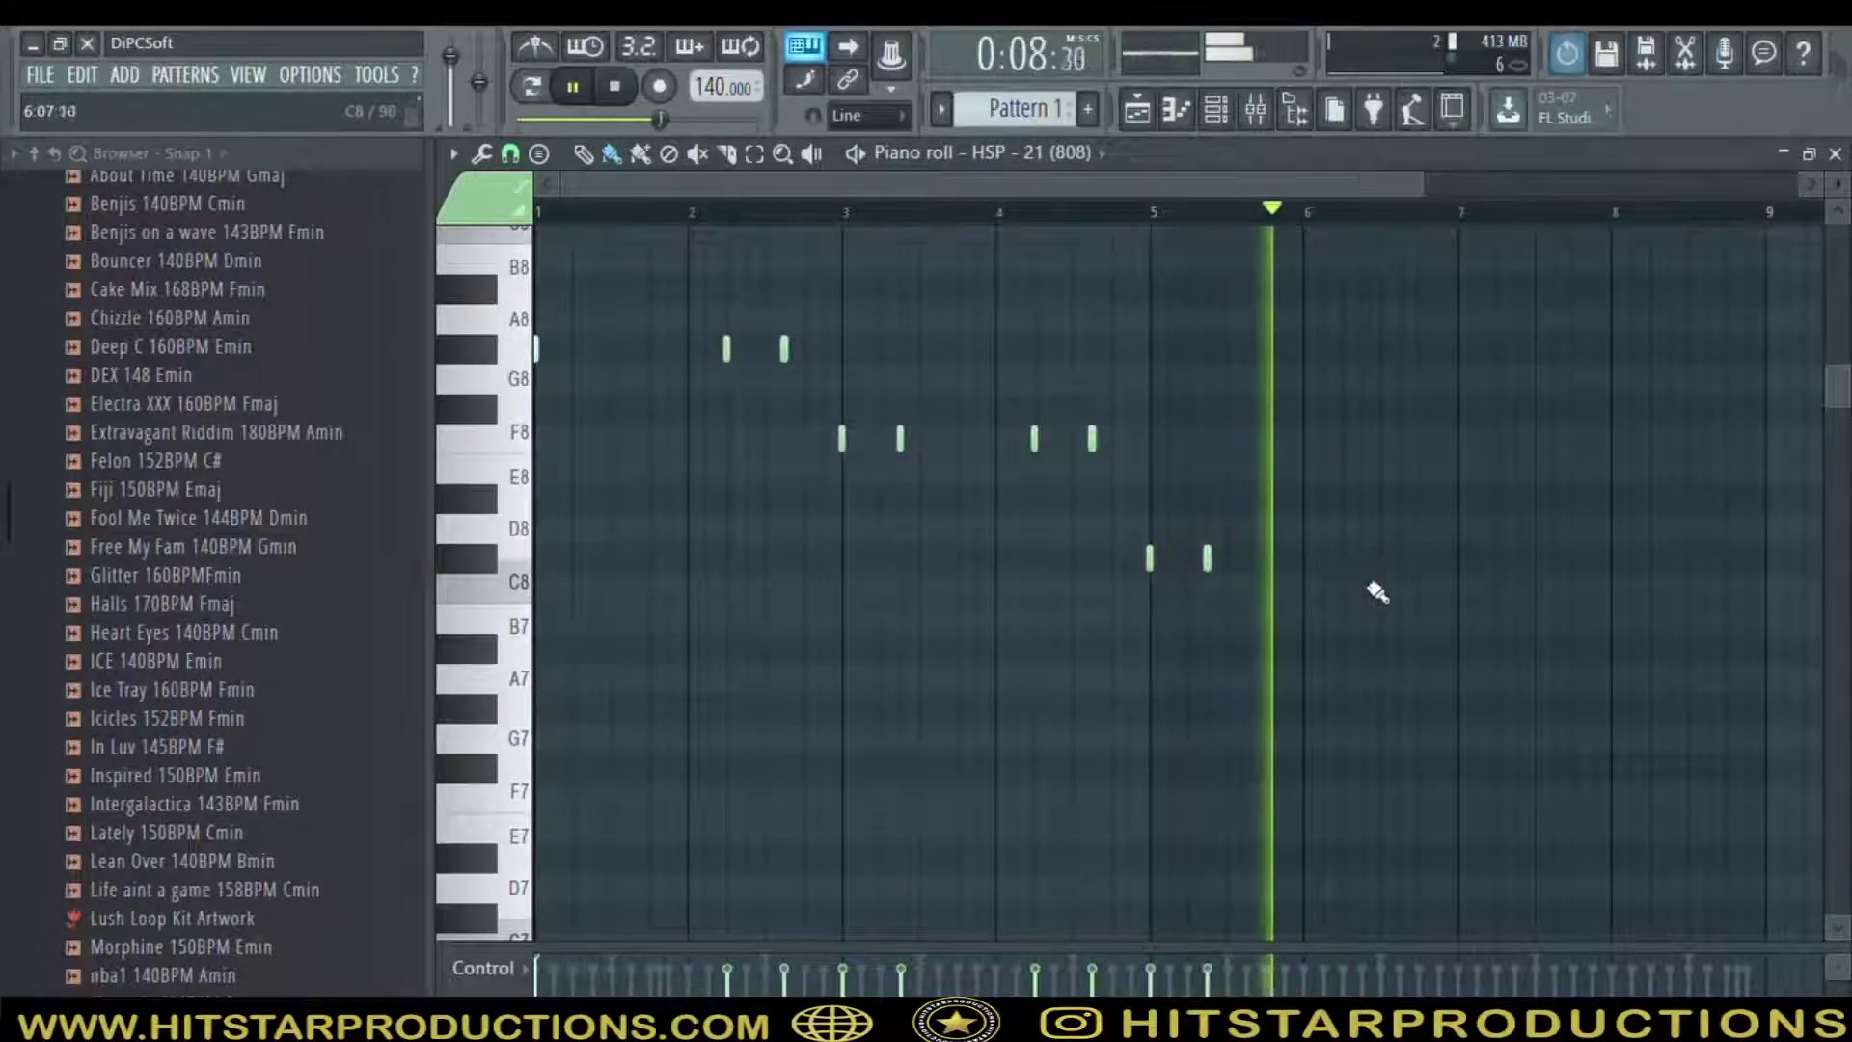
click(1344, 561)
key(space)
key(space)
key(space)
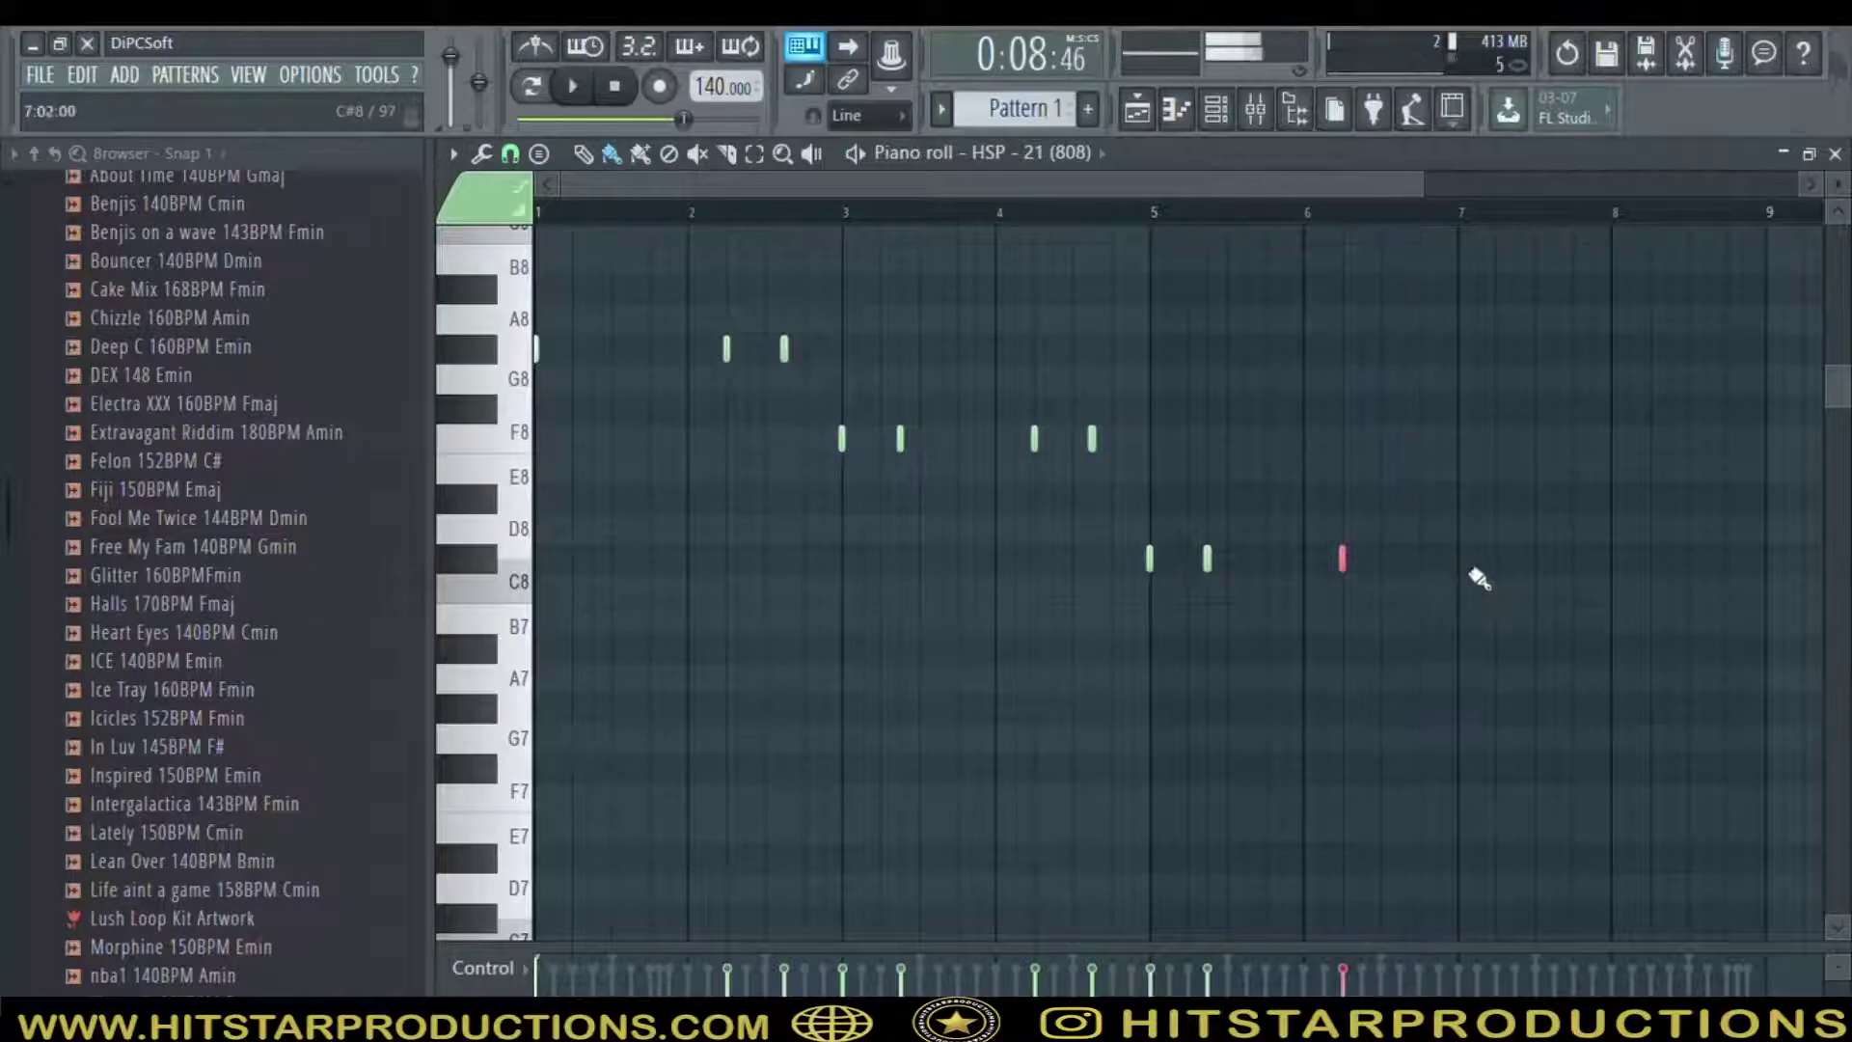
Add D#8 808 notes on steps 1 and 7 of bar 7 and on steps 5 and 11 of bar 8
key(space)
key(space)
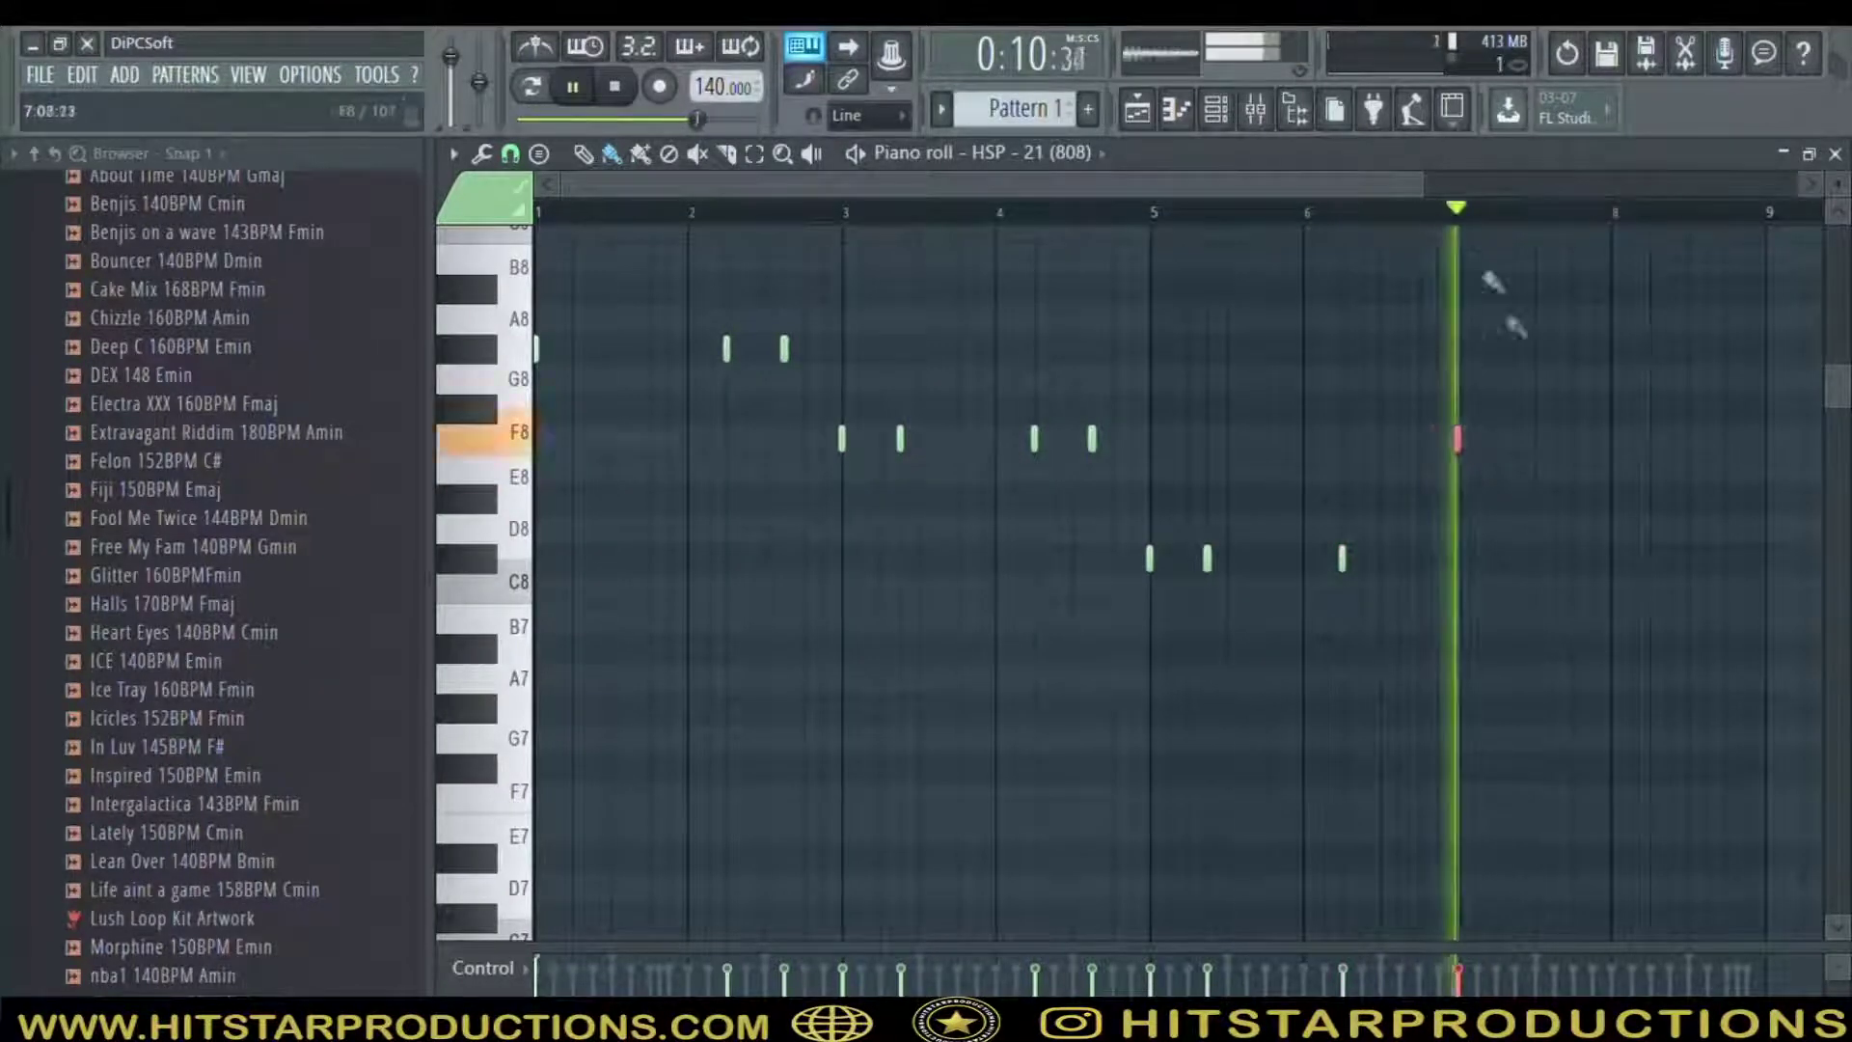
click(1506, 439)
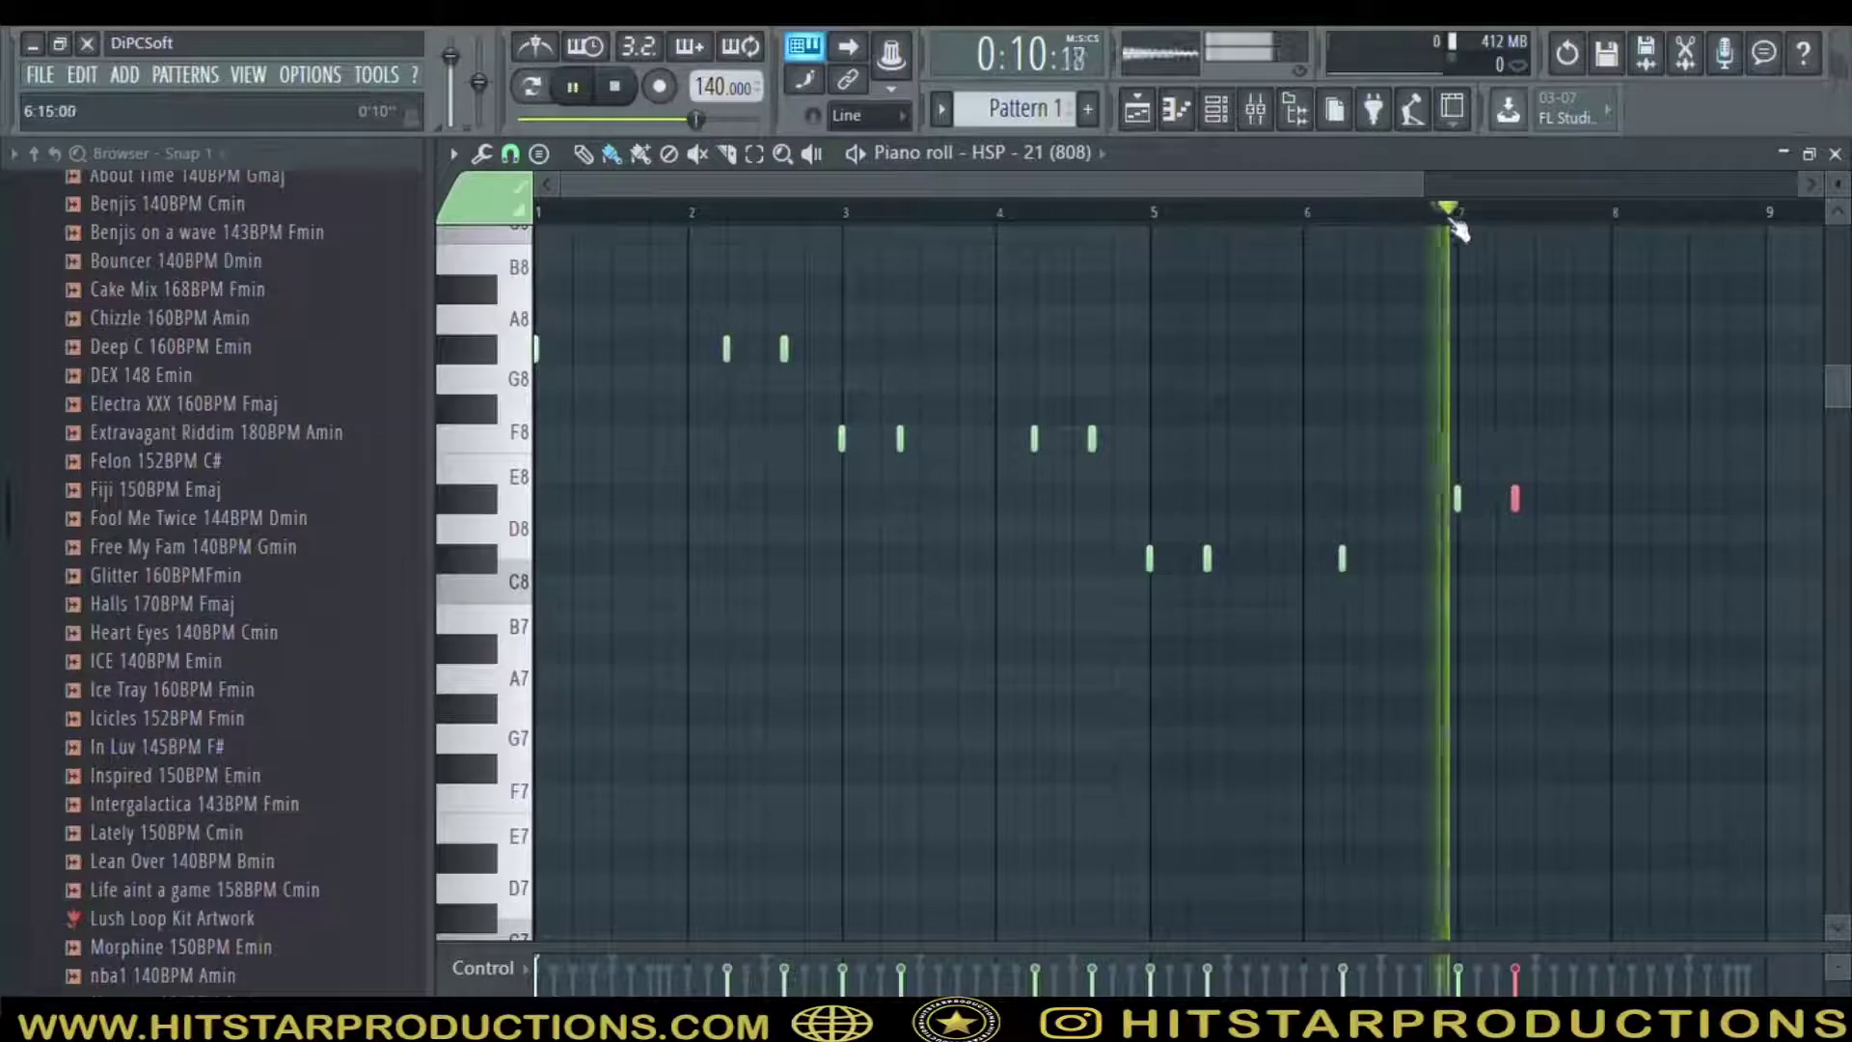
click(1650, 502)
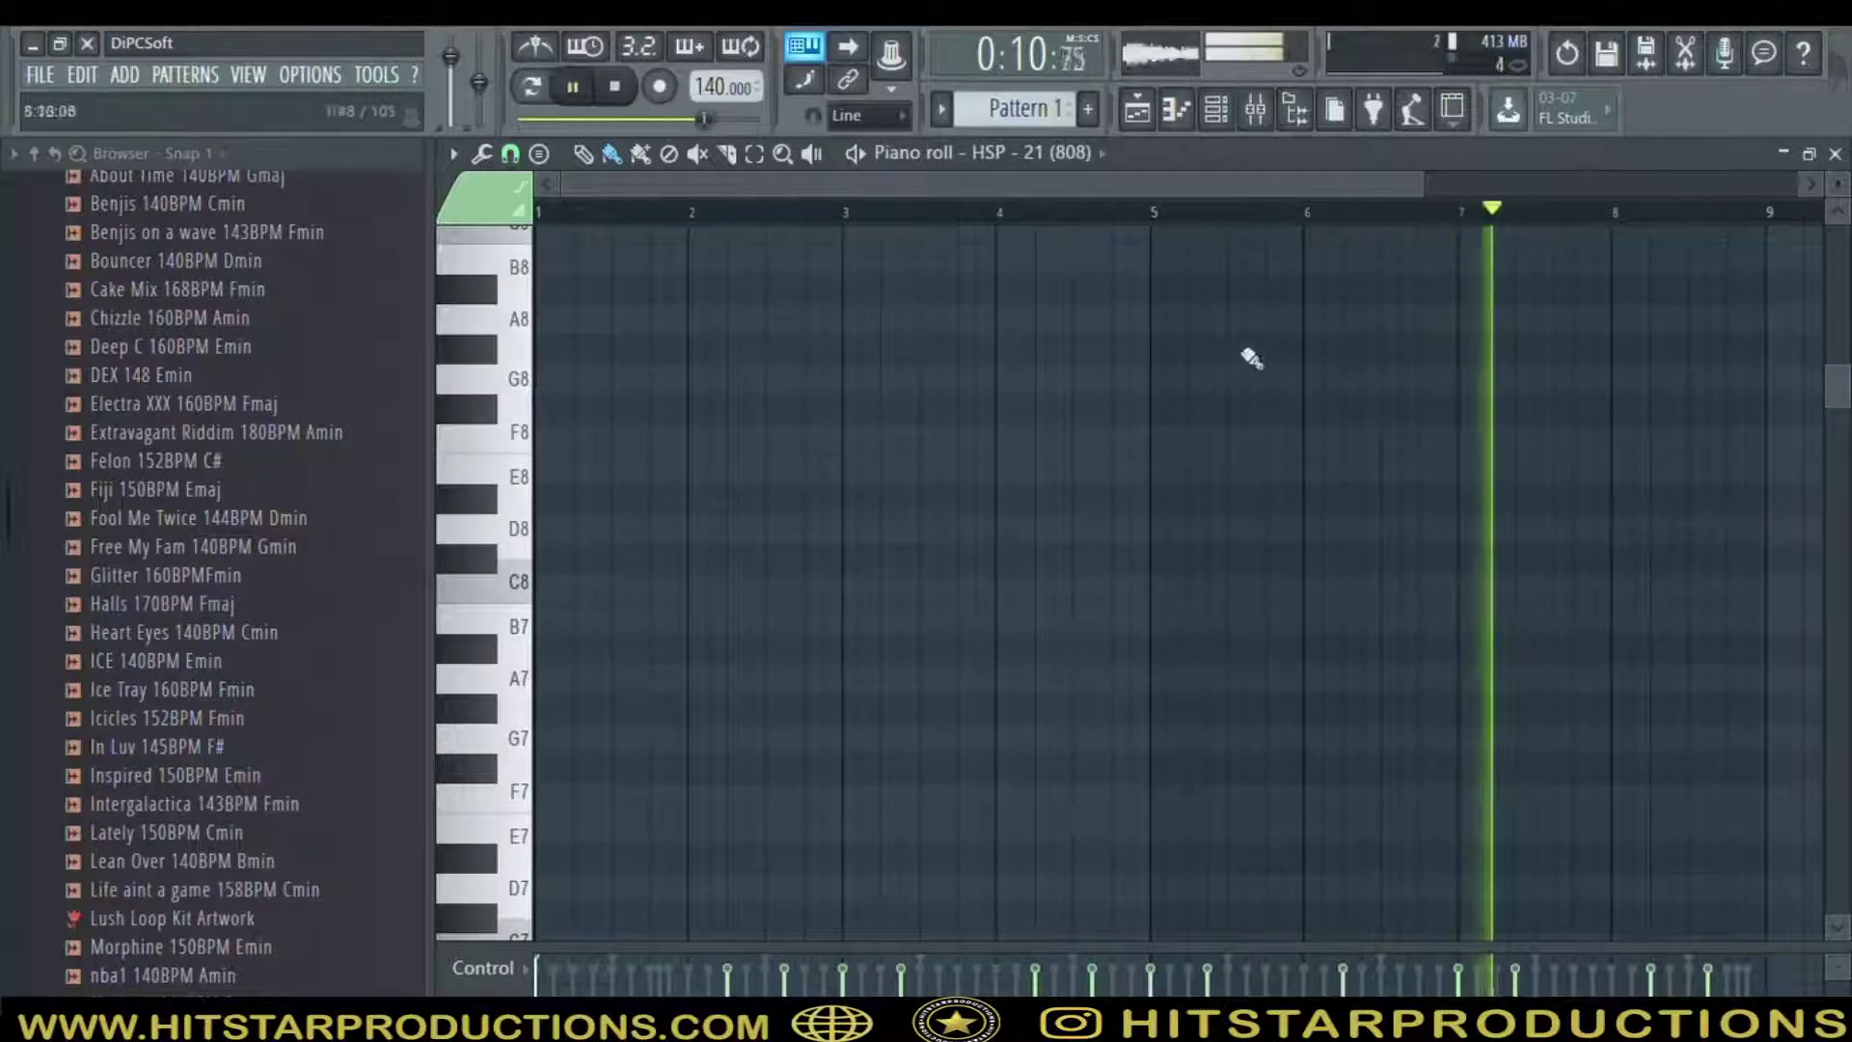
Transpose the whole 808 line down four octaves so it starts on G#4, listening along during playback
scroll(641, 302, down, 5)
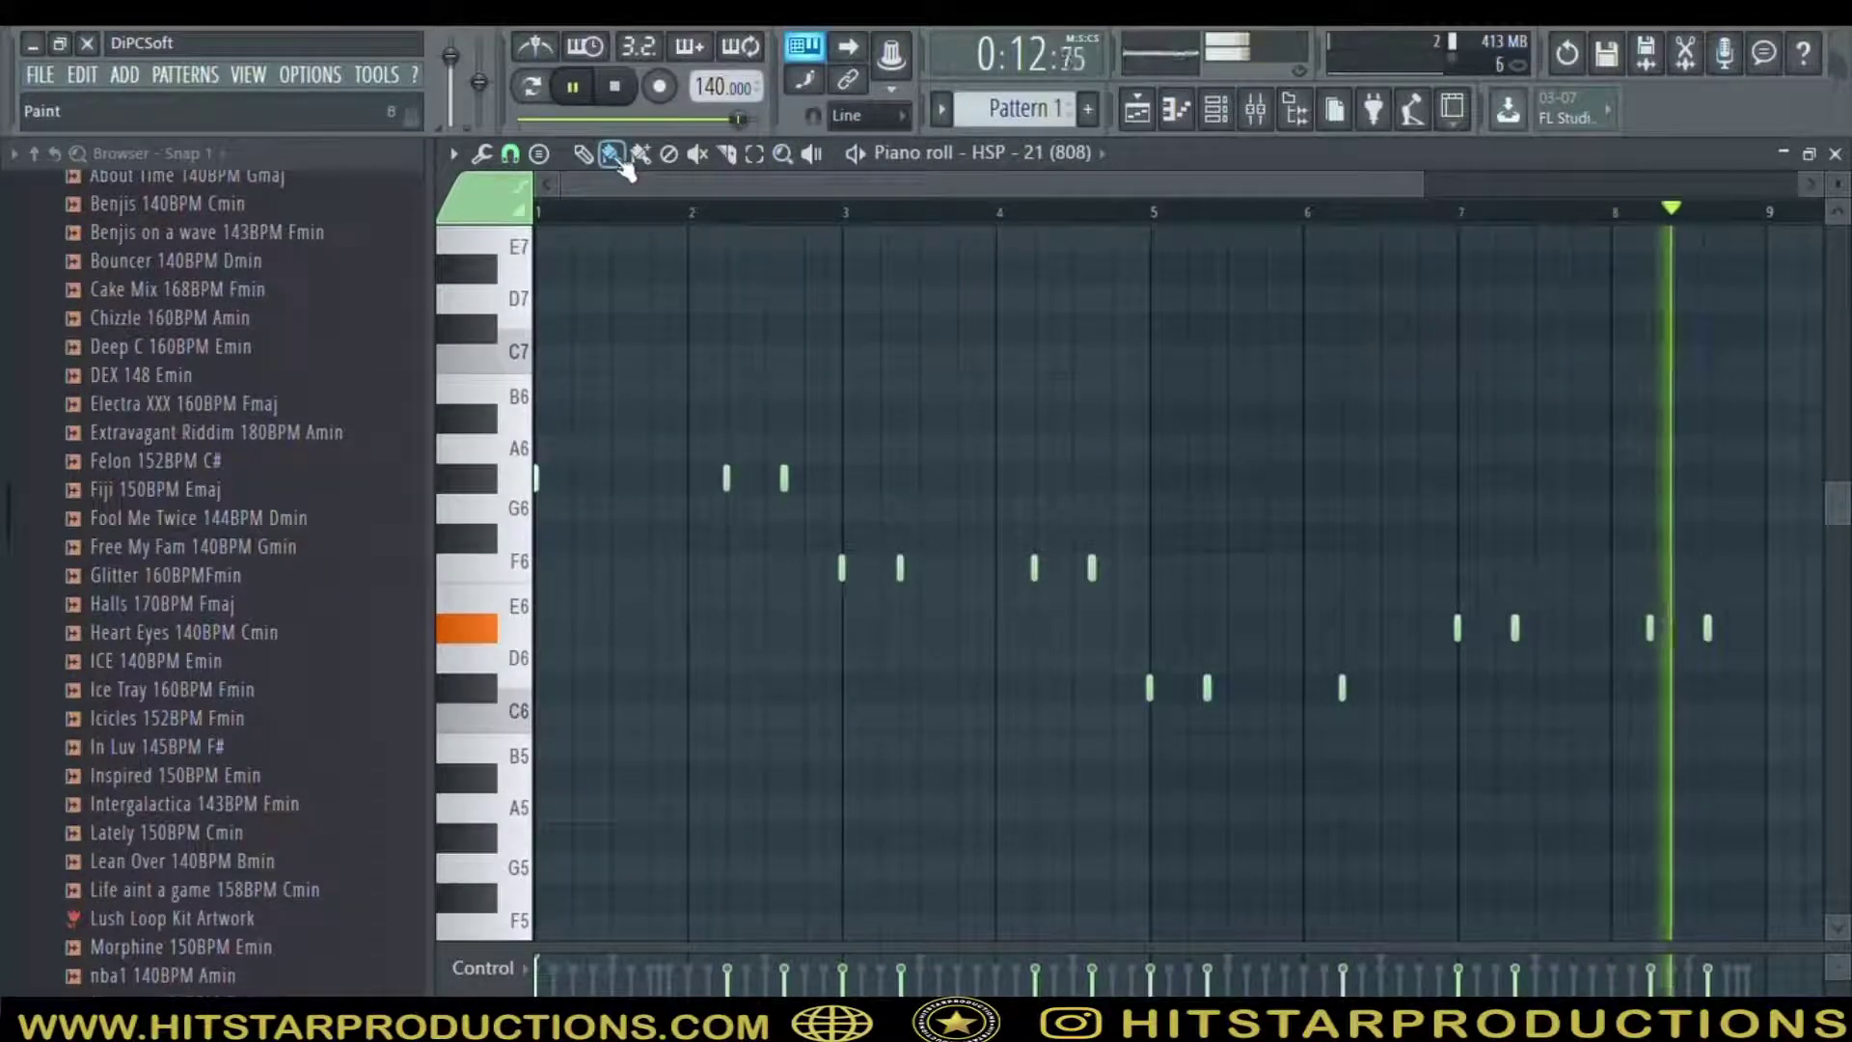
key(ctrl+Down)
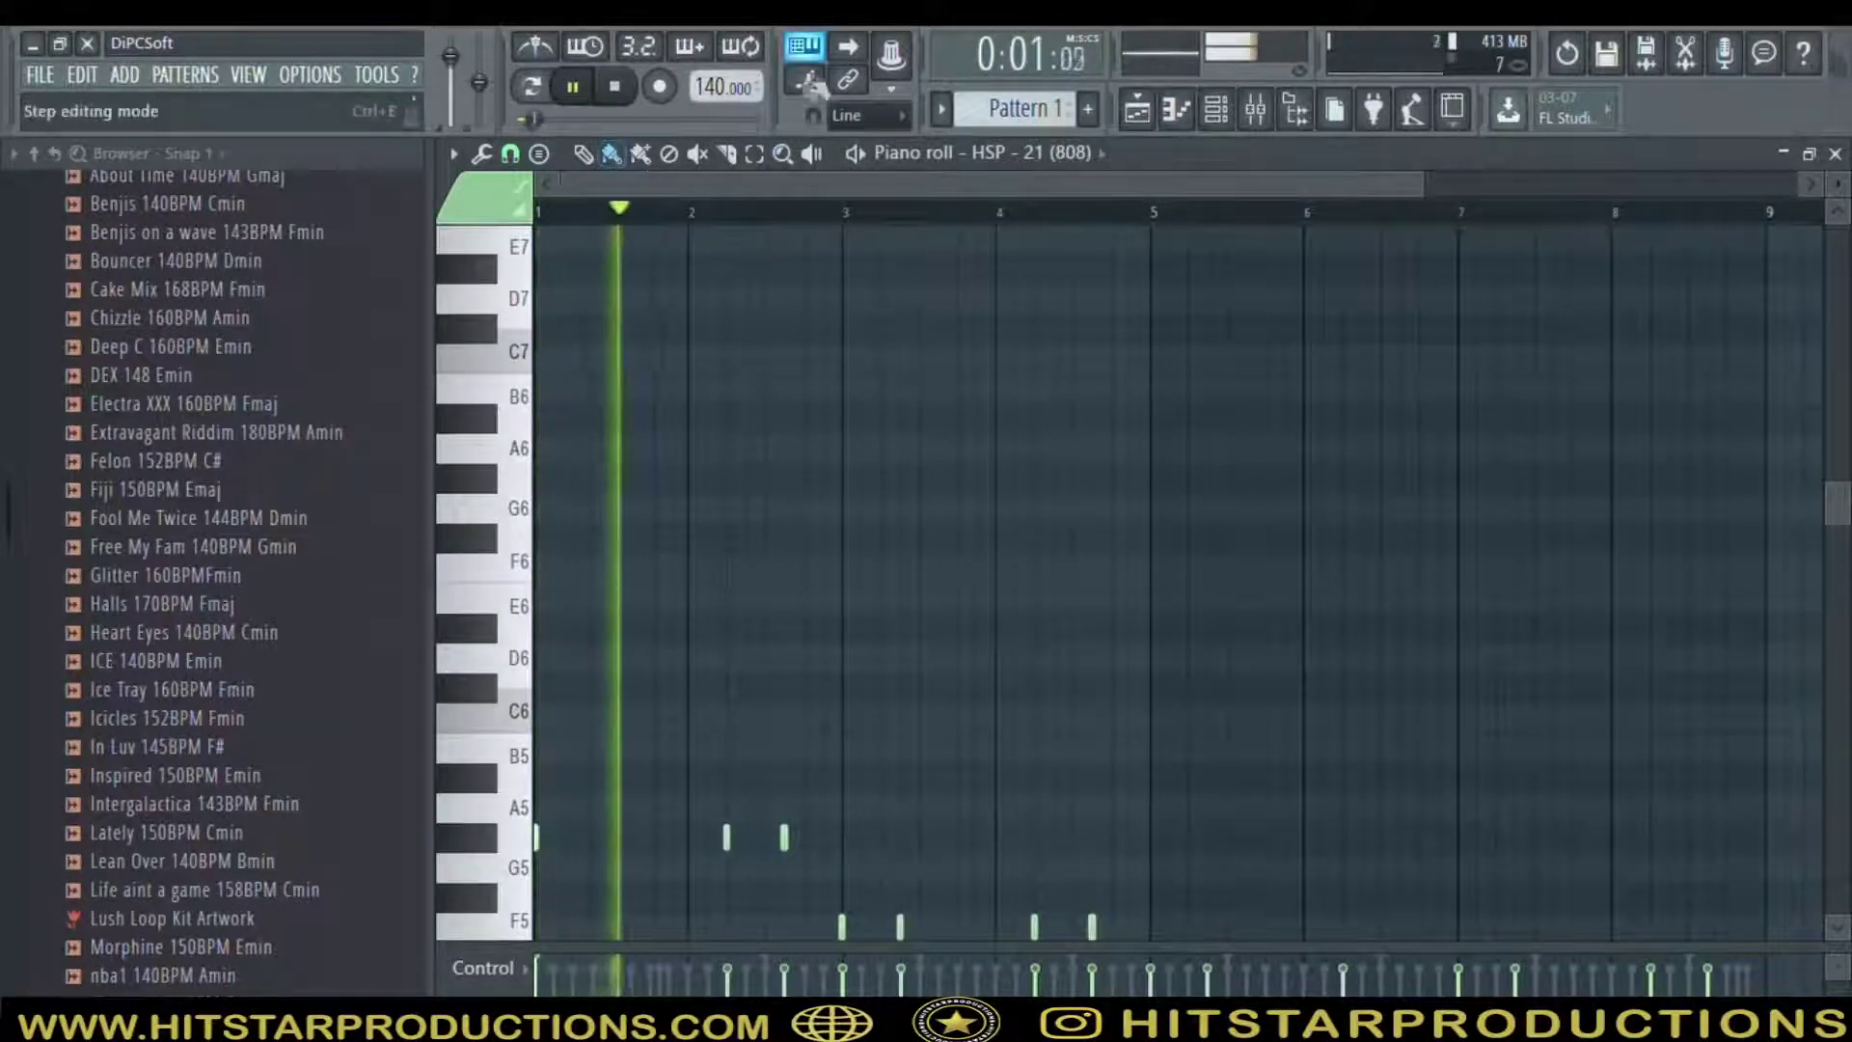
scroll(579, 571, down, 3)
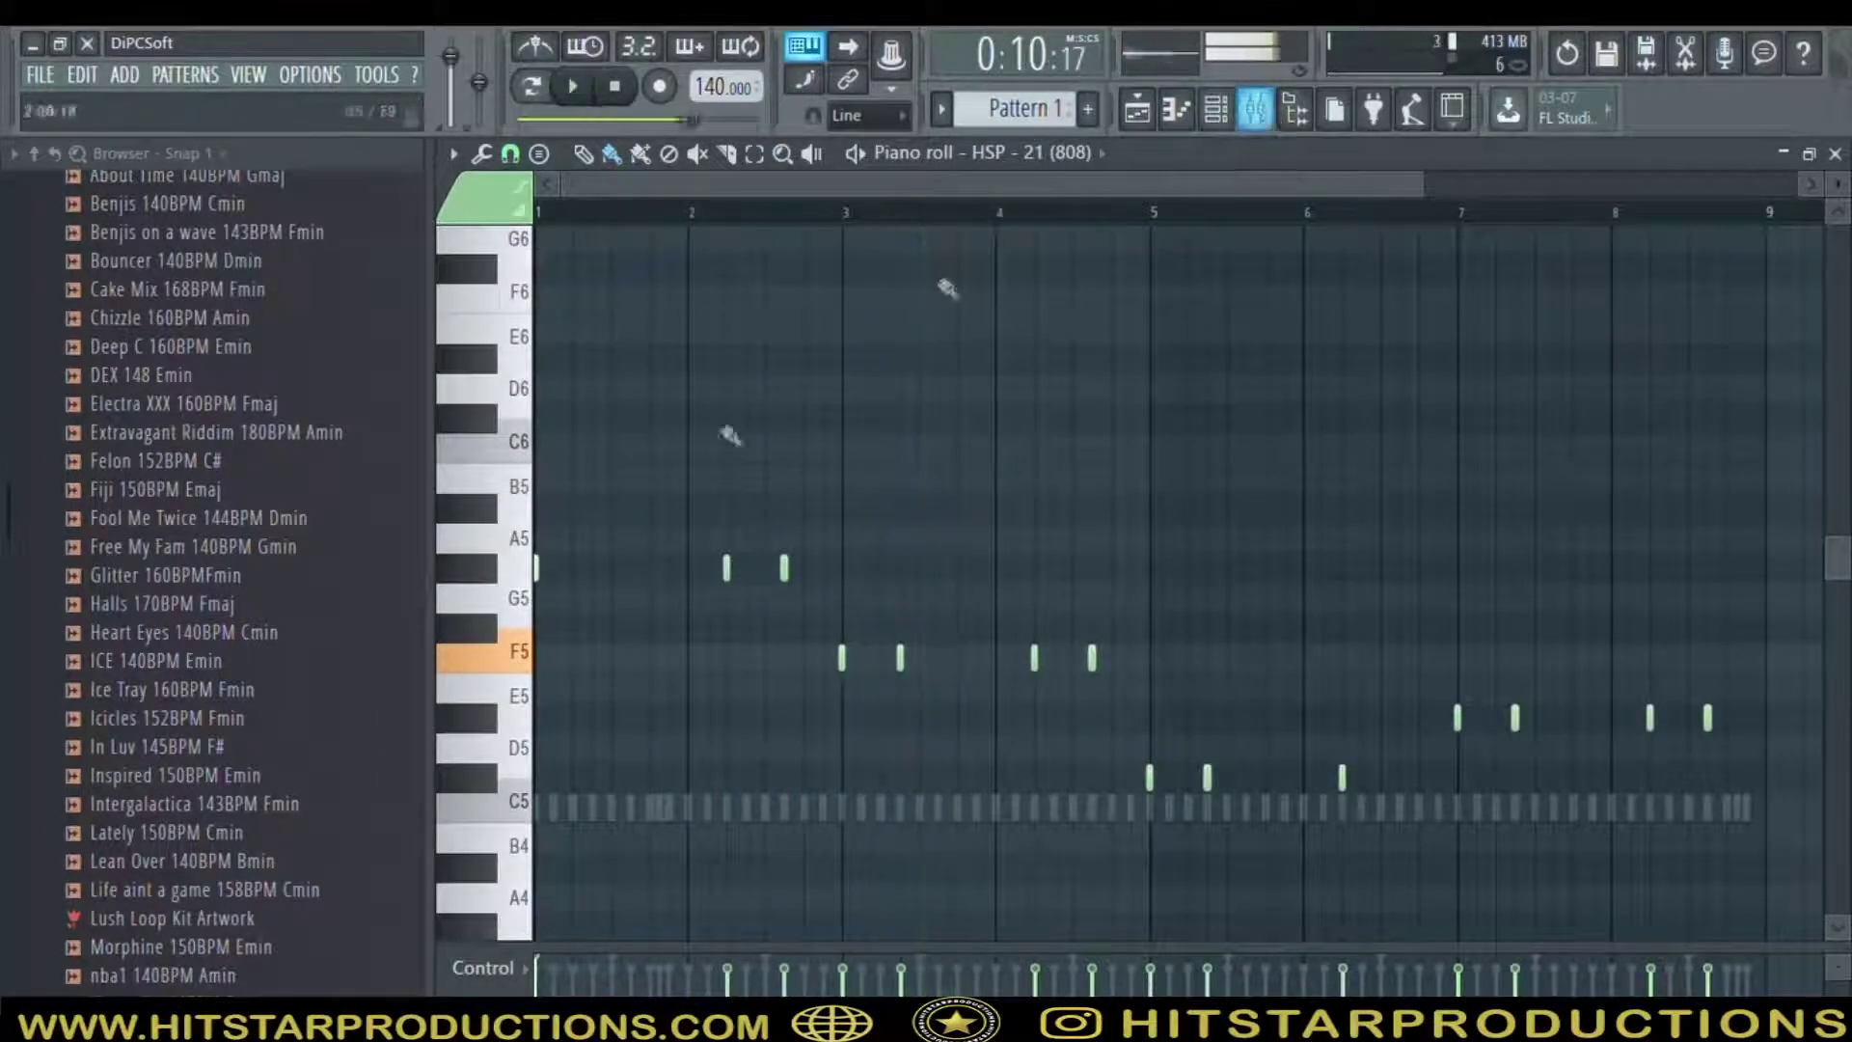
key(ctrl+Down)
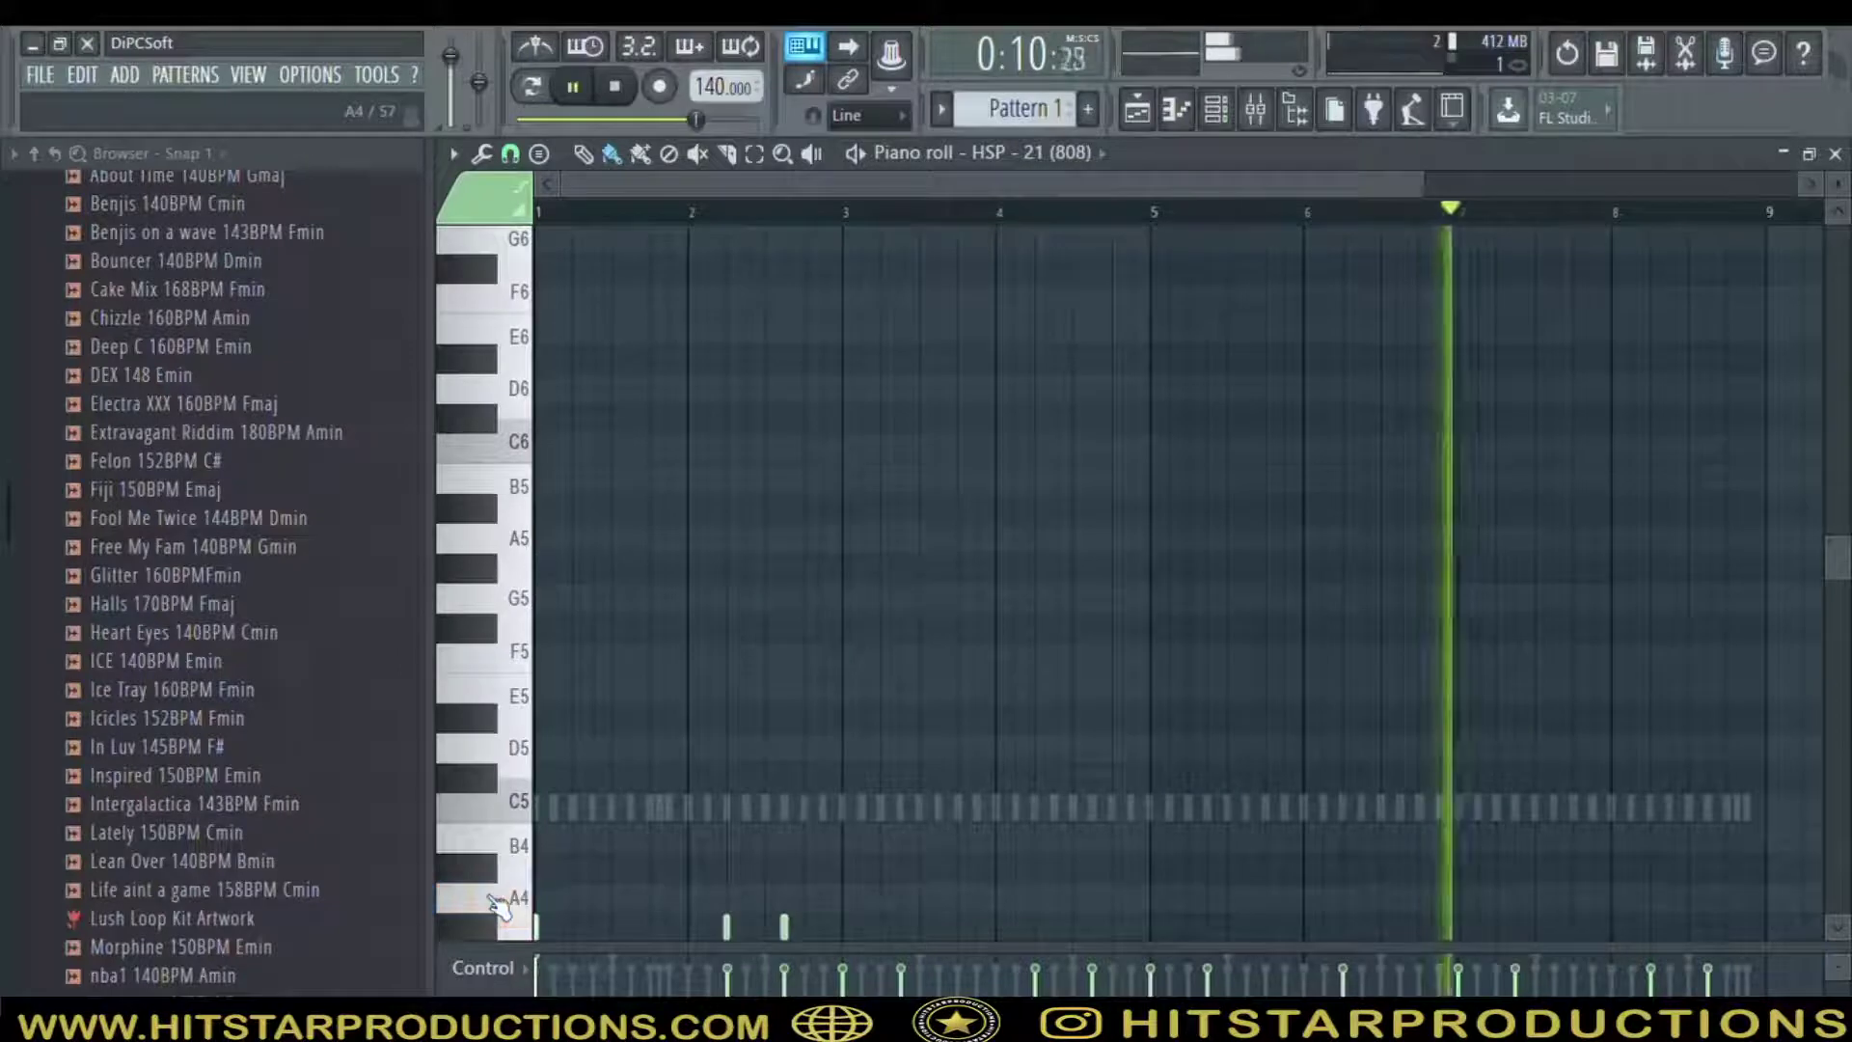
scroll(714, 386, down, 4)
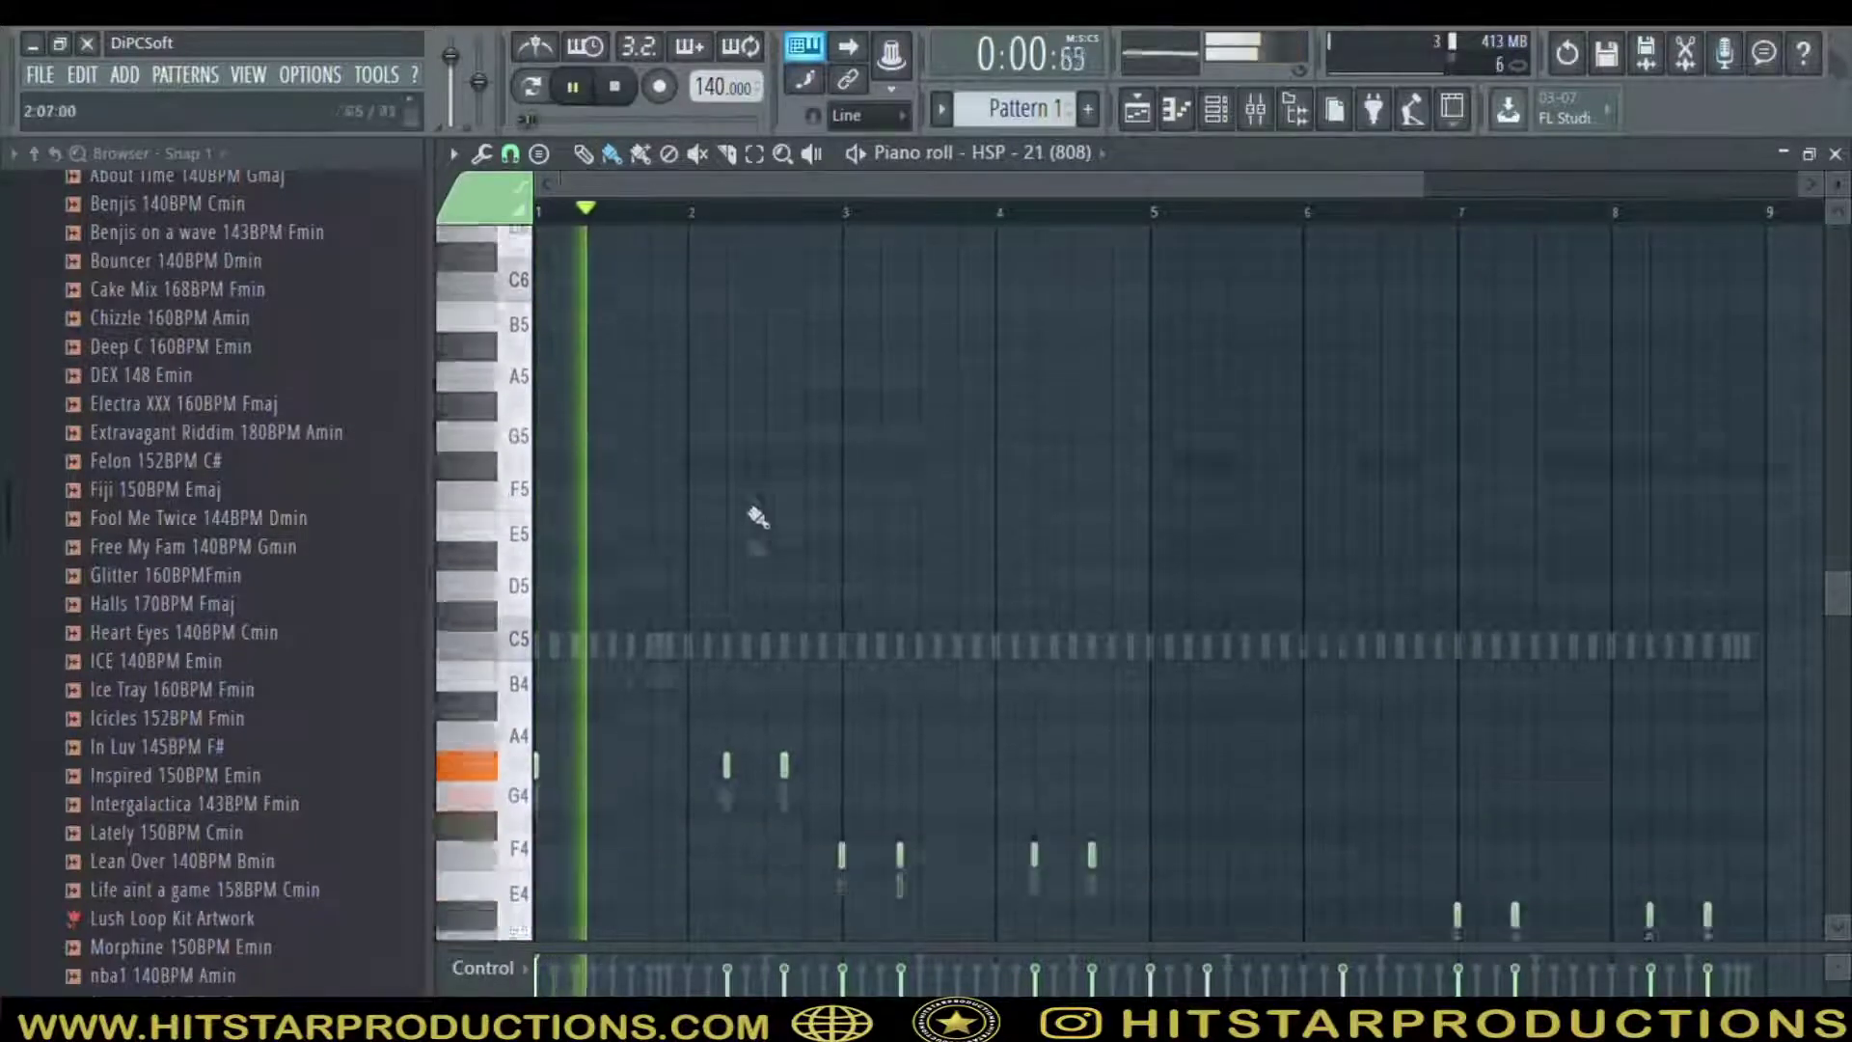
Select the 808 notes from bar 3 onward and transpose them up one octave
drag(832, 828, 1737, 934)
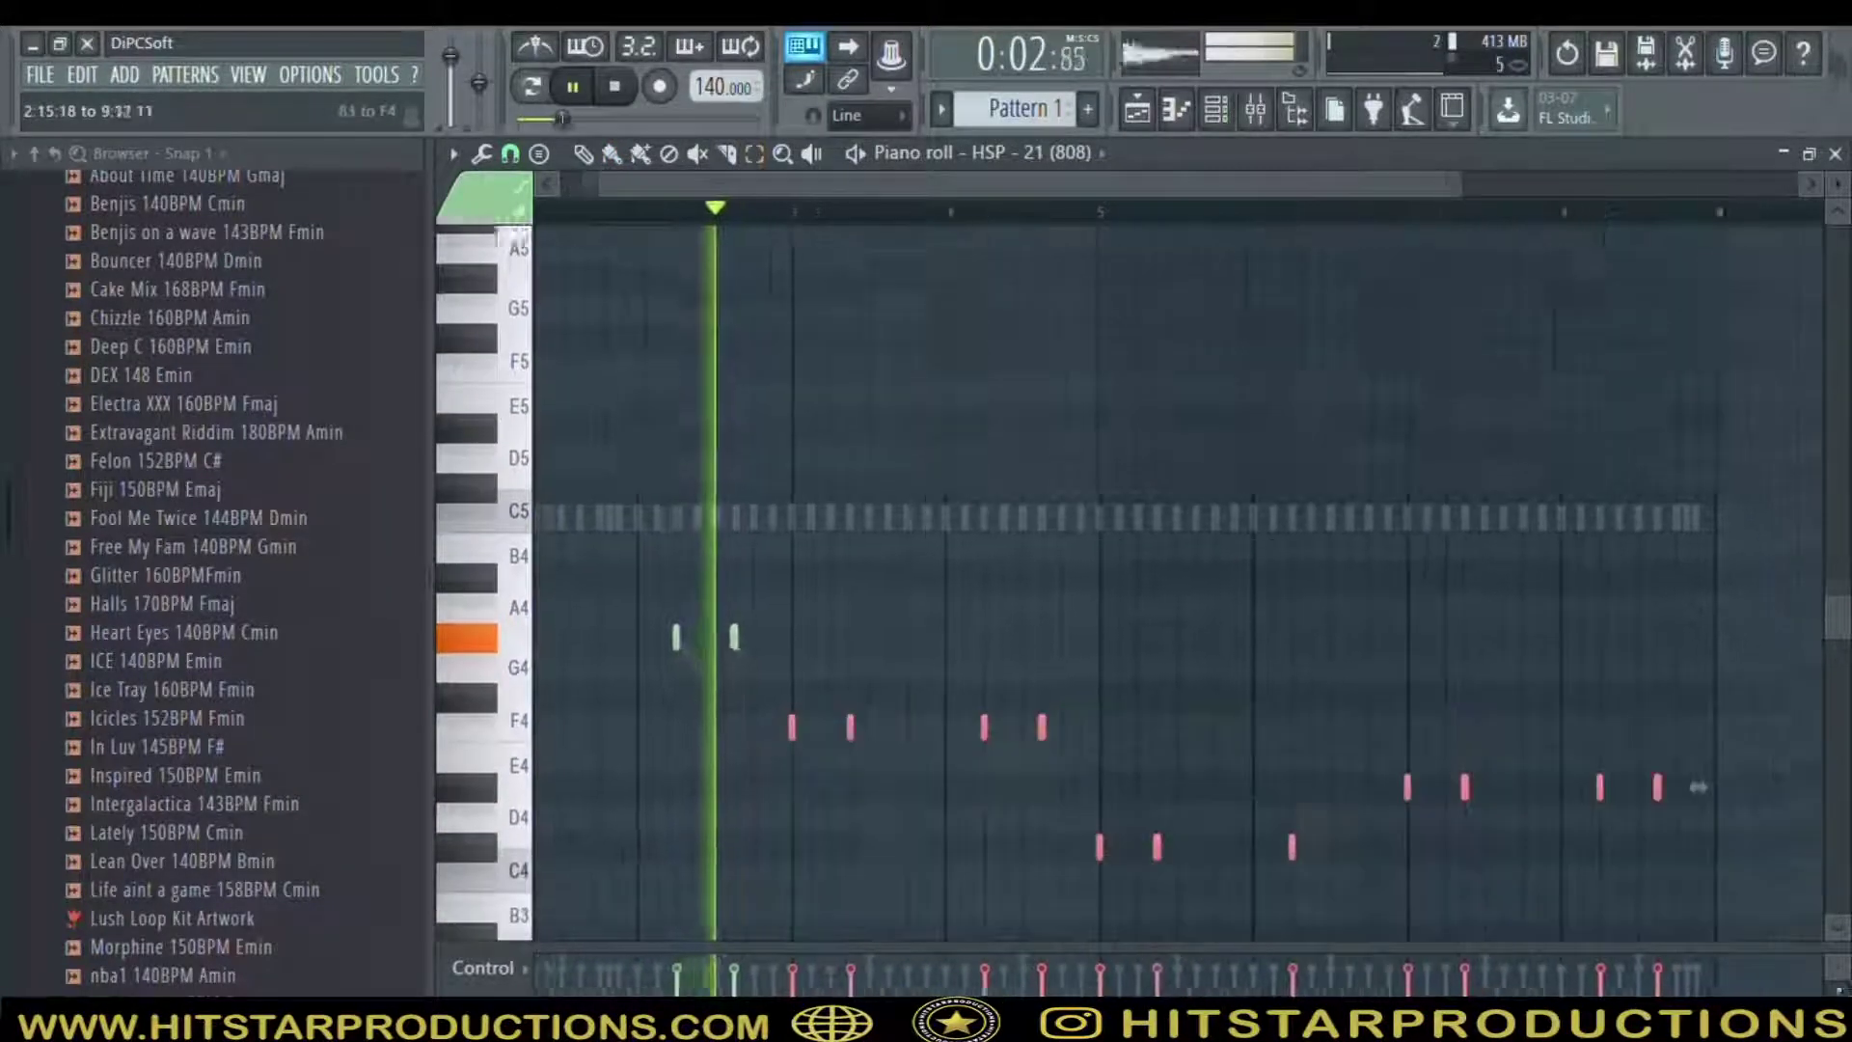
key(ctrl+Up)
click(947, 658)
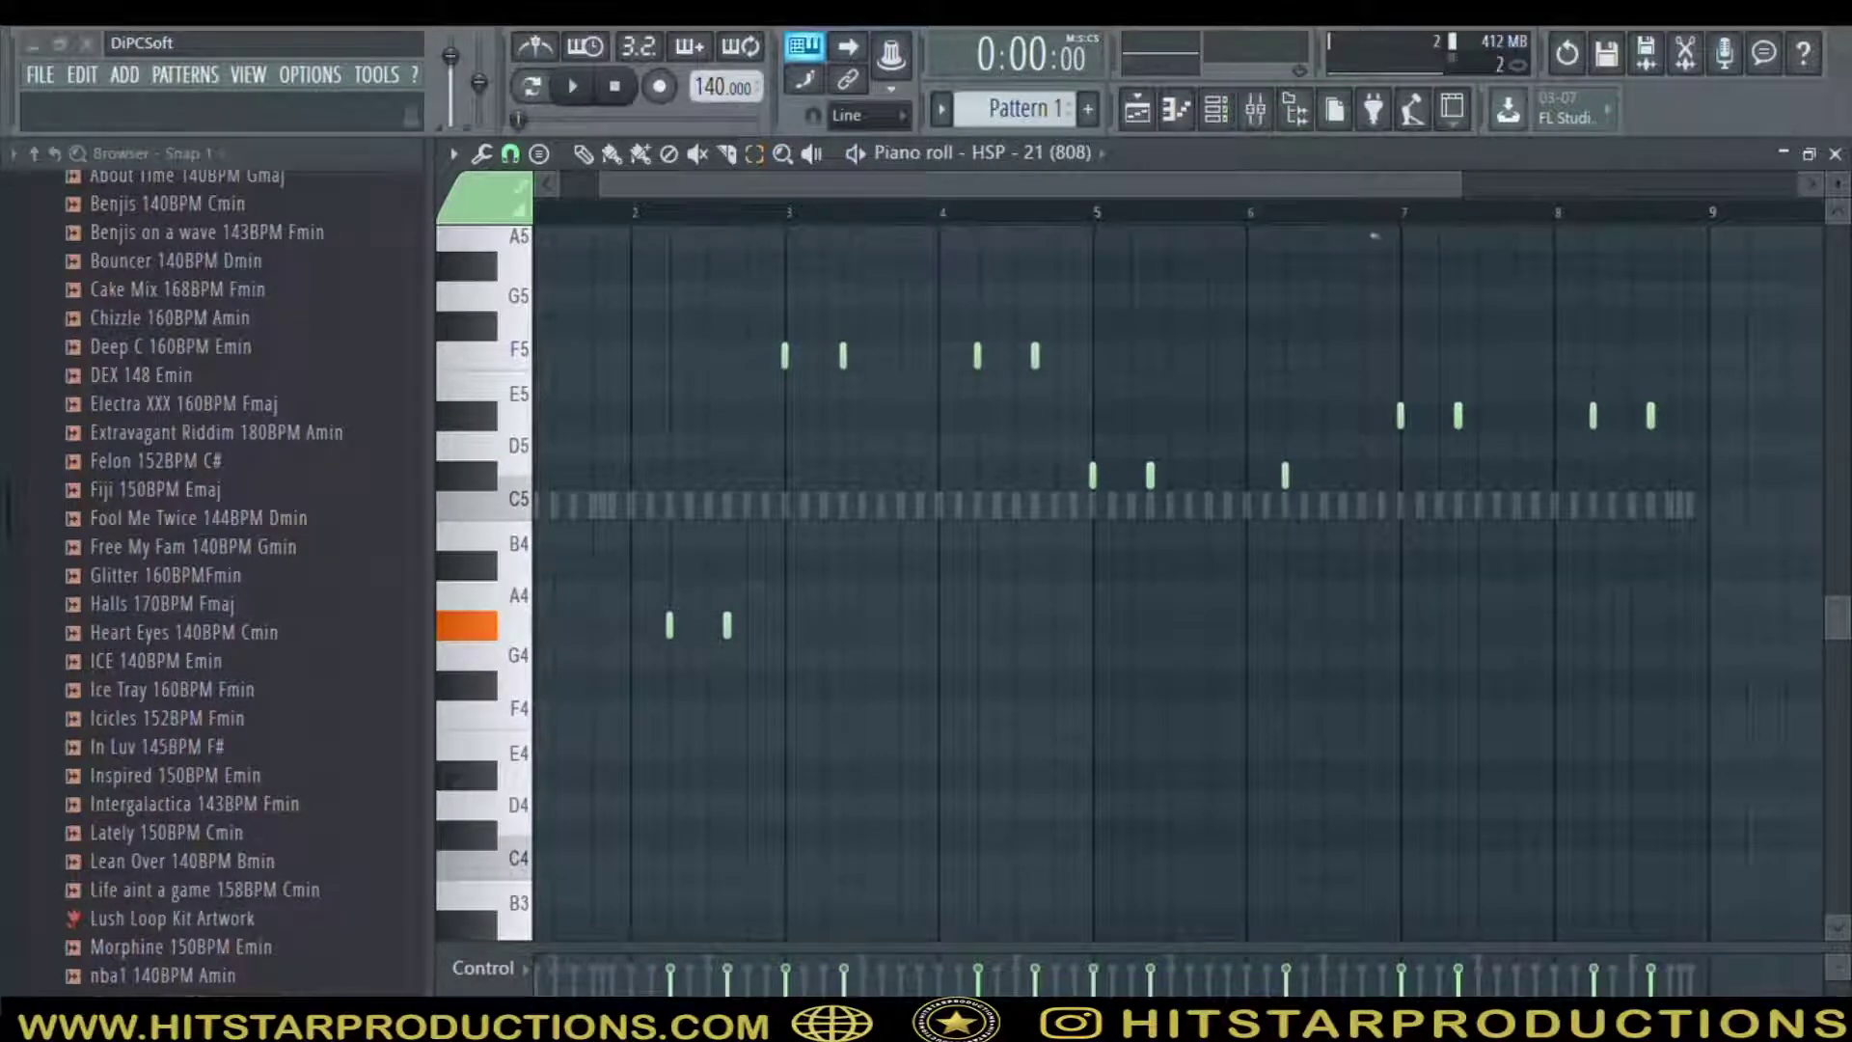
Play the pattern and check the track levels in the mixer and the programmed steps in the channel rack
click(1270, 106)
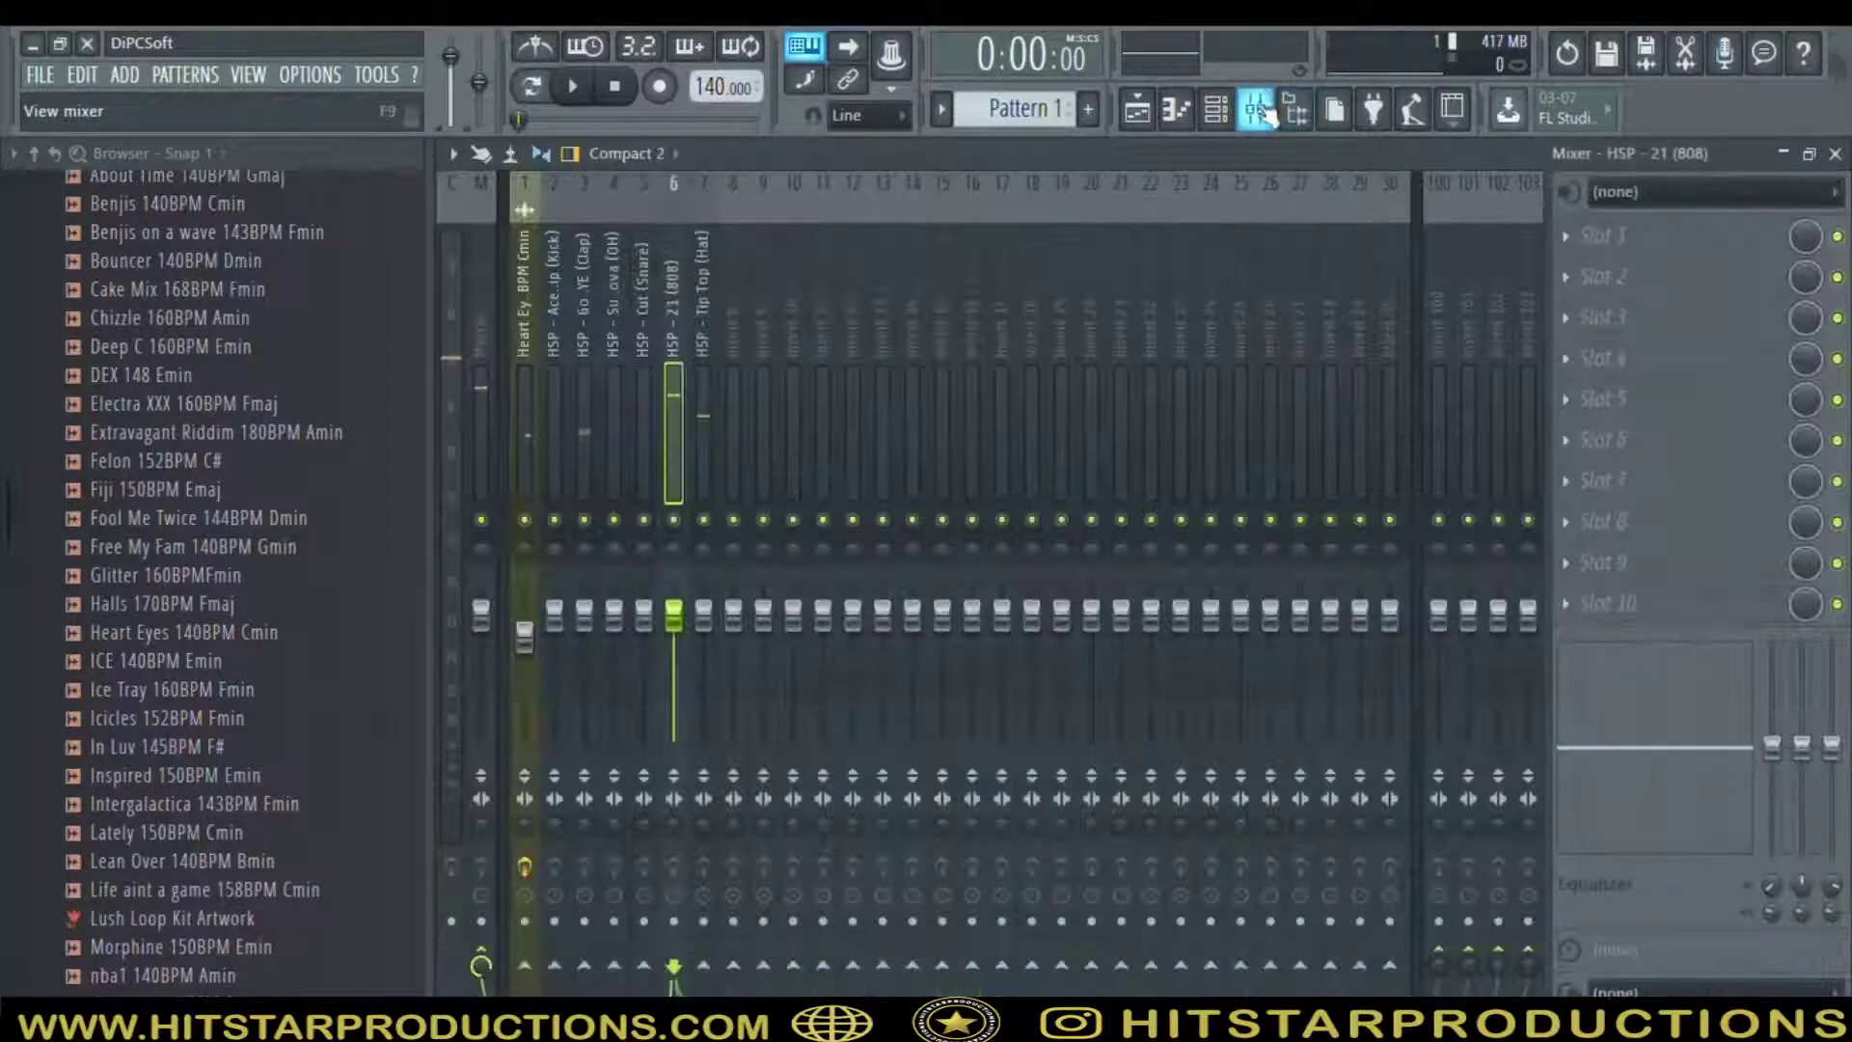
click(1218, 111)
key(space)
click(1218, 111)
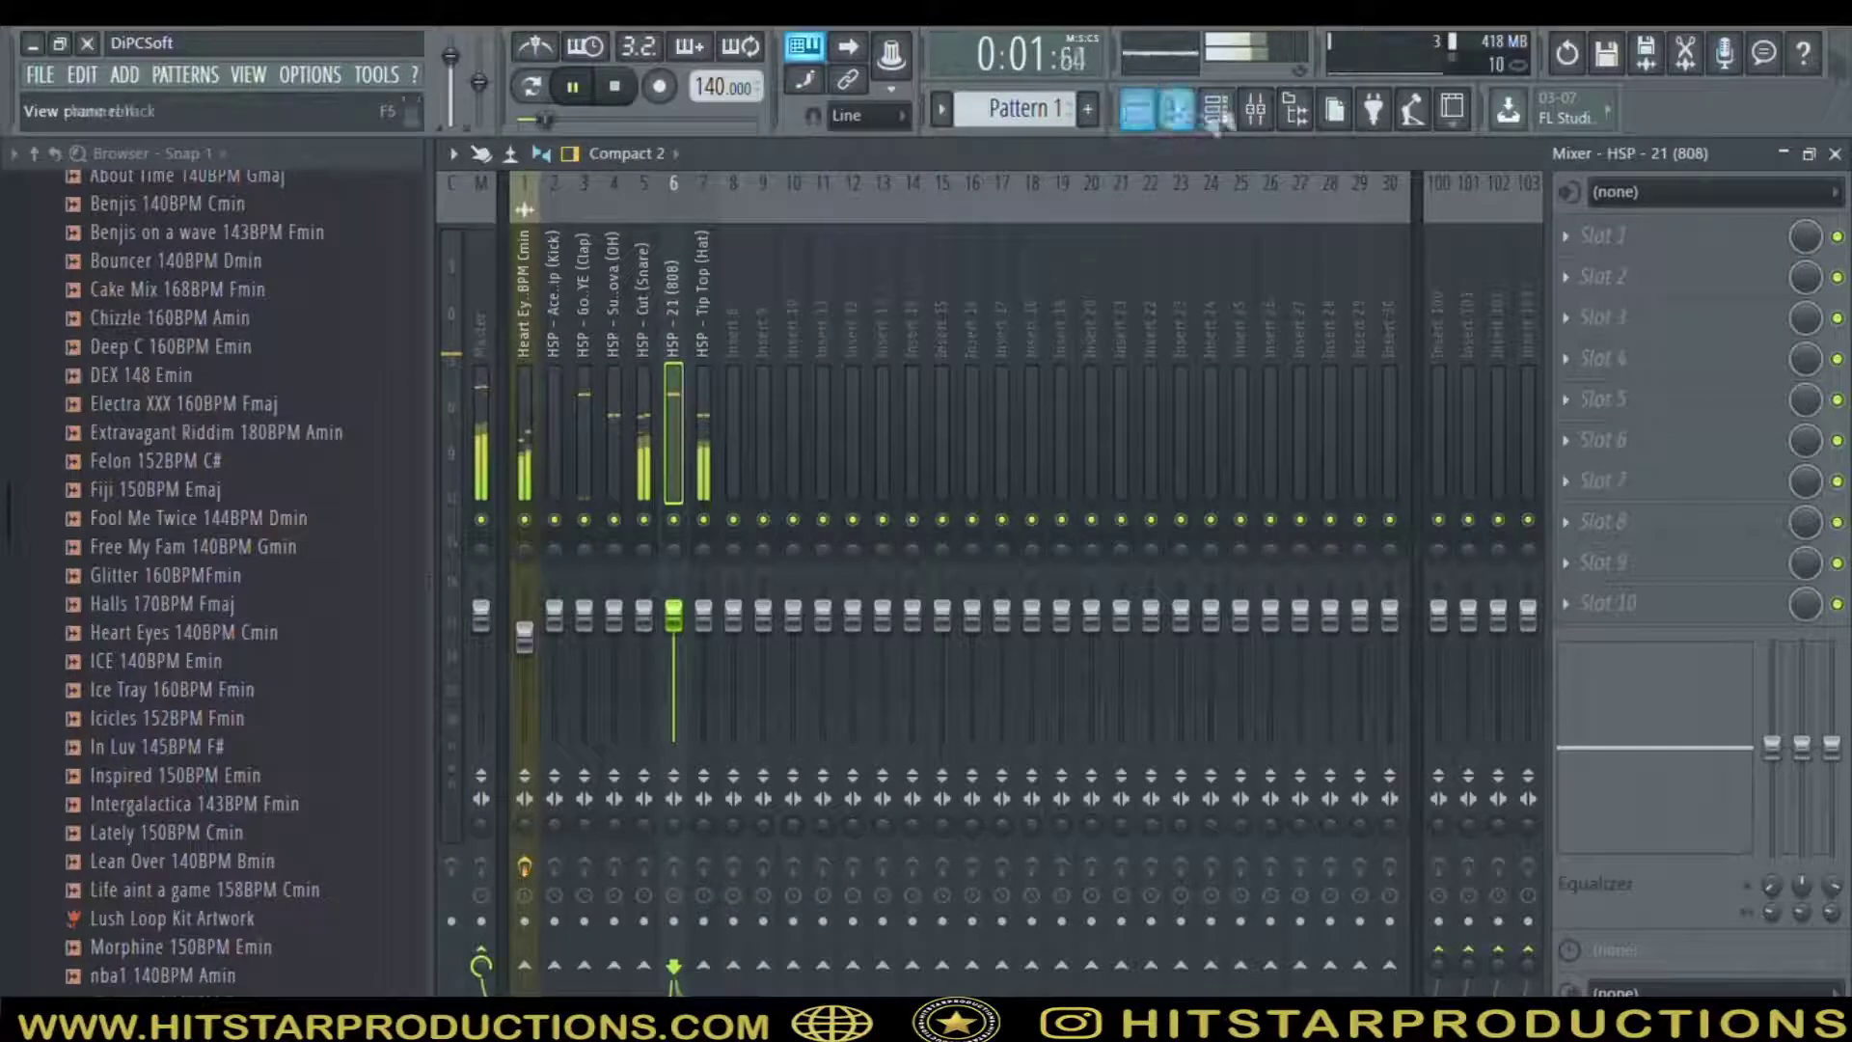
click(1215, 111)
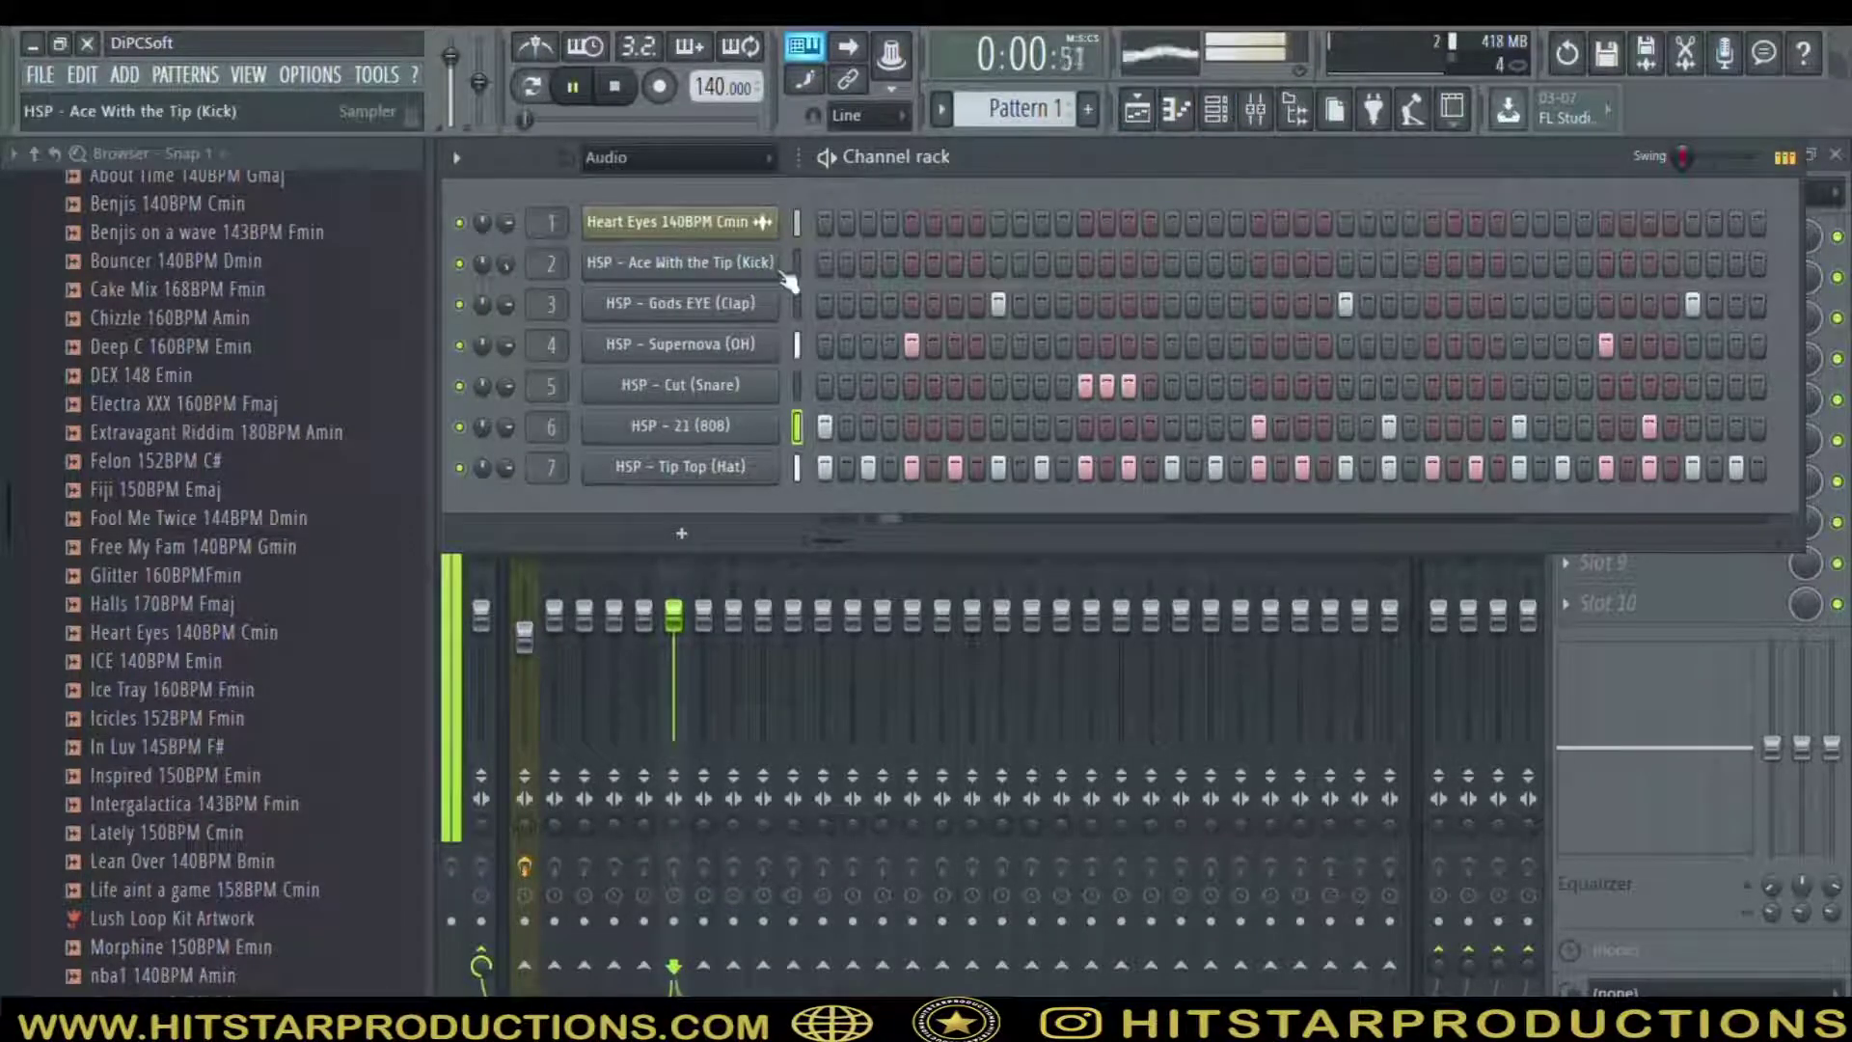
click(1258, 113)
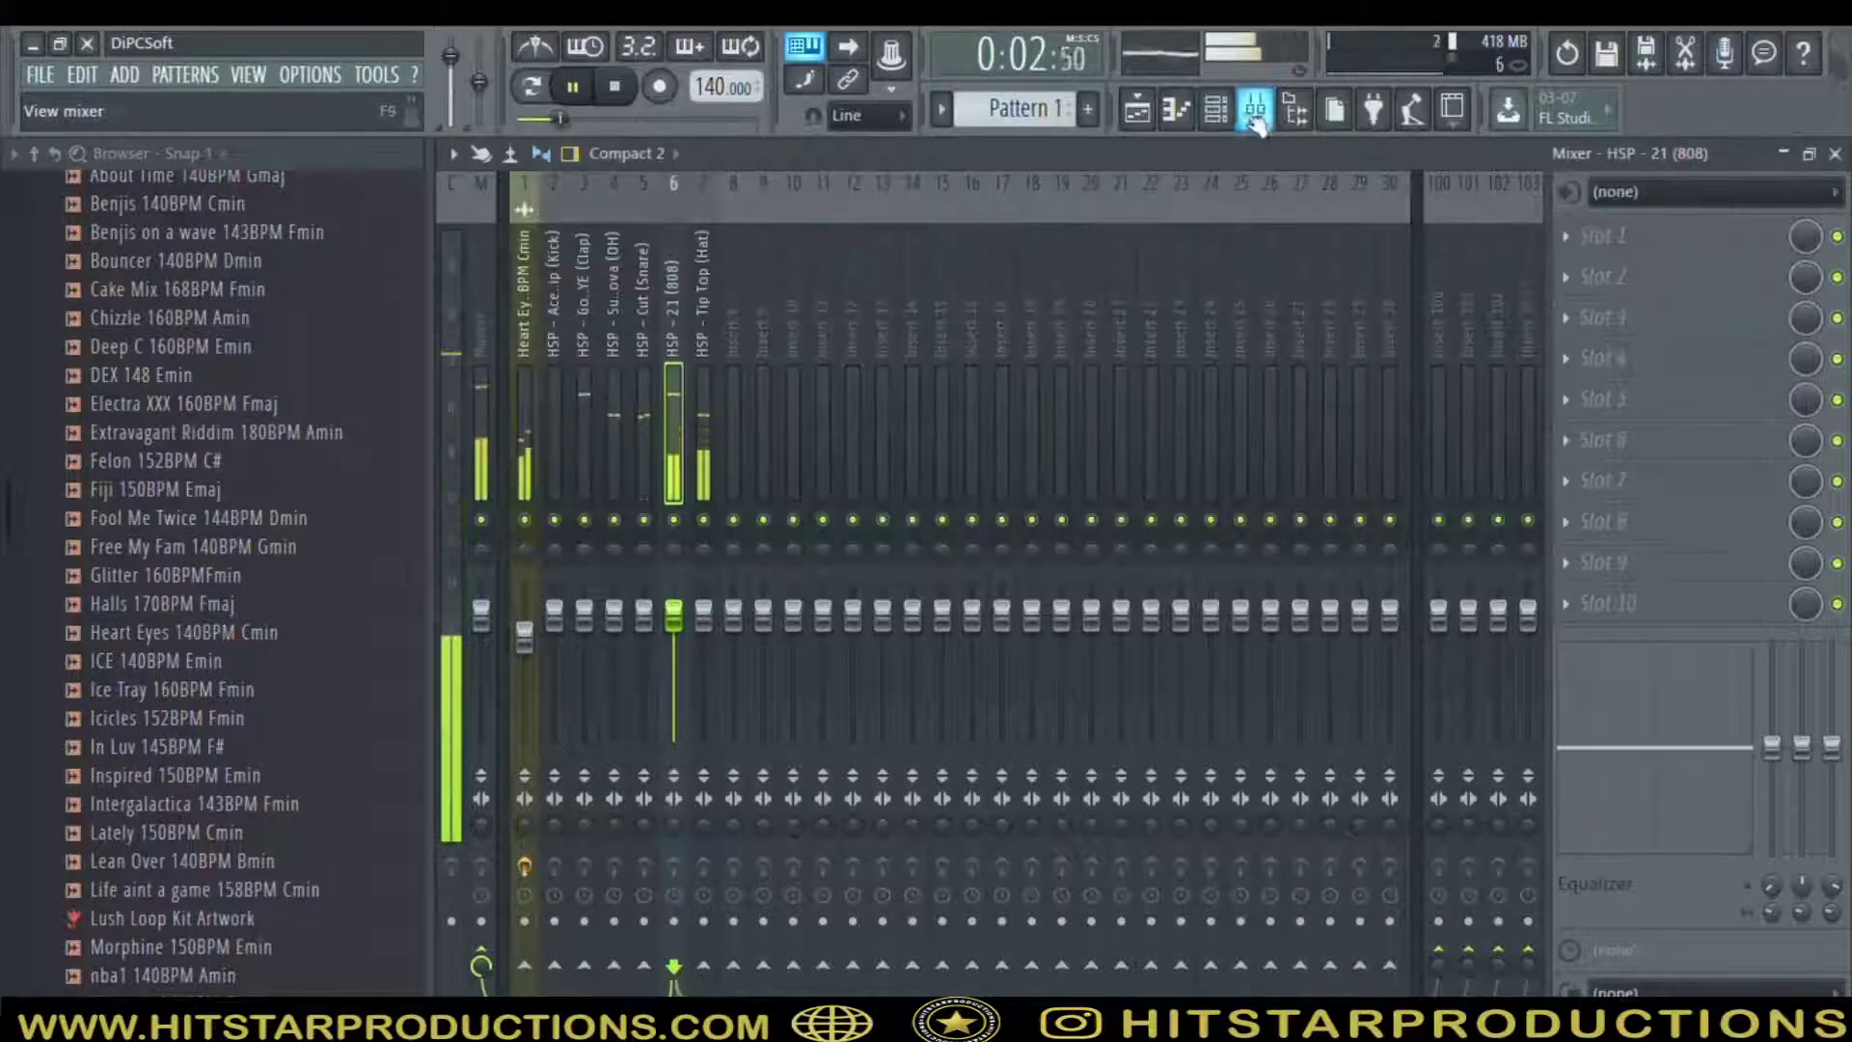
click(1234, 110)
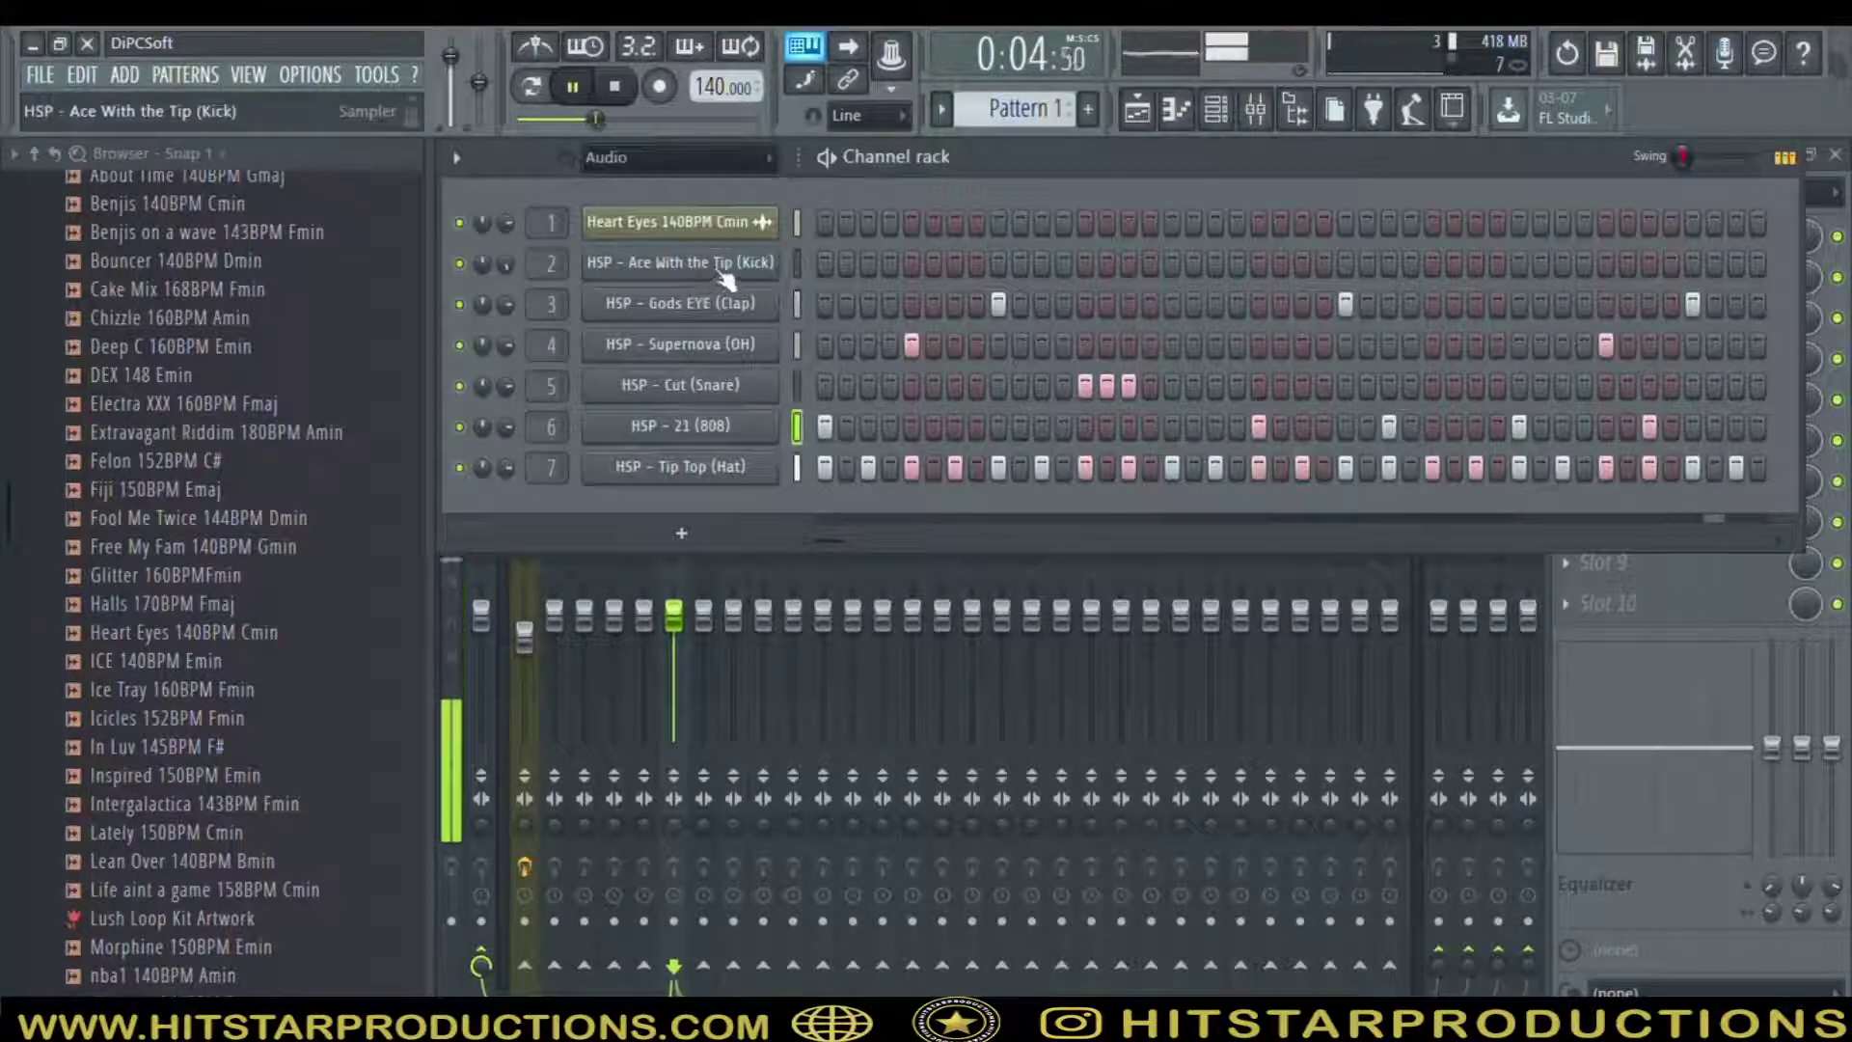
In the kick's piano roll, add C5 notes on step 1 of bar 1, steps 5 and 11 of bar 2, and steps 1 and 7 of bar 3
key(F7)
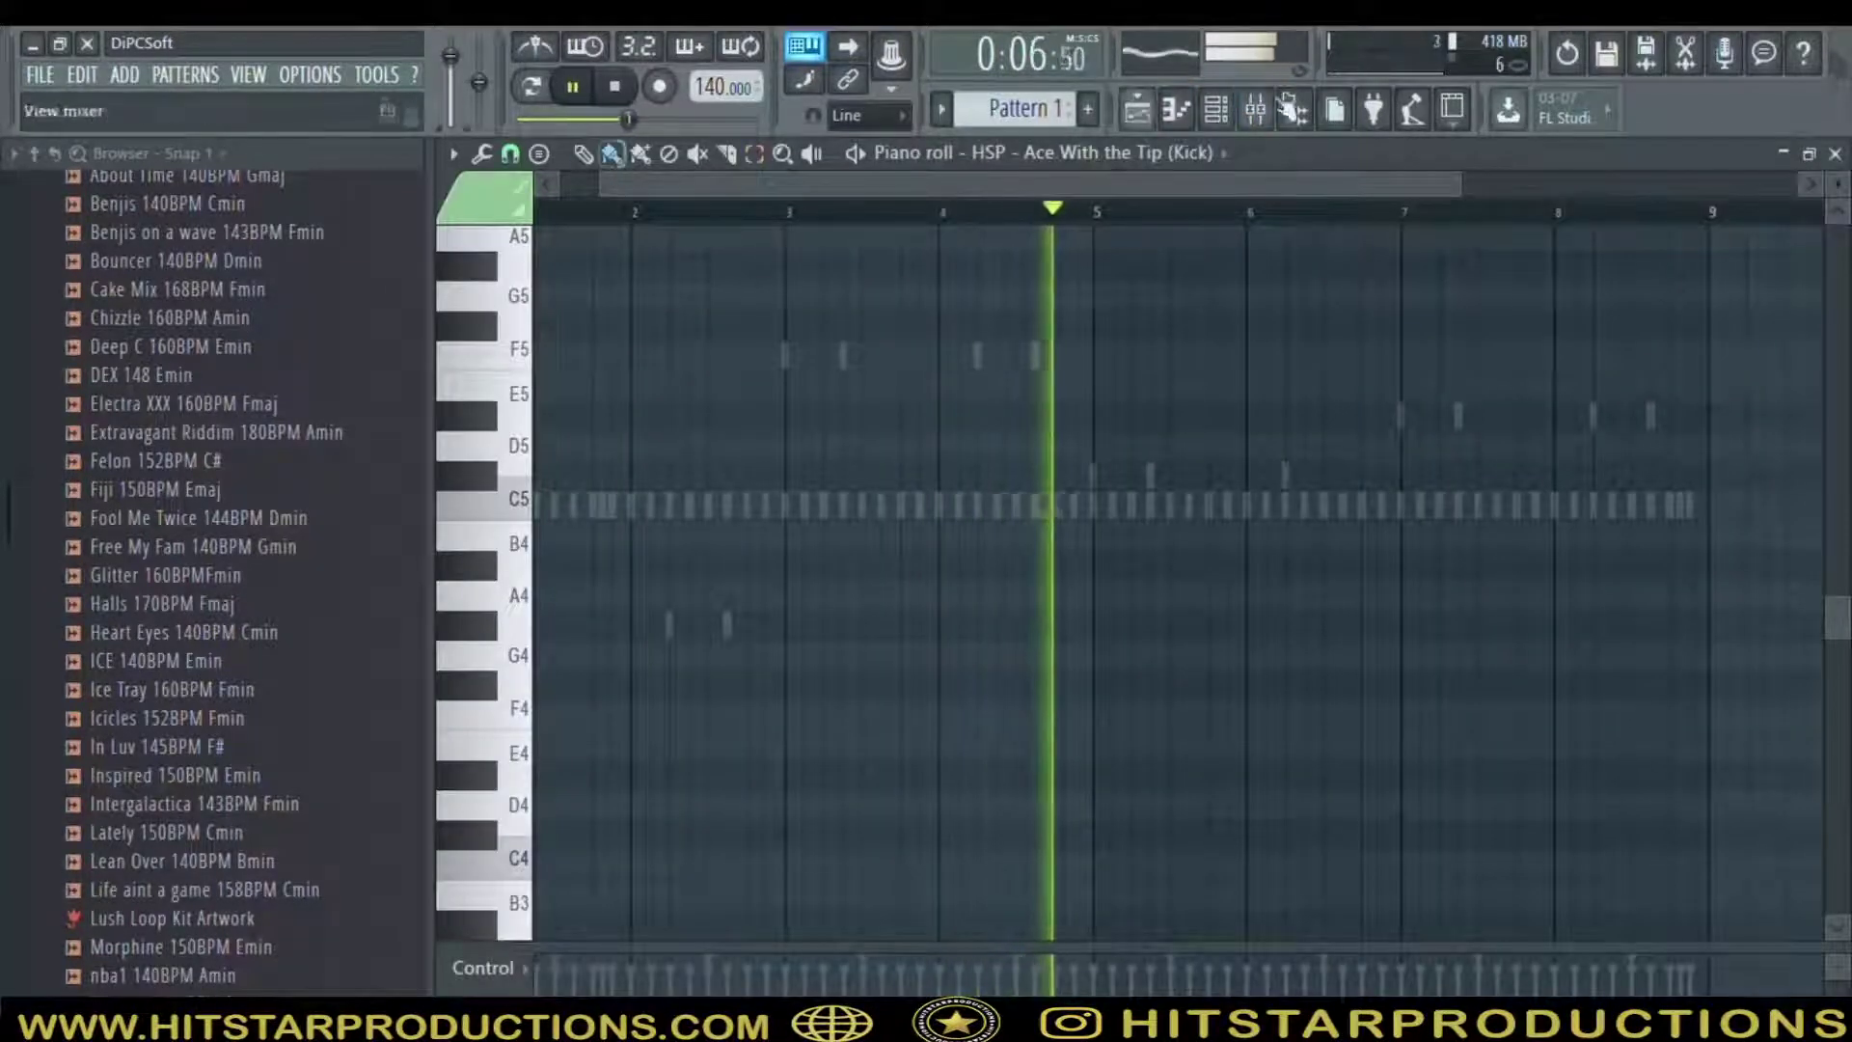
click(1208, 114)
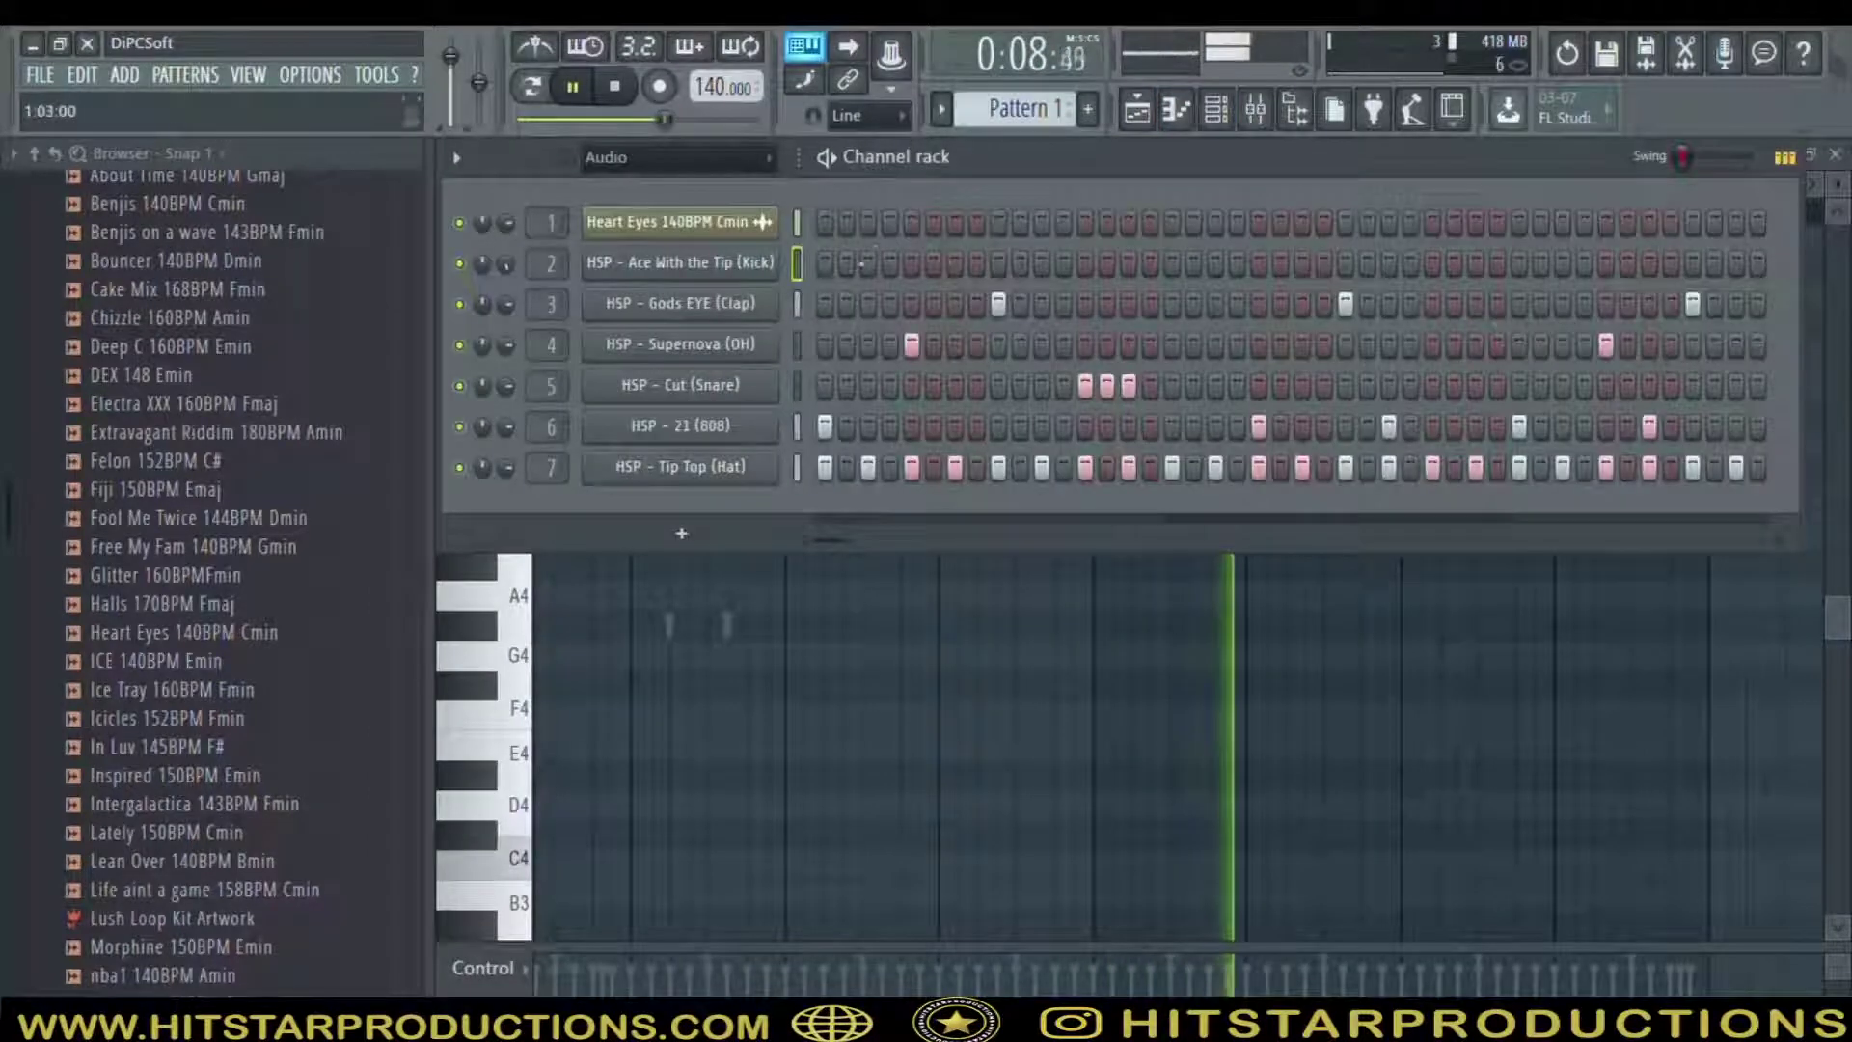
key(F7)
key(F7)
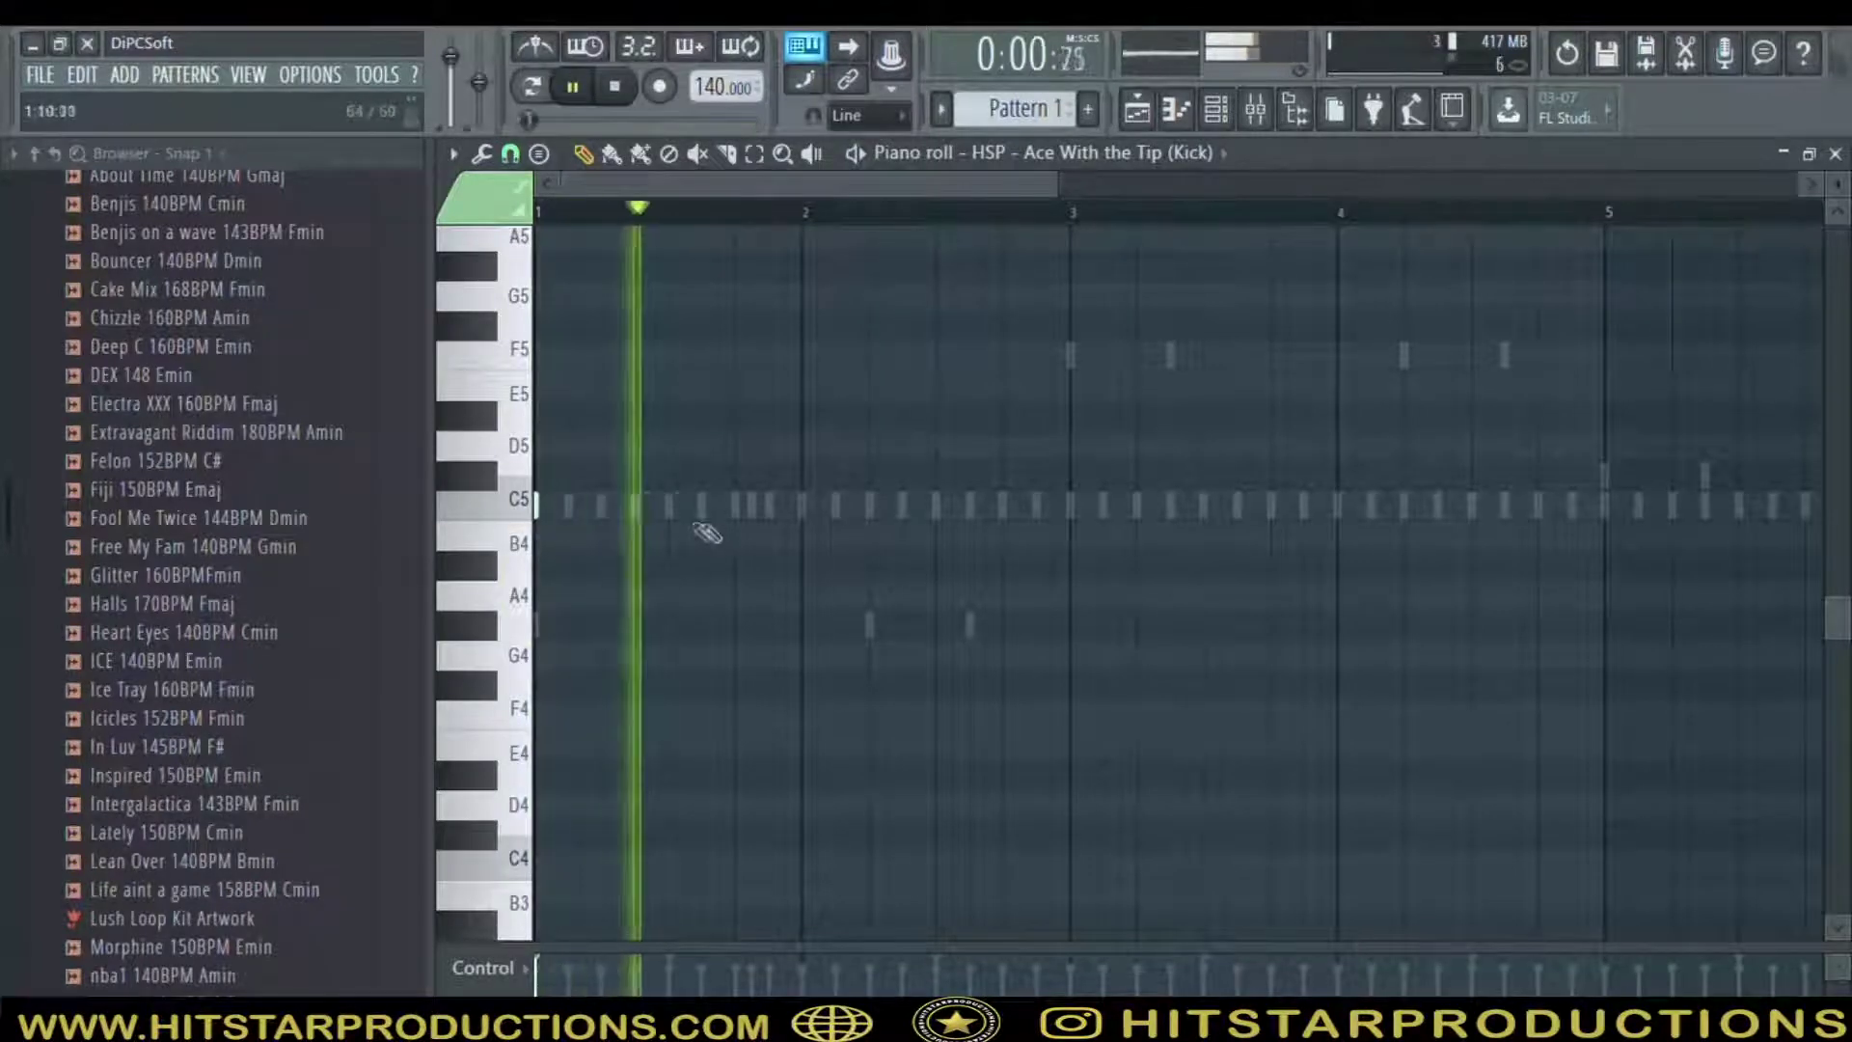
click(869, 506)
click(970, 506)
click(1070, 505)
click(1170, 506)
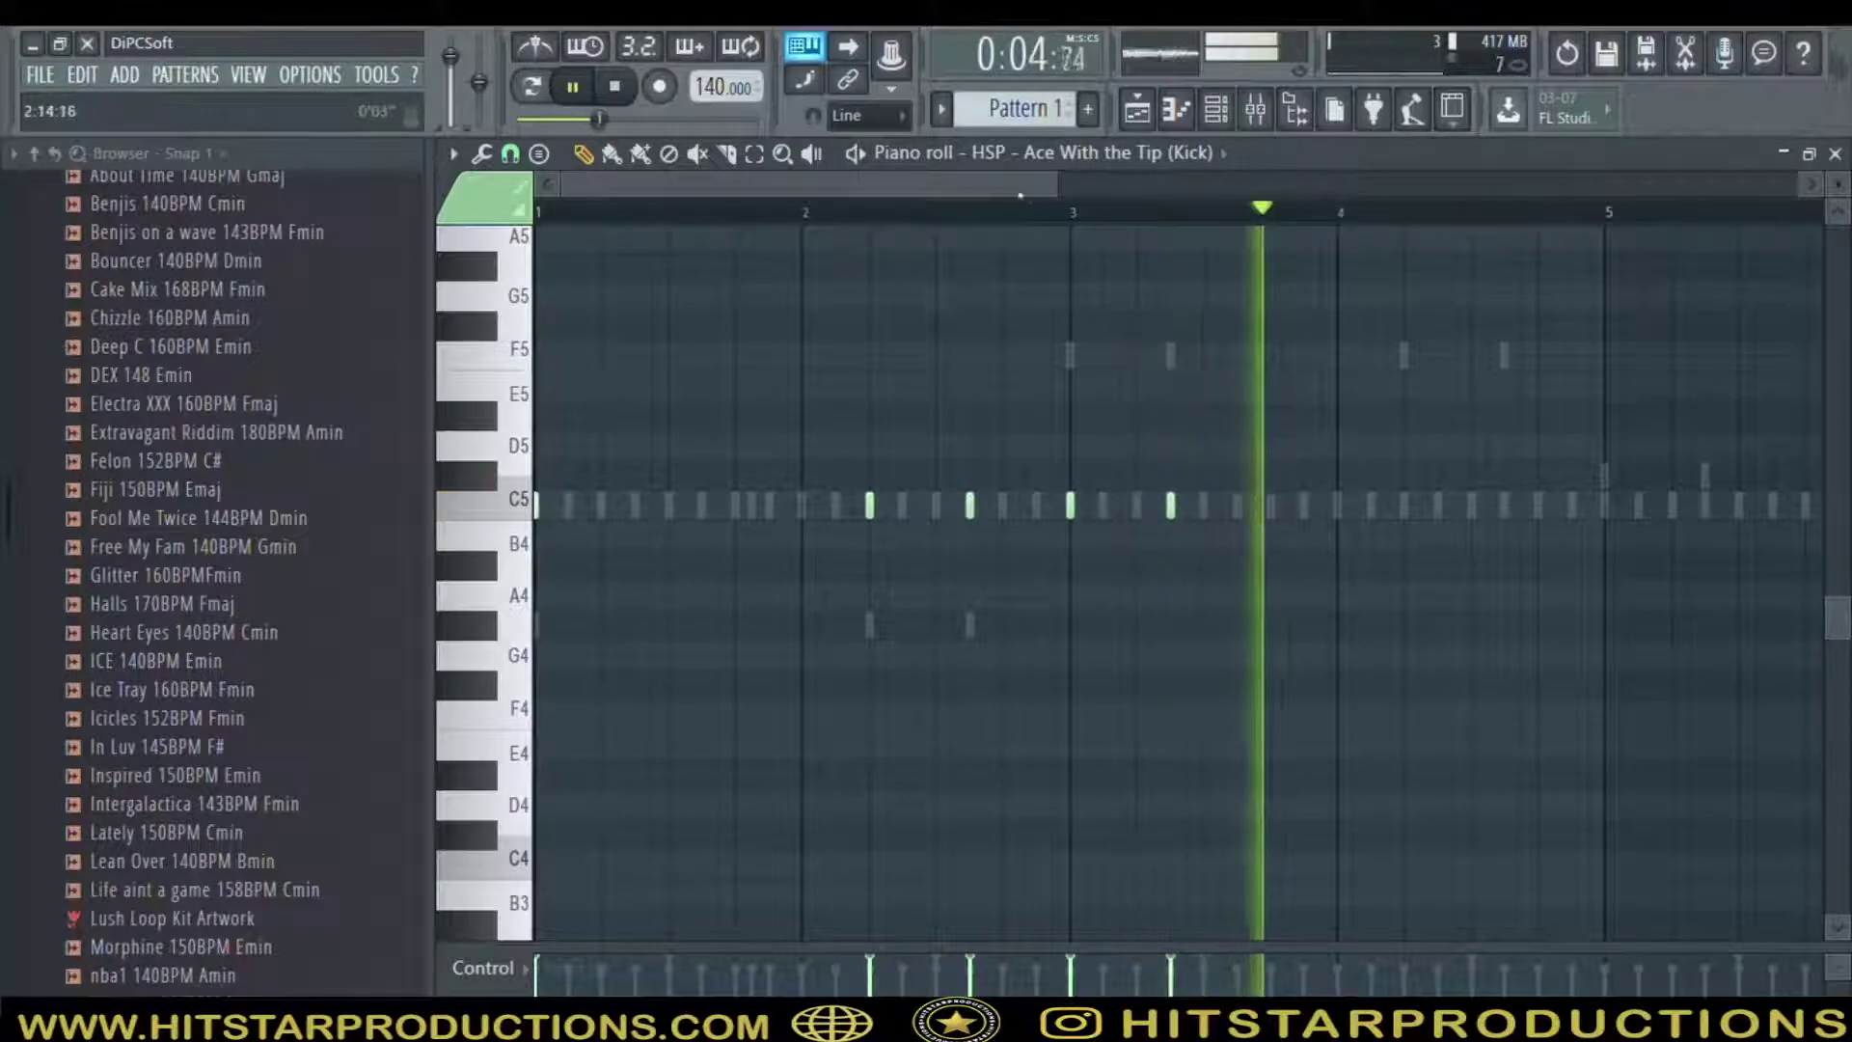
Add C5 kick notes on steps 5 and 11 of bar 4 and on steps 1 and 7 of bar 5
click(1020, 506)
click(1120, 506)
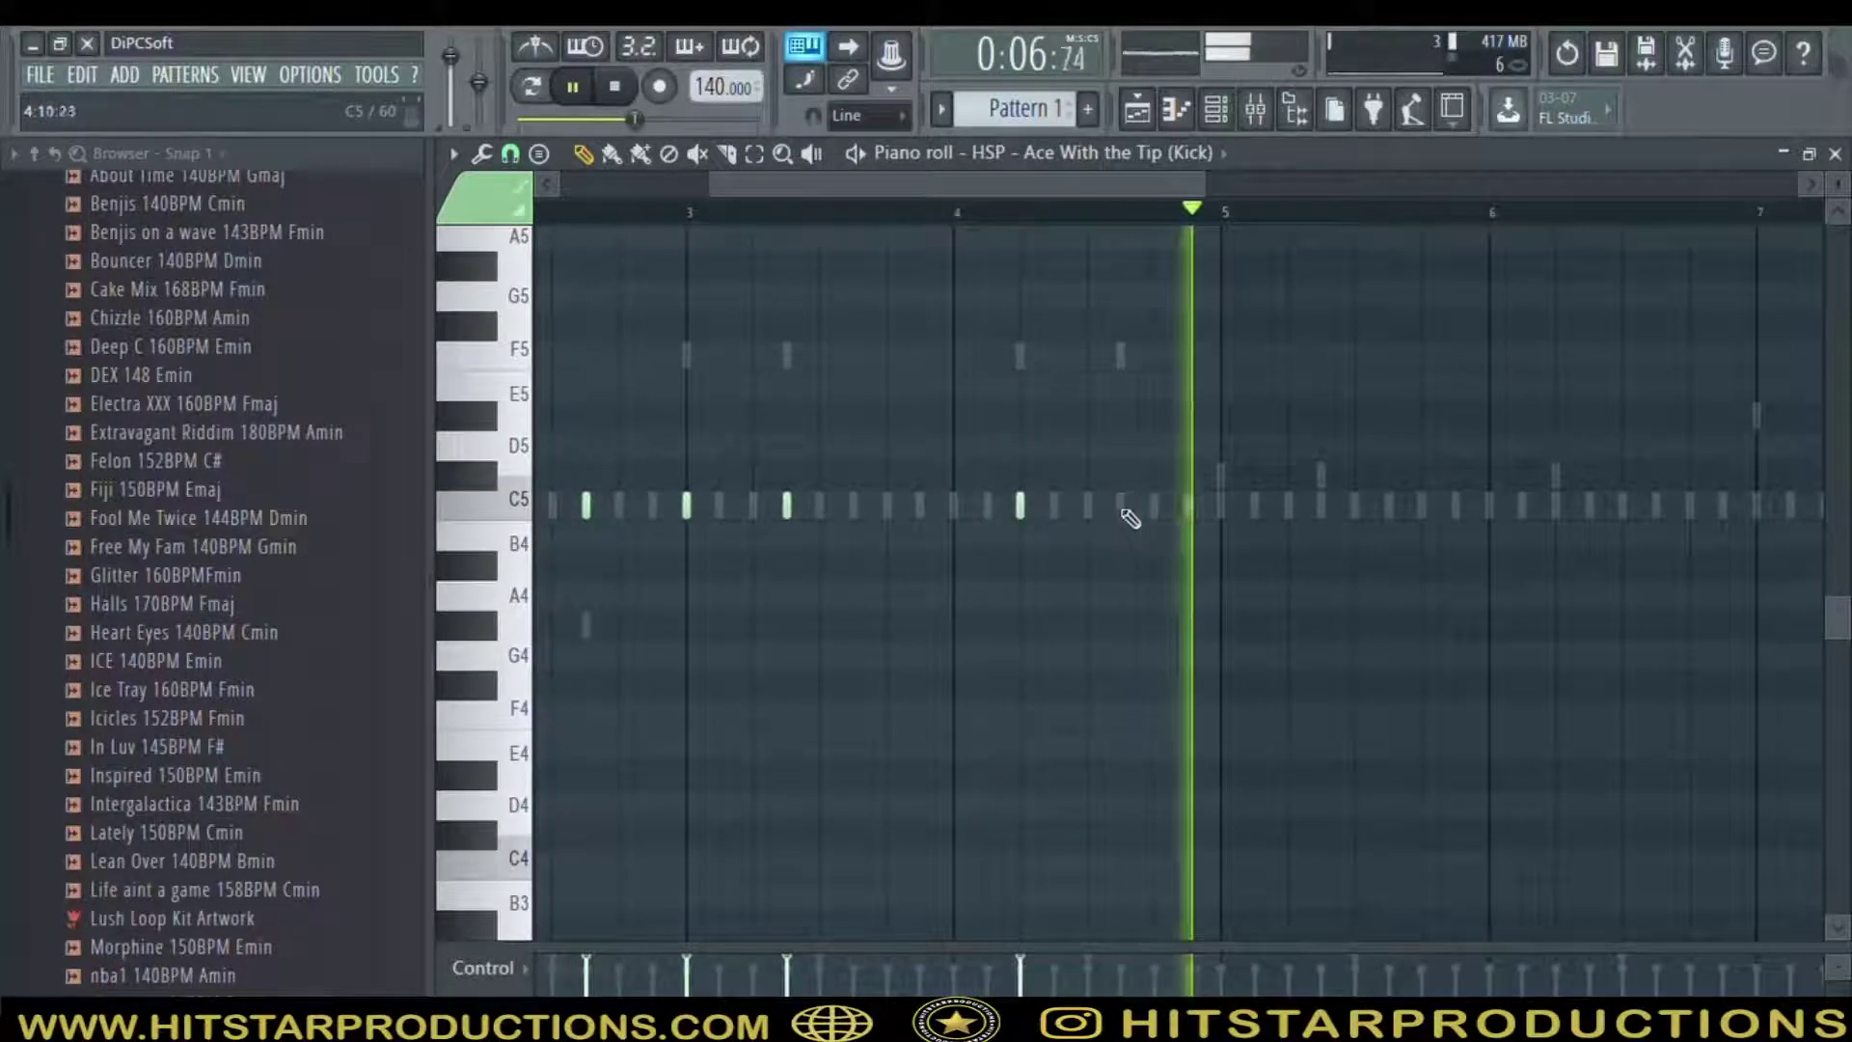
click(1220, 505)
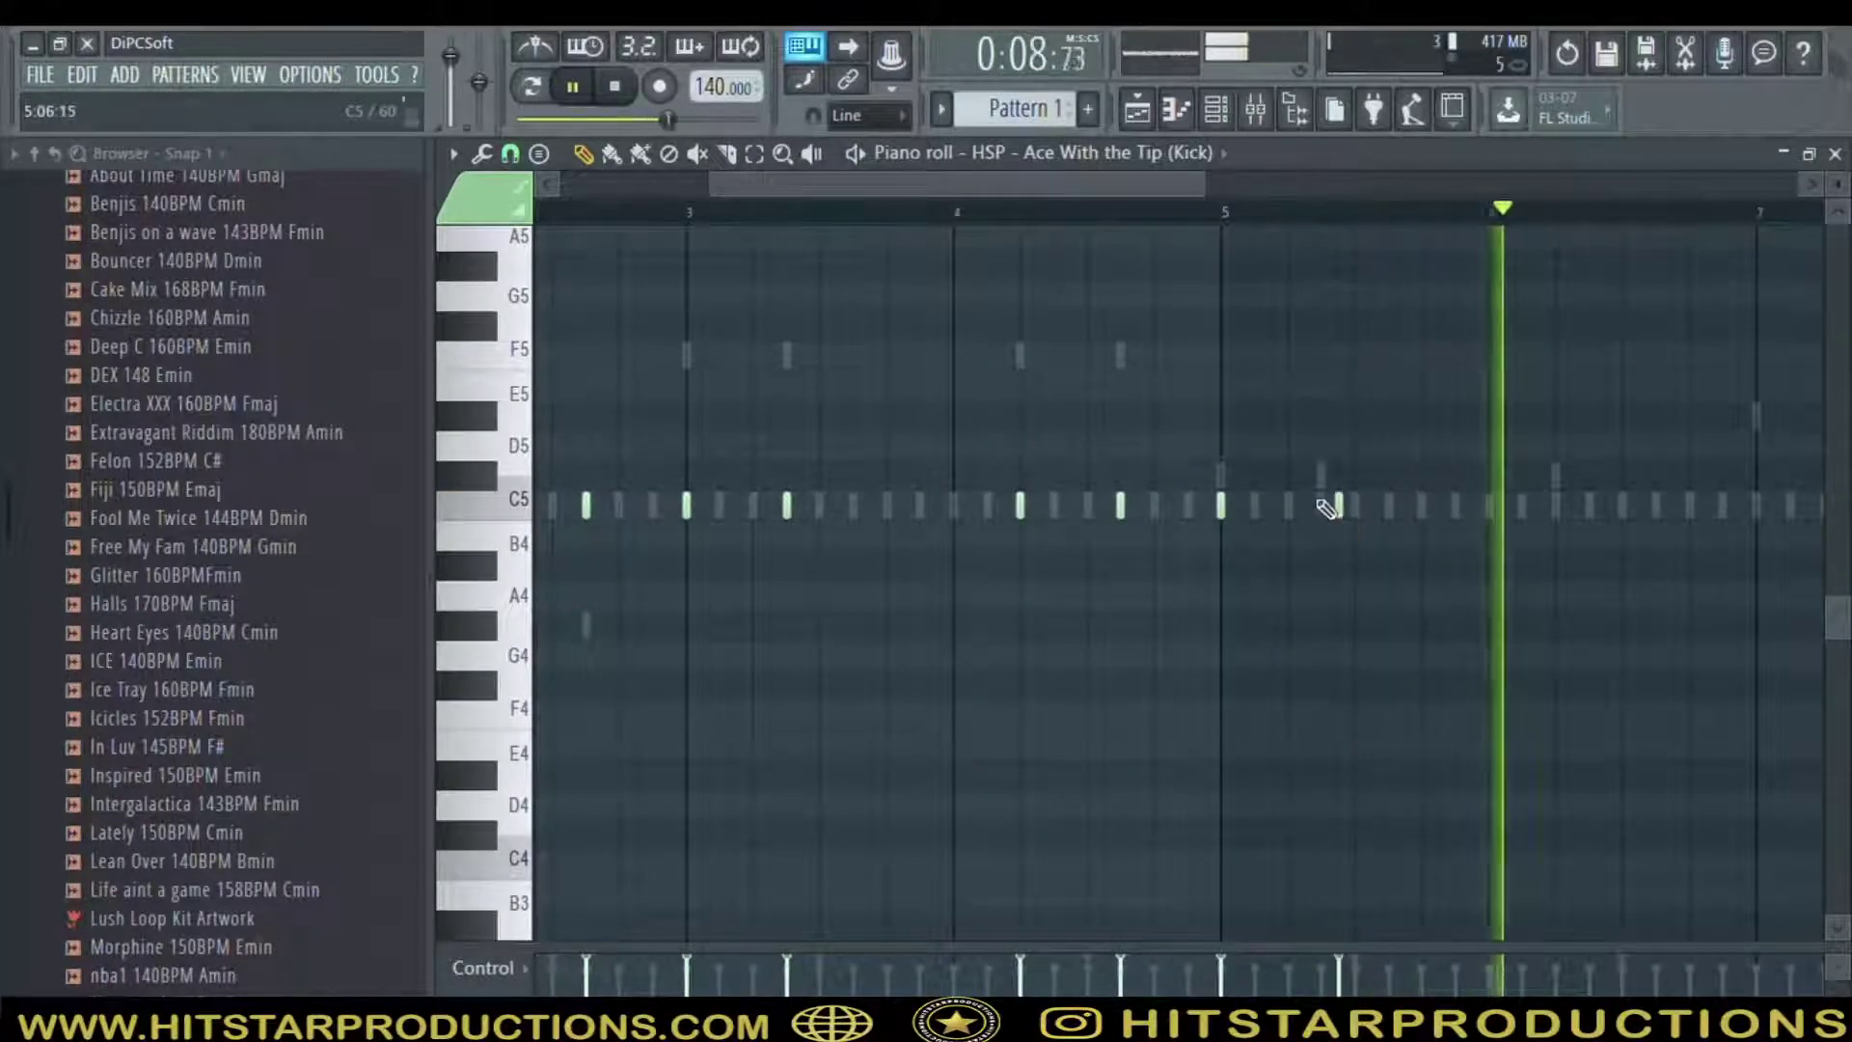
key(space)
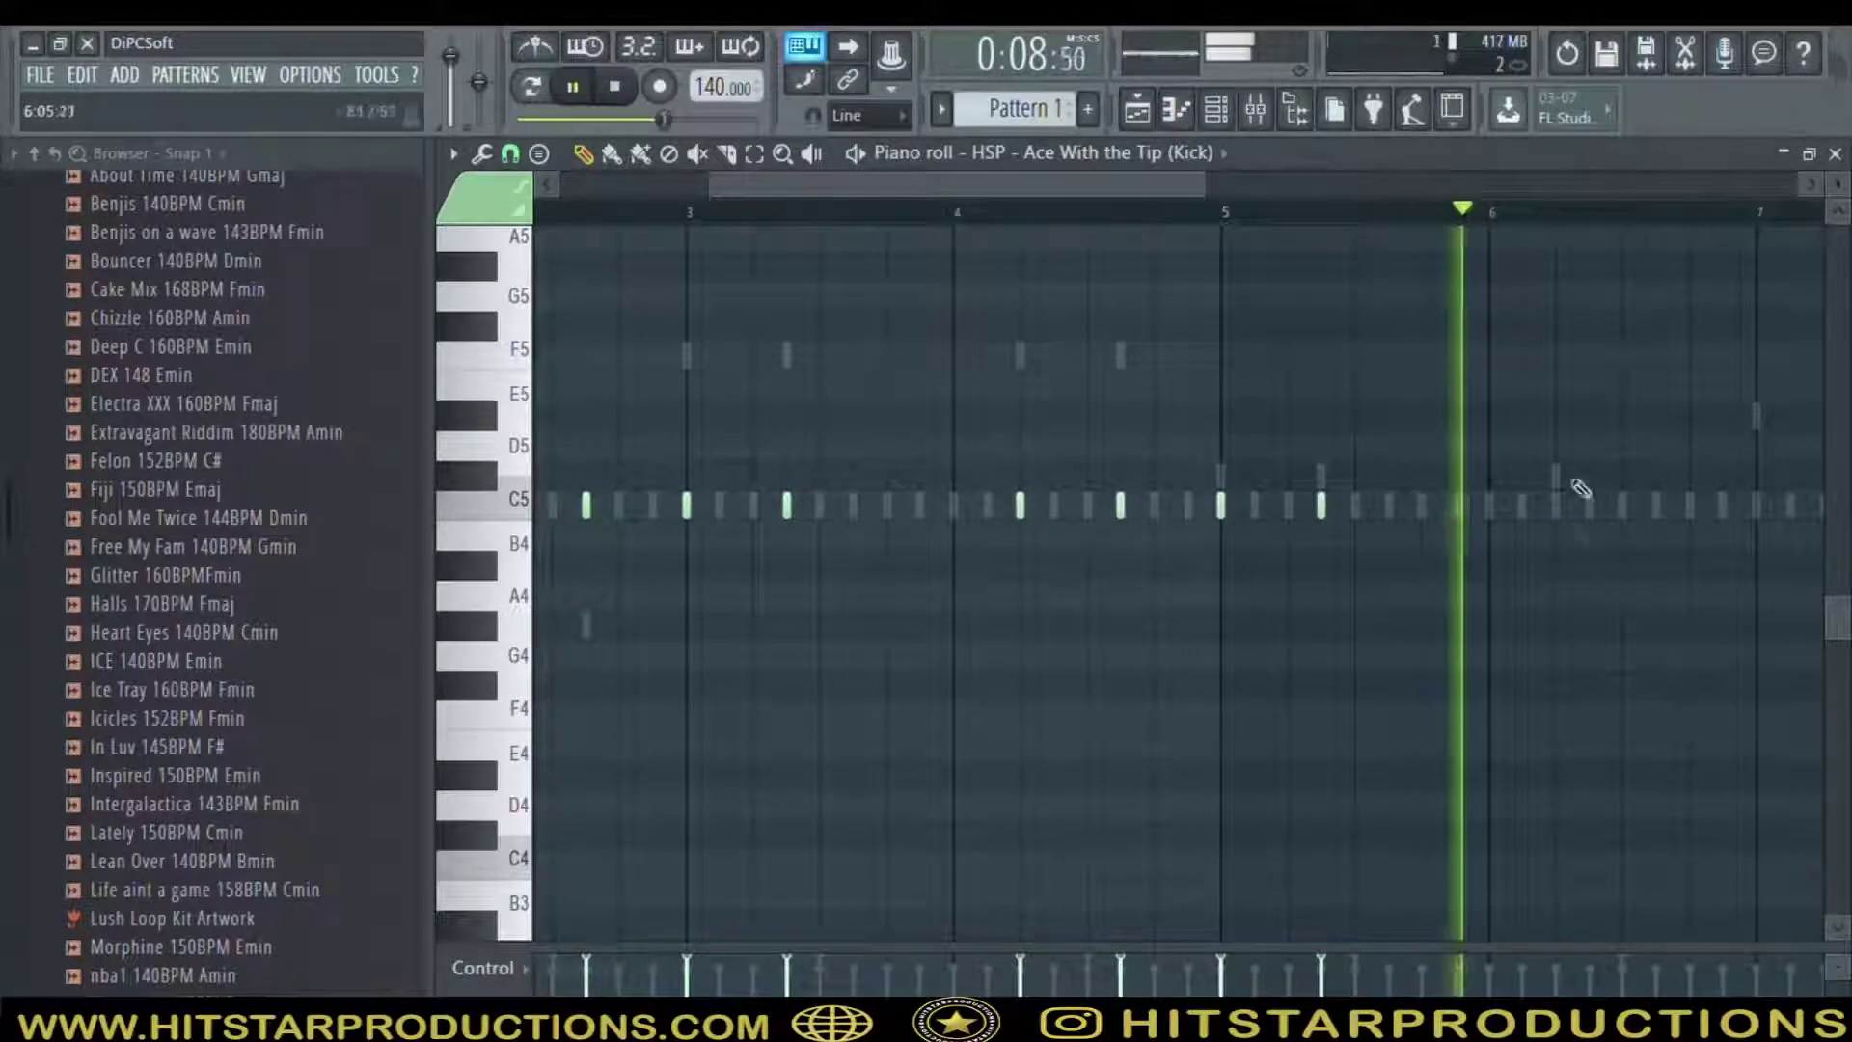
Add C5 kicks on steps 5 and 11 of bar 6, steps 1 and 7 of bar 7, and steps 5 and 11 of bar 8
click(1556, 506)
click(1657, 505)
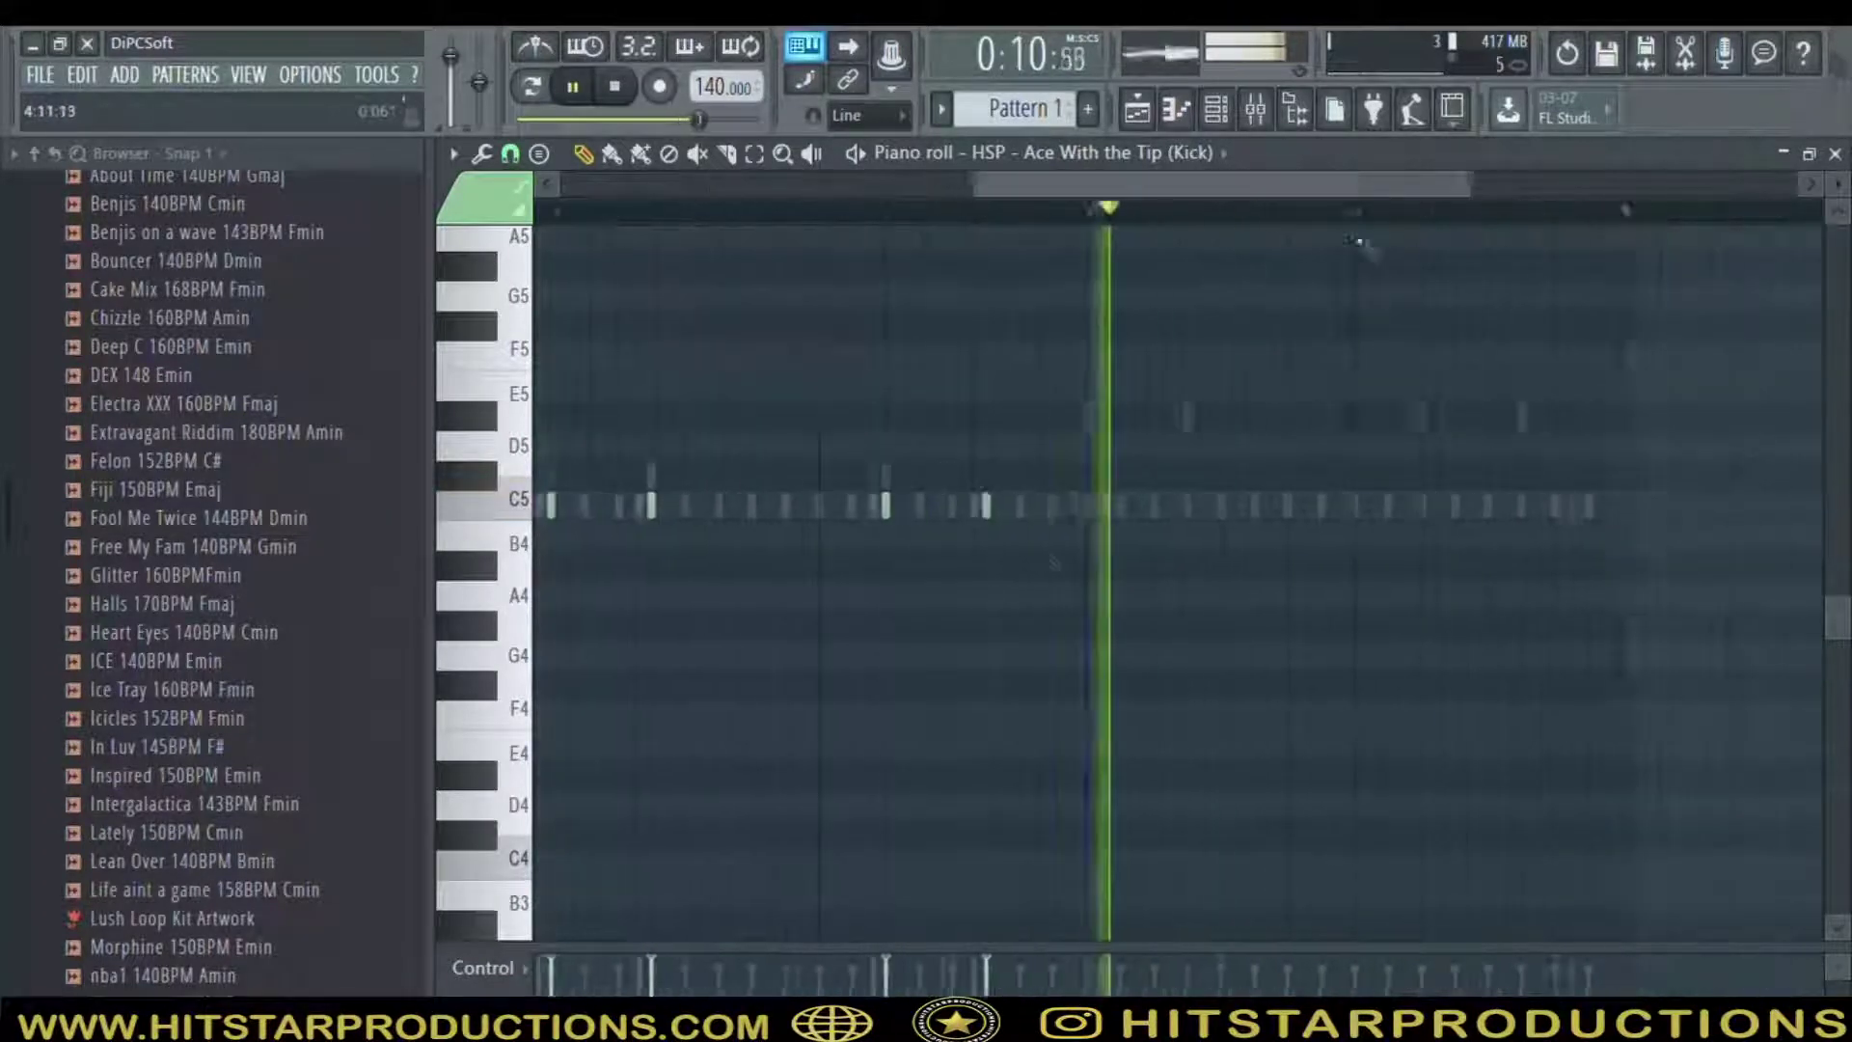
click(1058, 505)
key(space)
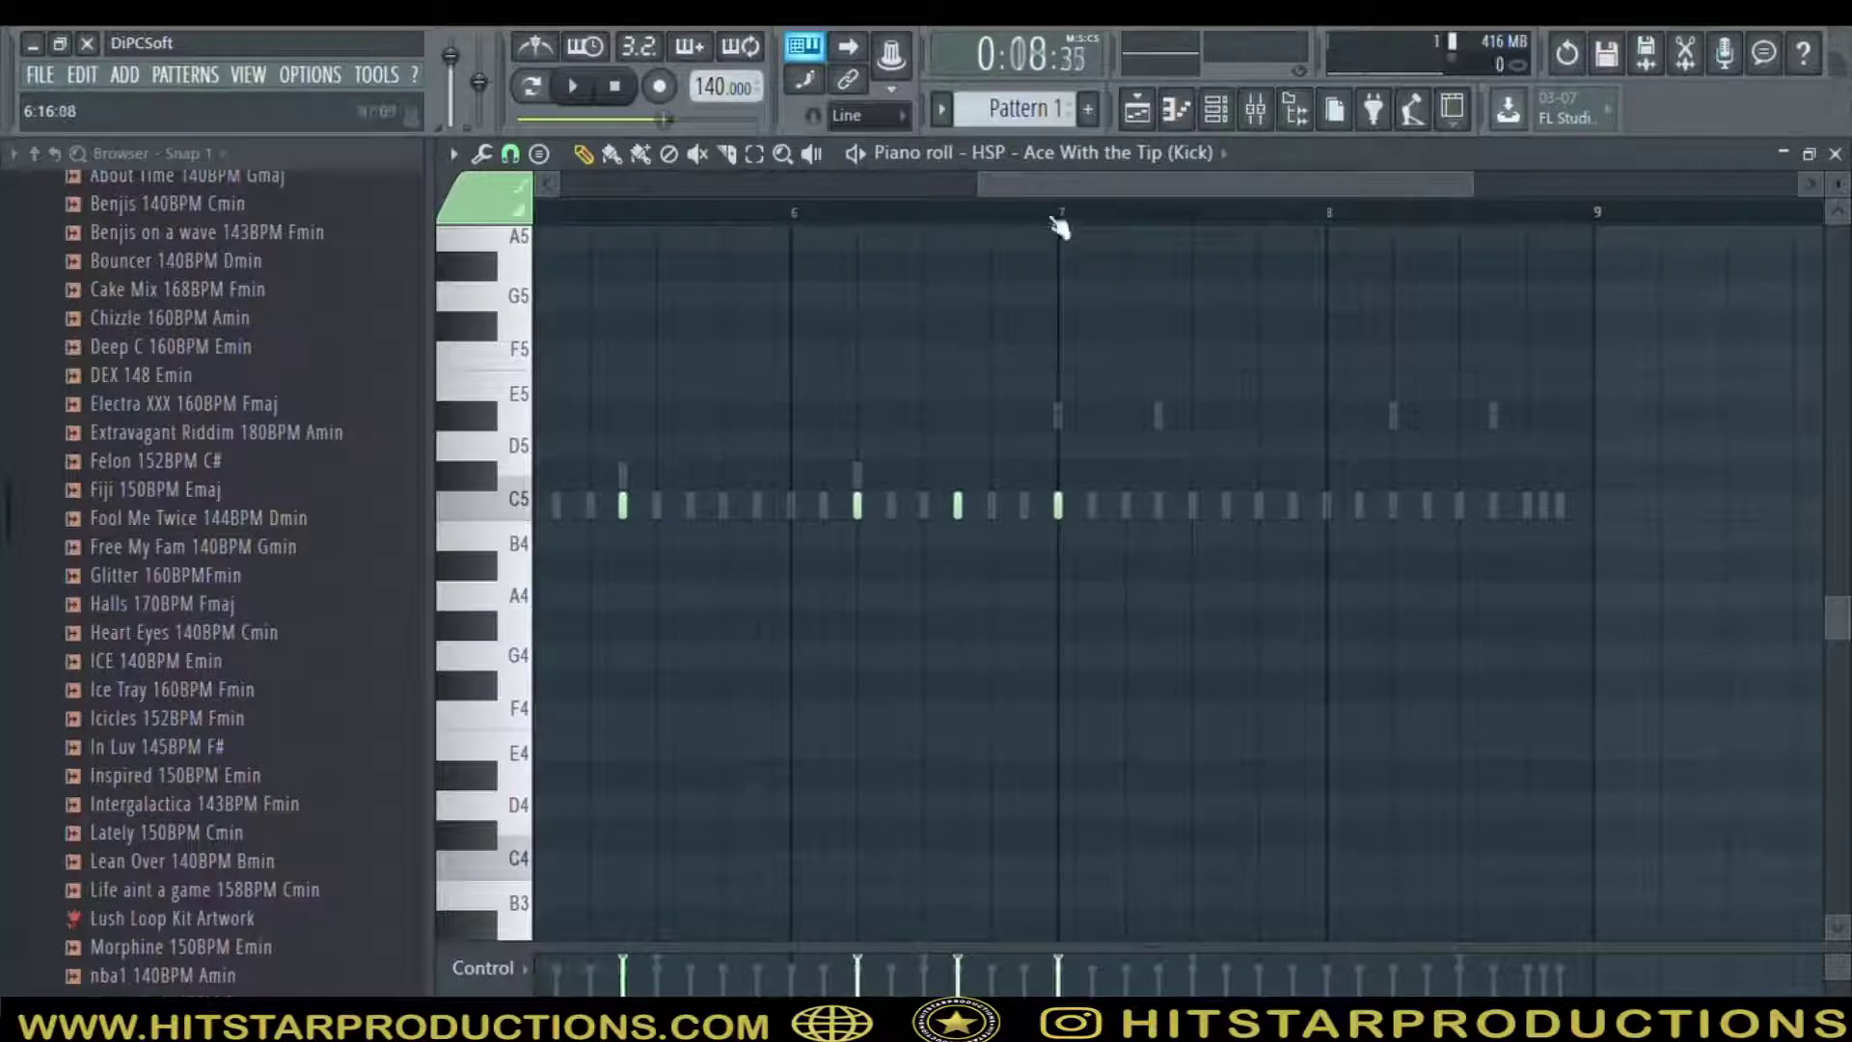
key(space)
click(1158, 505)
click(1393, 506)
click(1494, 505)
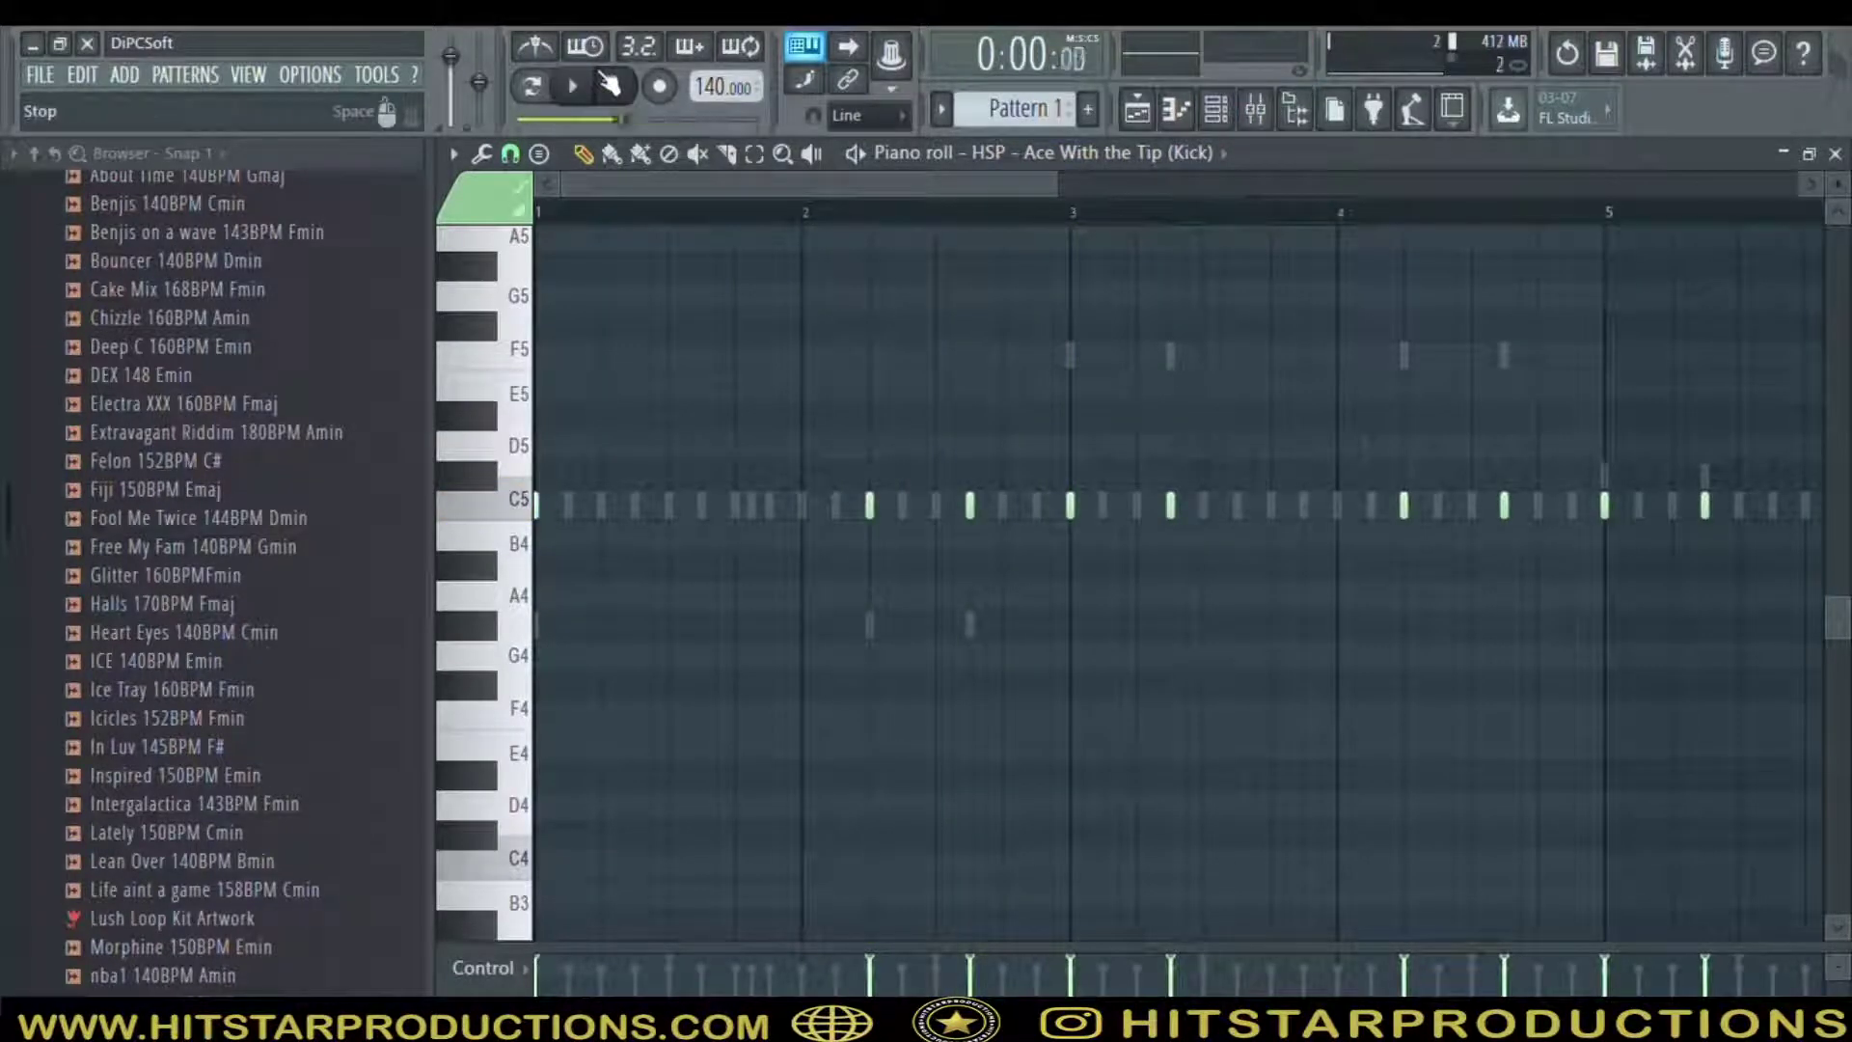
During playback, delete the kicks on step 11 of bars 2 and 4 and add a kick on step 15 of bar 6
key(space)
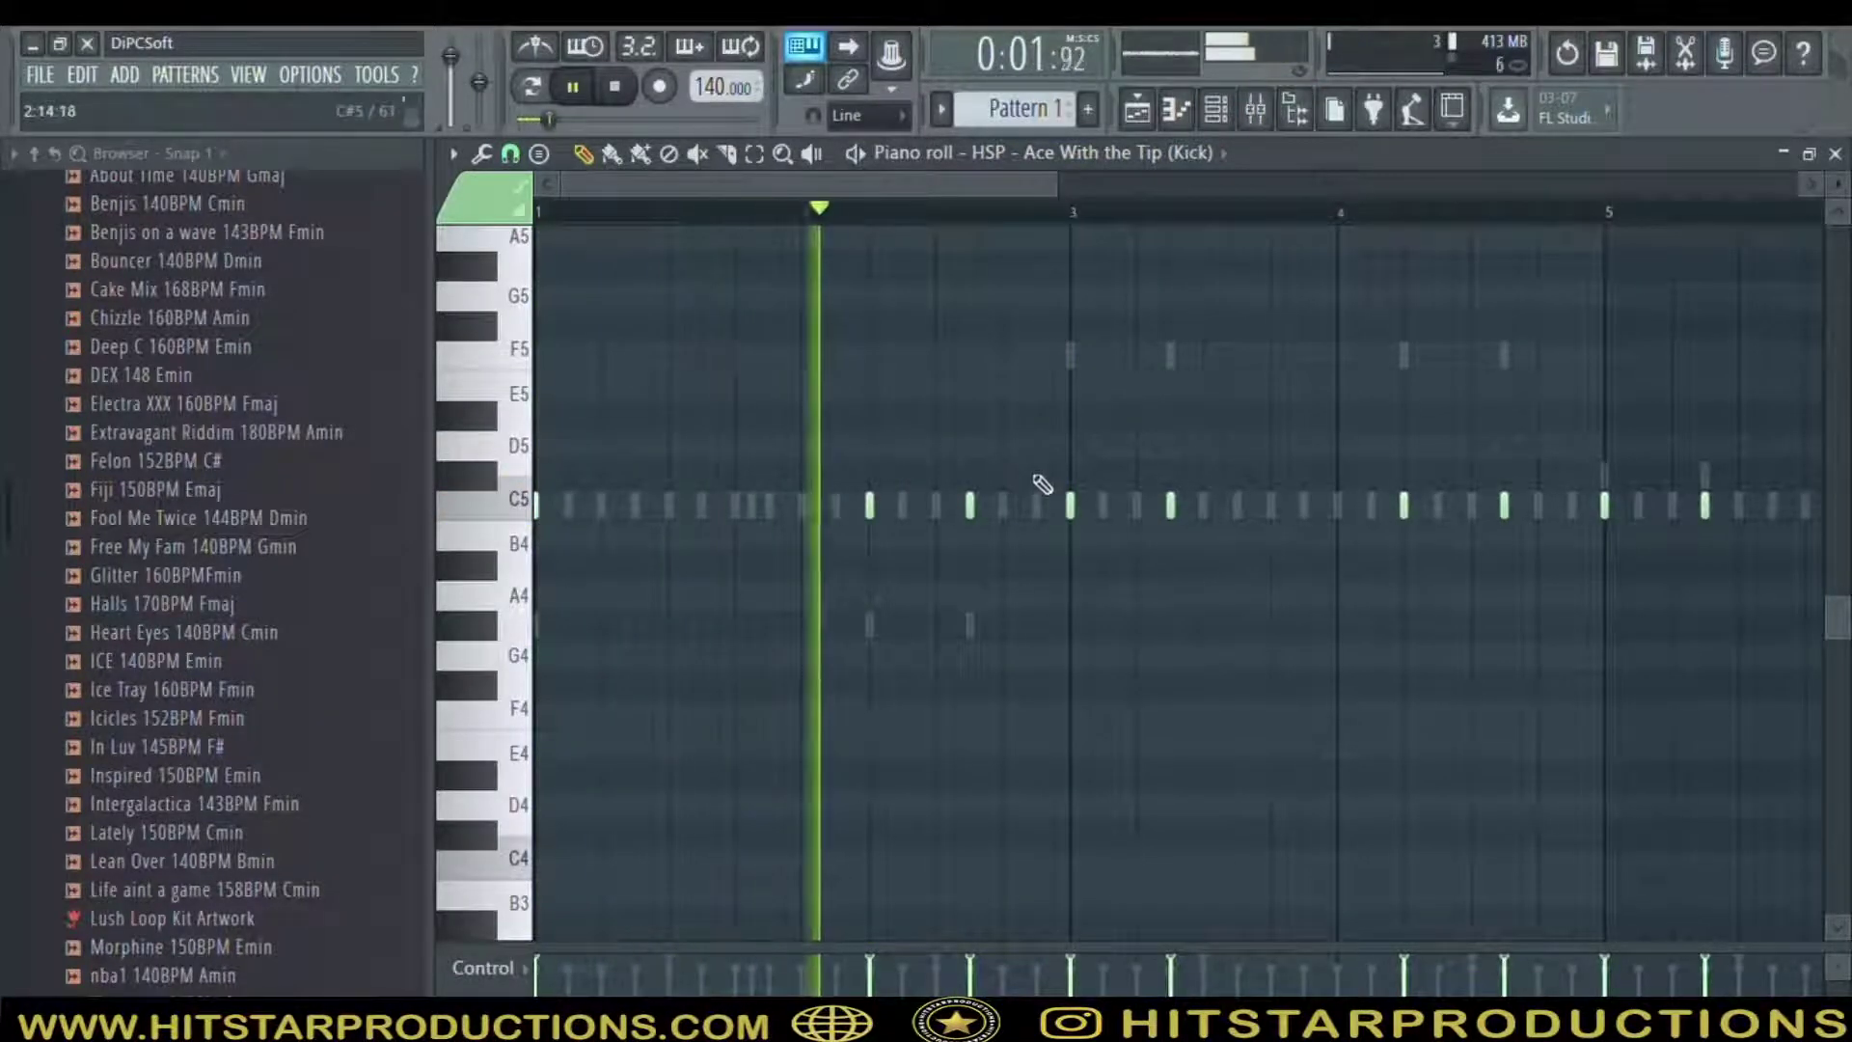
right_click(970, 509)
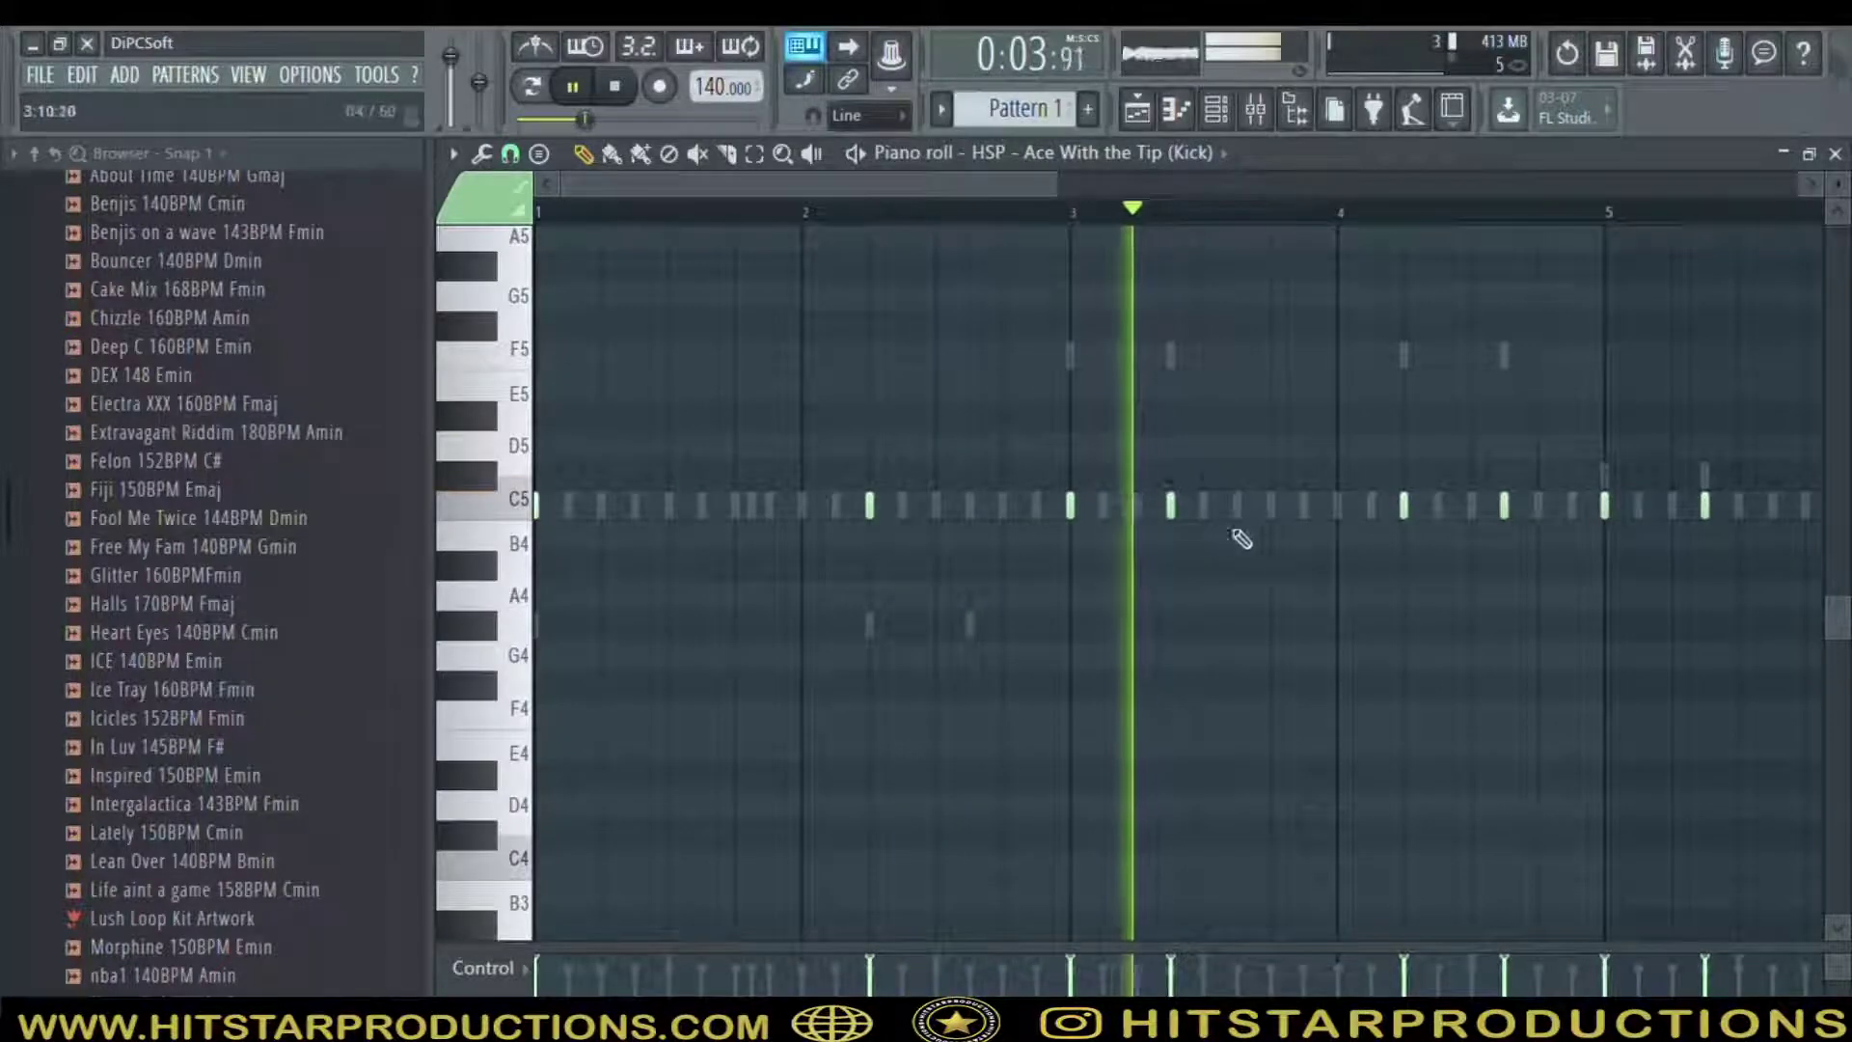
click(1036, 212)
drag(1027, 183, 1218, 222)
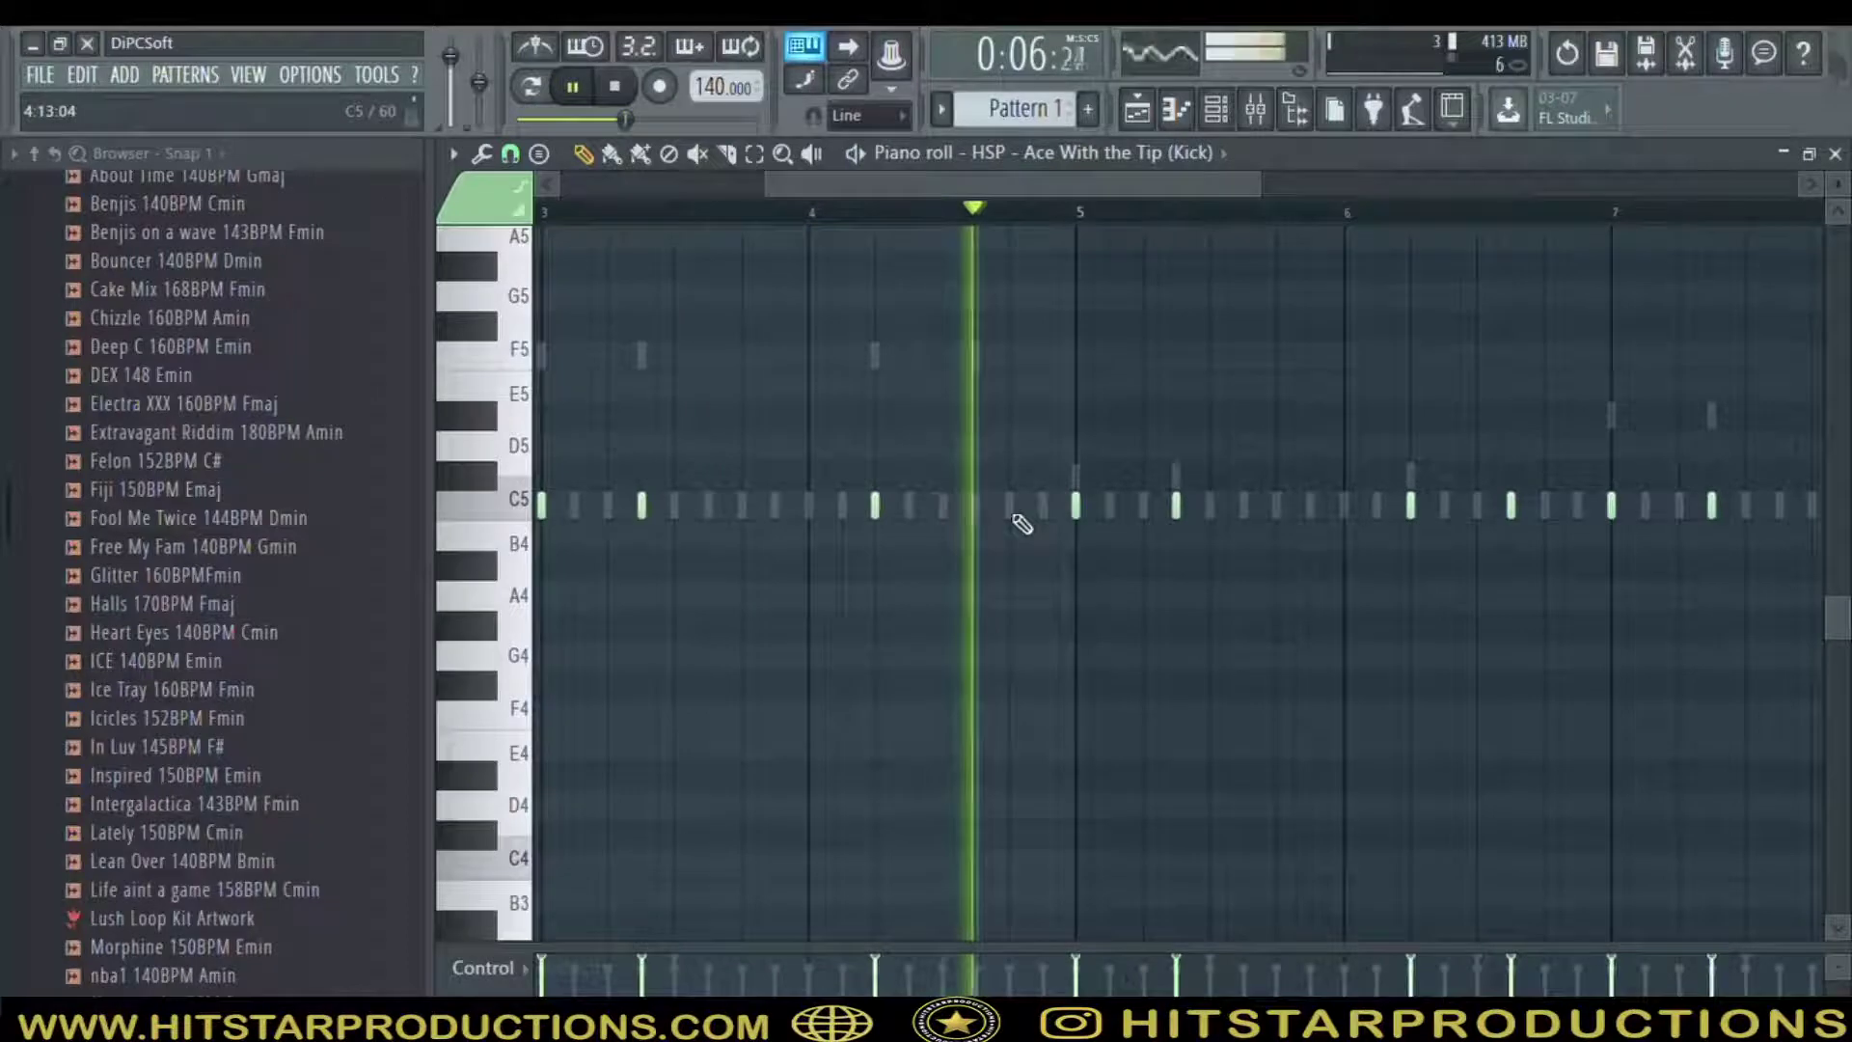
drag(1178, 184, 1325, 220)
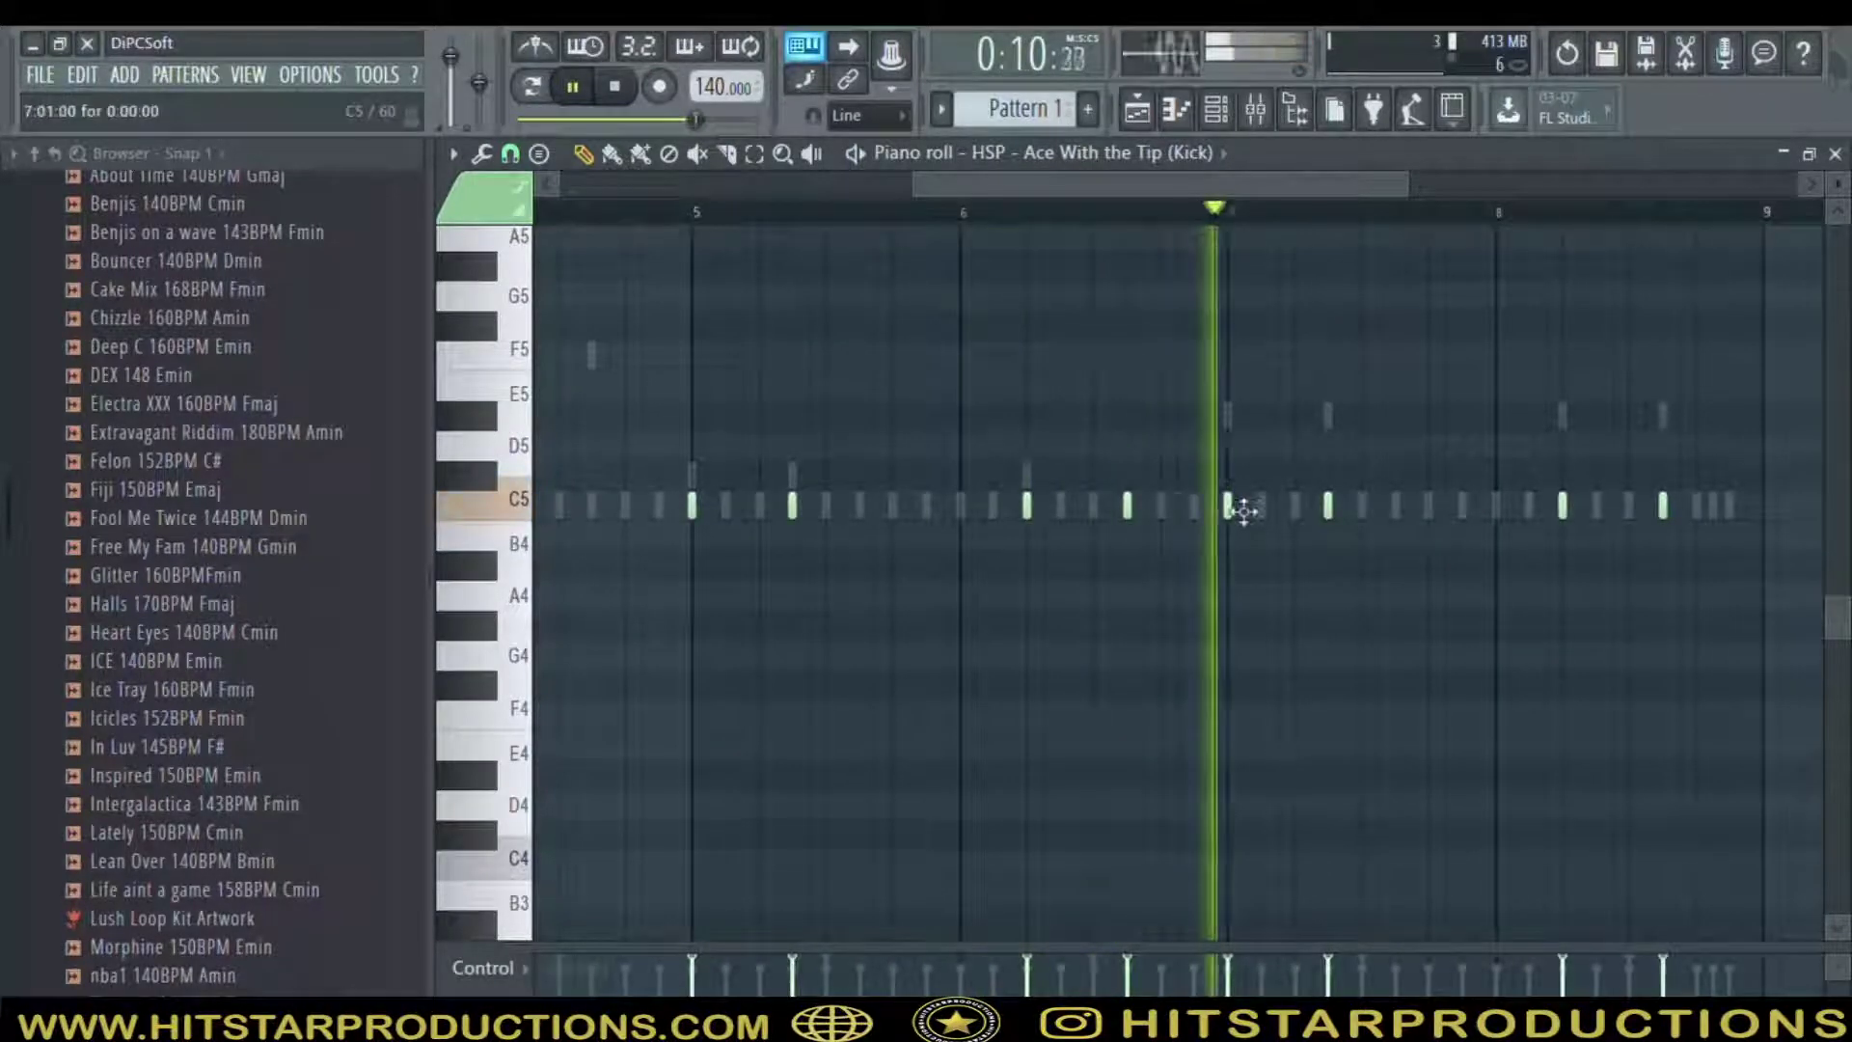
click(1200, 510)
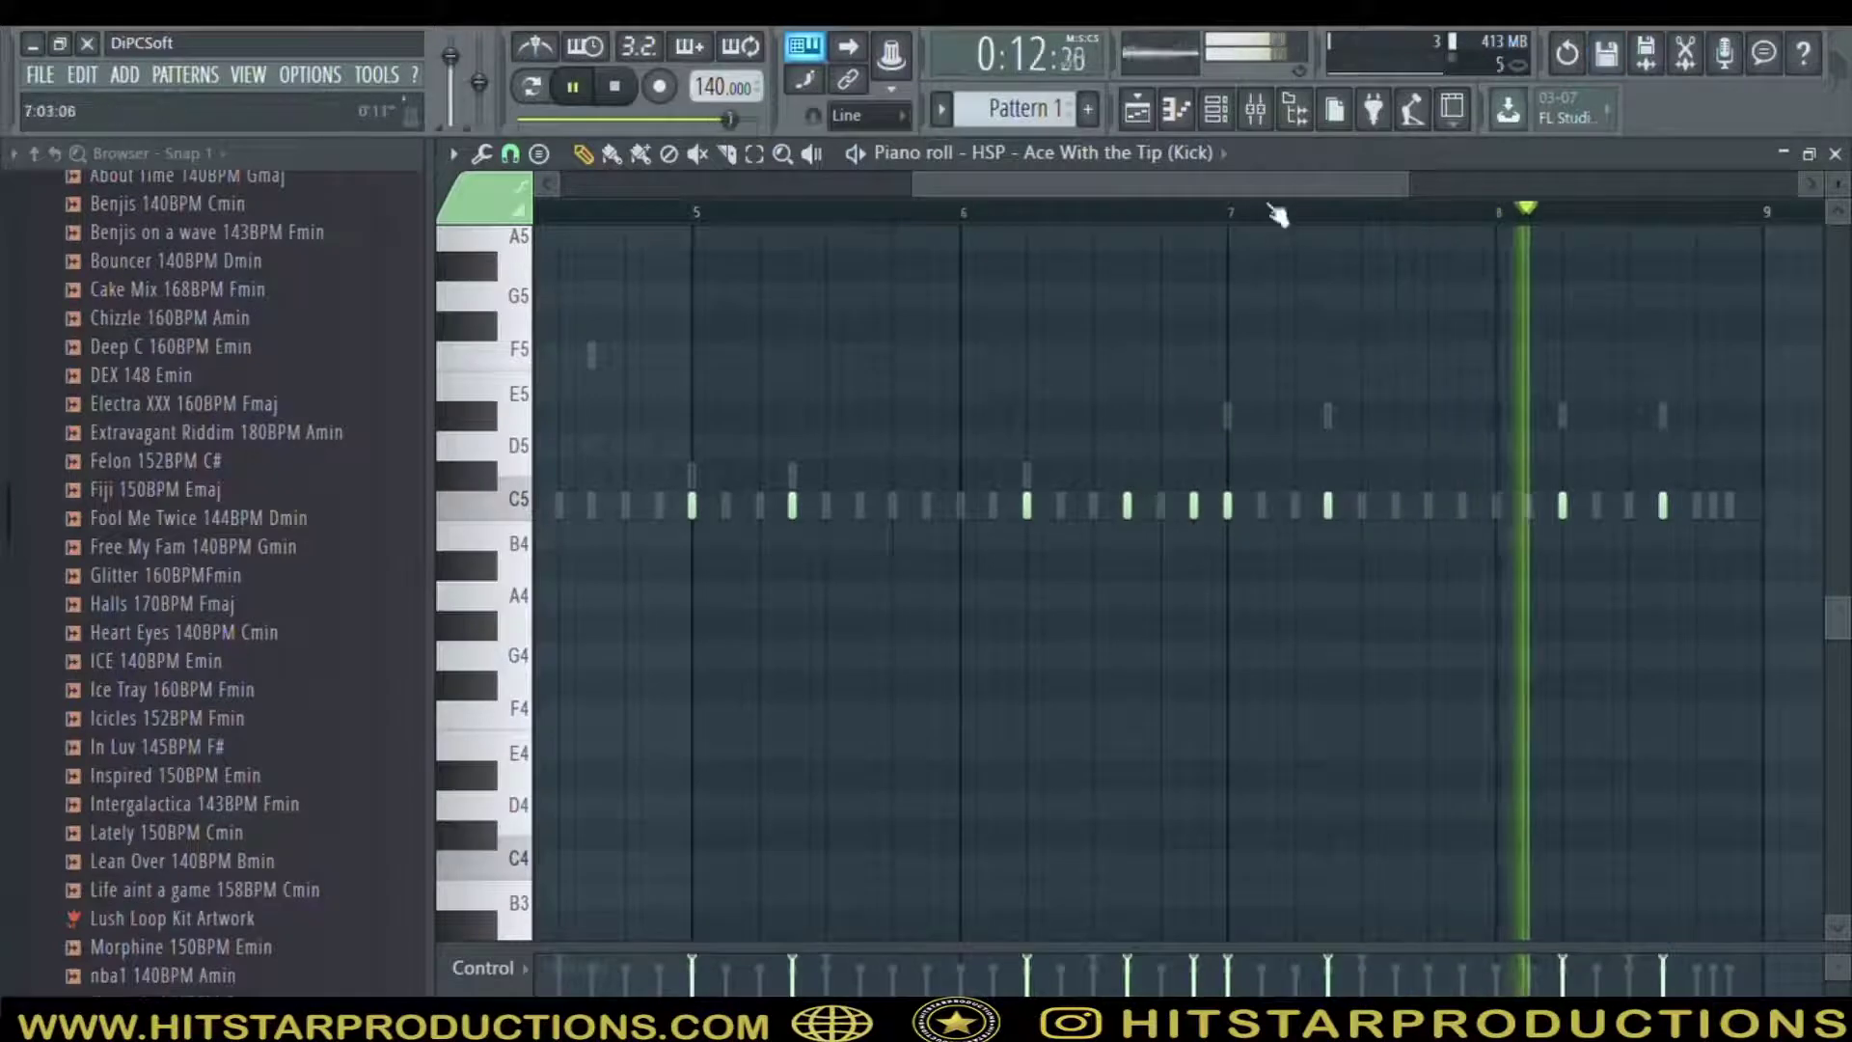
Open the hat's piano roll and lengthen all C5 hats so each note reaches the next, ending at bar 9
click(783, 156)
click(757, 280)
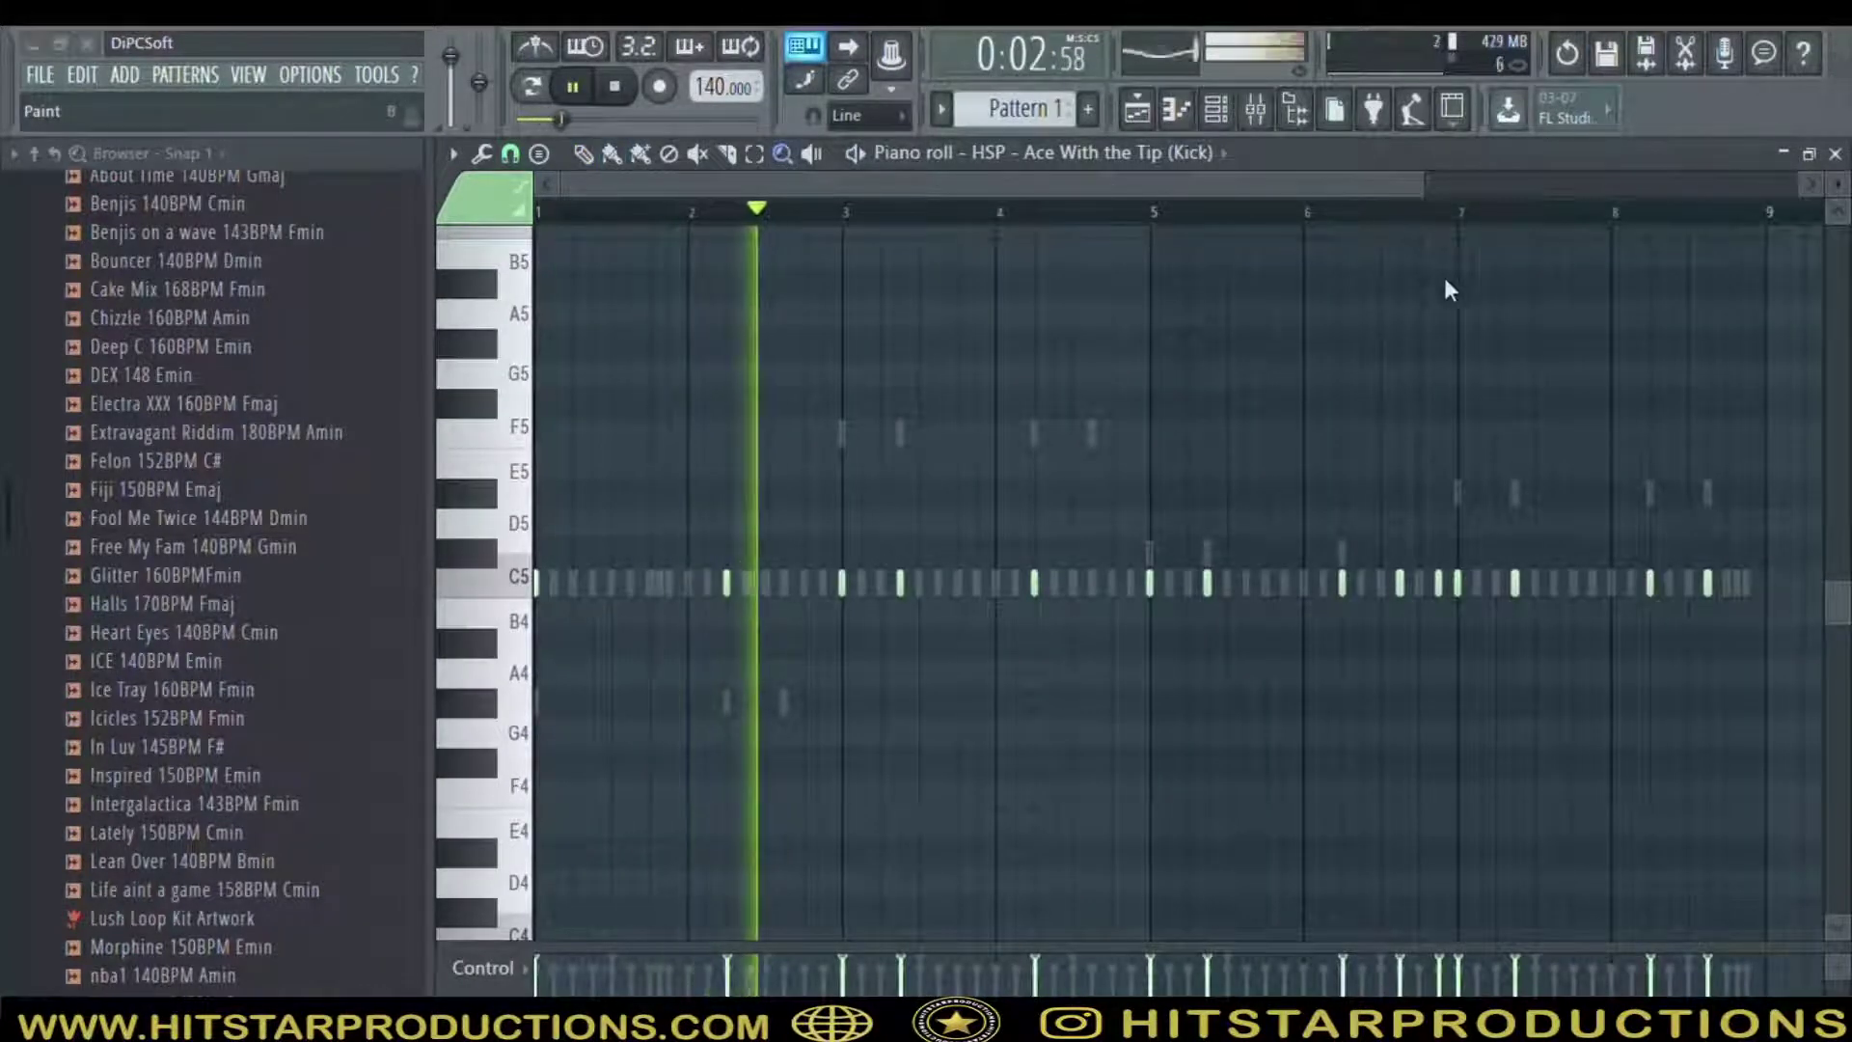
click(612, 153)
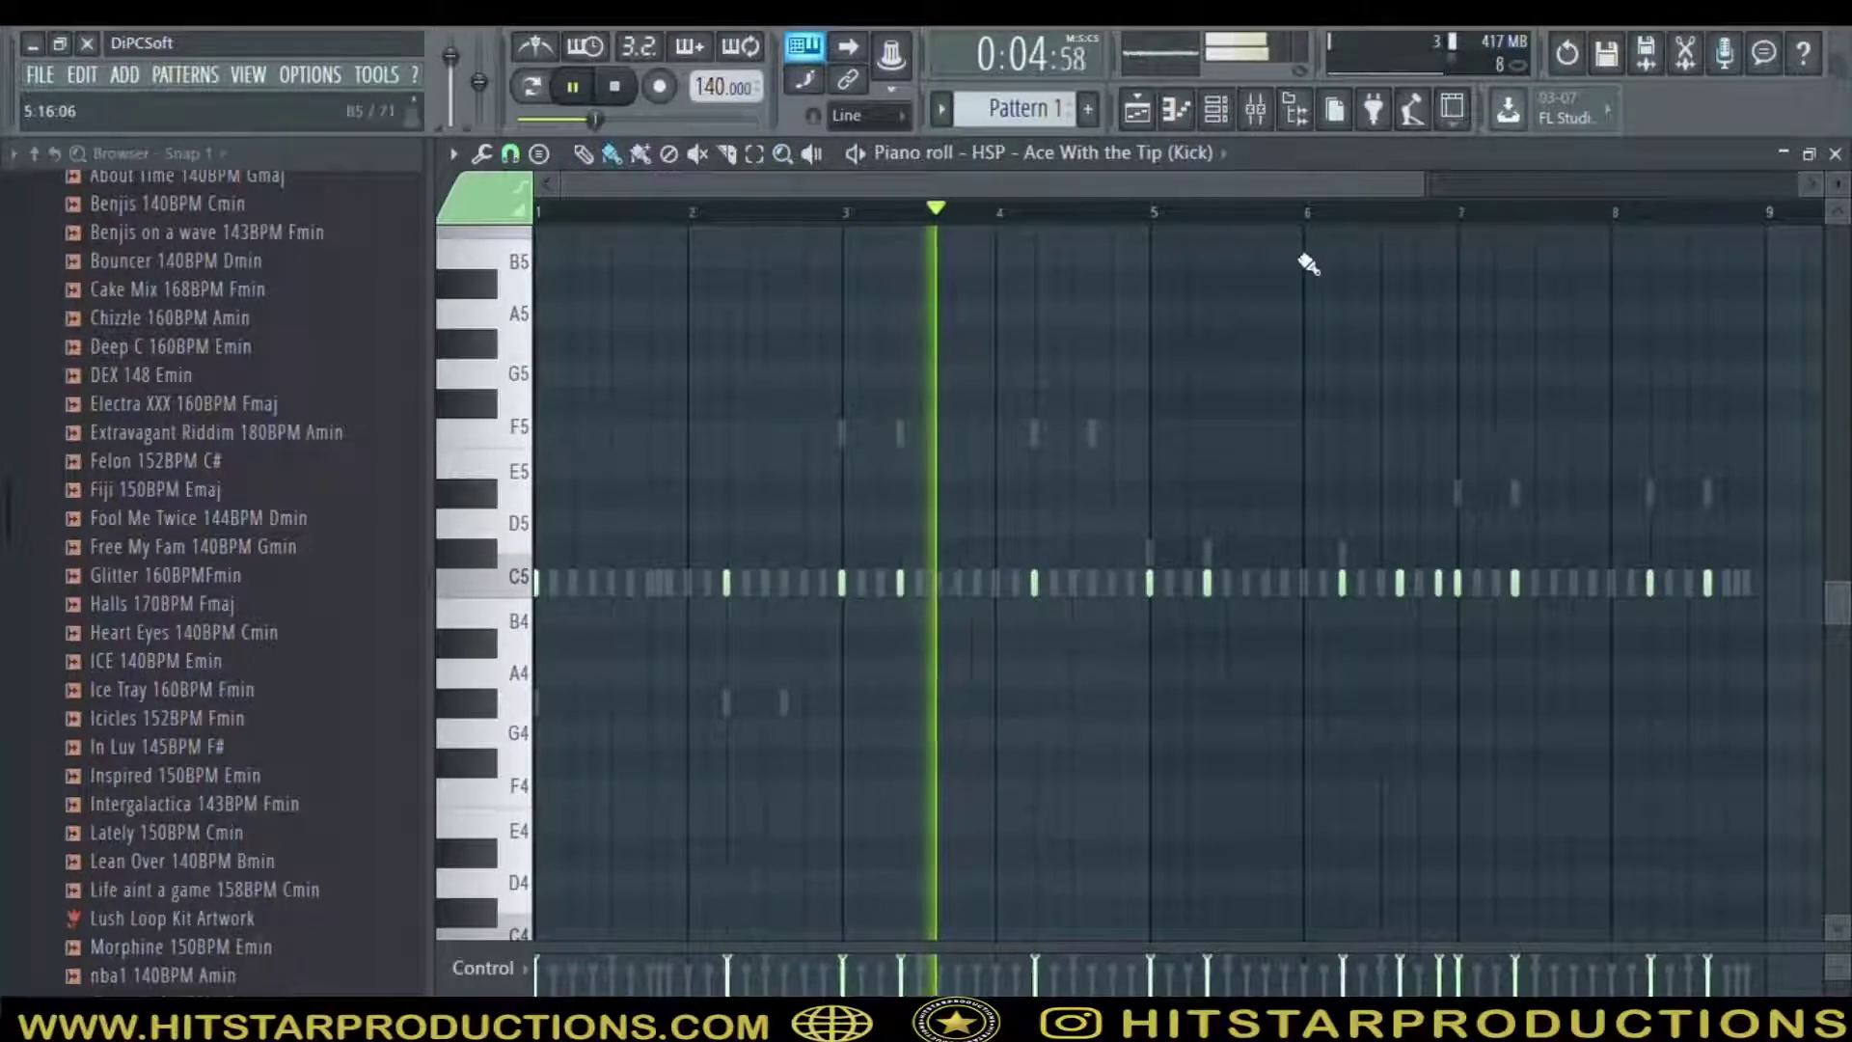
click(1218, 111)
click(744, 471)
click(1176, 111)
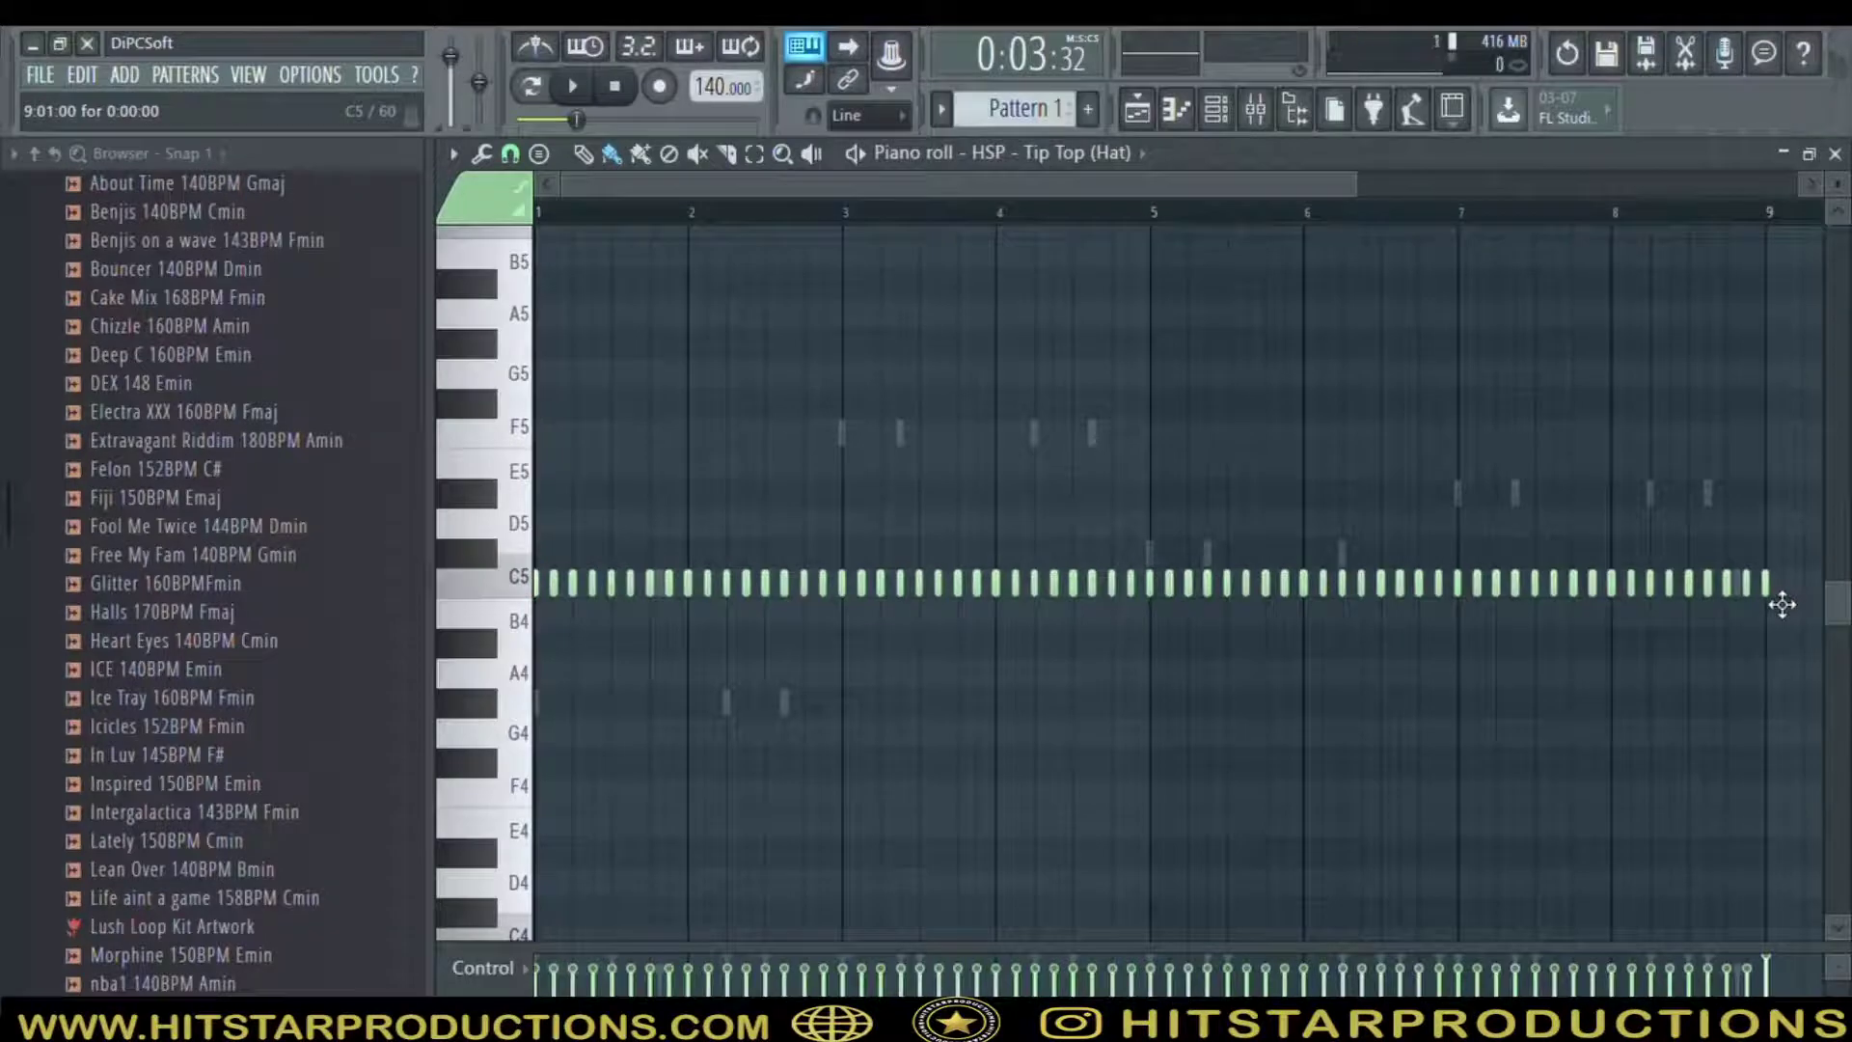
key(ctrl+l)
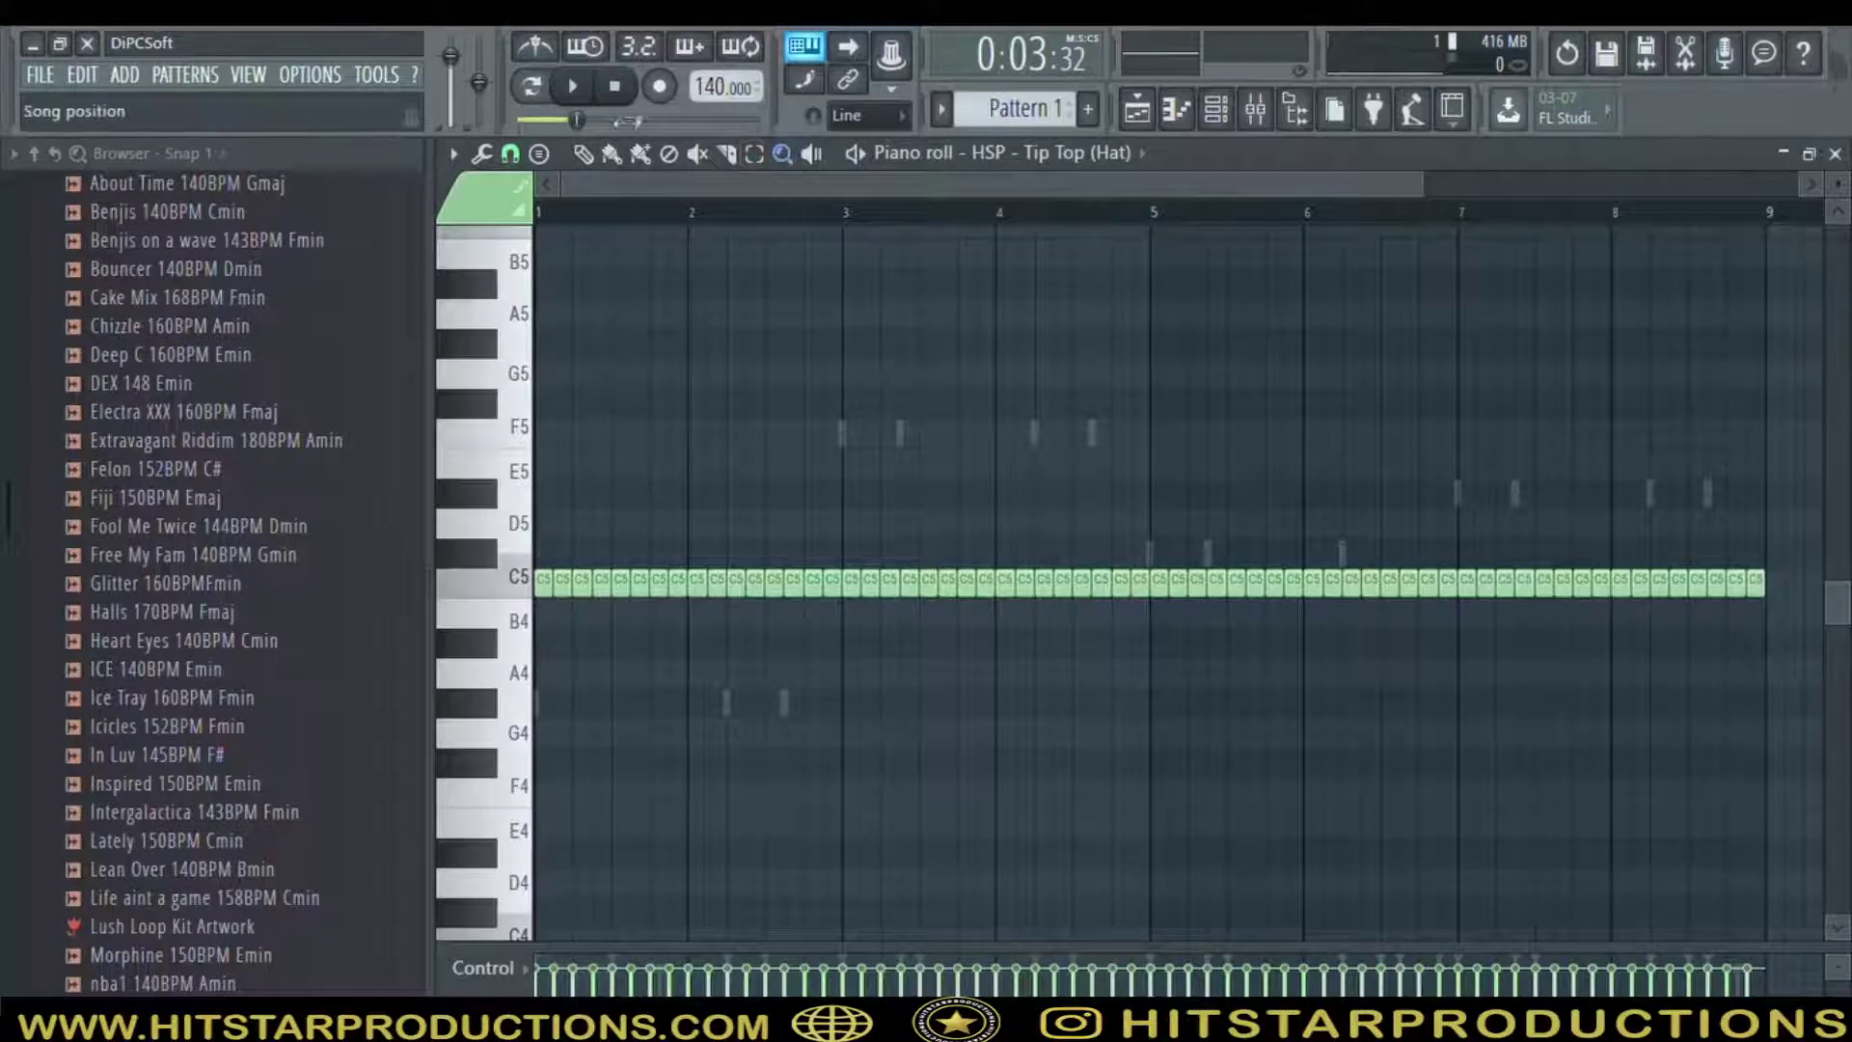
Mute the Heart Eyes loop in the mixer and chop the second C5 hat of bar 1 into a fast roll
click(1256, 111)
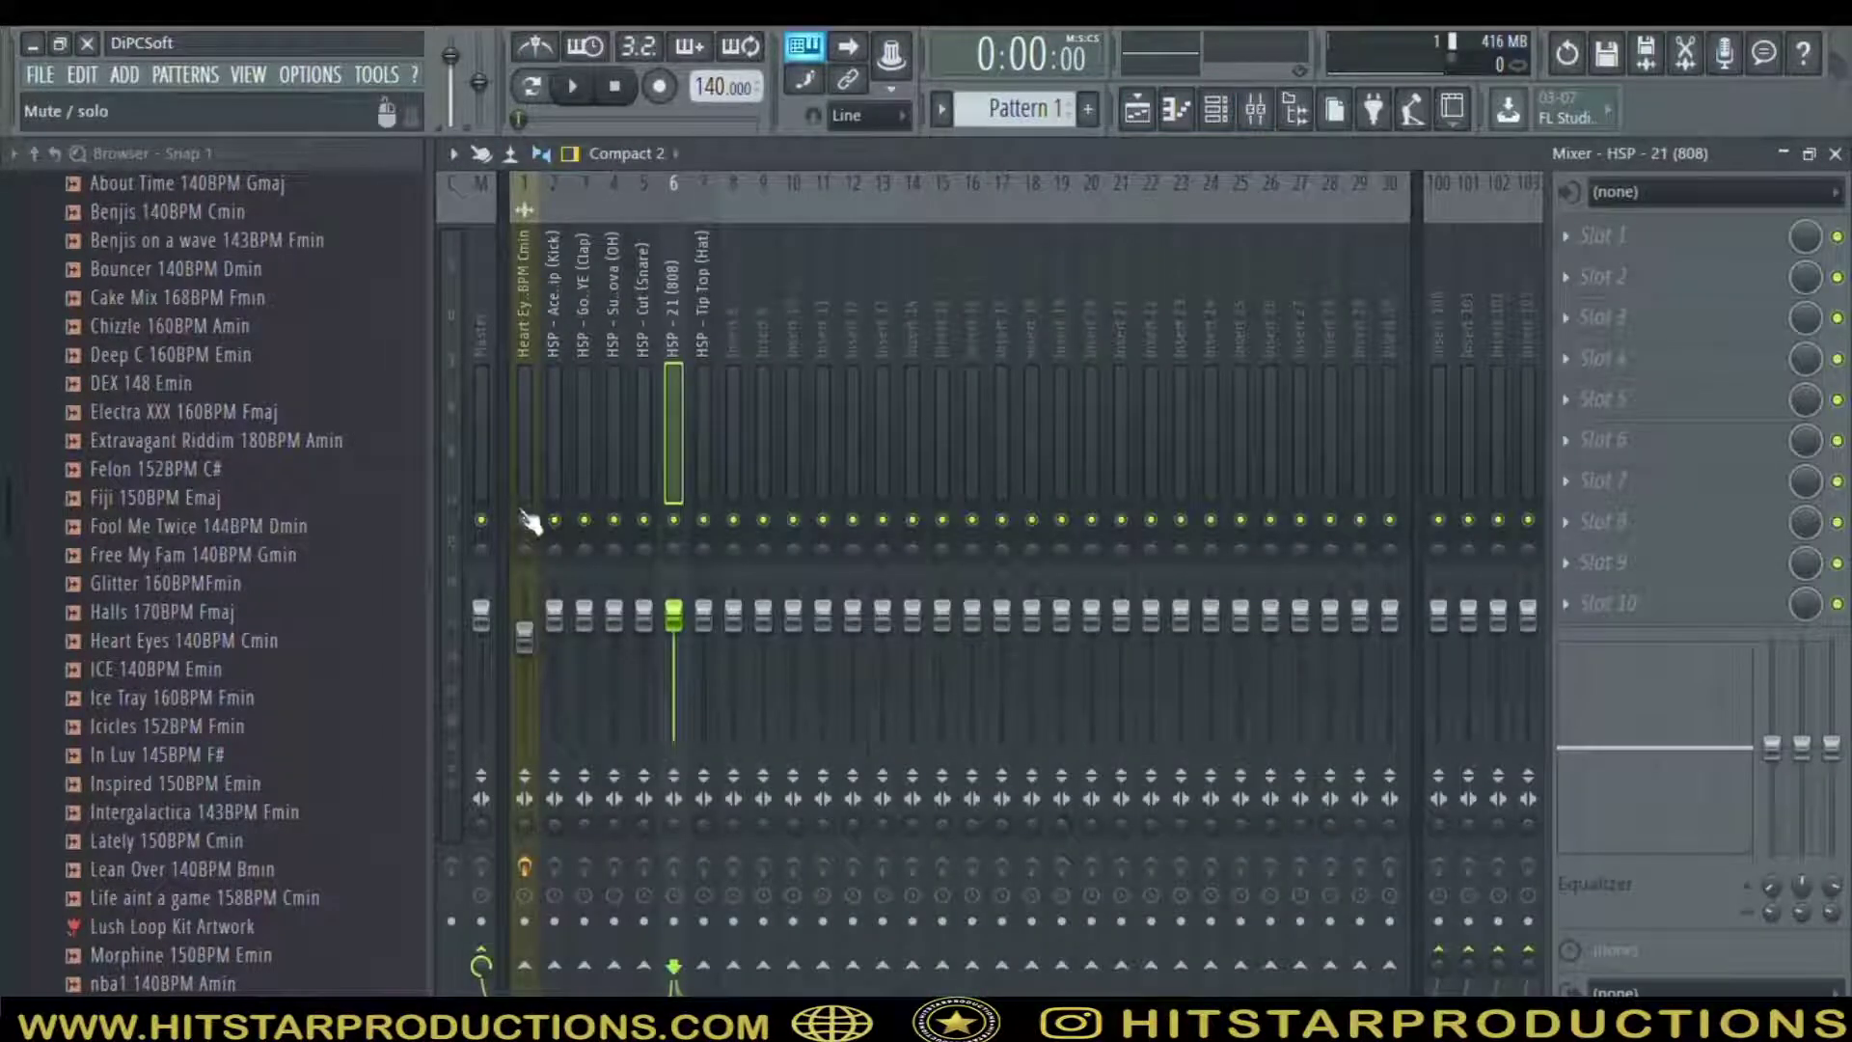
click(1253, 111)
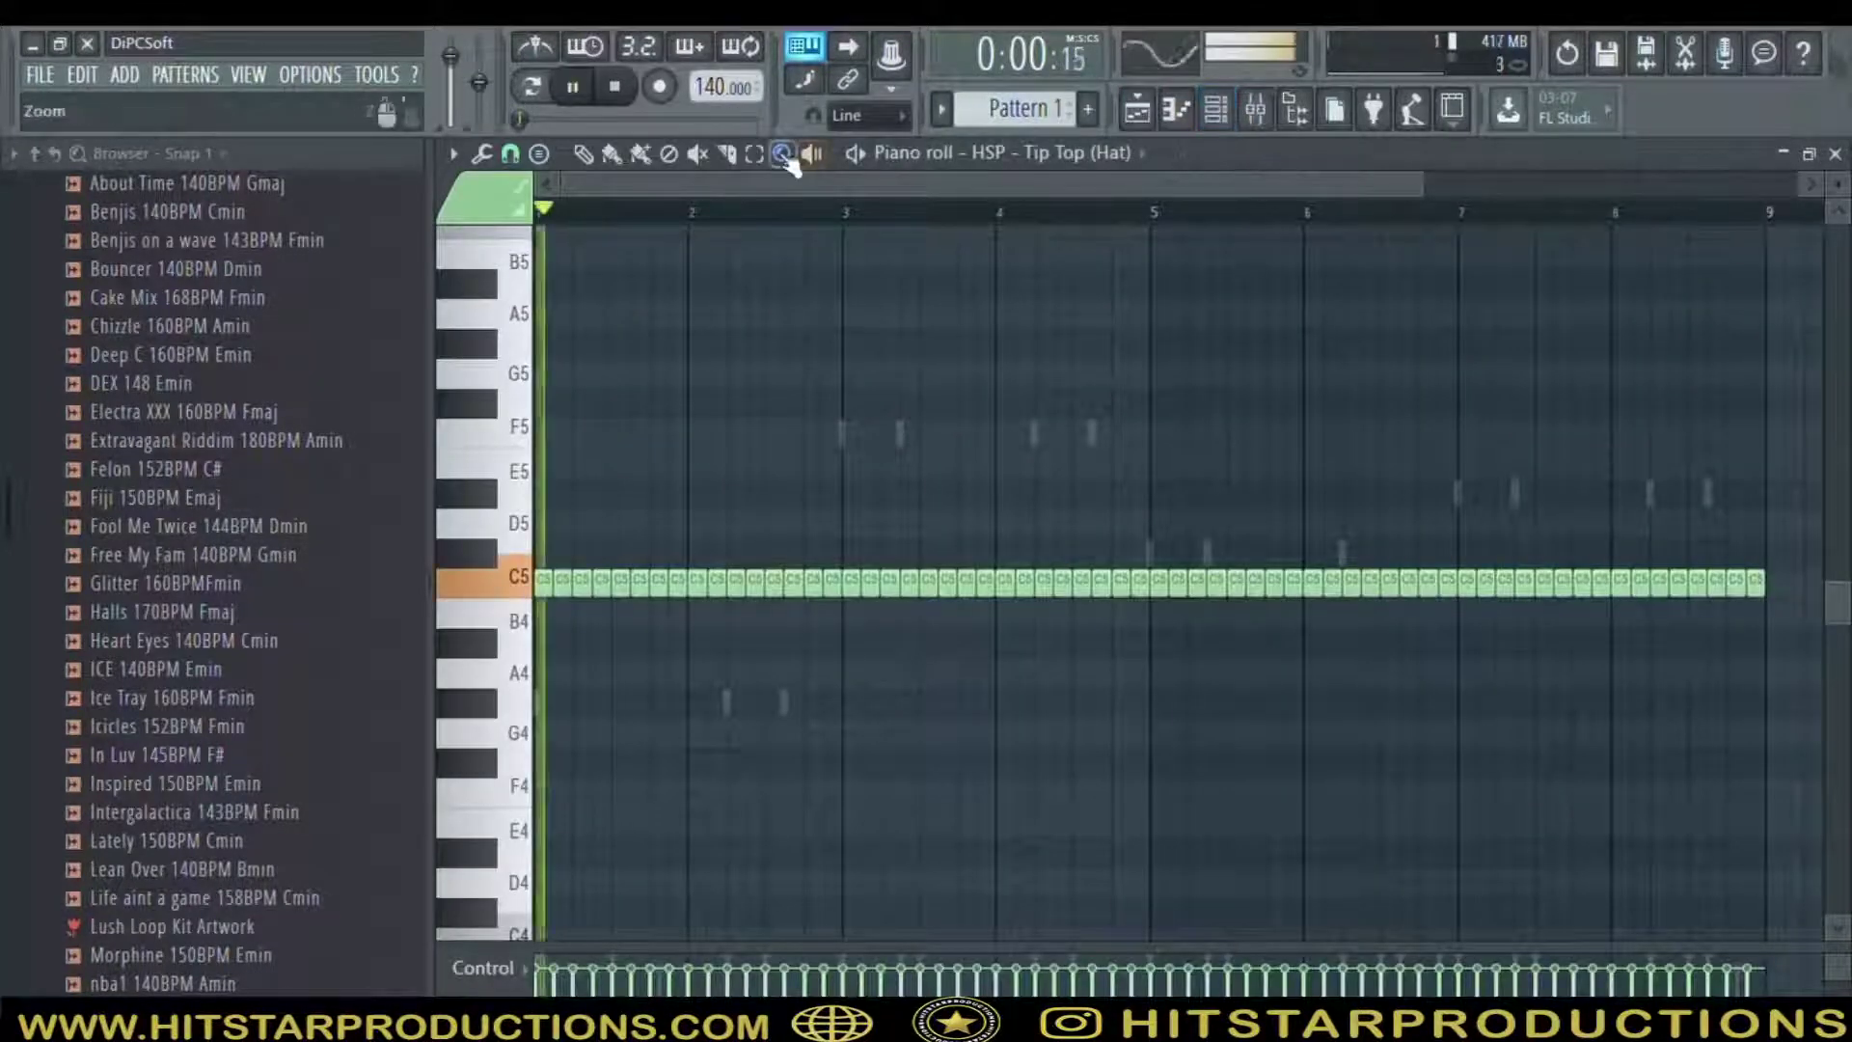
click(627, 582)
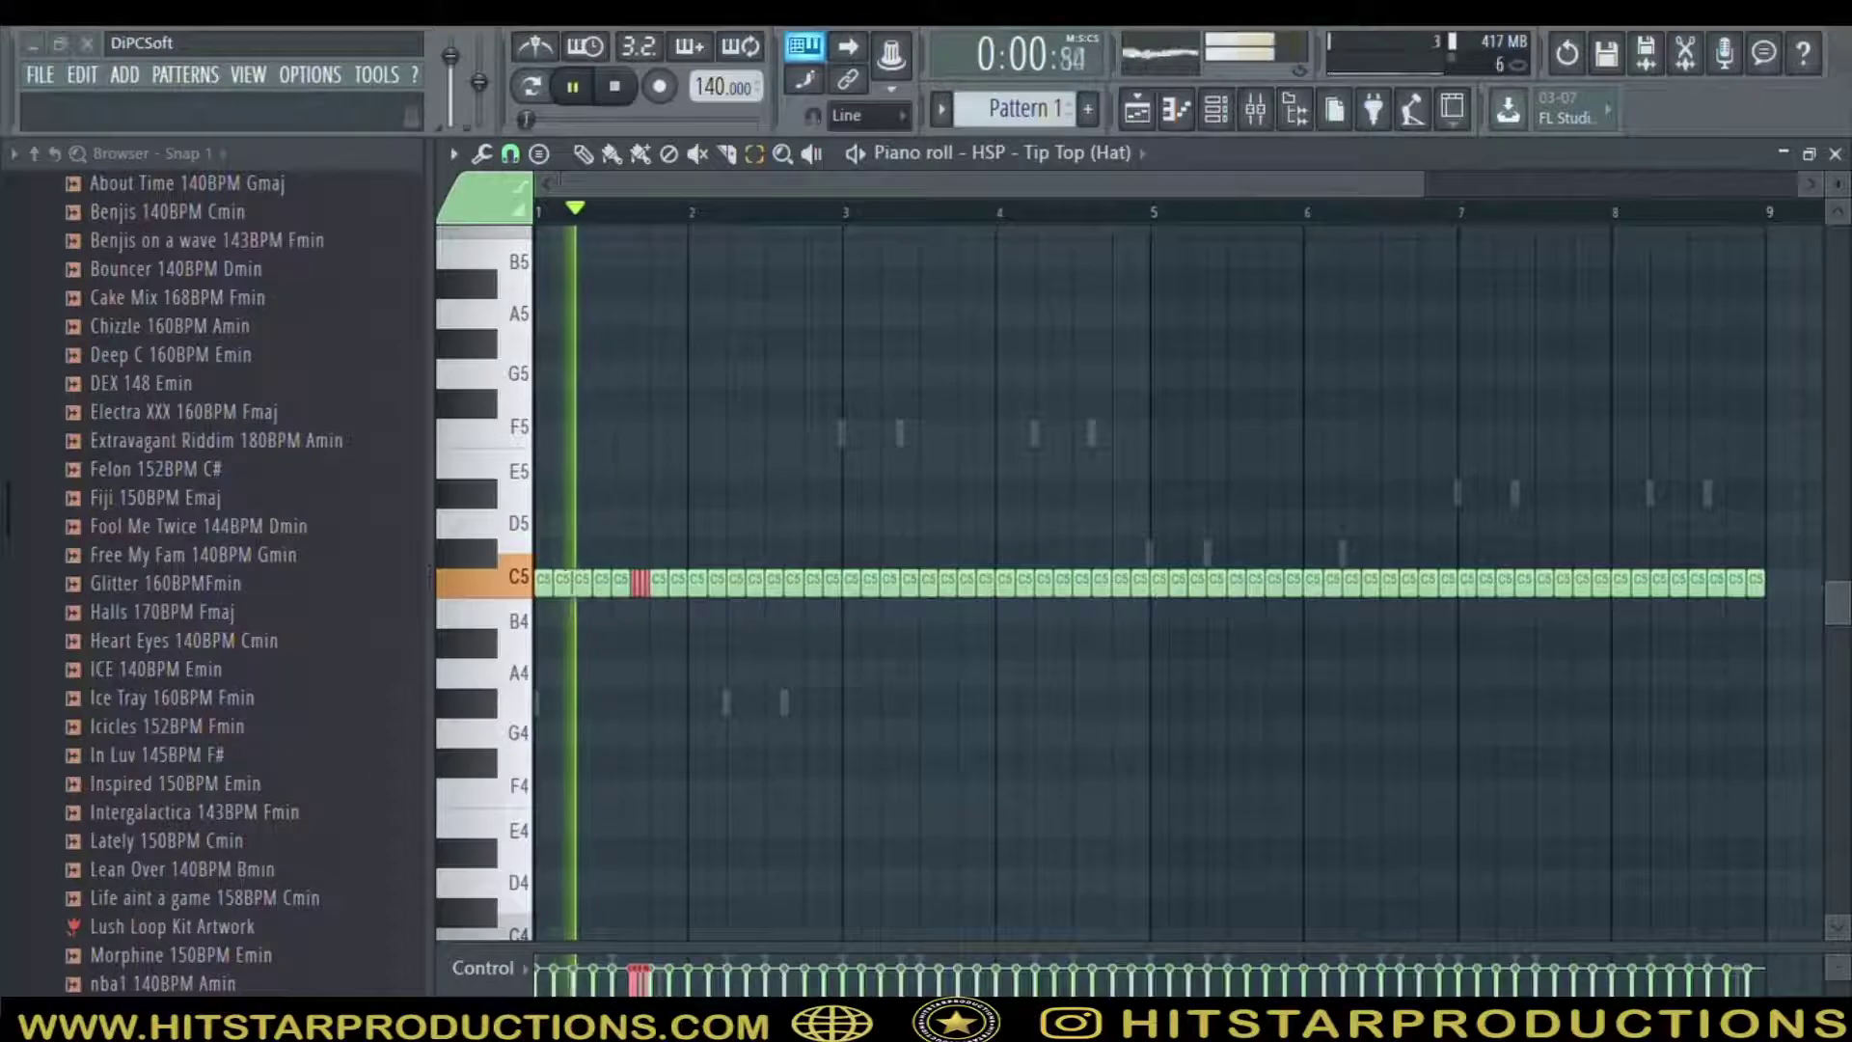
key(space)
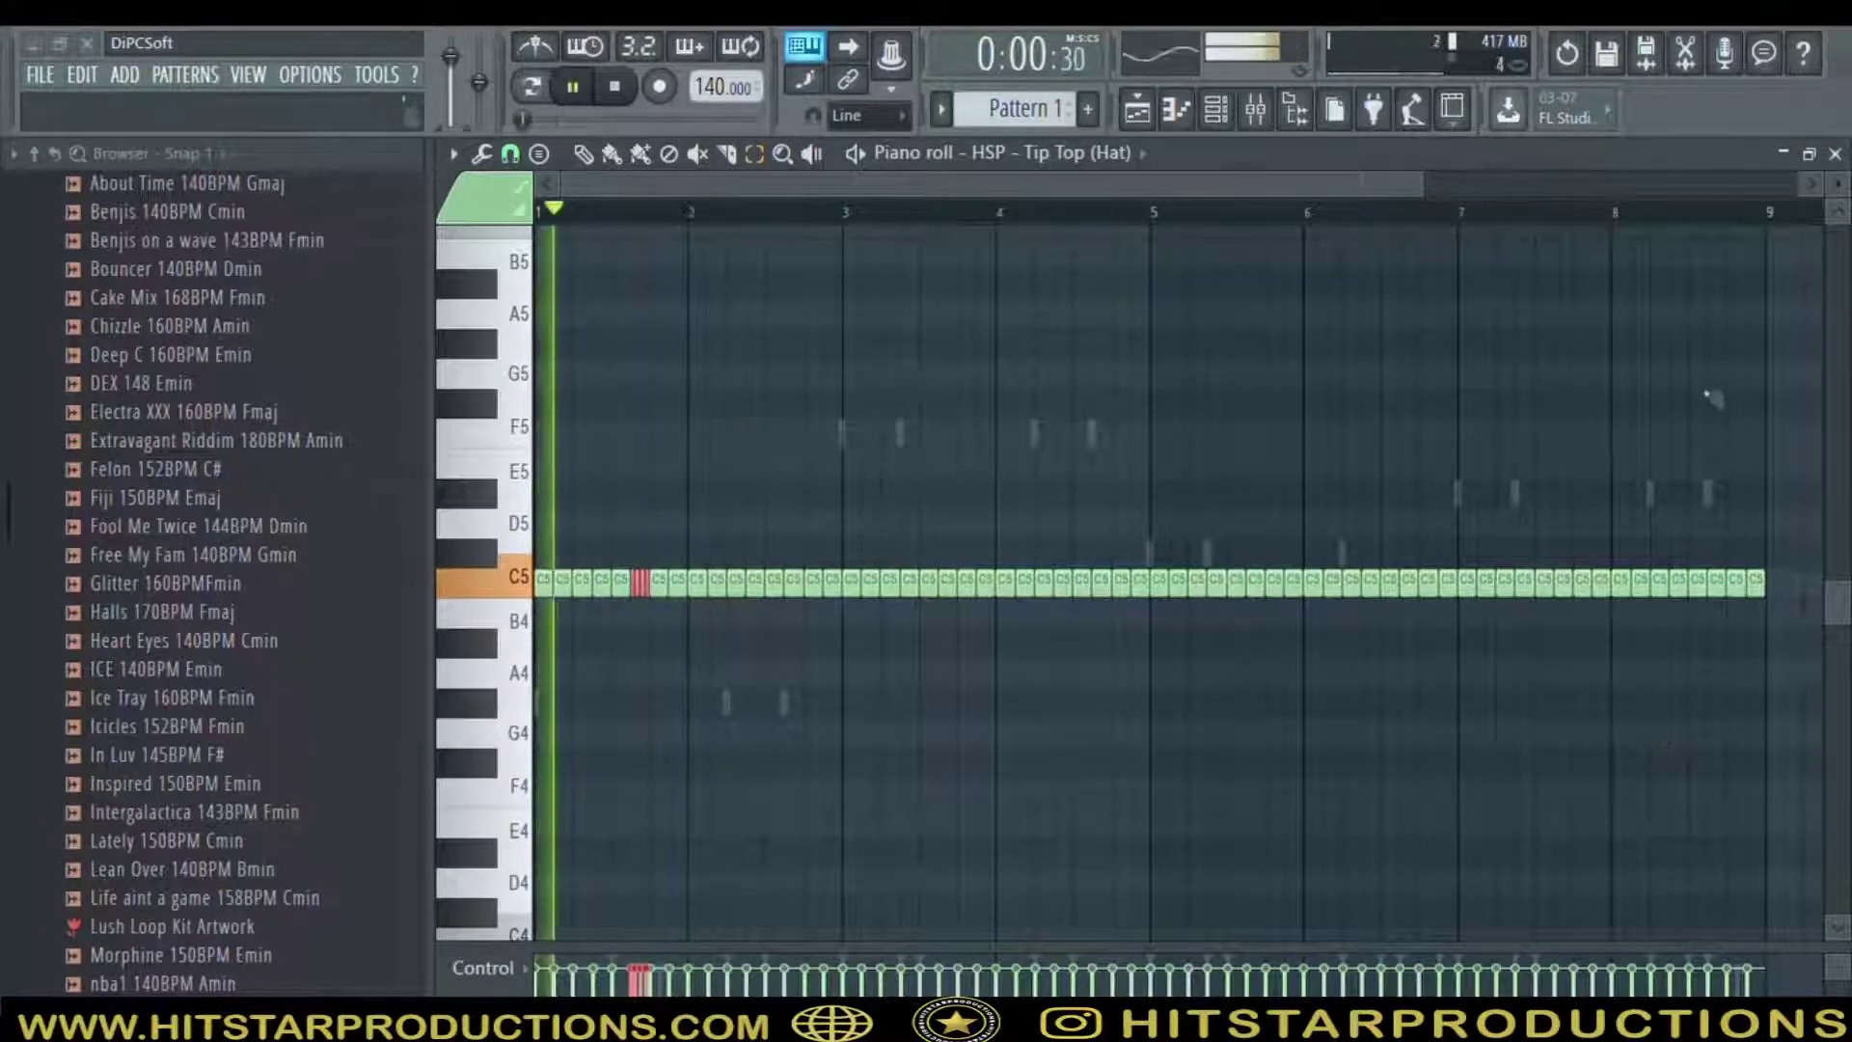
click(564, 583)
key(space)
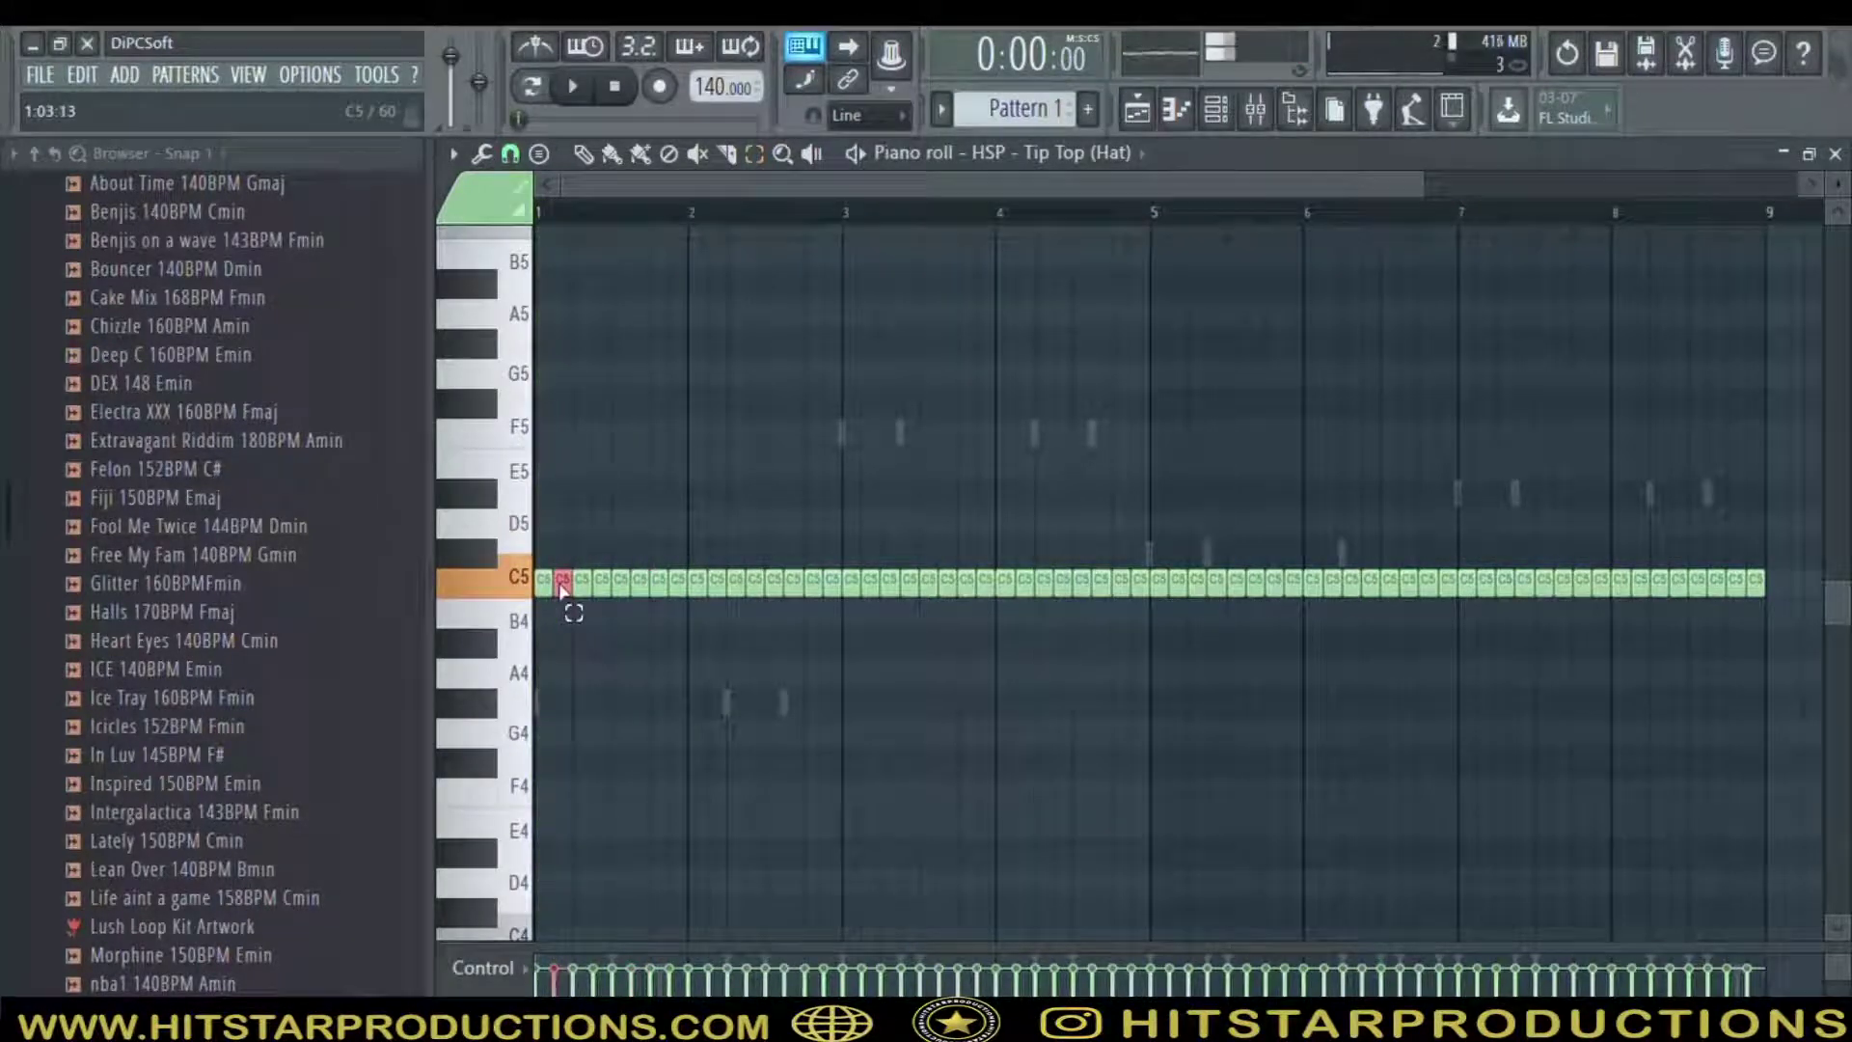
key(space)
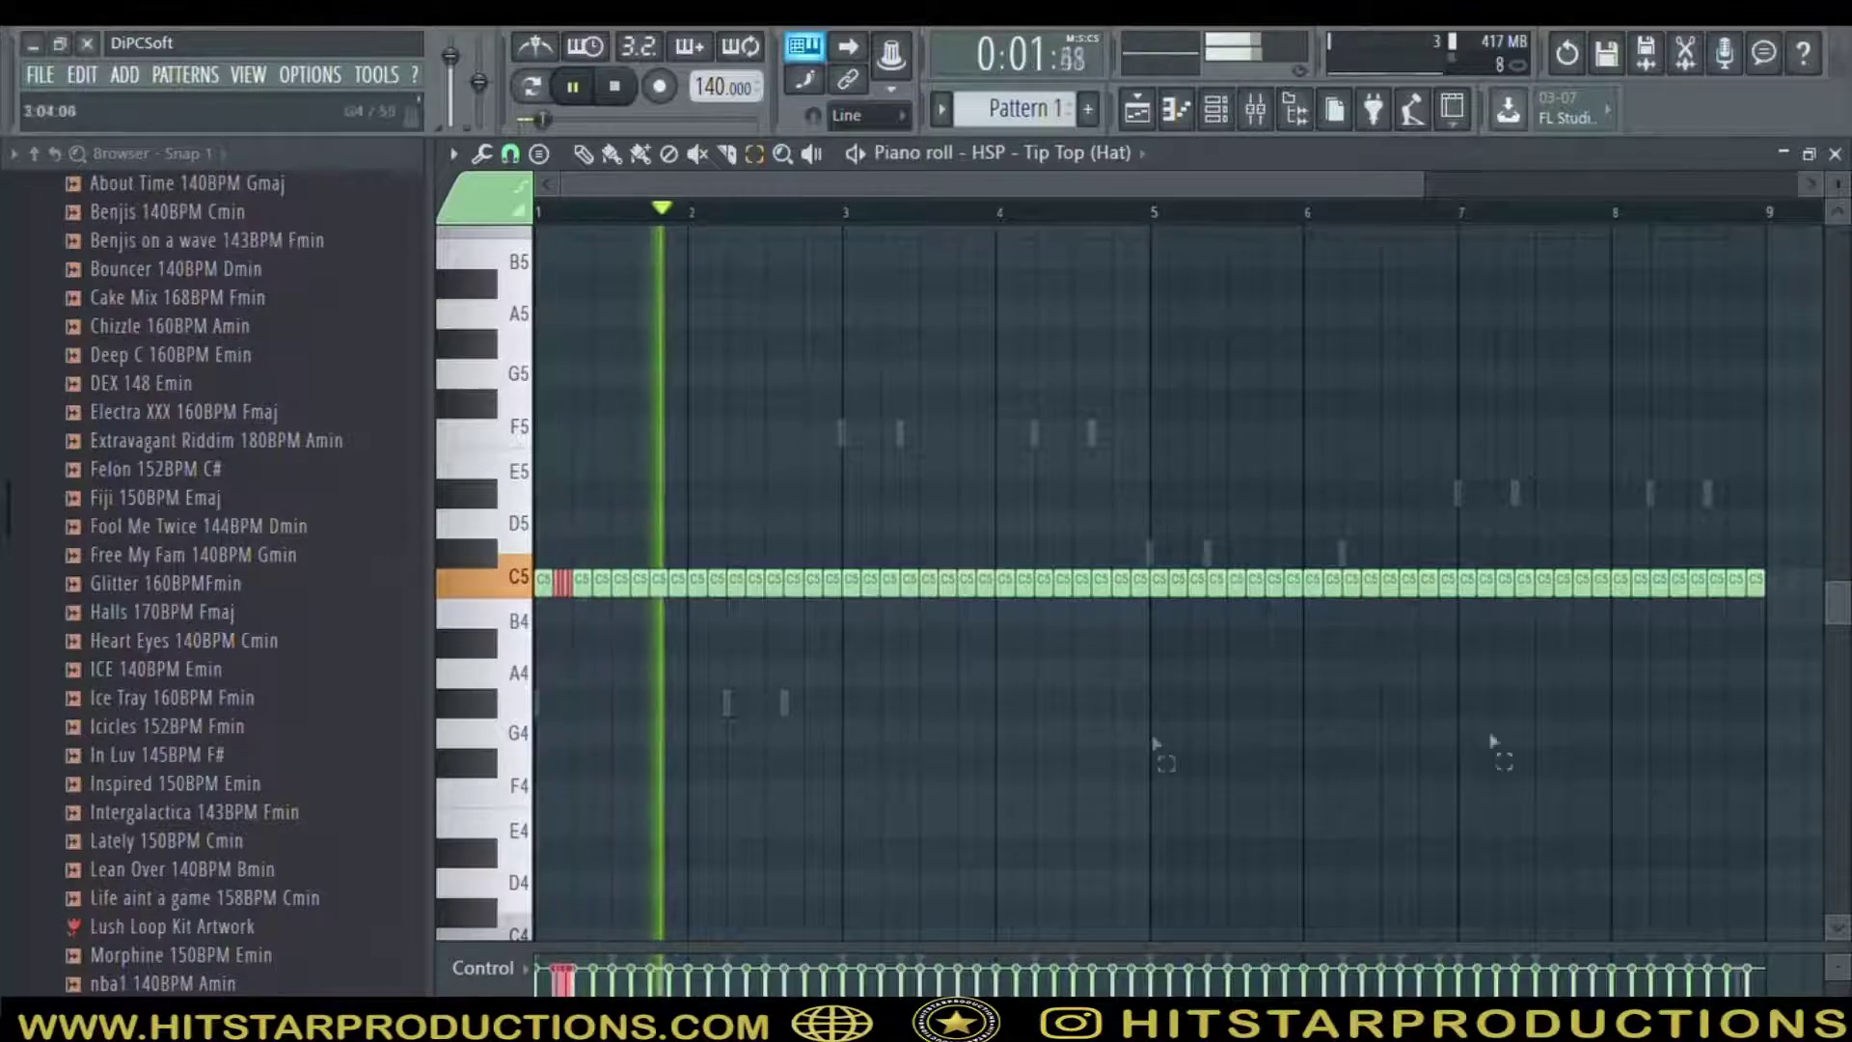
Chop the C5 hat on step 1 of bar 3 into eight slices and delete the last three slices
click(849, 584)
key(space)
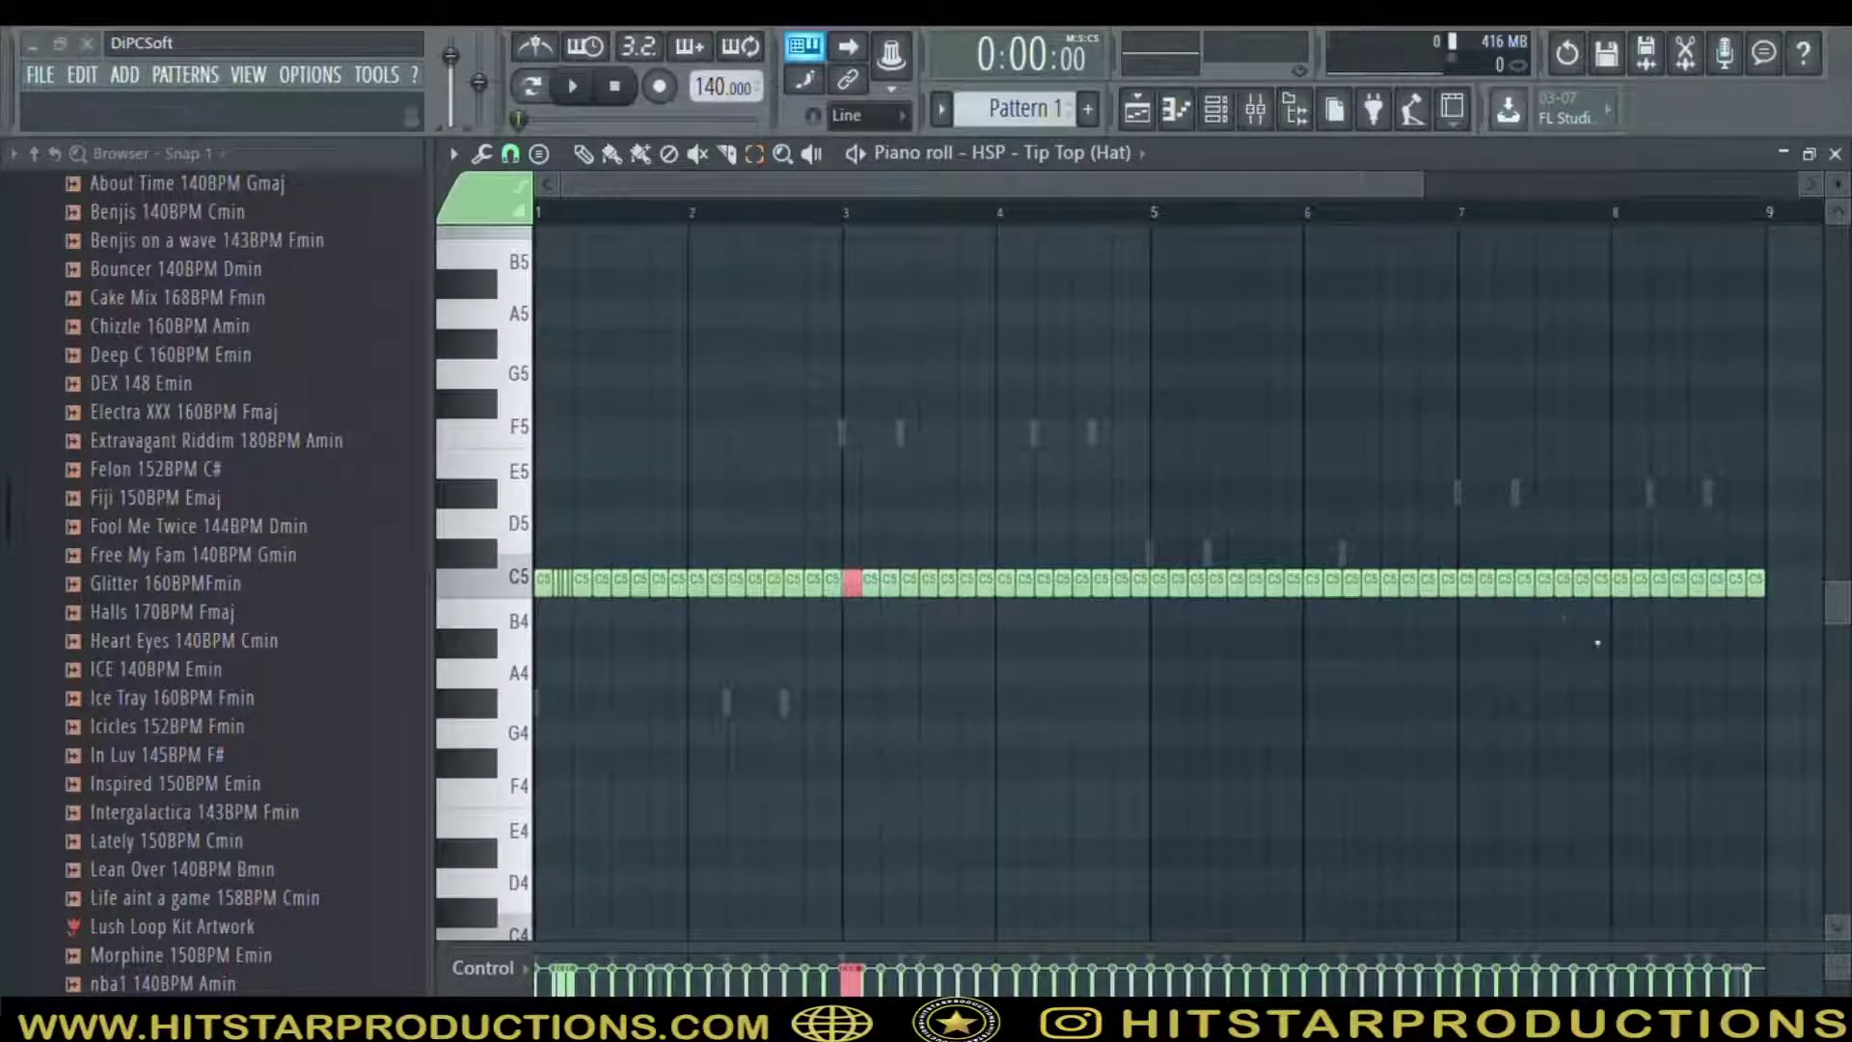
click(799, 155)
drag(814, 393, 1071, 633)
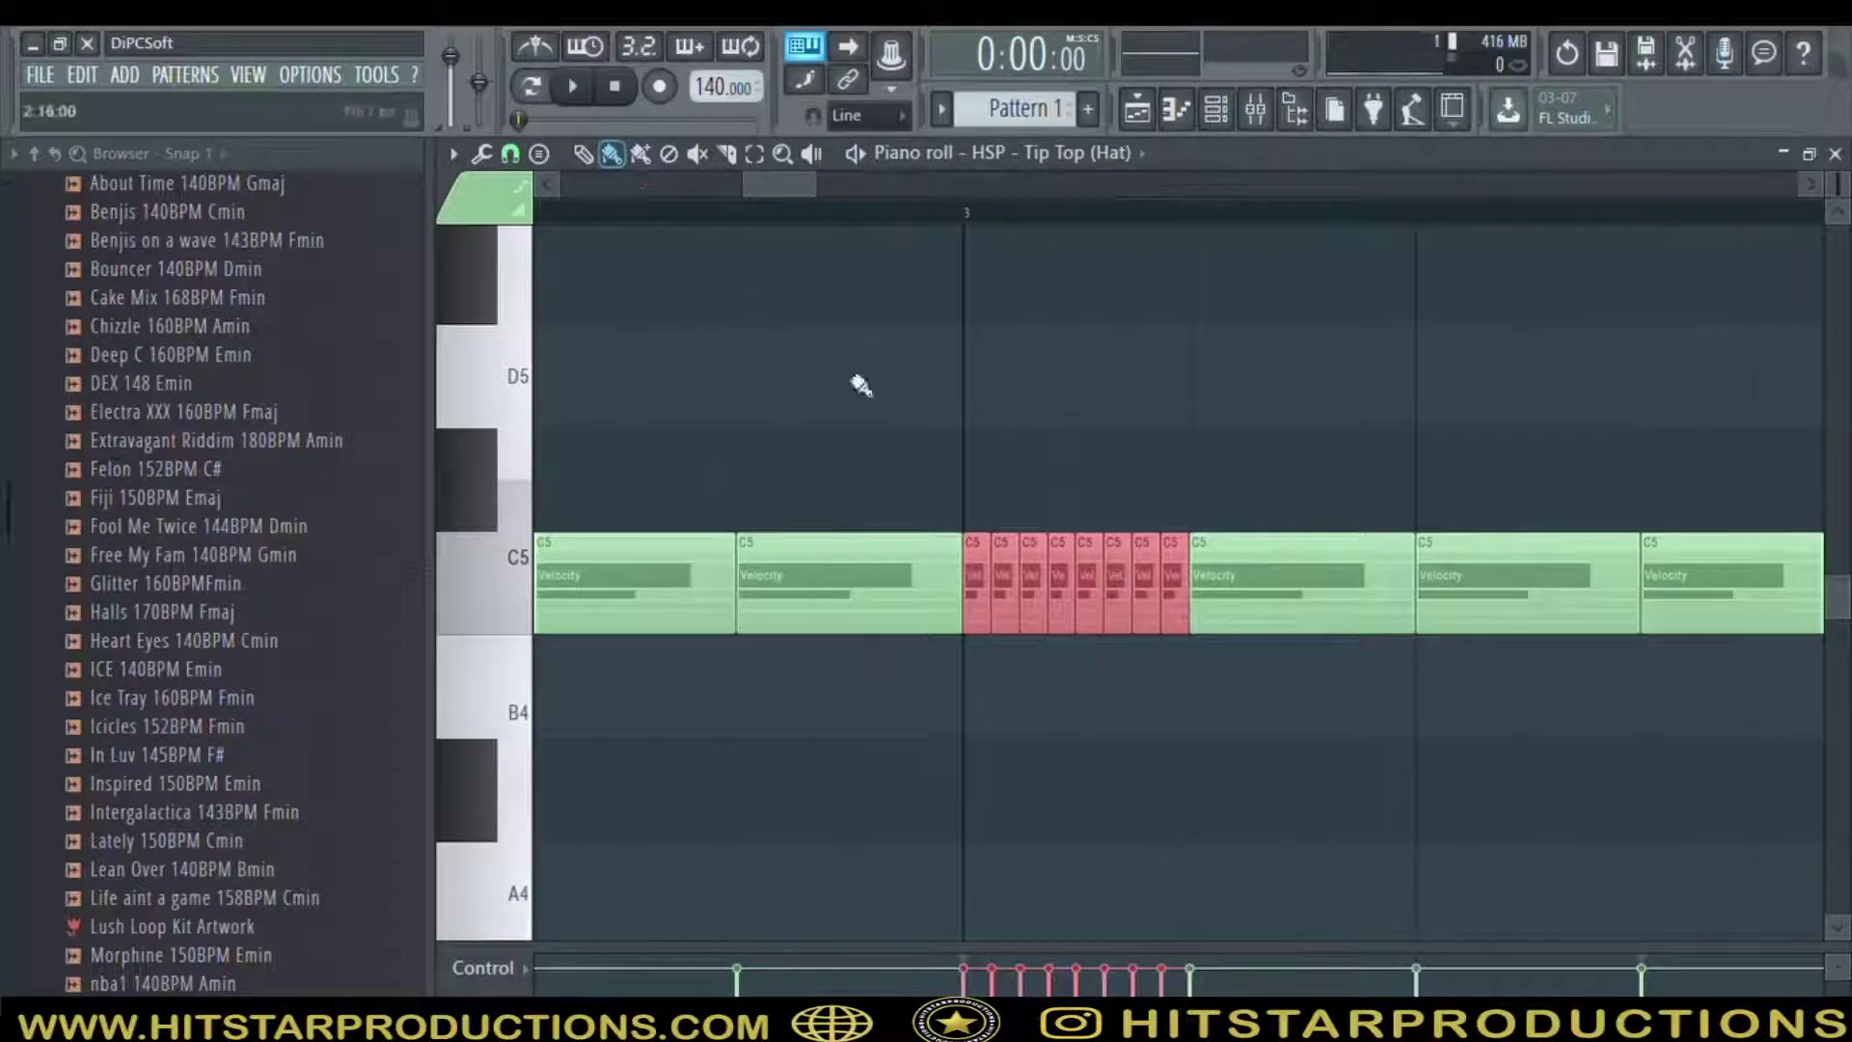
right_click(1173, 585)
right_click(1145, 579)
right_click(1117, 569)
key(space)
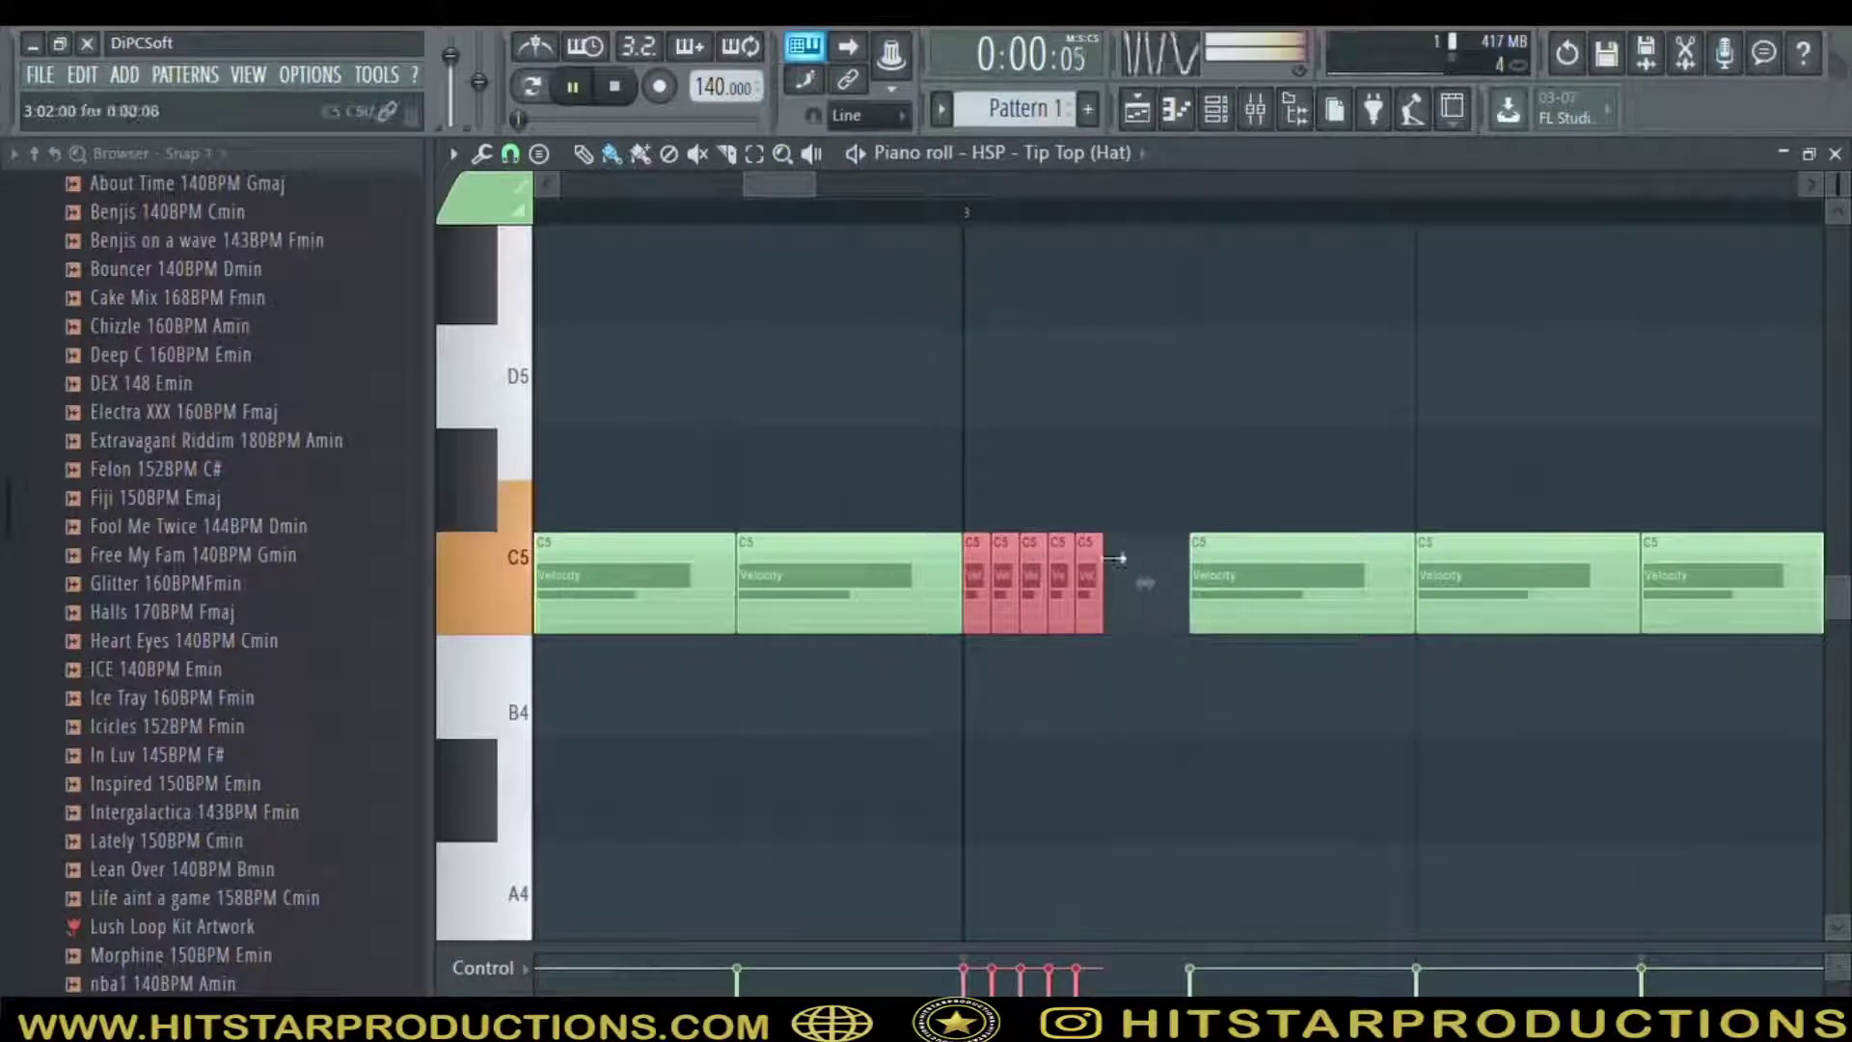
Add three short, evenly spaced F4 hats across the last beat of bar 4 and play the pattern
click(793, 150)
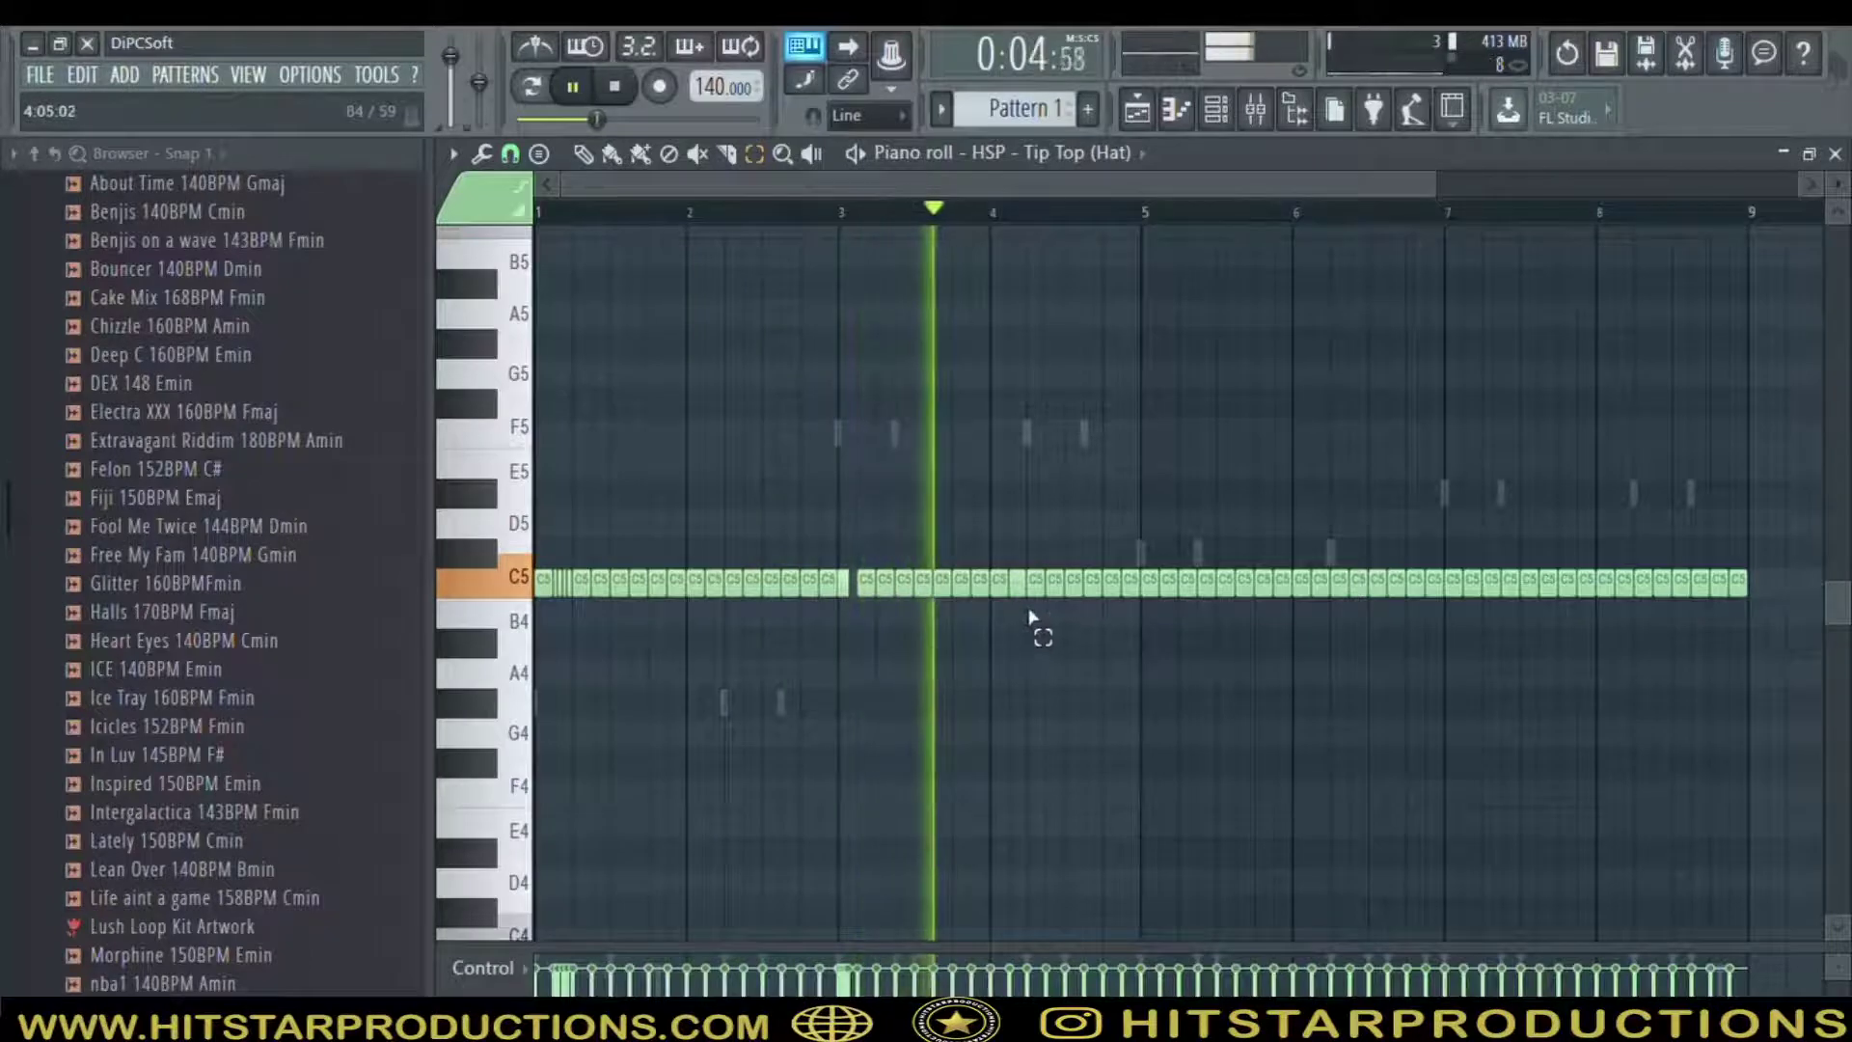
key(space)
click(1115, 590)
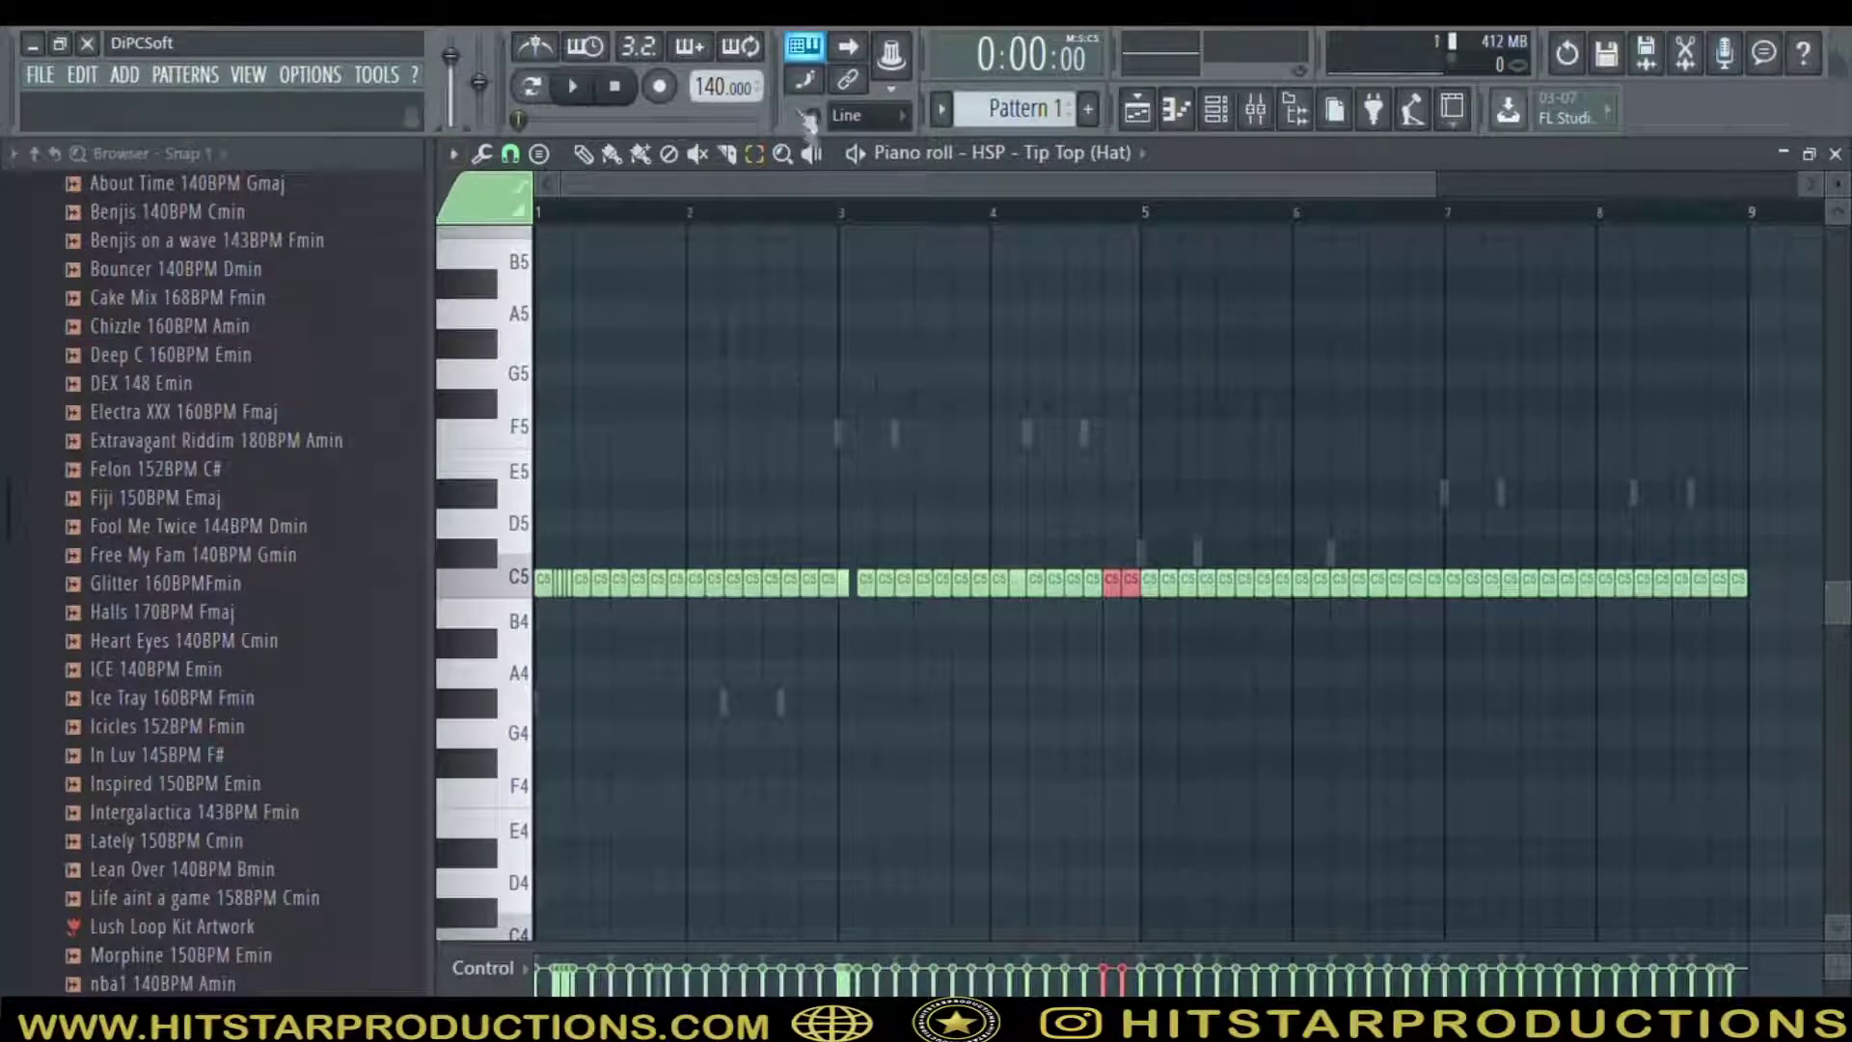
click(783, 152)
drag(940, 371, 1298, 721)
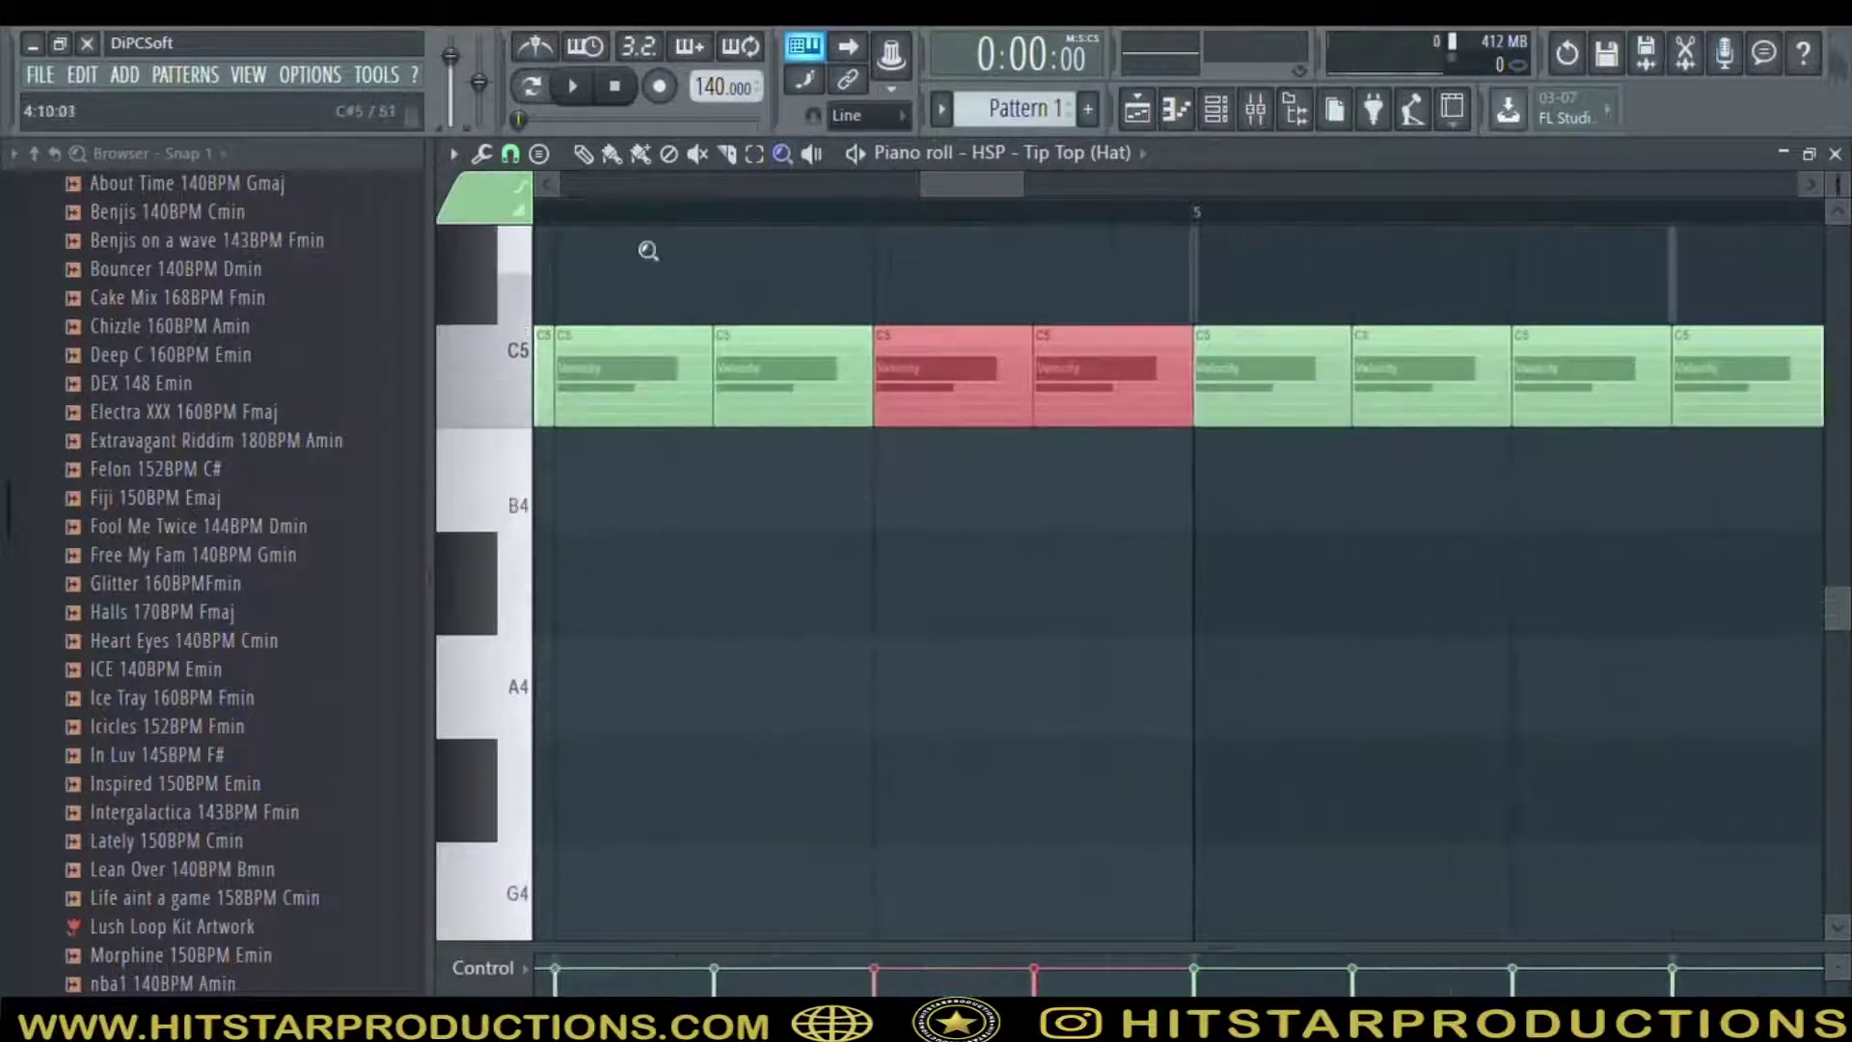
click(611, 155)
scroll(880, 600, down, 6)
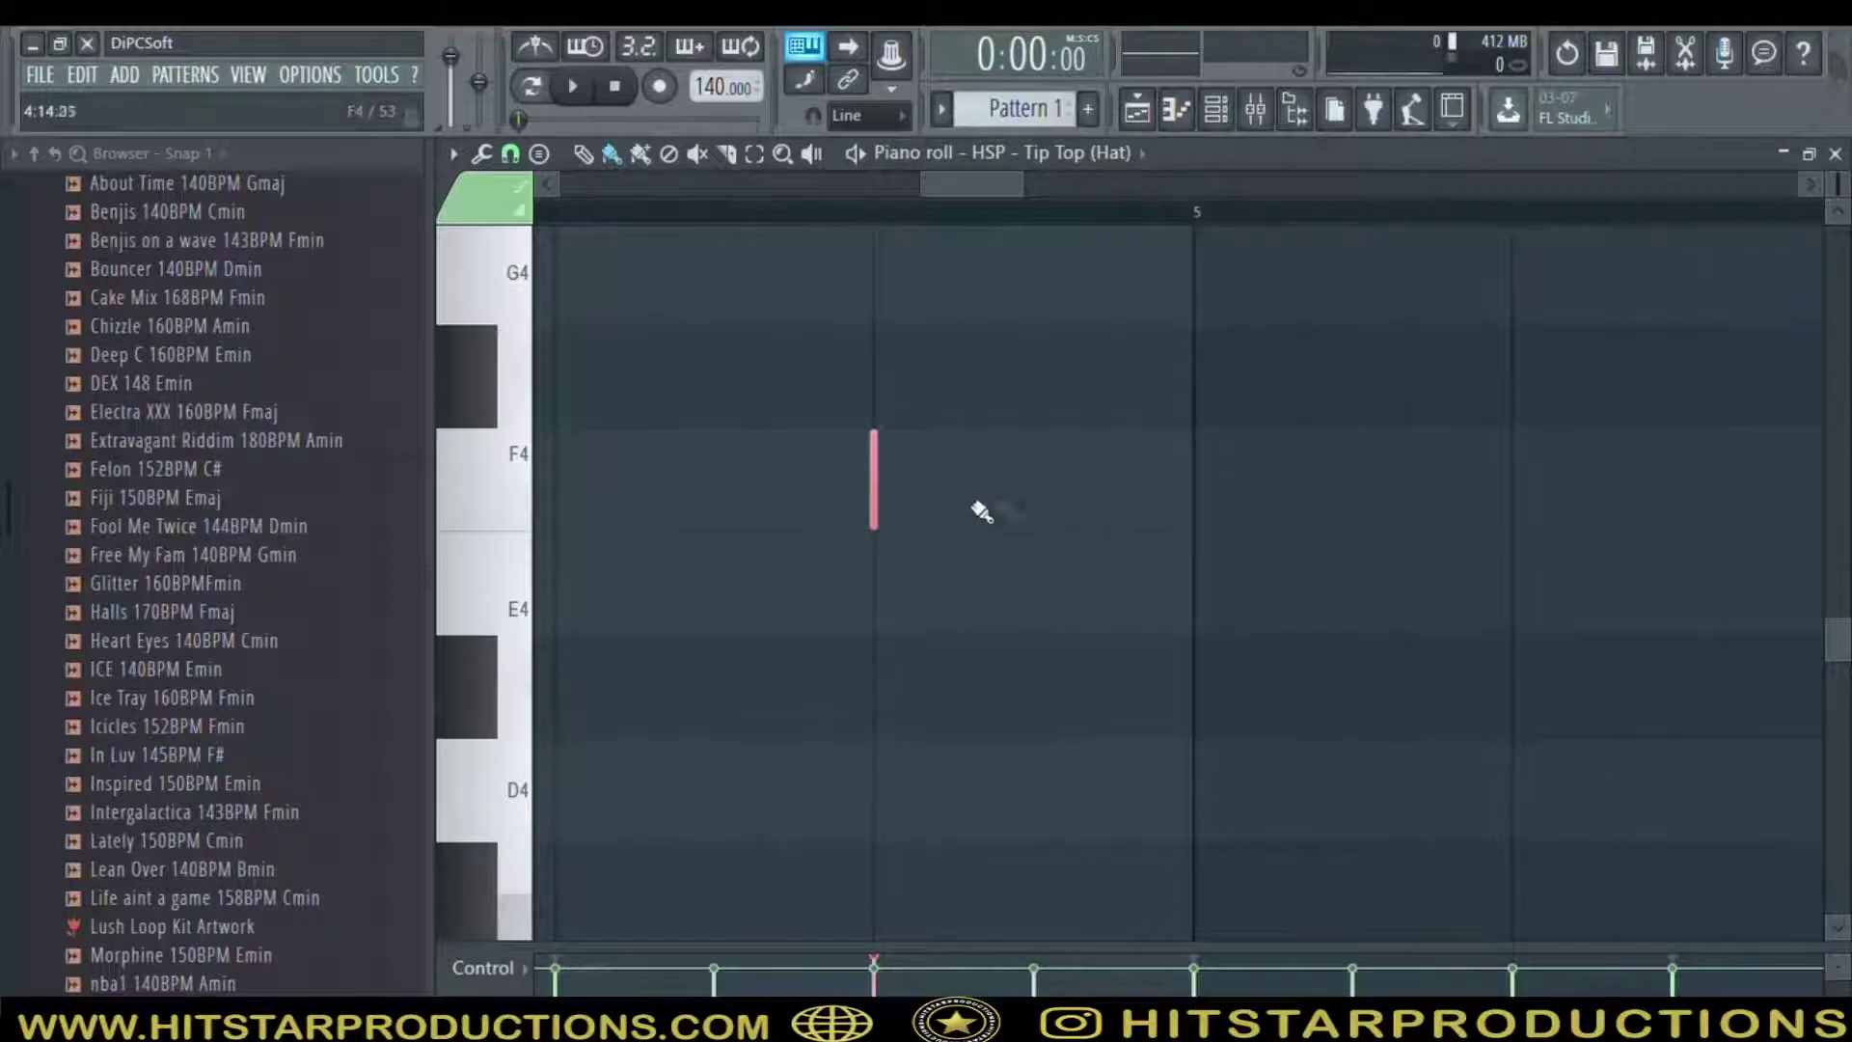
right_click(802, 364)
key(space)
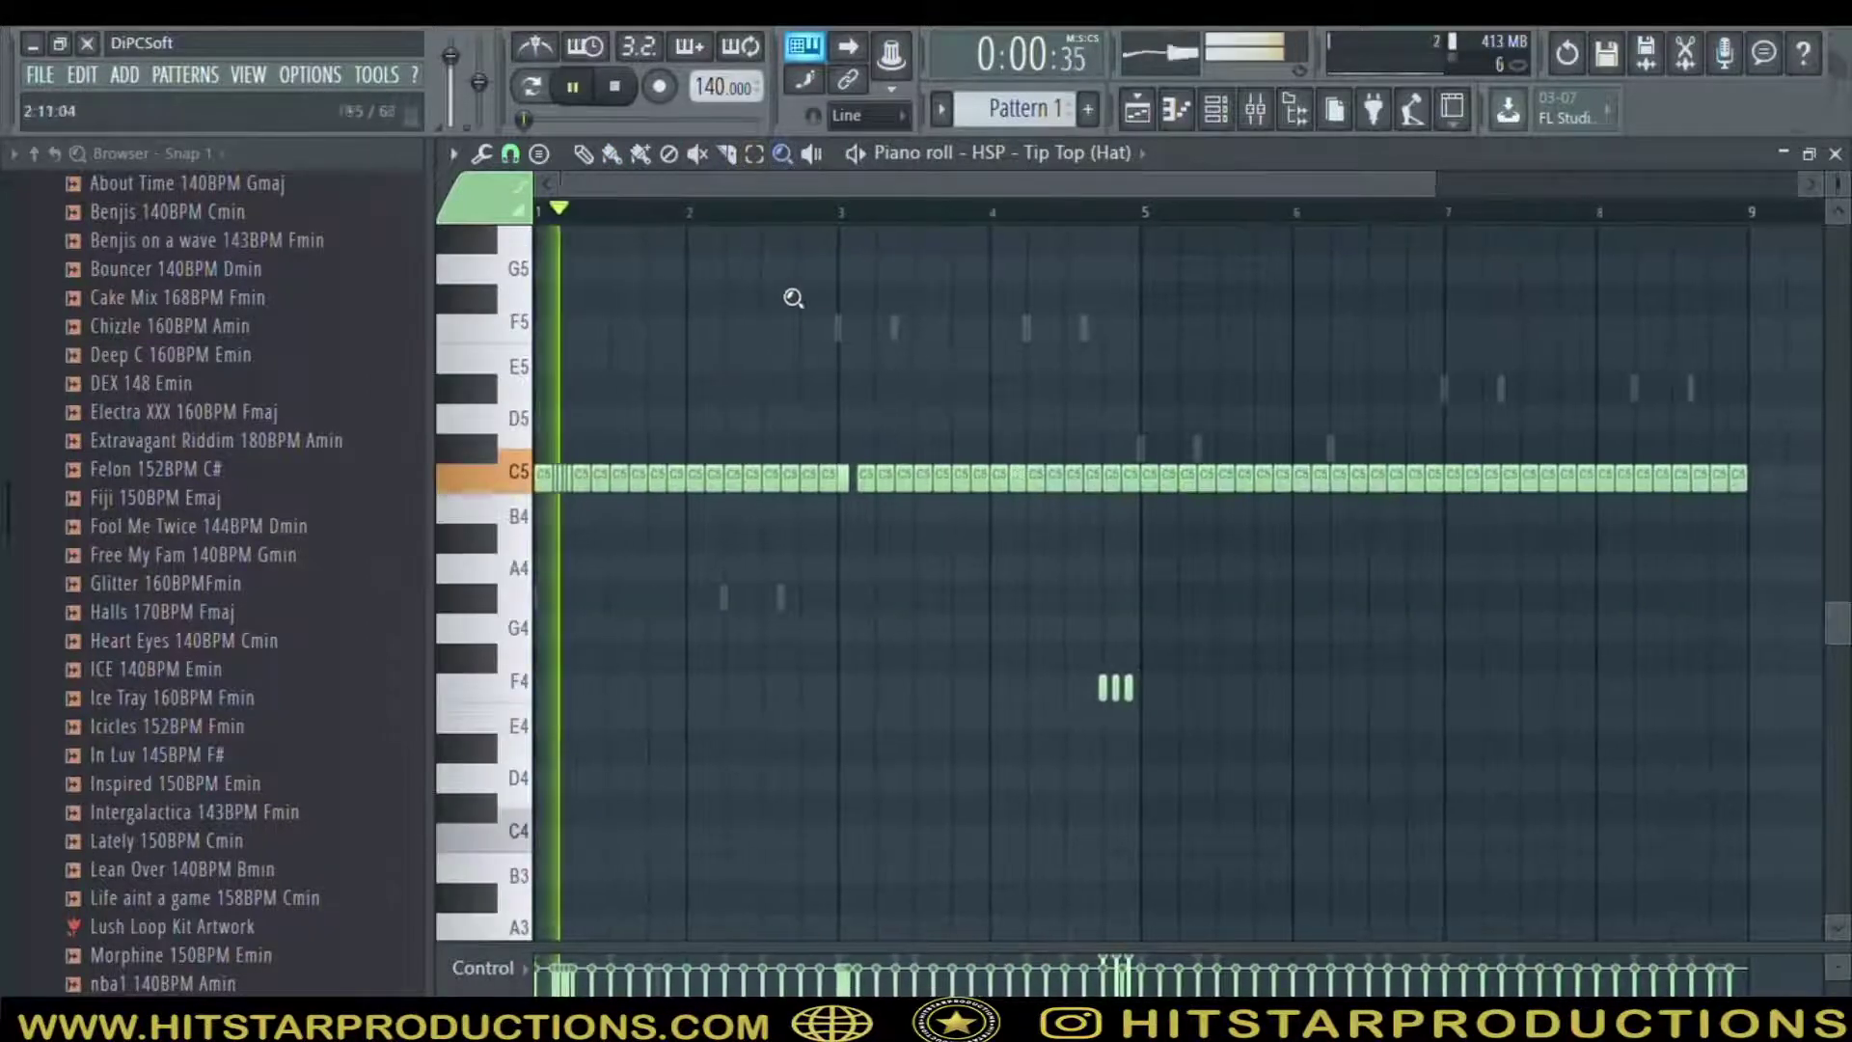
click(640, 154)
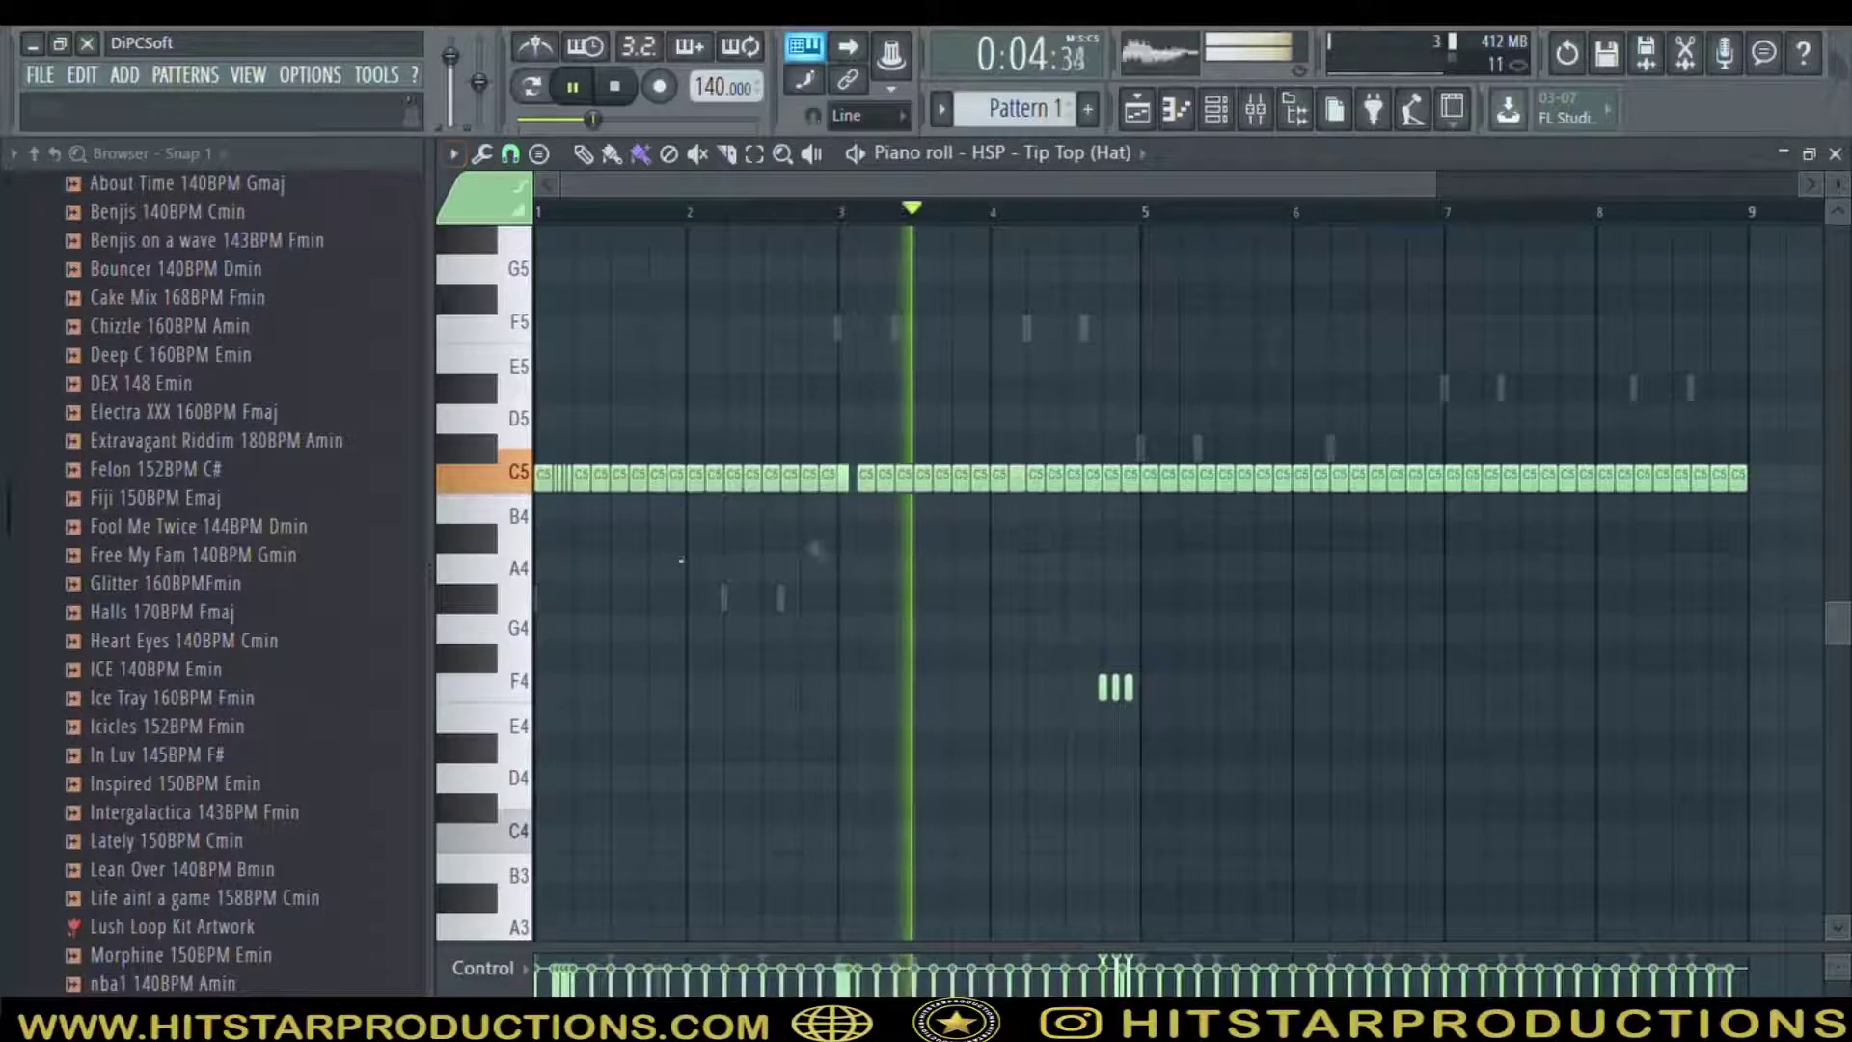
Replace the hats in bars 5 to 8 with a copy of bars 1 to 4, leaving out the F4 hats in bar 8
click(755, 153)
drag(1157, 512, 1850, 489)
key(Delete)
key(ctrl+b)
key(ctrl+d)
drag(1020, 646, 1687, 725)
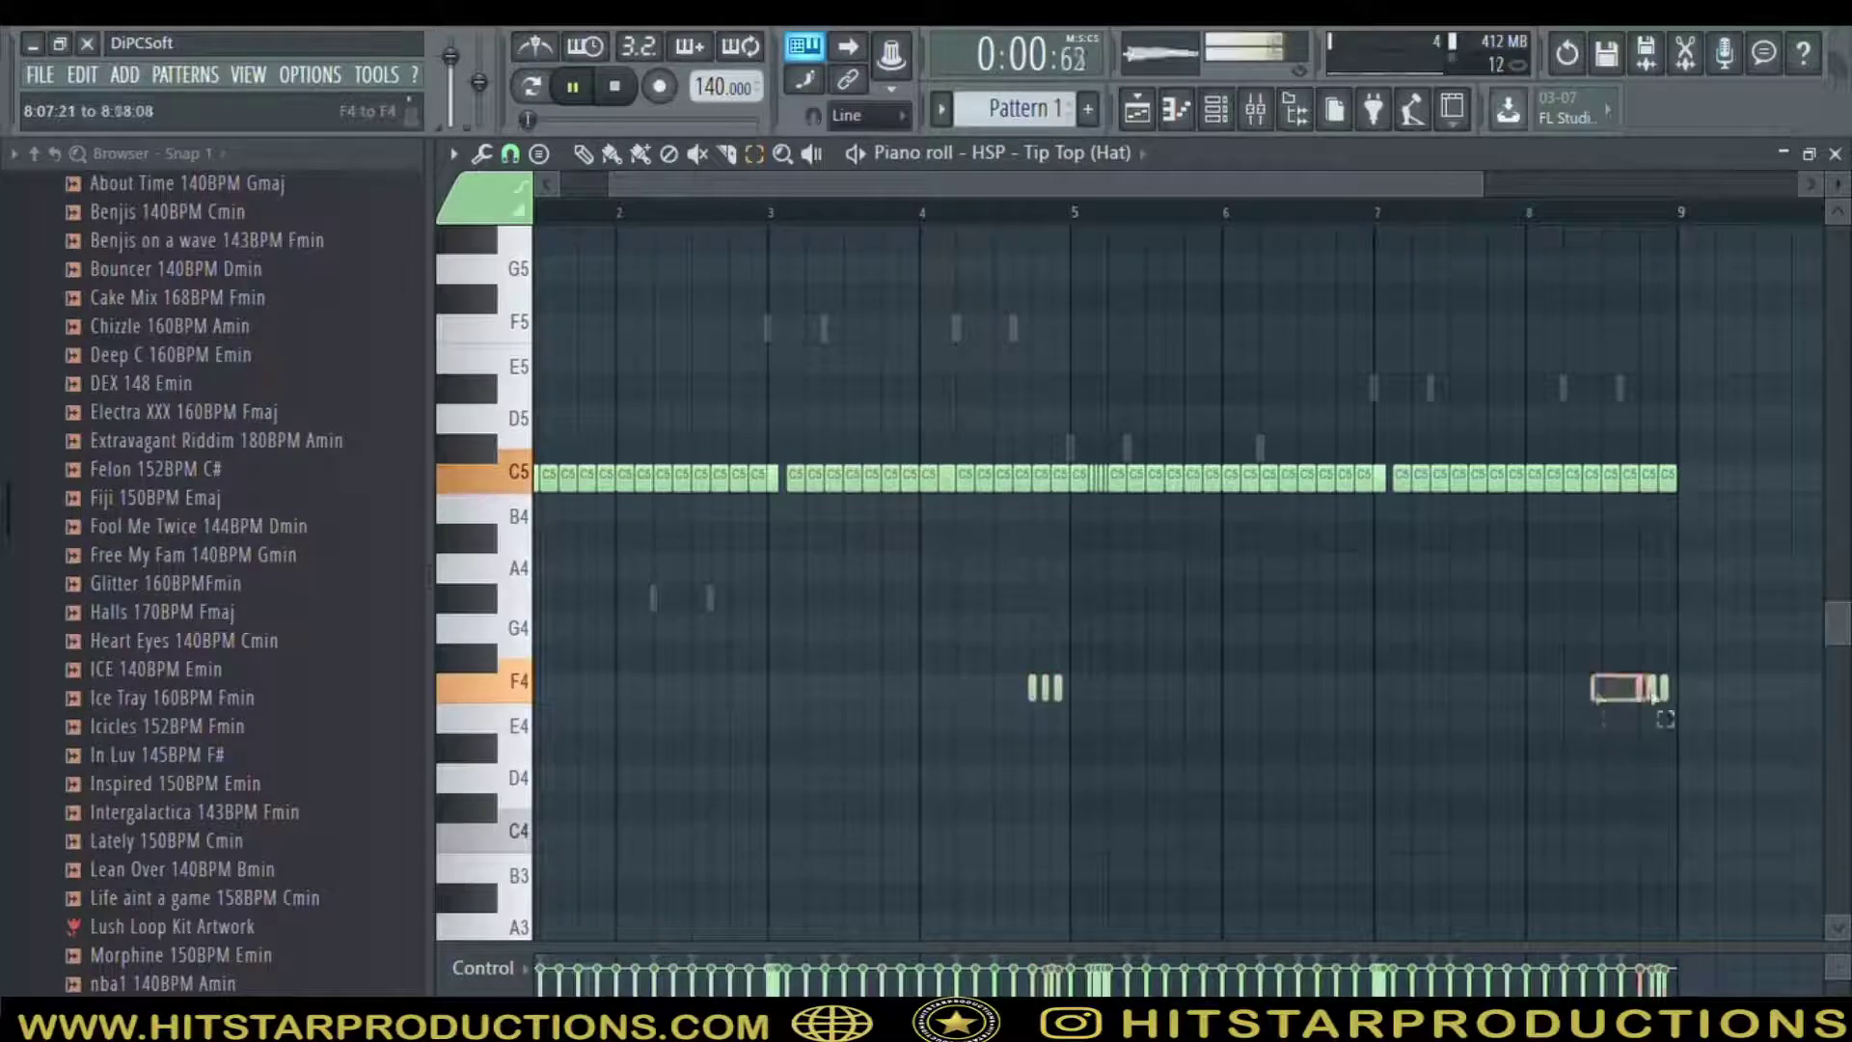
key(Delete)
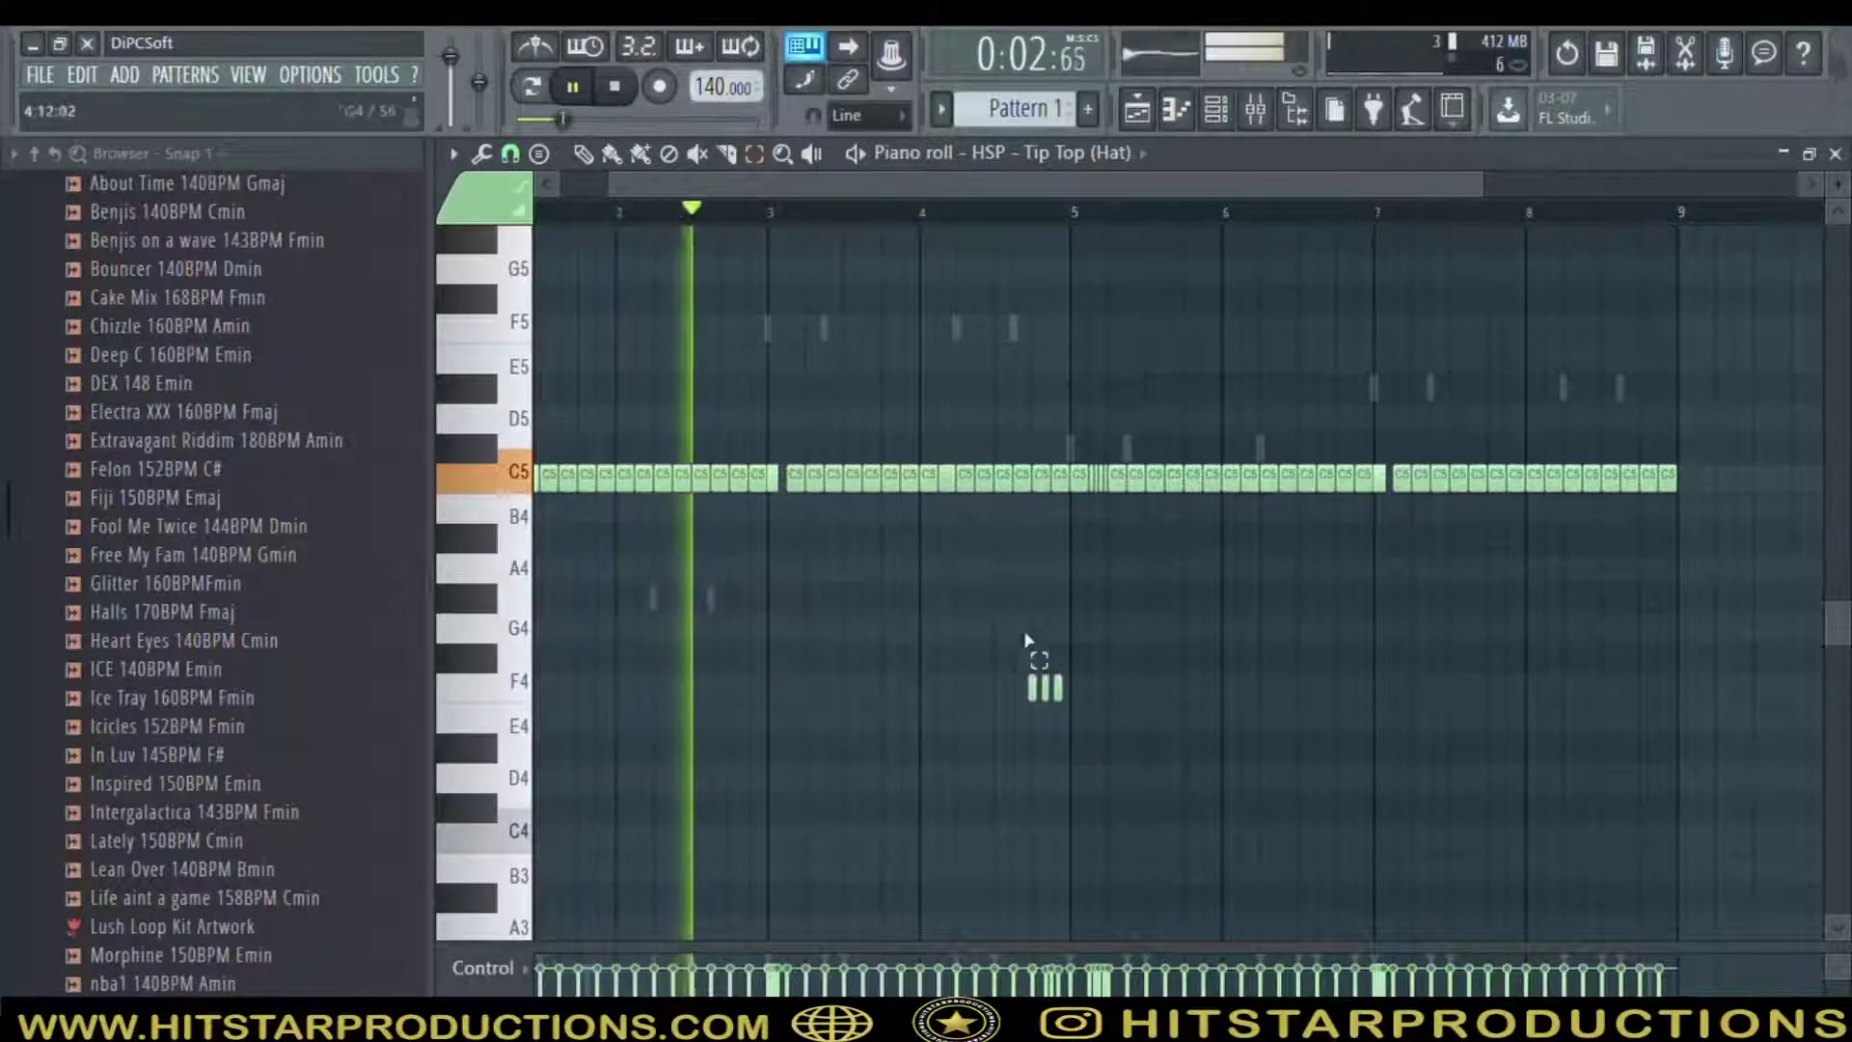
Add a D5 hat on step 3 of bar 2, chop it into a fast roll and play it back
key(space)
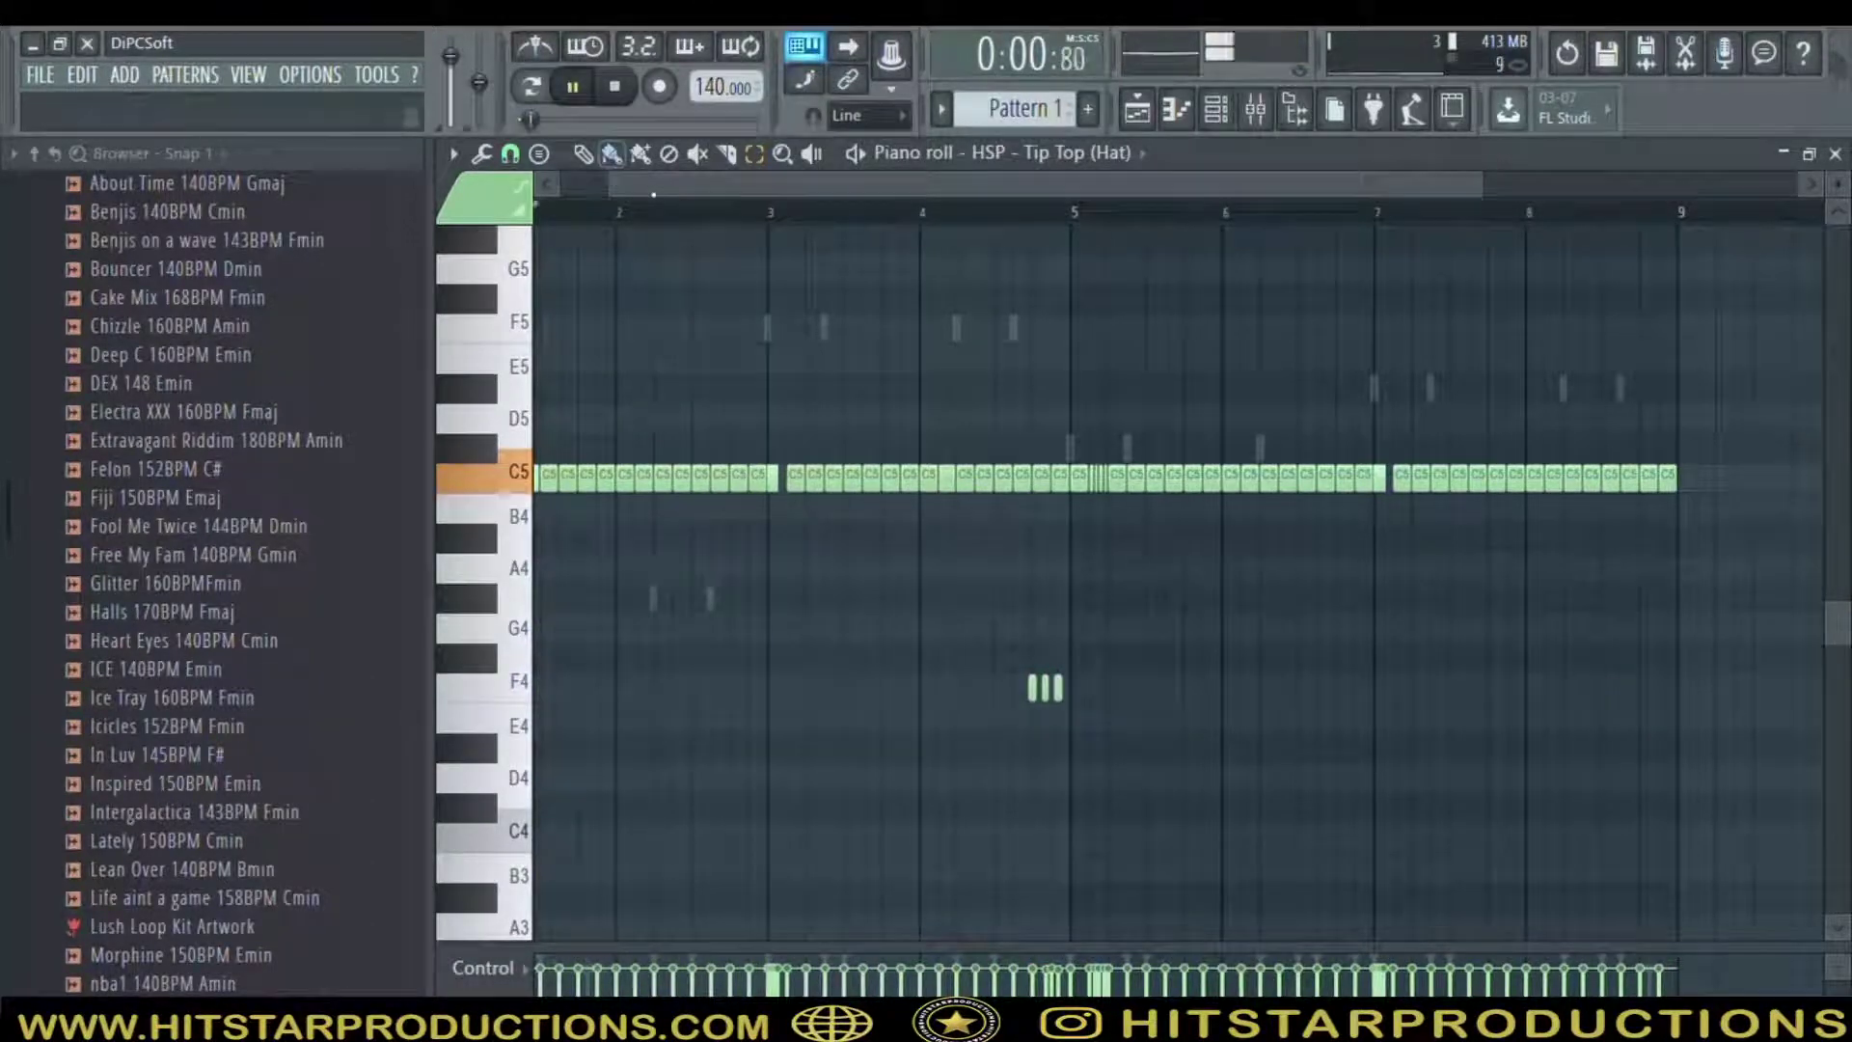
drag(652, 193, 604, 193)
key(space)
key(space)
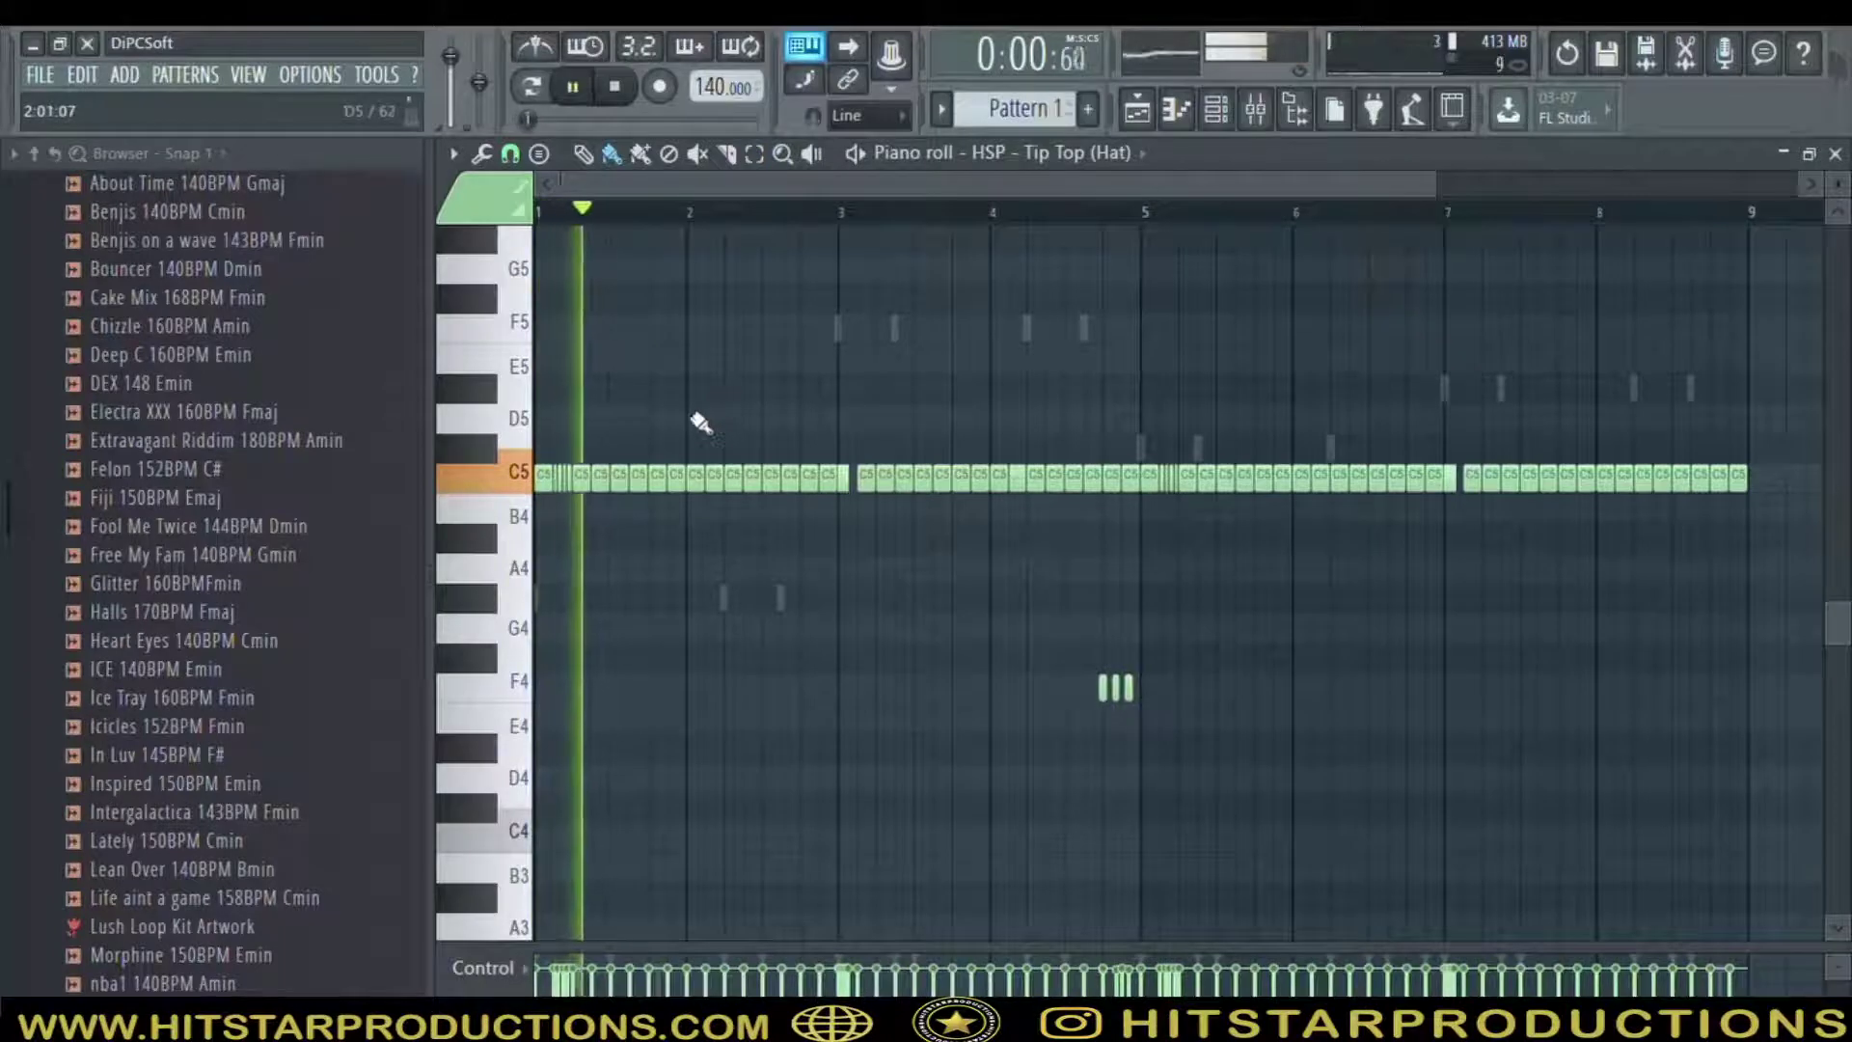
key(space)
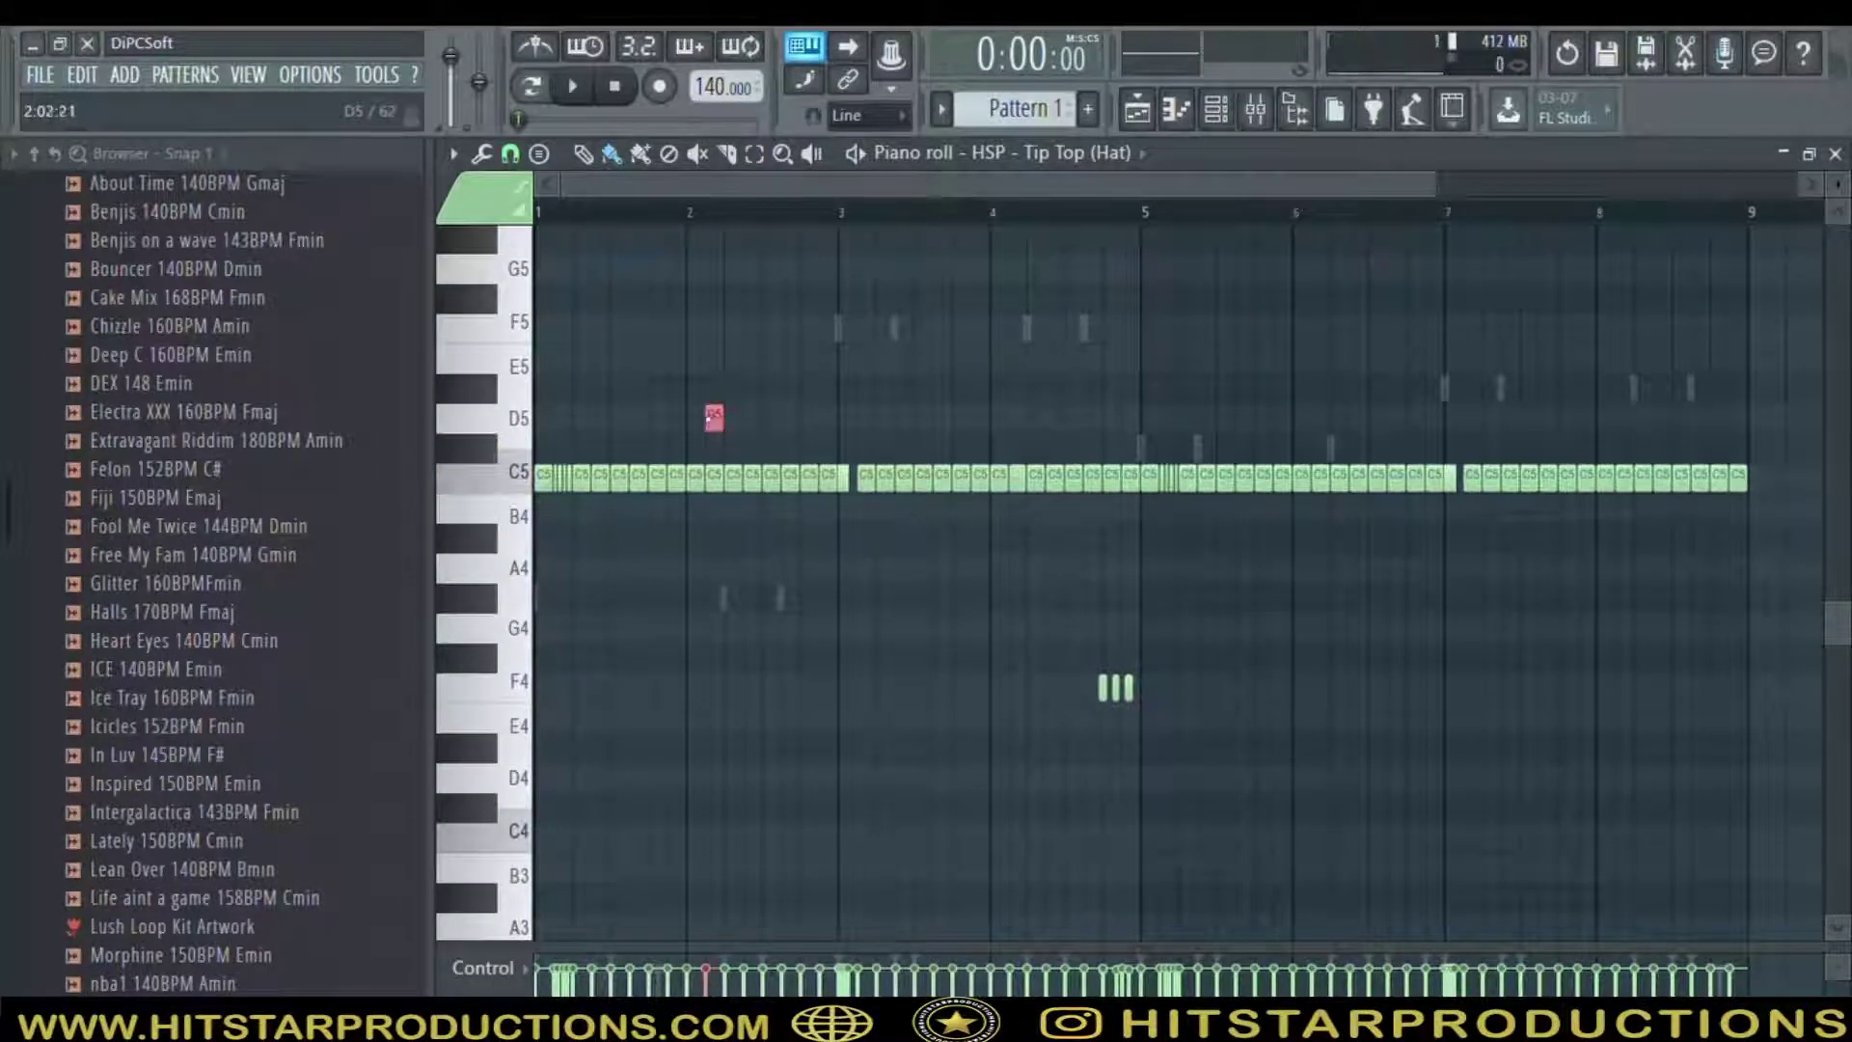
key(space)
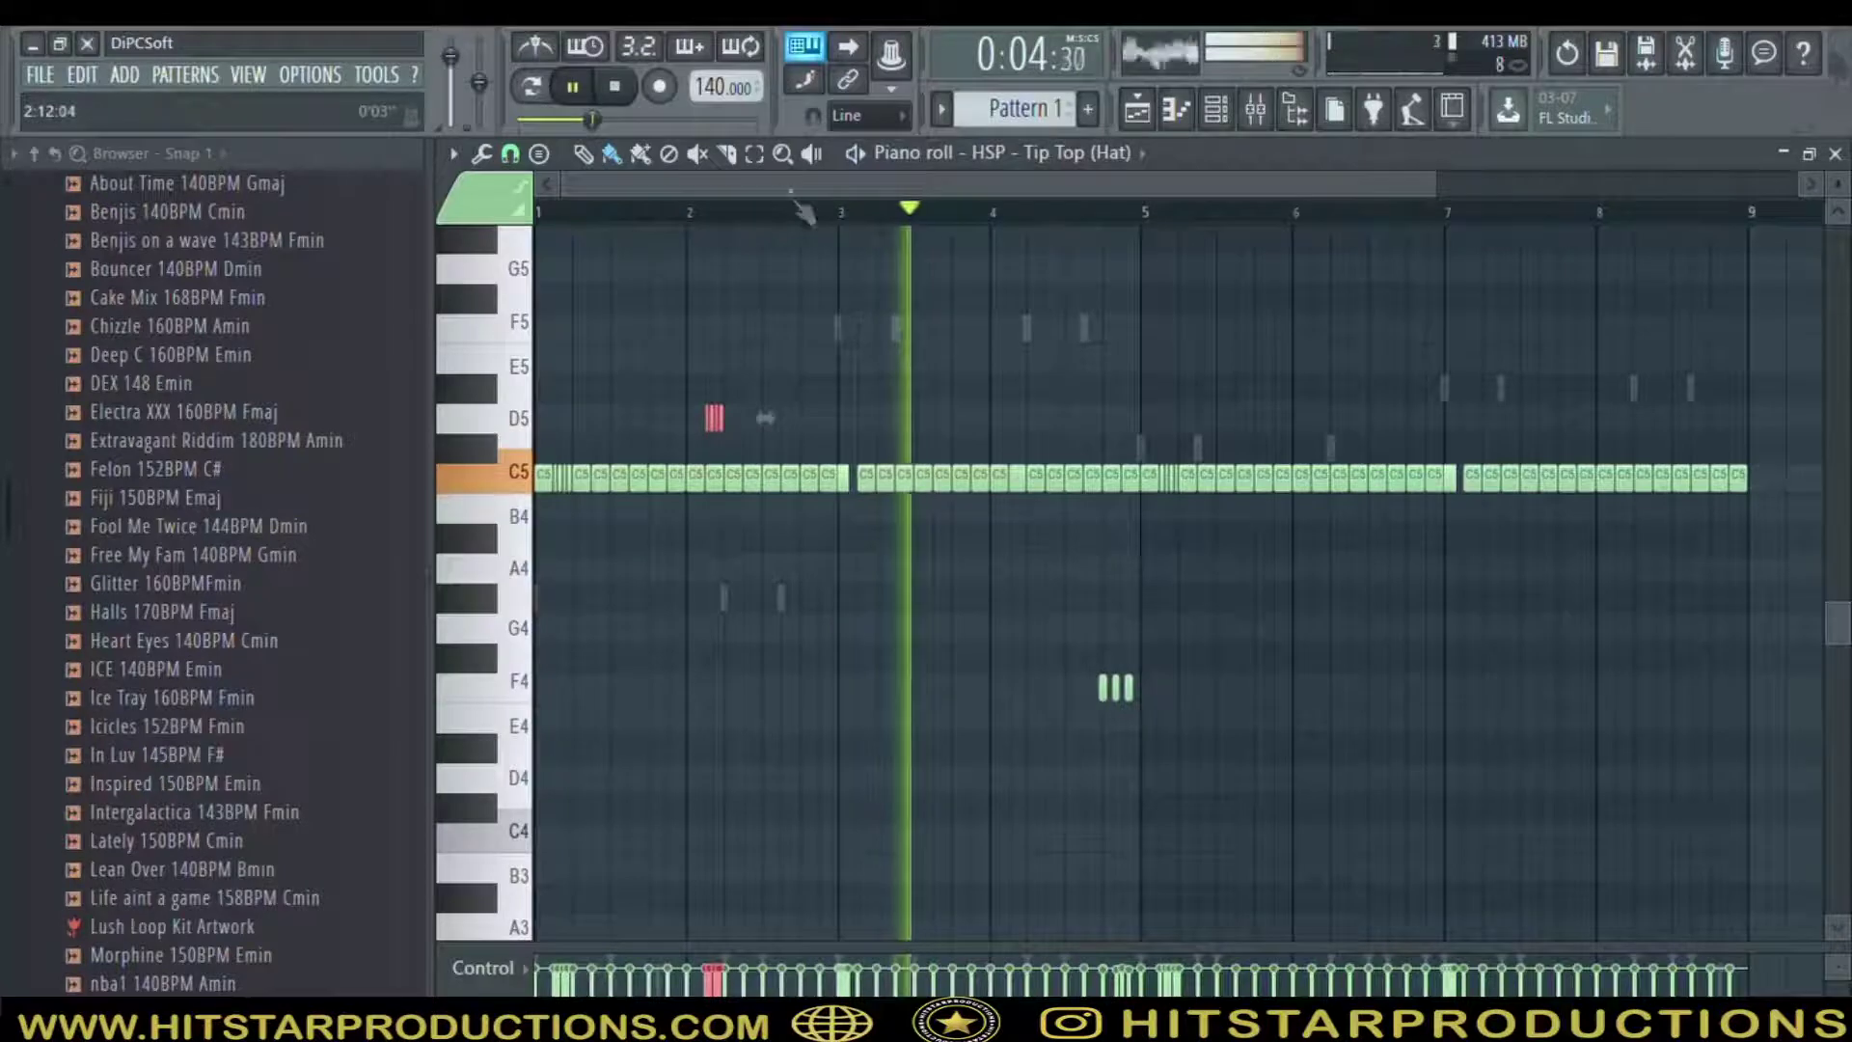
Clear the hats in bars 5 to 8, duplicate the first four bars including the D5 roll, and delete the copied F4 hats in bar 8
click(1151, 482)
drag(1153, 490, 1765, 475)
key(Delete)
key(ctrl+b)
drag(1586, 647, 1709, 741)
key(Delete)
key(space)
click(1356, 215)
key(space)
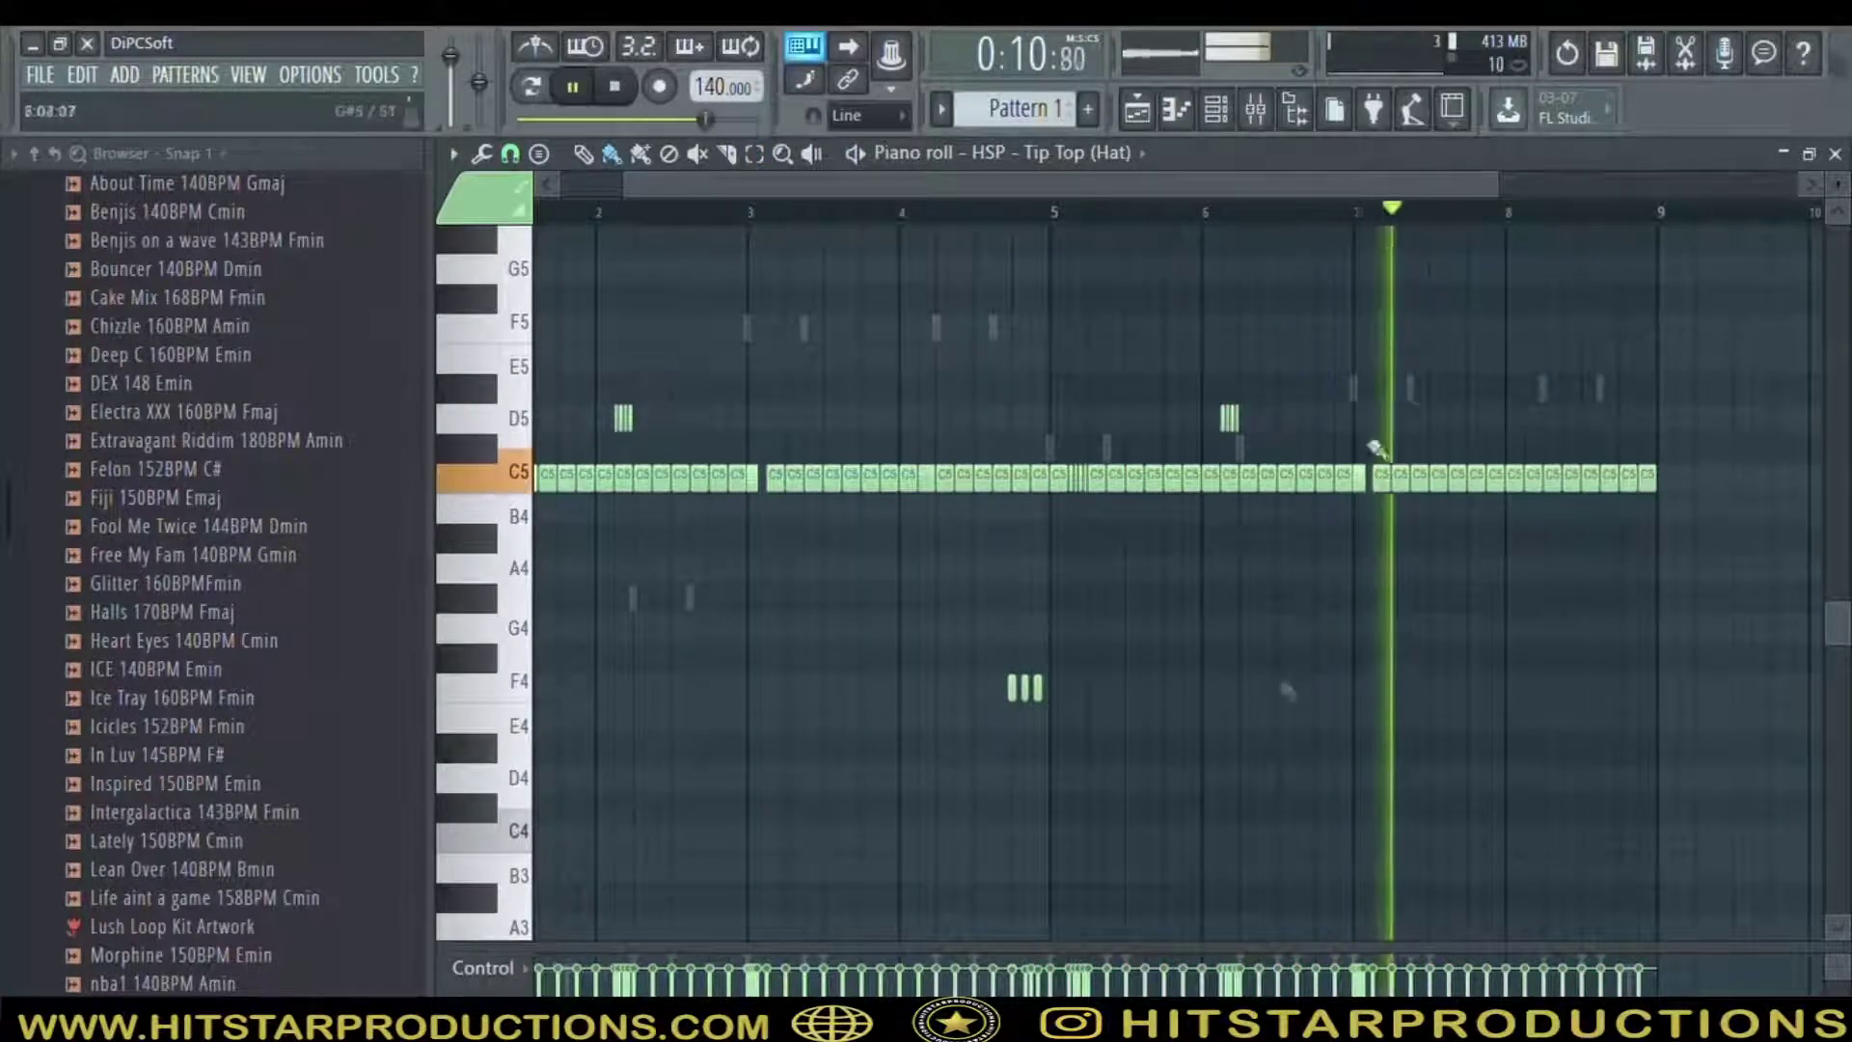
Paint three short, evenly spaced G4 hats across the first beat of bar 8 and remove the surplus notes
key(space)
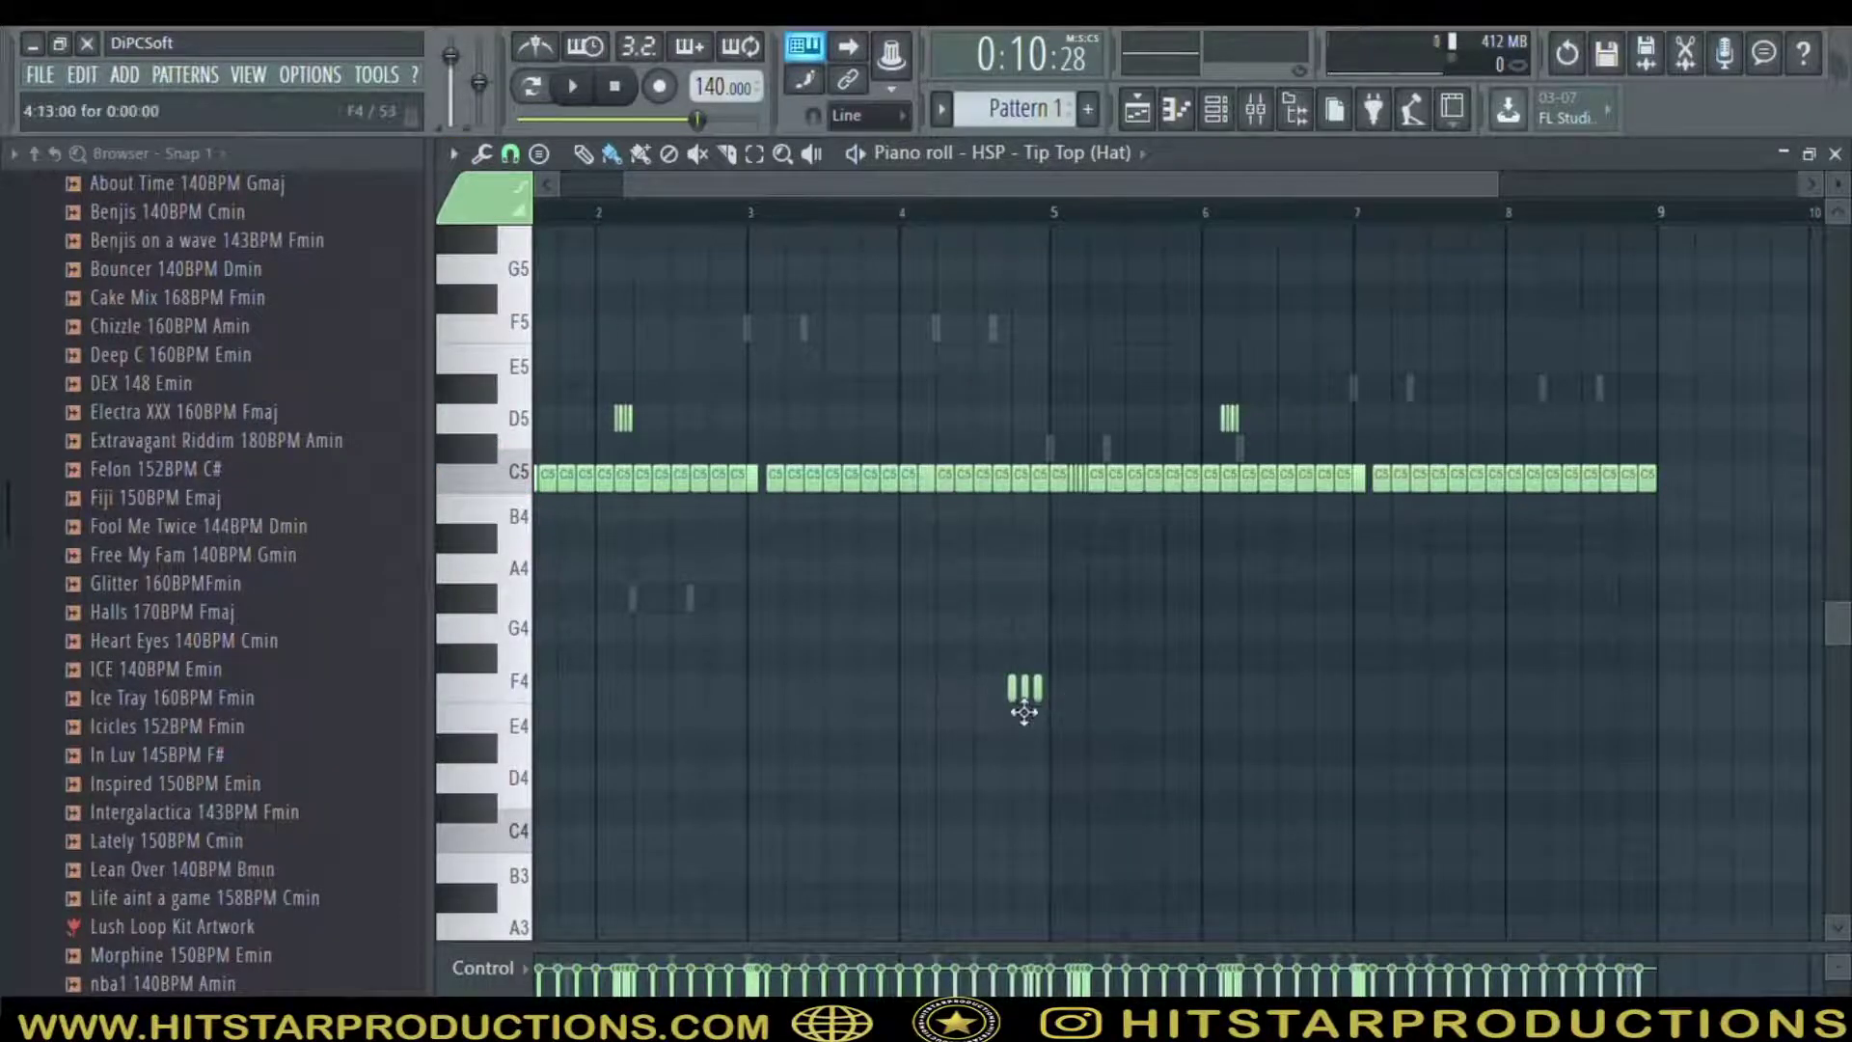
key(space)
drag(1493, 629, 1553, 636)
key(space)
right_click(1495, 633)
key(space)
right_click(1545, 633)
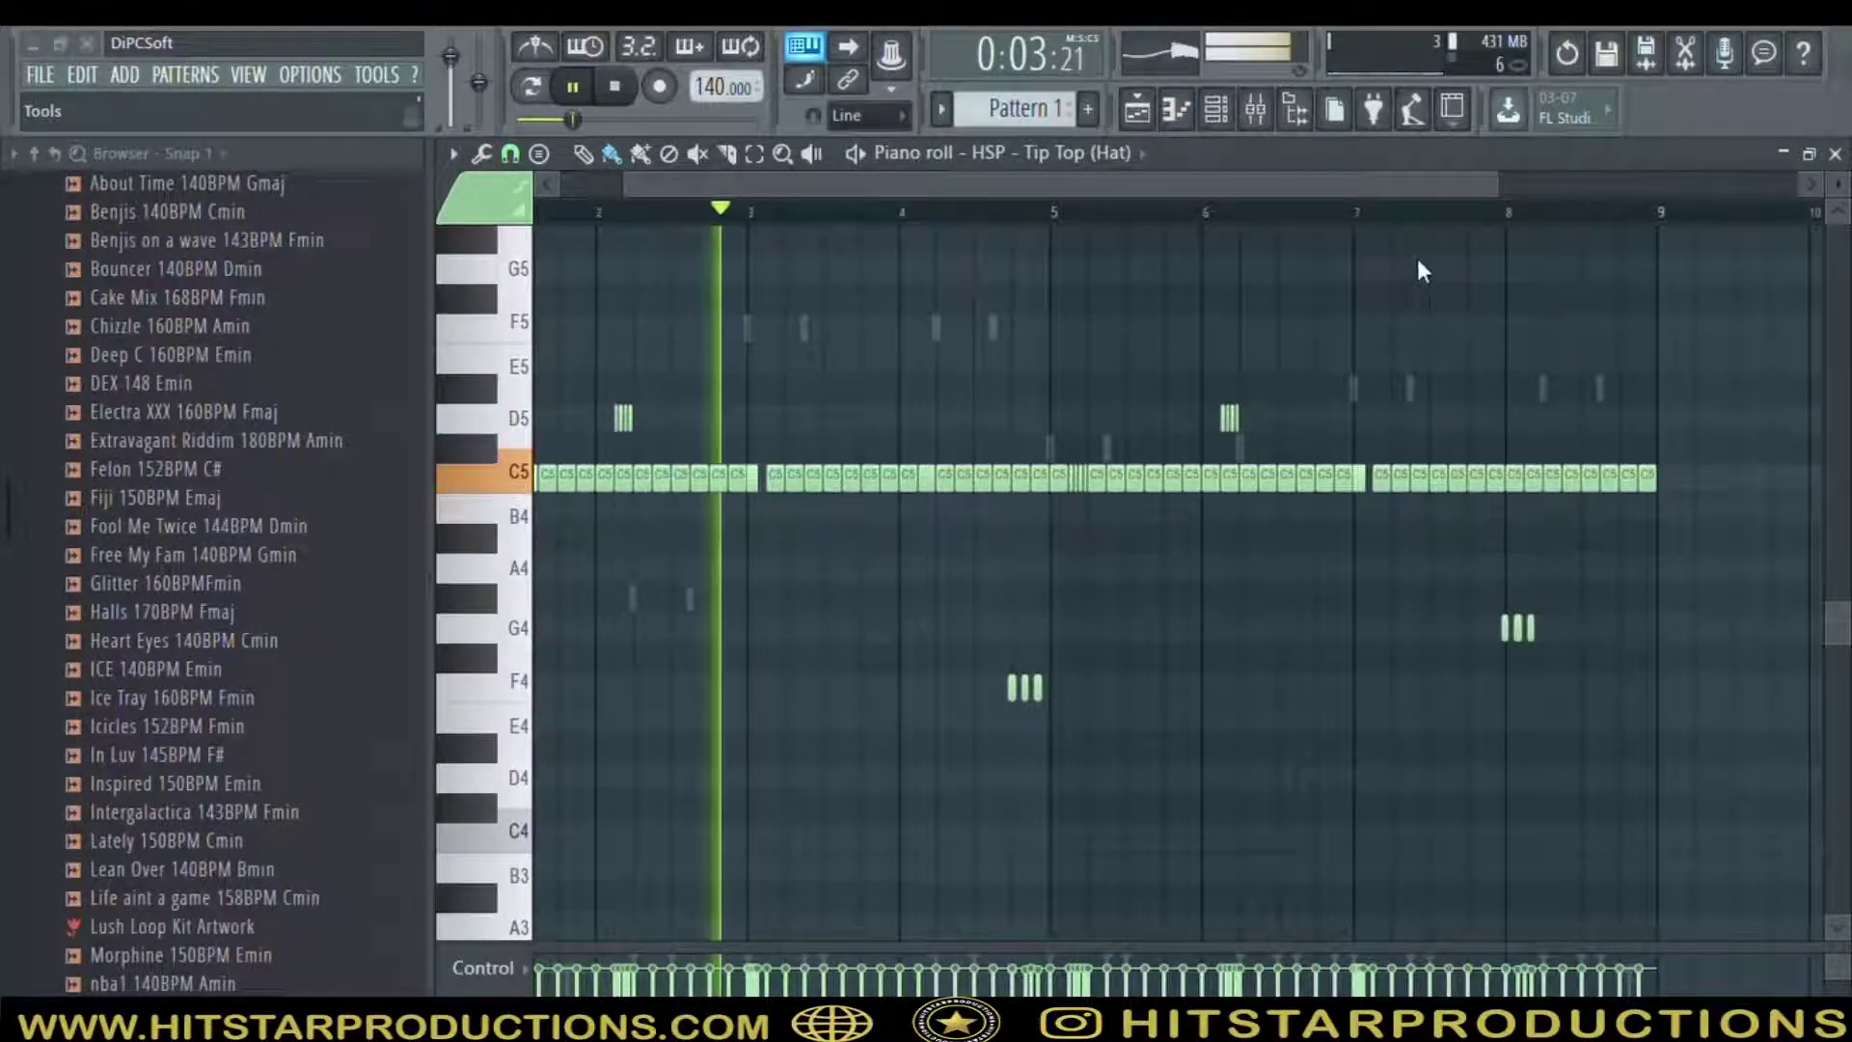
Solo the Heart Eyes loop's mixer track and collapse the browser to its top-level folders
click(1256, 108)
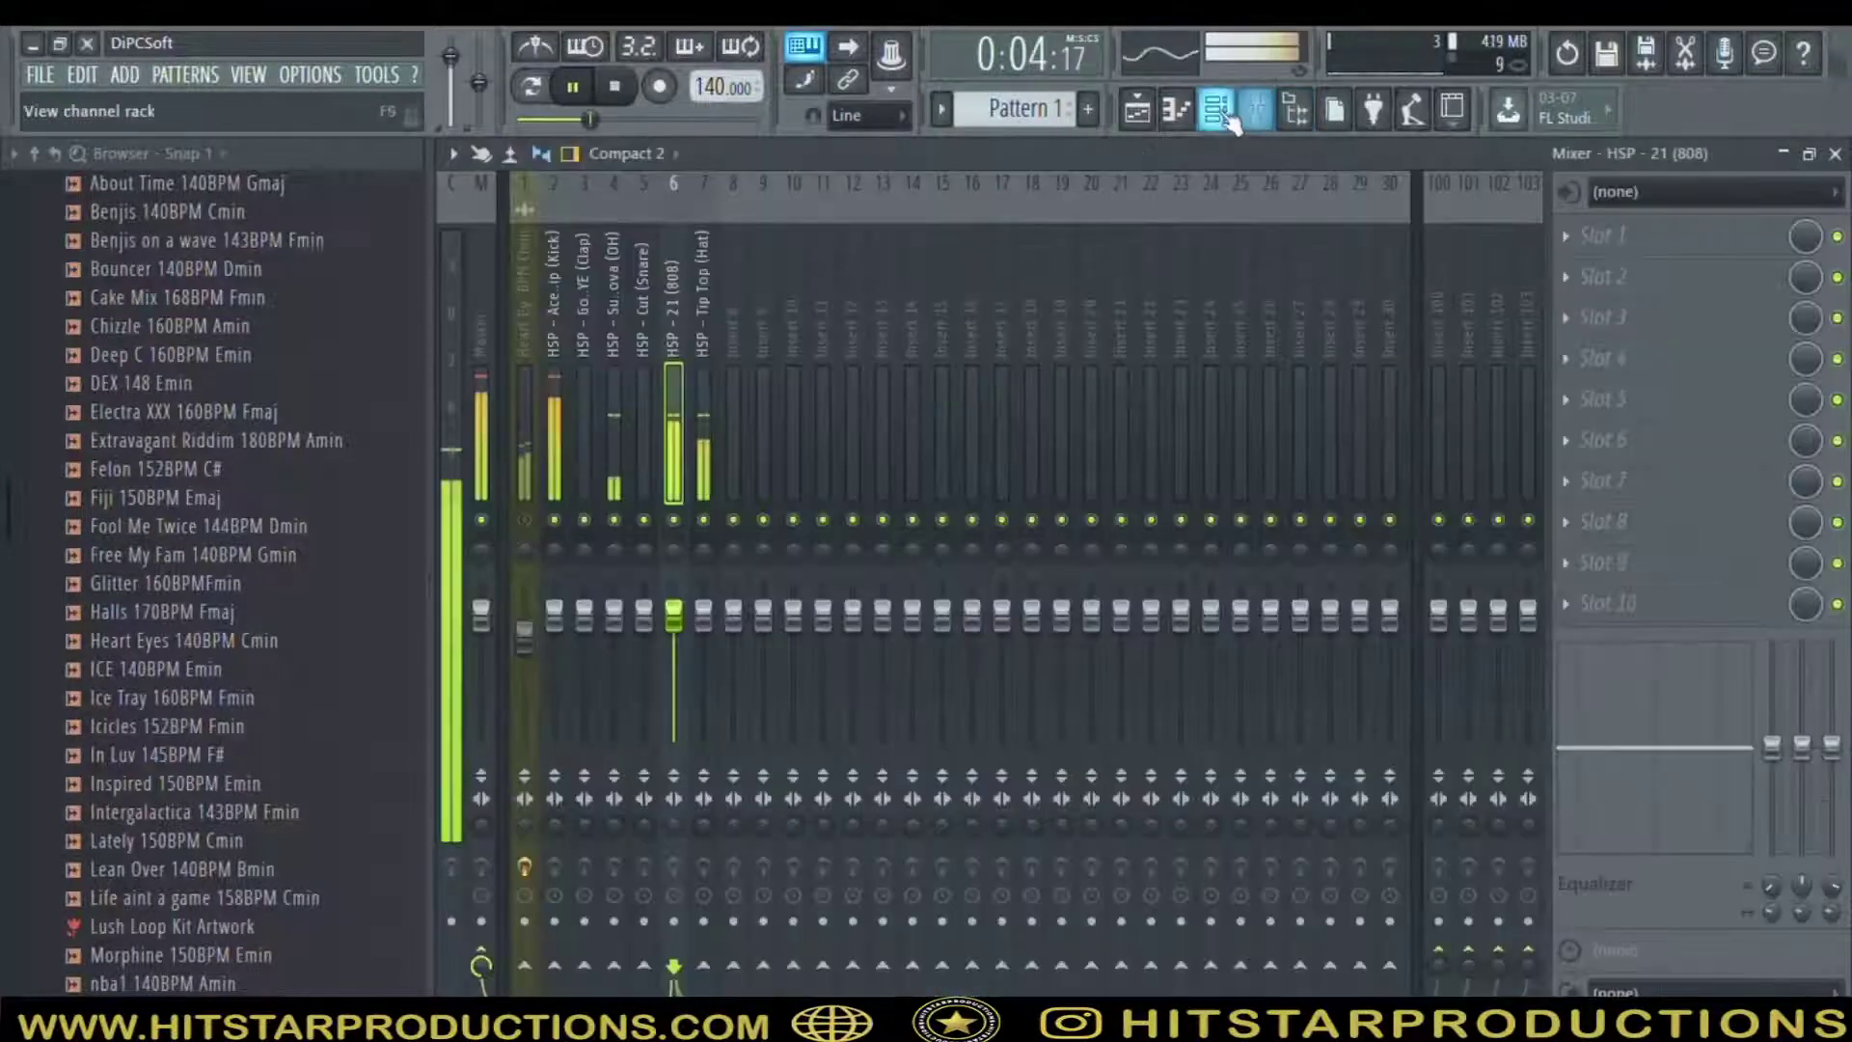
right_click(524, 521)
key(space)
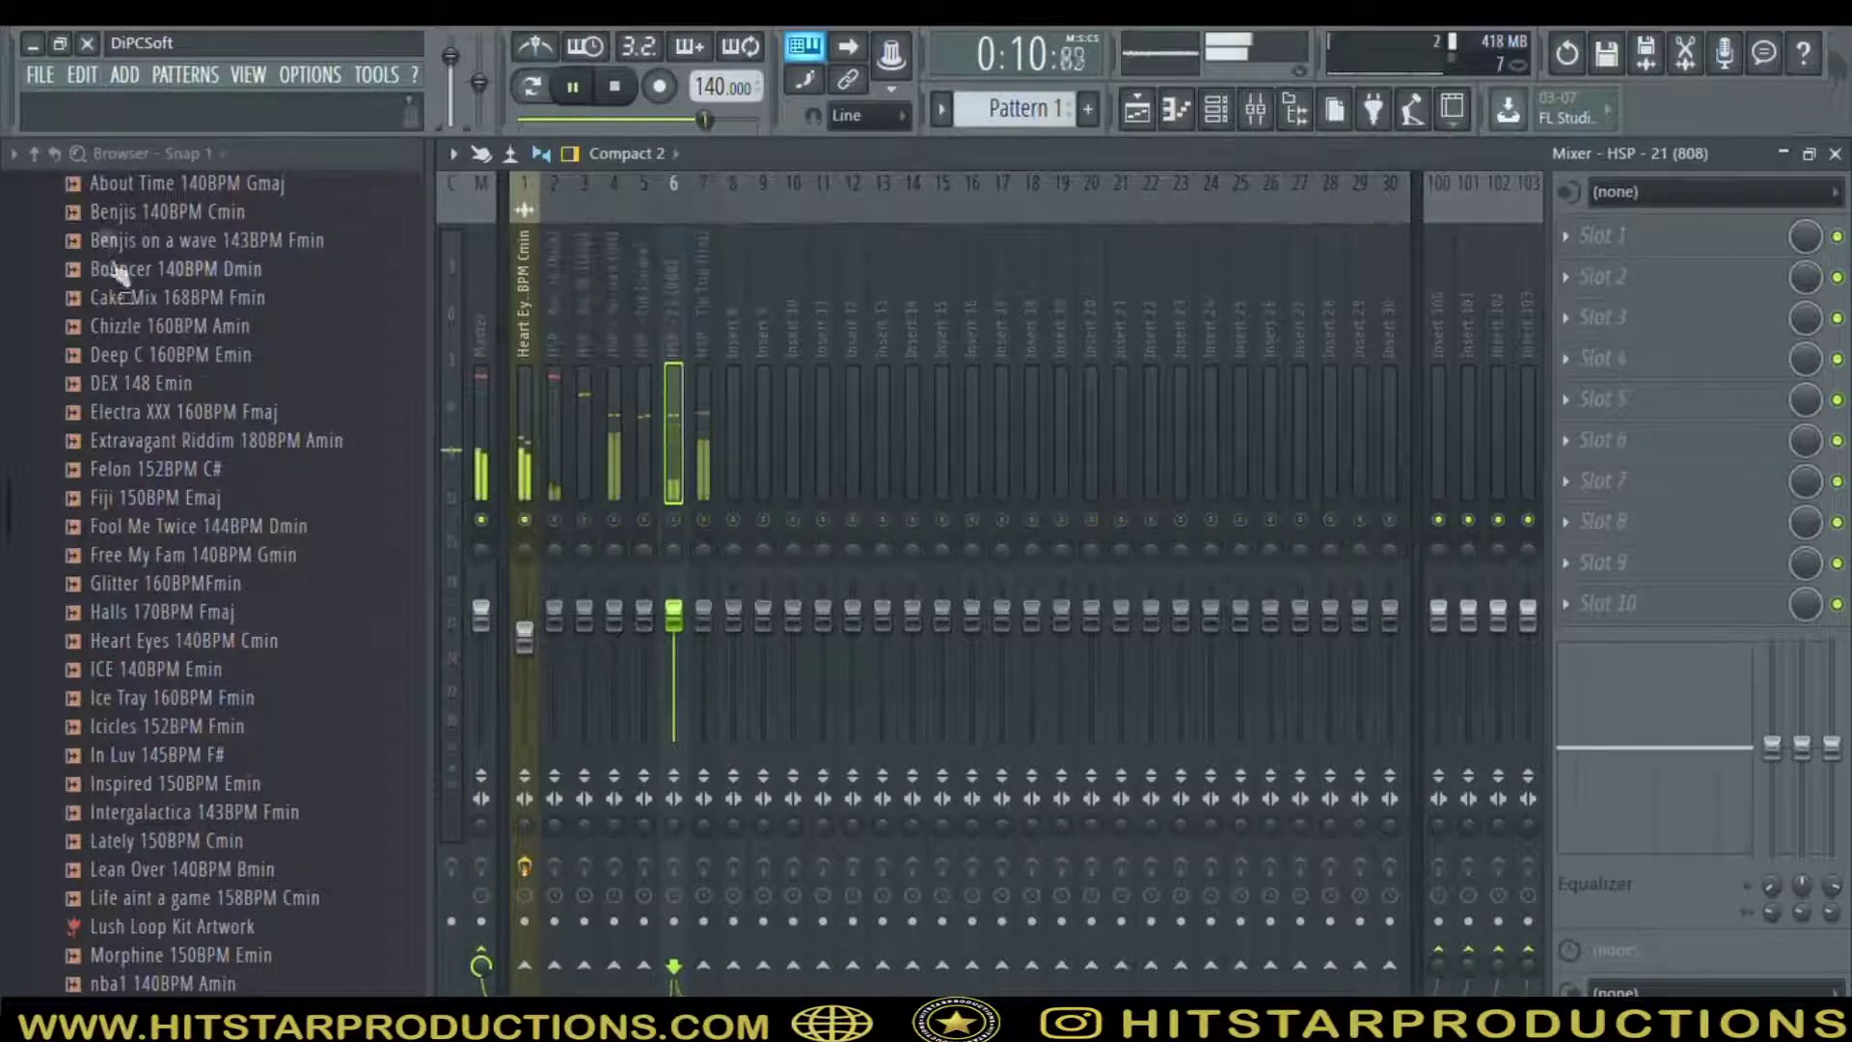
click(33, 152)
key(space)
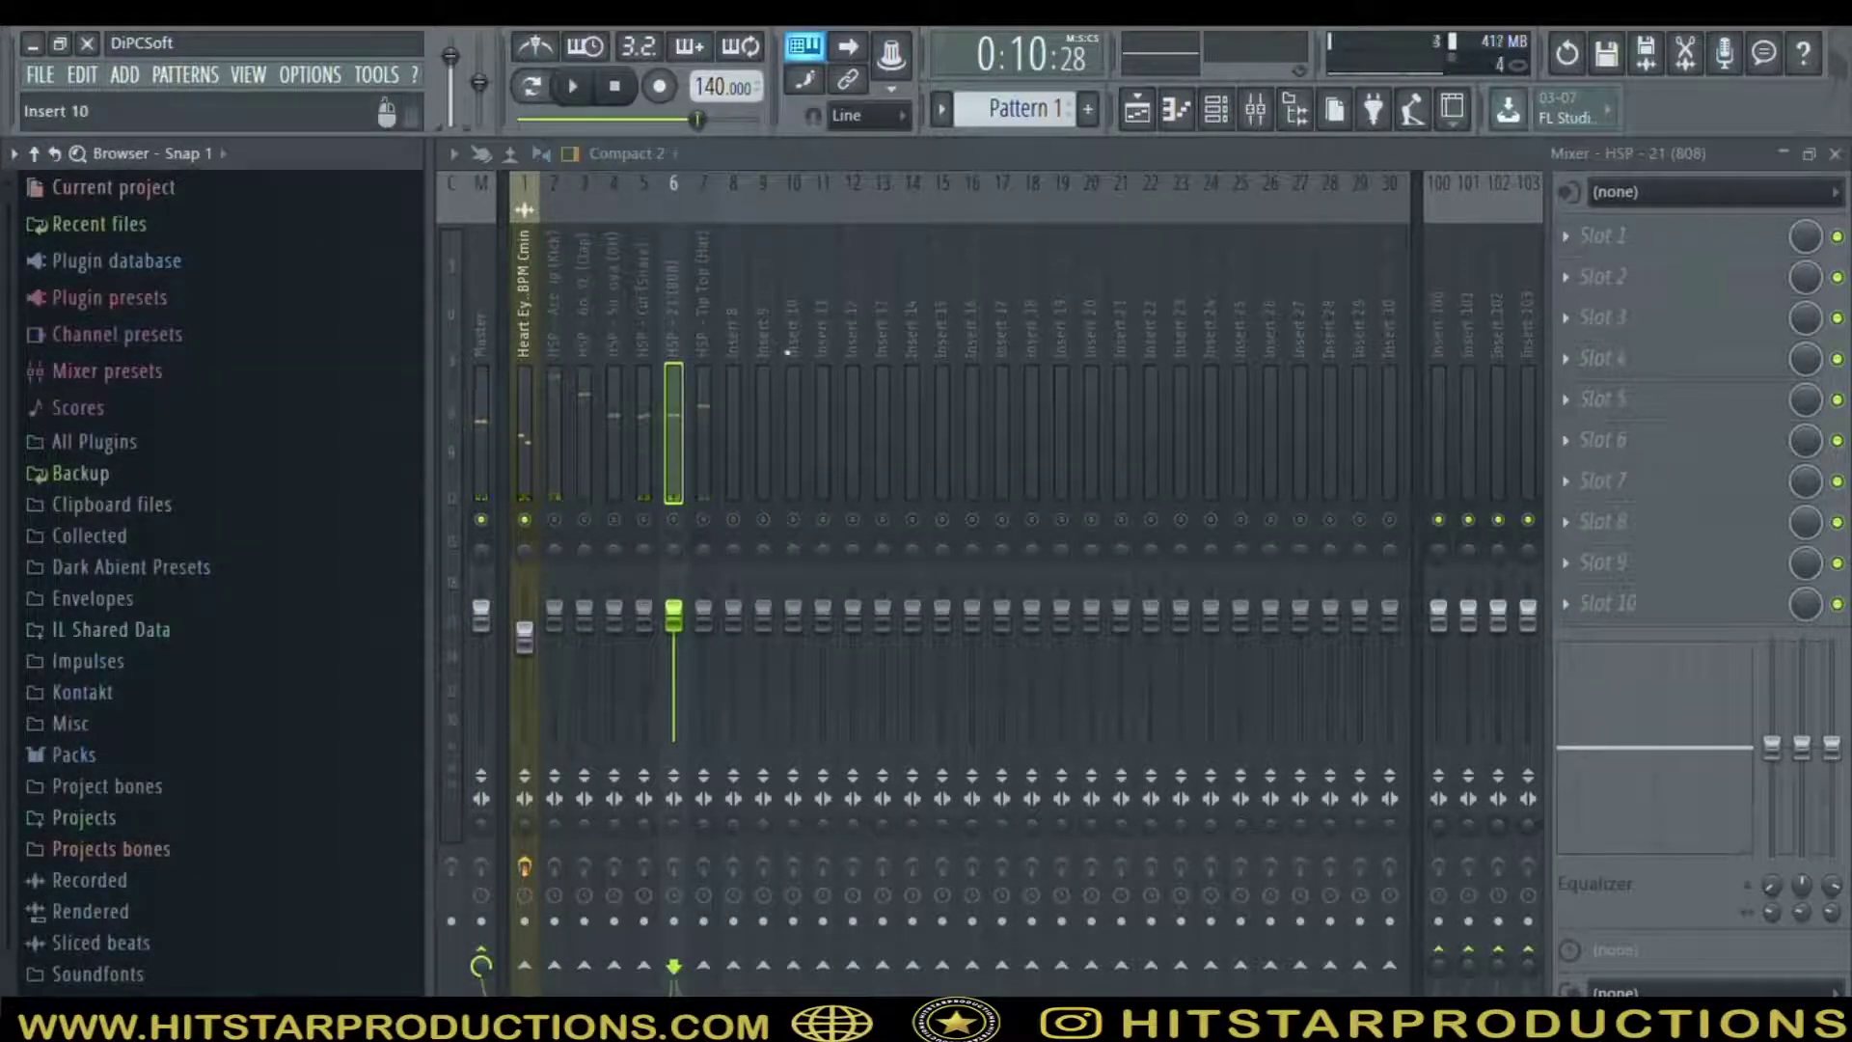
Solo the 808's mixer track and load RBass Stereo into its slot 4 with the Bassic setup preset
click(697, 524)
key(space)
click(676, 440)
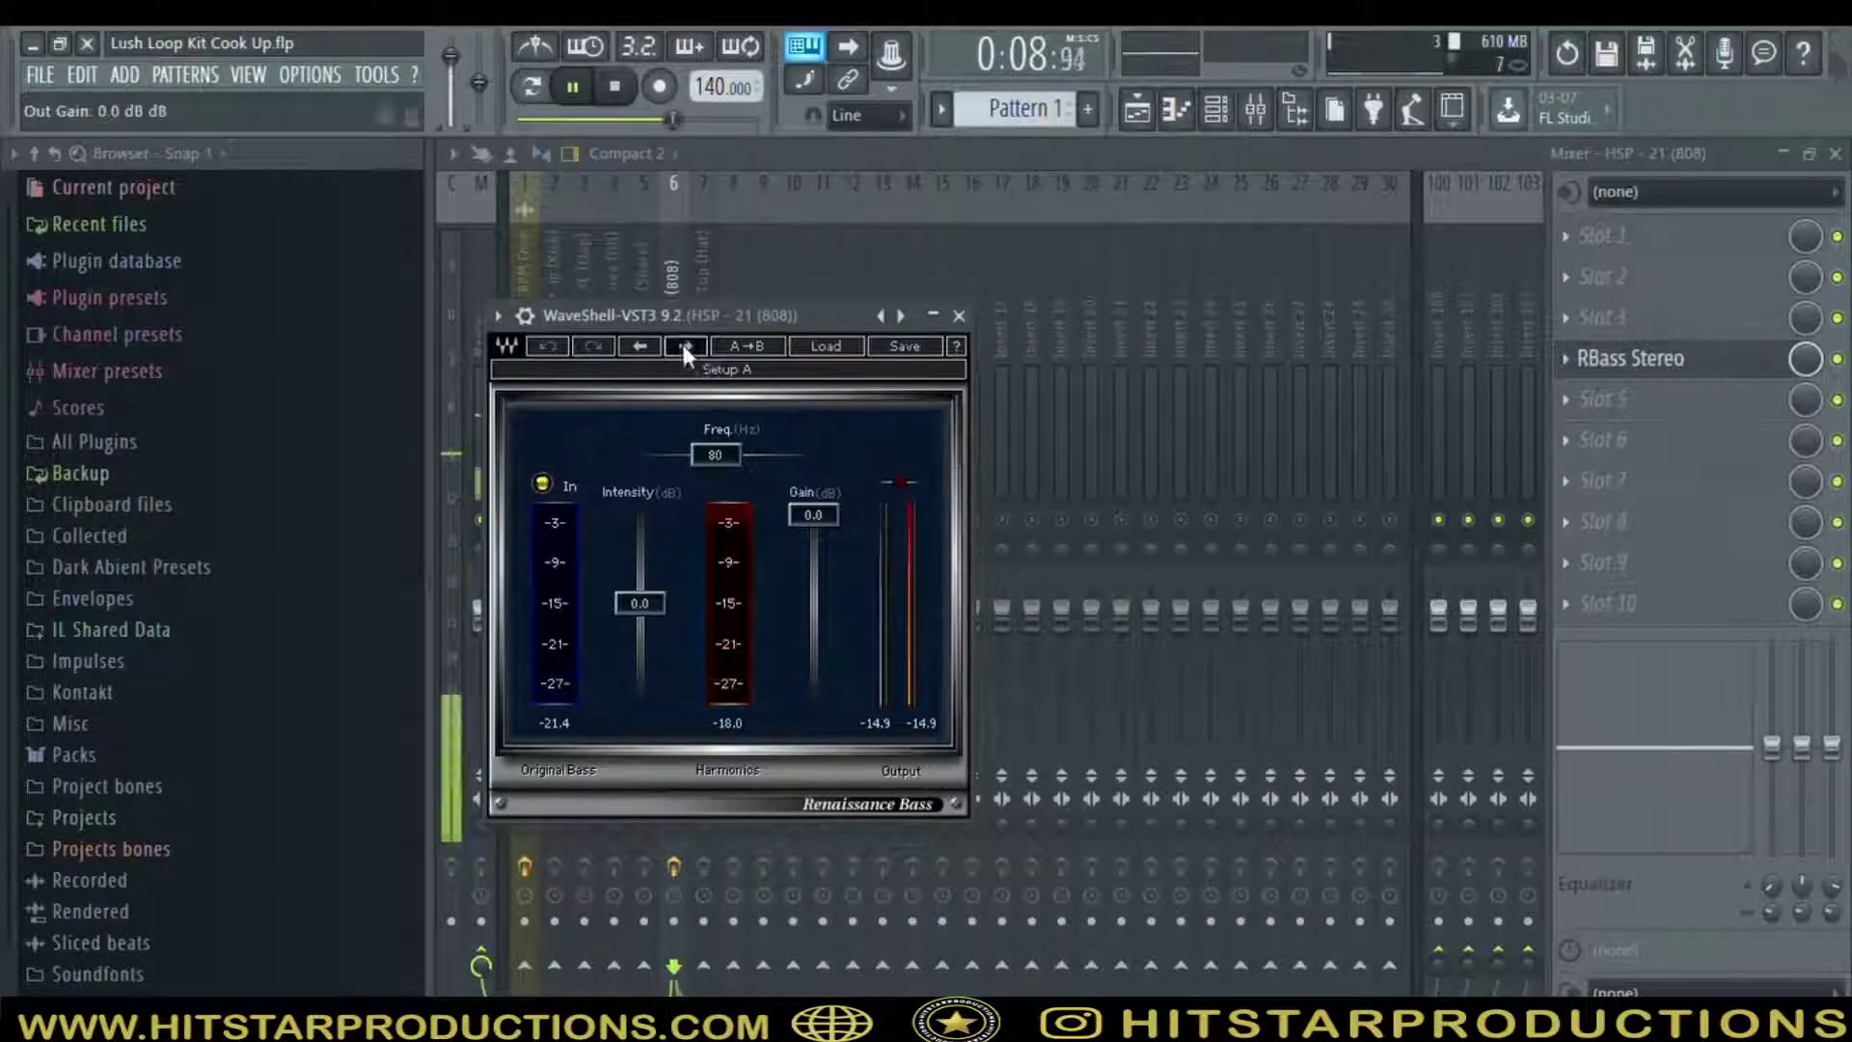
click(683, 345)
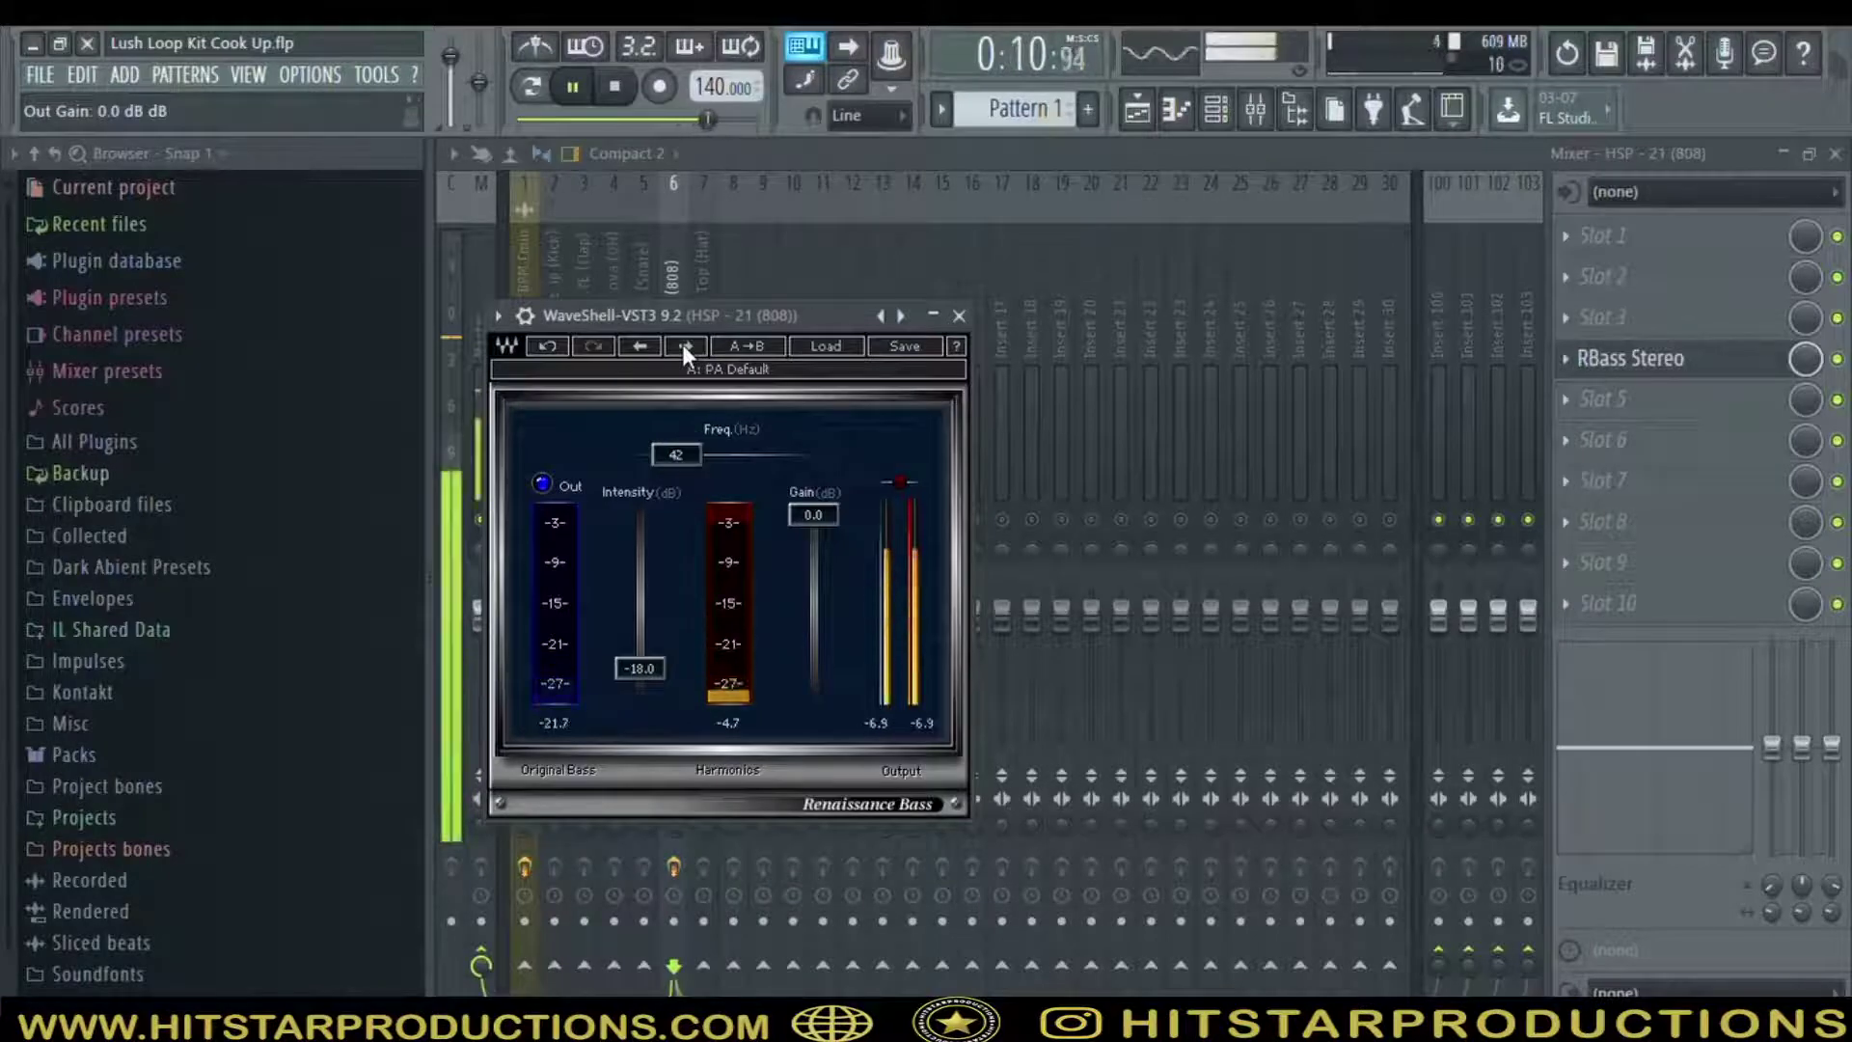
click(640, 346)
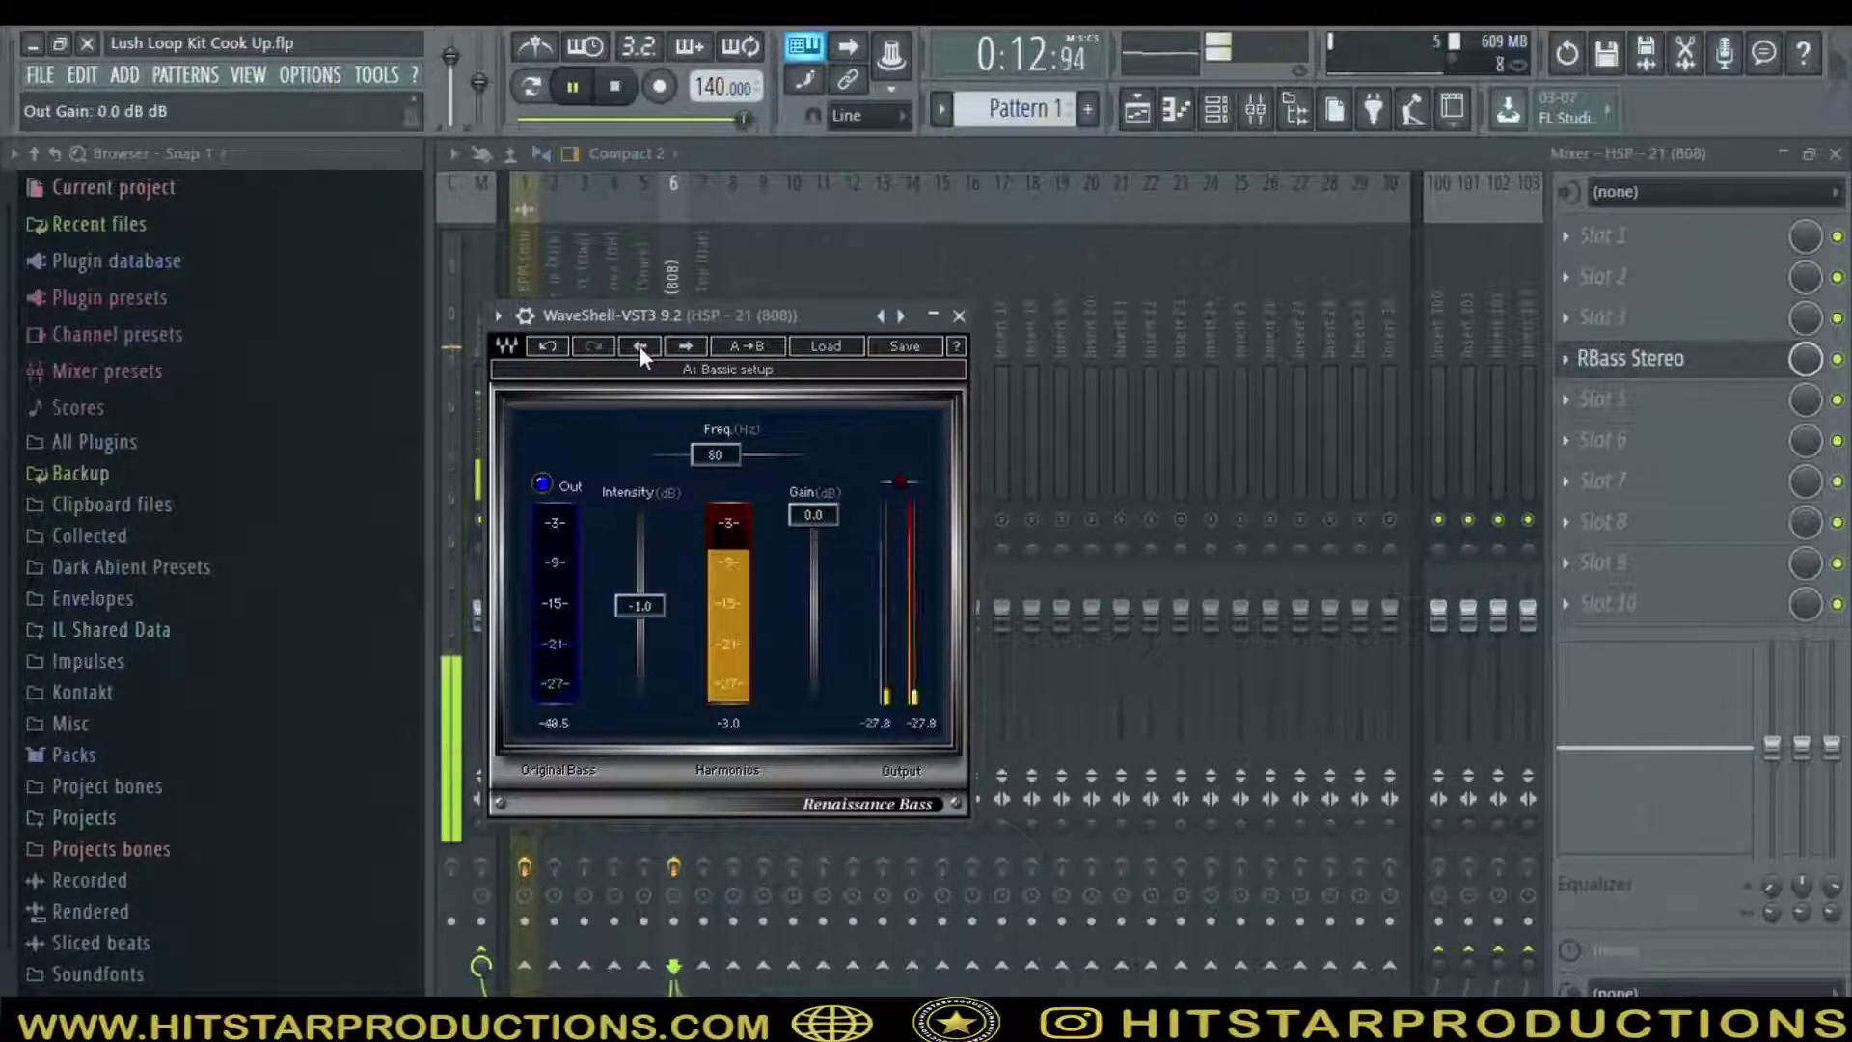
click(959, 316)
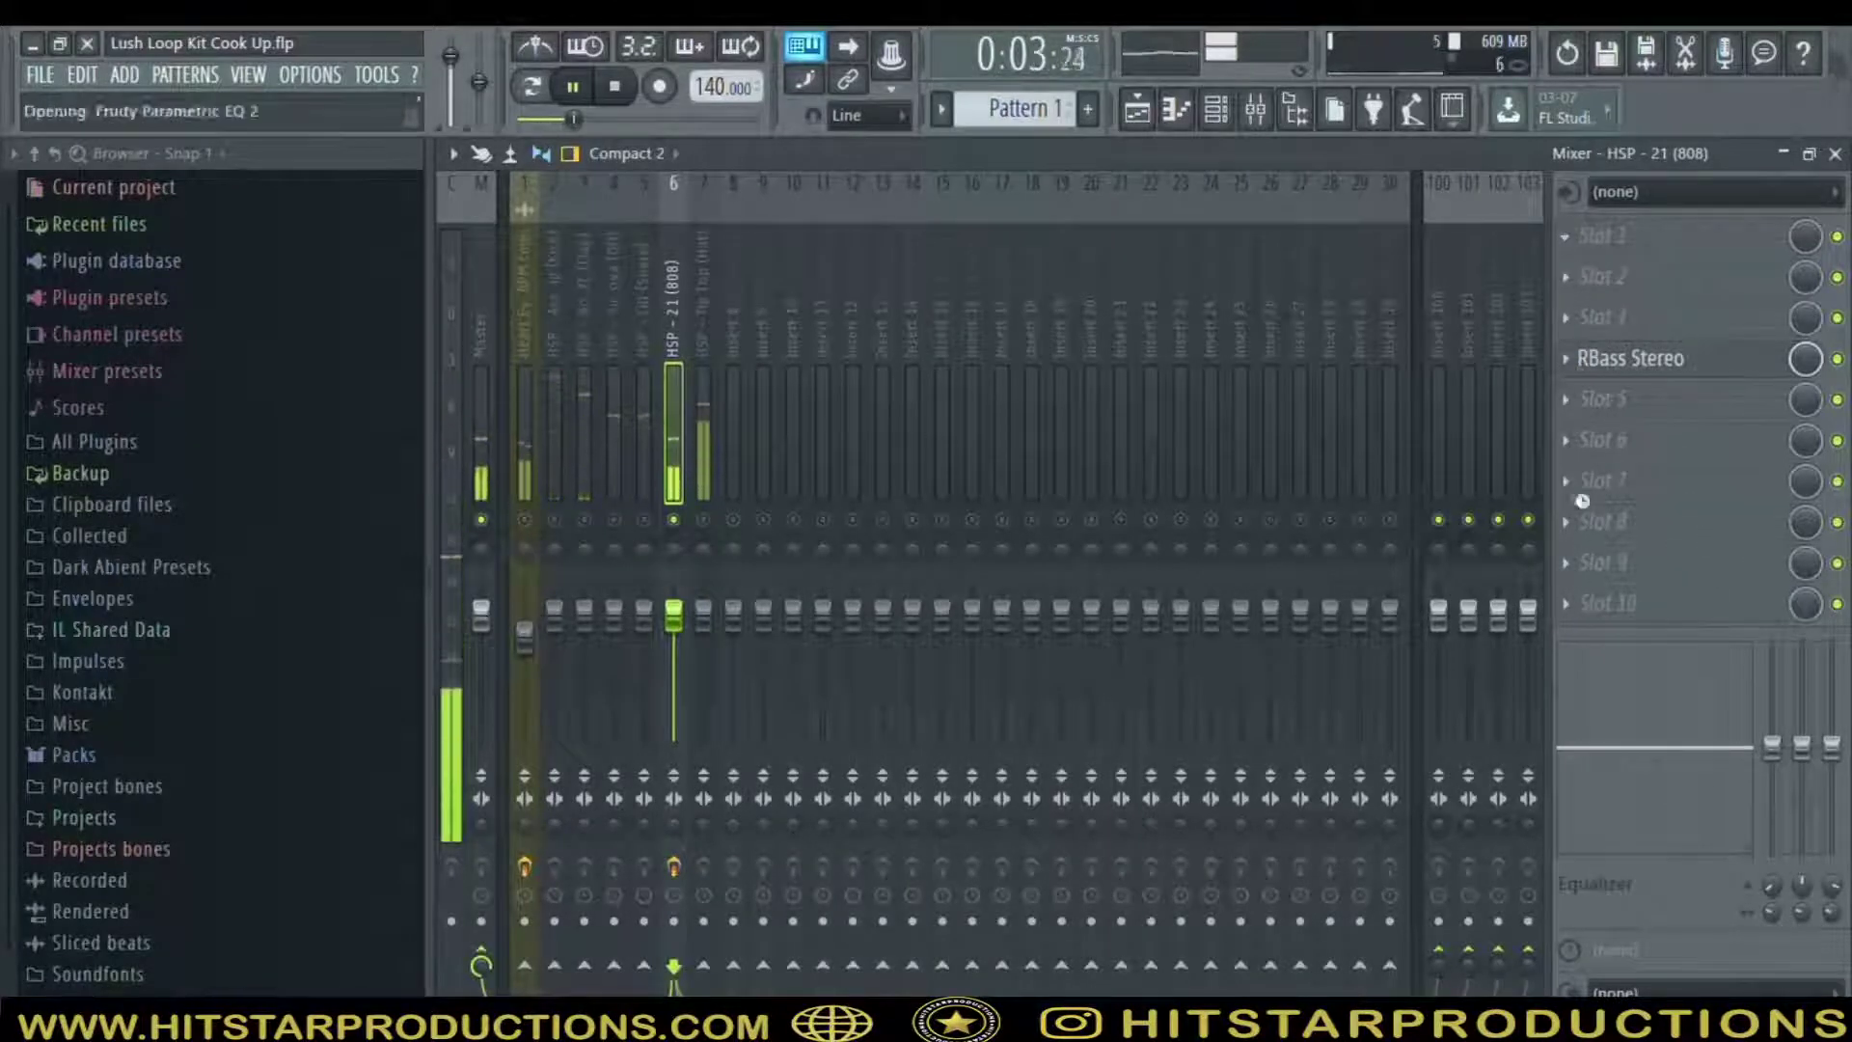
Add Fruity Parametric EQ 2 to the 808 track's slot 1, pulling band 1 down at the low end and raising band 2 and the upper-mid band 5
drag(789, 713, 705, 836)
drag(844, 703, 808, 695)
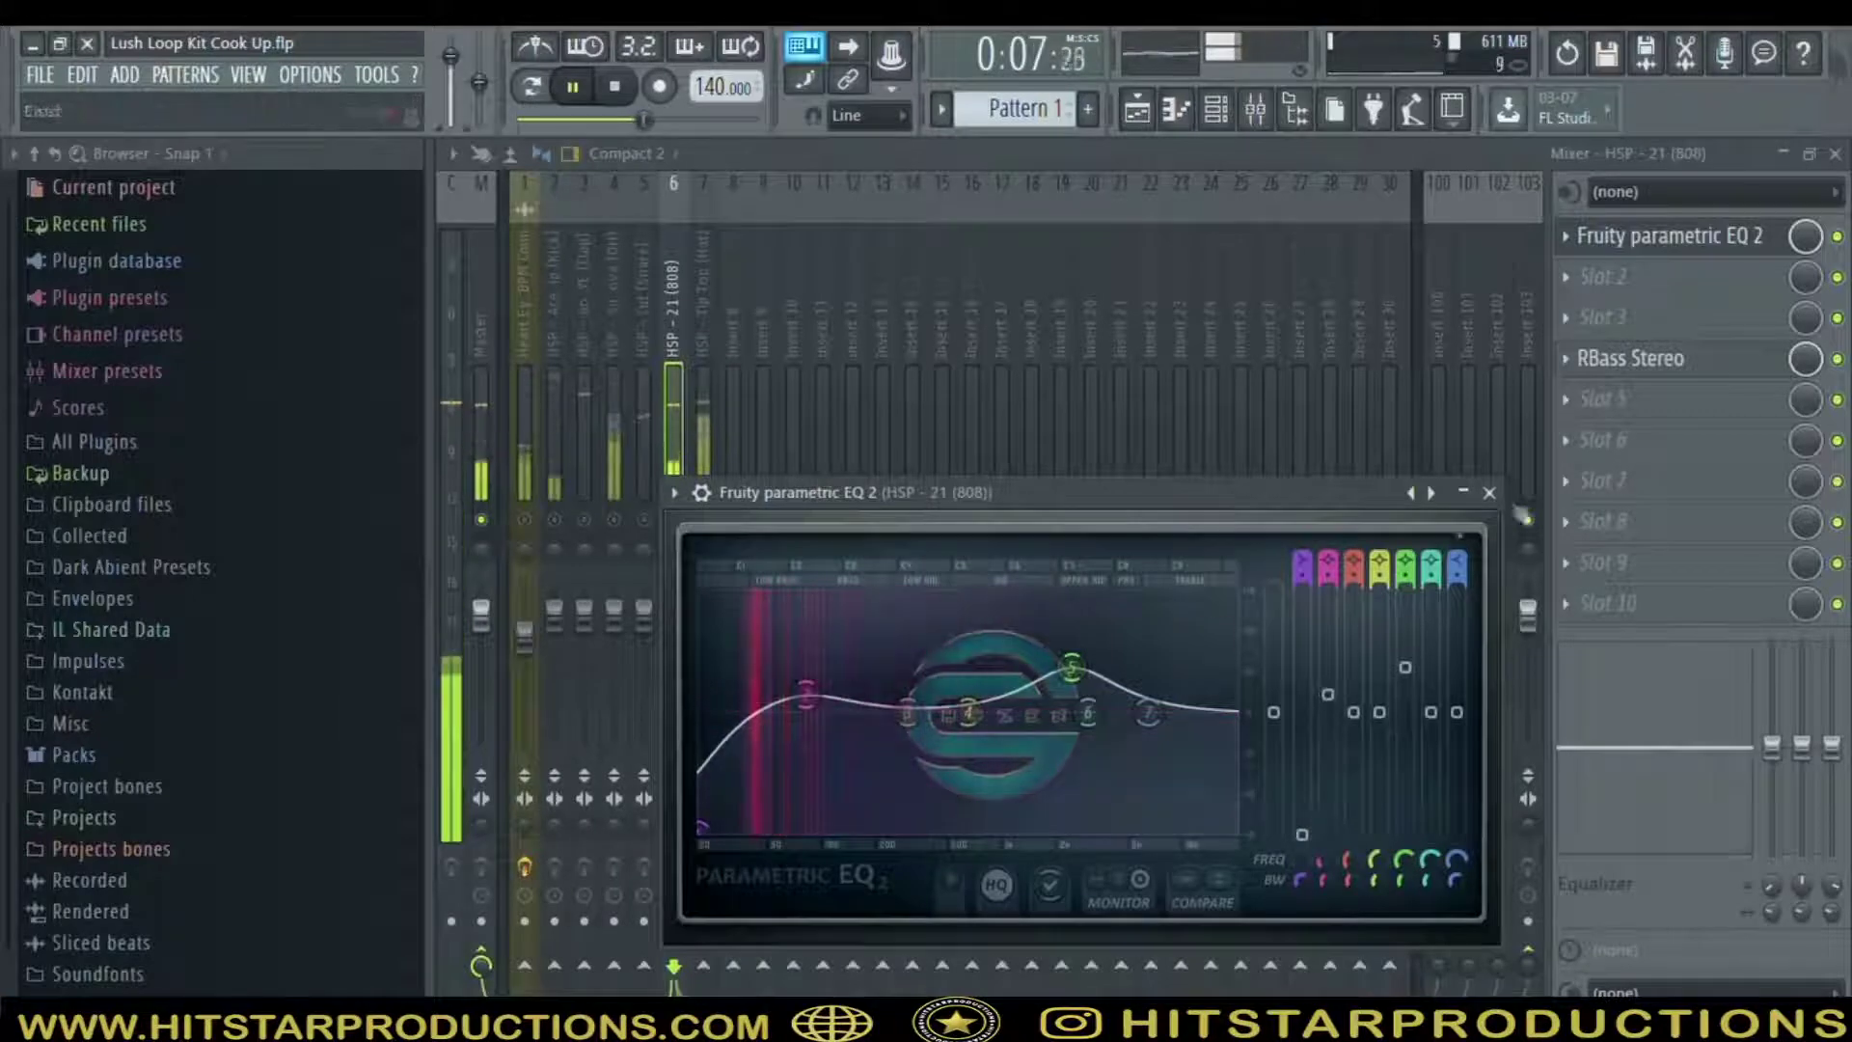
click(1488, 492)
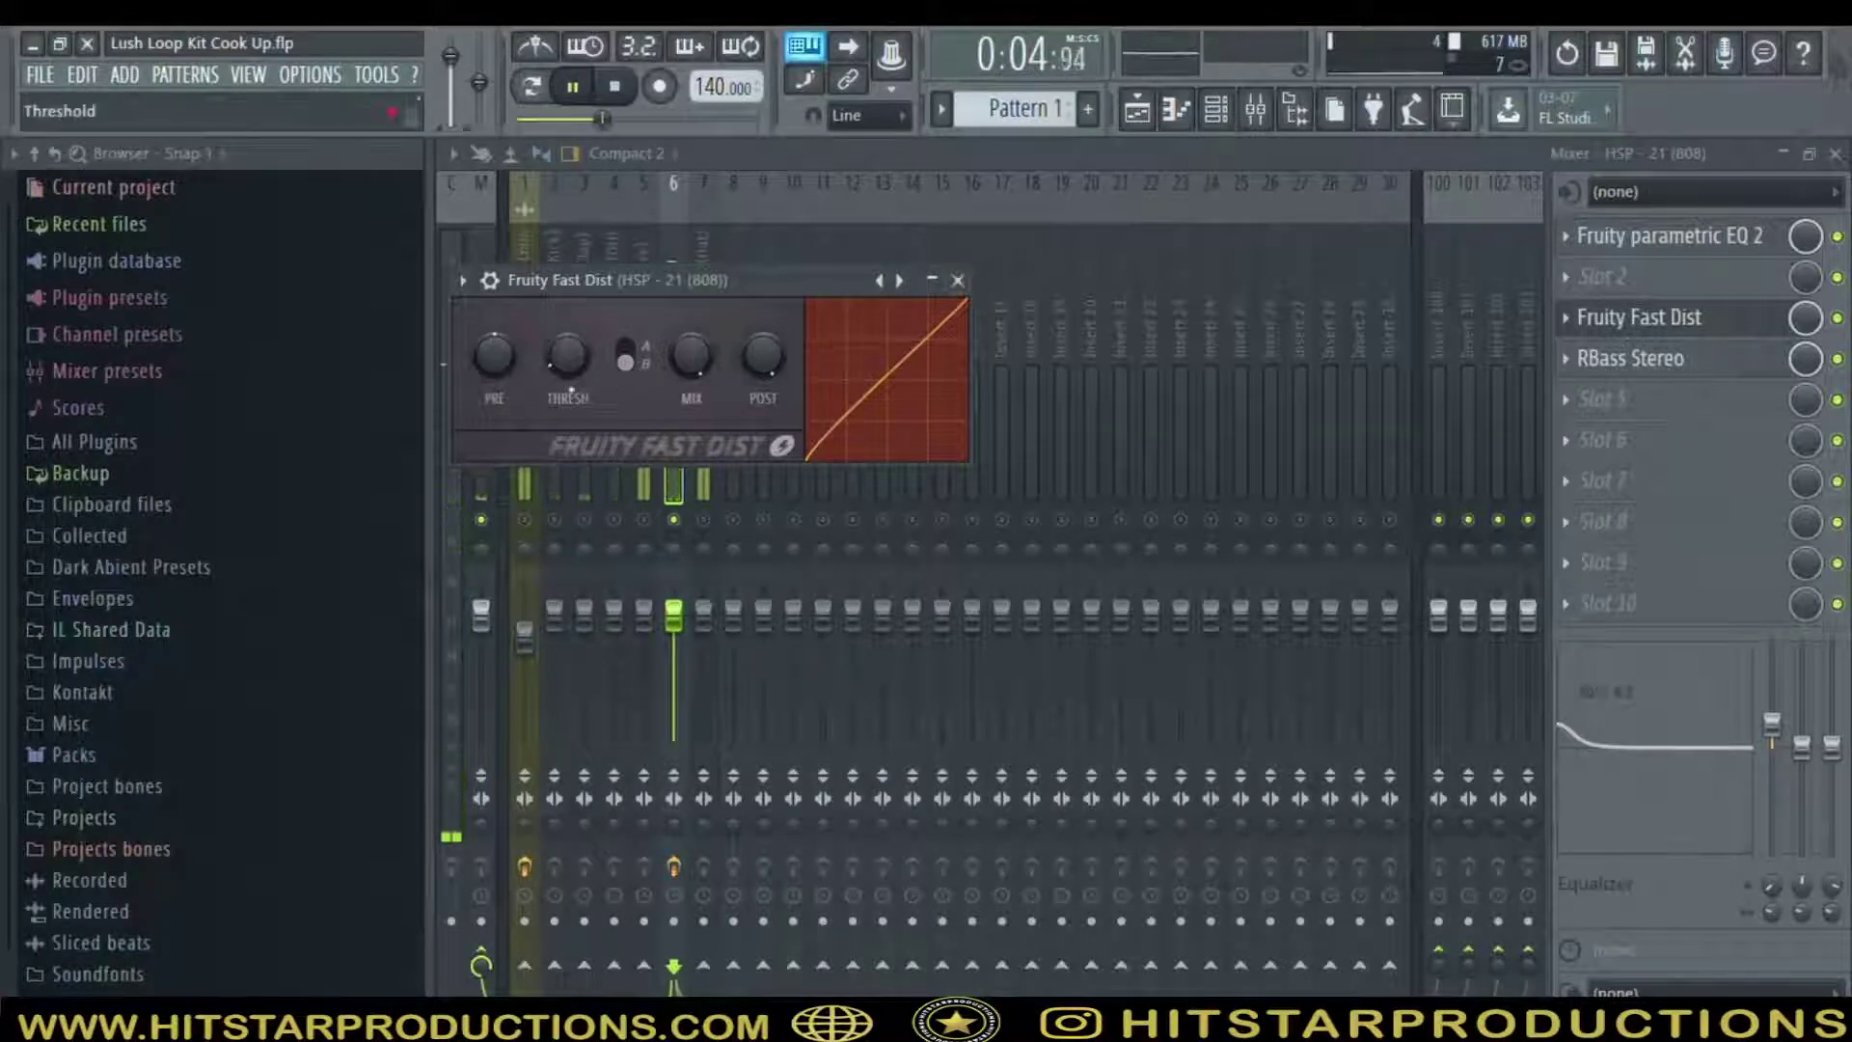
Try Fruity Fast Dist in the 808 track's slot 3, bypass it to compare, and remove it
click(958, 280)
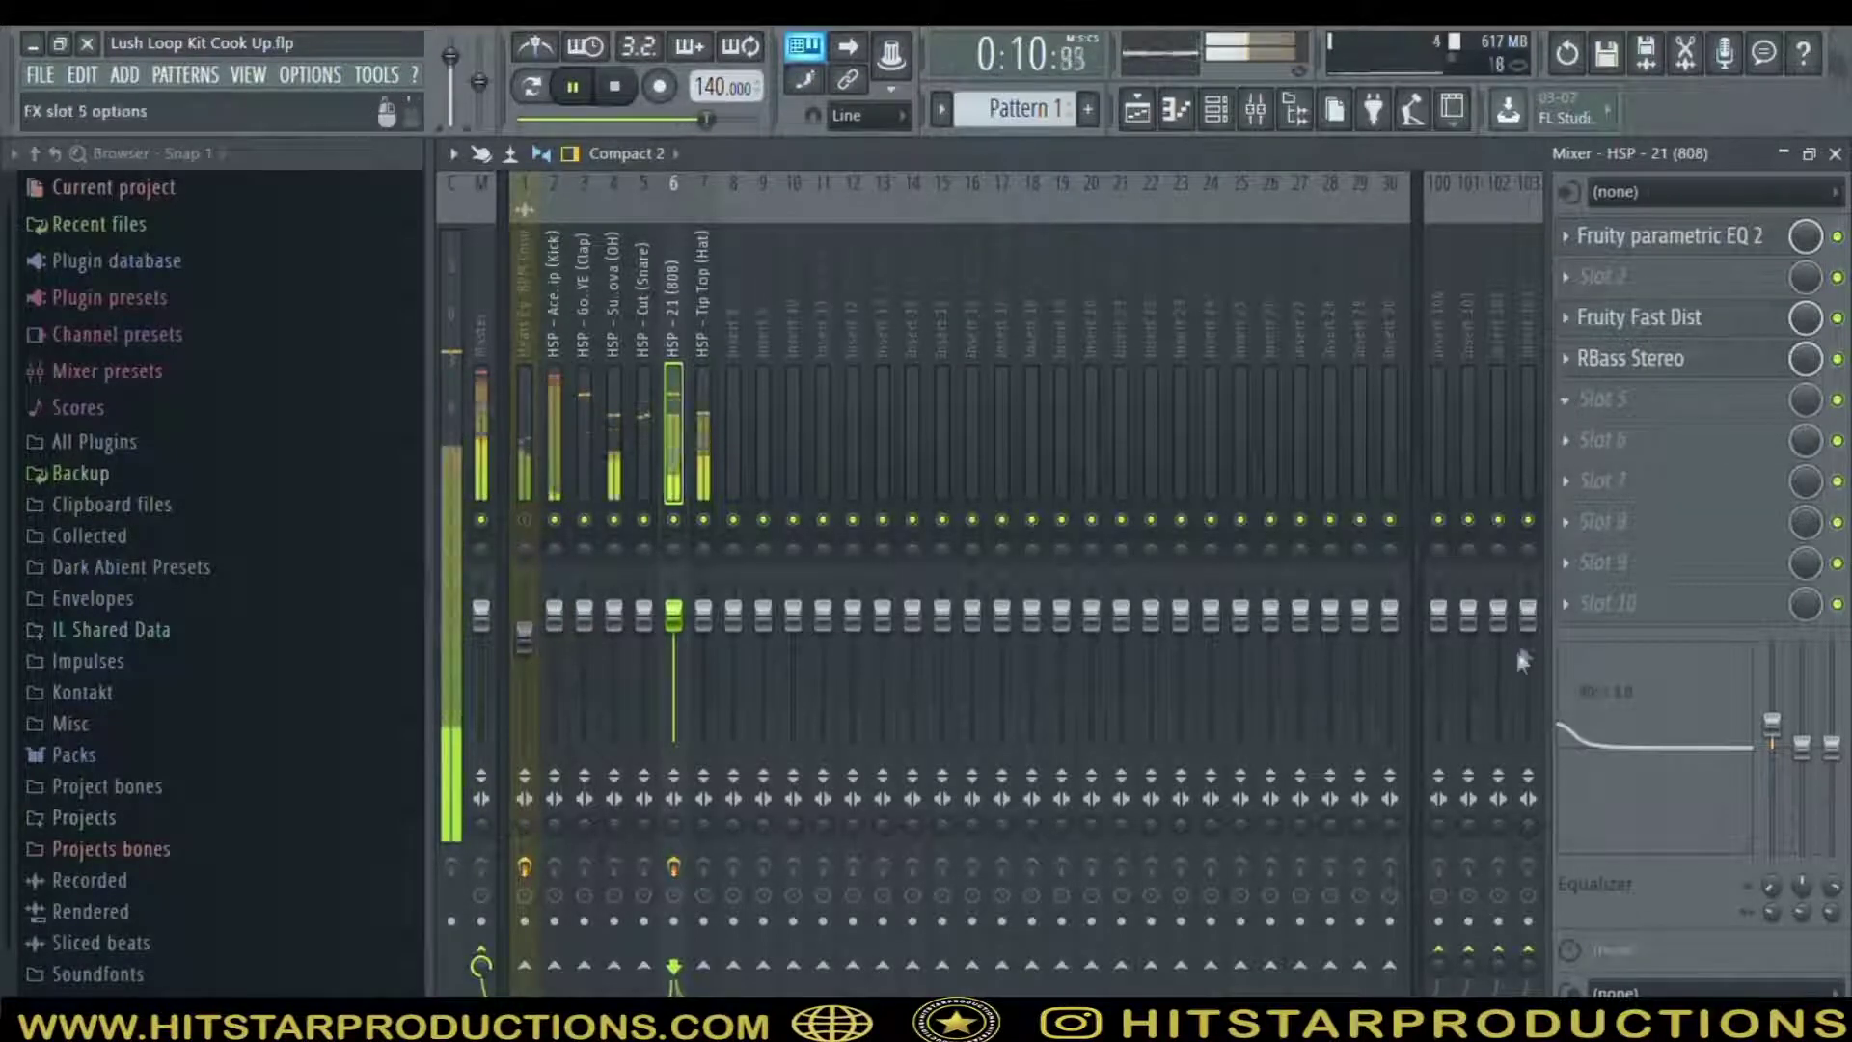
click(1839, 319)
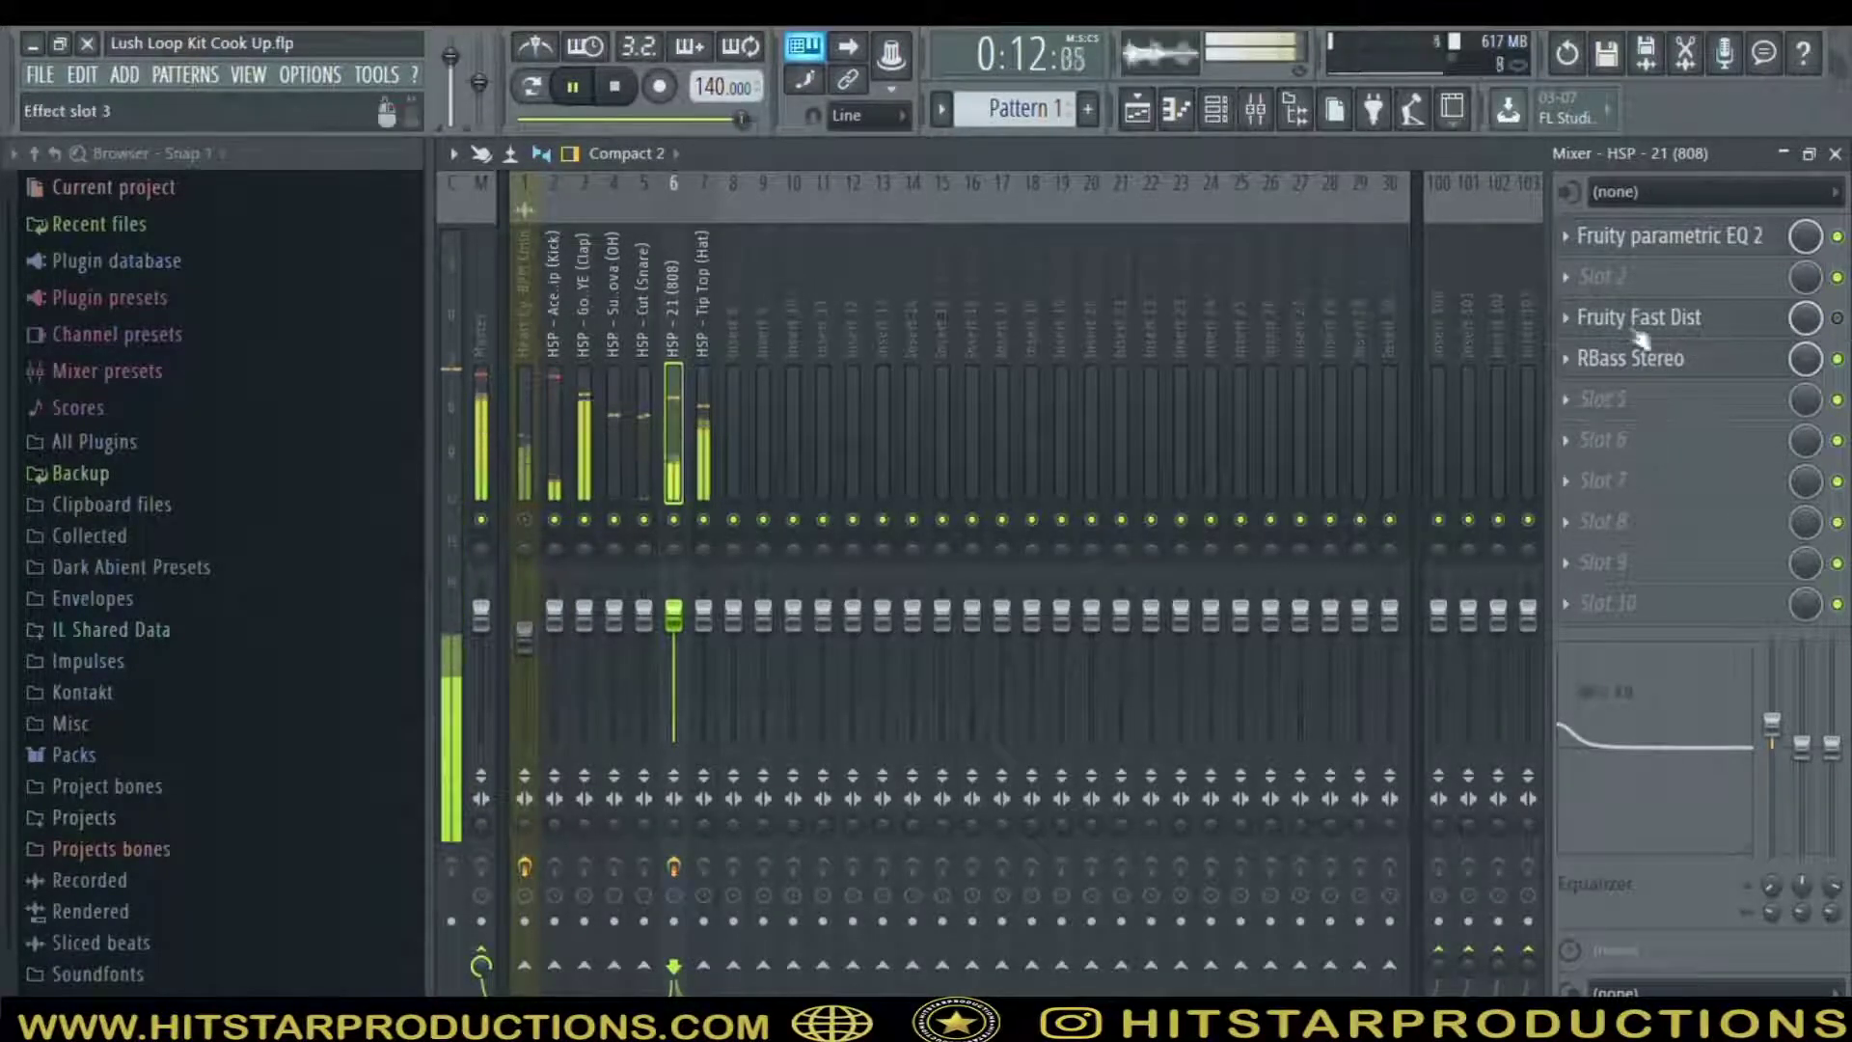
click(214, 113)
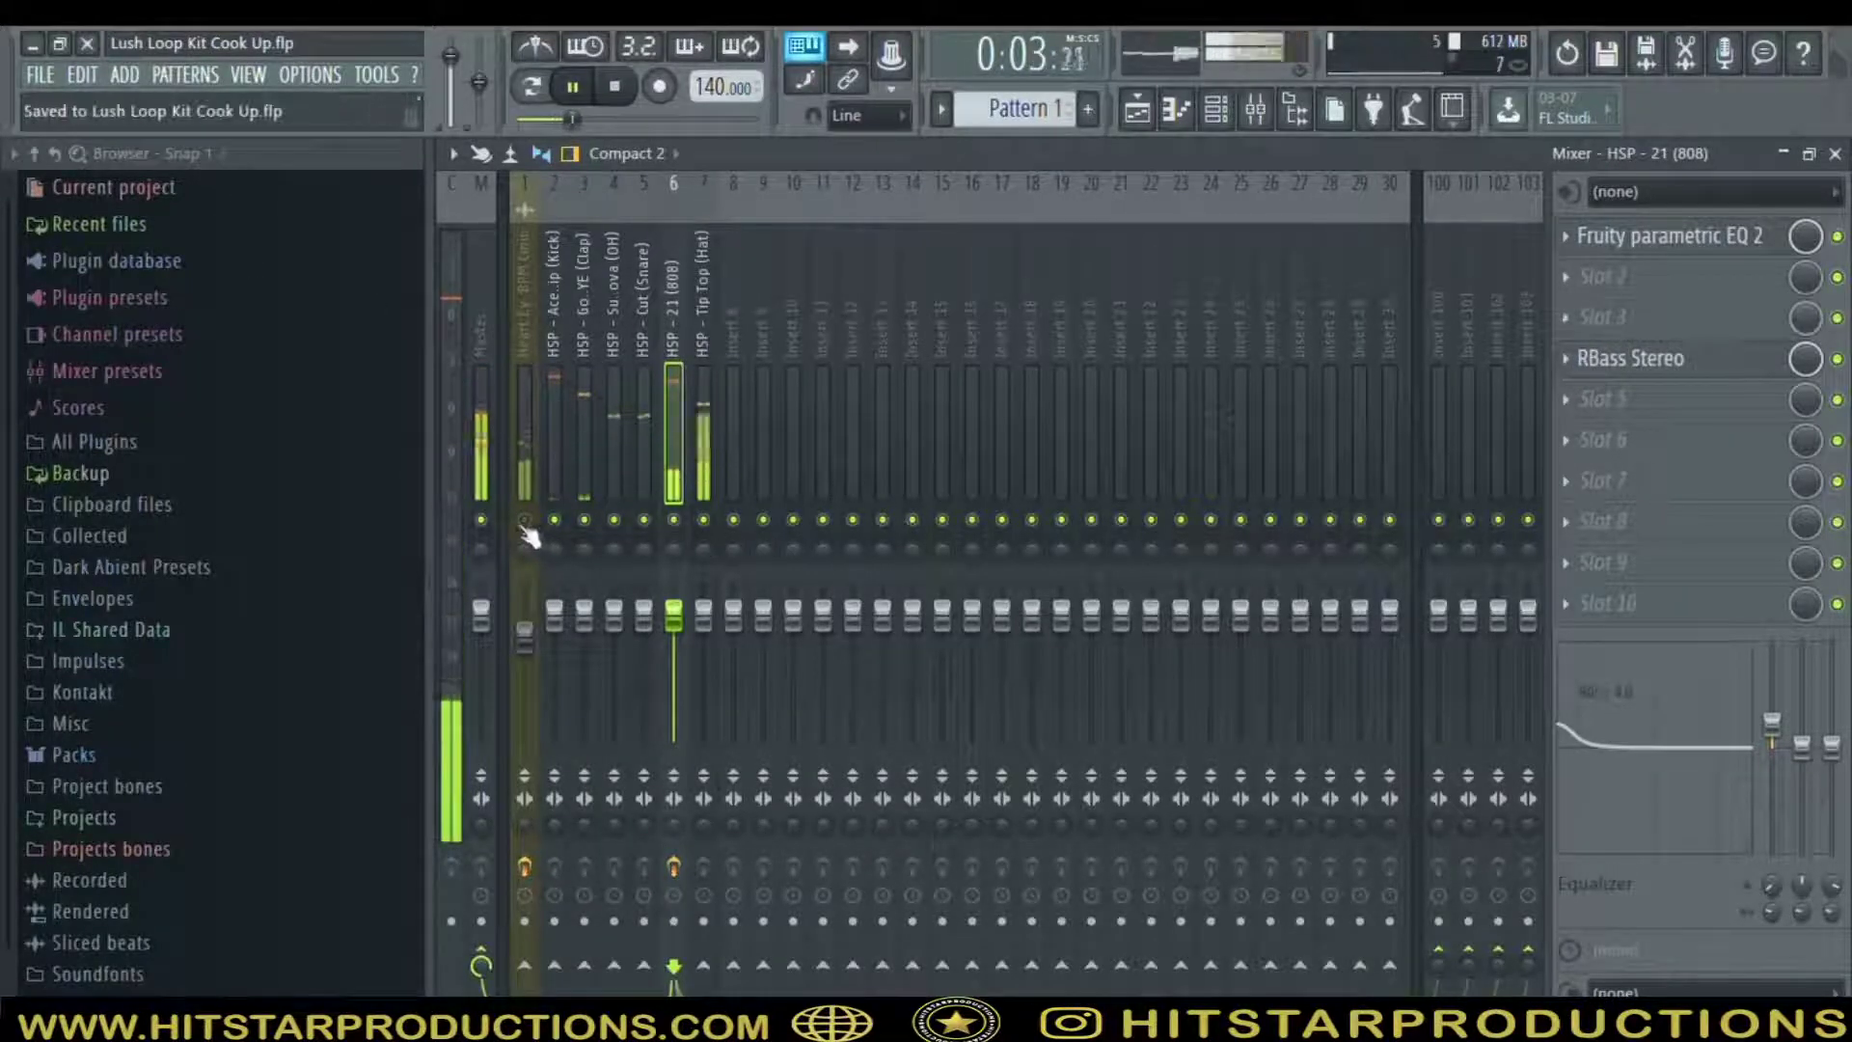
Unmute the Heart Eyes loop's mixer track, lower its fader slightly, and move its EQ band 2 lower in frequency and close to 0 dB
drag(524, 629, 524, 642)
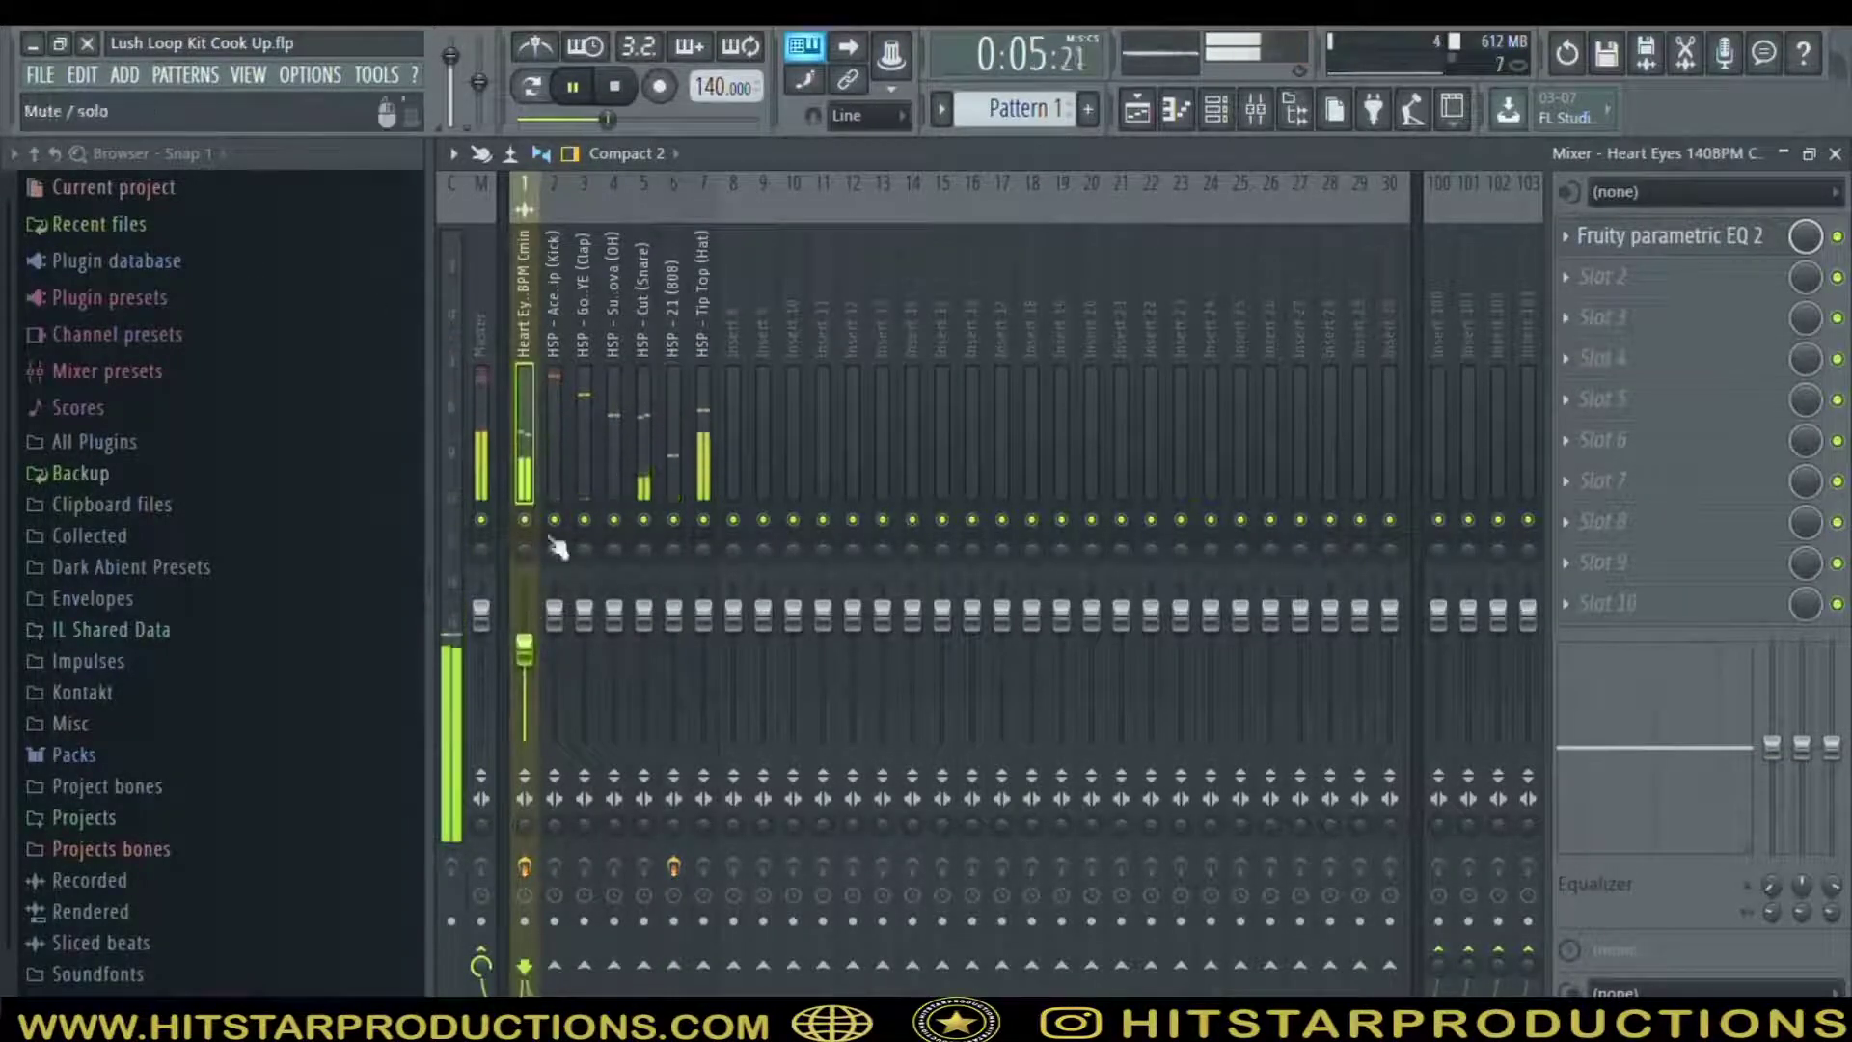
click(1727, 236)
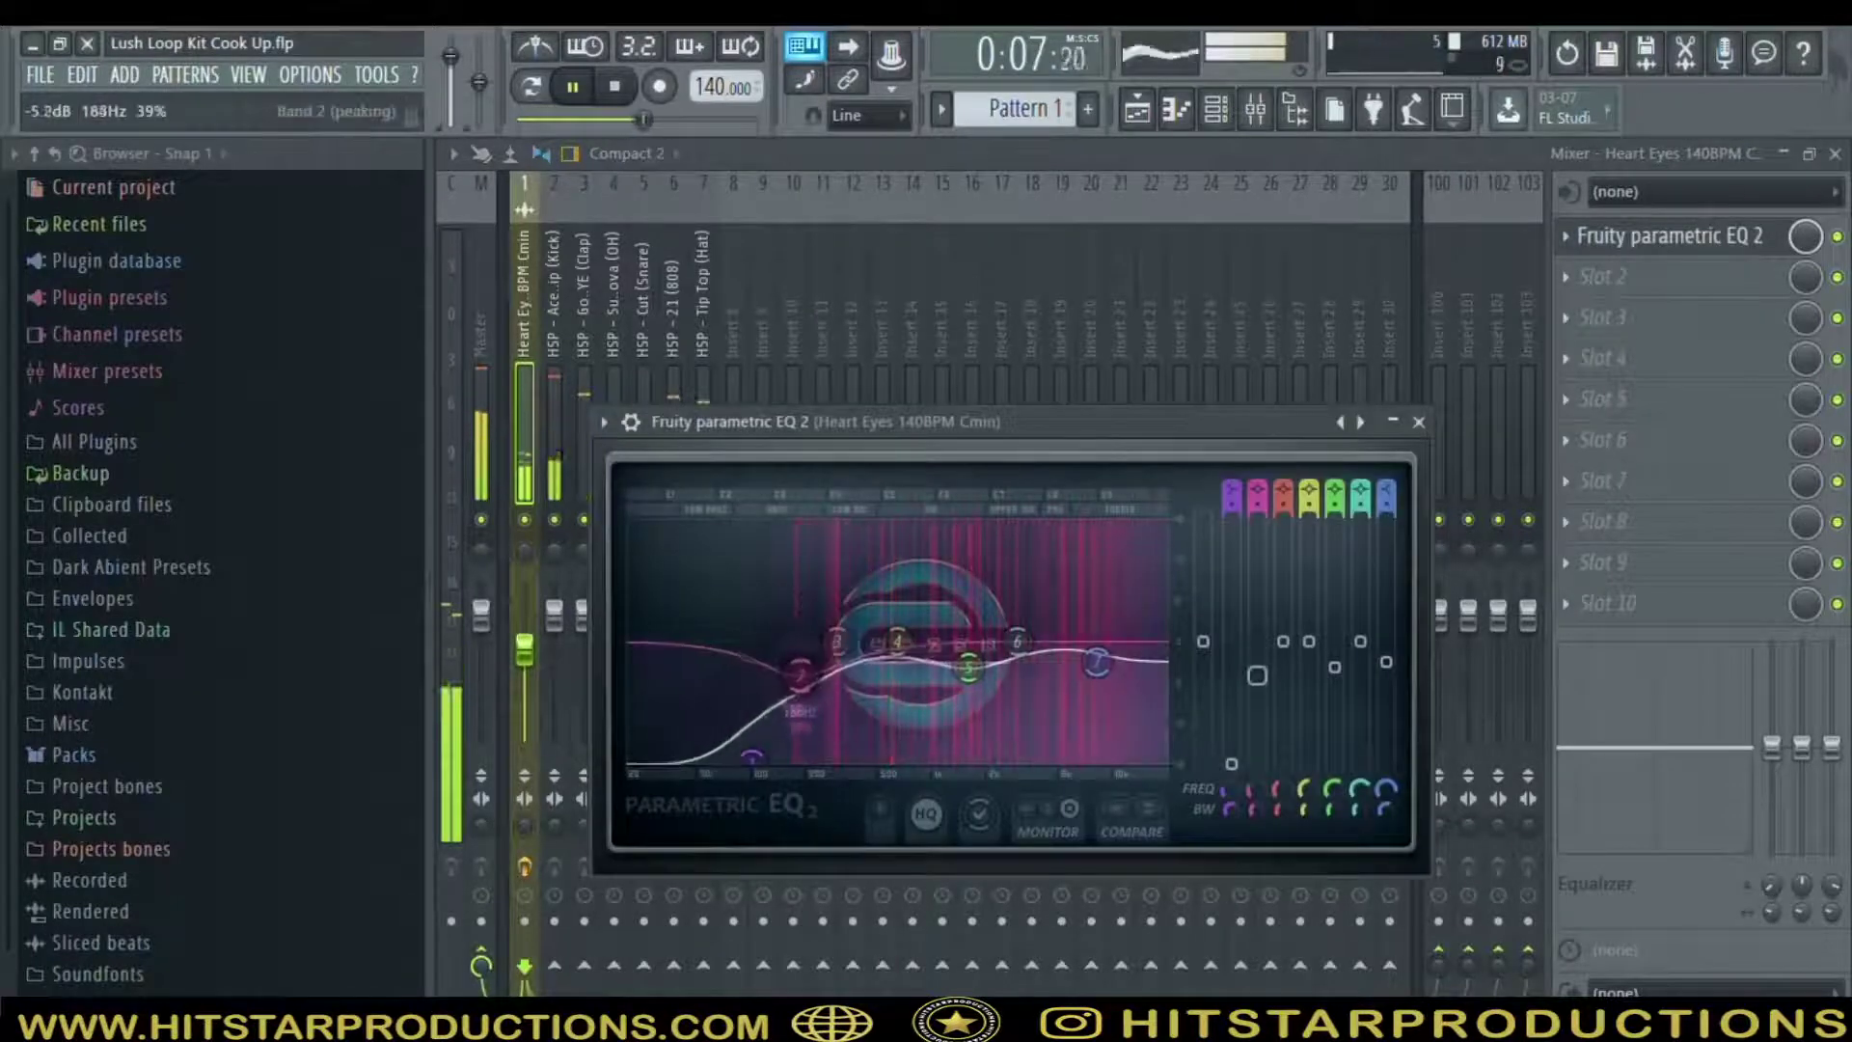
drag(797, 682, 778, 673)
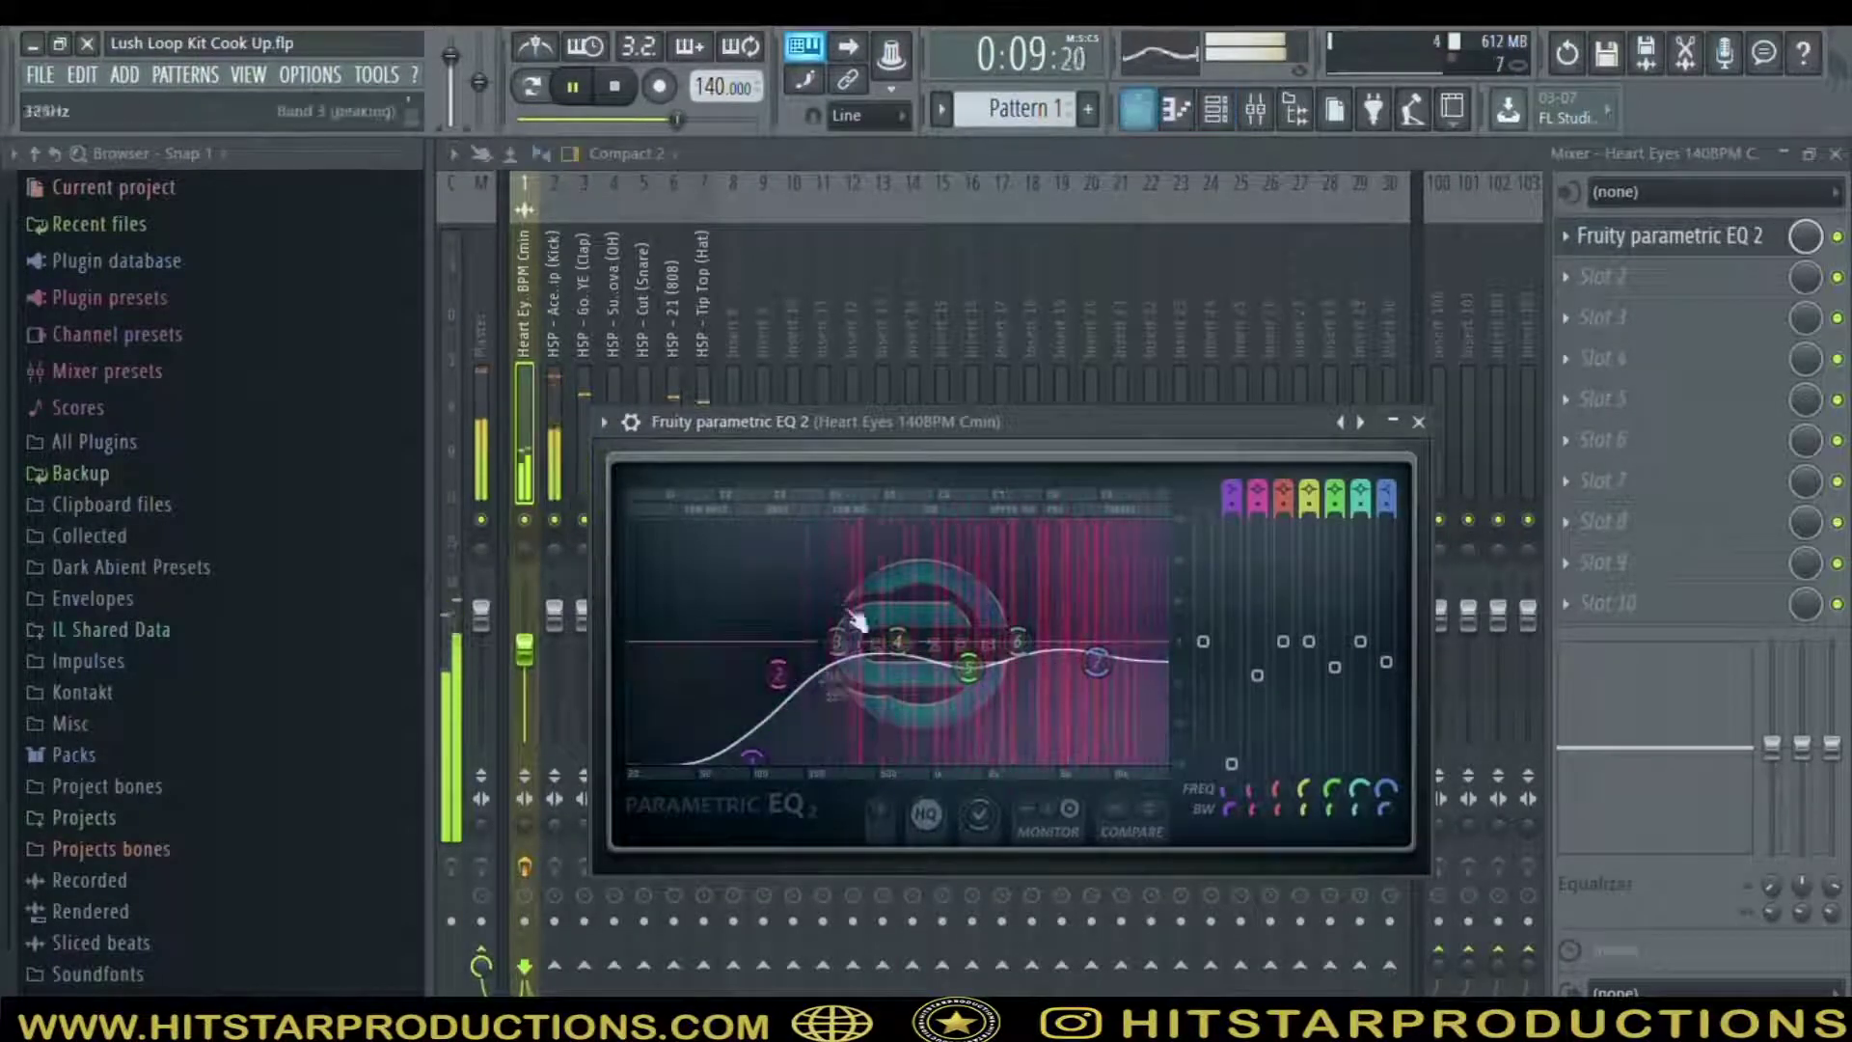
drag(778, 673, 748, 636)
click(1225, 121)
click(1217, 110)
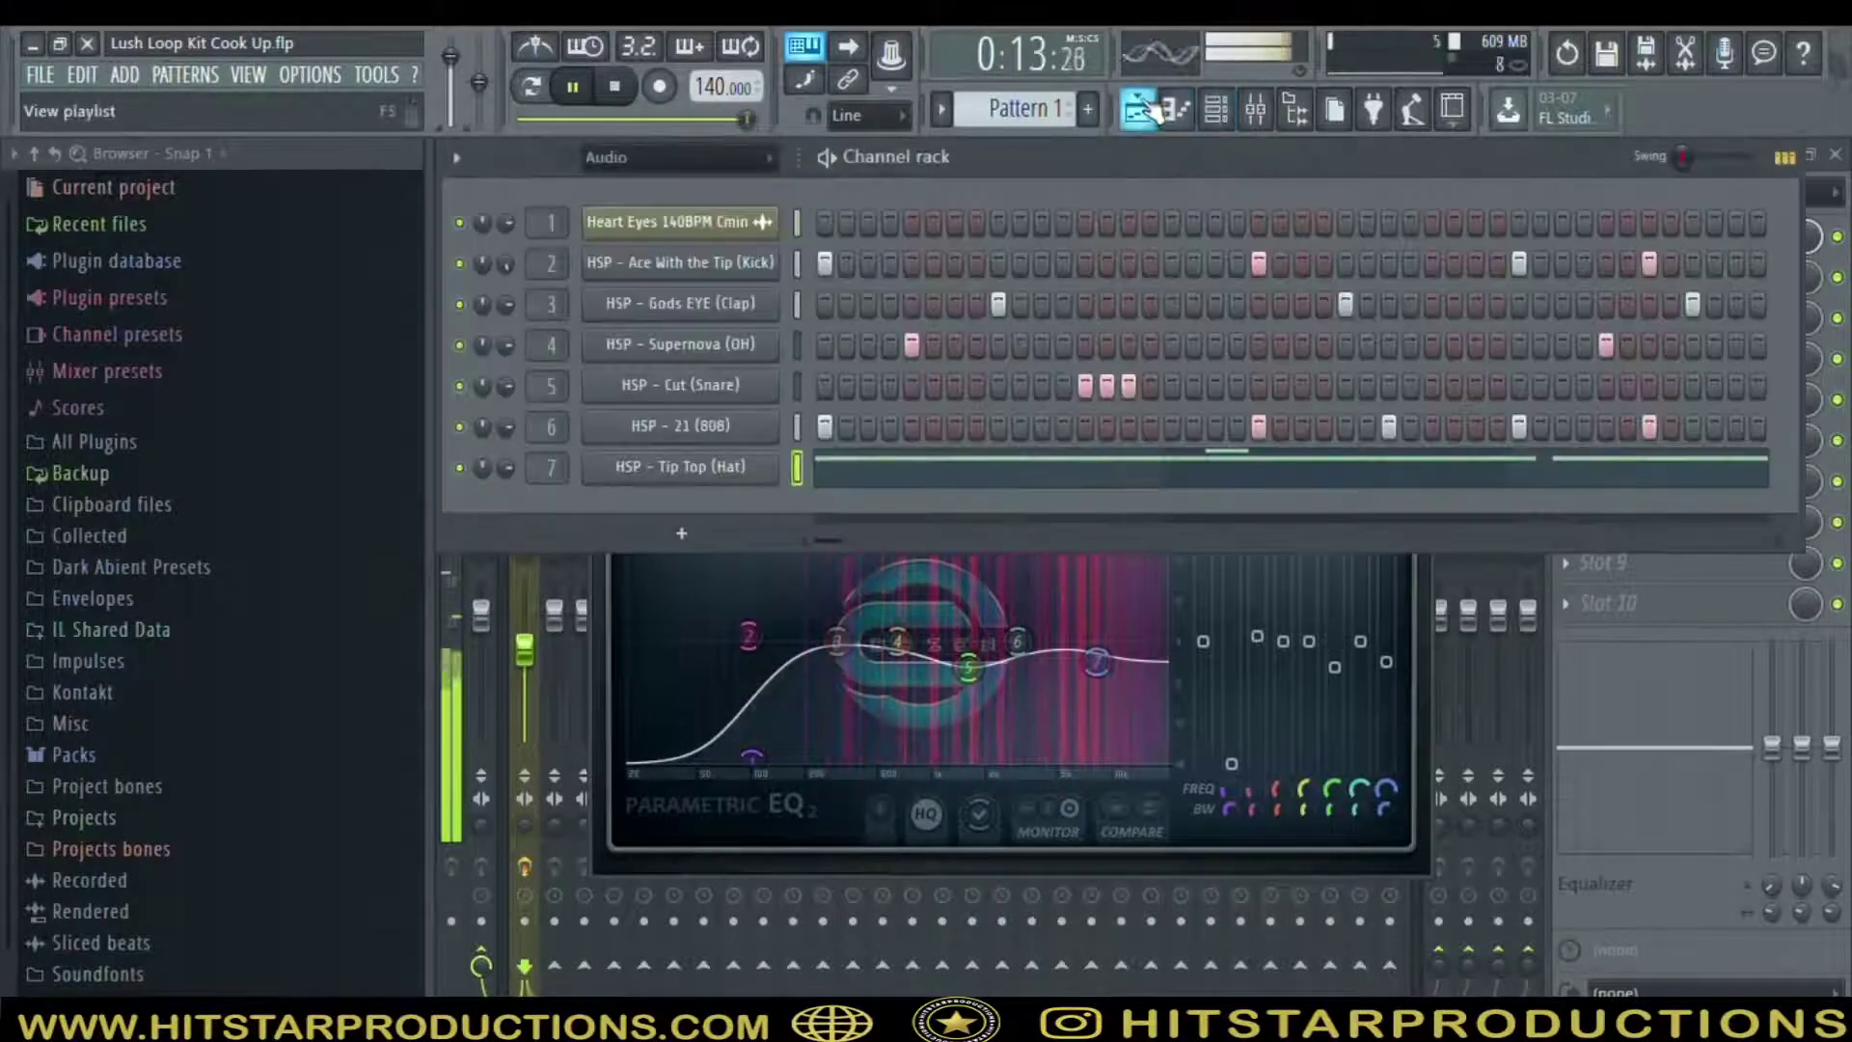
click(1148, 108)
key(space)
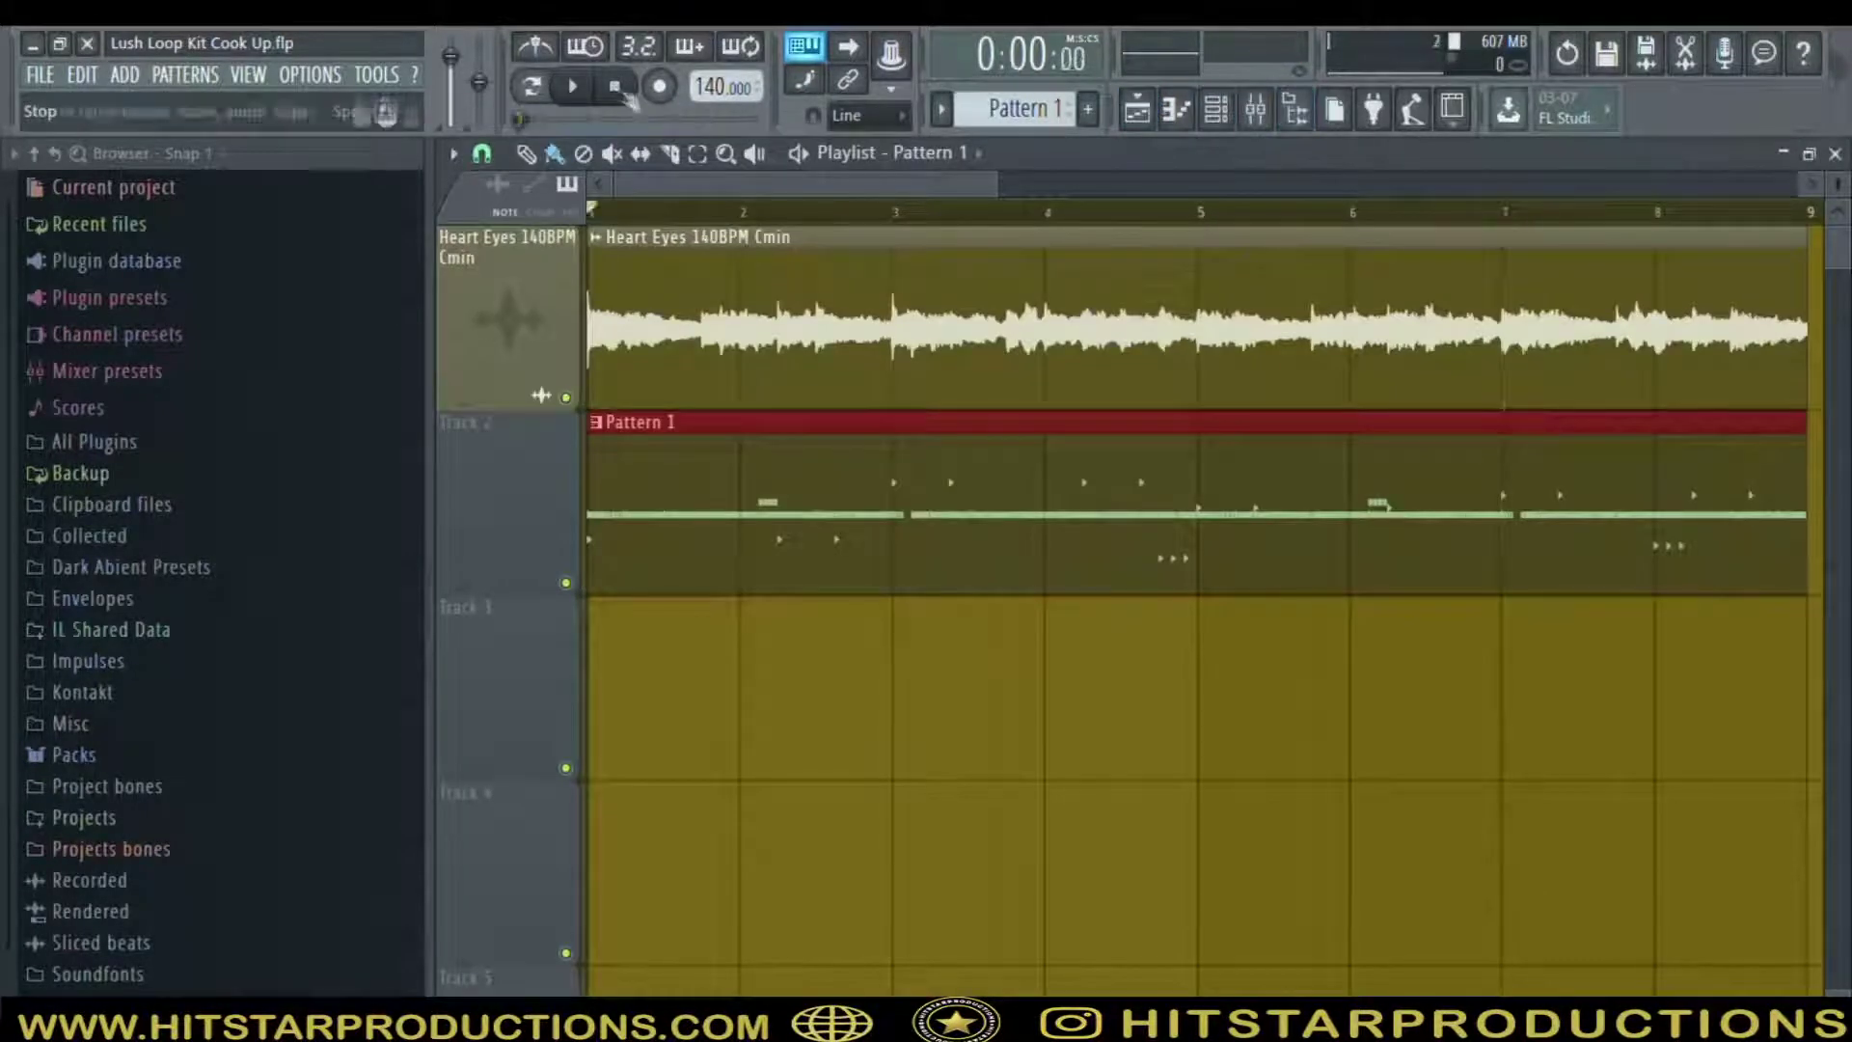
click(1218, 109)
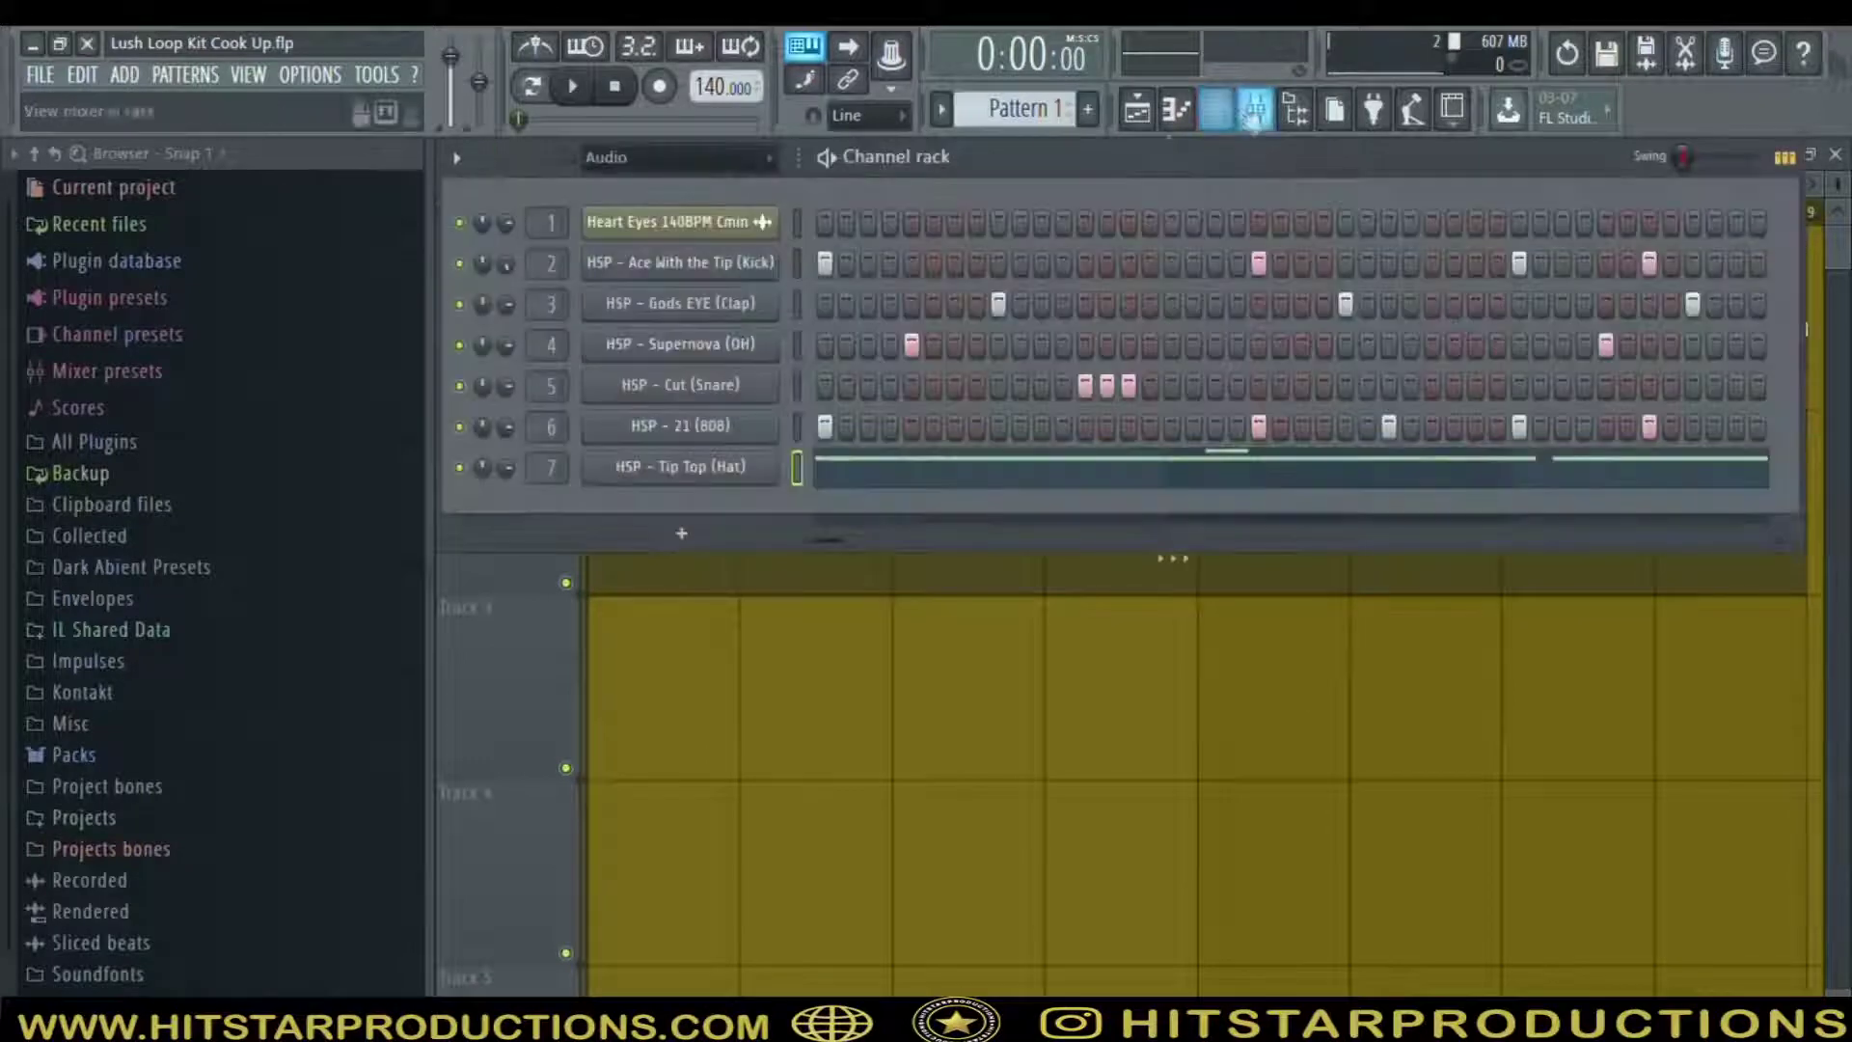
Load Gross Beat into the Heart Eyes loop track's slot 4, choose the 1/2 Speed time preset at about 30% mix, and close the plugin windows
click(1257, 109)
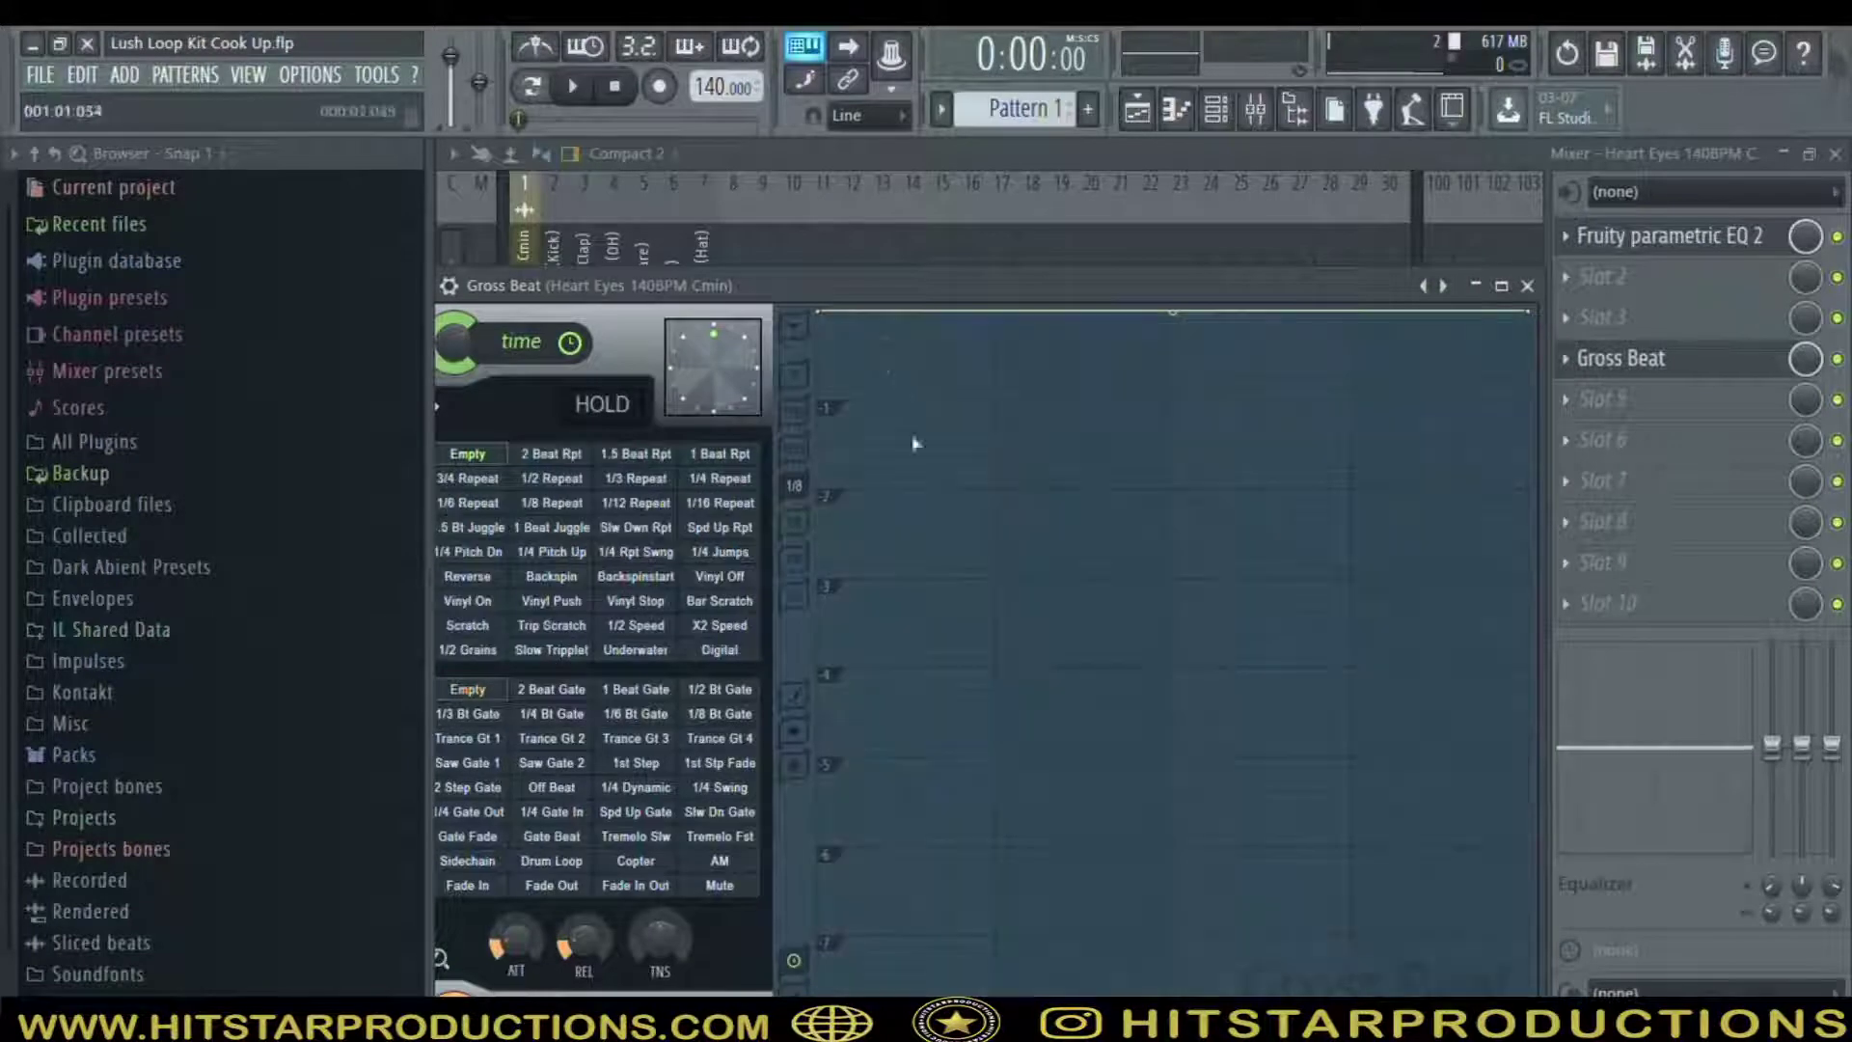
drag(874, 286, 1114, 246)
click(880, 587)
key(space)
drag(692, 303, 691, 307)
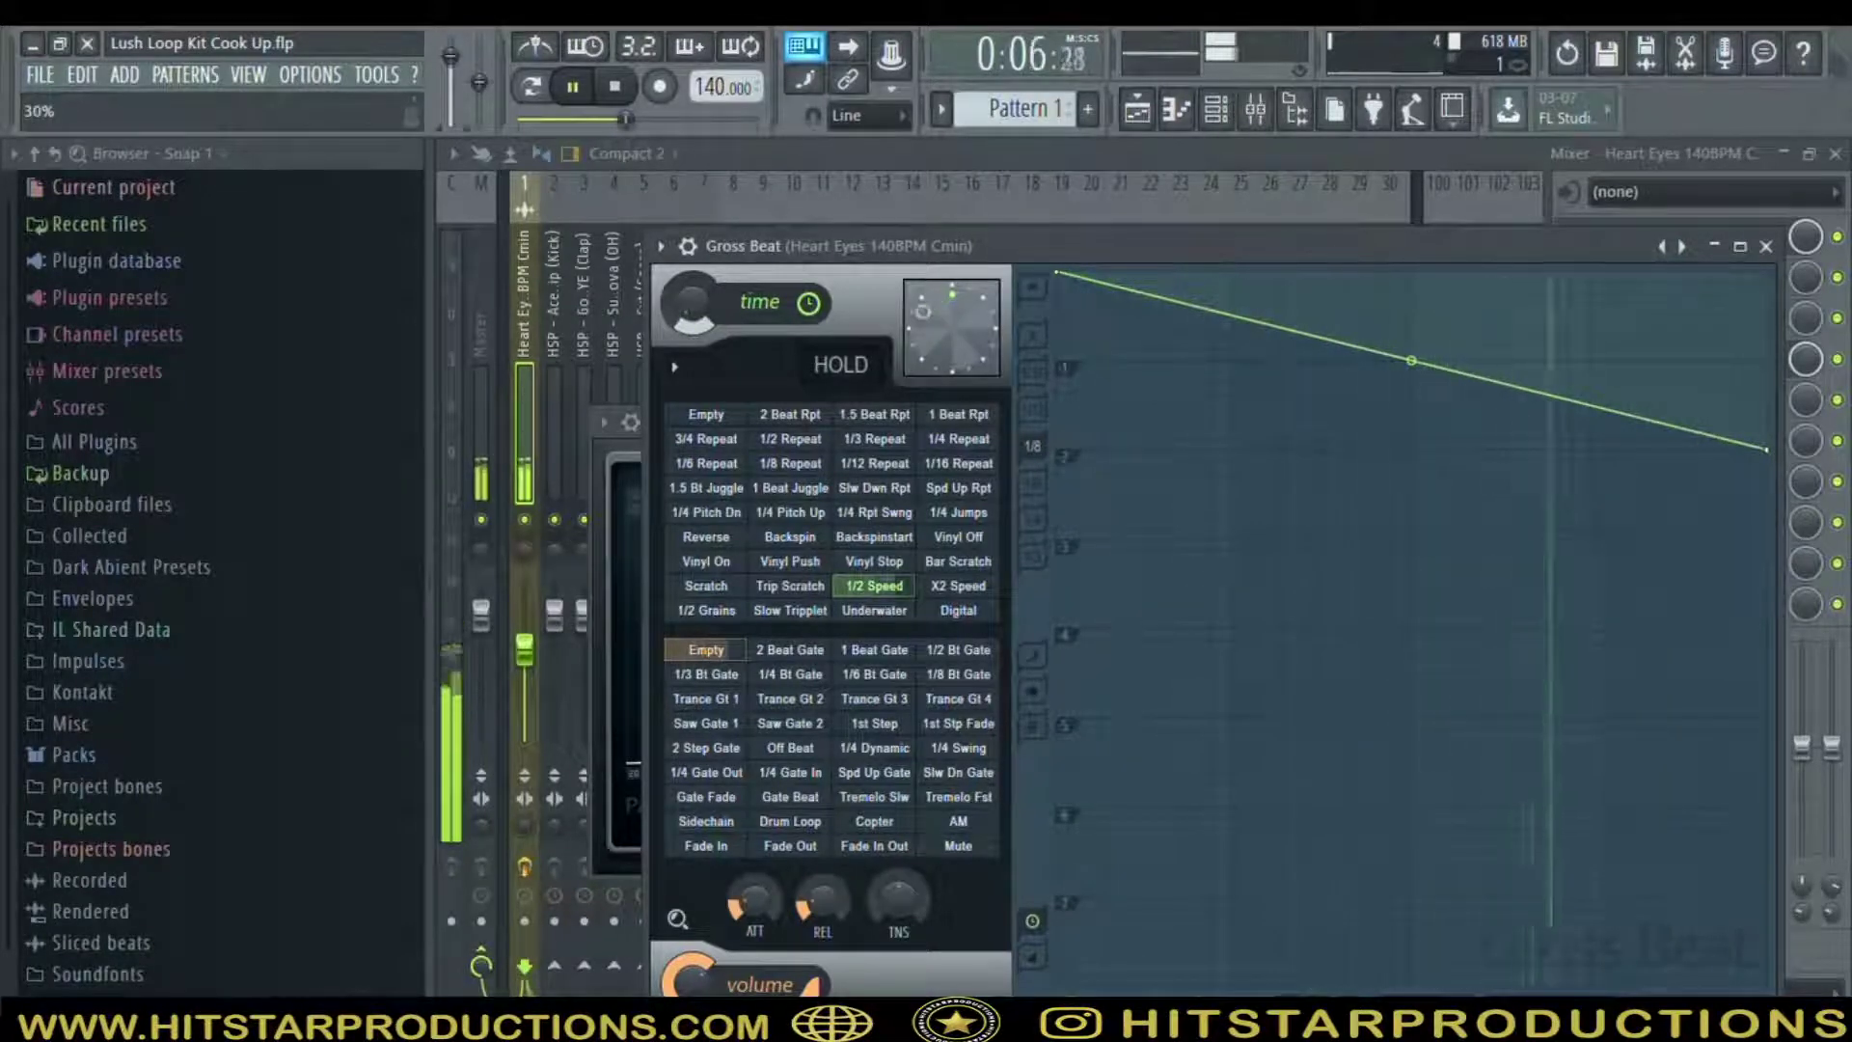
click(1766, 246)
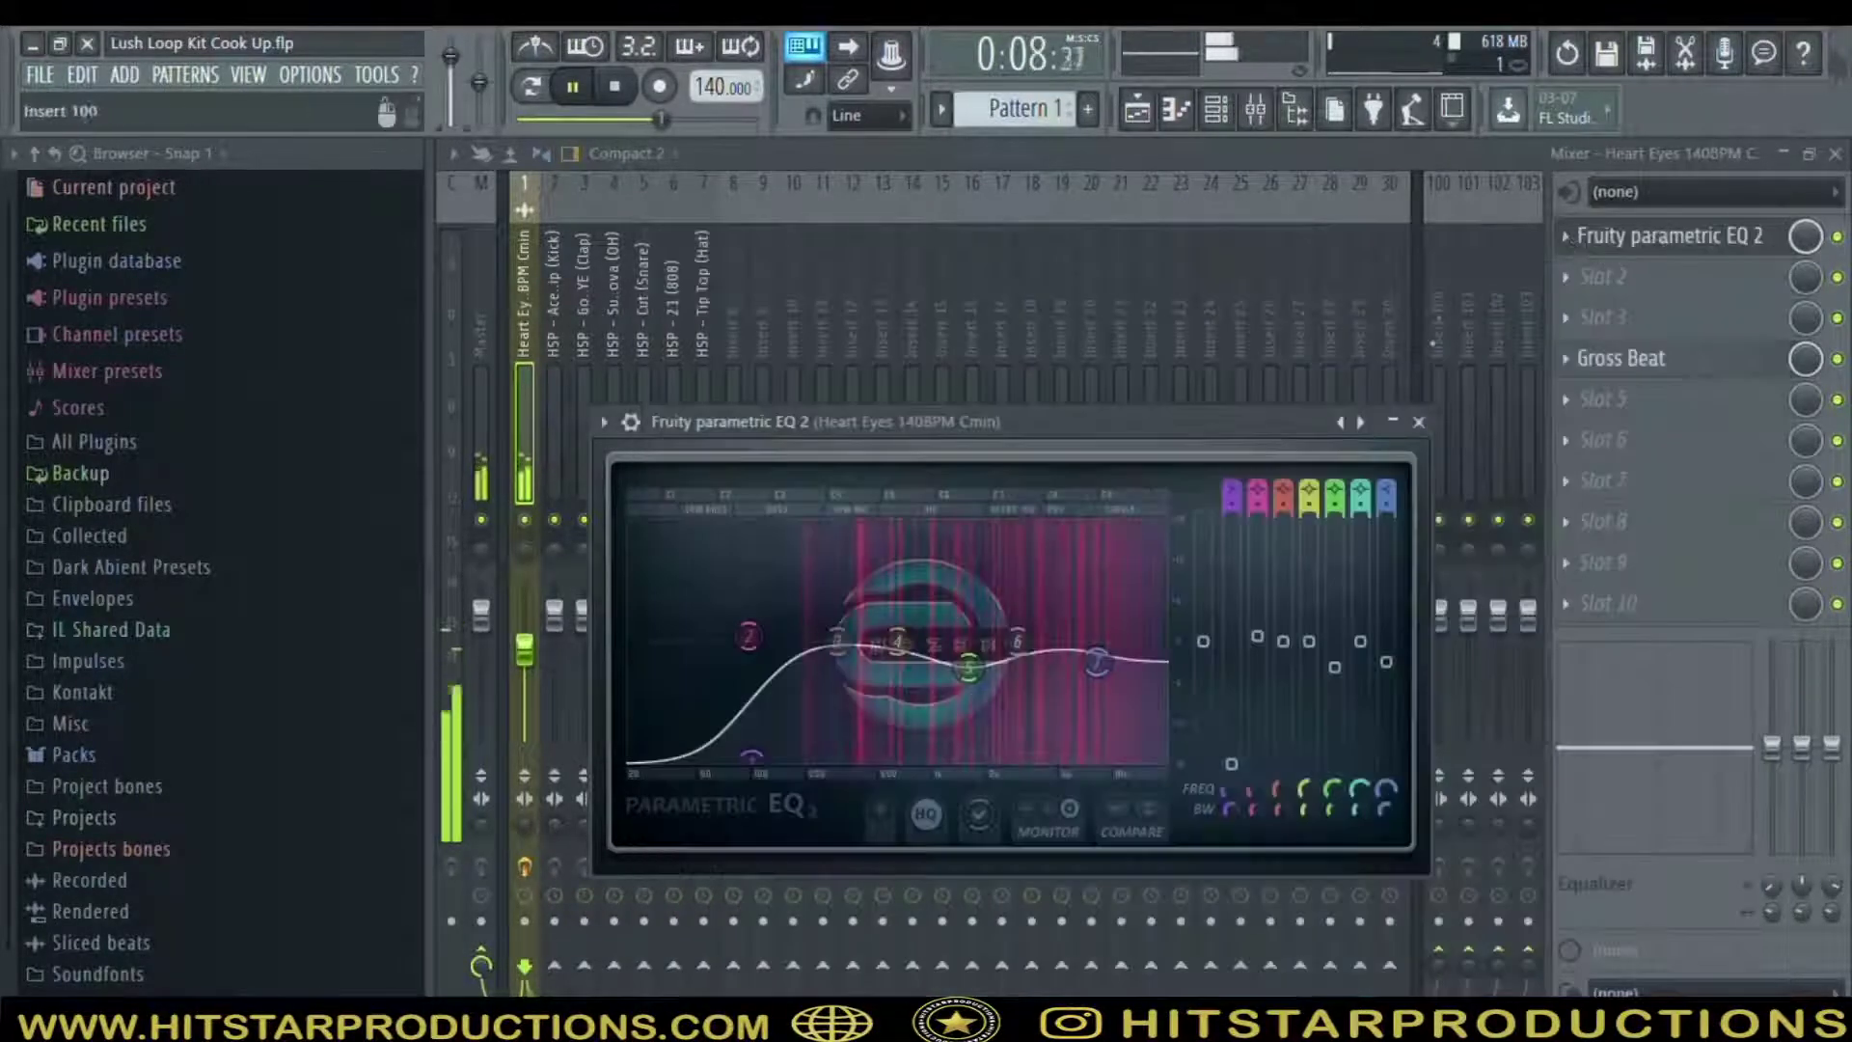
click(1420, 424)
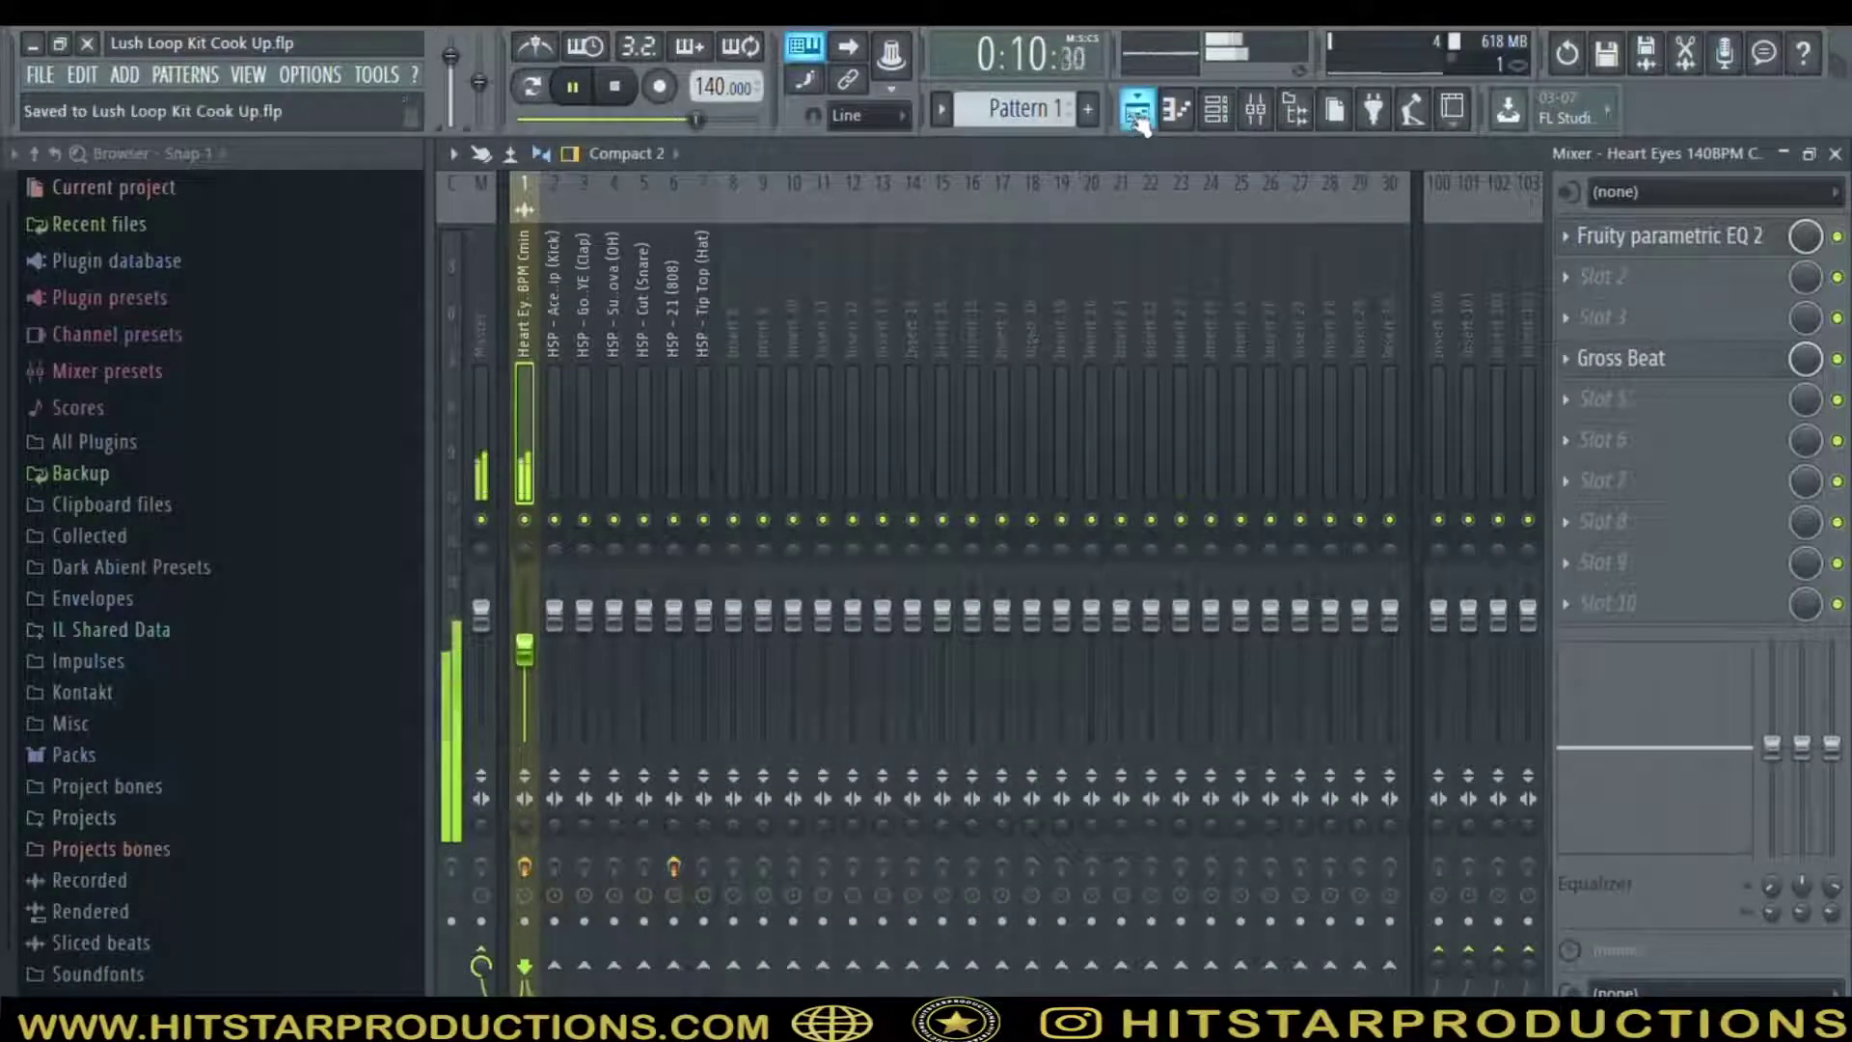
Unsolo the Heart Eyes loop in the channel rack so that all seven channels play
click(1138, 120)
click(1215, 109)
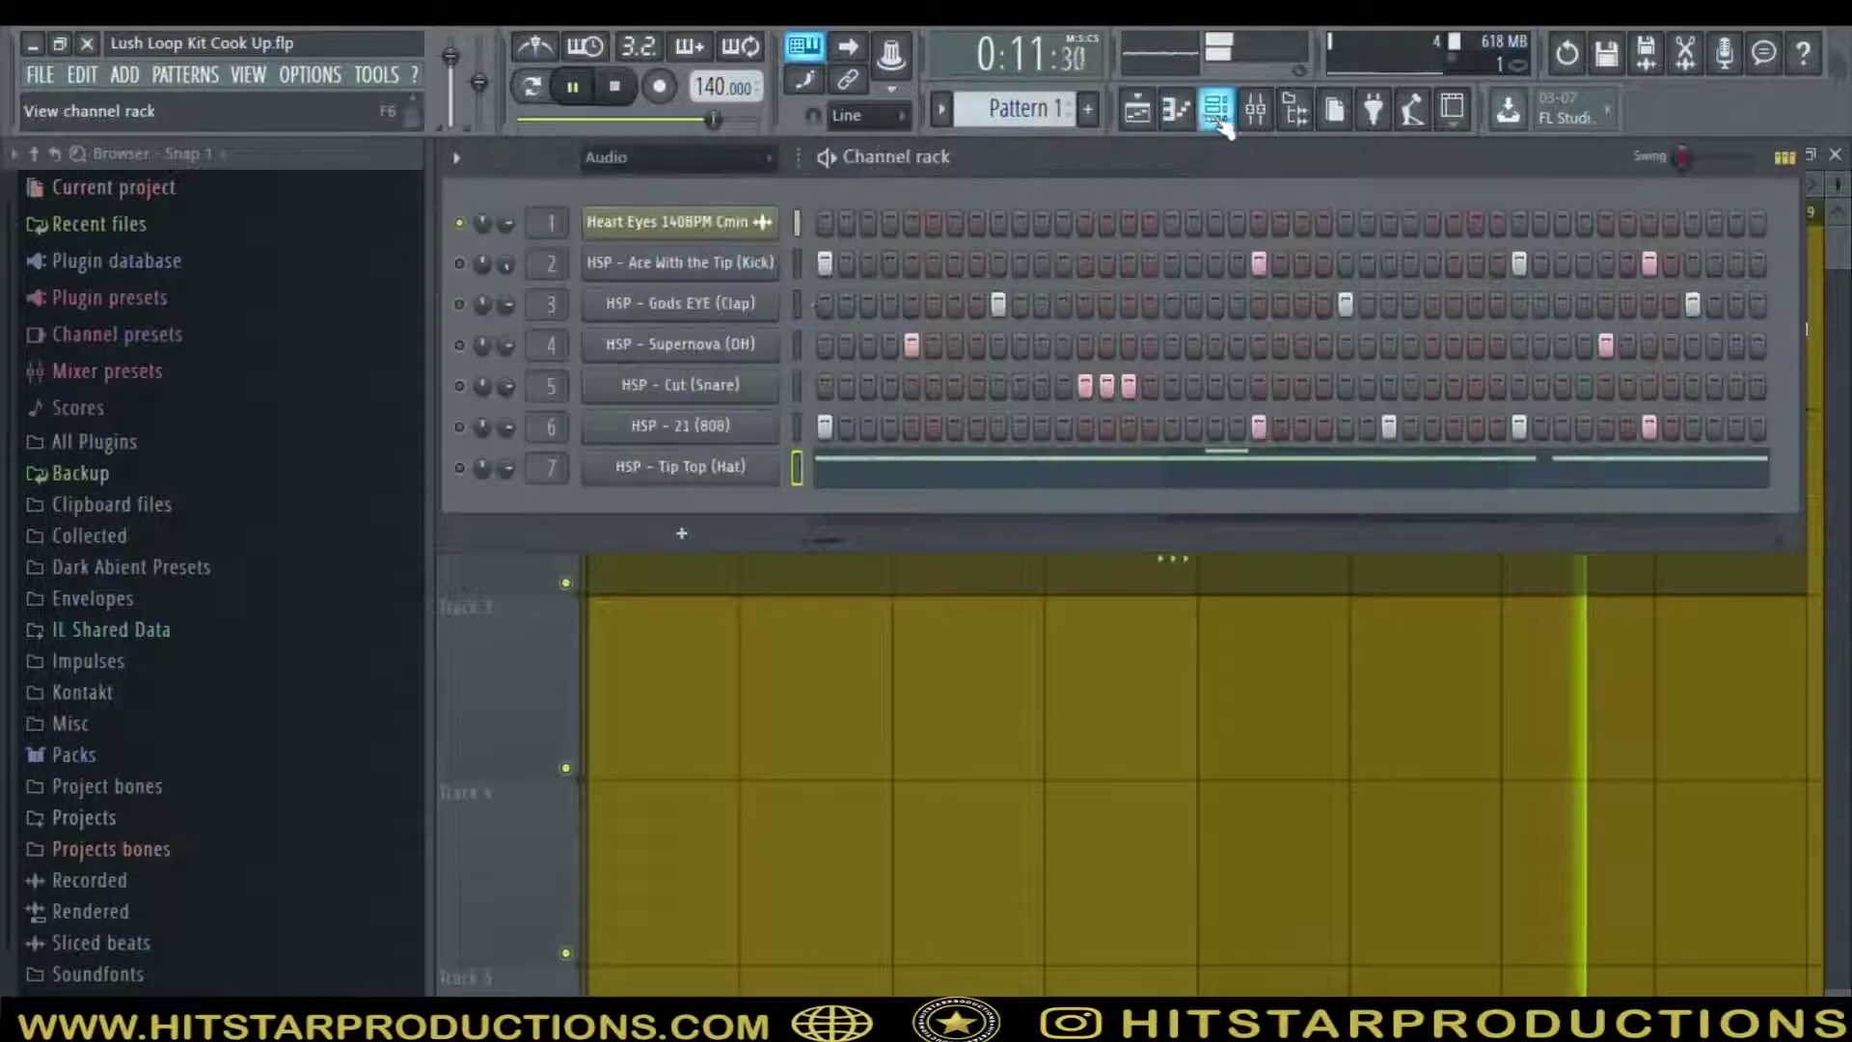
right_click(462, 226)
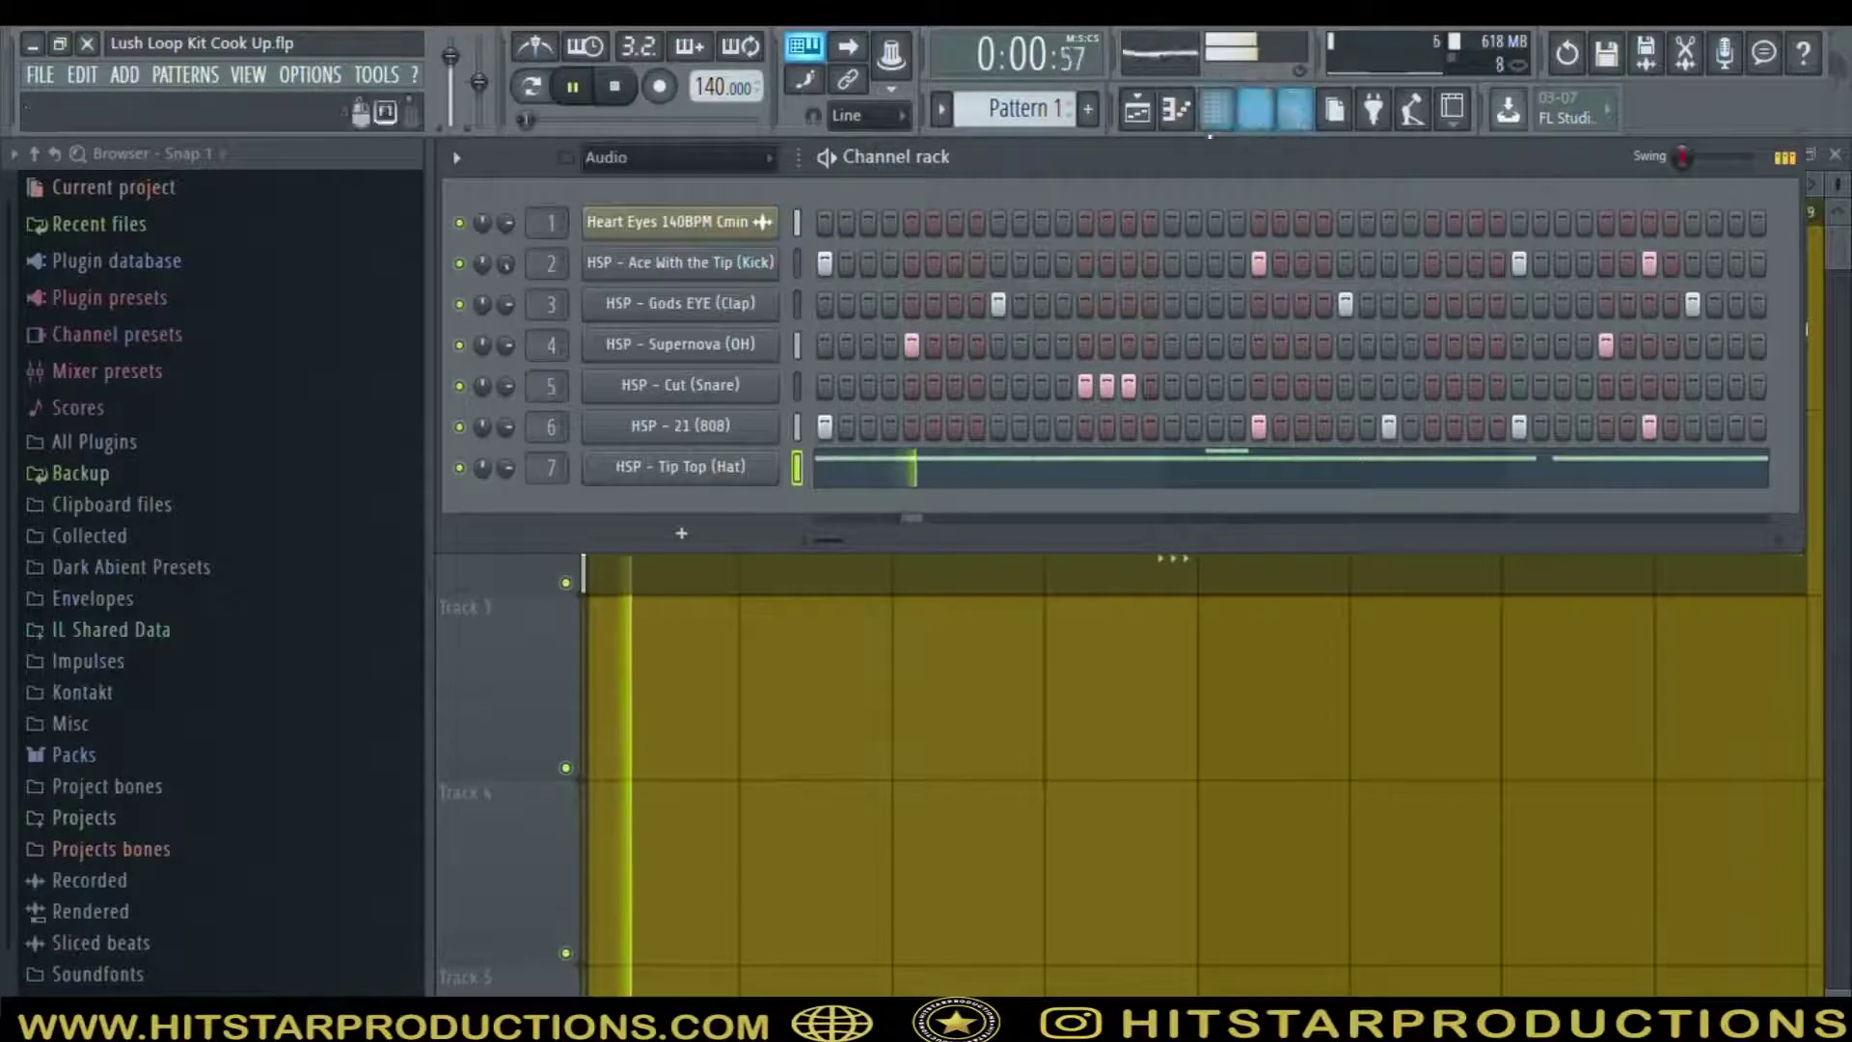
click(1258, 111)
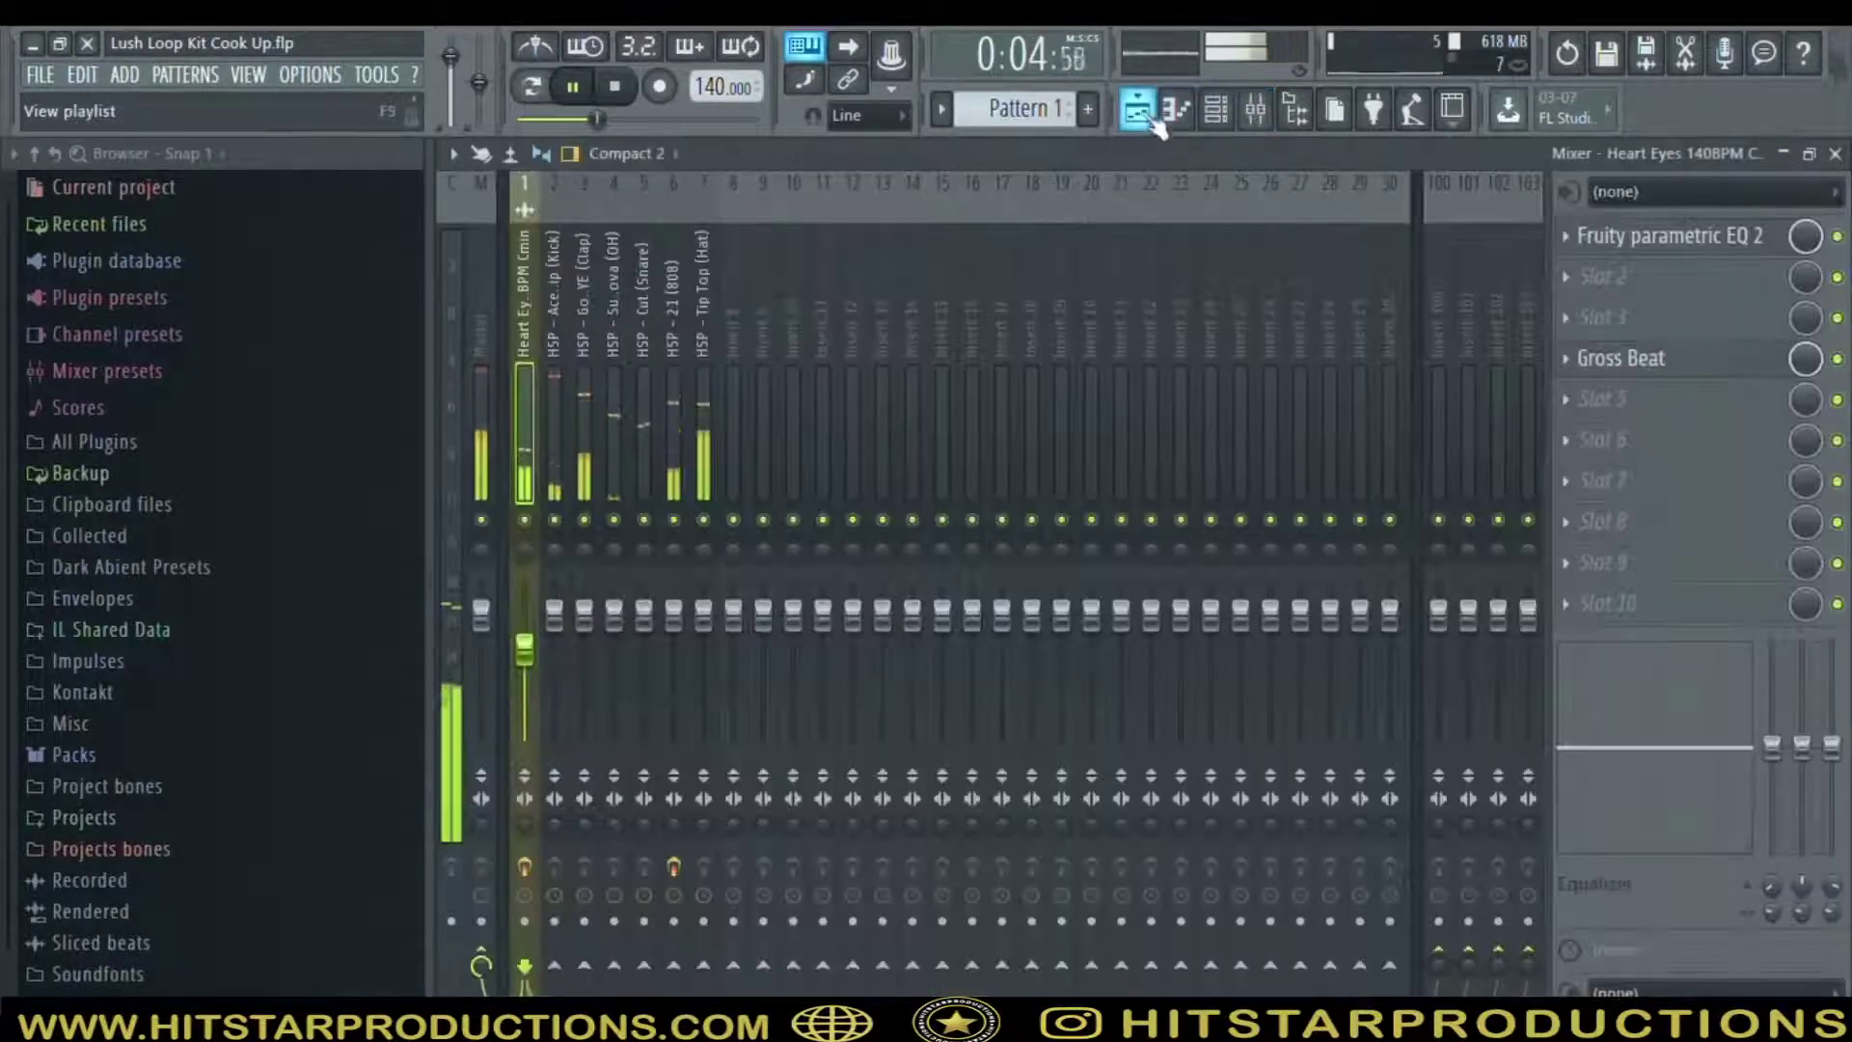
click(1139, 111)
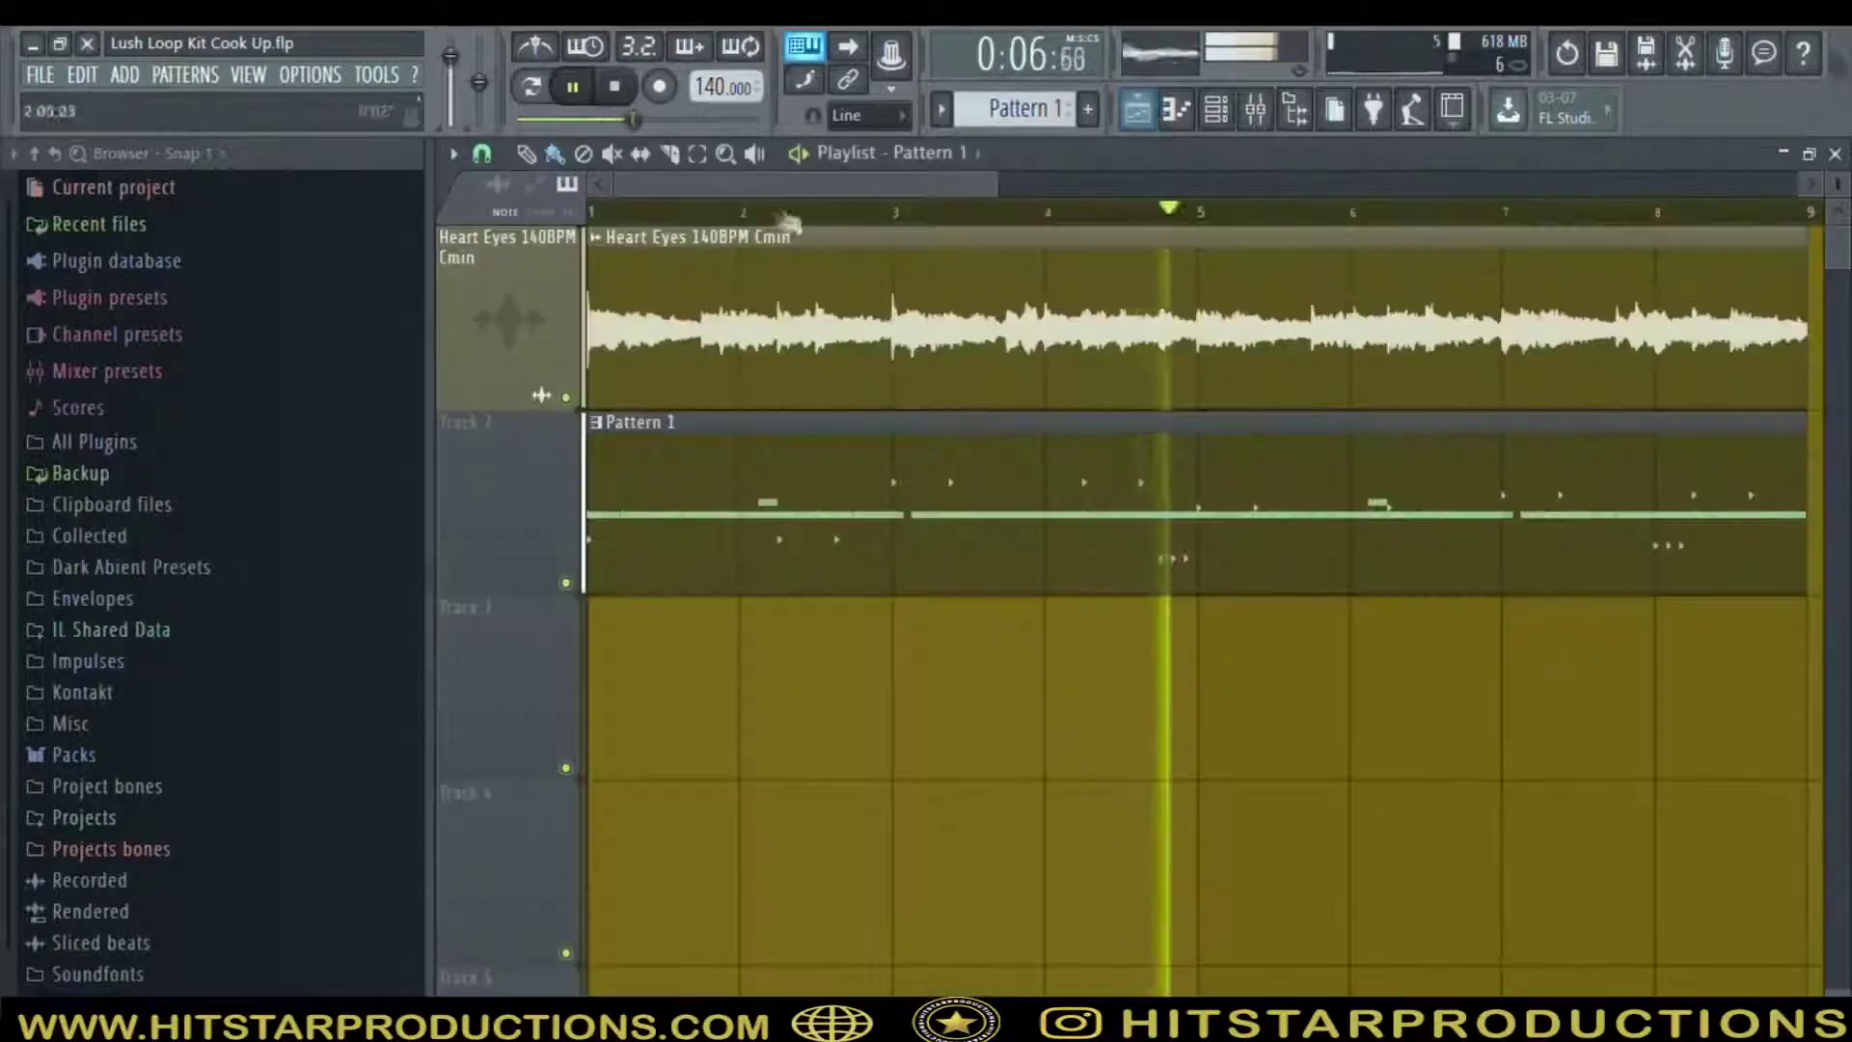
click(1216, 109)
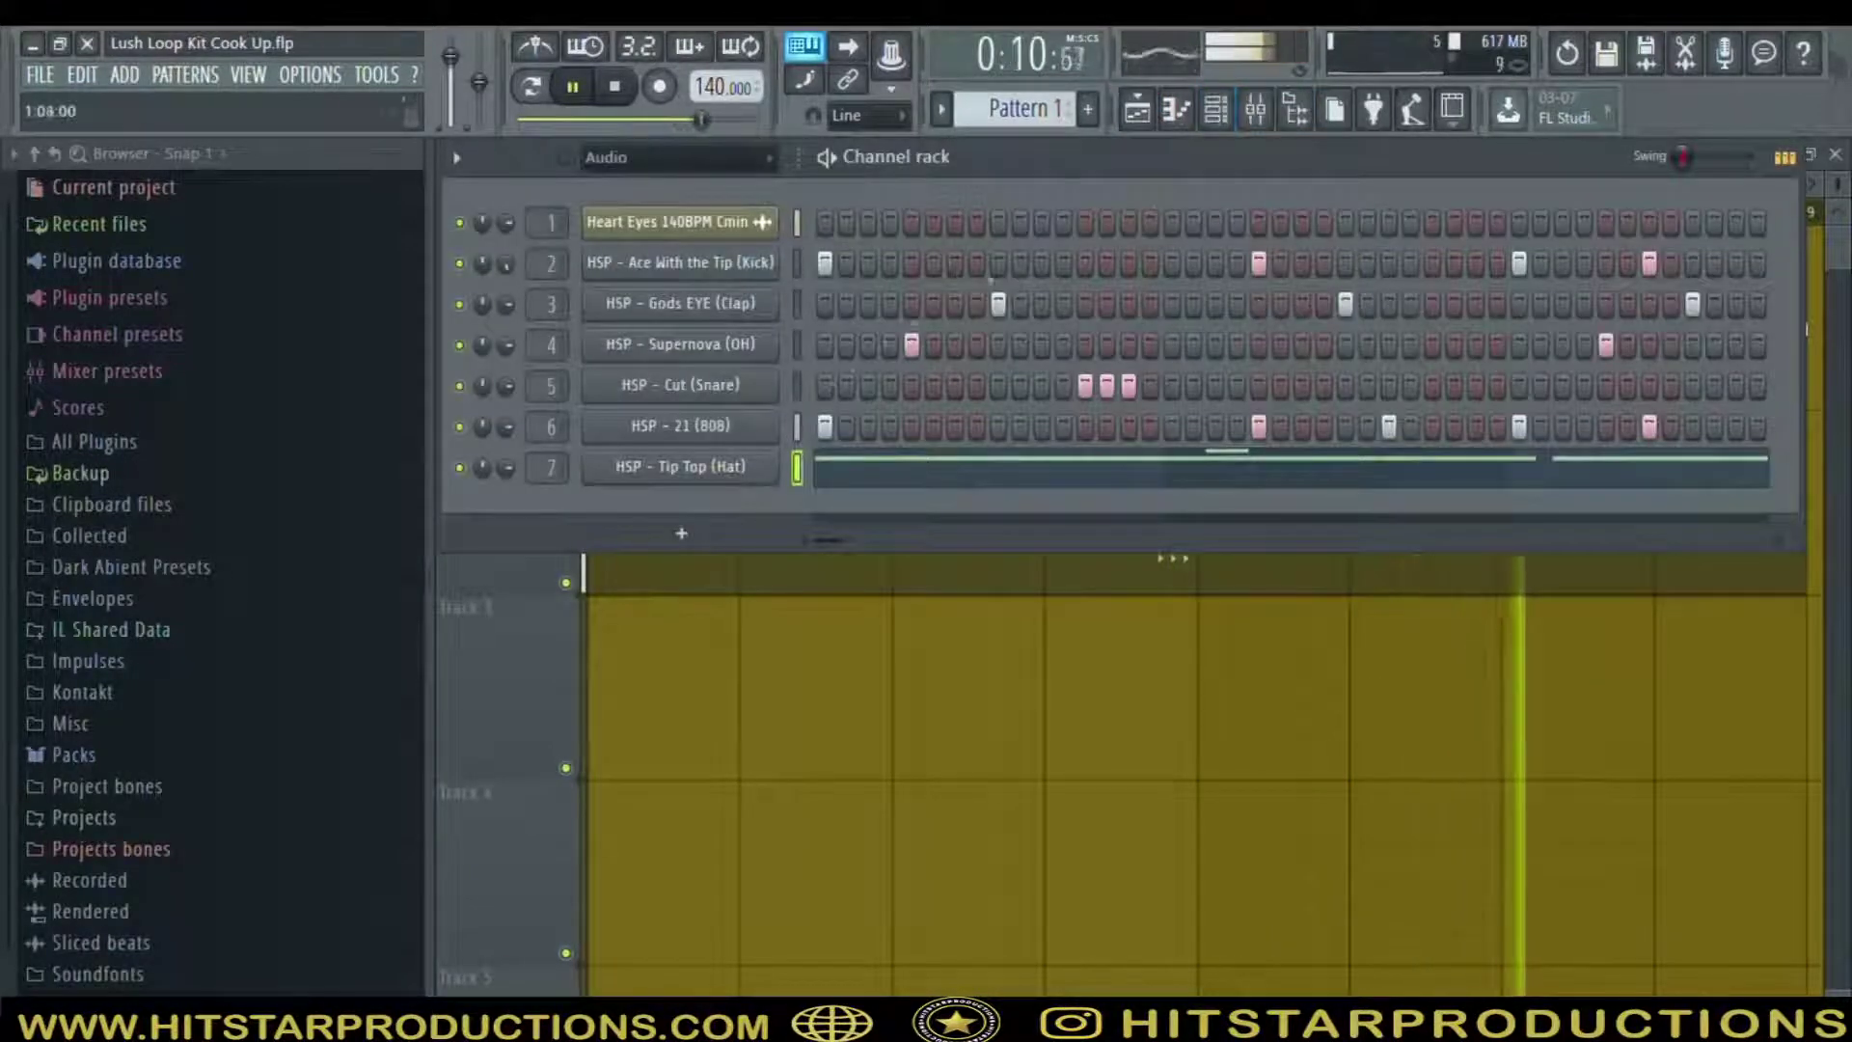
click(1138, 113)
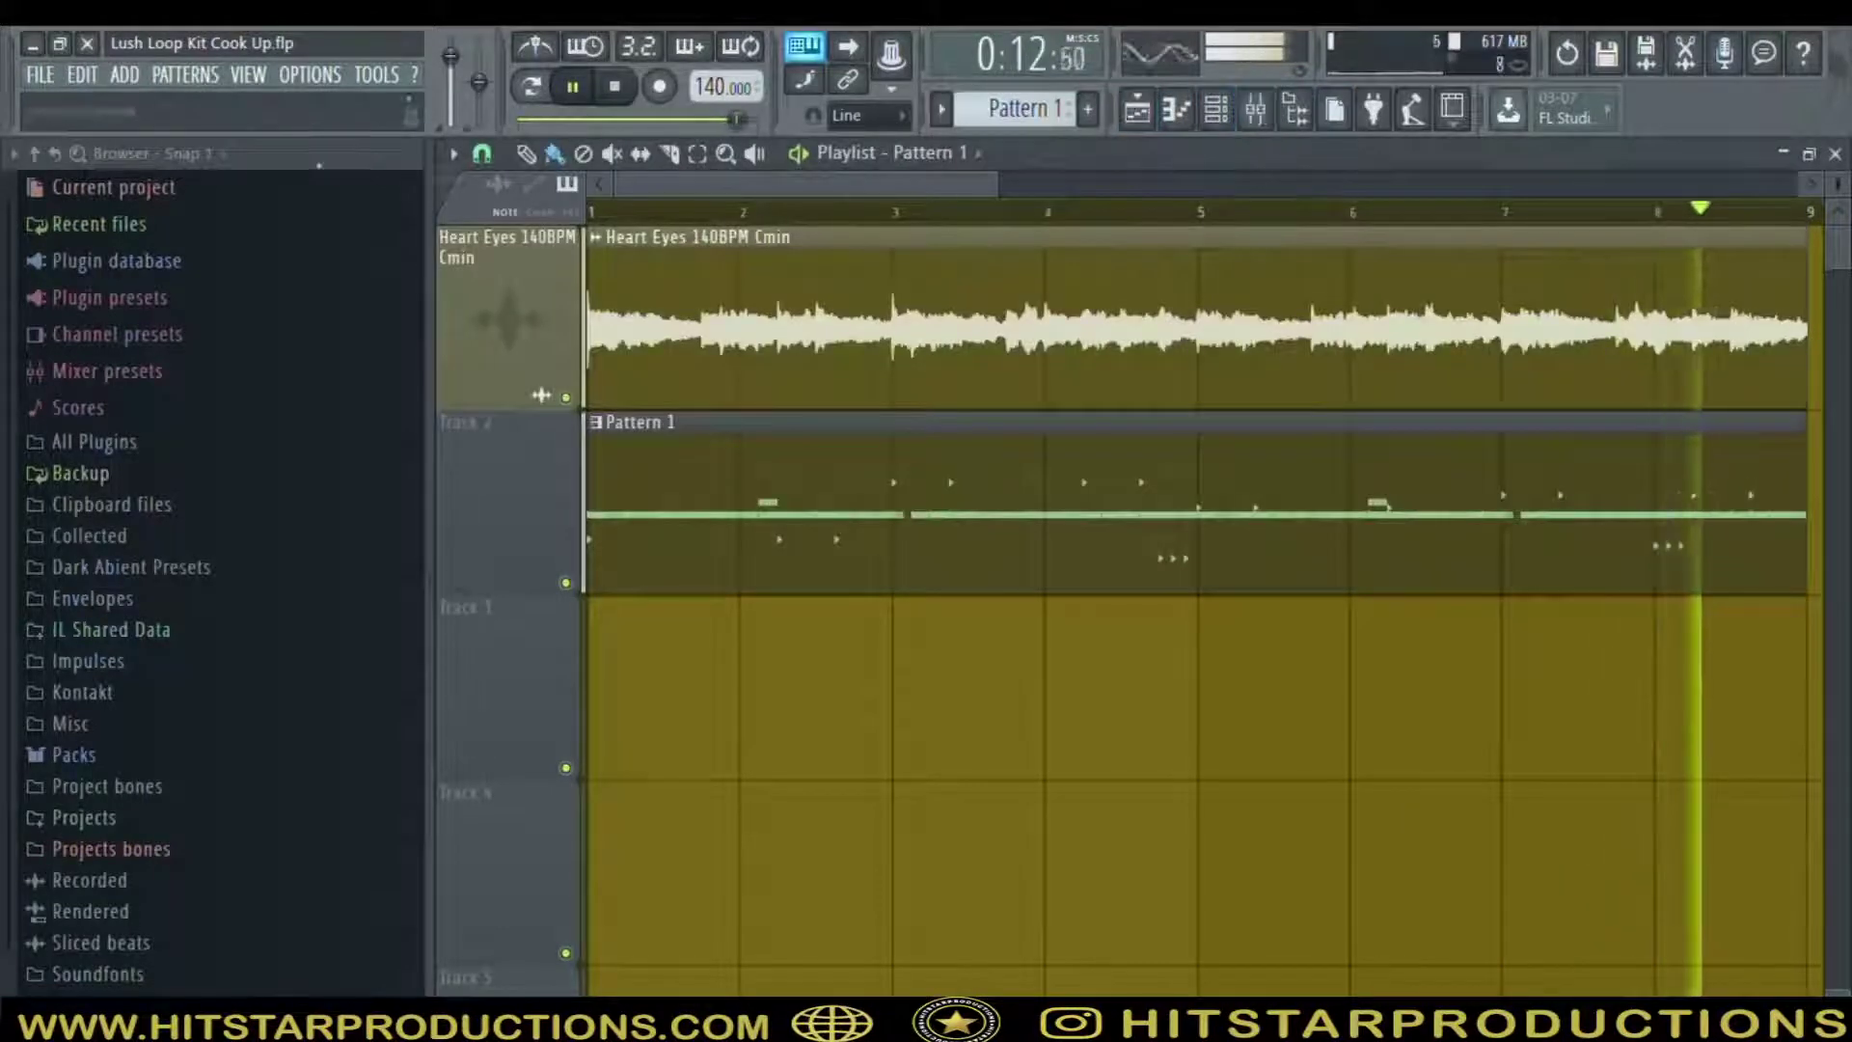
key(space)
Select mixer tracks 1 to 7 together and pull all their faders down to zero
click(1293, 116)
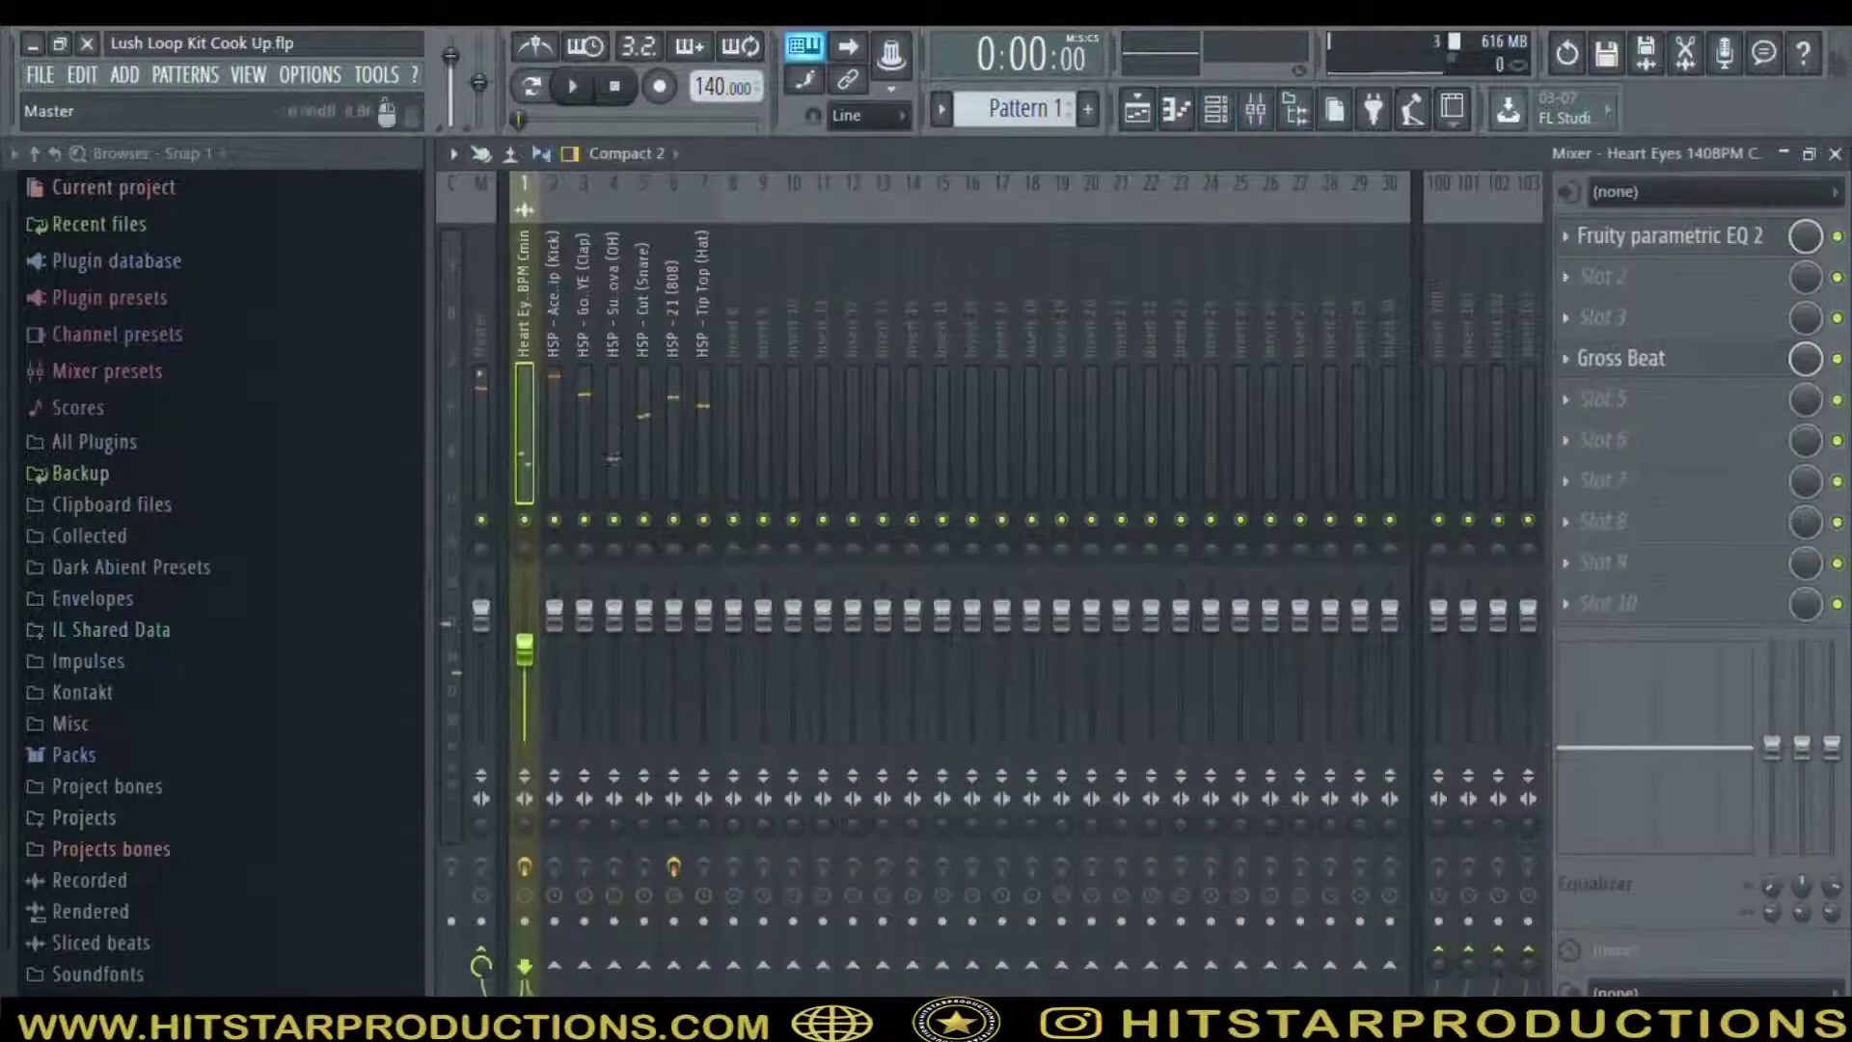
click(495, 331)
drag(526, 473, 704, 463)
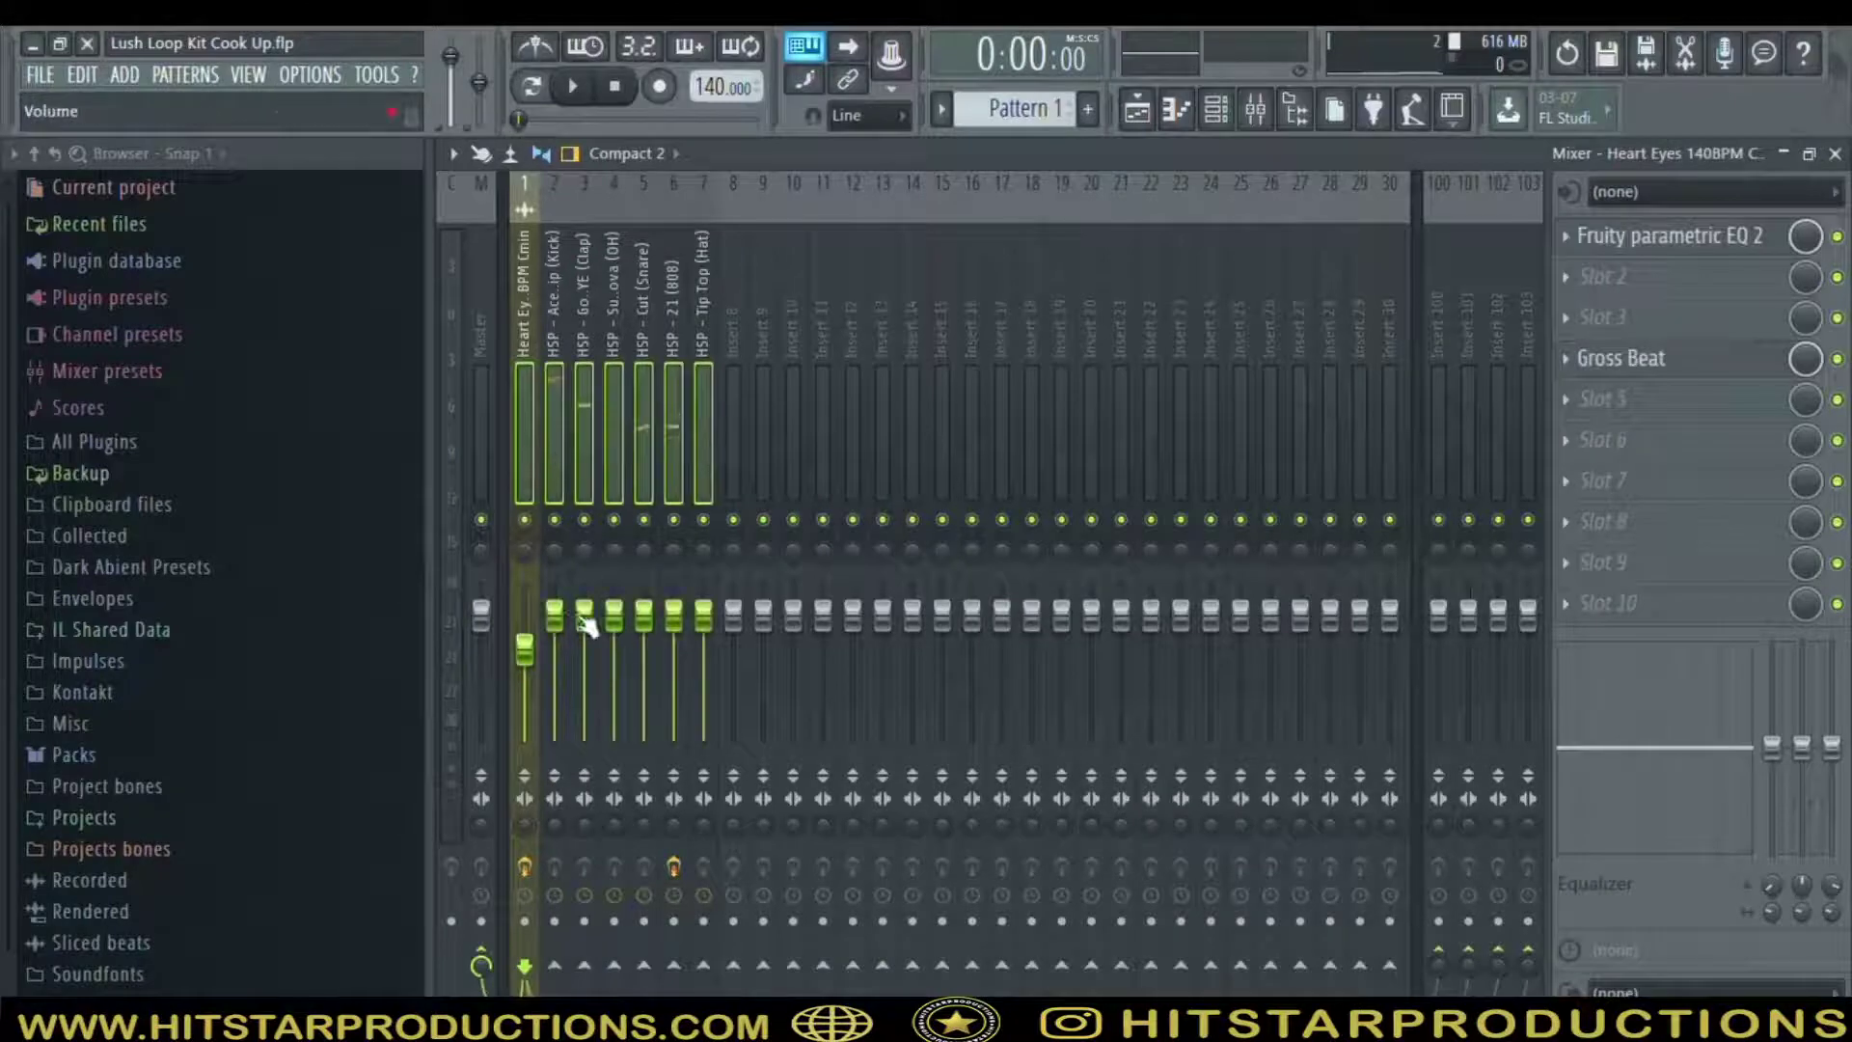
drag(551, 870, 551, 892)
scroll(519, 413, down, 1)
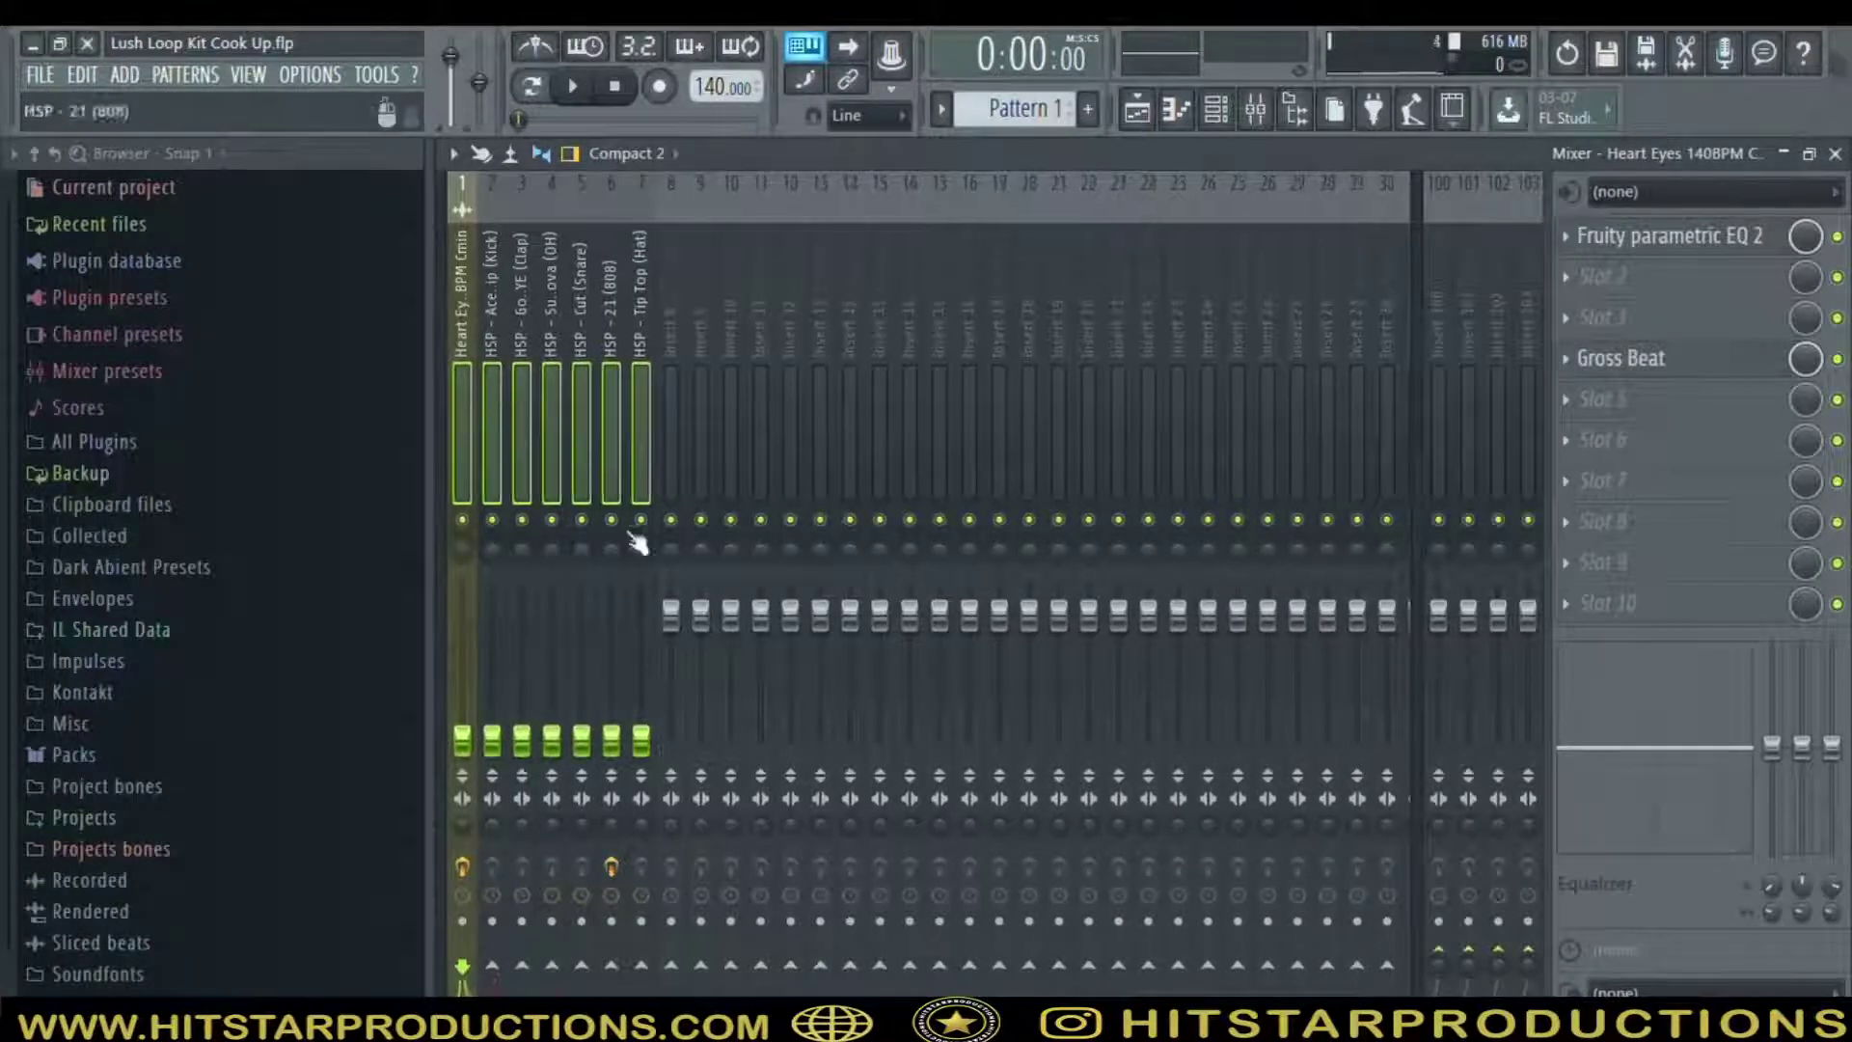
Deselect the grouped tracks, save the project, and bring the Heart Eyes loop's fader up on its own during playback
click(612, 483)
click(476, 406)
scroll(452, 410, left, 1)
key(ctrl+s)
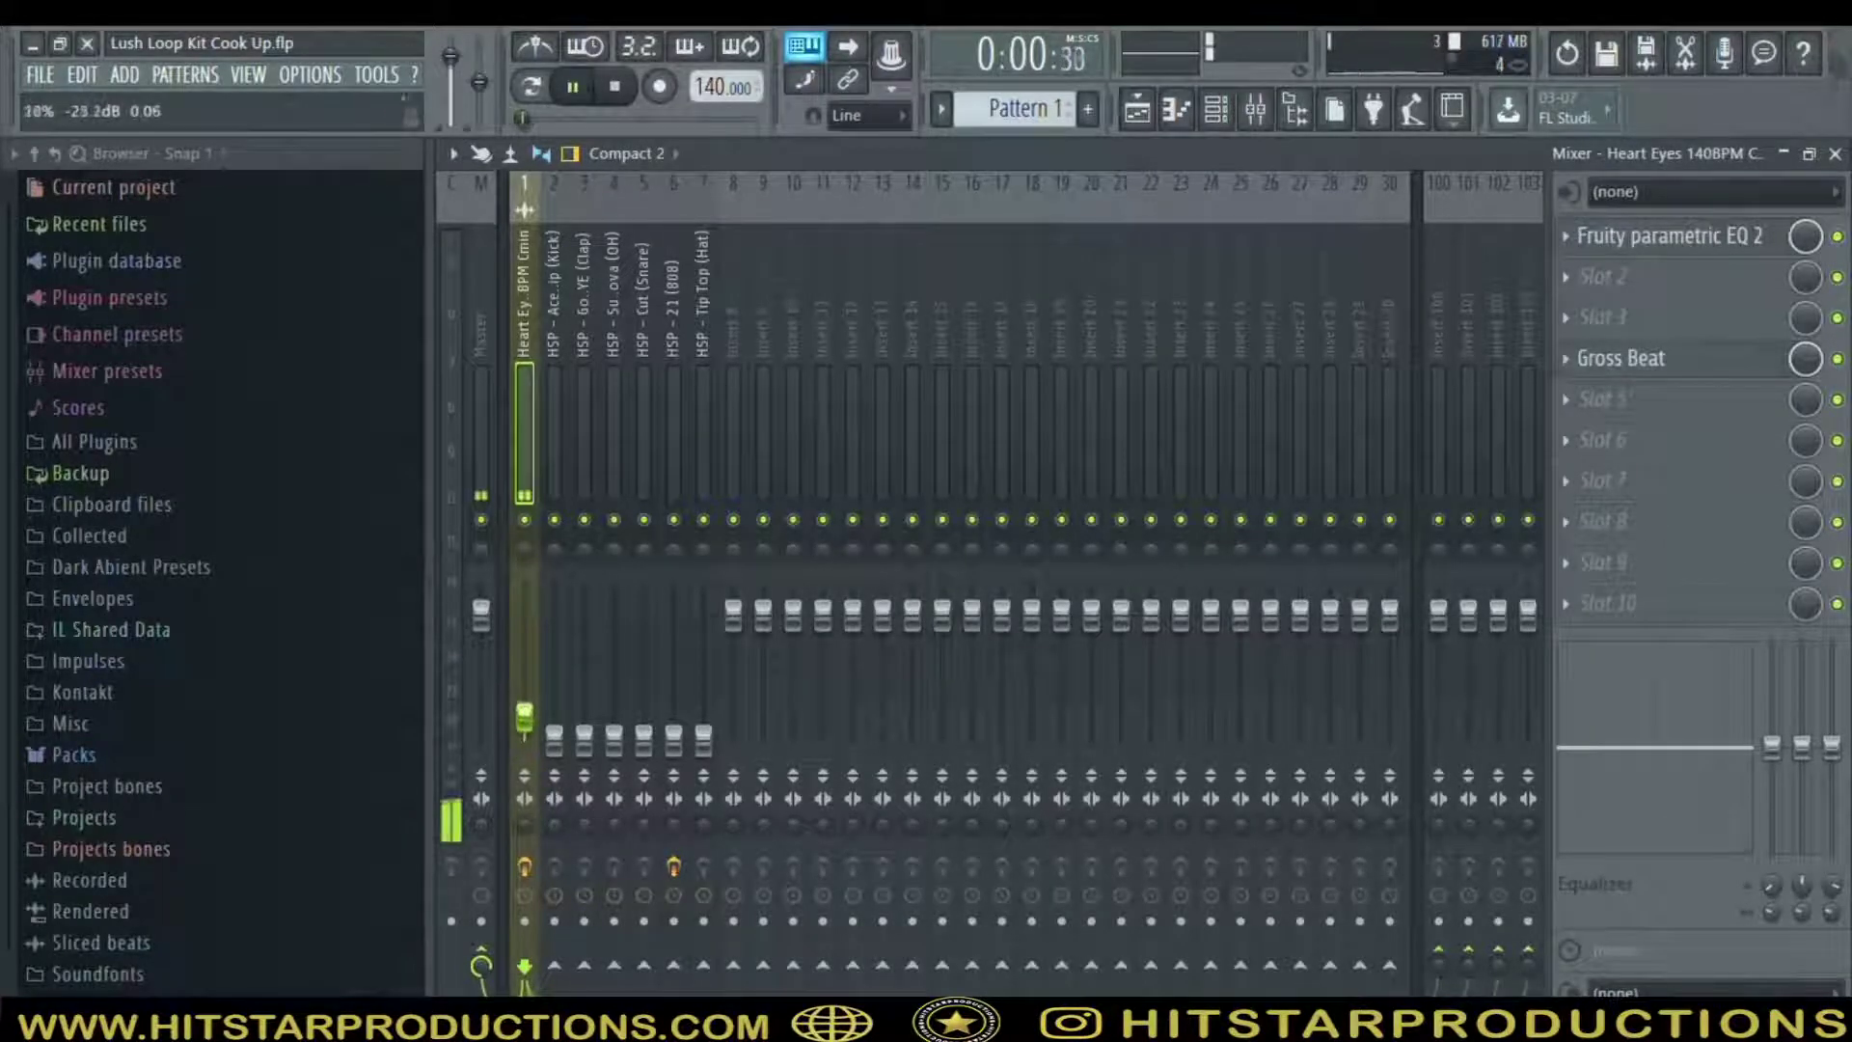
Reshape the Heart Eyes loop's EQ by moving band 3 to the lows, nudging band 4 up, lowering band 6 slightly and boosting the band 7 high shelf
click(1708, 239)
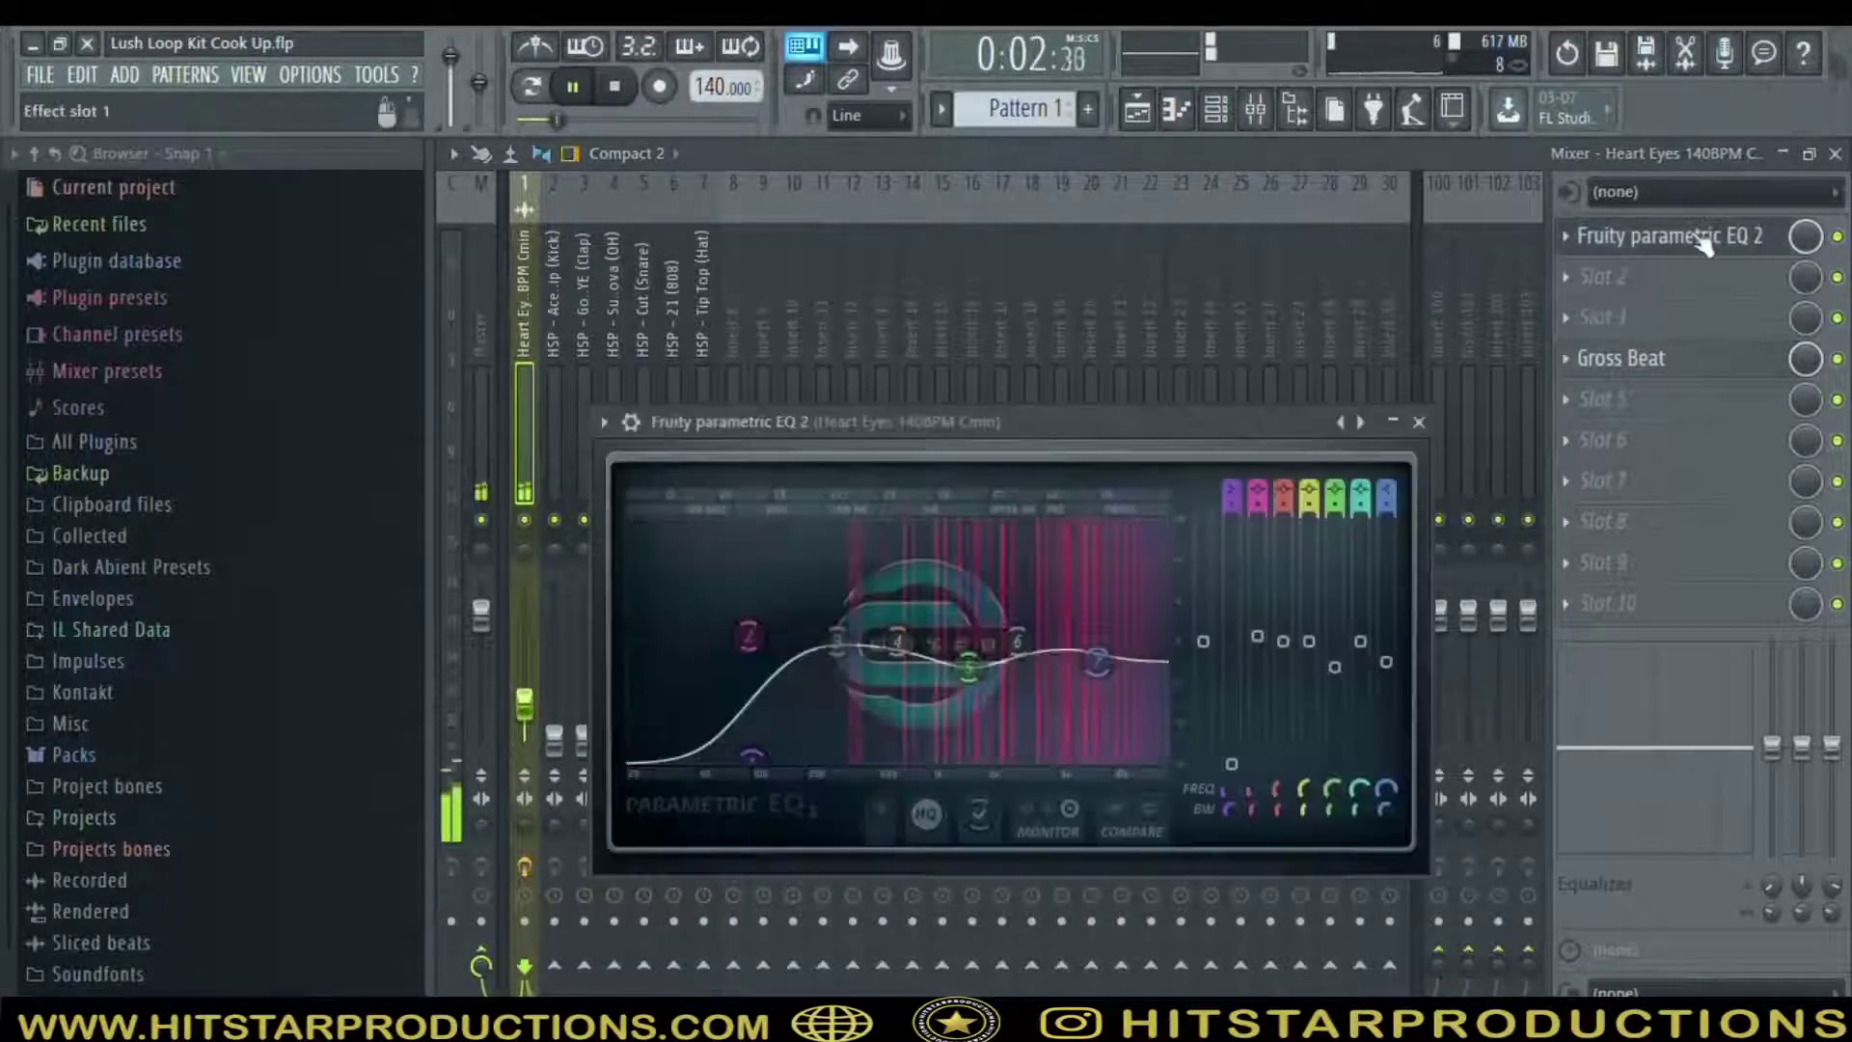
drag(814, 635, 743, 633)
drag(897, 641, 891, 634)
drag(1017, 641, 1146, 604)
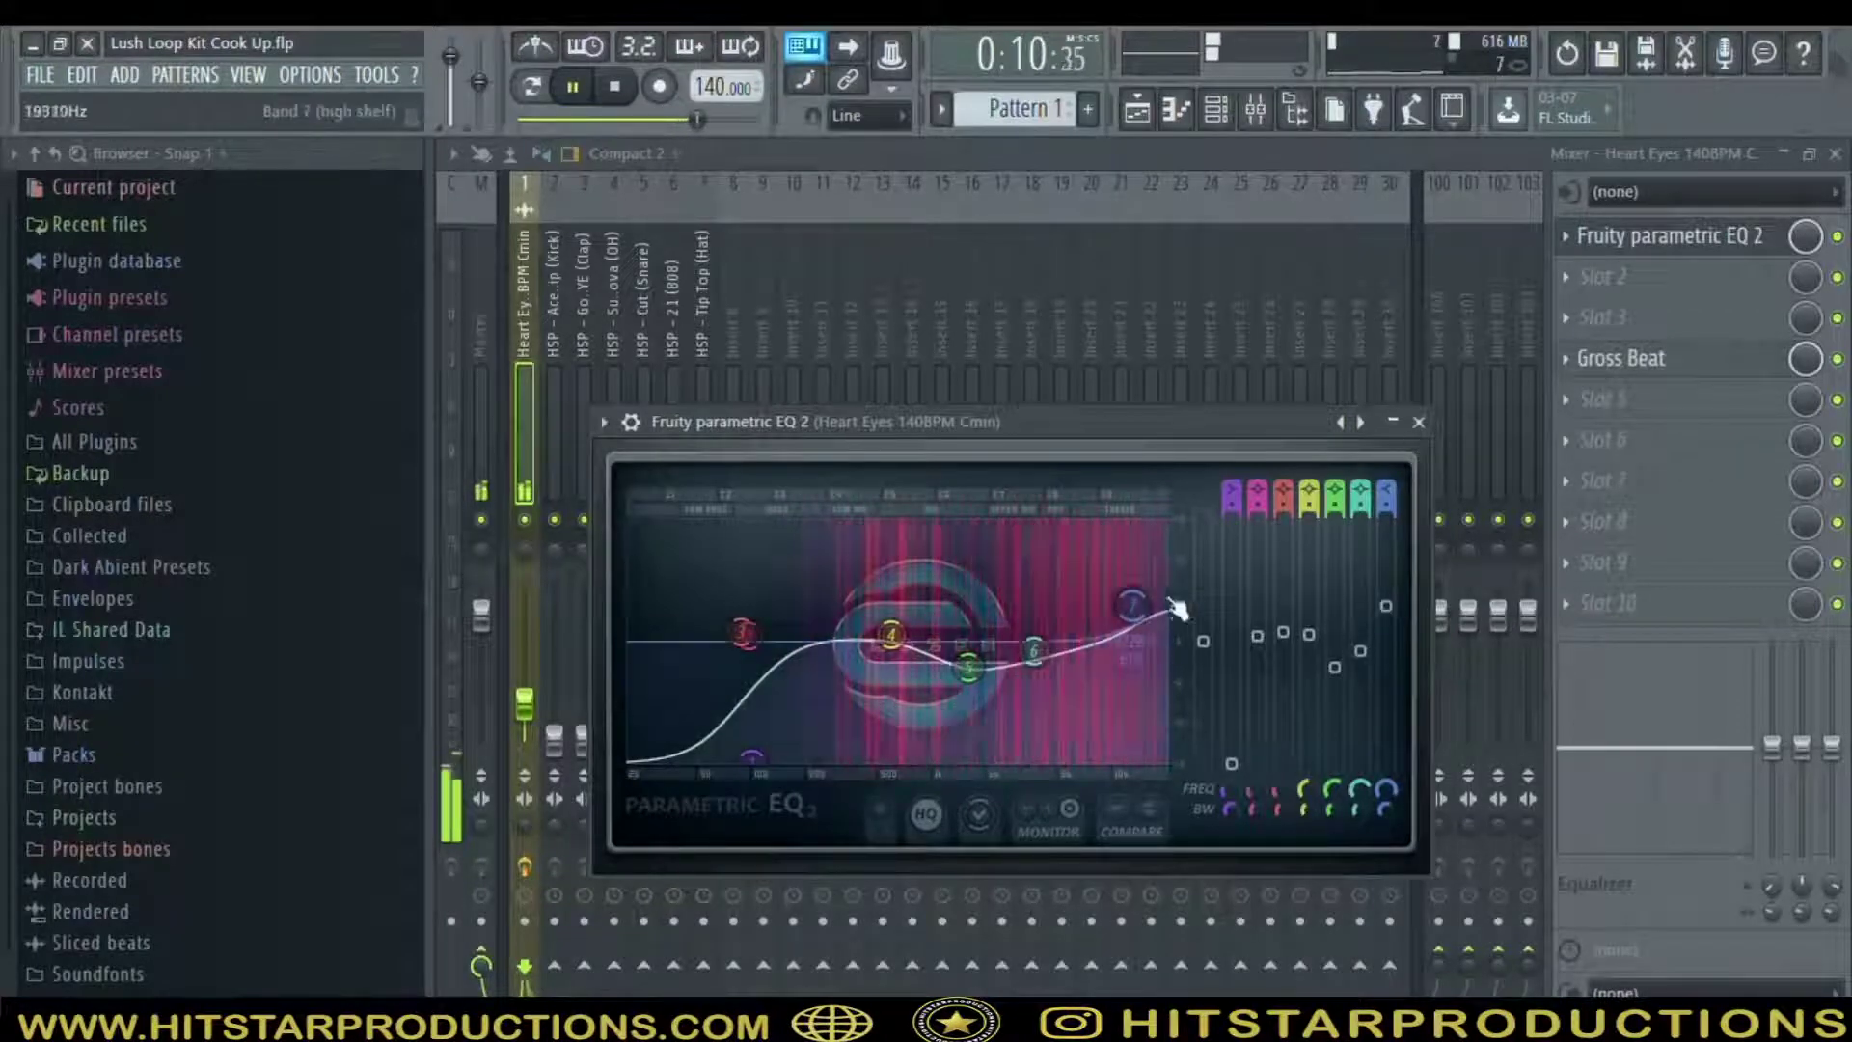
click(1419, 421)
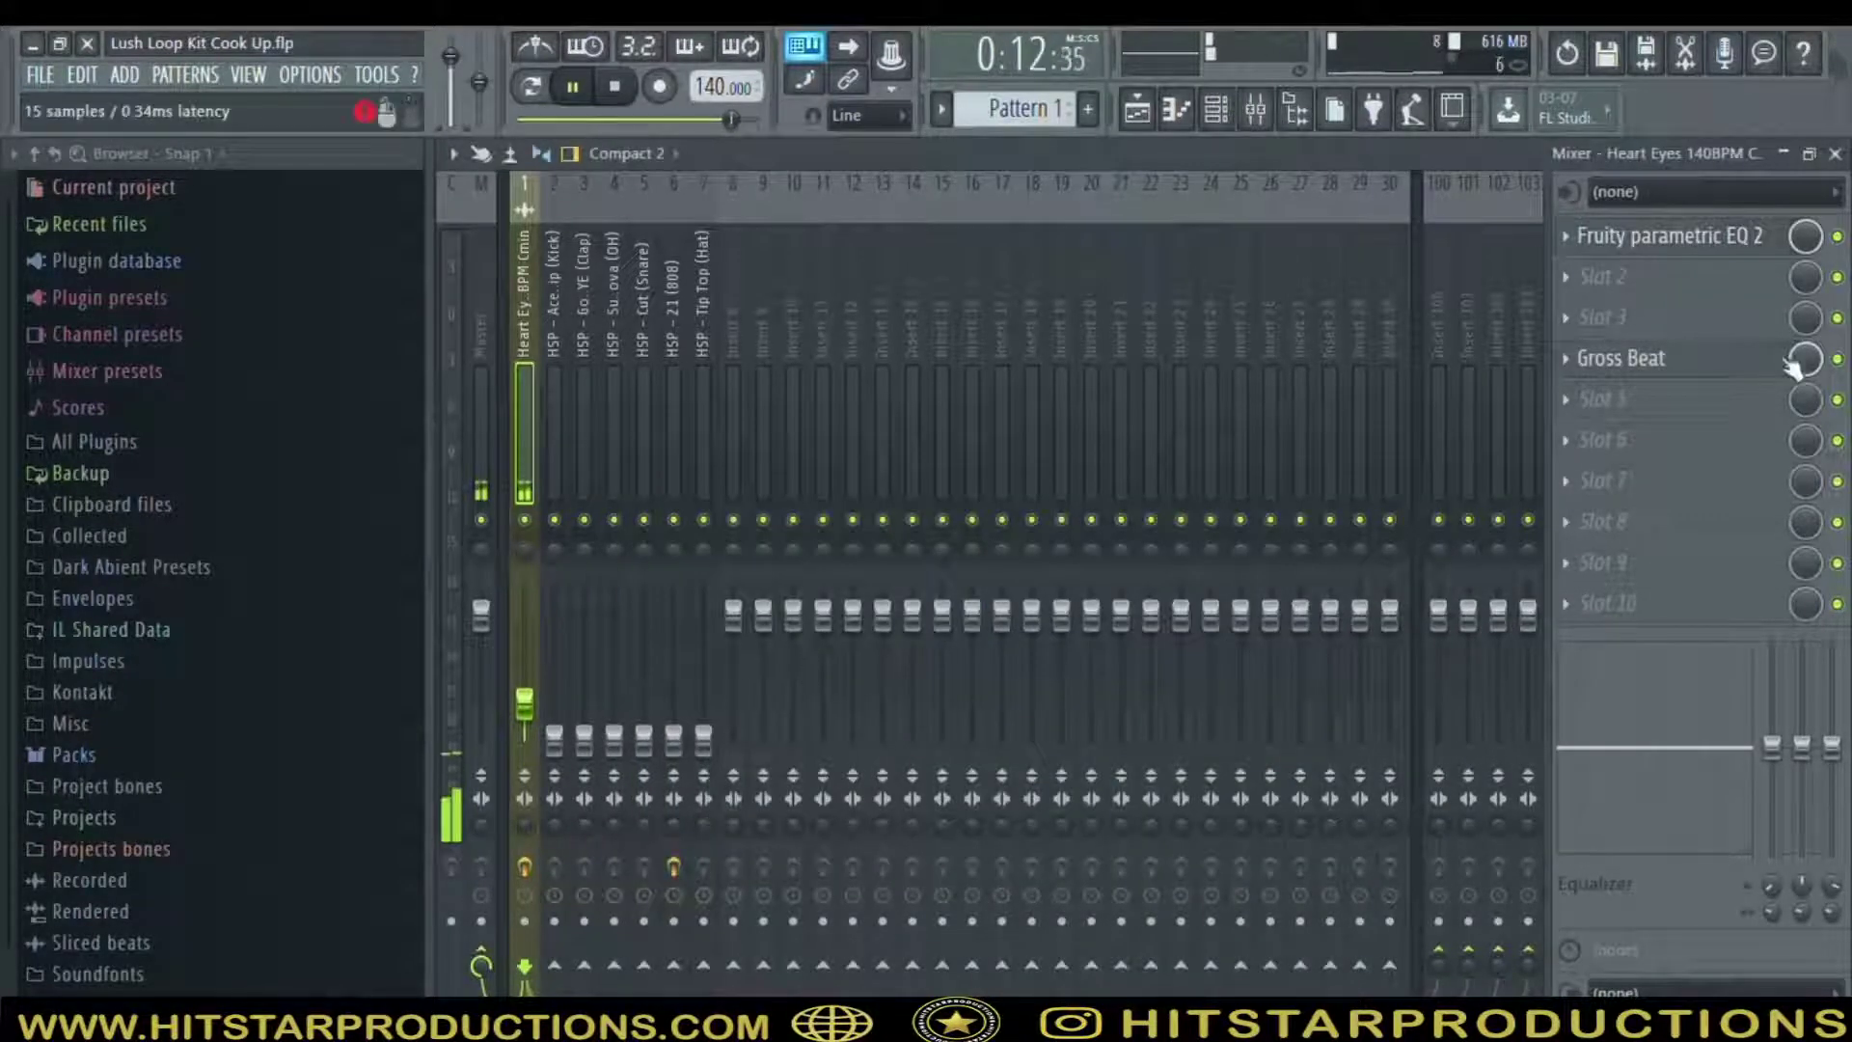
Review the Gross Beat settings on the Heart Eyes loop track
click(1741, 355)
click(1767, 248)
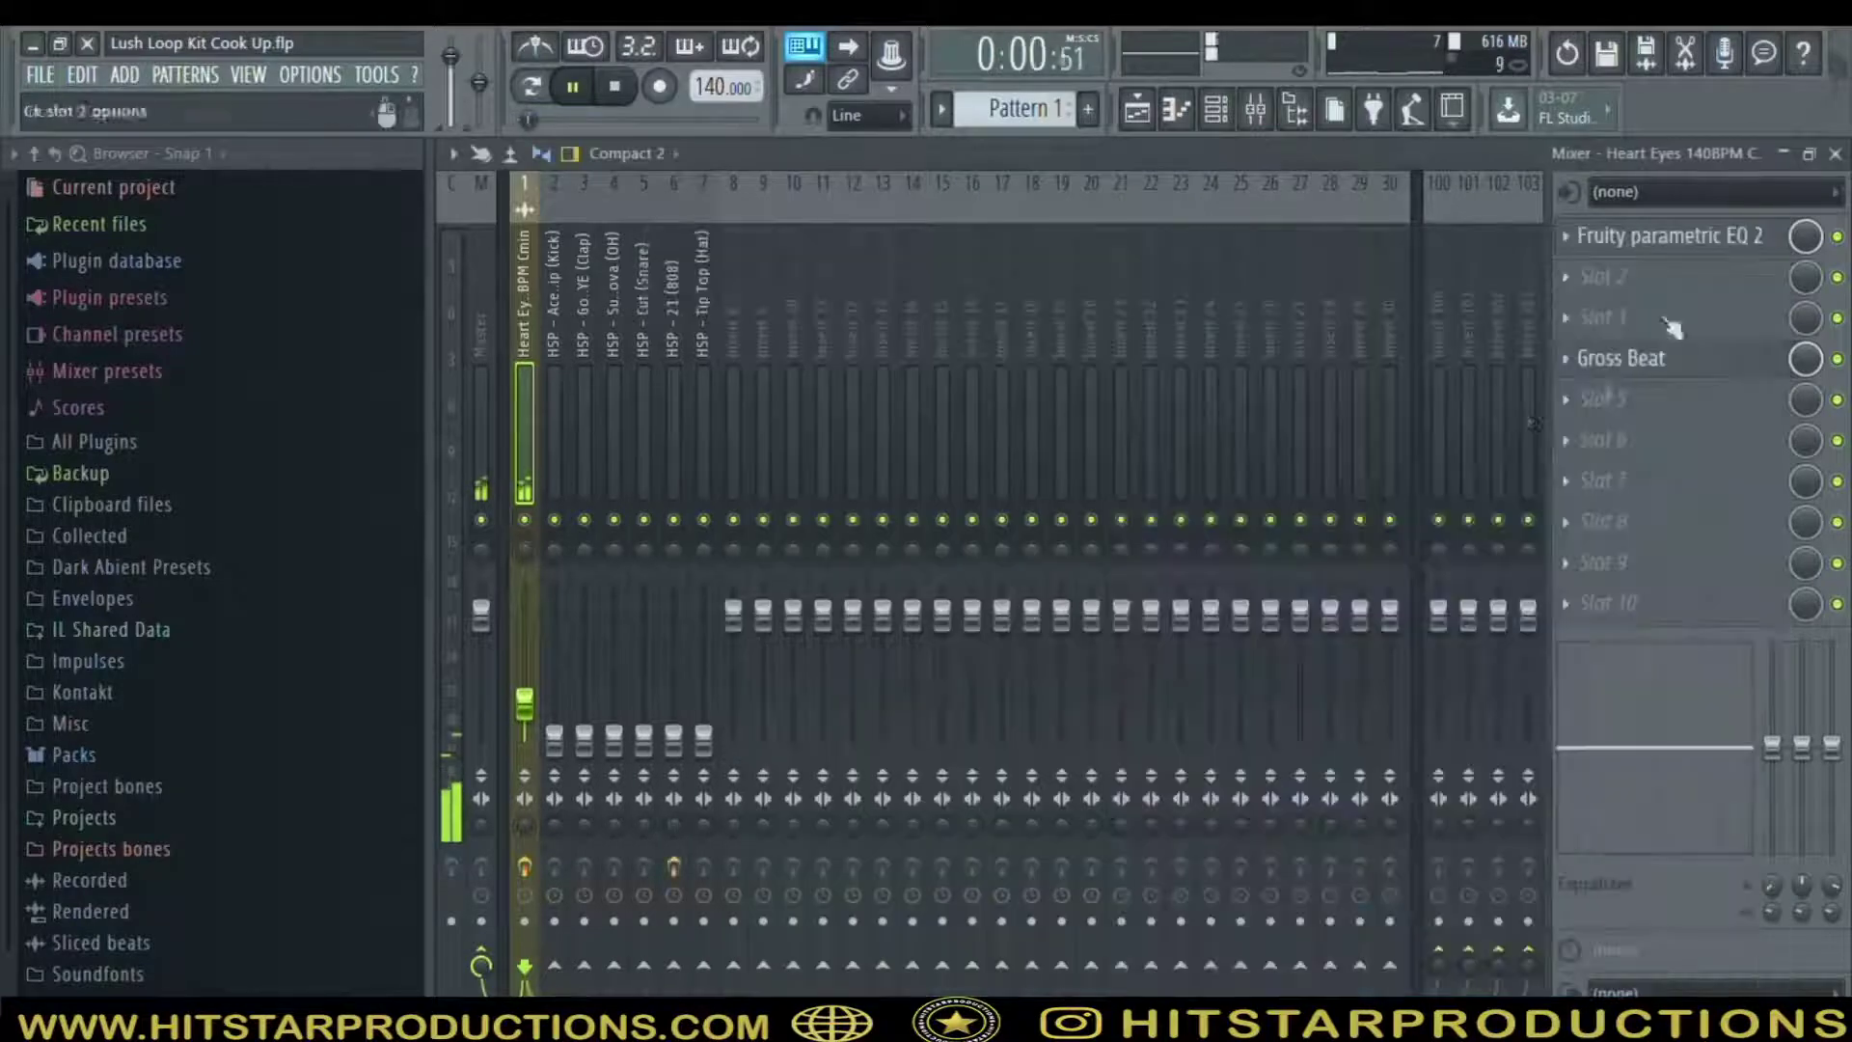
click(1628, 368)
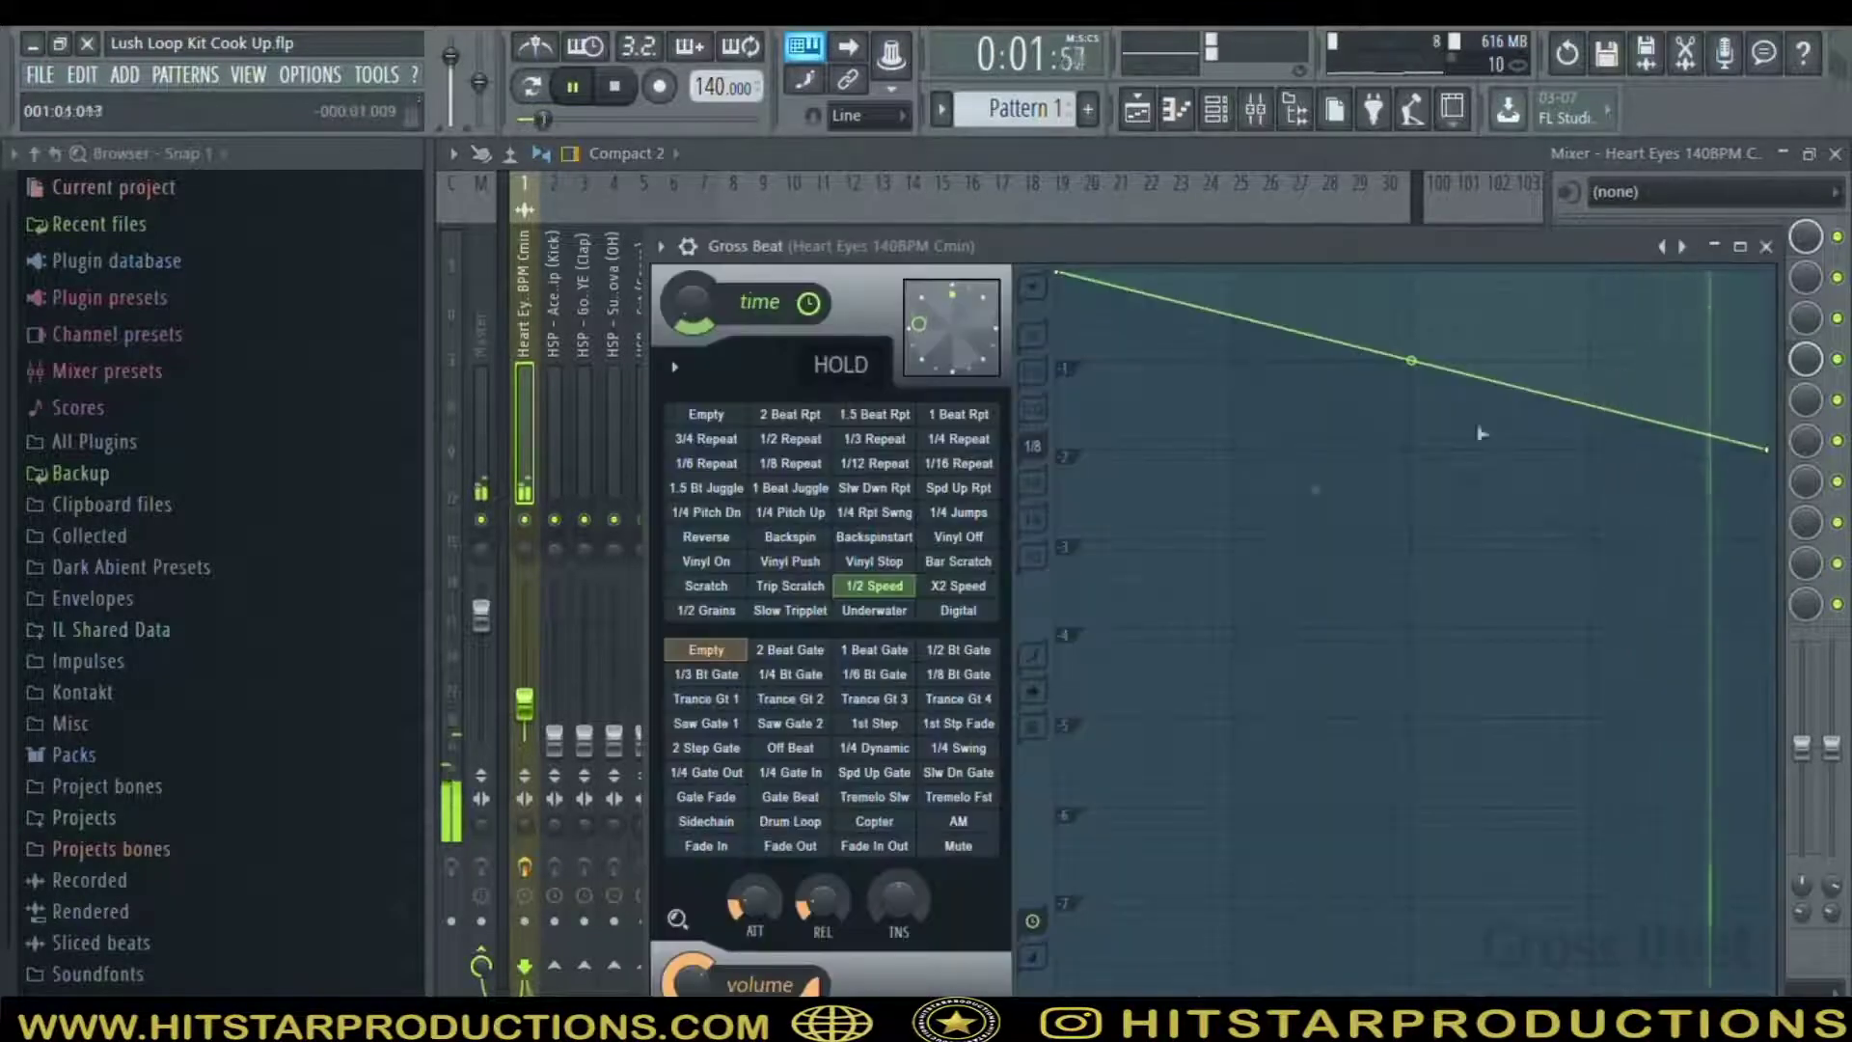
click(1774, 252)
Raise the Tip Top hat track's fader, add Fruity Parametric EQ 2 to its slot 1, and cut its low end with band 1
click(701, 741)
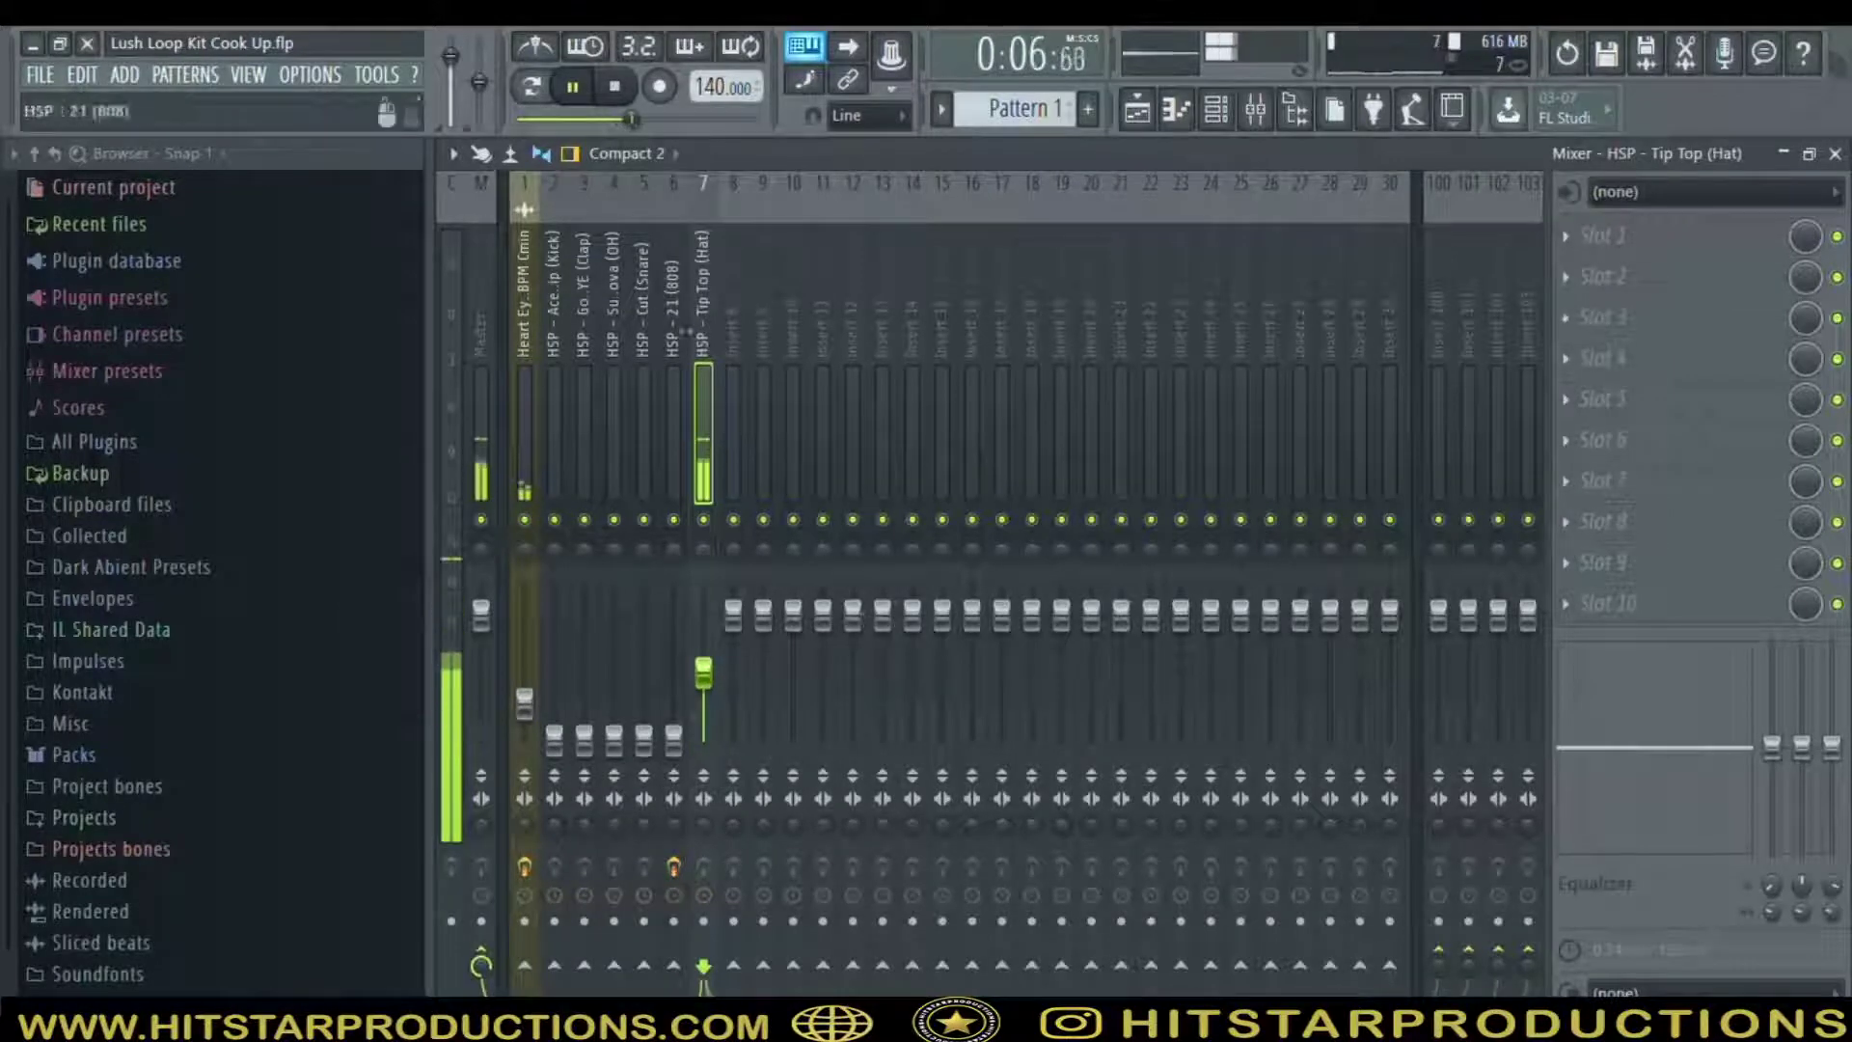
click(1568, 441)
click(1566, 237)
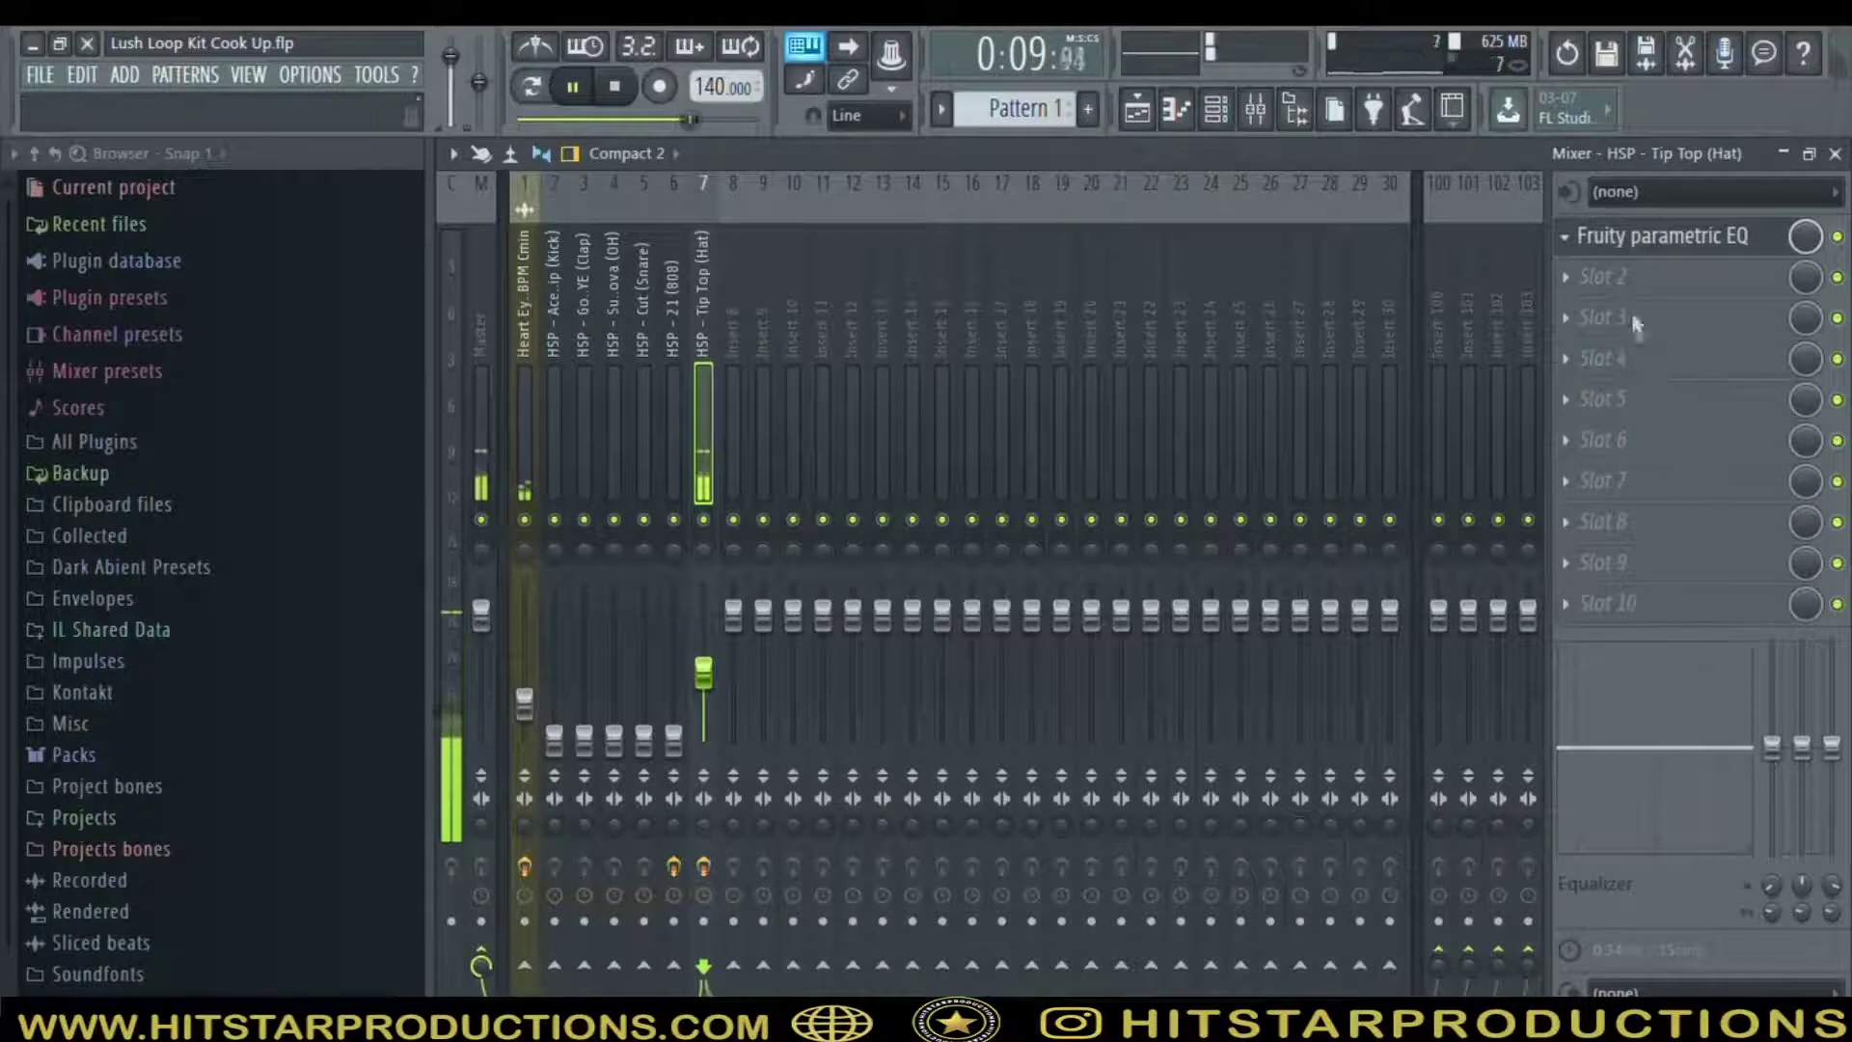
click(1503, 500)
drag(576, 521, 845, 614)
click(1280, 281)
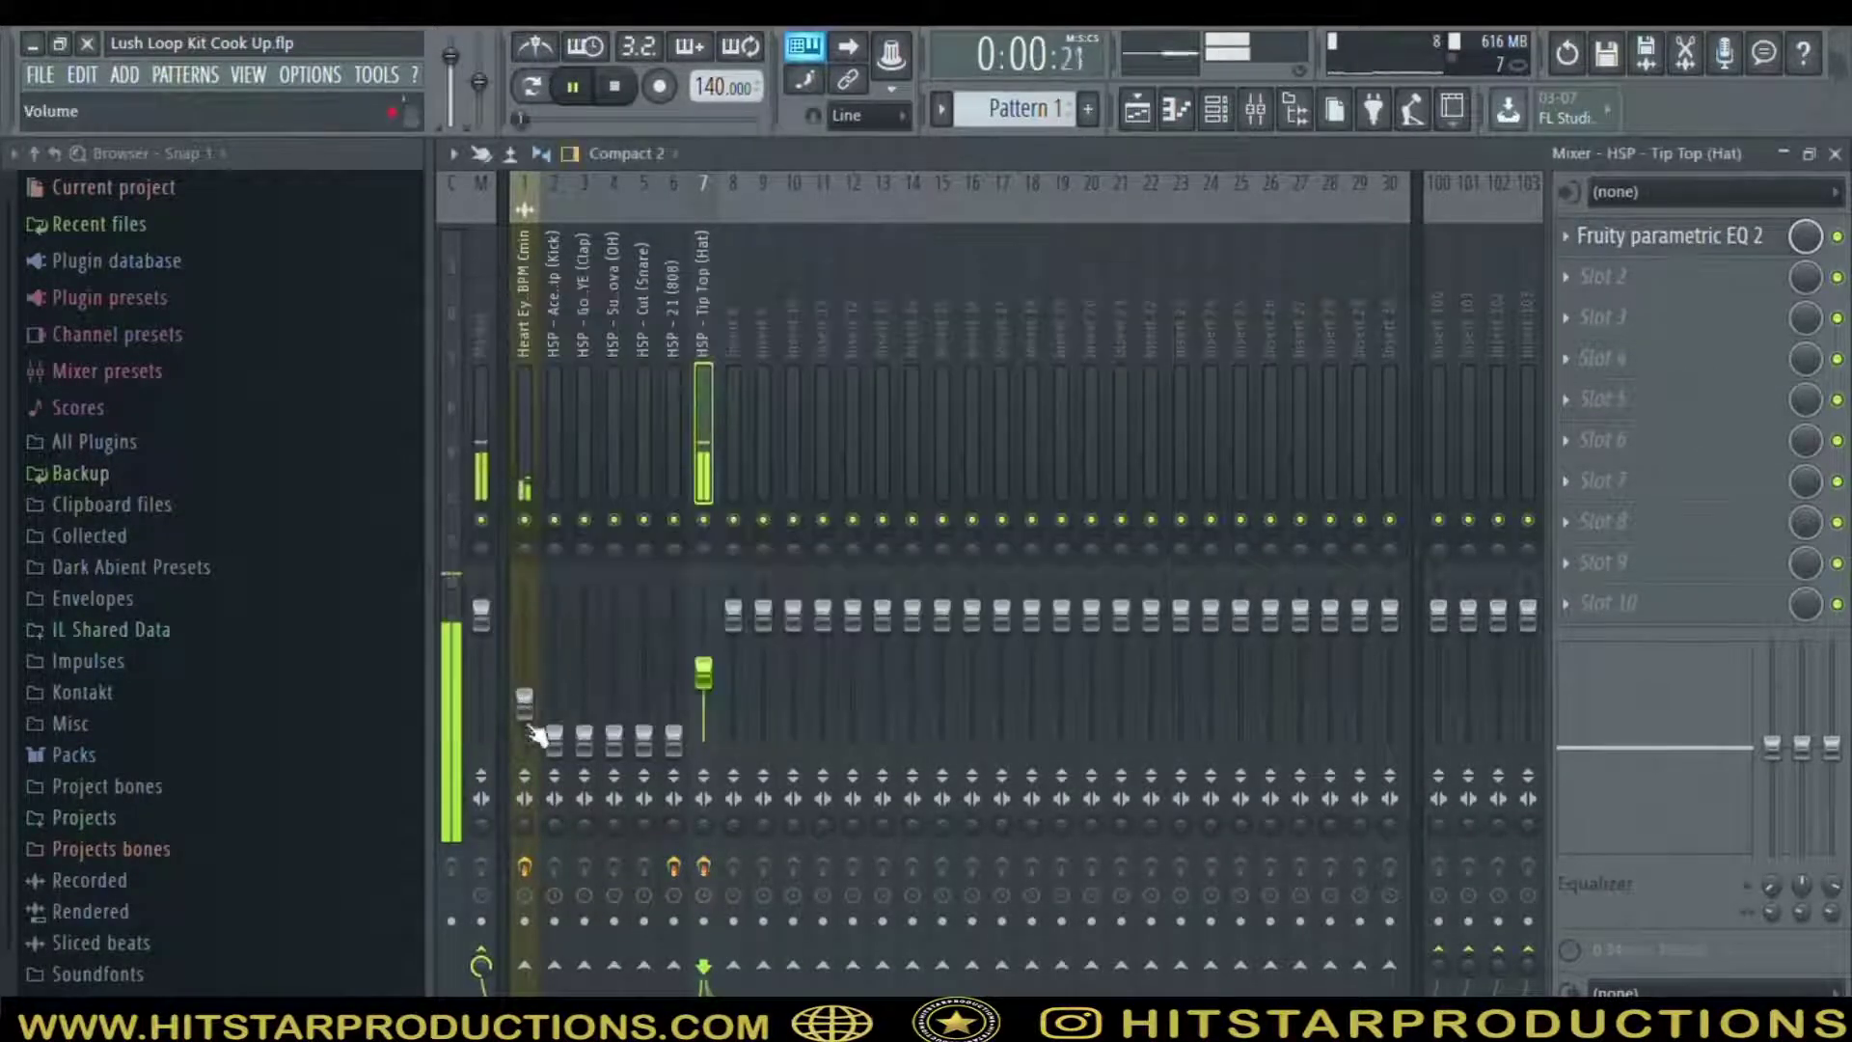
Raise the Gods EYE clap's fader and add Fruity Parametric EQ 2 with a band 1 low cut, slight band 4 and 7 dips, and a band 6 boost
drag(584, 738, 583, 656)
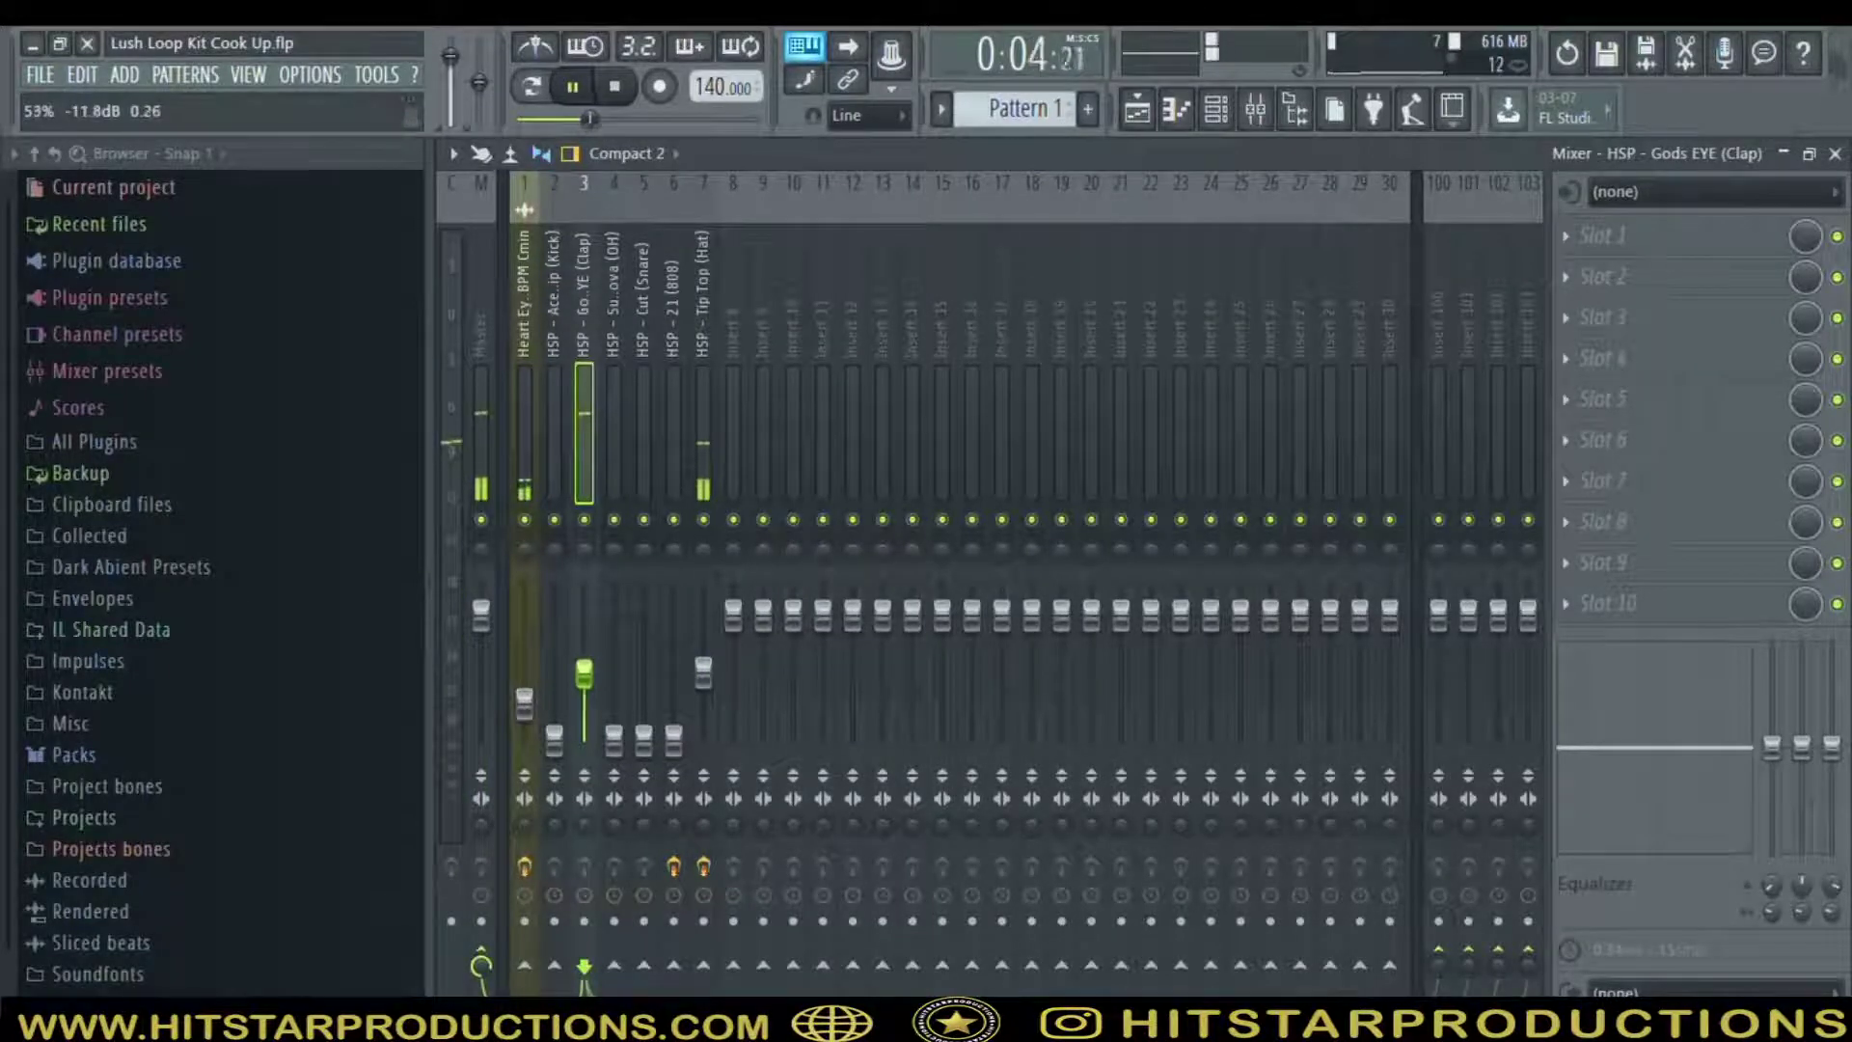
click(1598, 504)
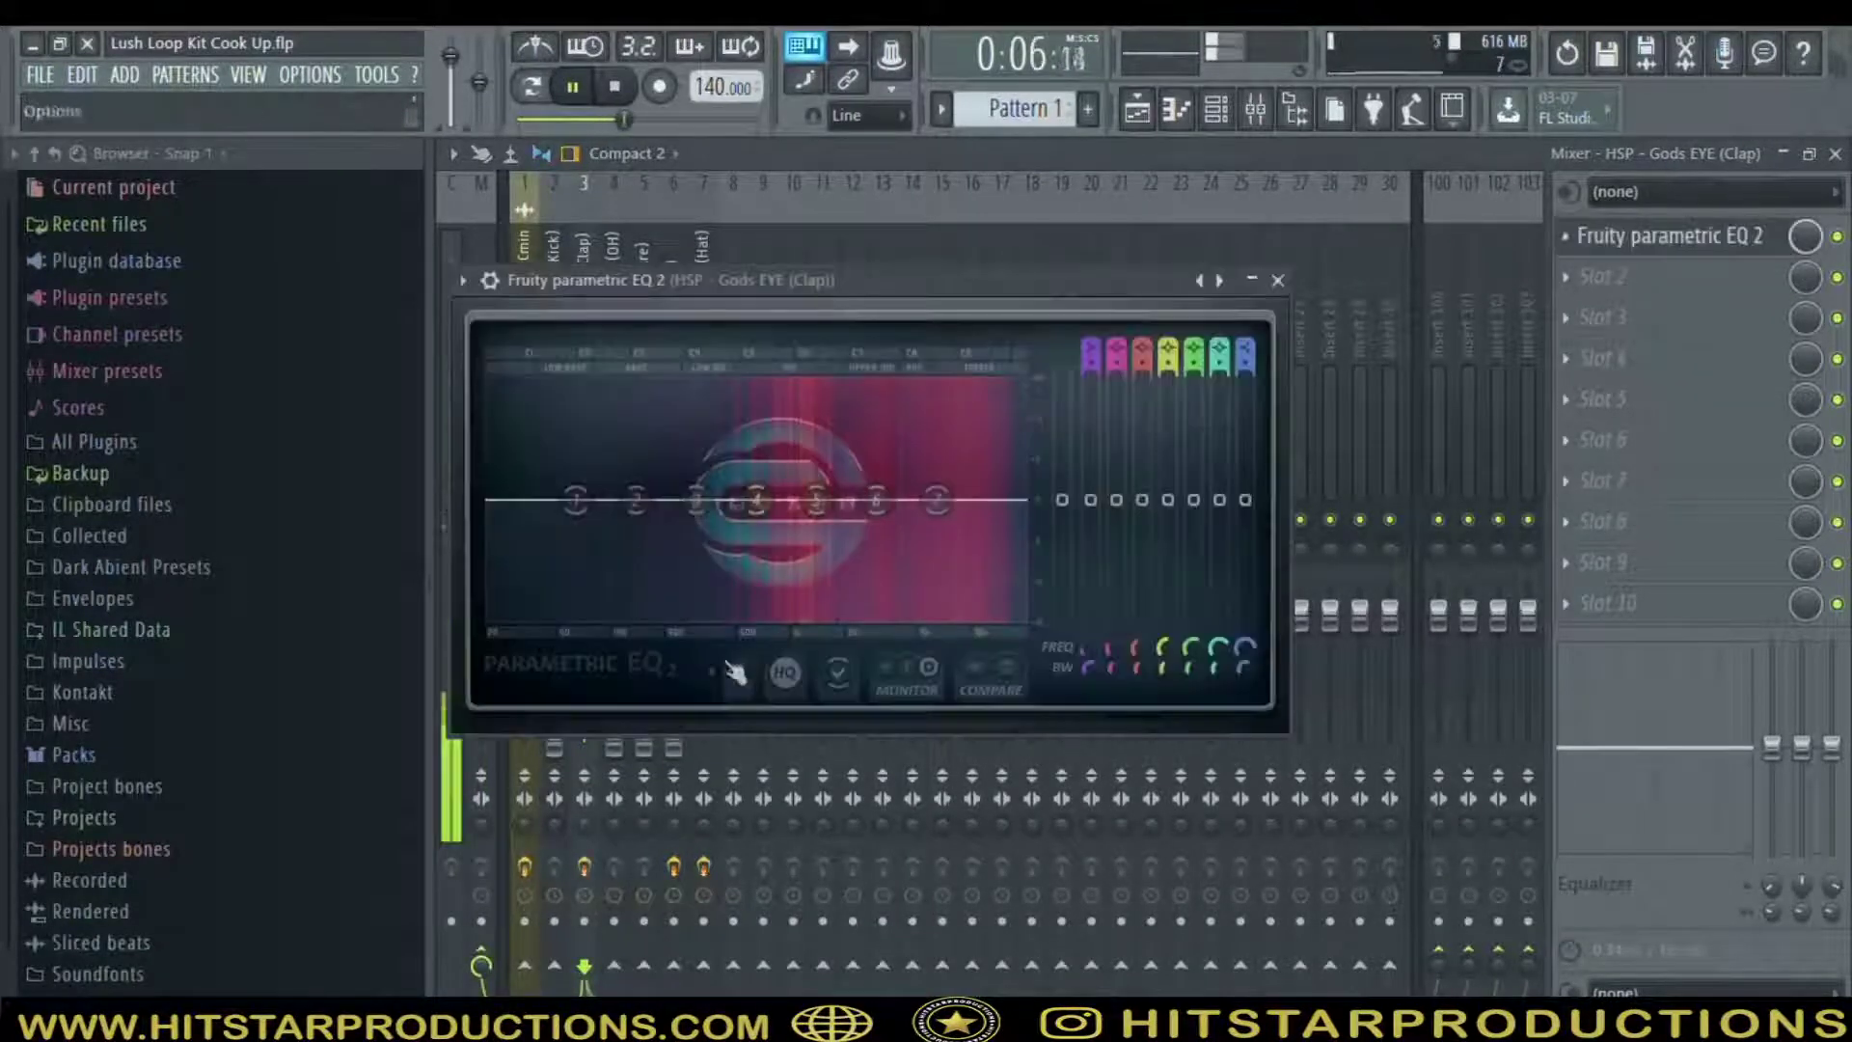
drag(574, 511, 657, 619)
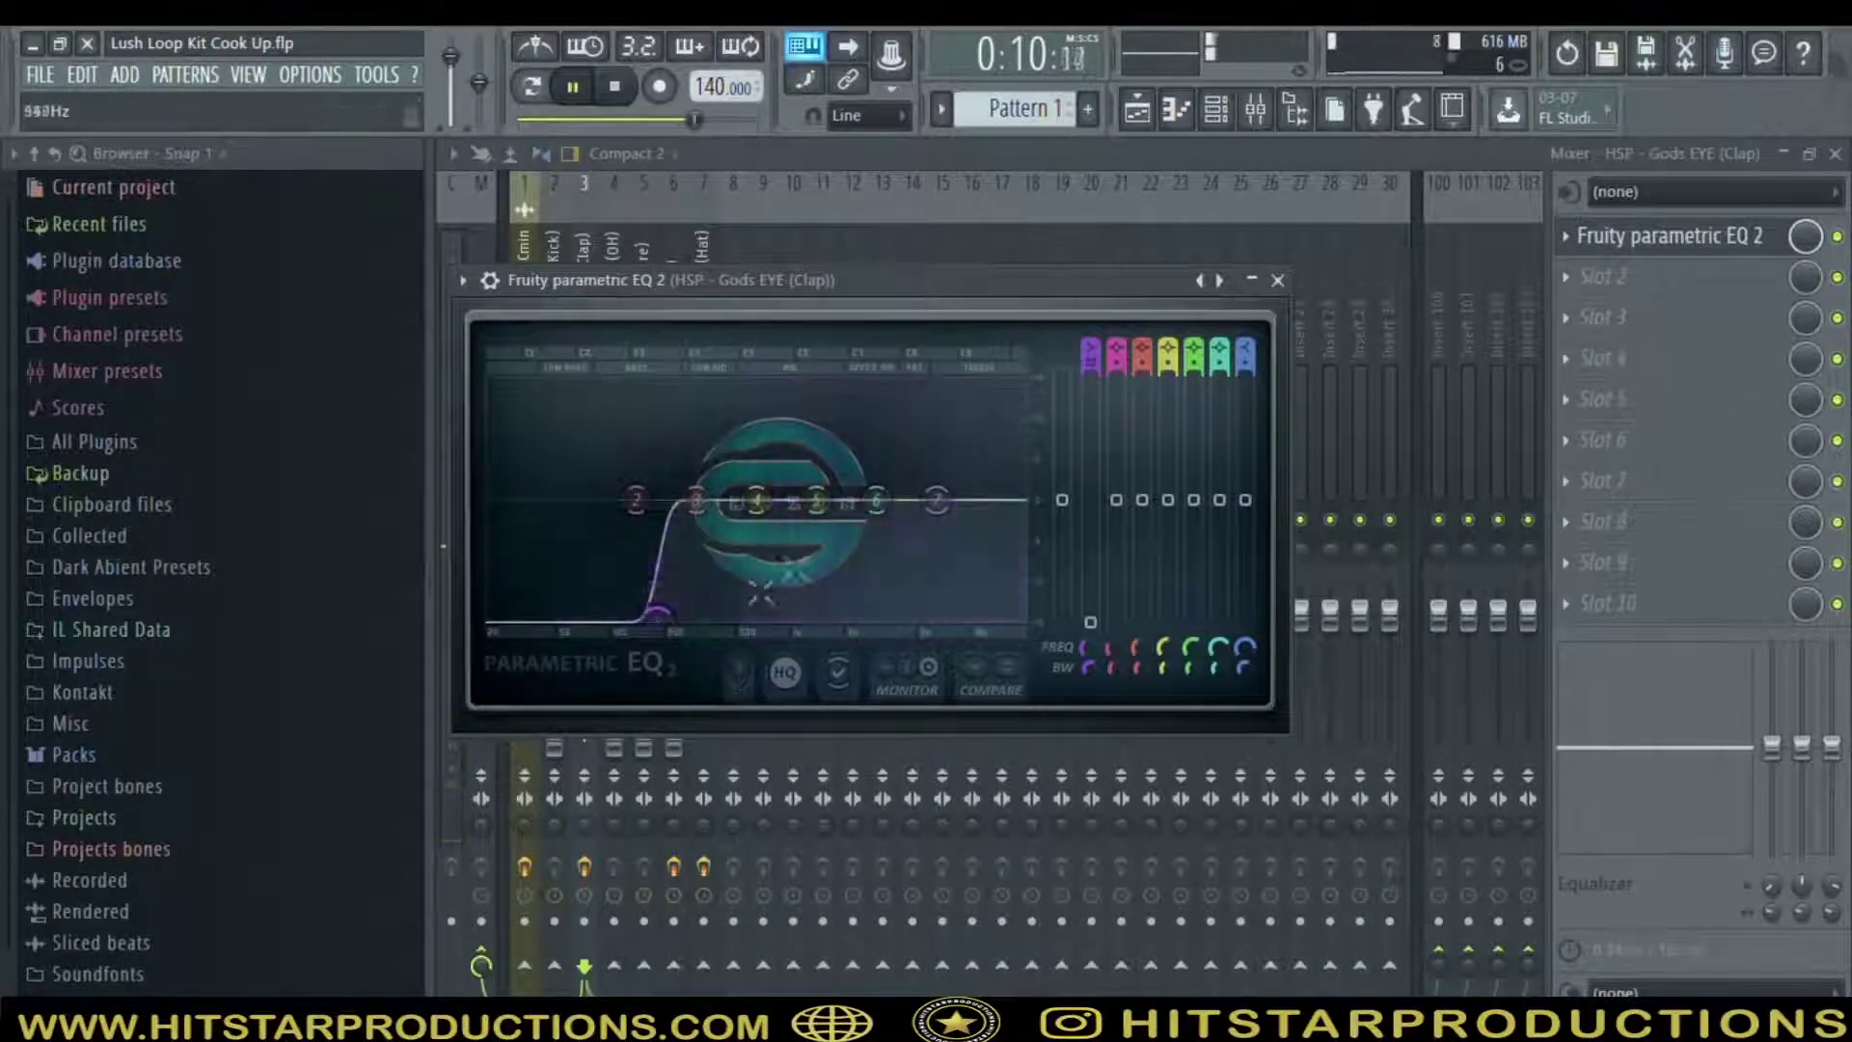
drag(759, 502, 960, 520)
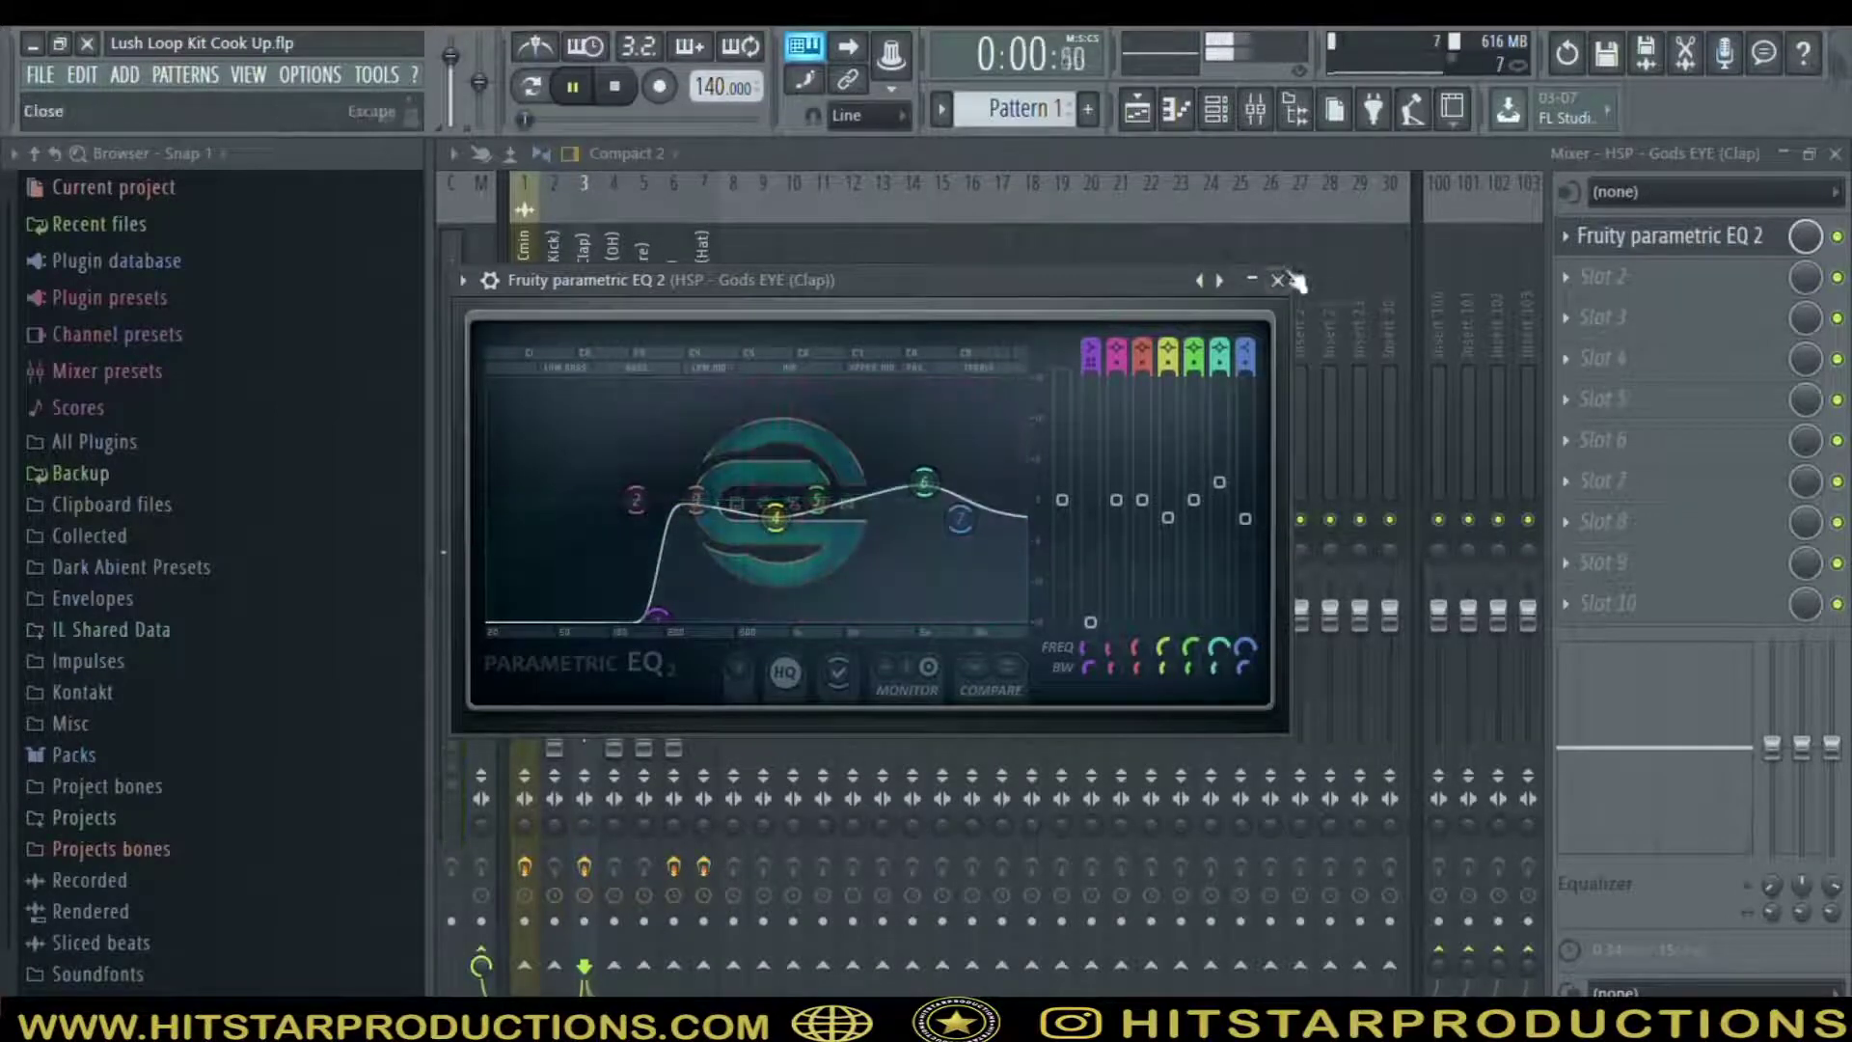
click(1277, 280)
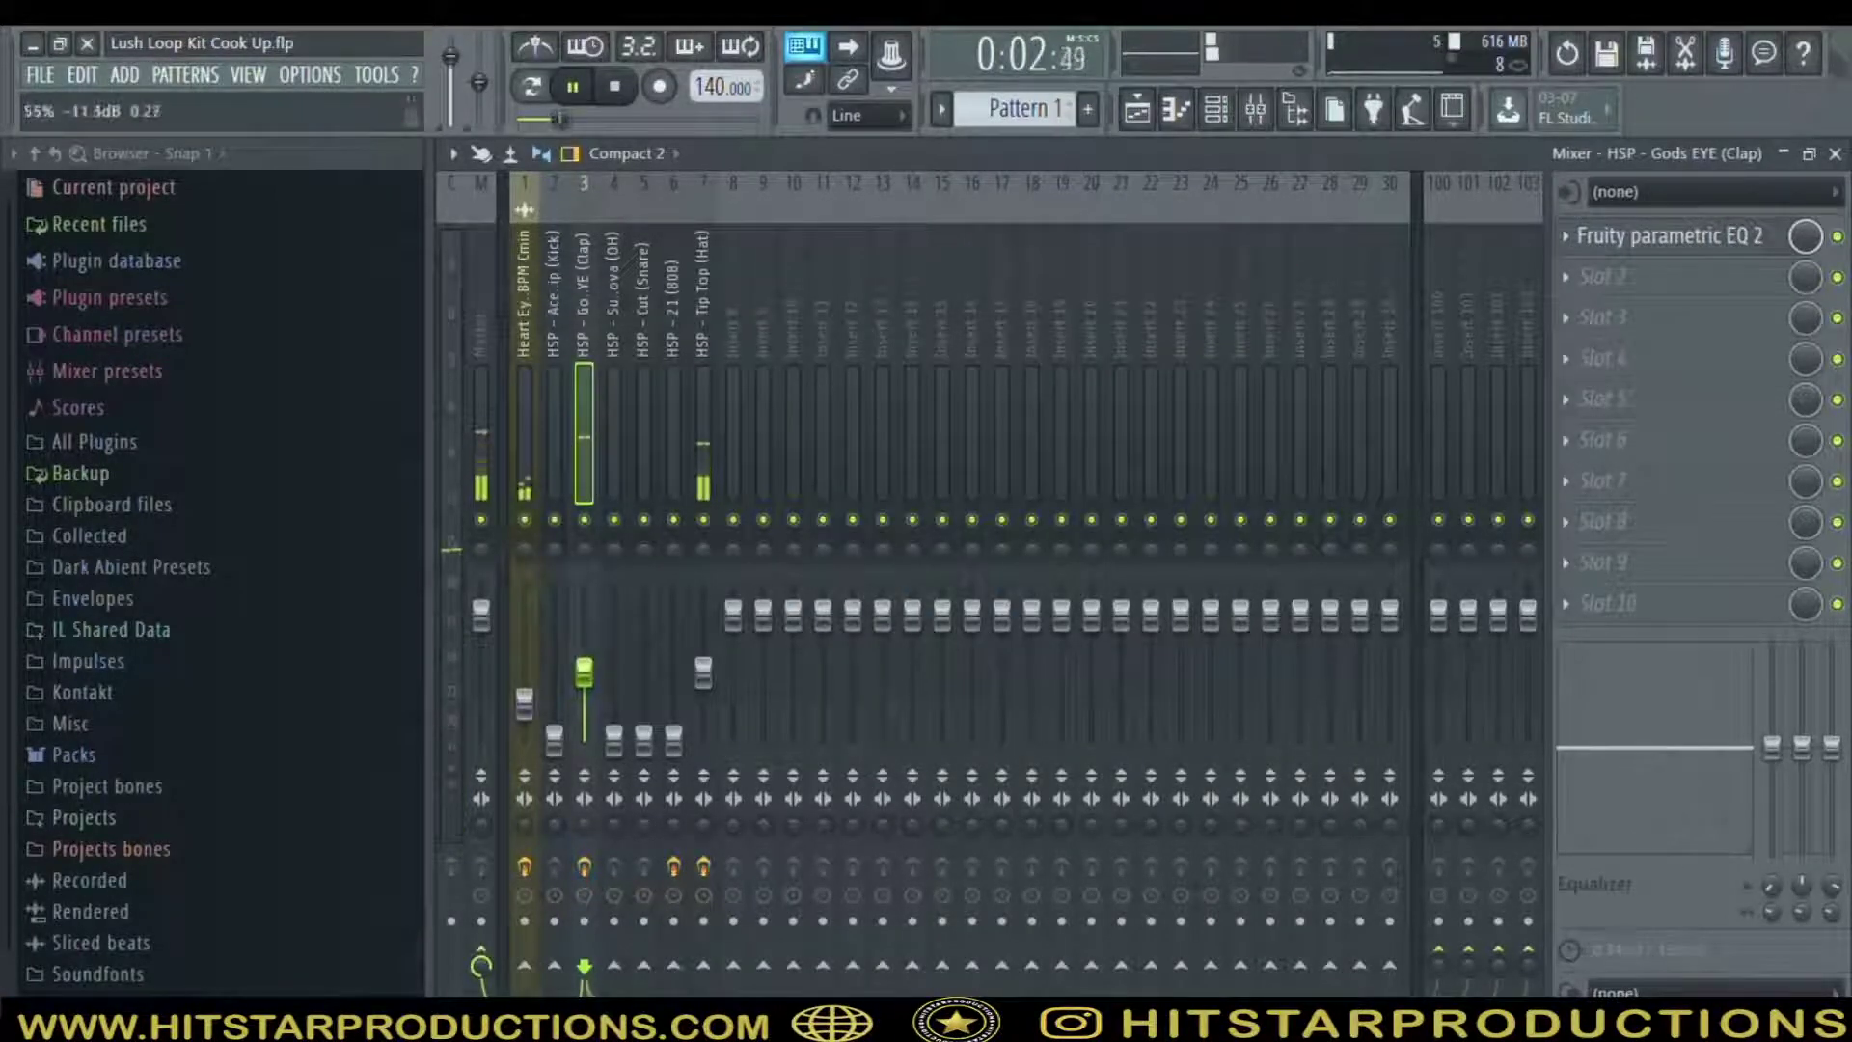
Raise the Supernova open hat's fader with Fruity Stereo Shaper in slot 3, and bring the Cut snare's fader up to 58%
drag(614, 741, 613, 668)
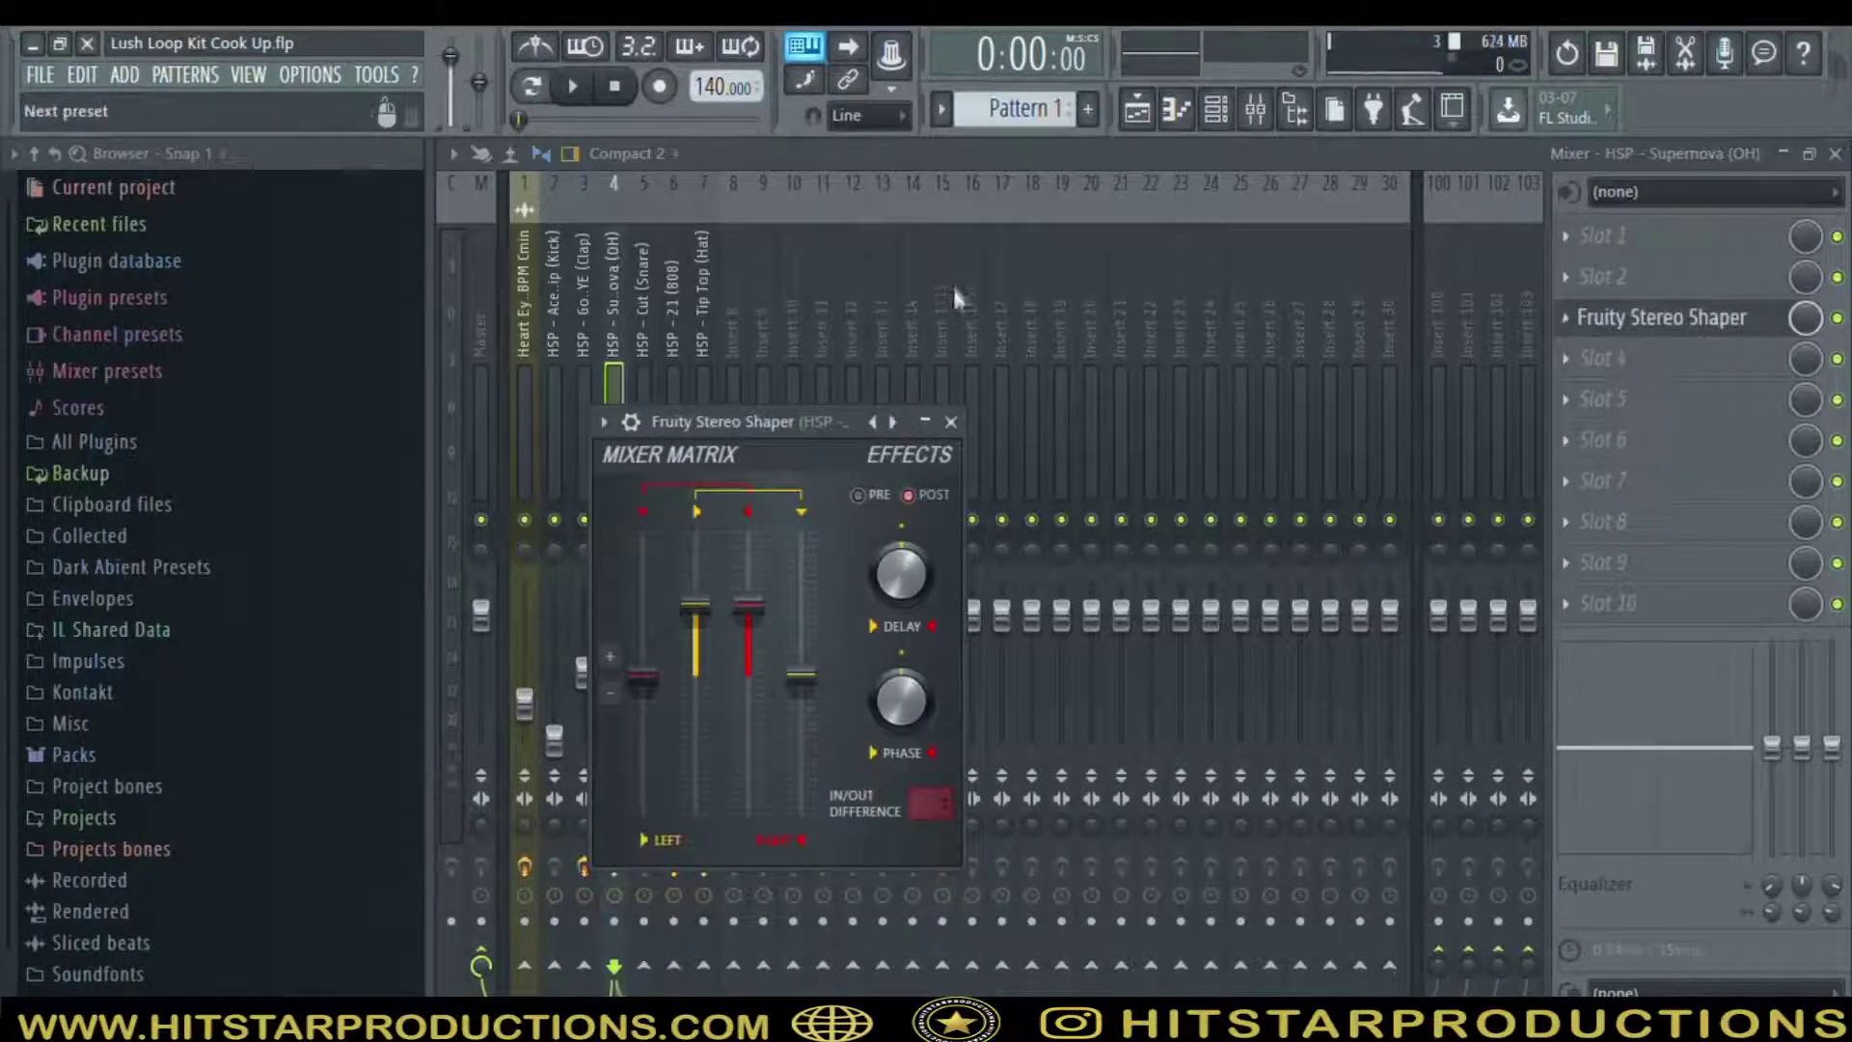
click(958, 425)
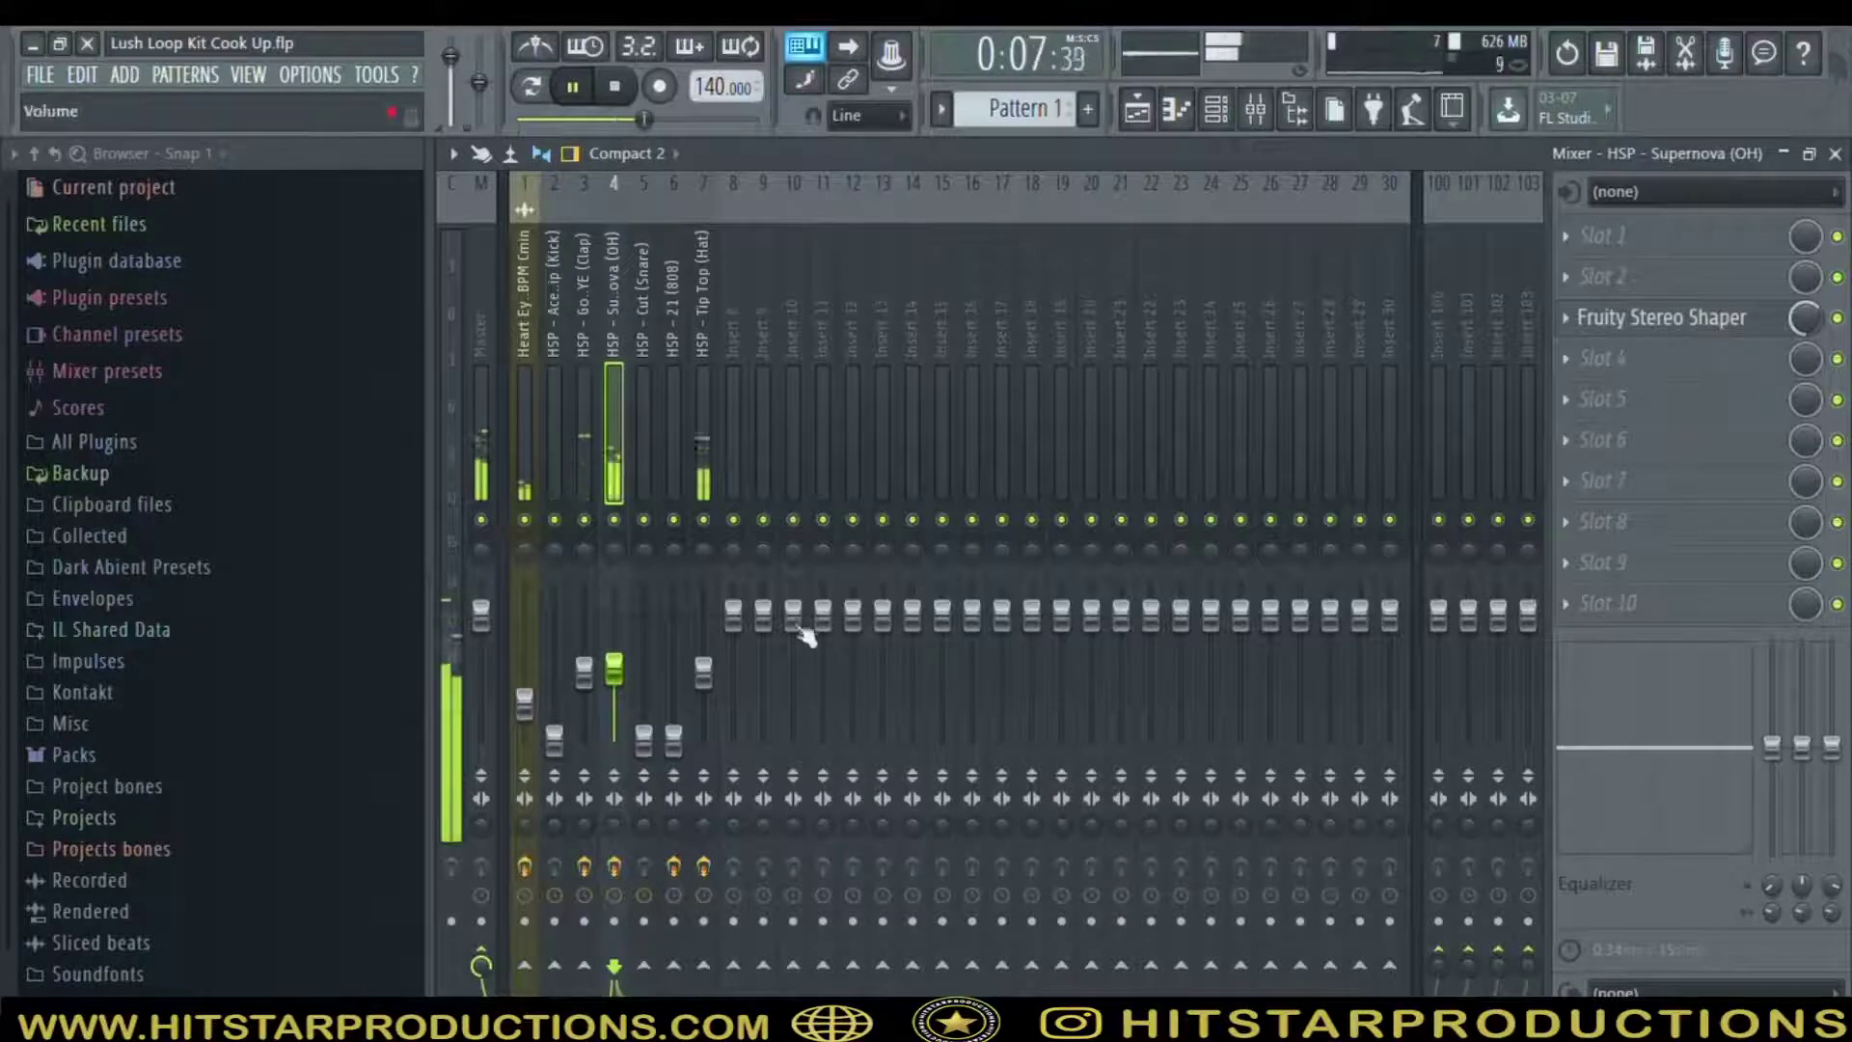
click(524, 701)
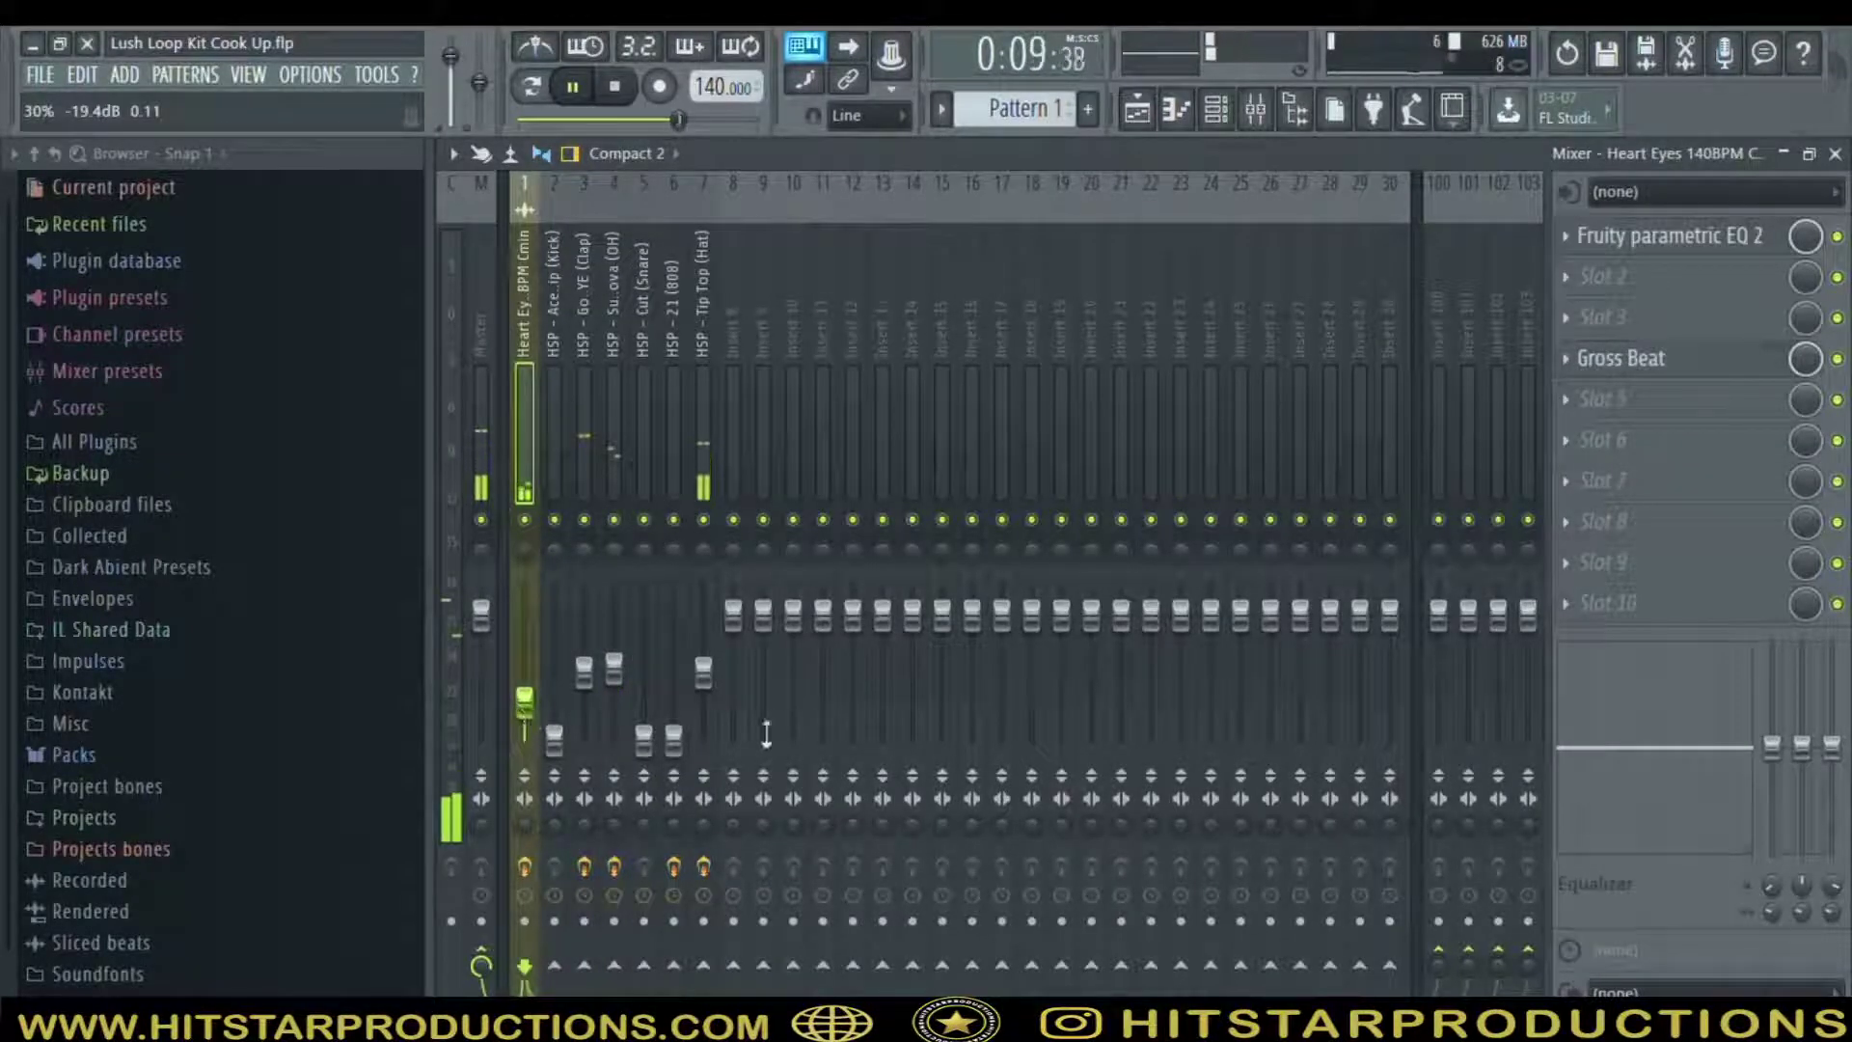
drag(648, 741, 649, 676)
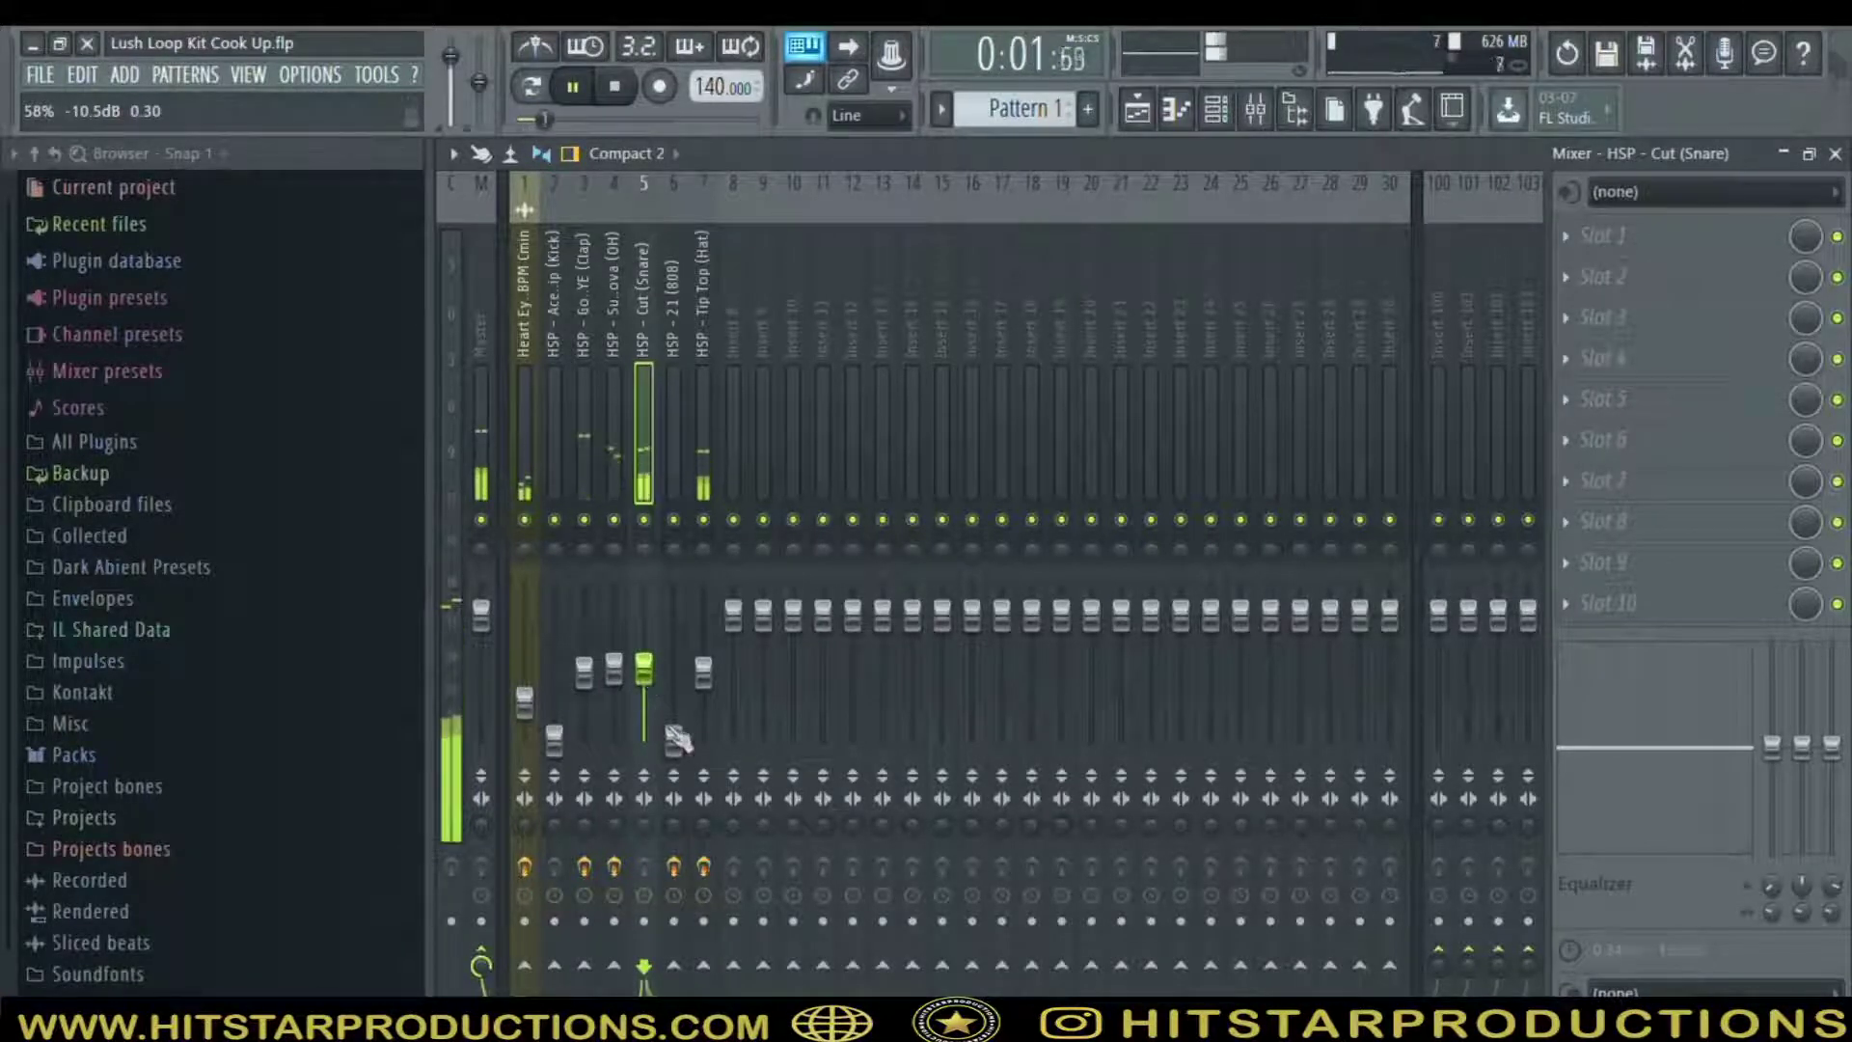
Raise the kick and 808 faders, merge the stereo separation on both tracks, and settle the 808's fader at 53%
drag(673, 740, 674, 683)
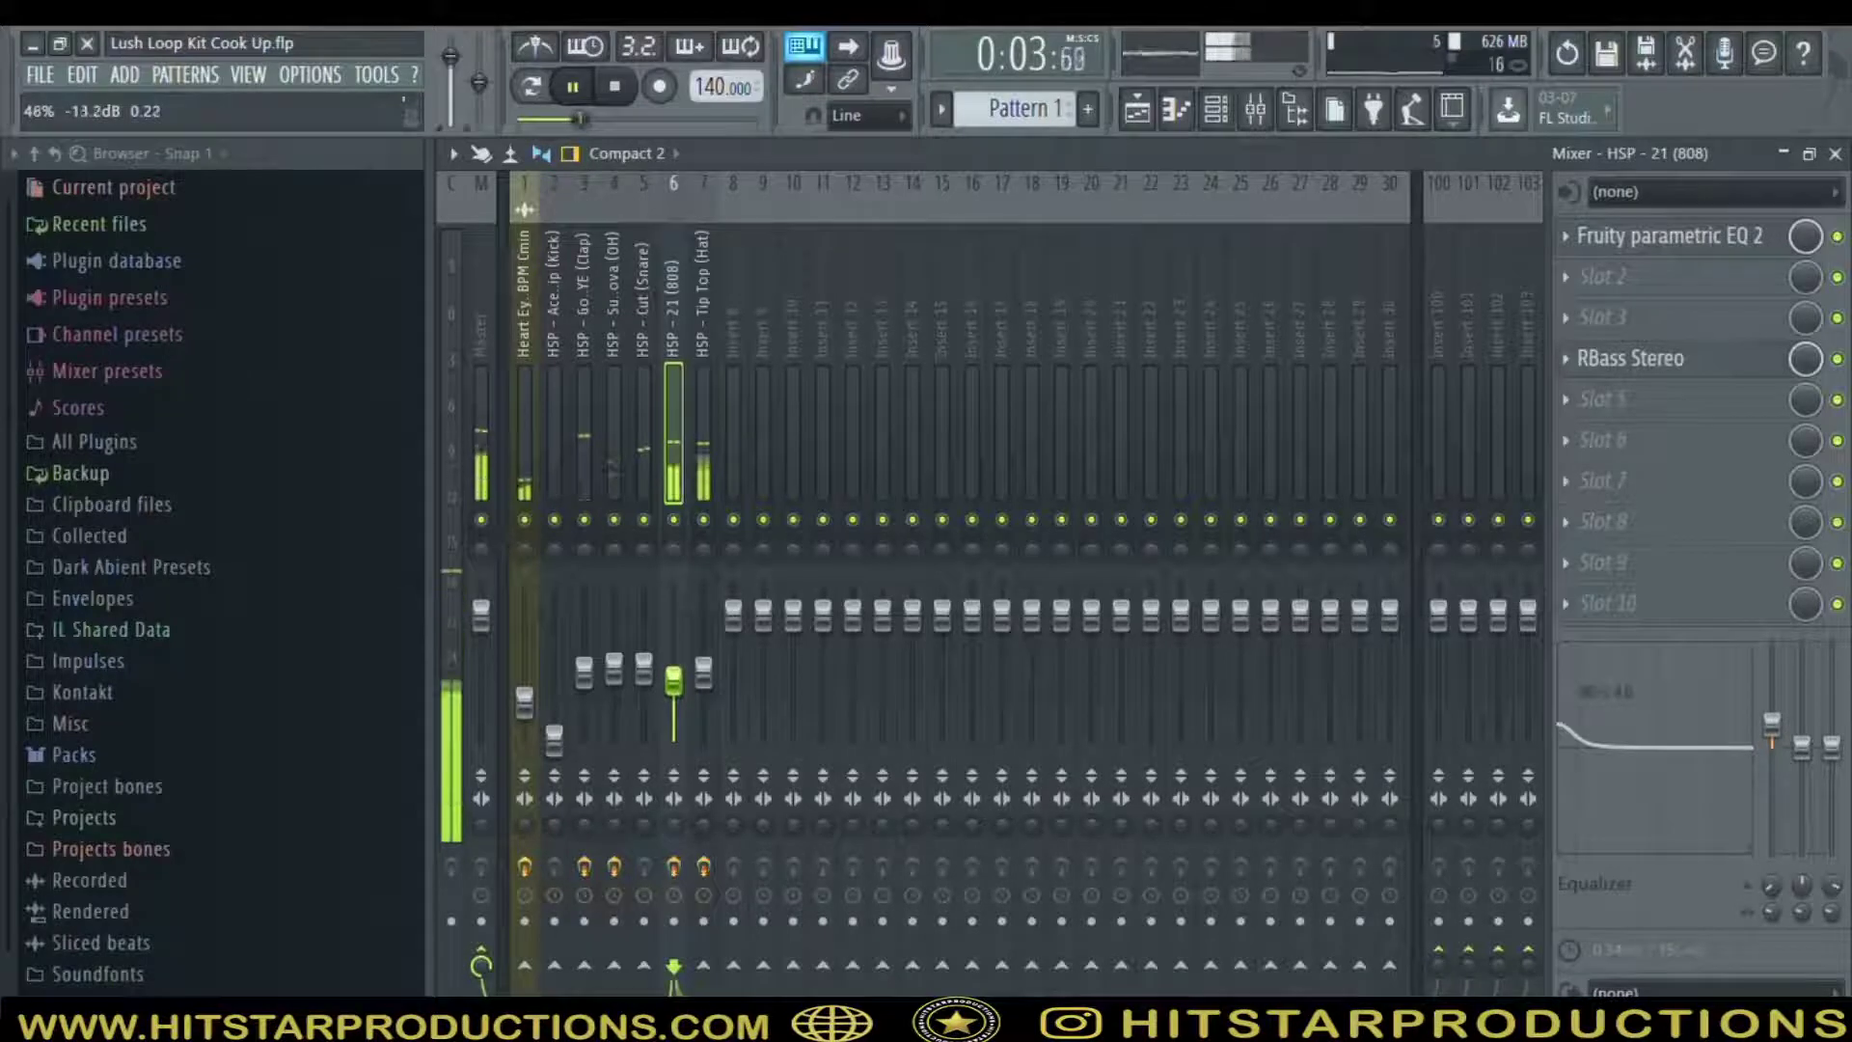
drag(675, 707, 690, 672)
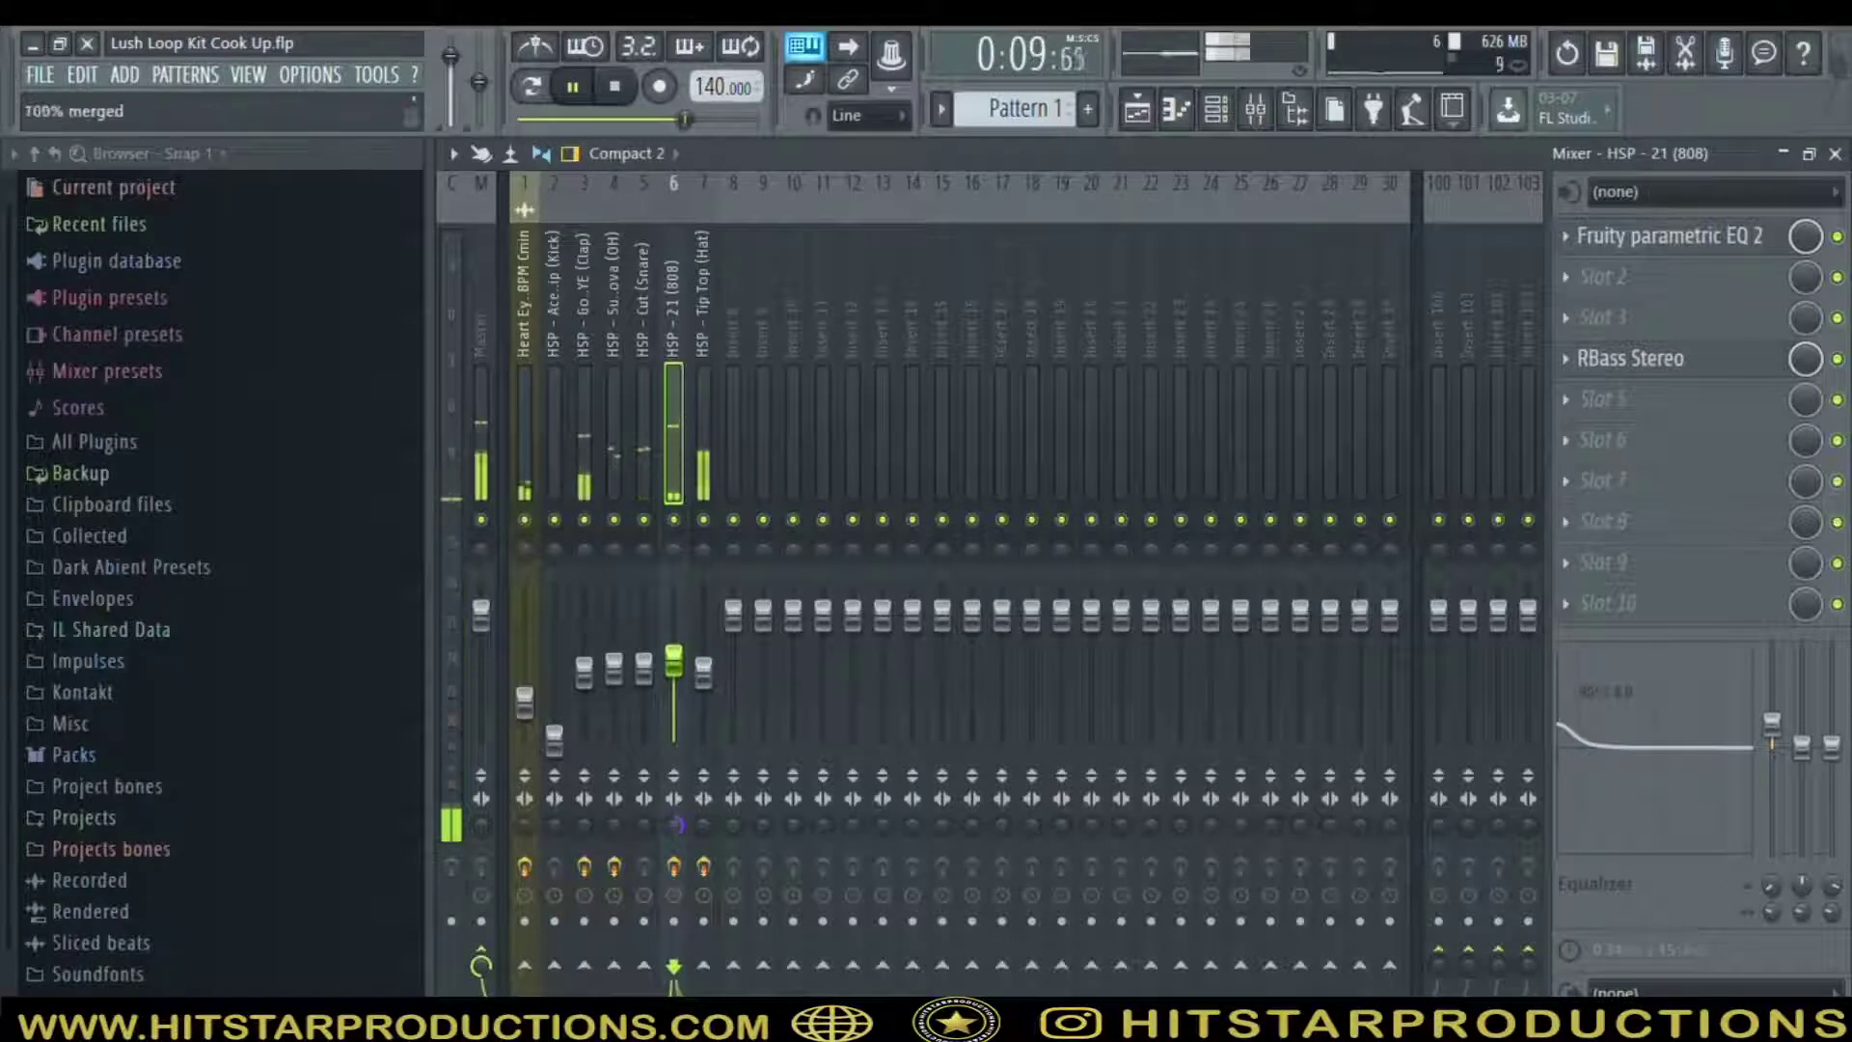
click(565, 641)
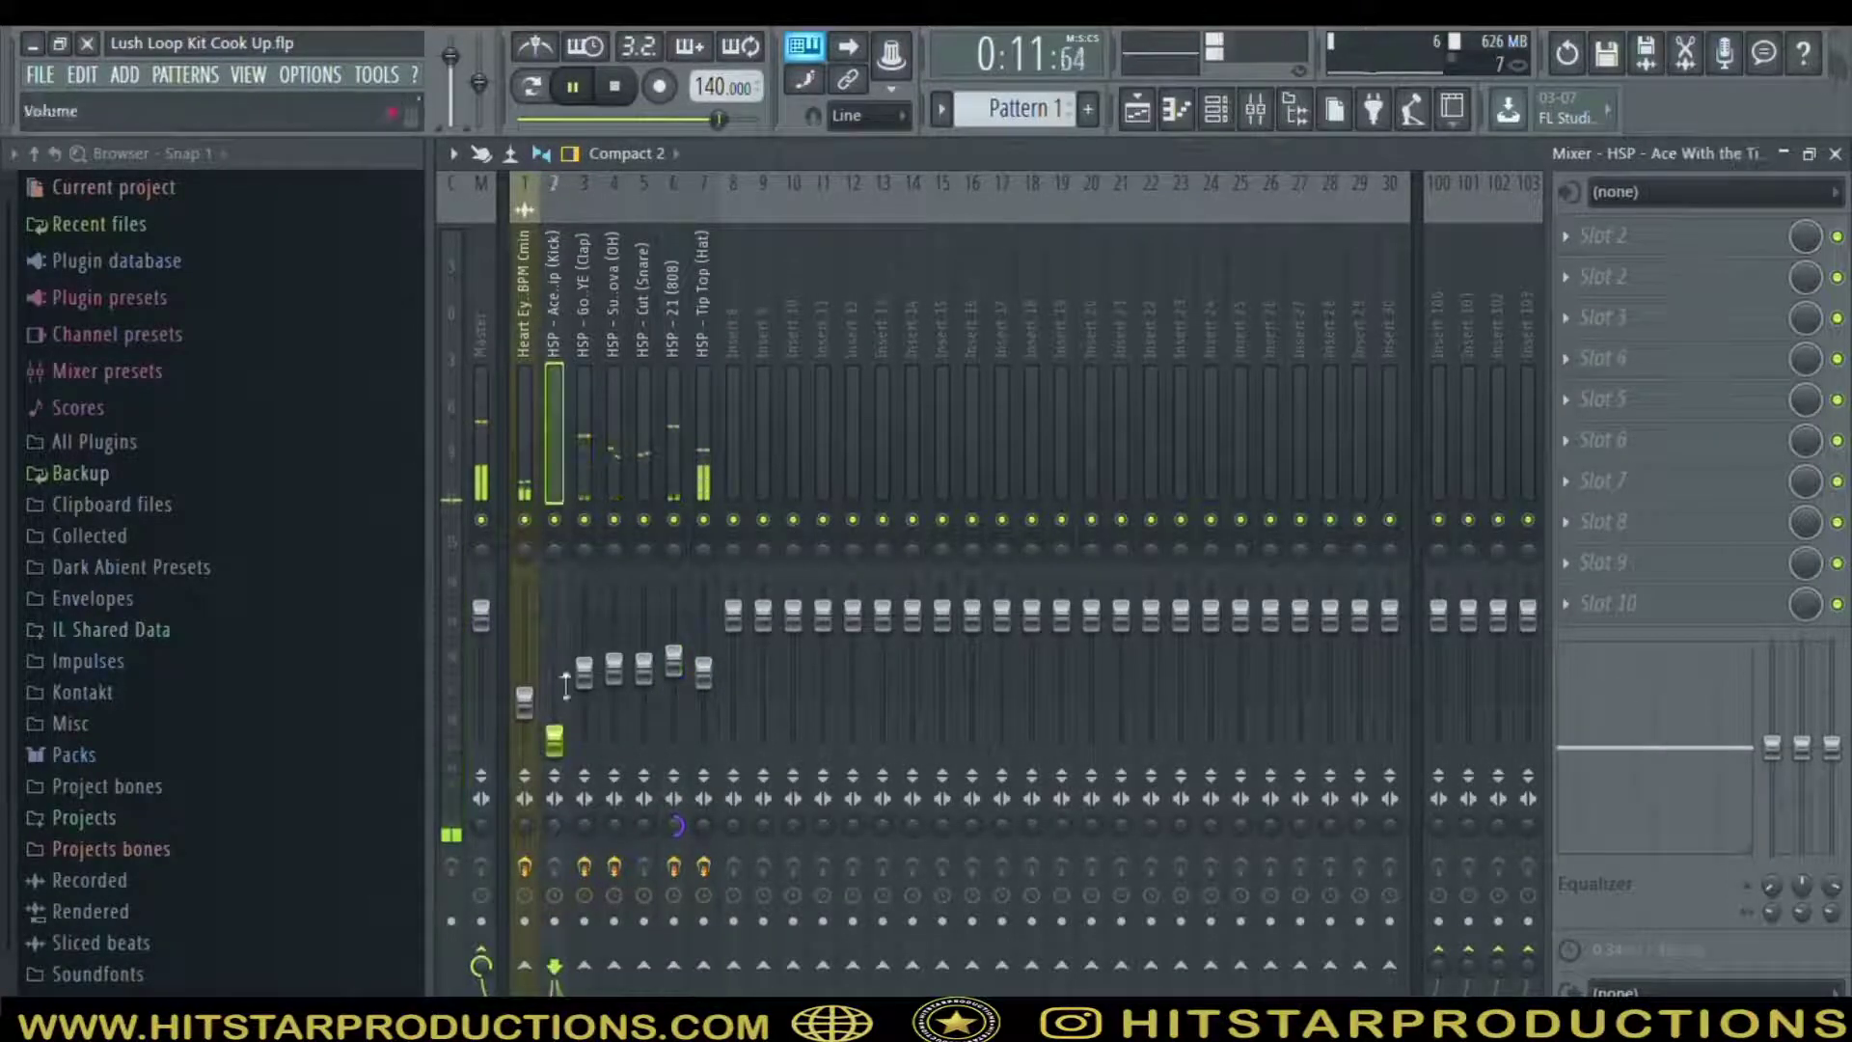
drag(557, 688, 557, 674)
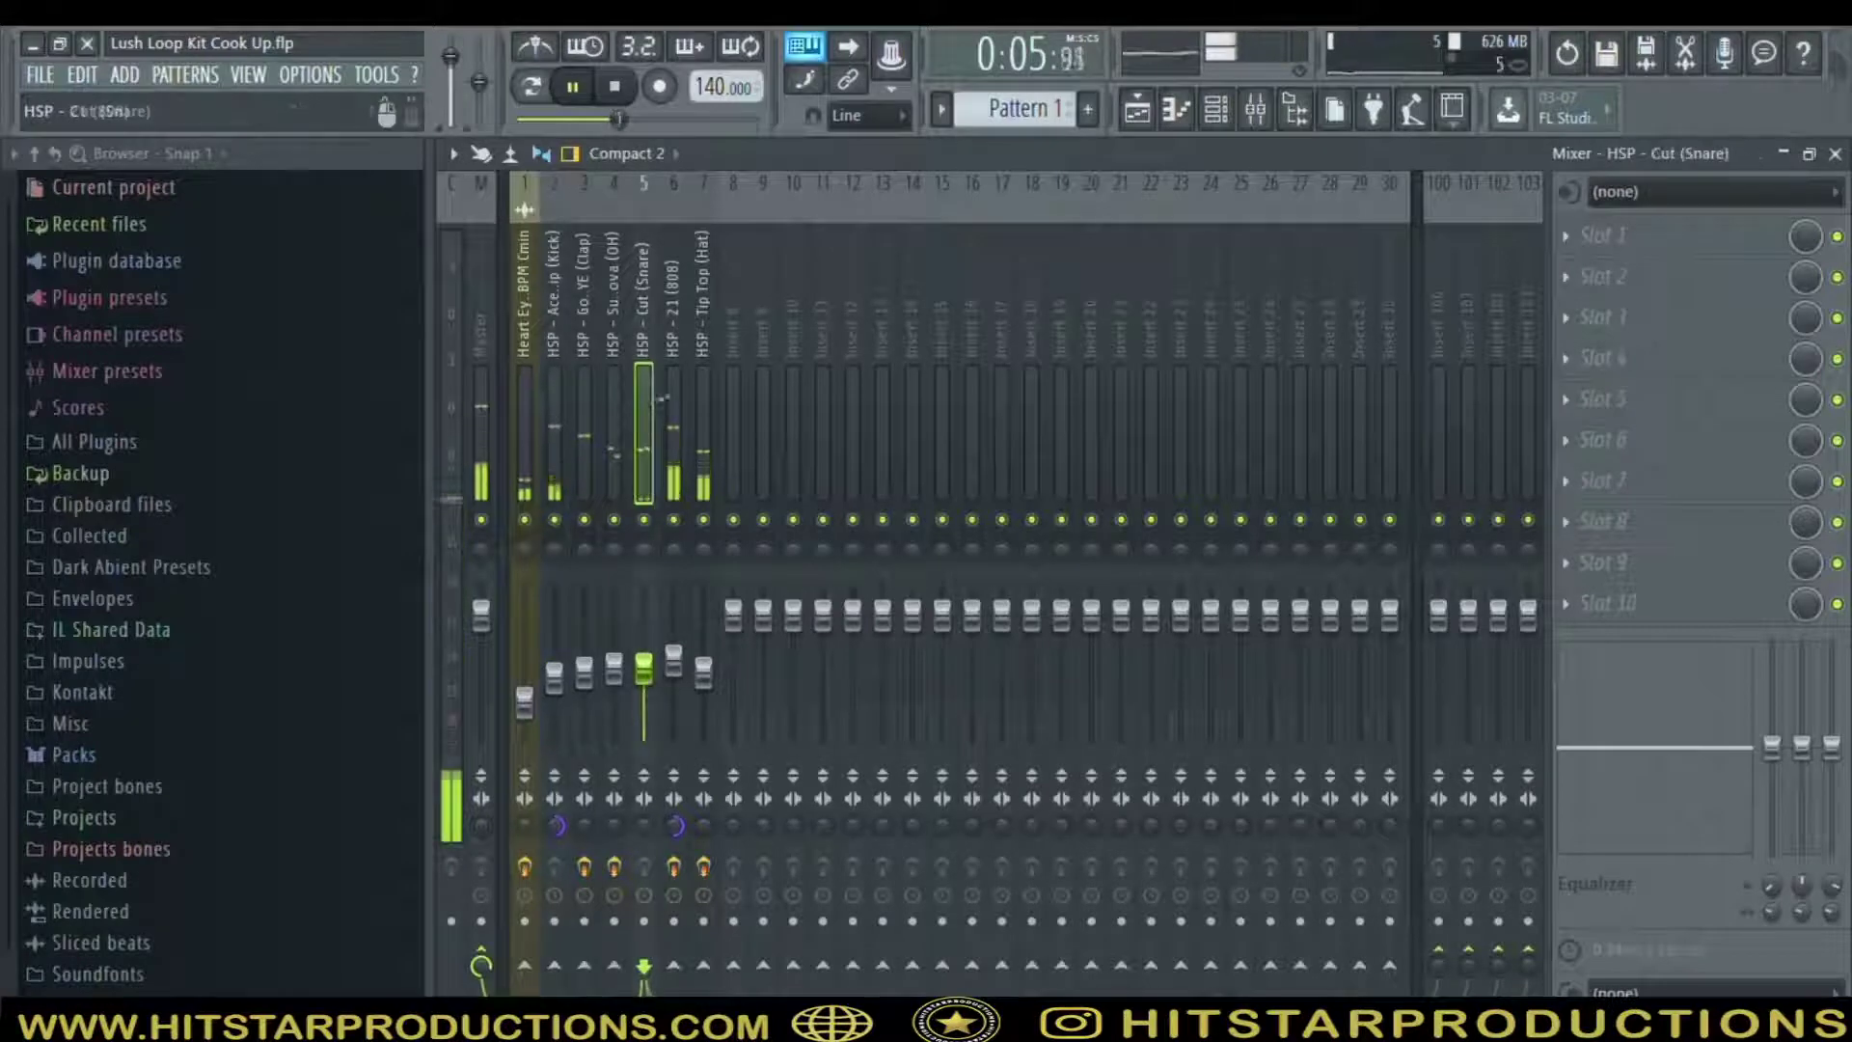
click(673, 677)
drag(674, 679, 674, 673)
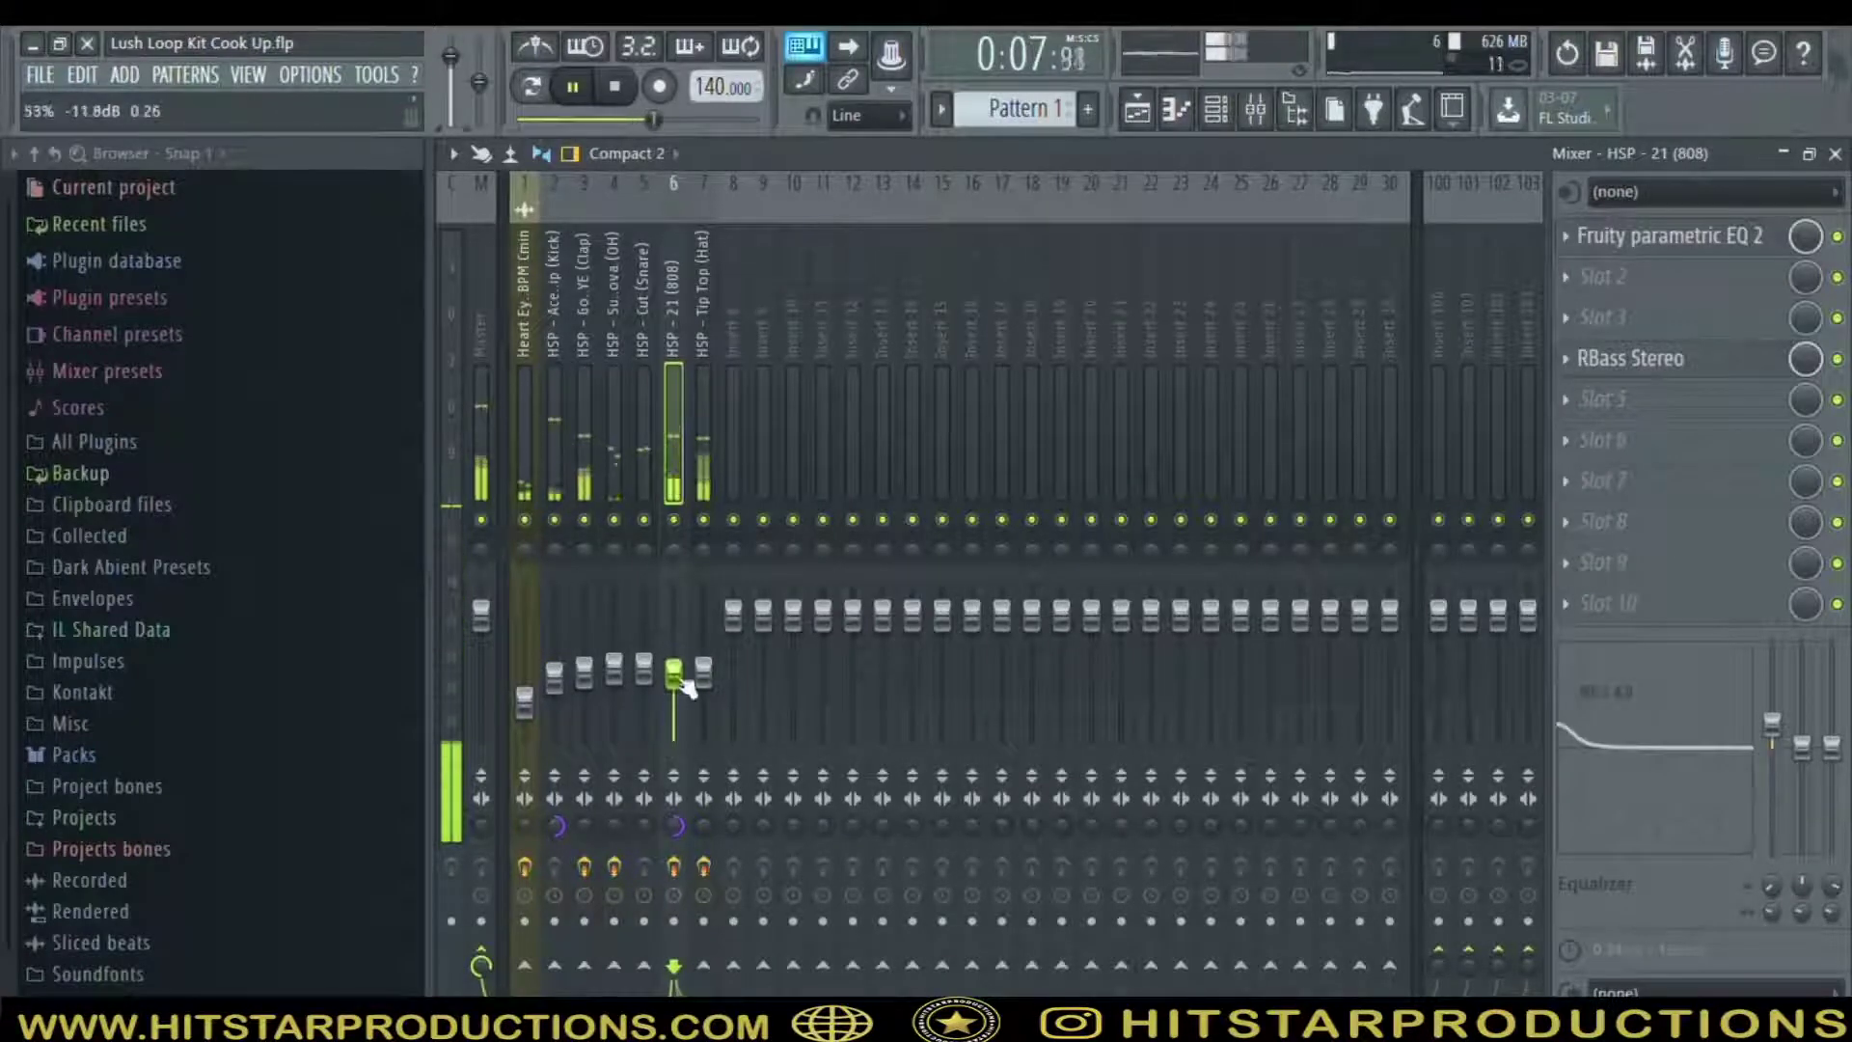
Select mixer tracks 1 to 7 together, raise all their faders as a group, and check the level with playback
click(527, 426)
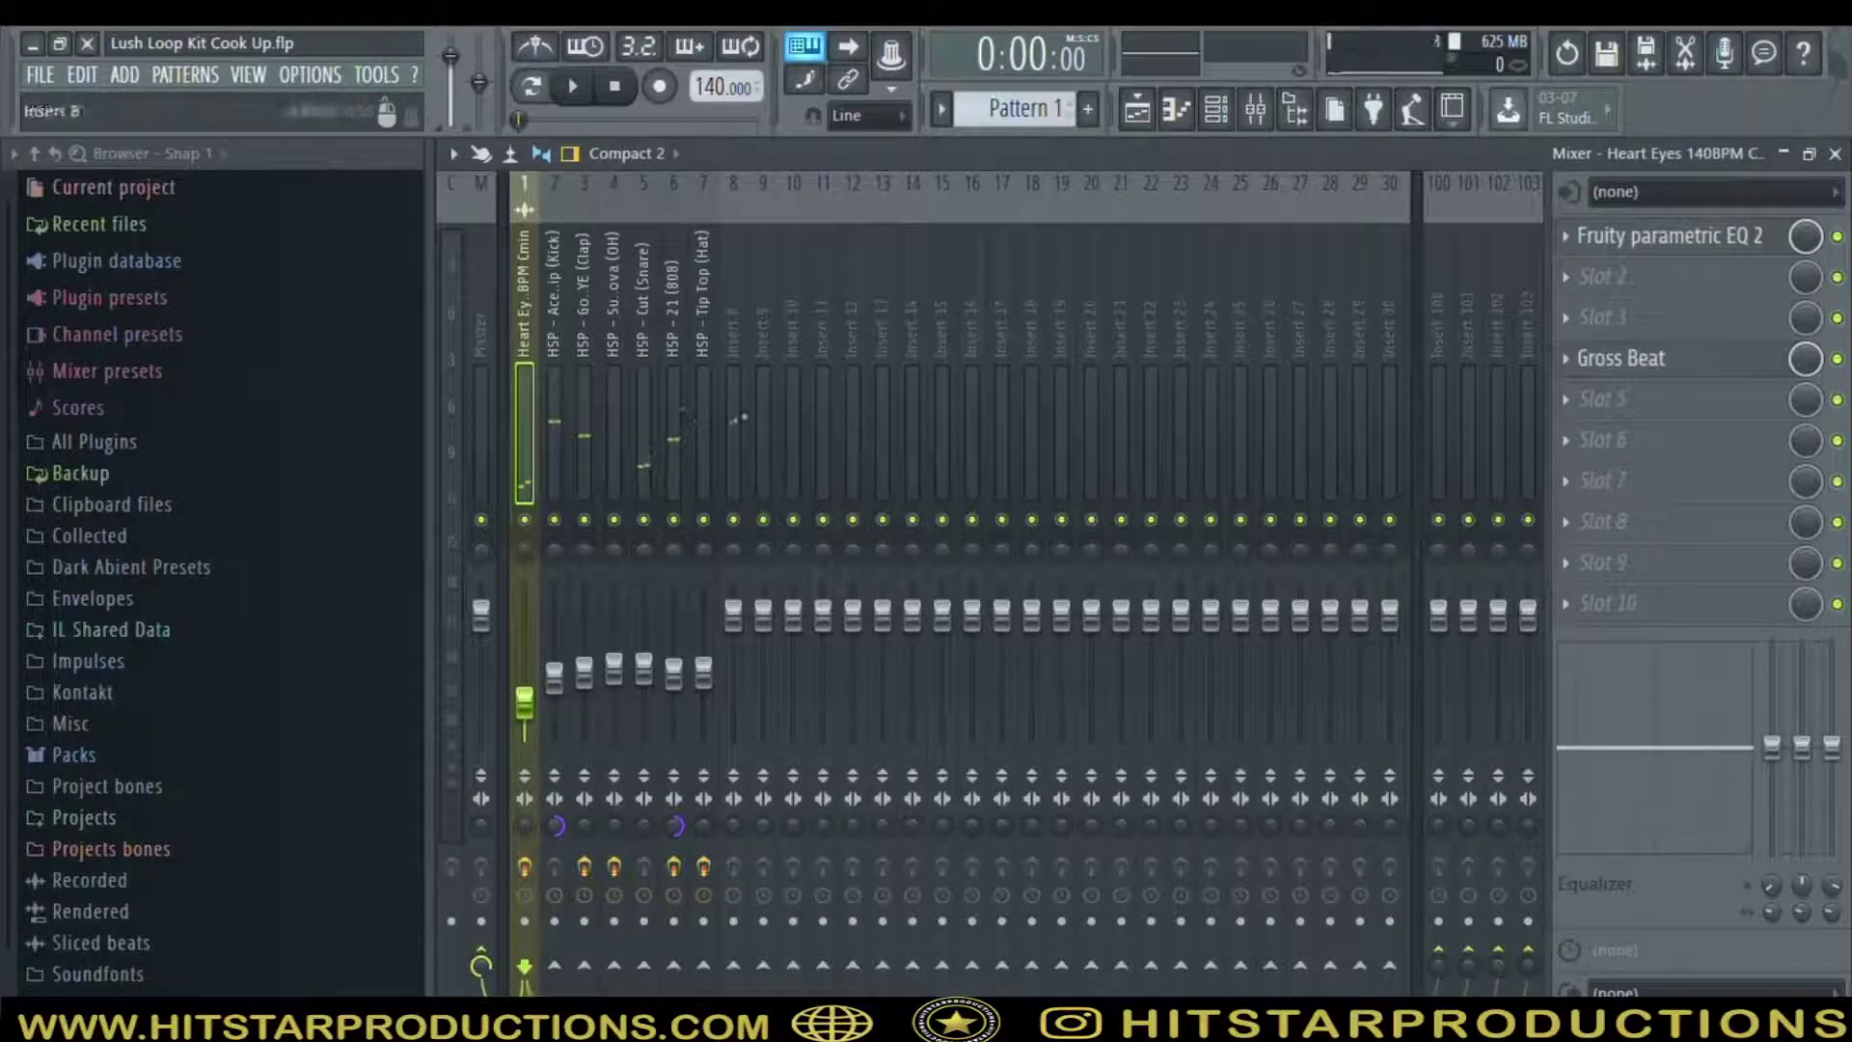
drag(705, 375, 512, 396)
drag(525, 702, 525, 661)
key(space)
key(space)
Load the Mastering Track 6 (Best) mixer preset onto the Master track and play the beat through it
click(490, 420)
key(space)
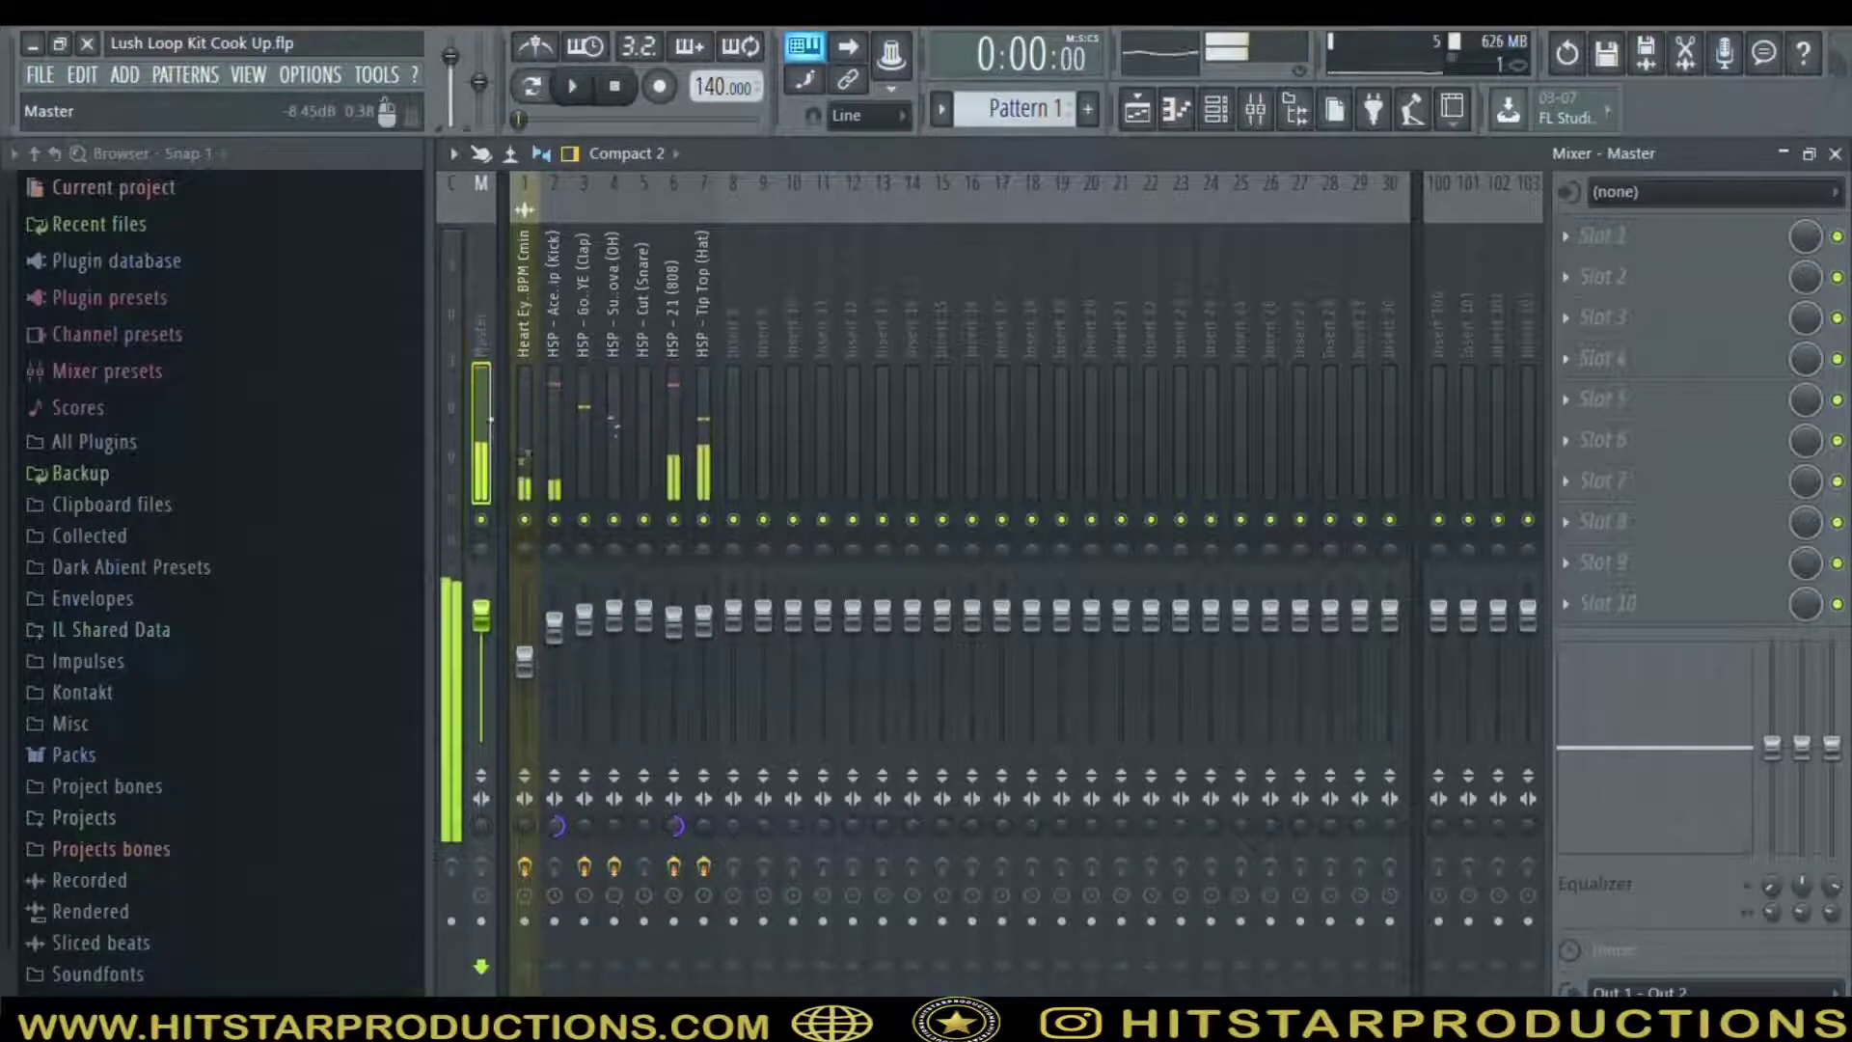
click(144, 444)
click(147, 446)
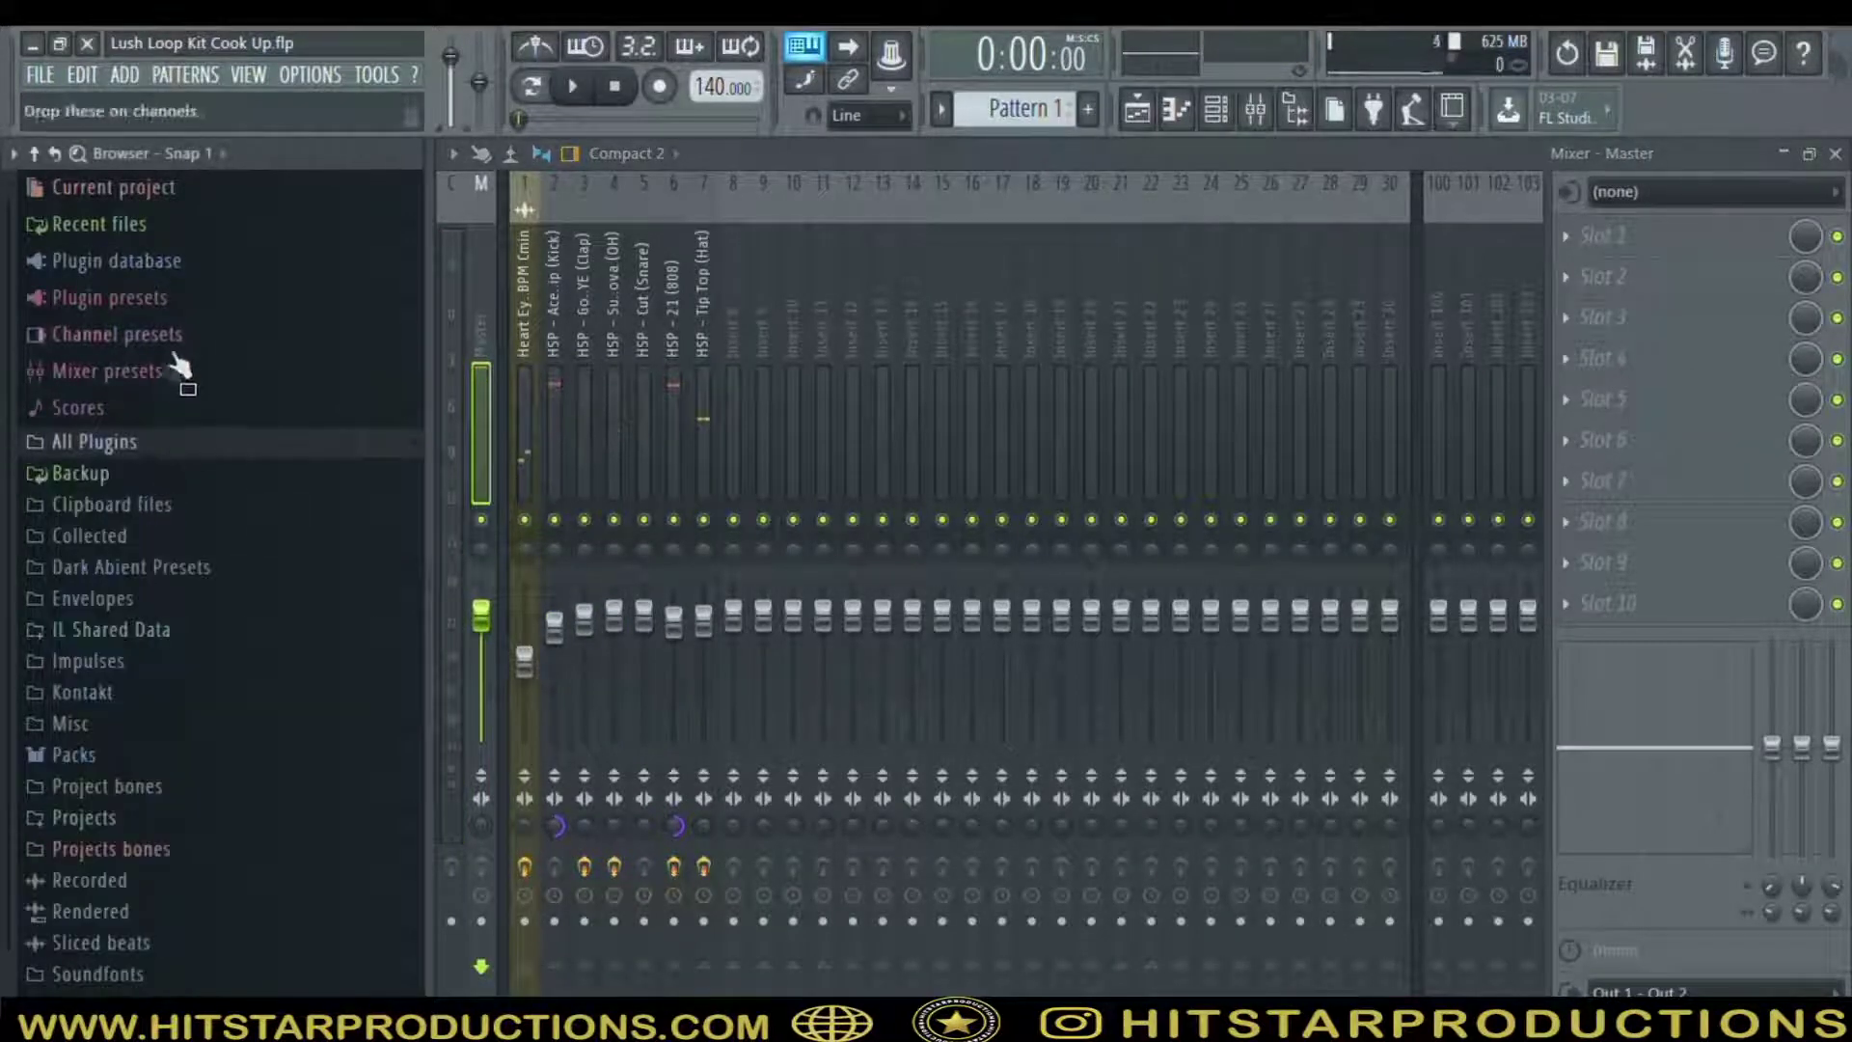
click(157, 373)
scroll(186, 592, down, 20)
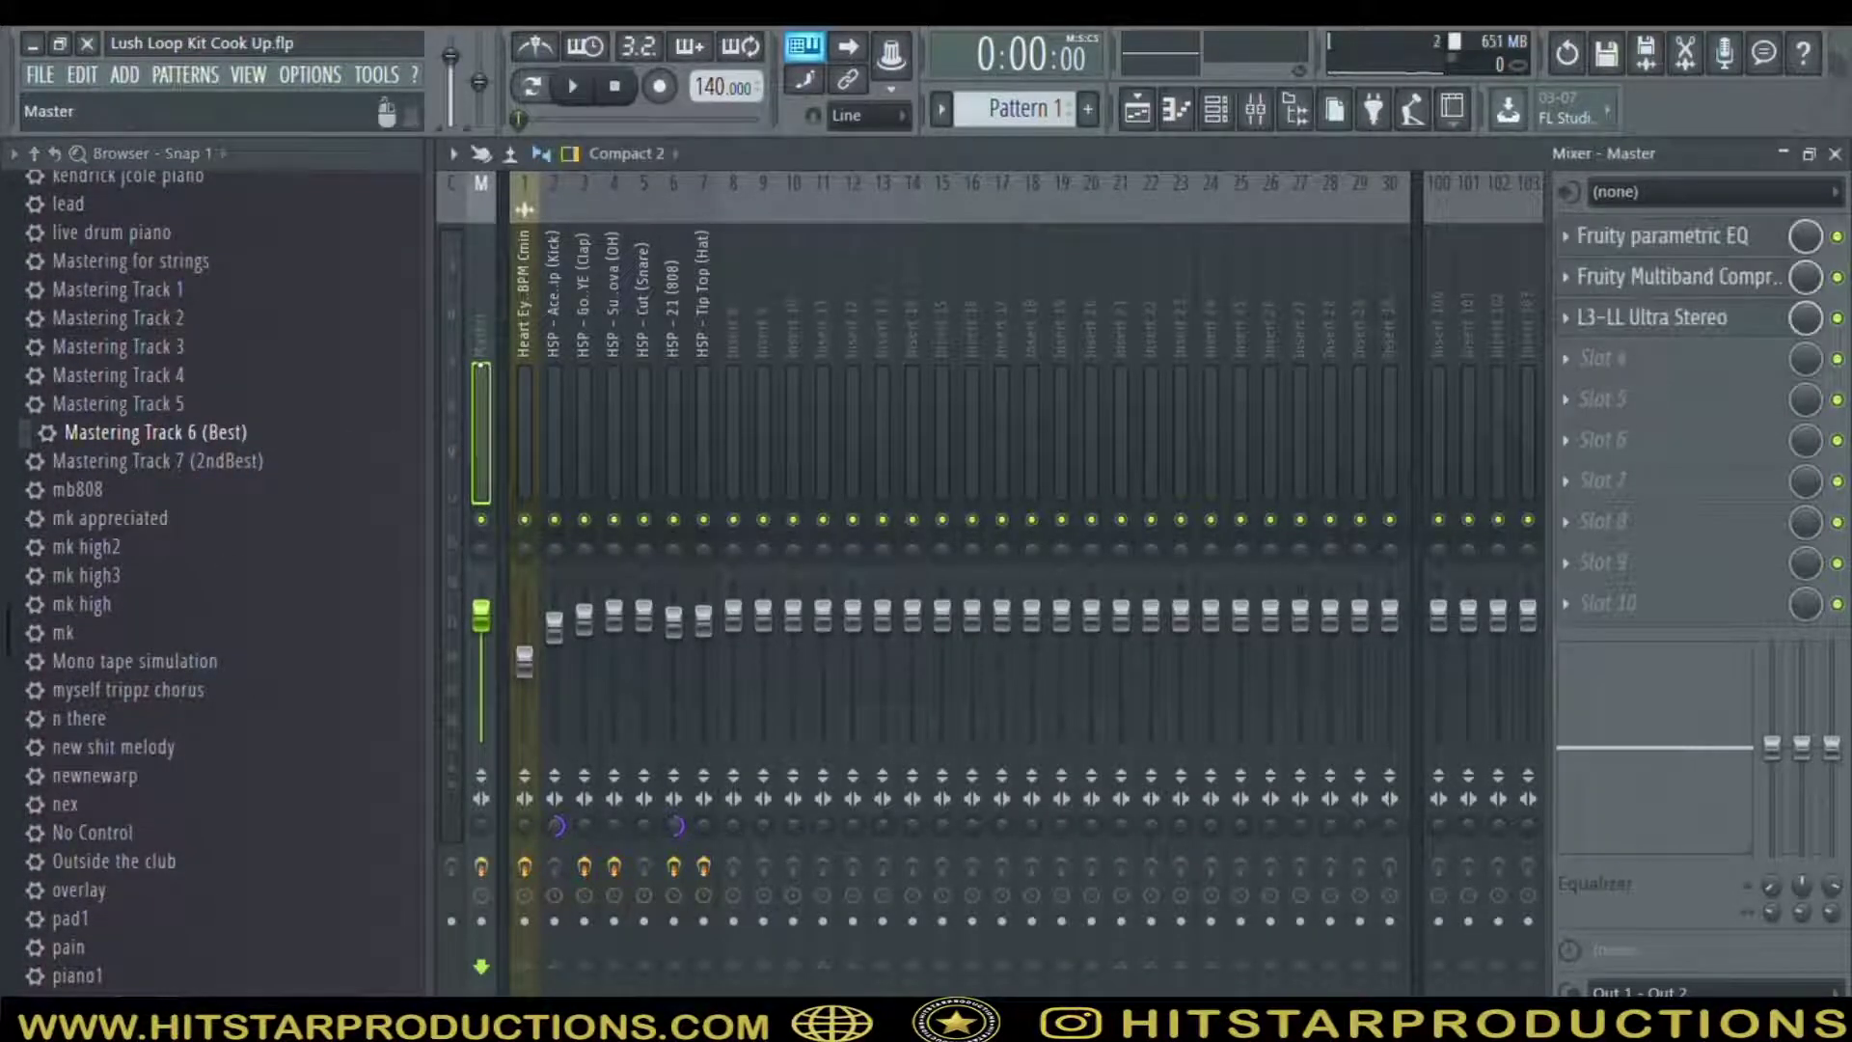
key(space)
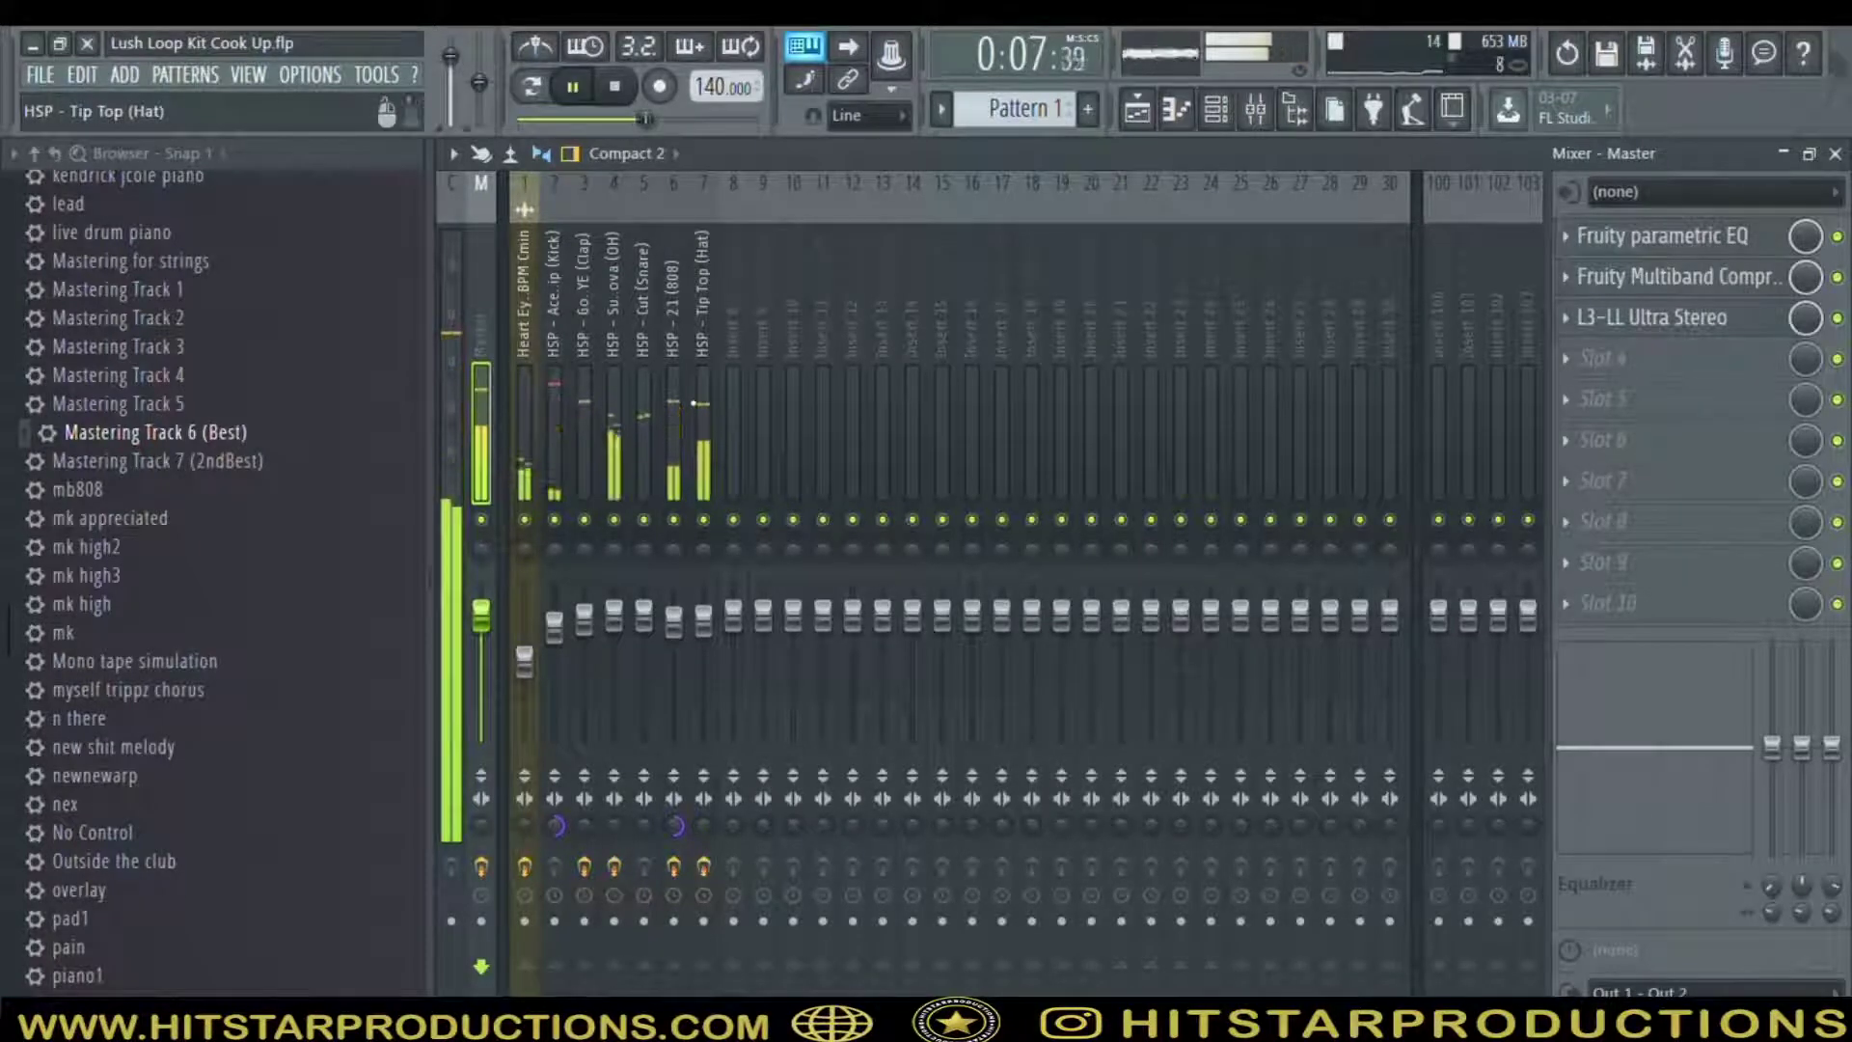
Split Pattern 1 by channel onto separate playlist tracks, repeating the drum clips from bar 9 to 81 under the repeated Heart Eyes loop, and play it
click(1140, 114)
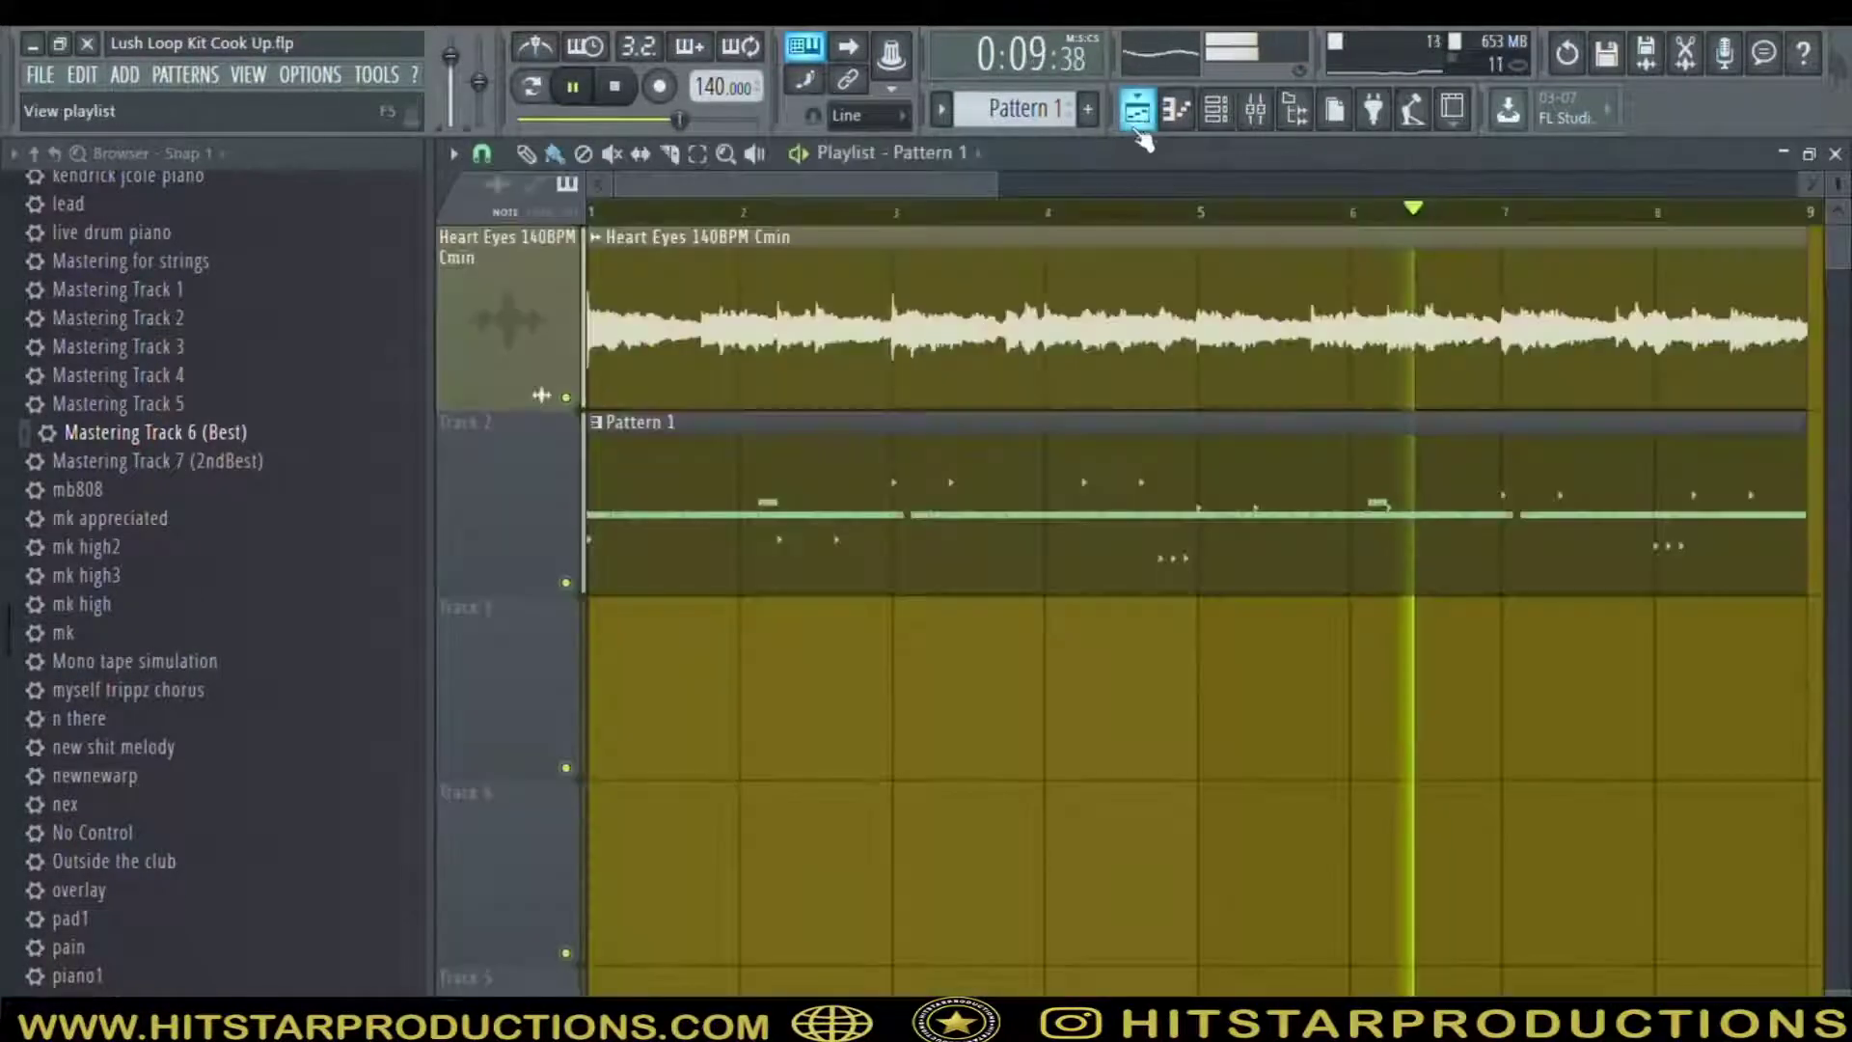
key(space)
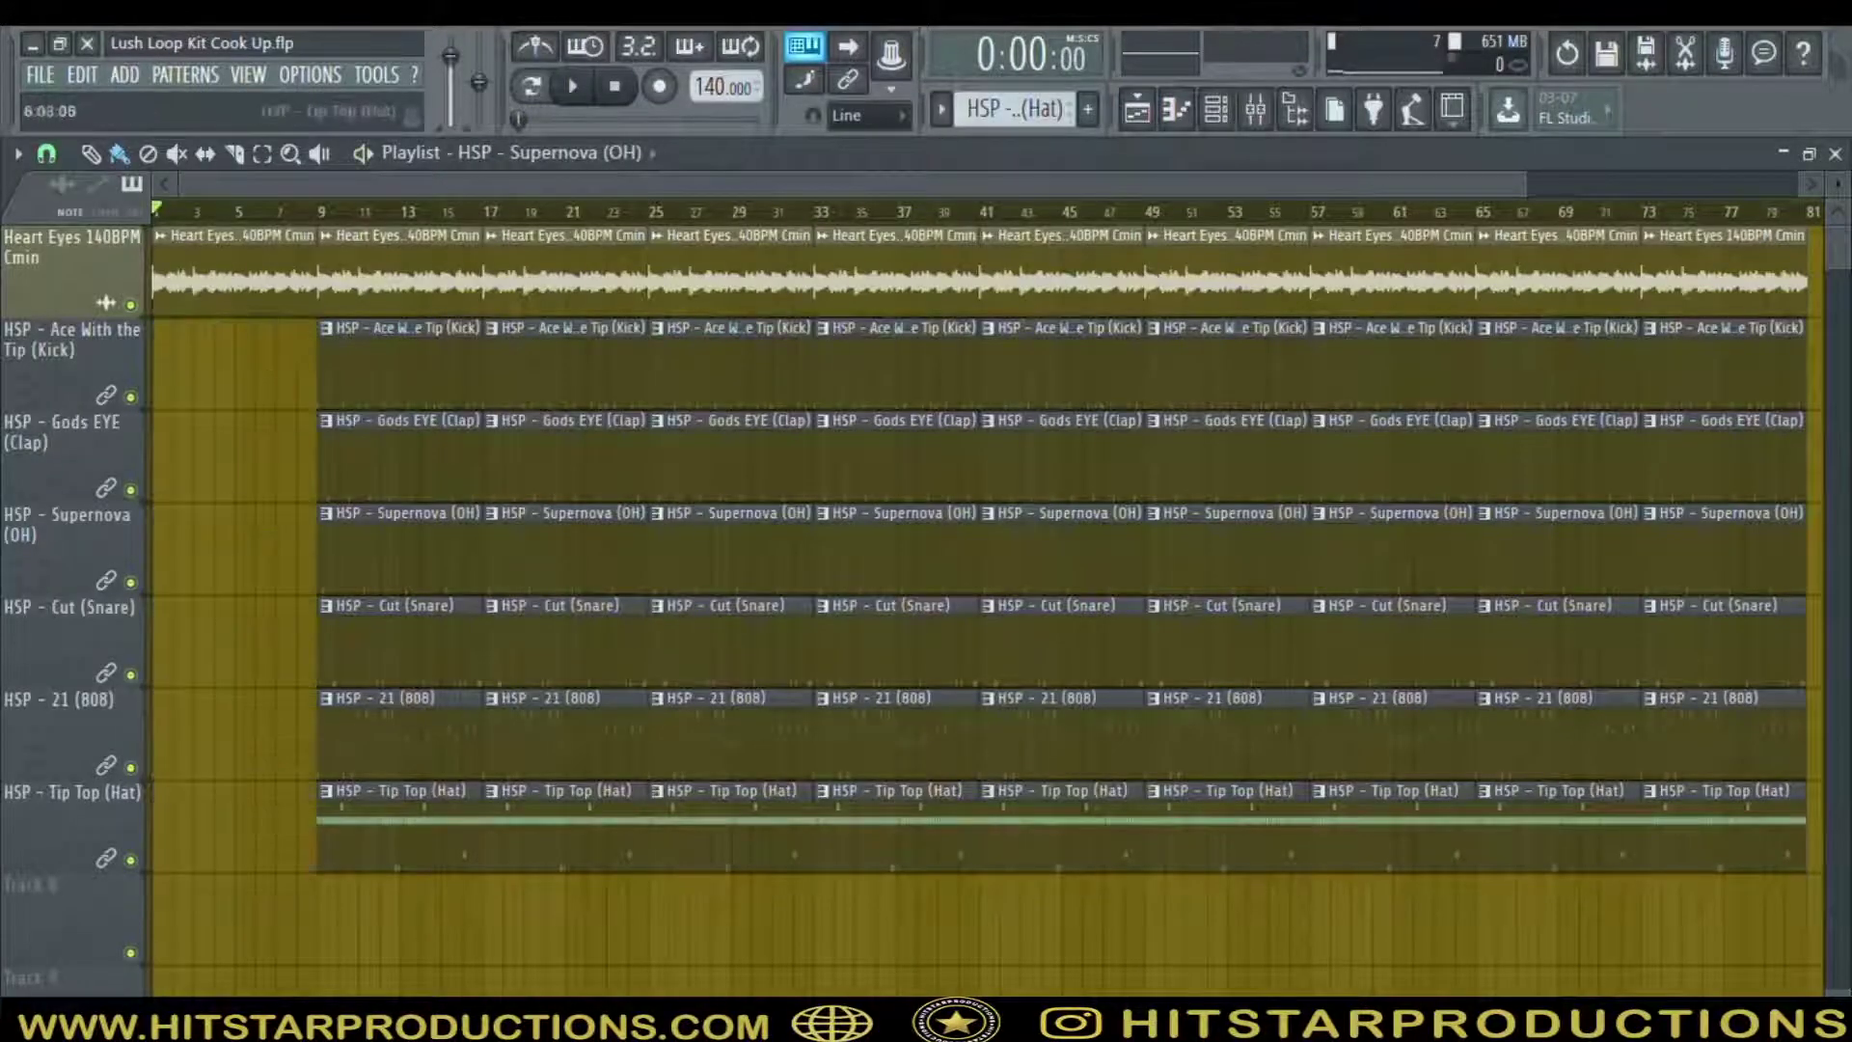
key(space)
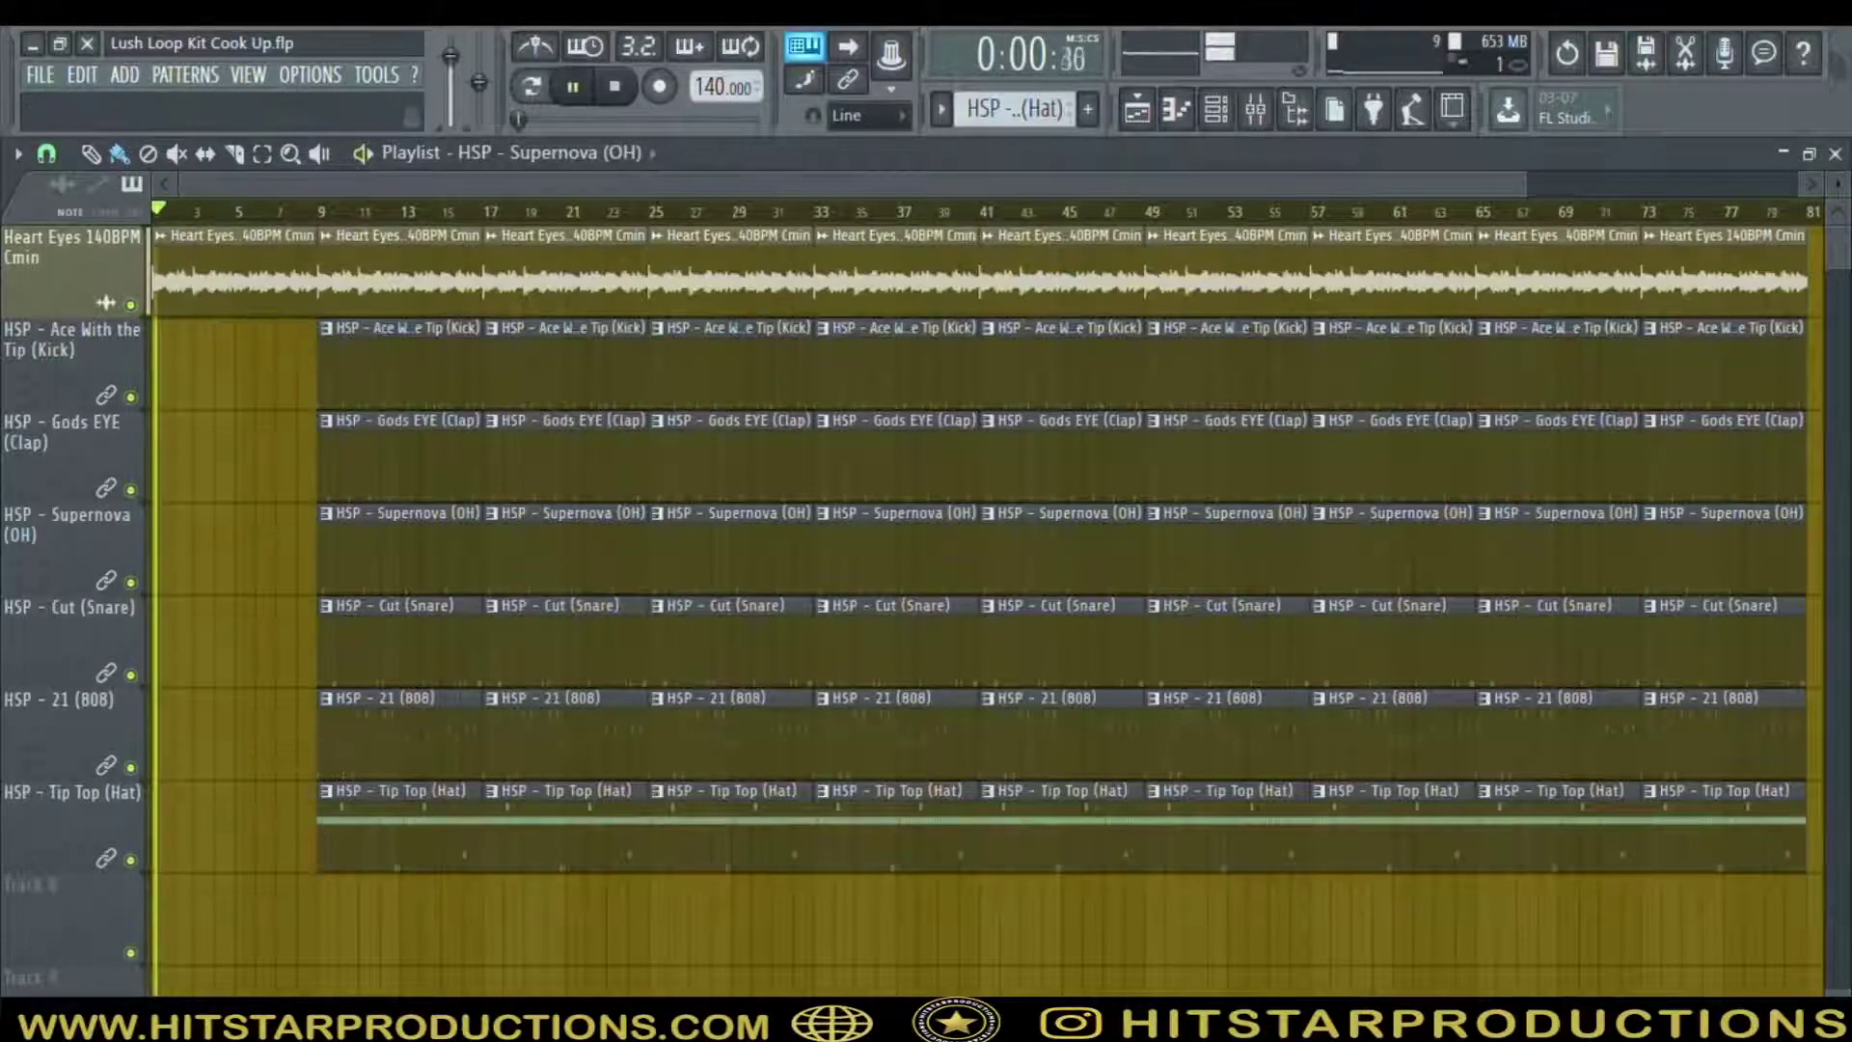
Check the Gross Beat effect on the Heart Eyes loop's mixer track while the arrangement plays
click(1255, 109)
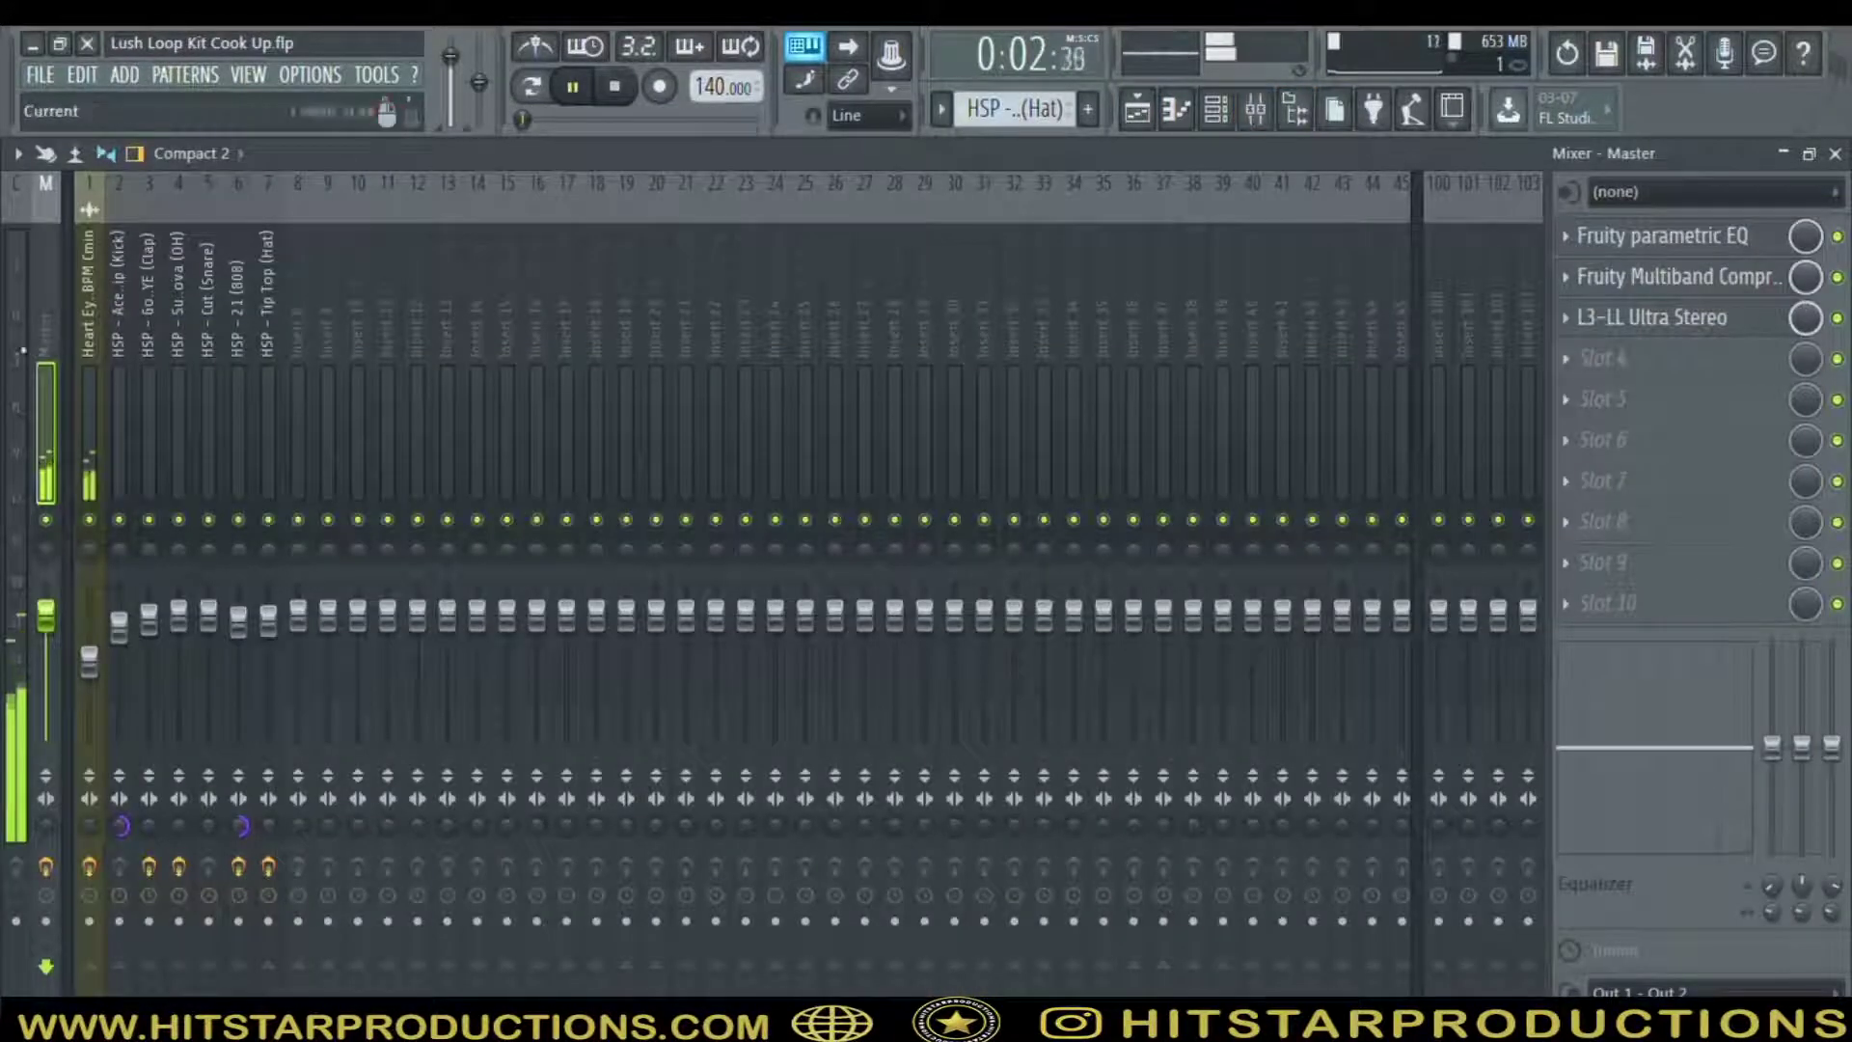
click(81, 424)
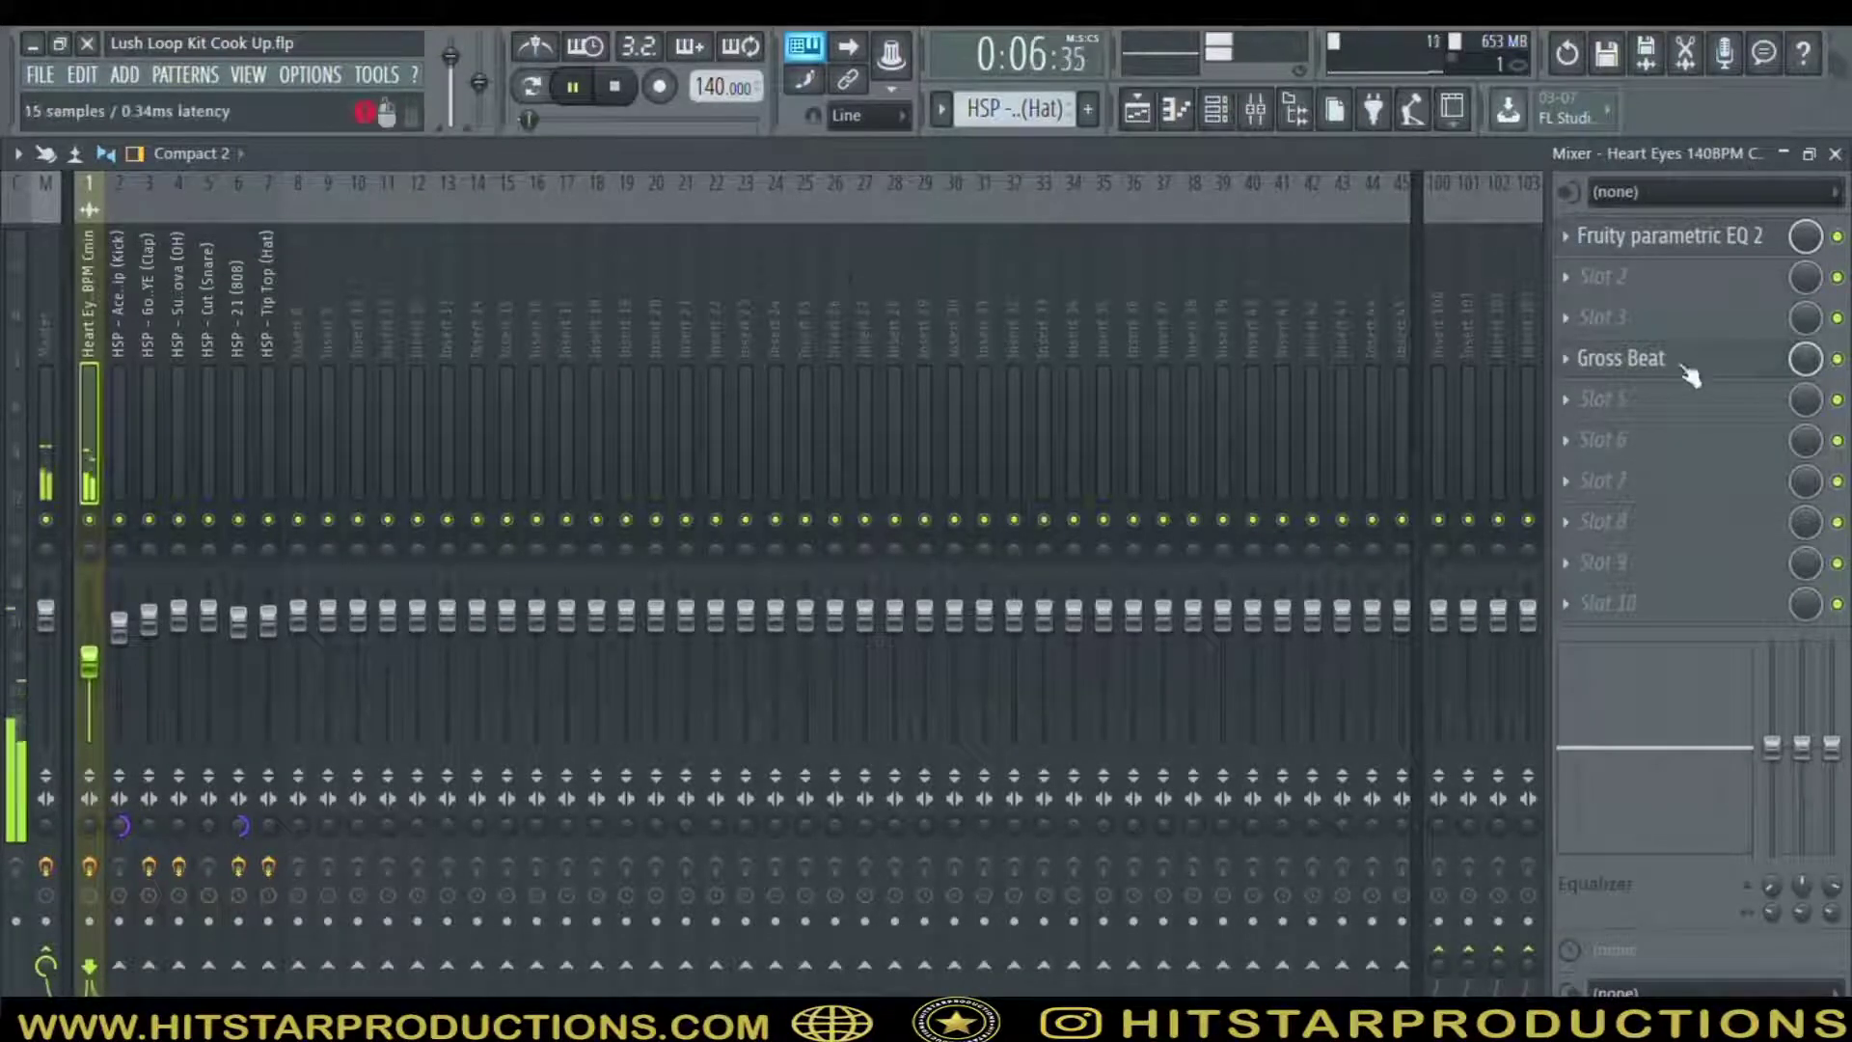
click(1751, 371)
click(1747, 369)
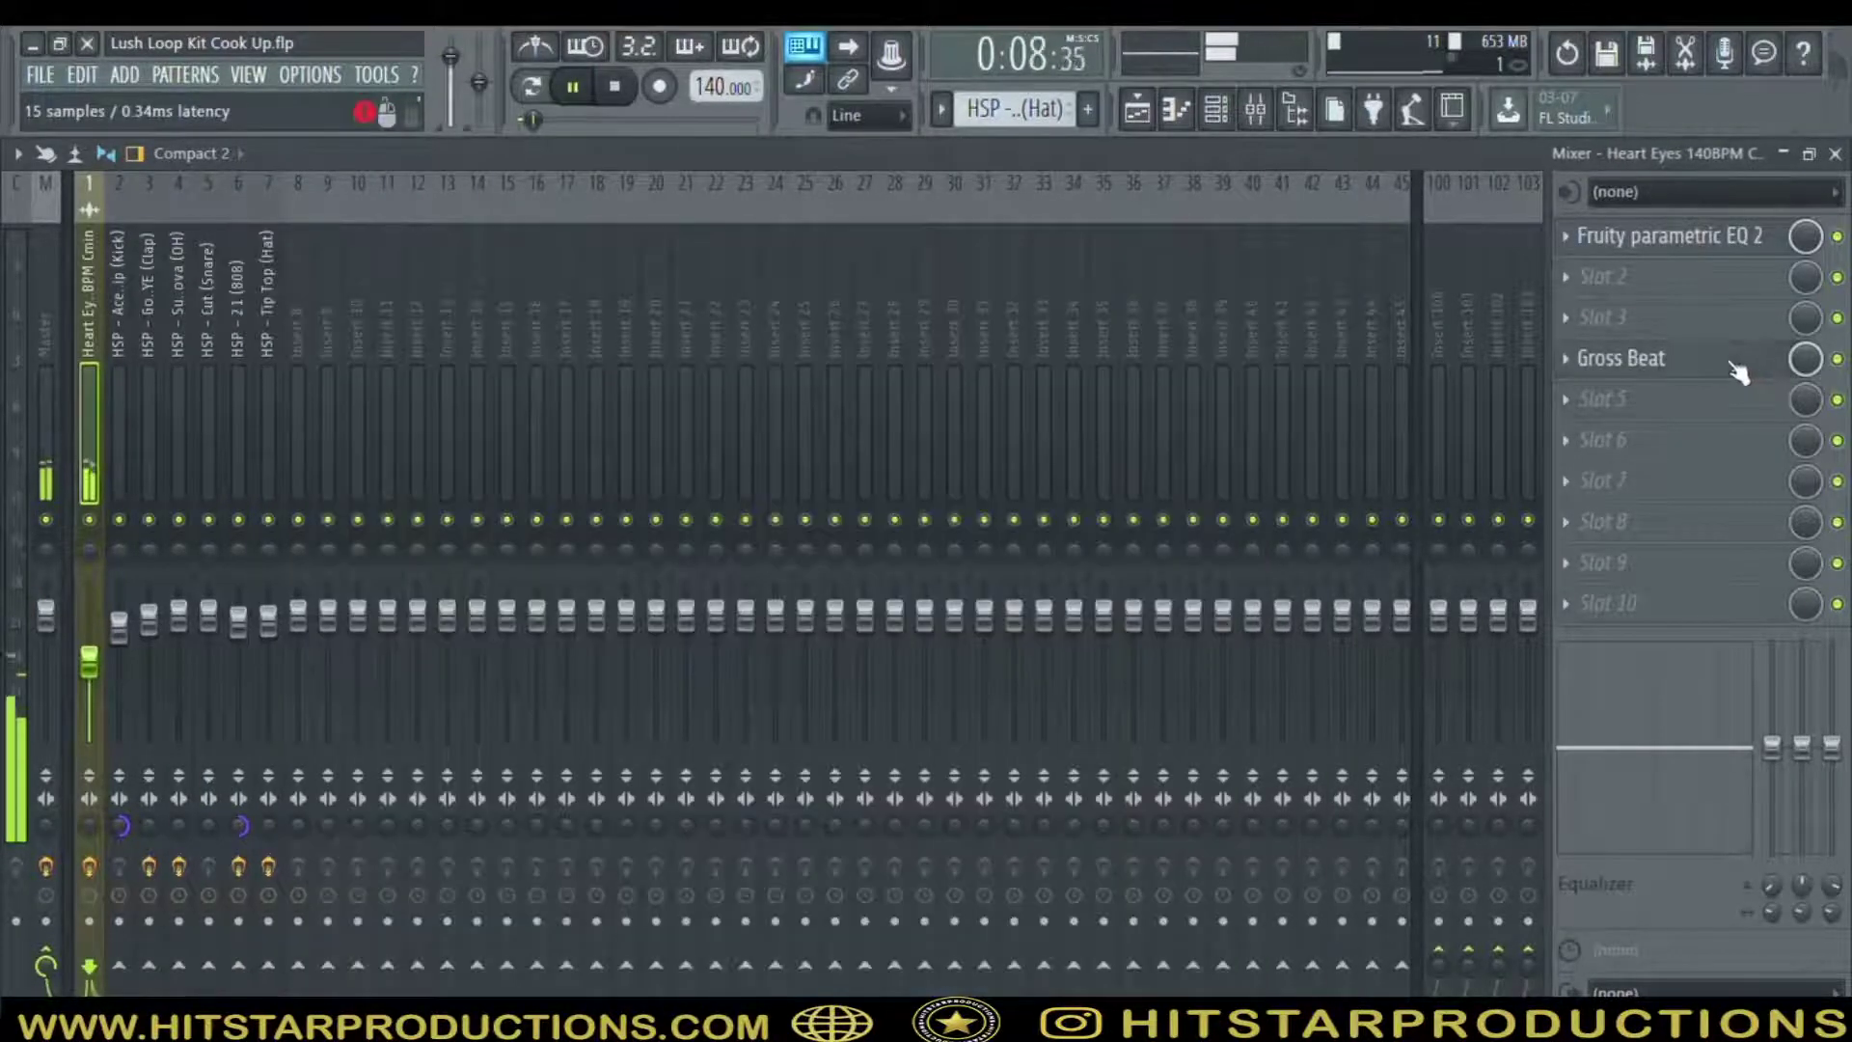
Delete the kick, clap, open hat, snare and 808 clips starting at bar 9, and place the Gods EYE clap clip back there
click(1144, 114)
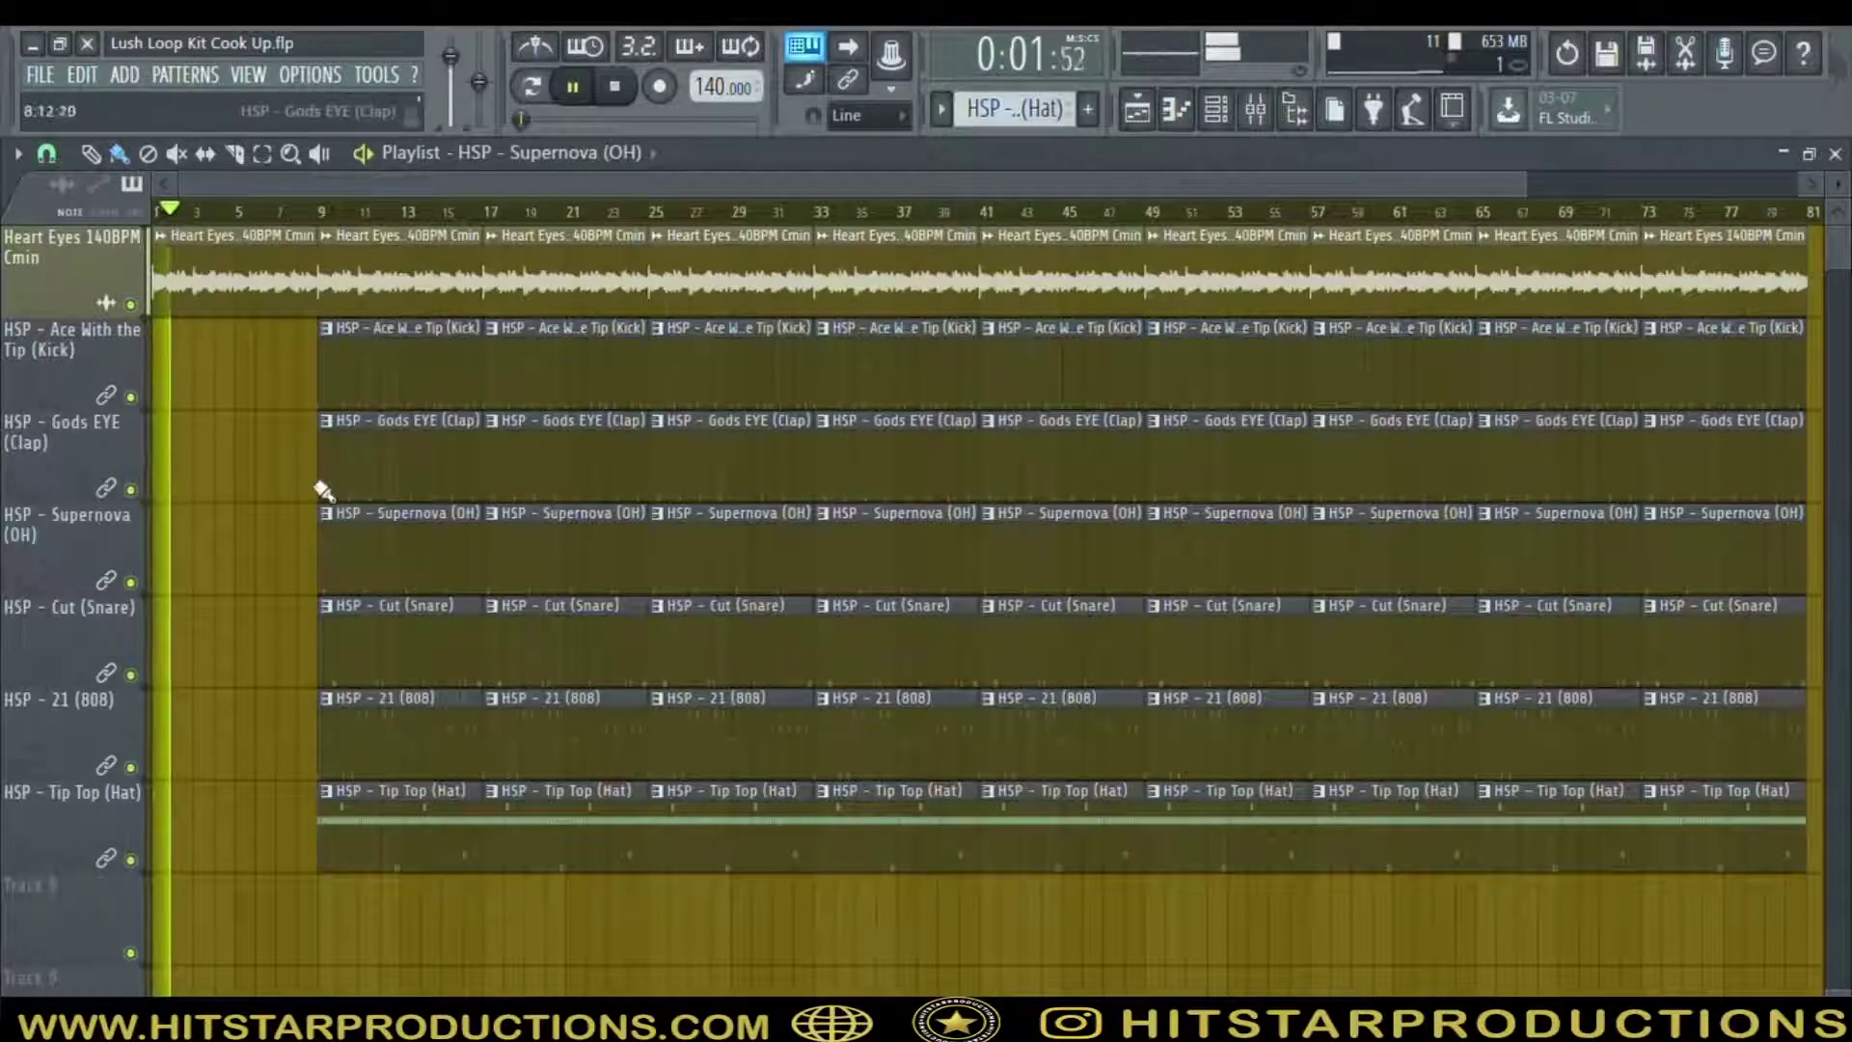
right_click(434, 734)
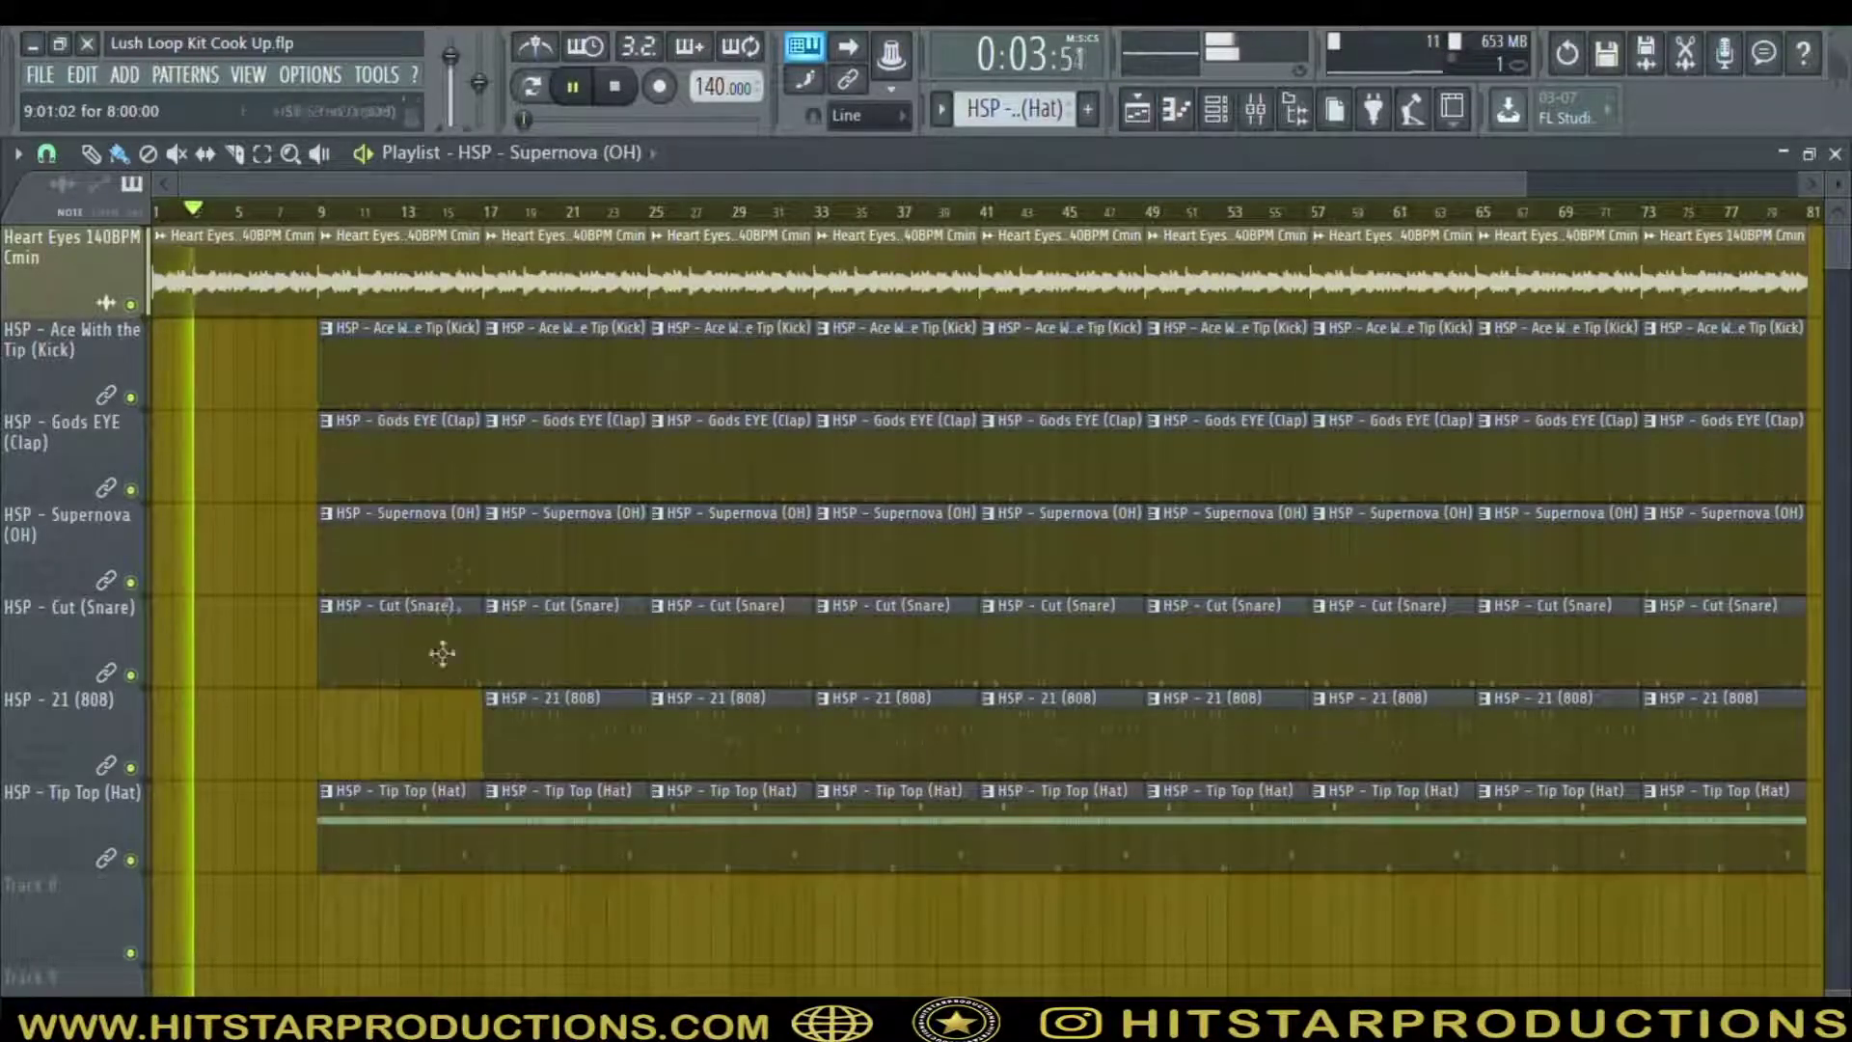
right_click(458, 548)
right_click(424, 453)
right_click(420, 398)
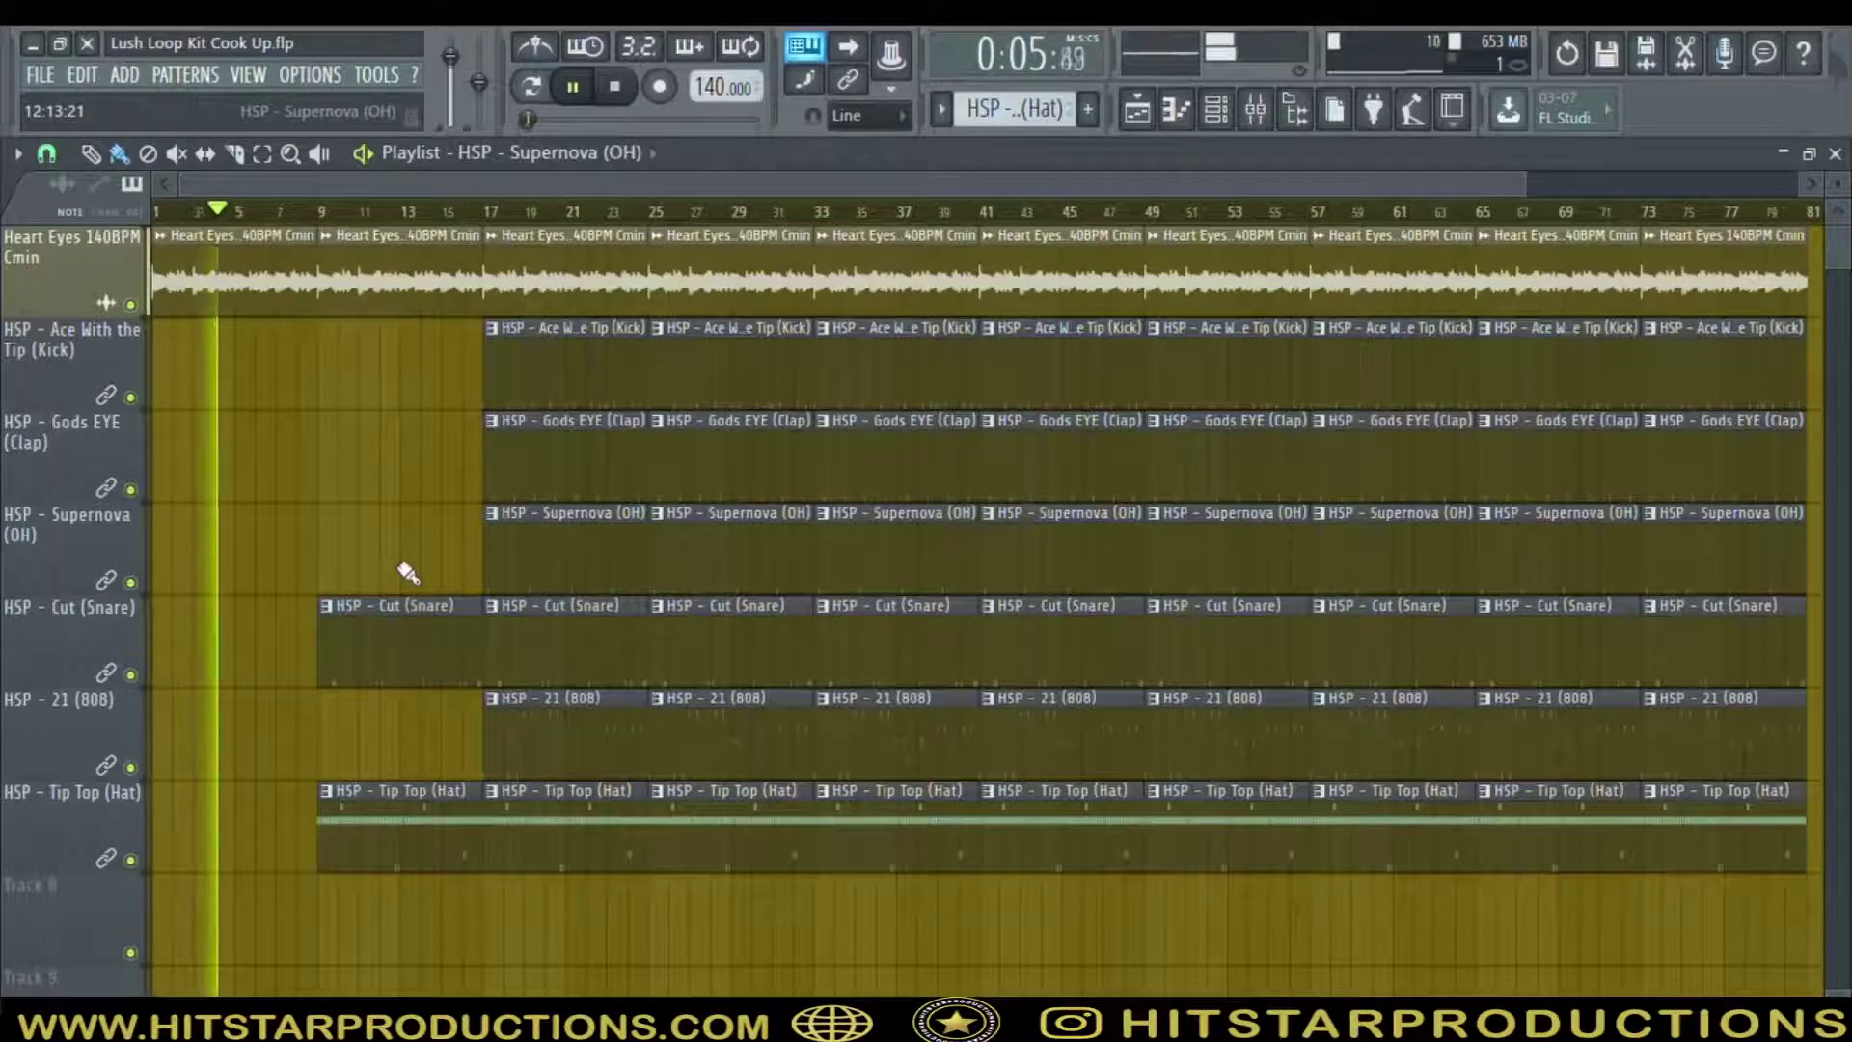
right_click(454, 662)
click(337, 472)
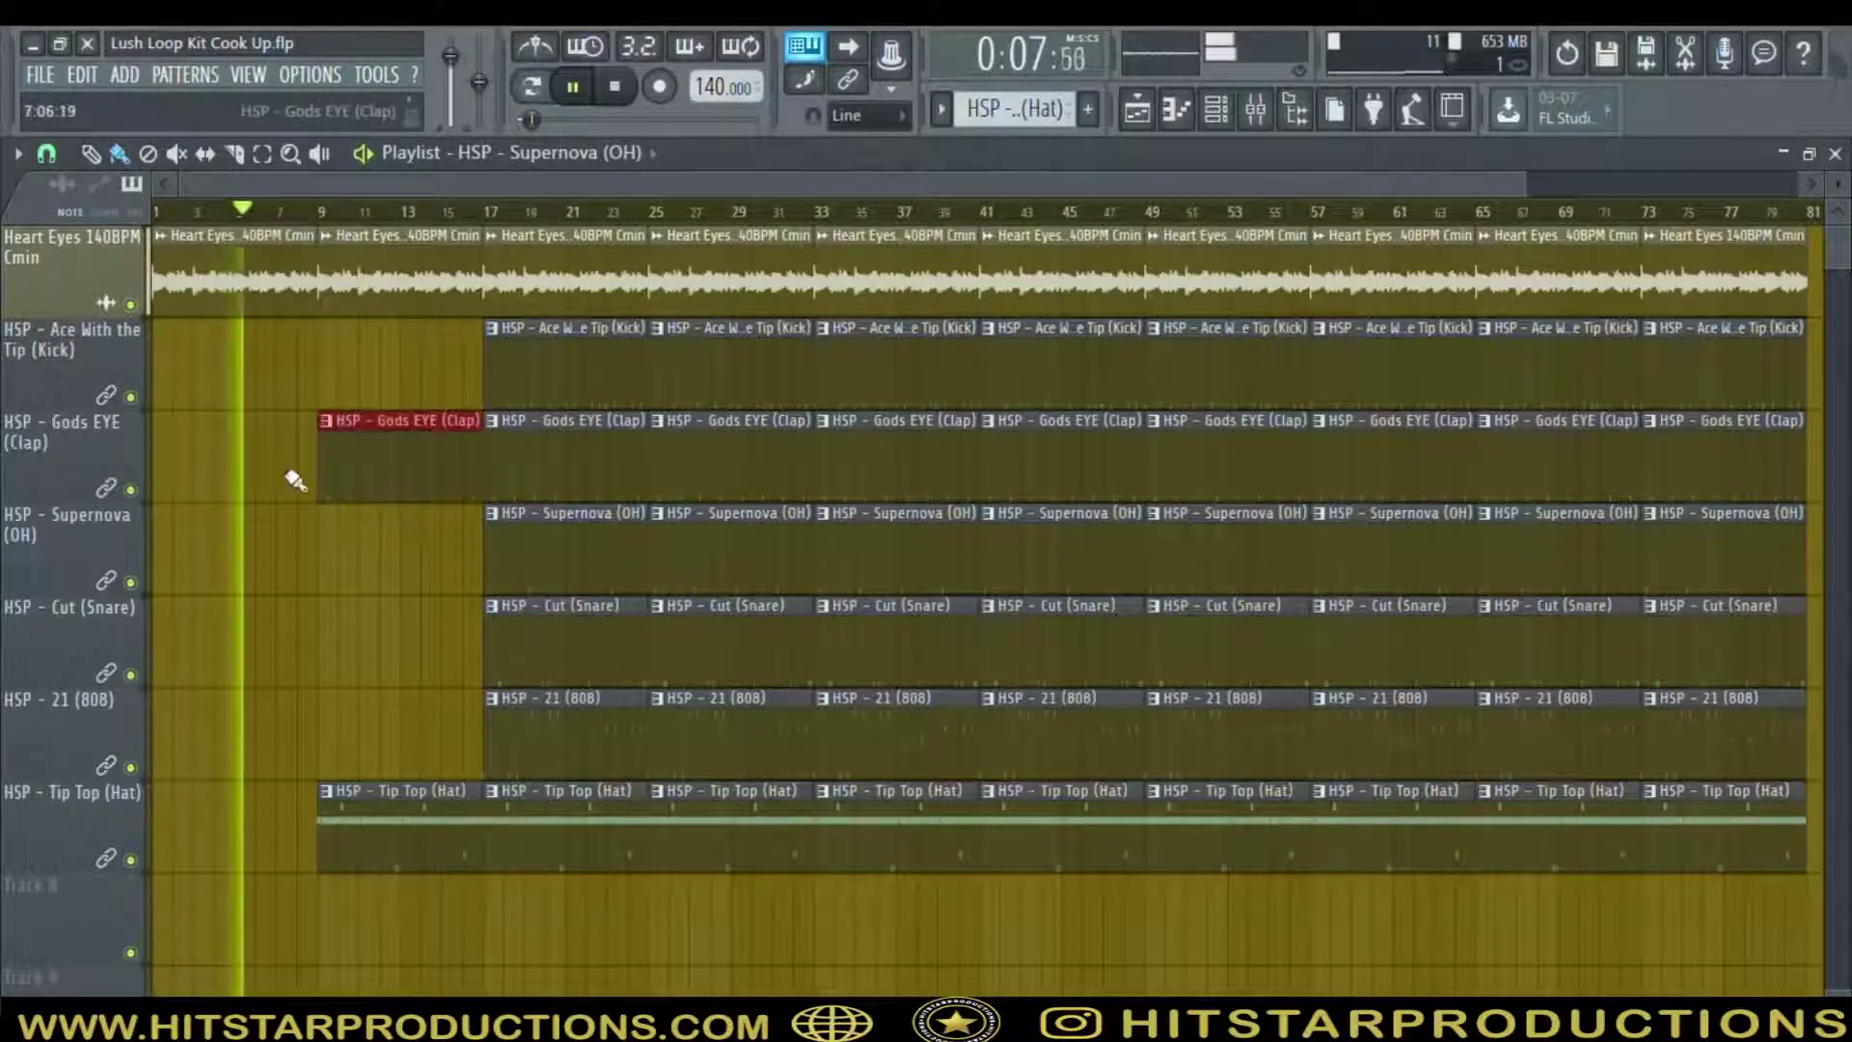
Review the Heart Eyes loop's Fruity Parametric EQ 2 curve during playback and return to the playlist
click(1255, 114)
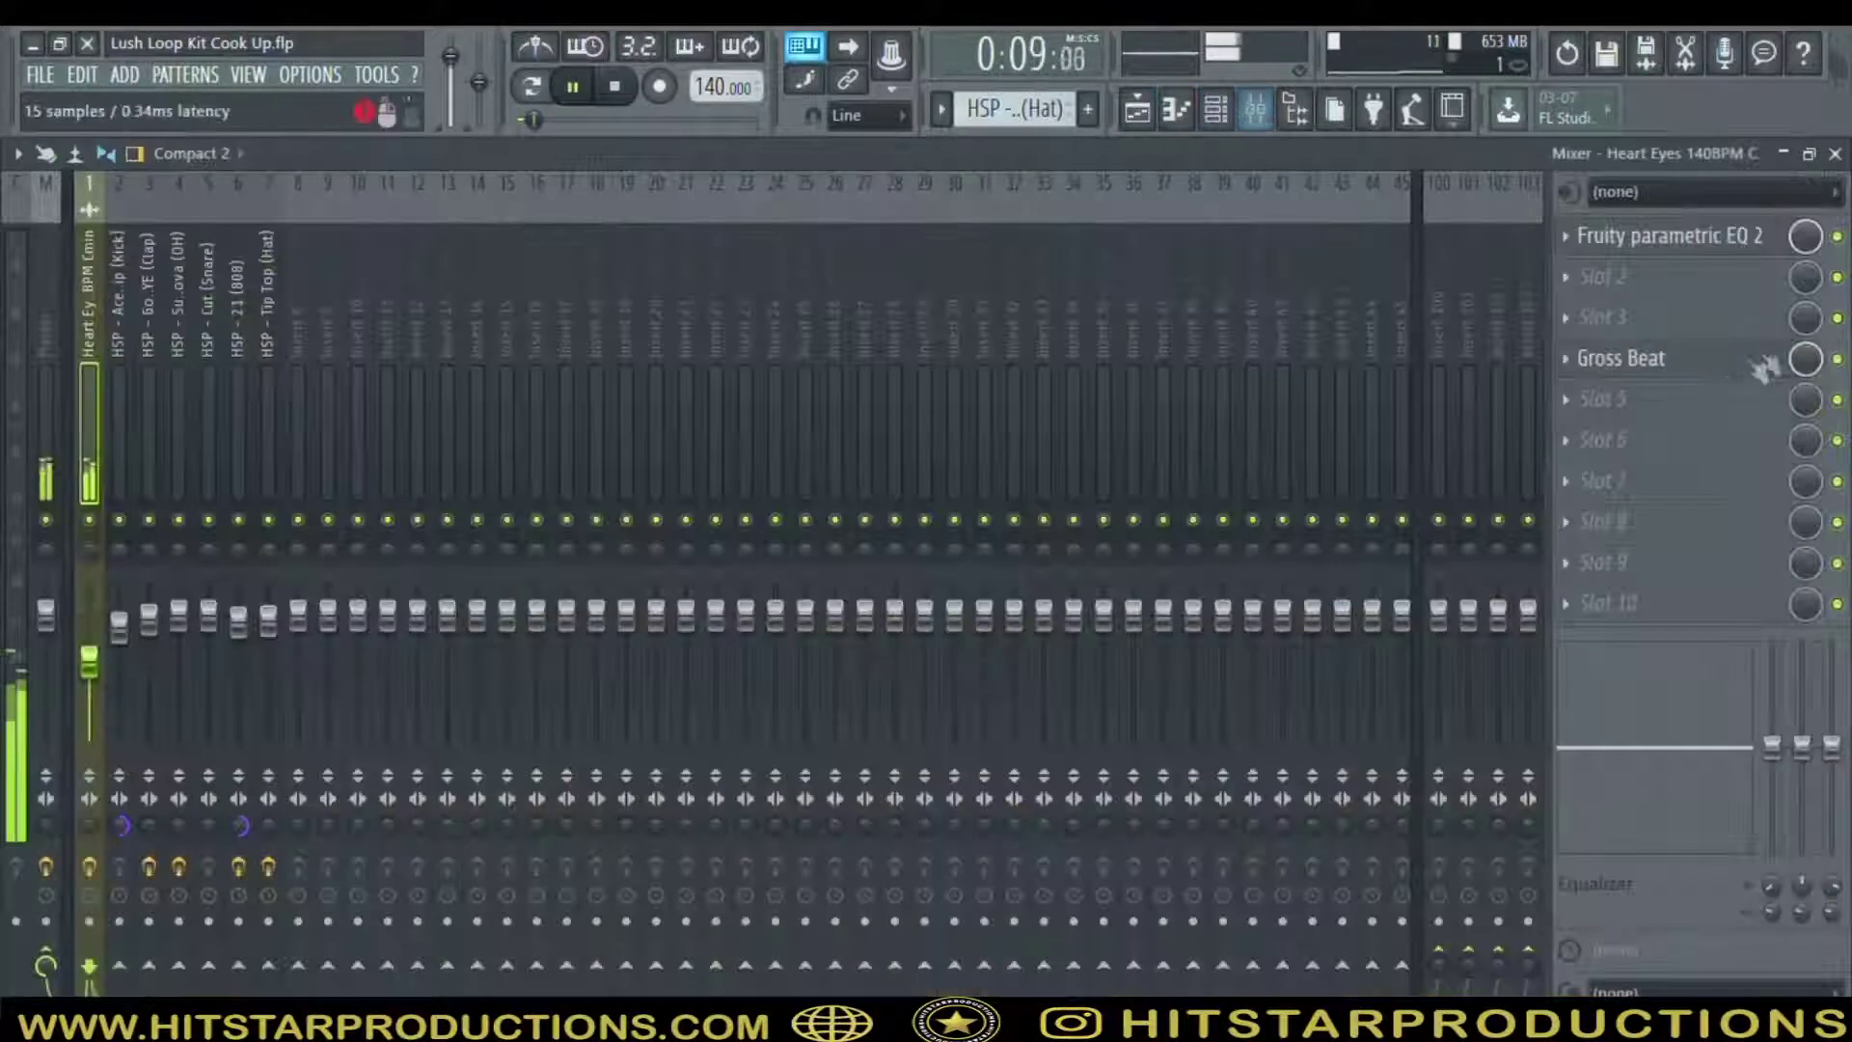
click(1702, 245)
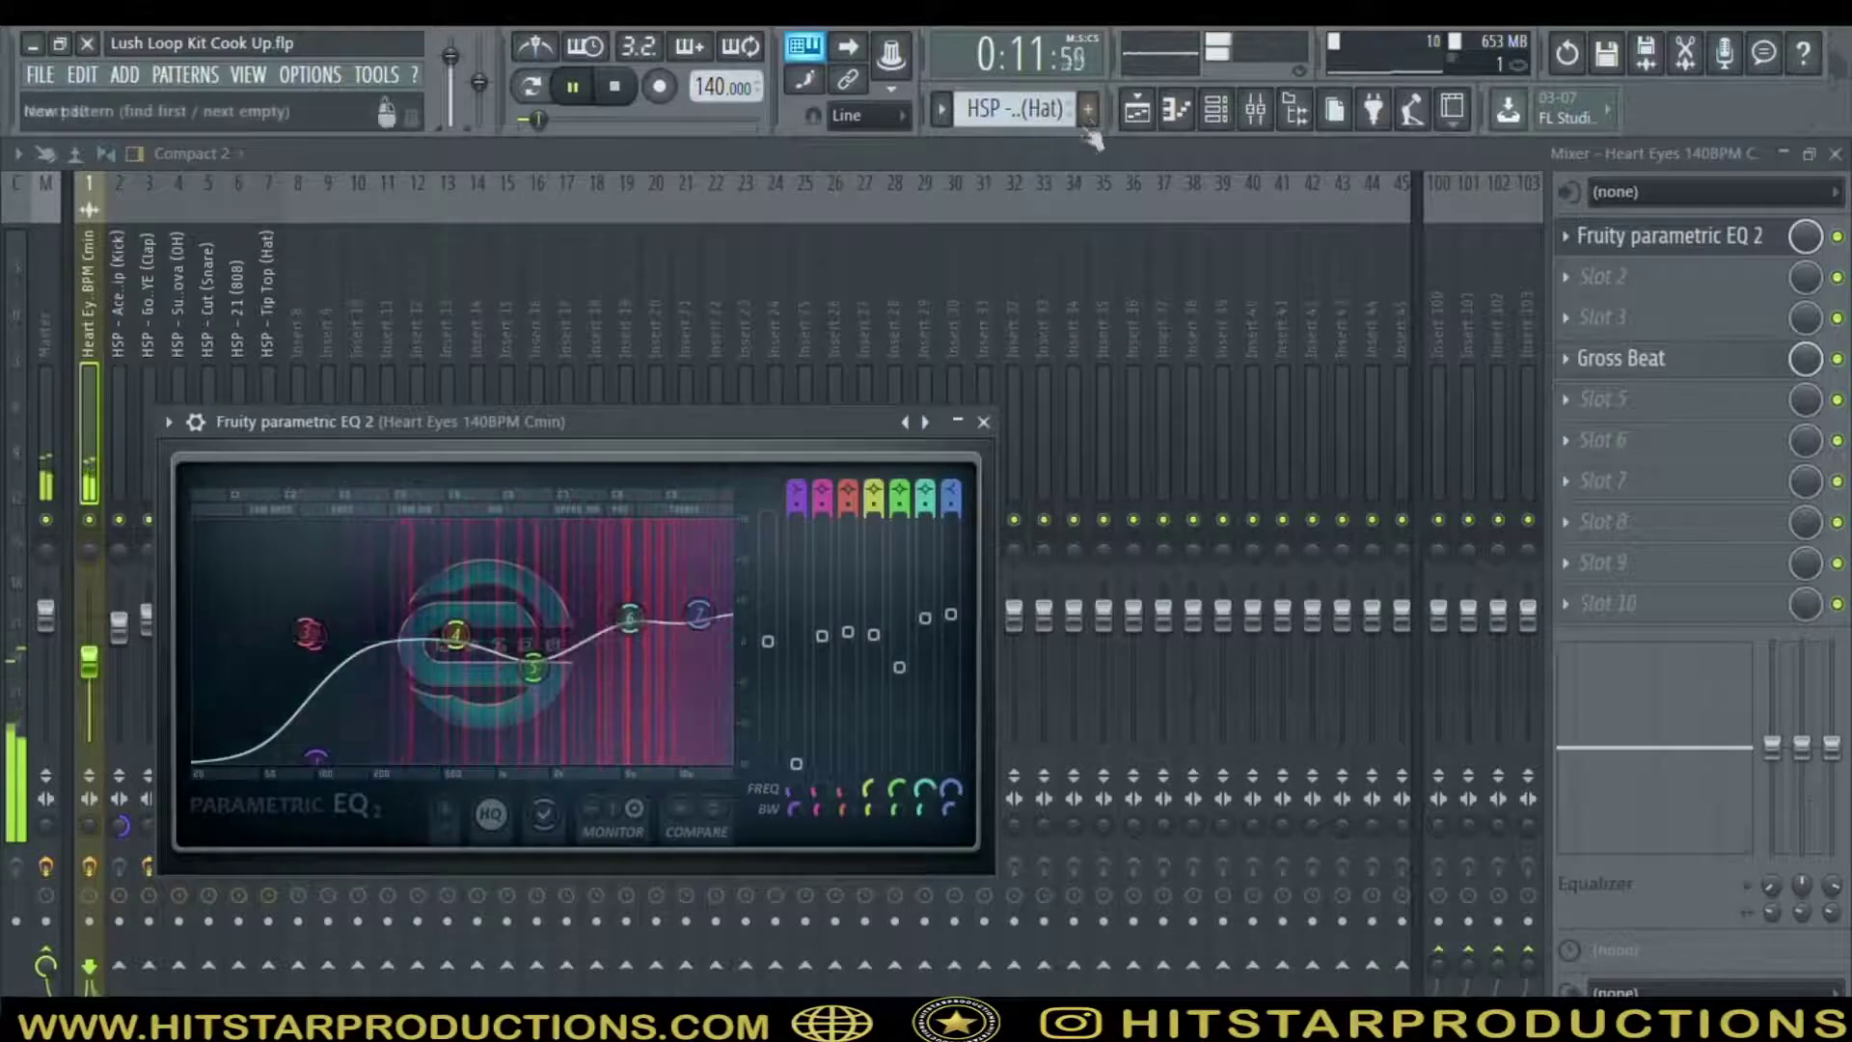
click(1138, 109)
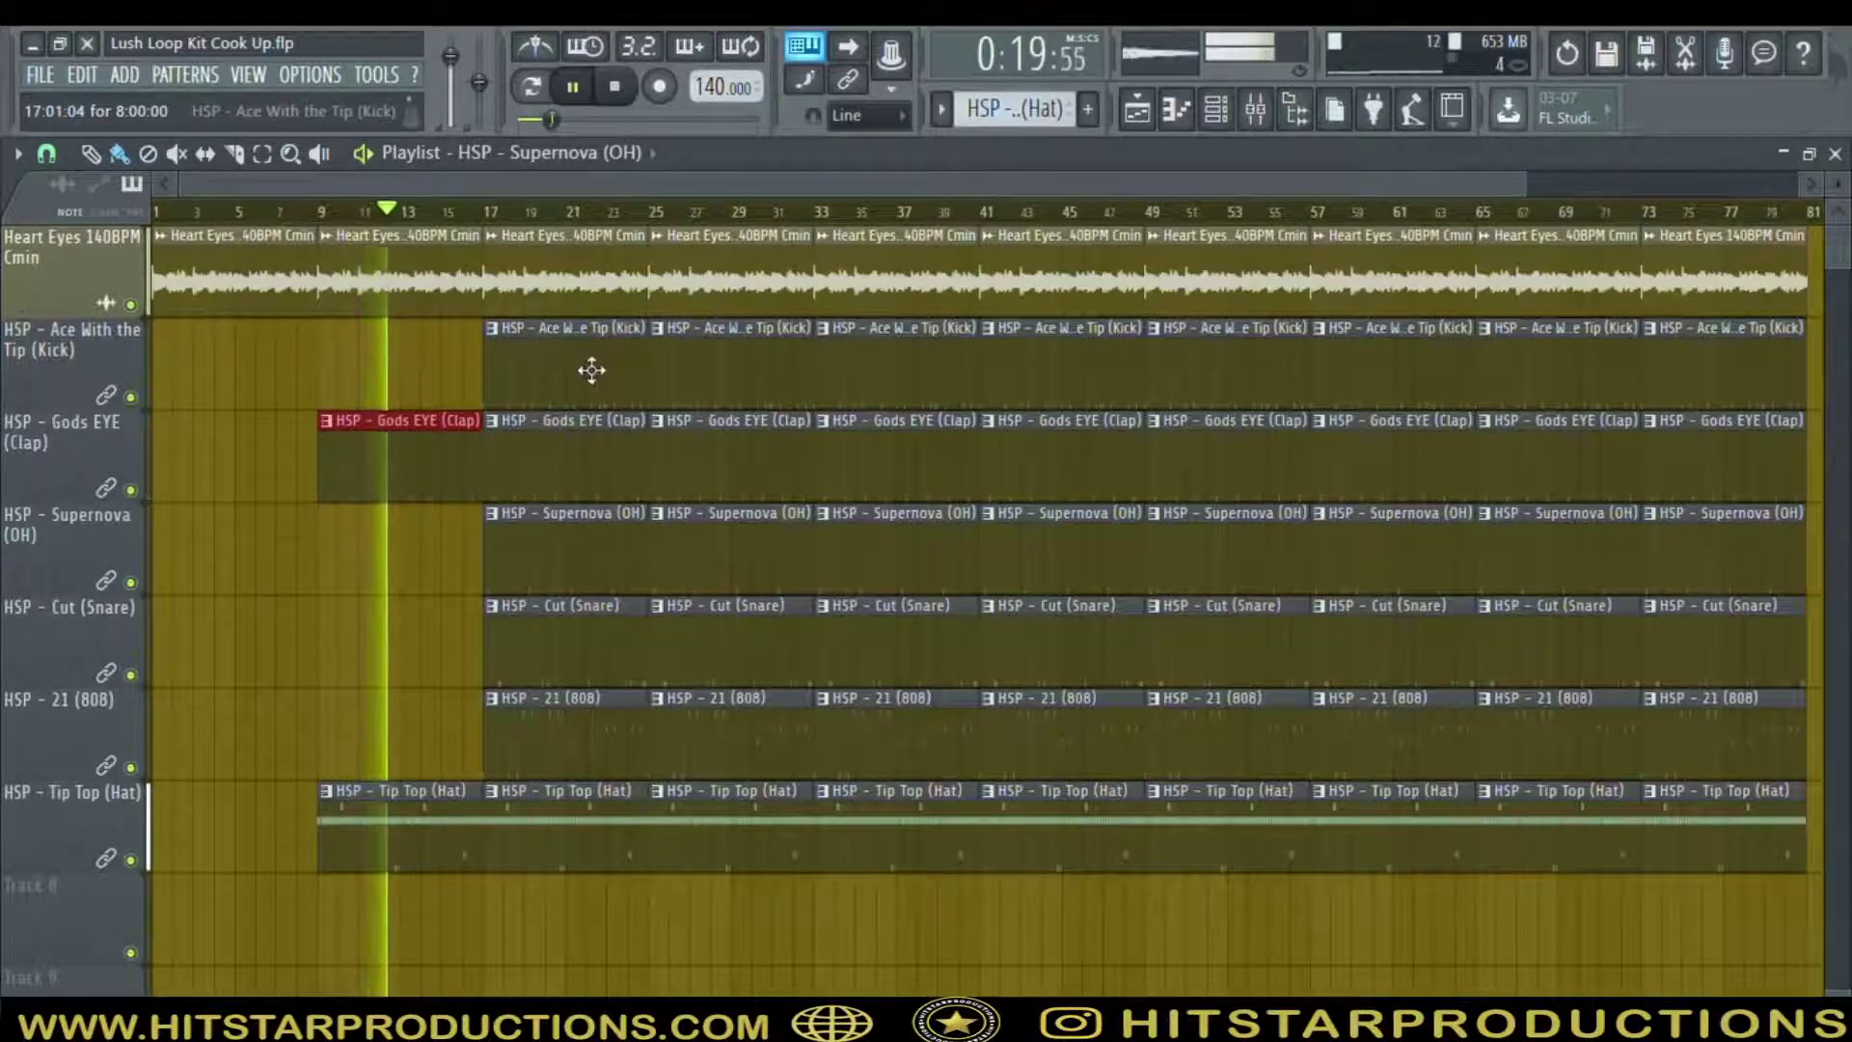
Check the mixer levels and delete the Ace With the Tip kick clip starting at bar 17 in the playlist
click(1258, 109)
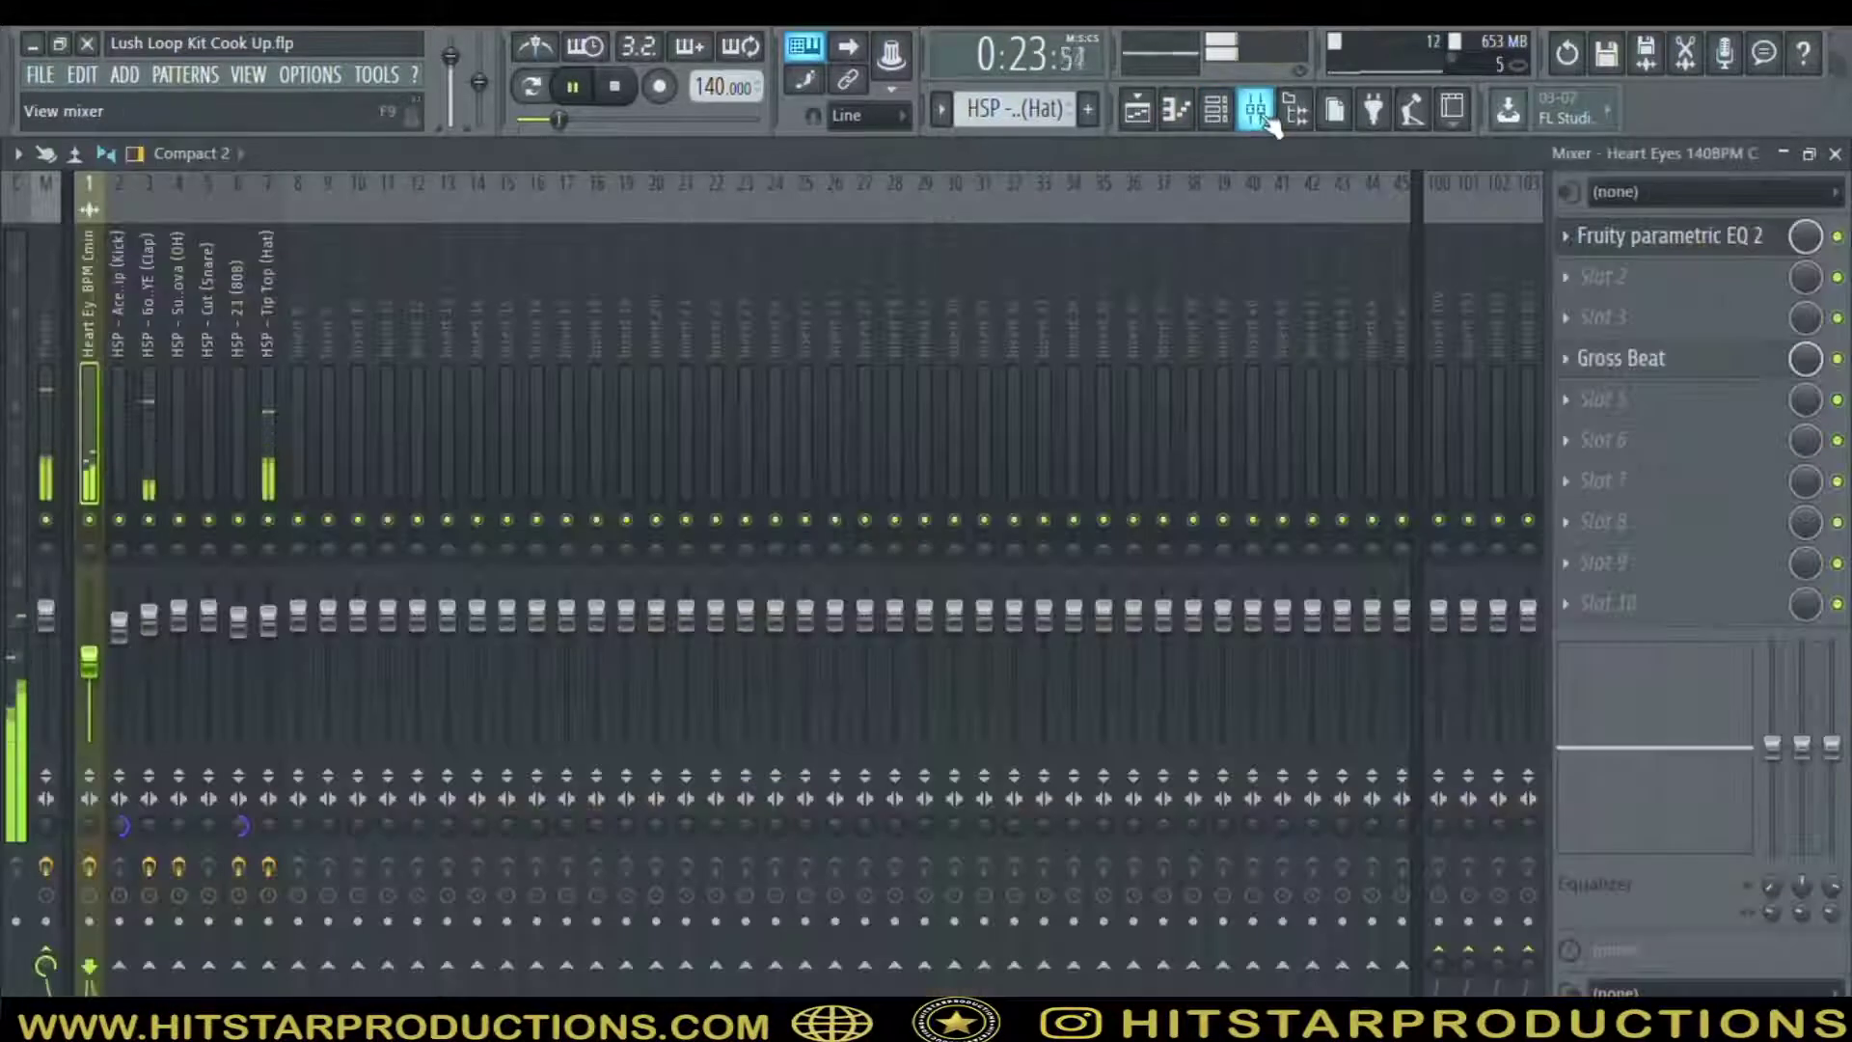
click(1257, 109)
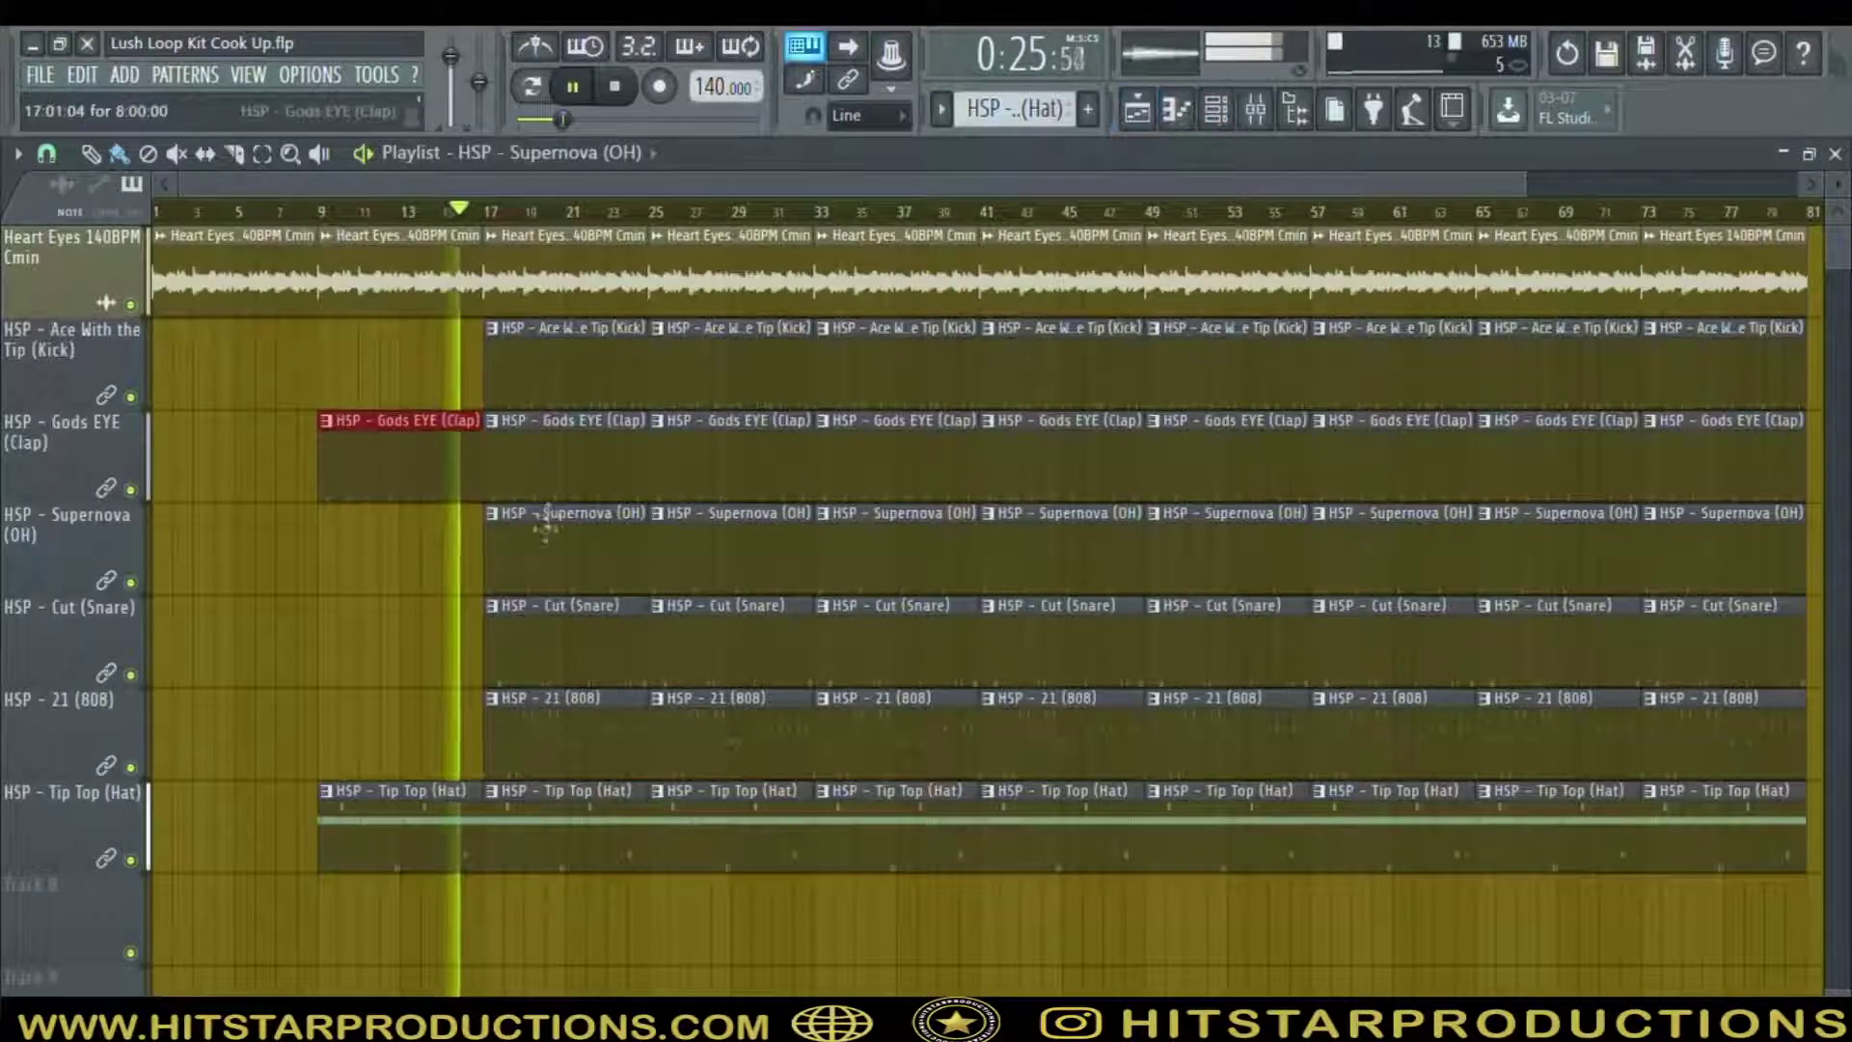
right_click(604, 372)
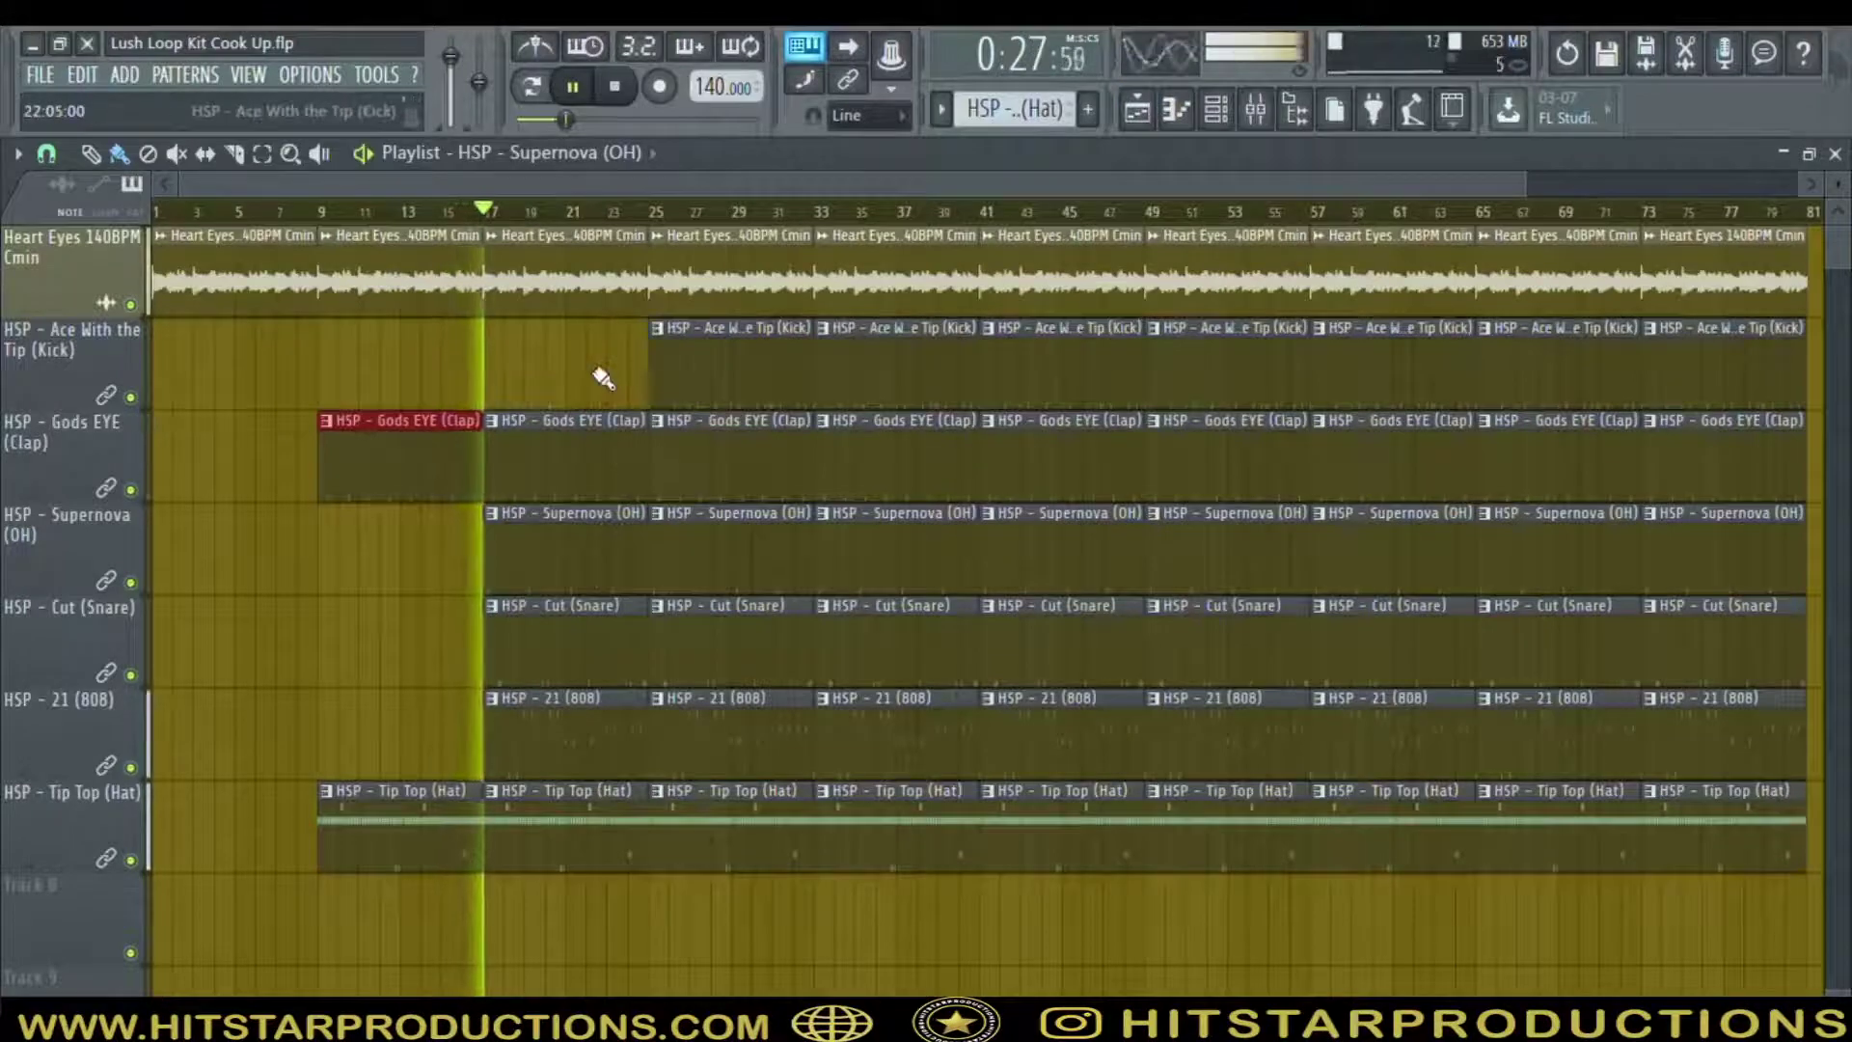
Set the 808 track's mixer level to about -0.8 dB and the Heart Eyes loop's to about -9.3 dB
click(1255, 109)
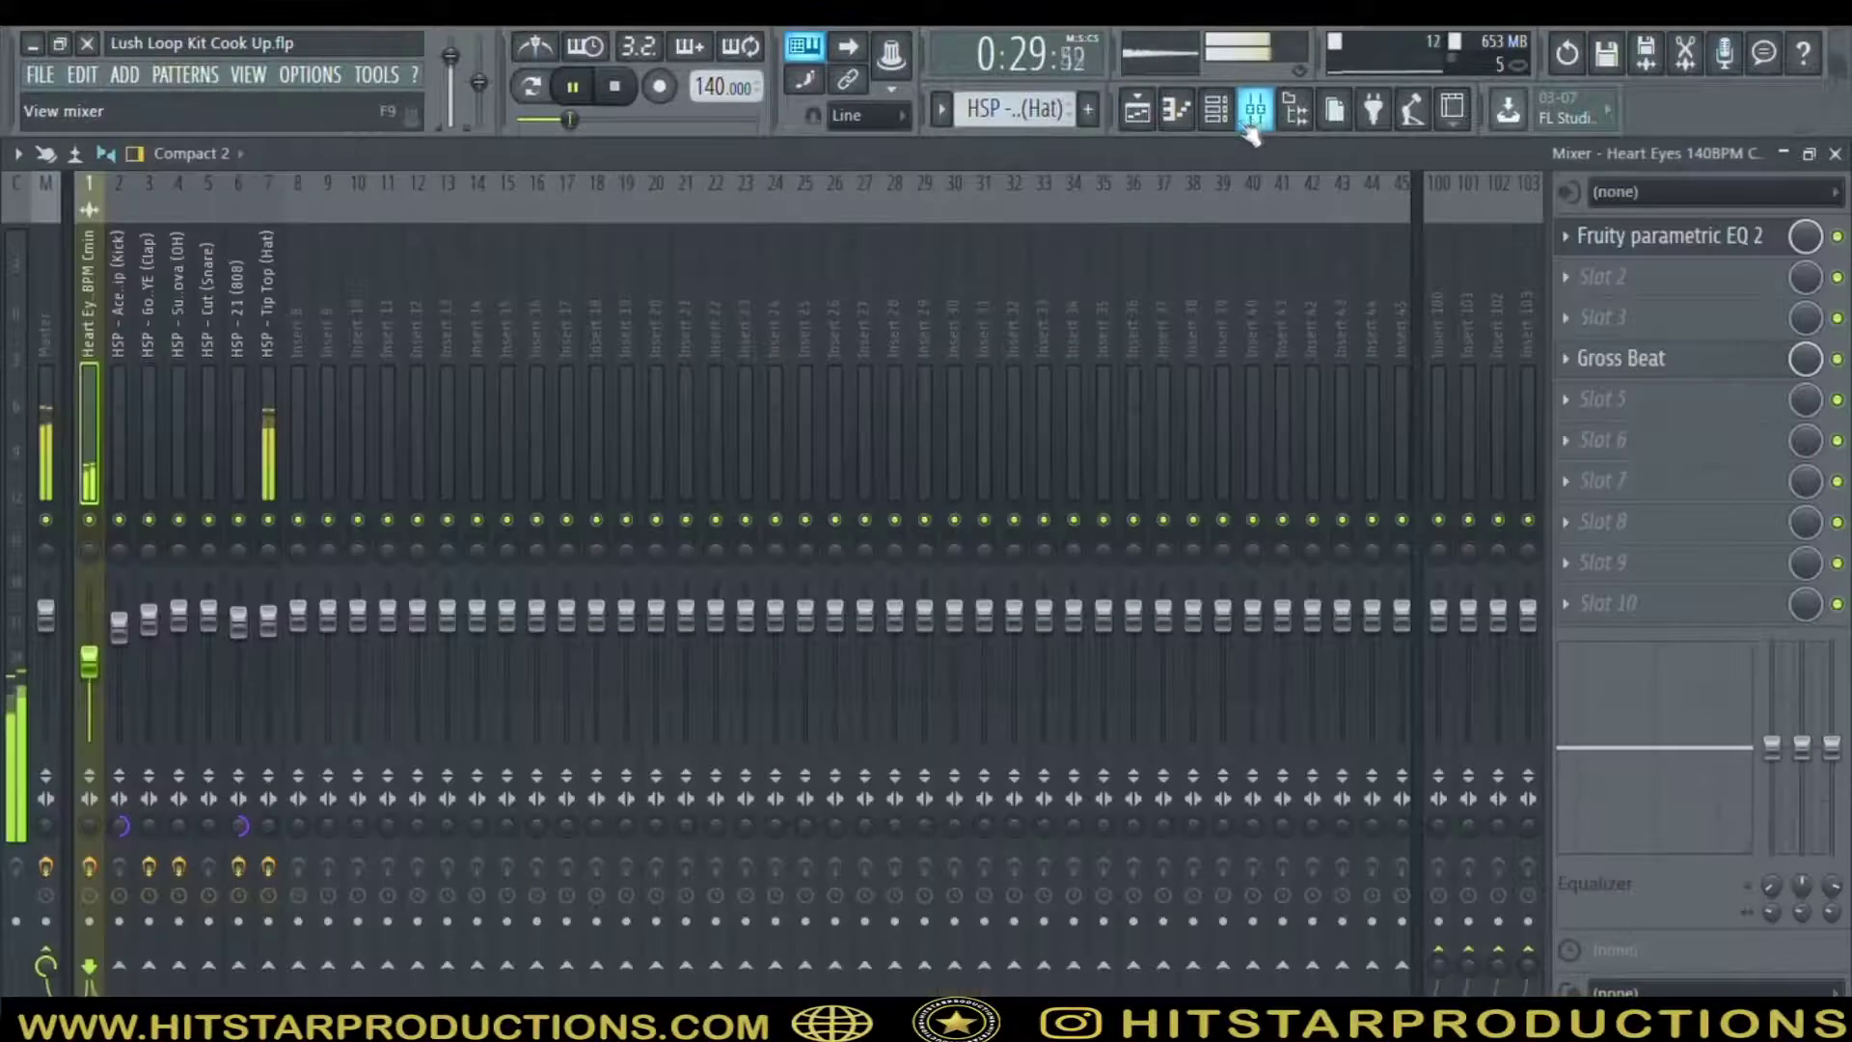
click(241, 616)
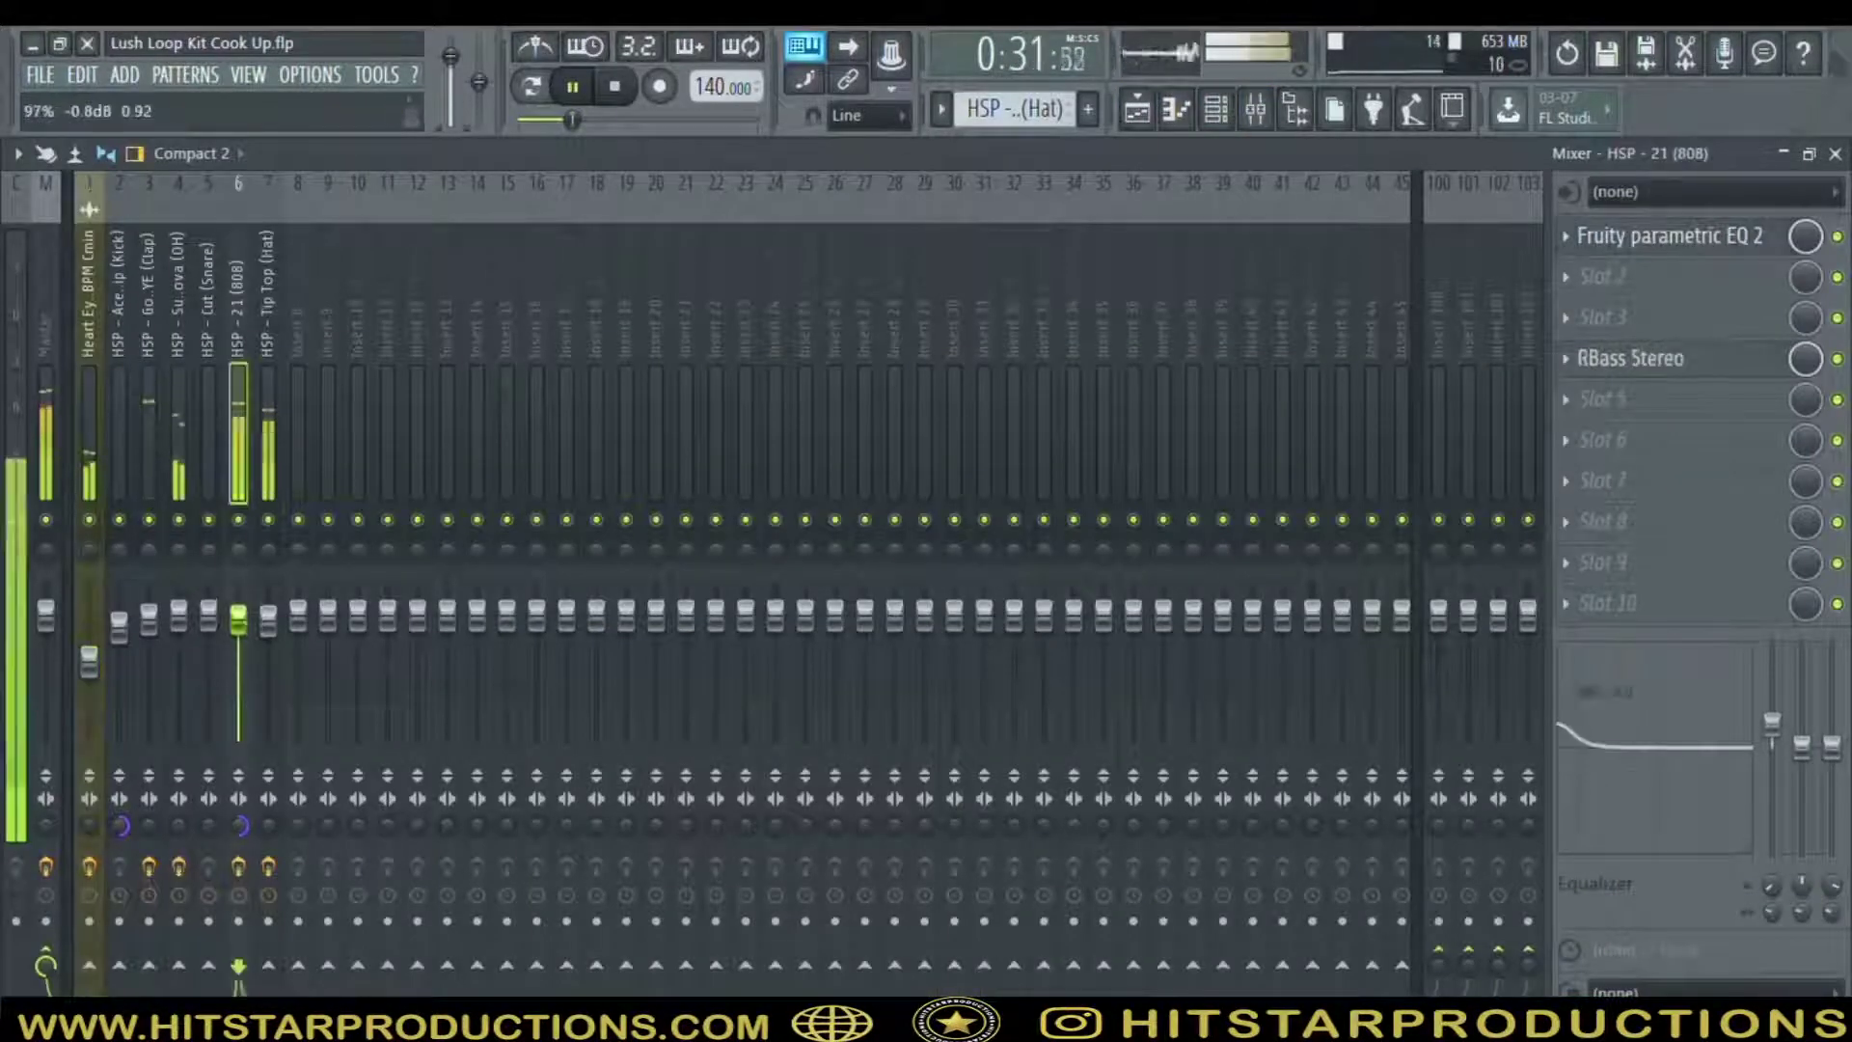
drag(88, 657, 88, 666)
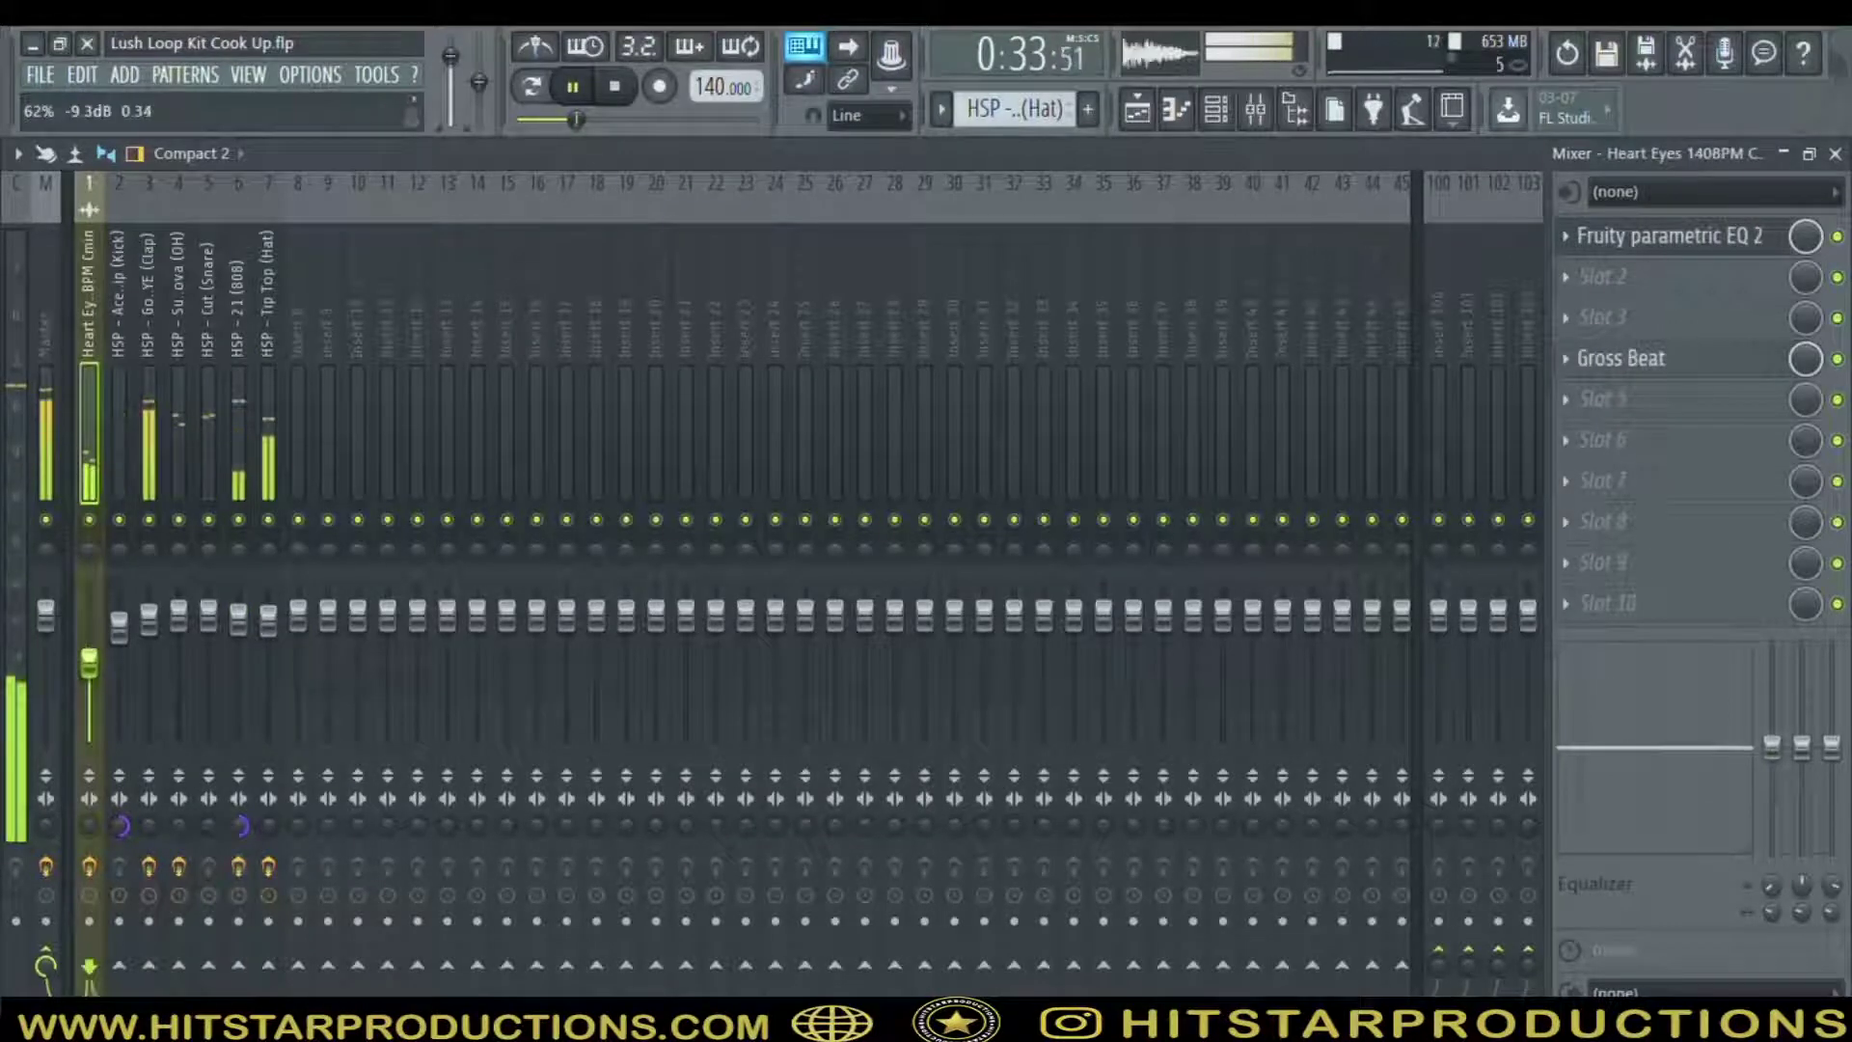
click(1174, 109)
click(1136, 109)
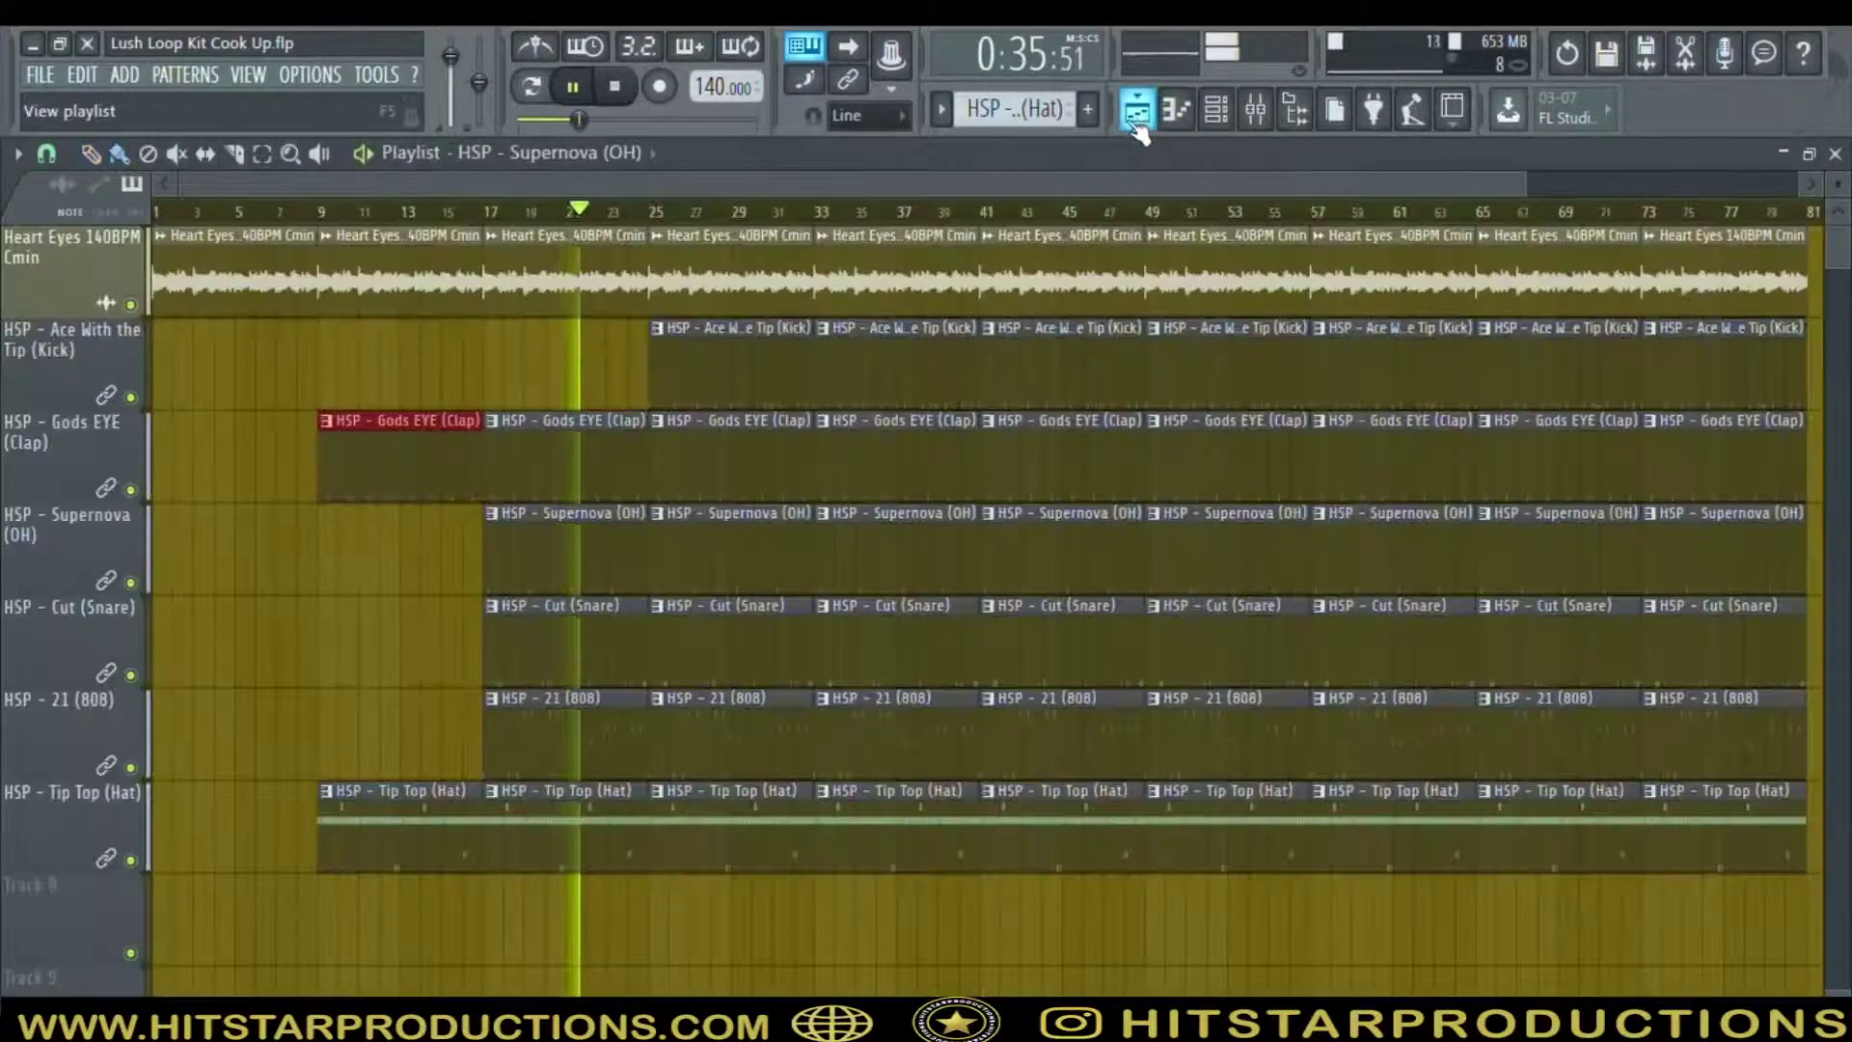
Delete the Supernova open hat clip starting at bar 17 in the playlist and stop playback
drag(648, 845, 648, 846)
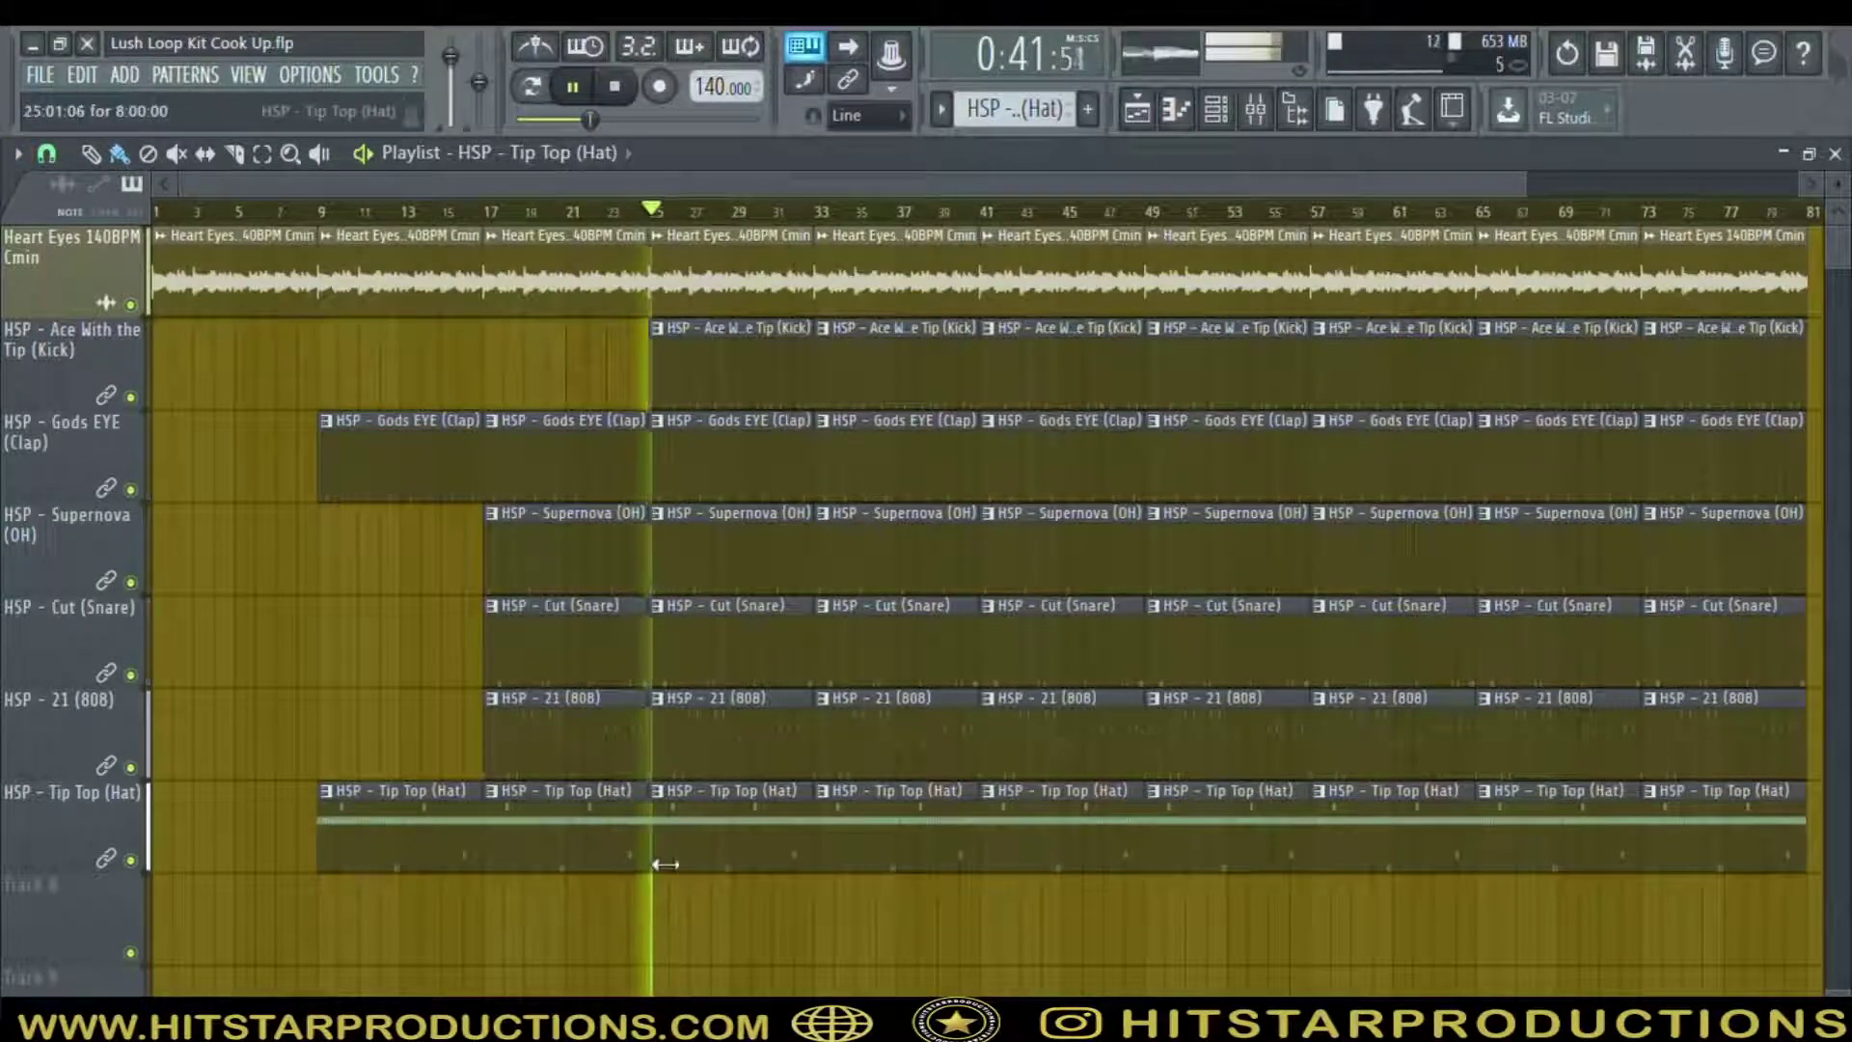
right_click(579, 565)
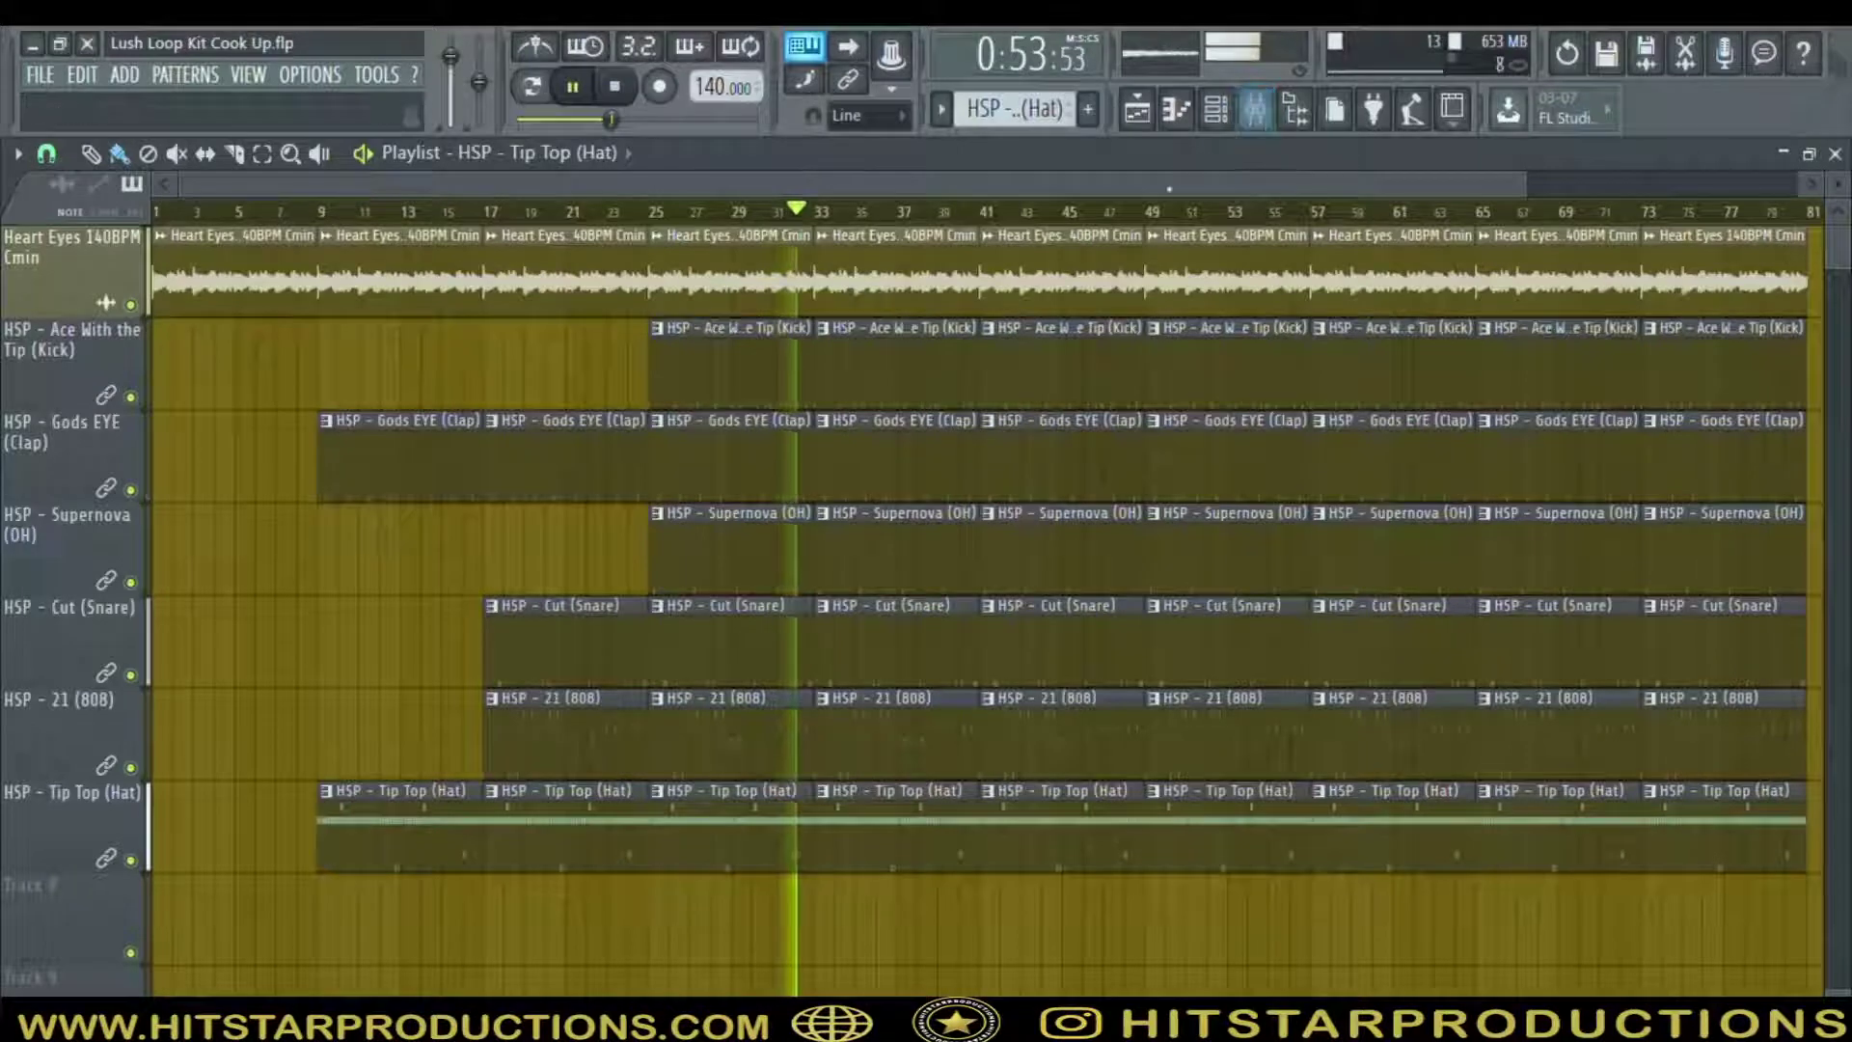
key(space)
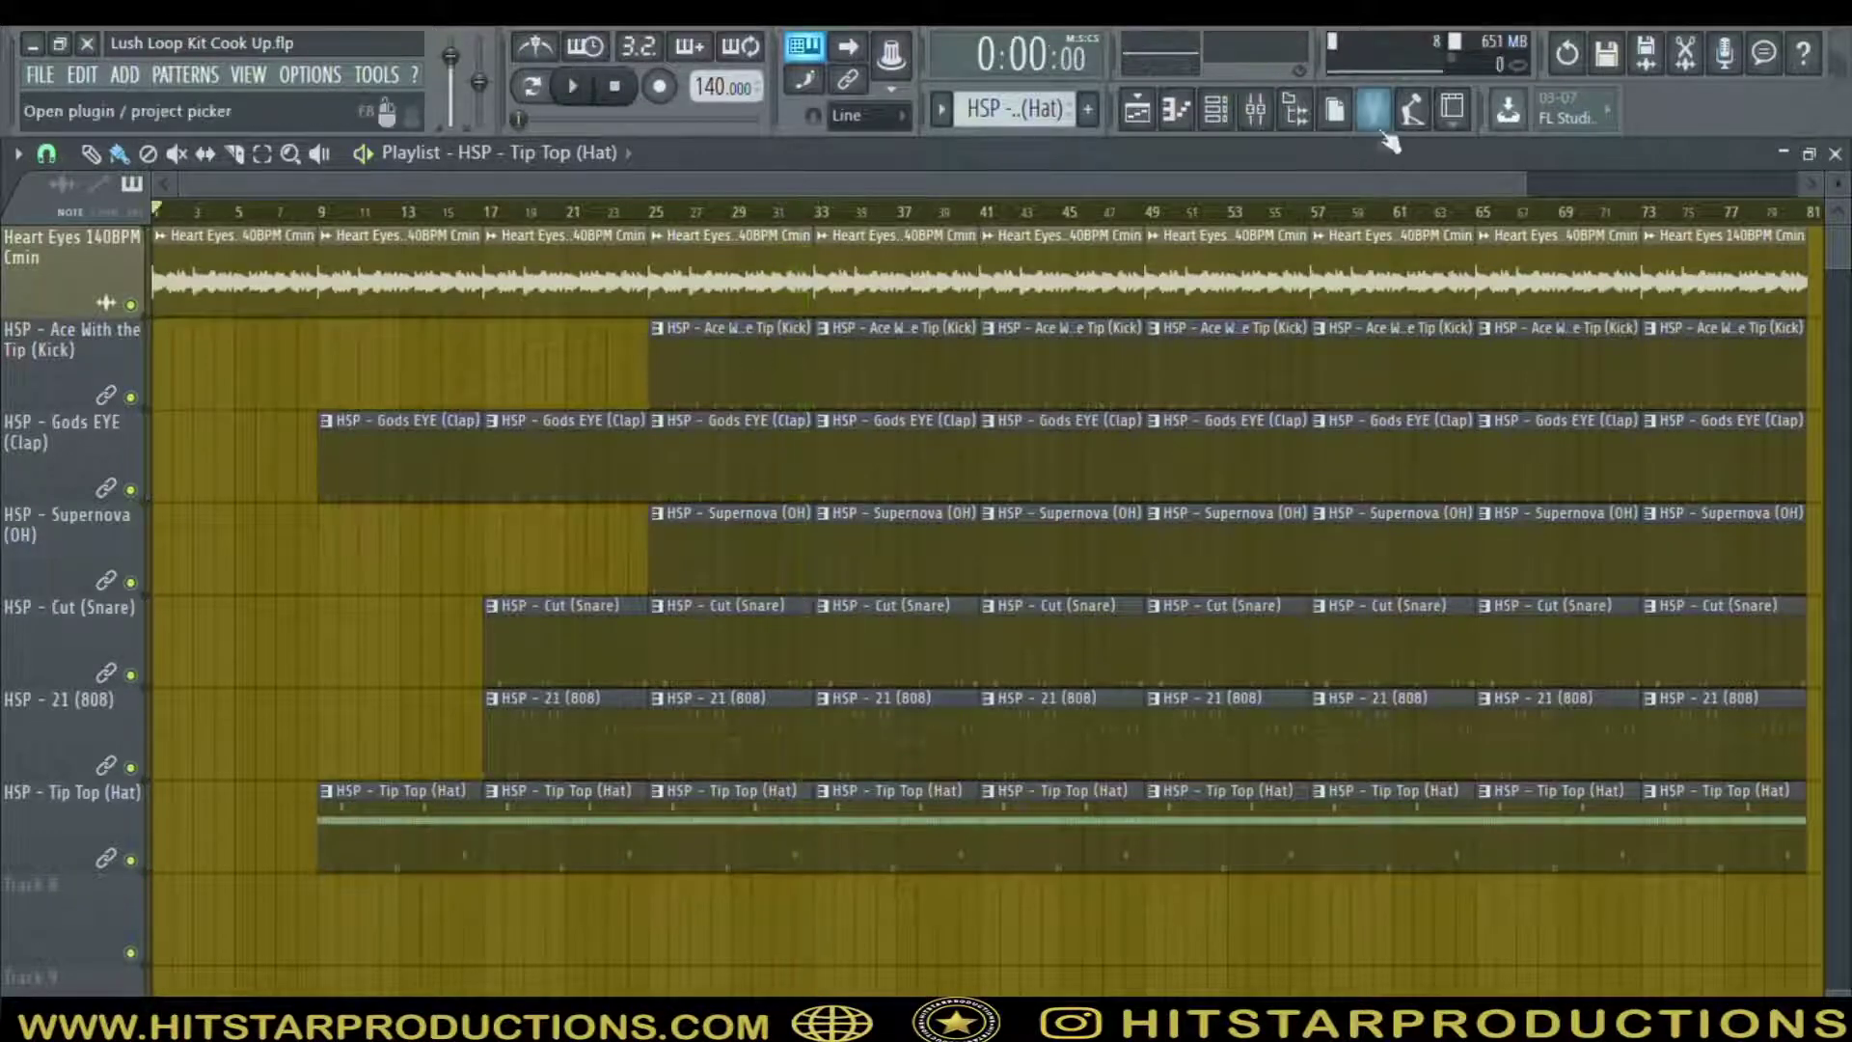
Review the Gross Beat and Fruity Parametric EQ 2 settings on the Heart Eyes loop's mixer track
click(1255, 108)
click(1673, 376)
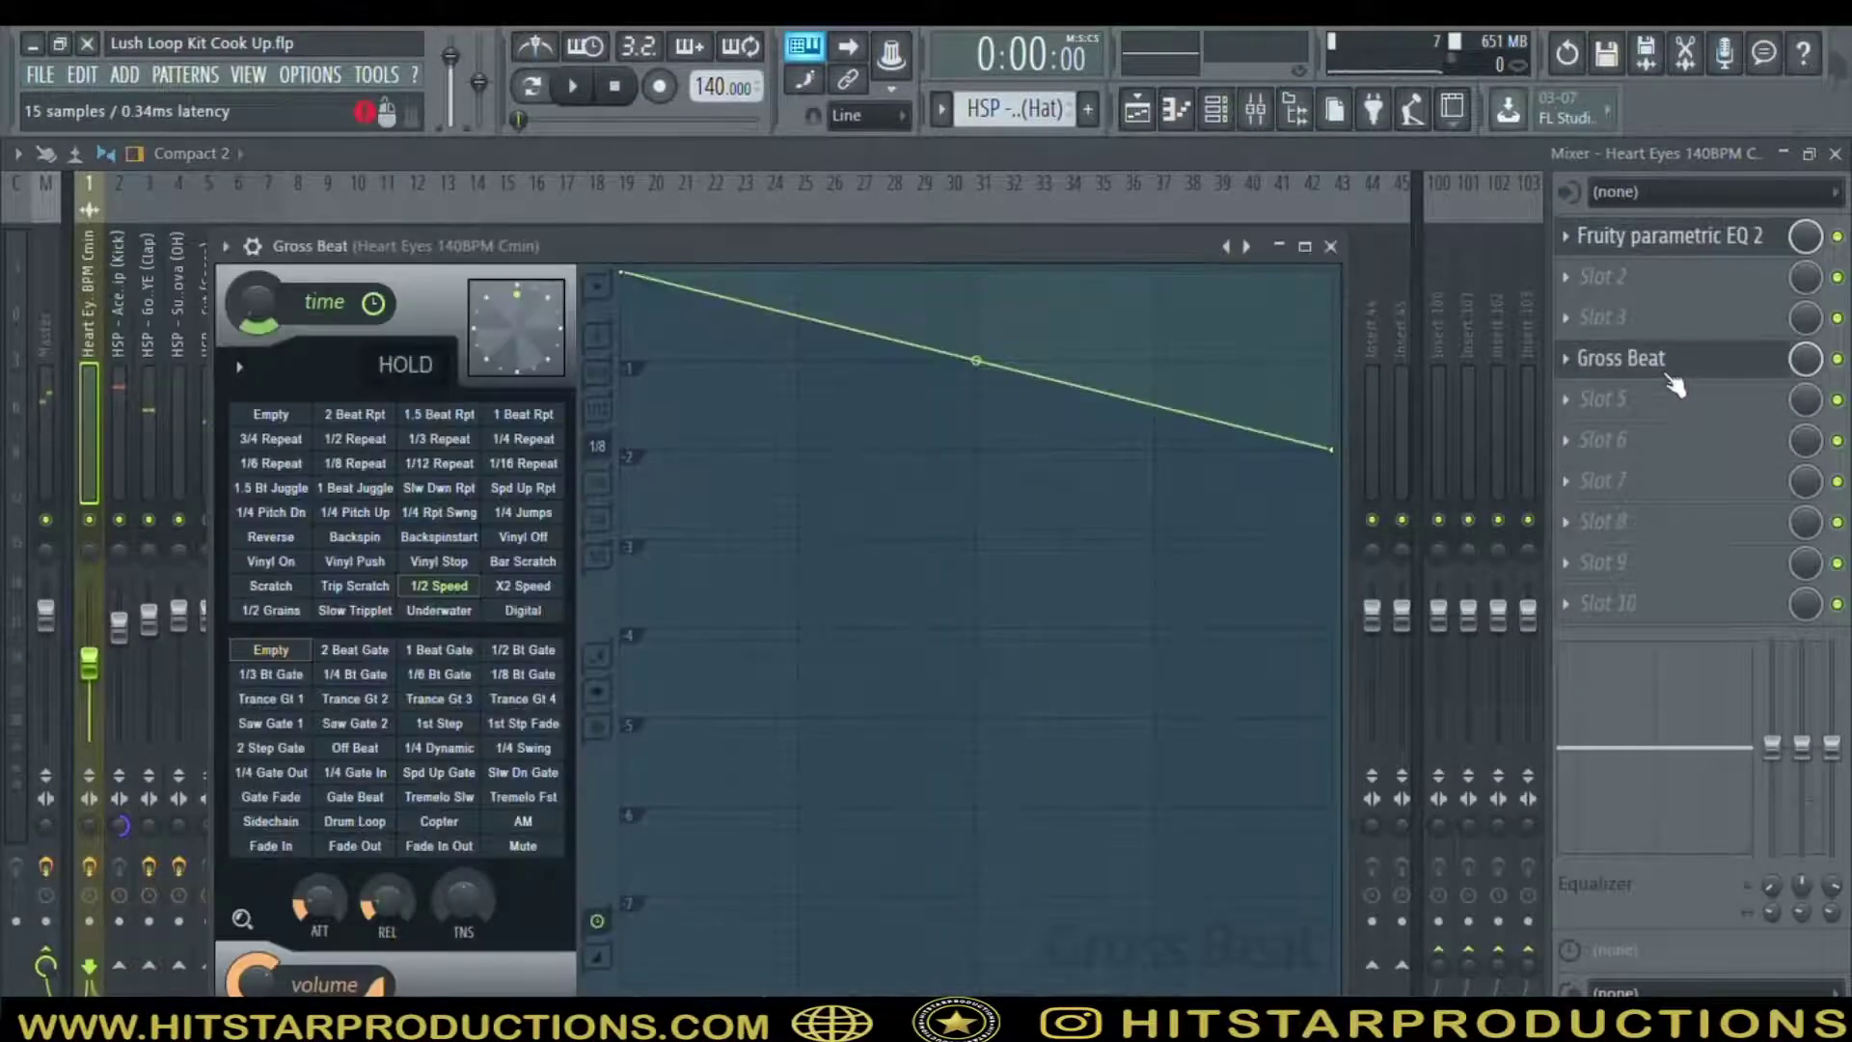
click(1347, 251)
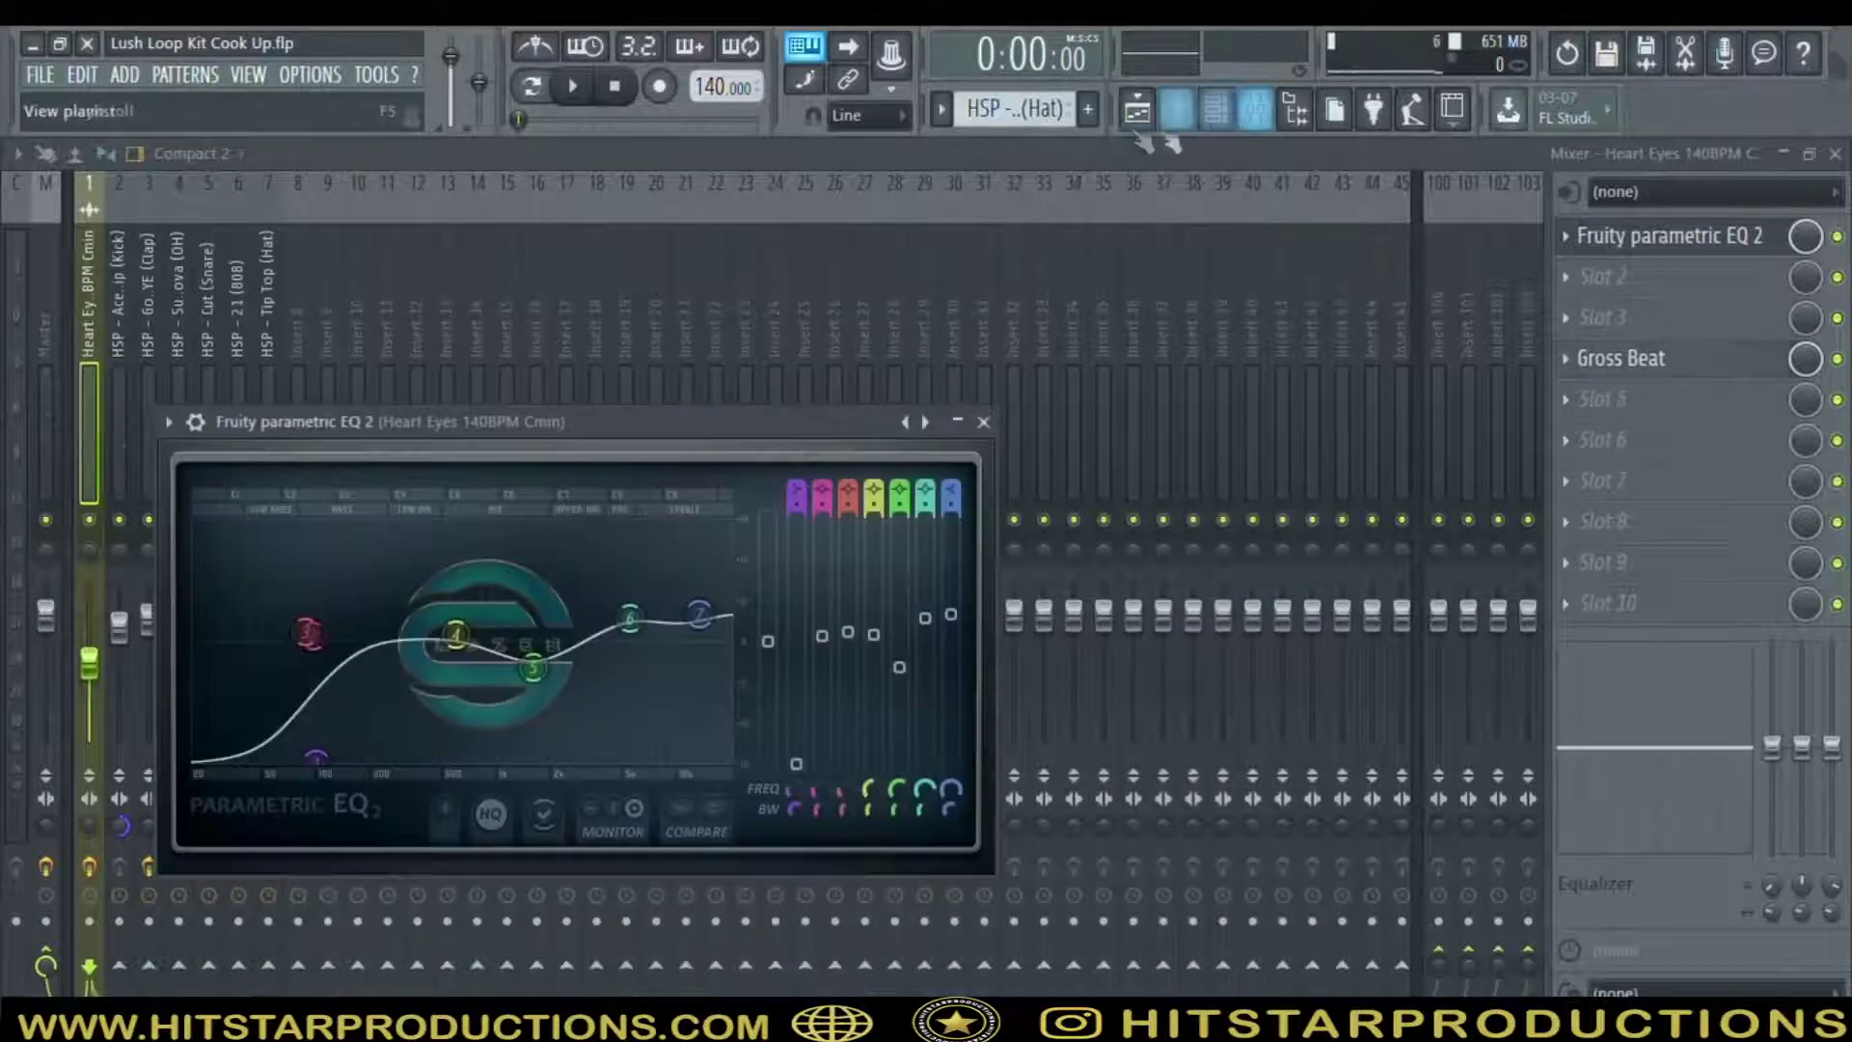
click(1136, 109)
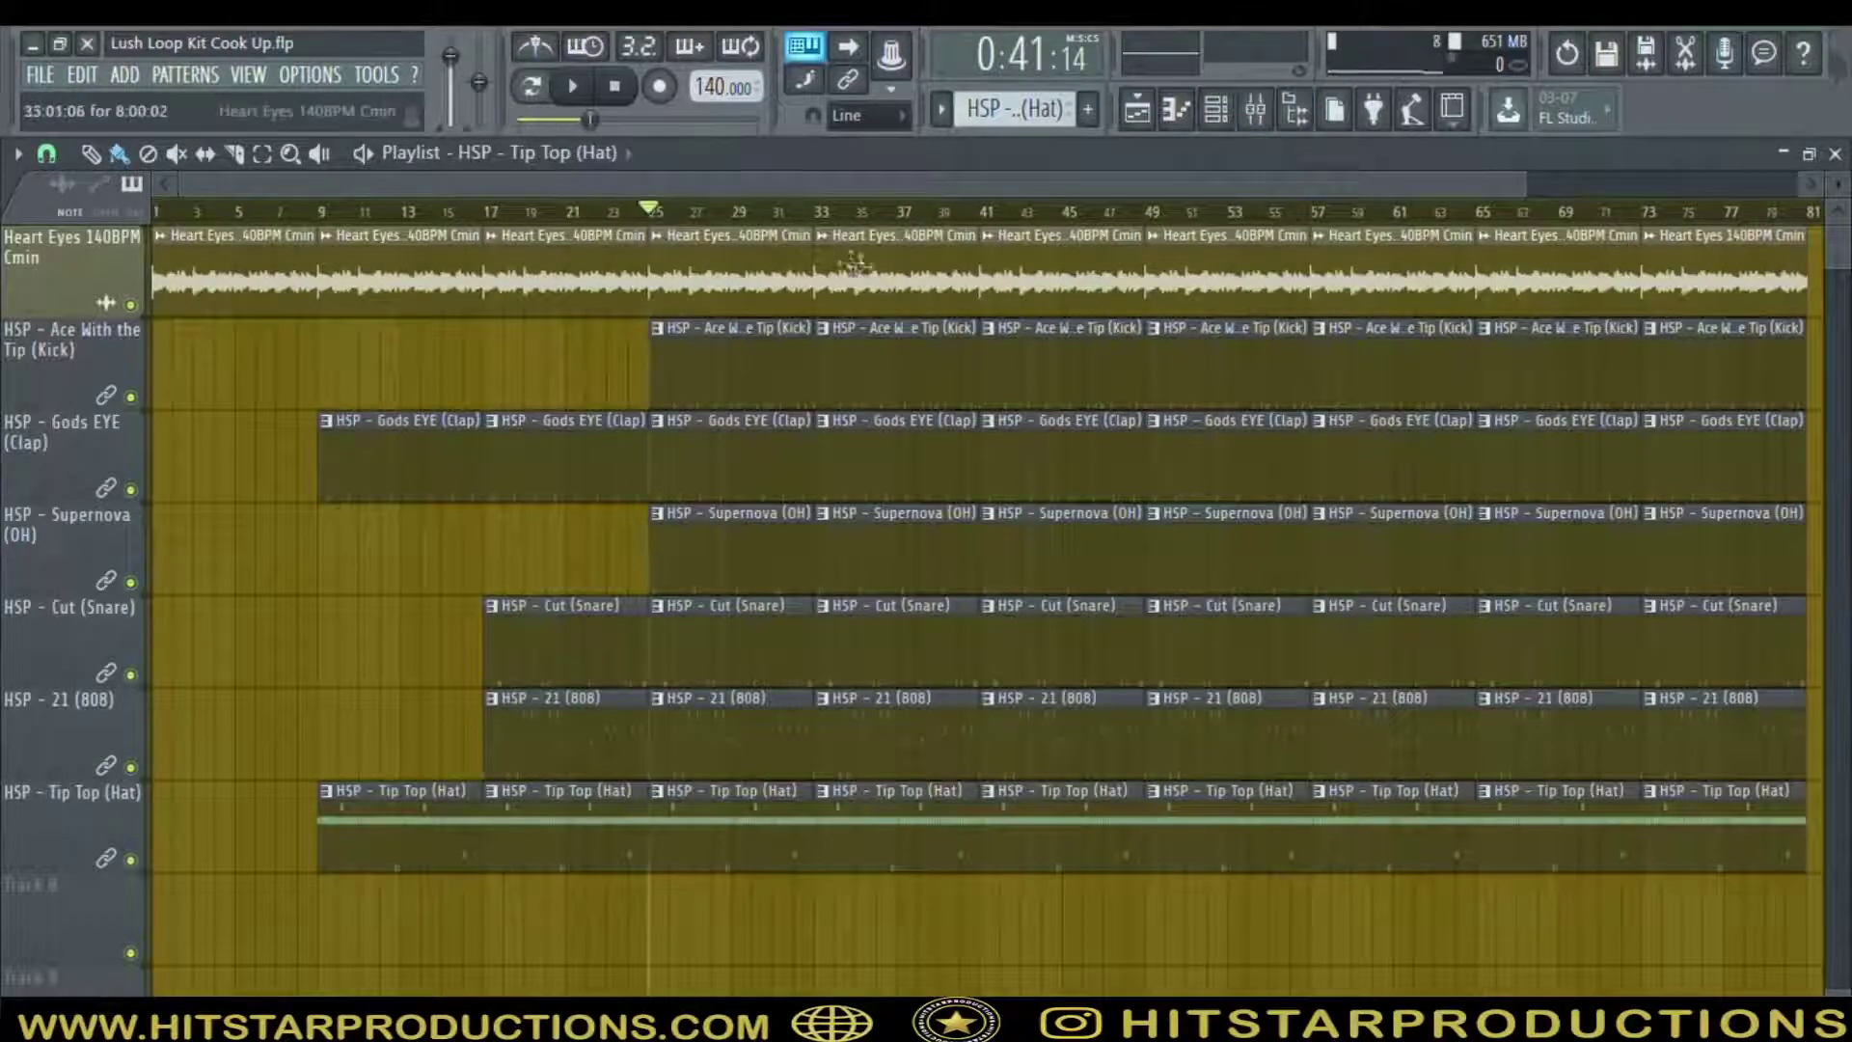
Audition Gross Beat on the Heart Eyes loop from bar 25 and create an automation clip for its time mix
click(1265, 102)
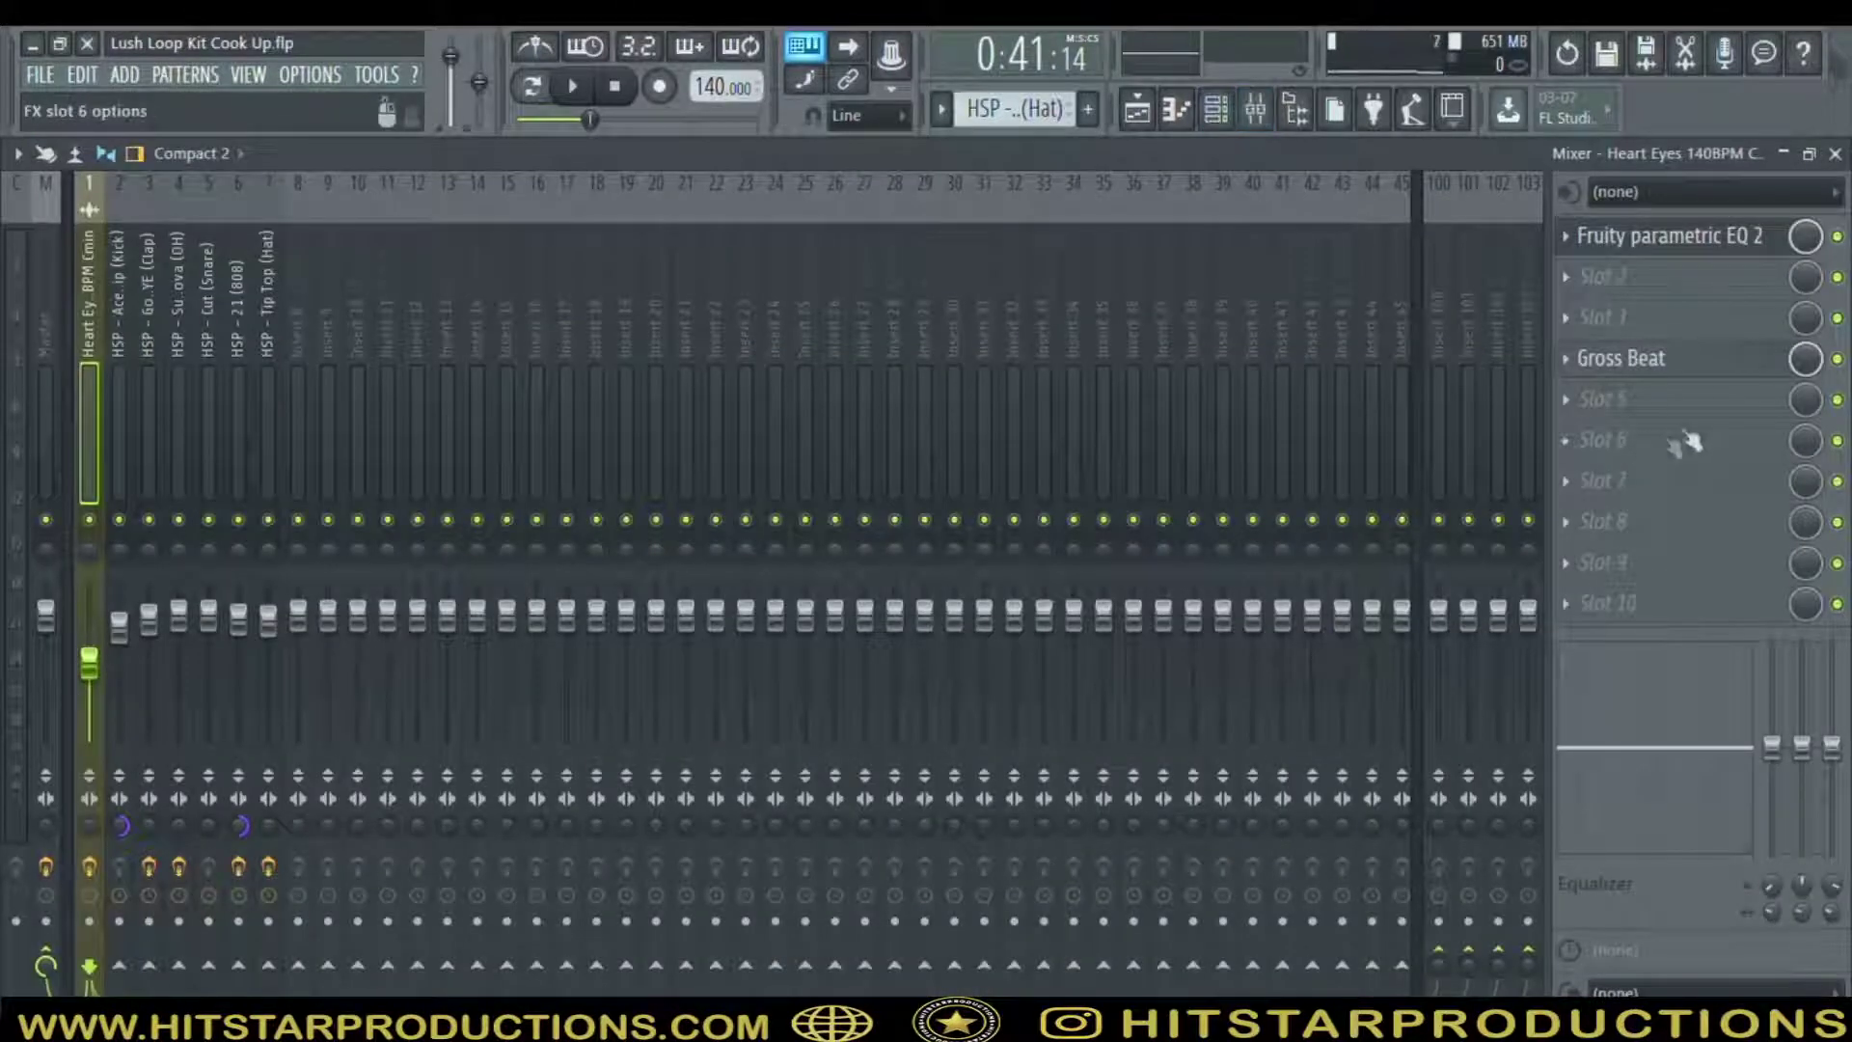
click(1691, 364)
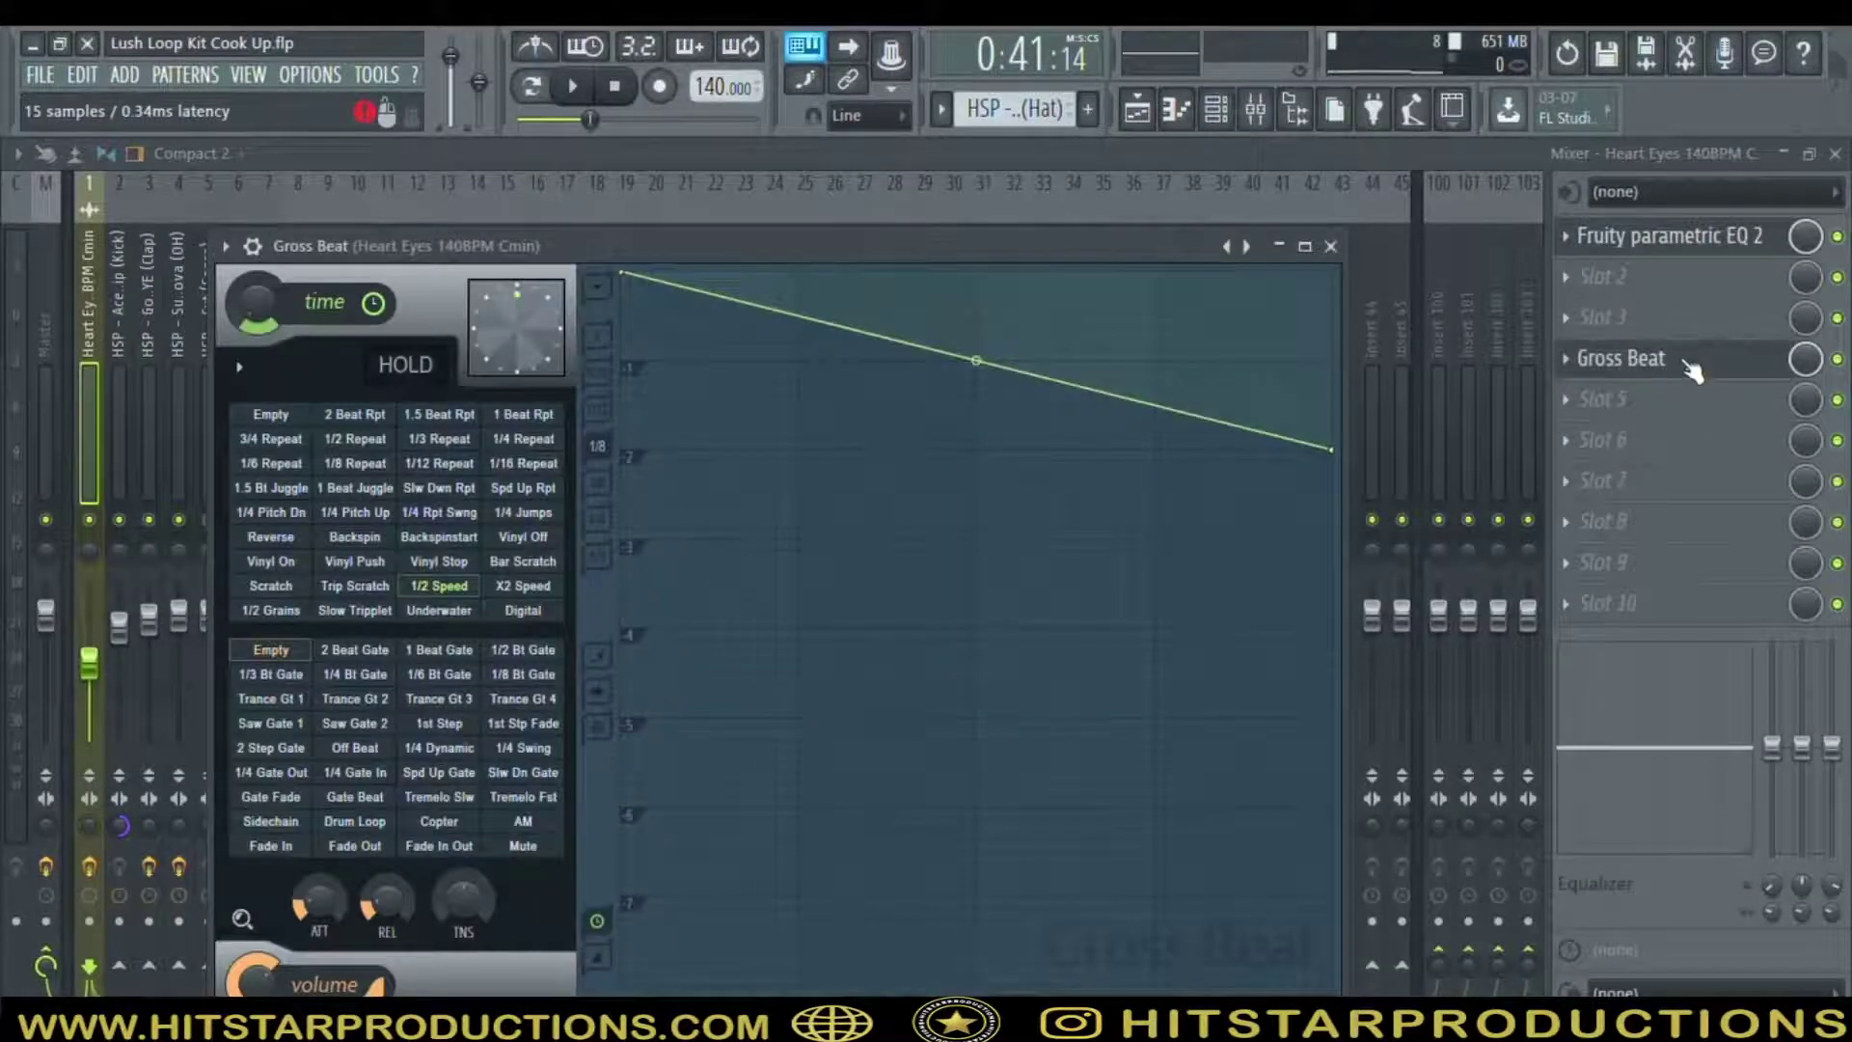
click(573, 89)
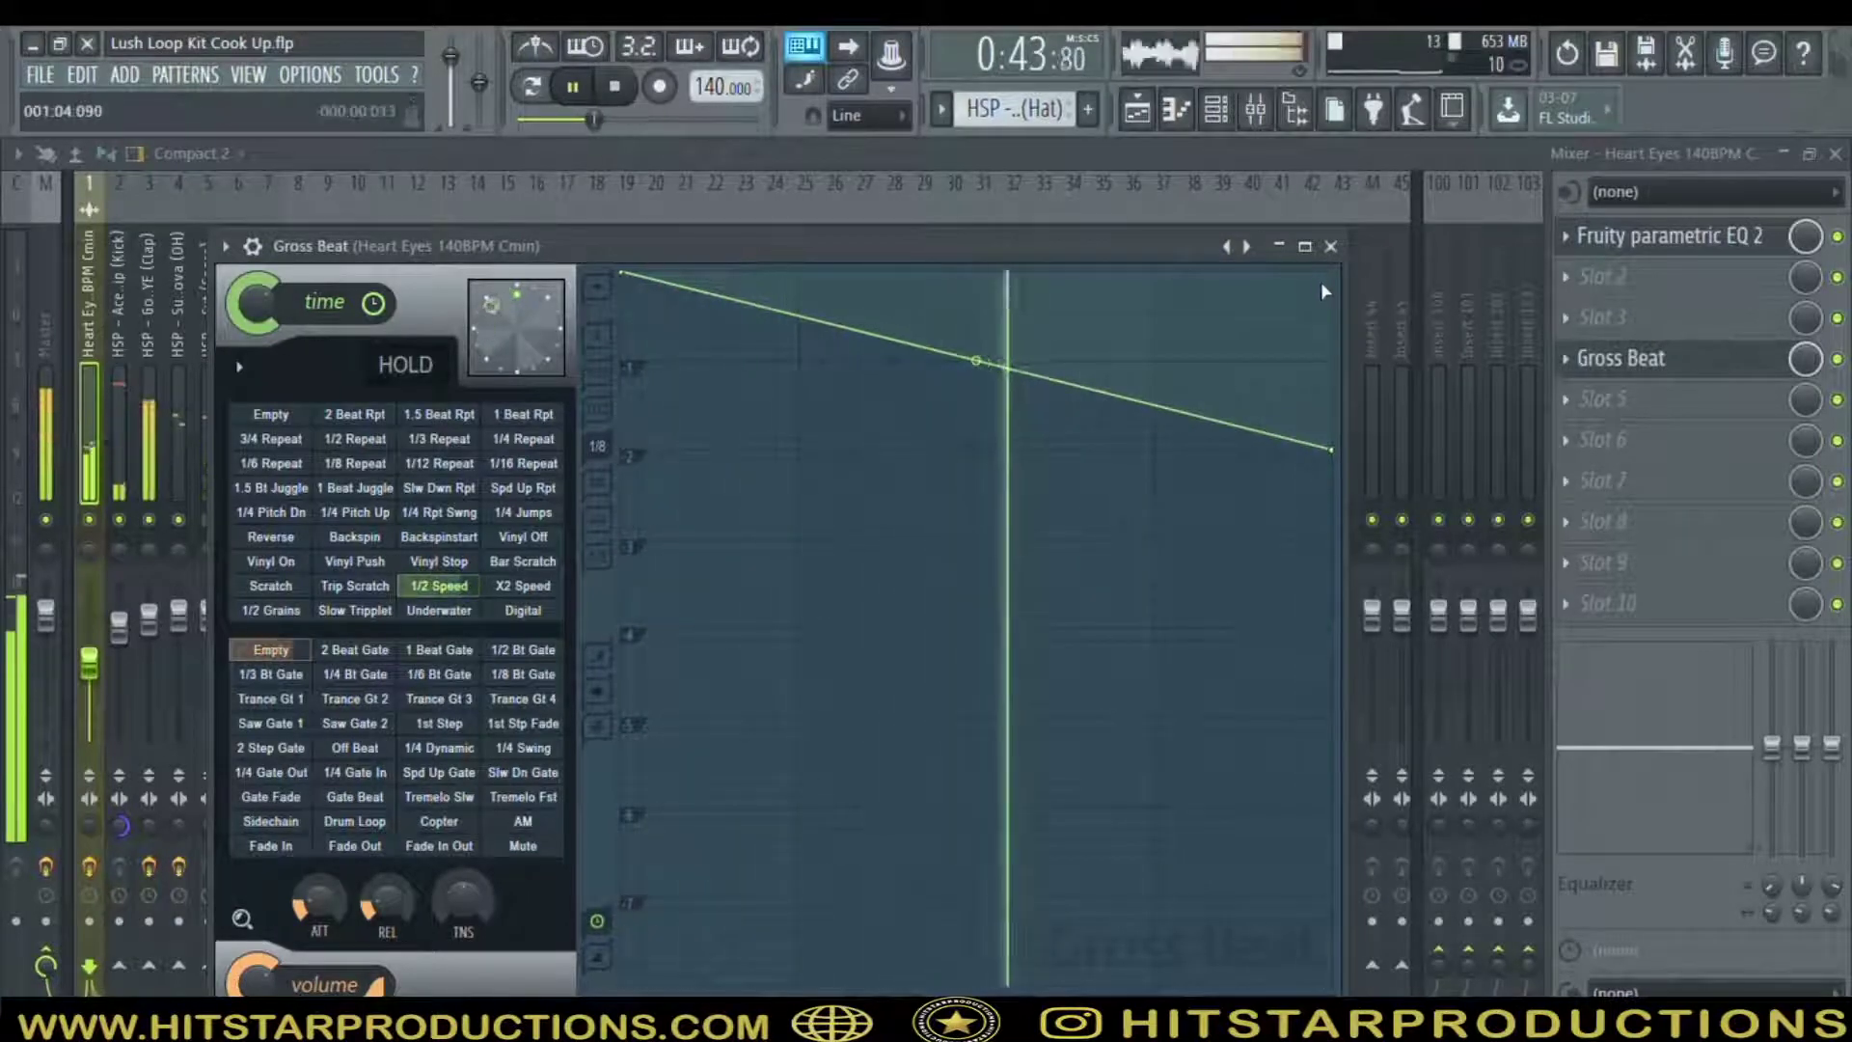
key(space)
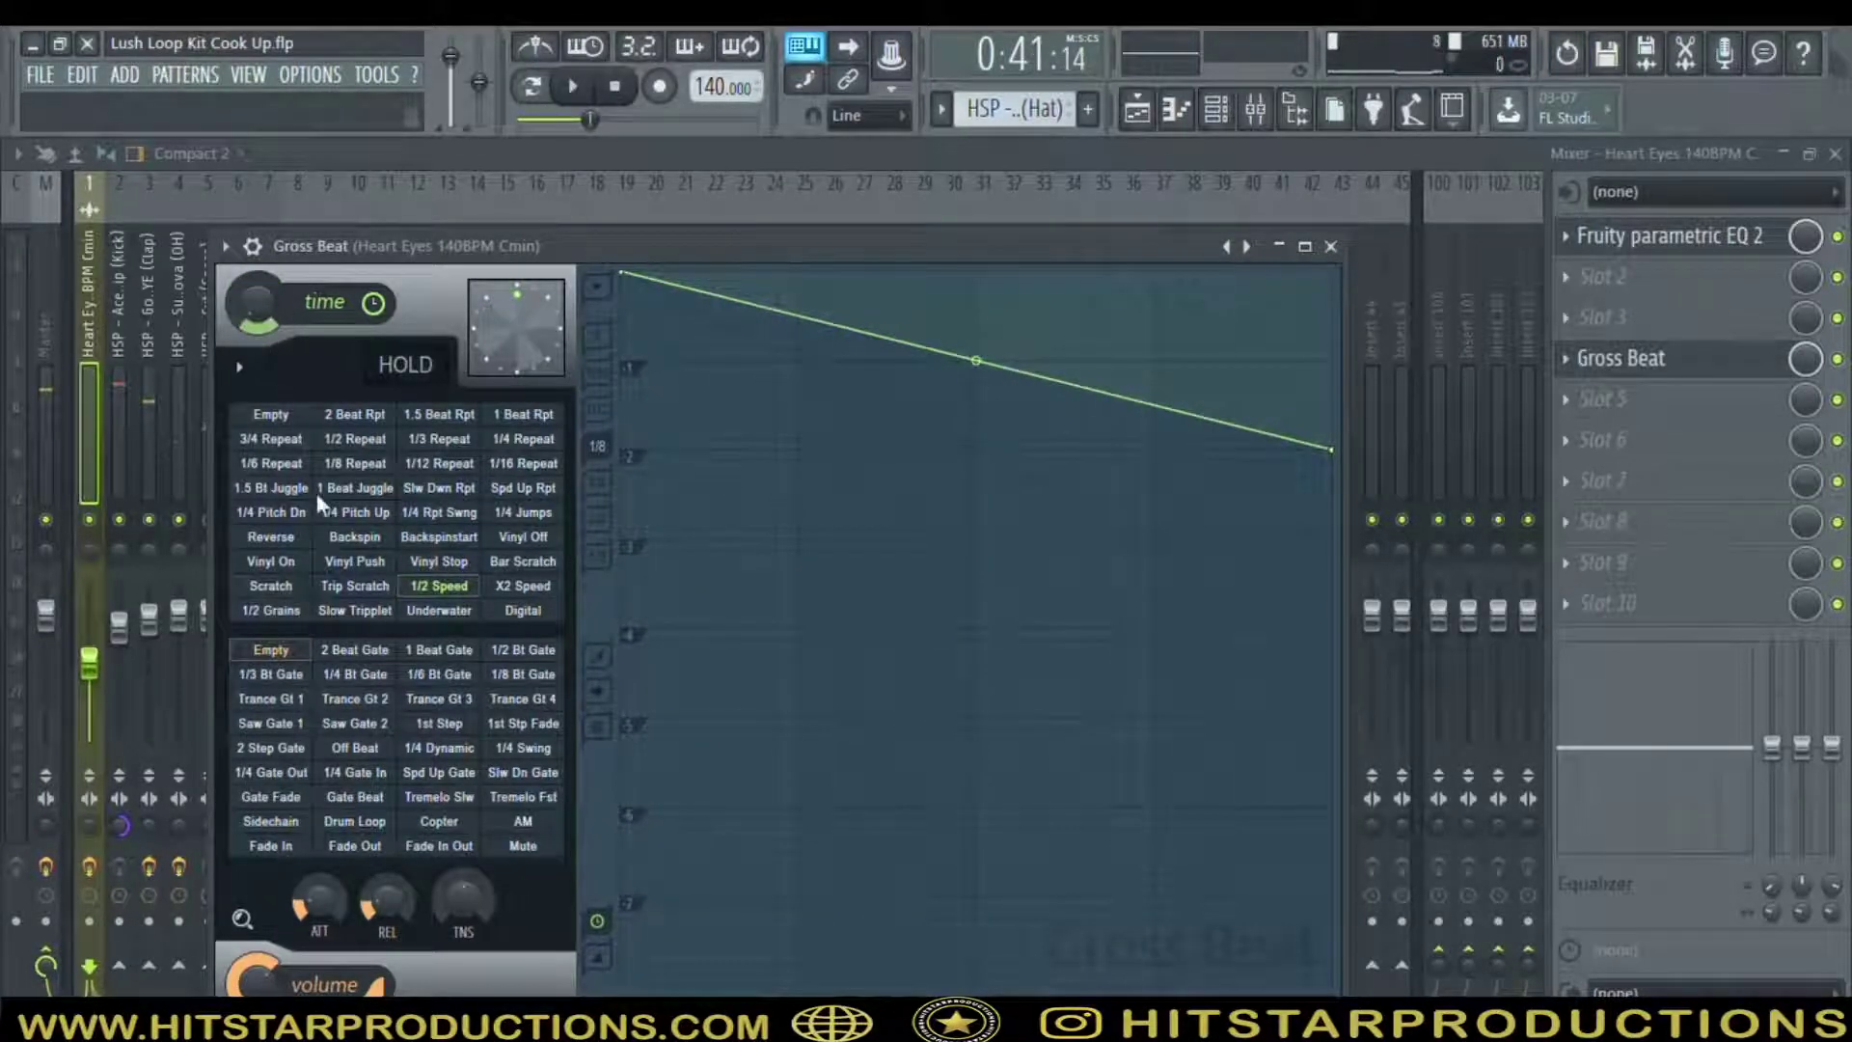
key(F5)
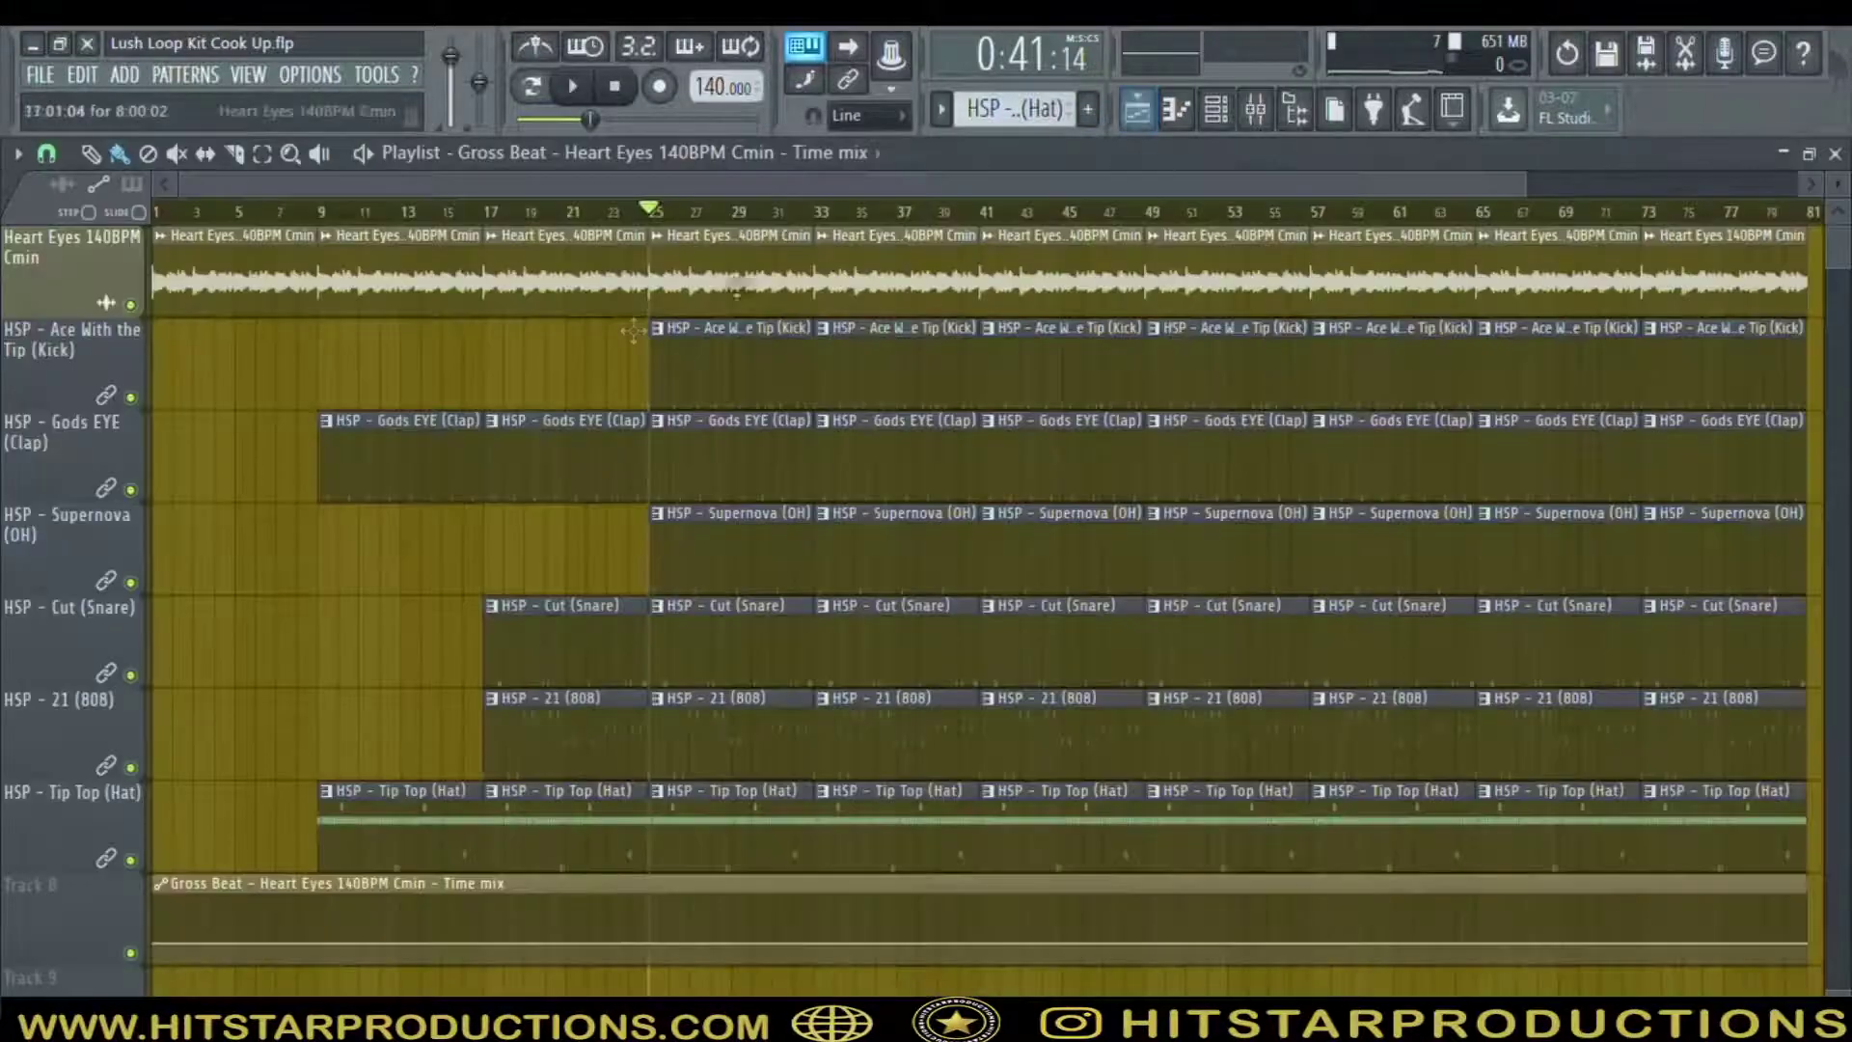
Shape the Gross Beat time mix automation with a vertical drop to minimum at bar 9, held there to the end
scroll(425, 414, down, 2)
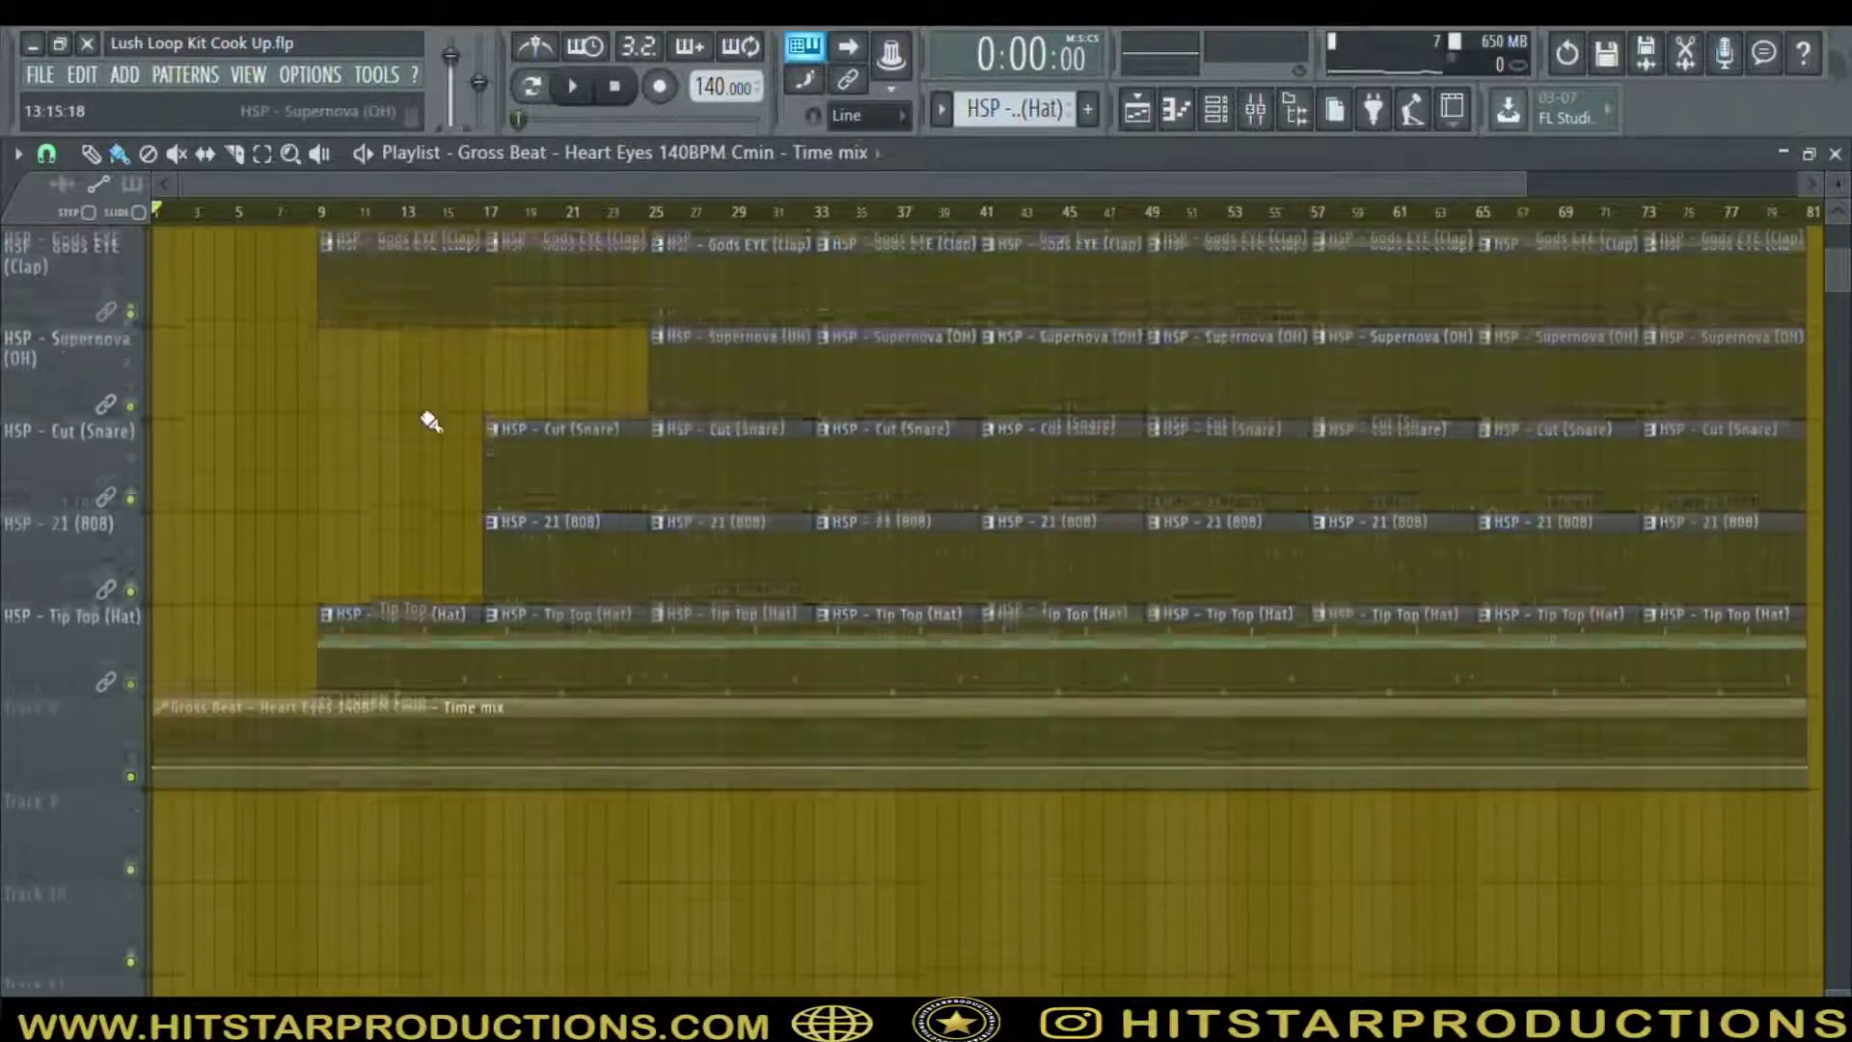
key(space)
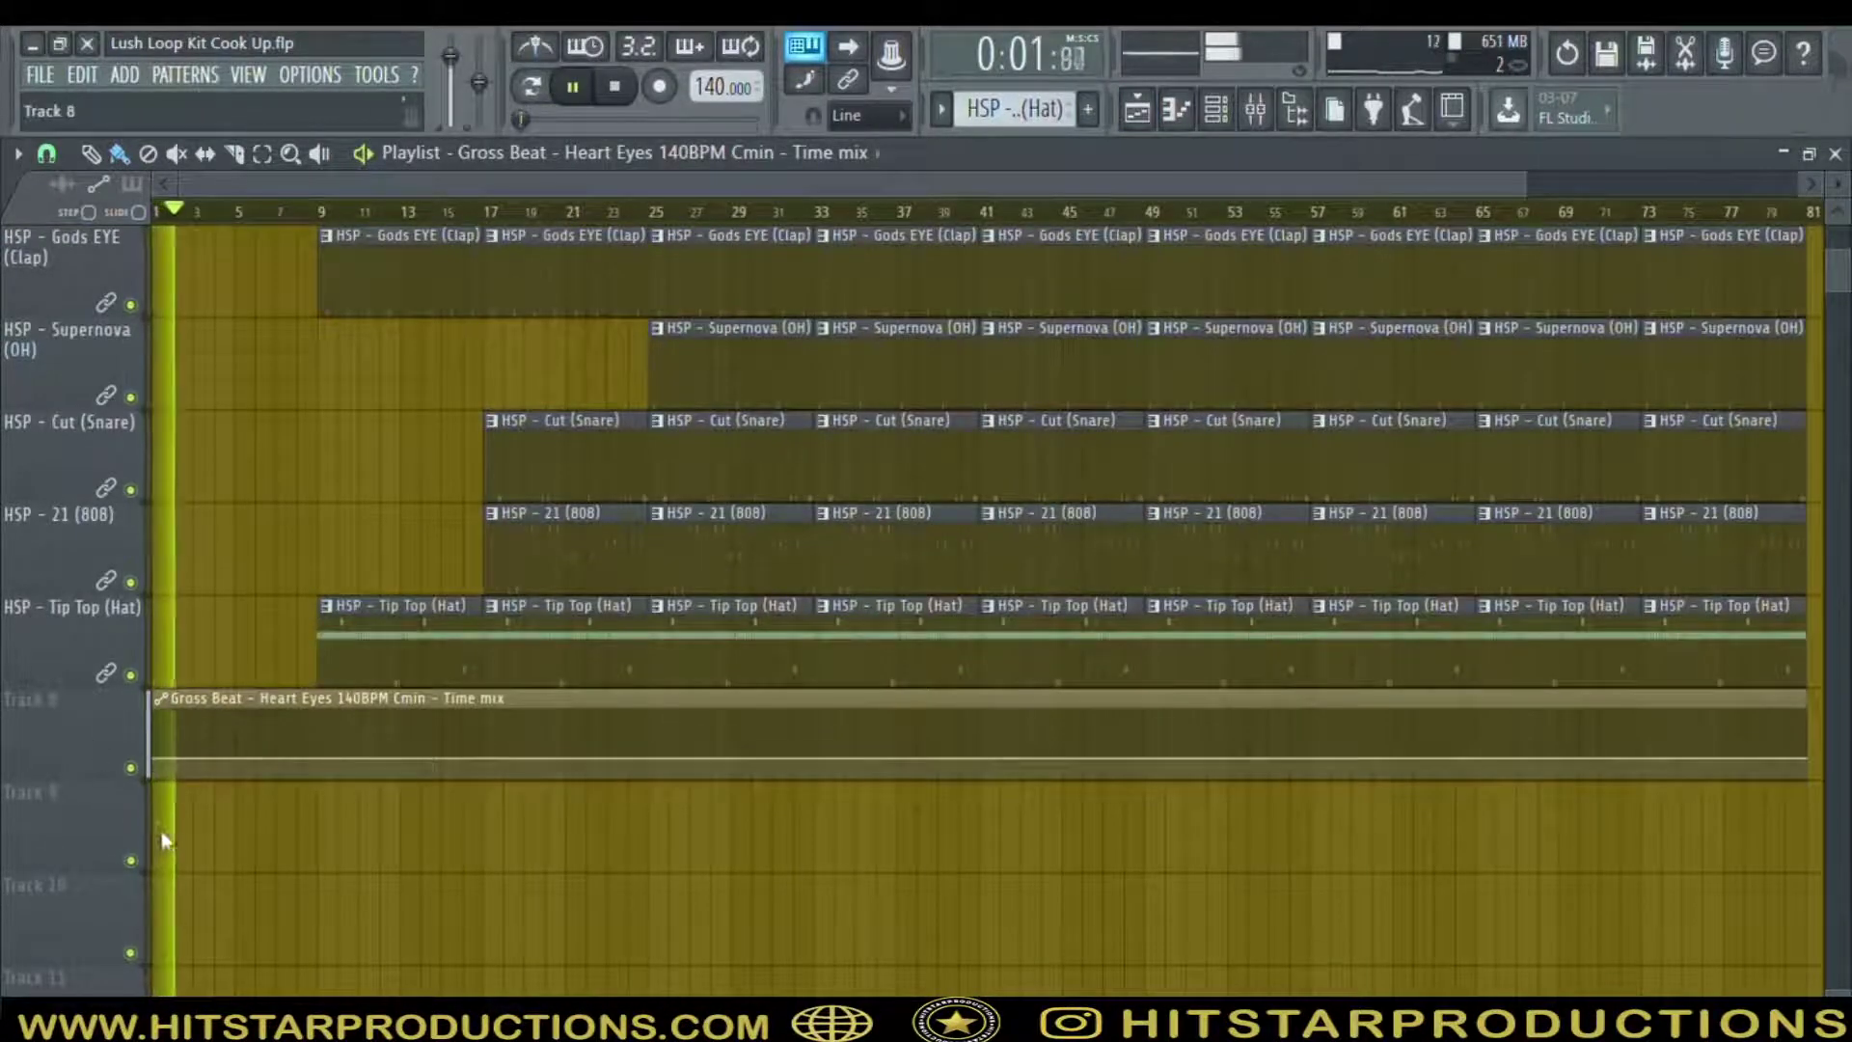
click(158, 764)
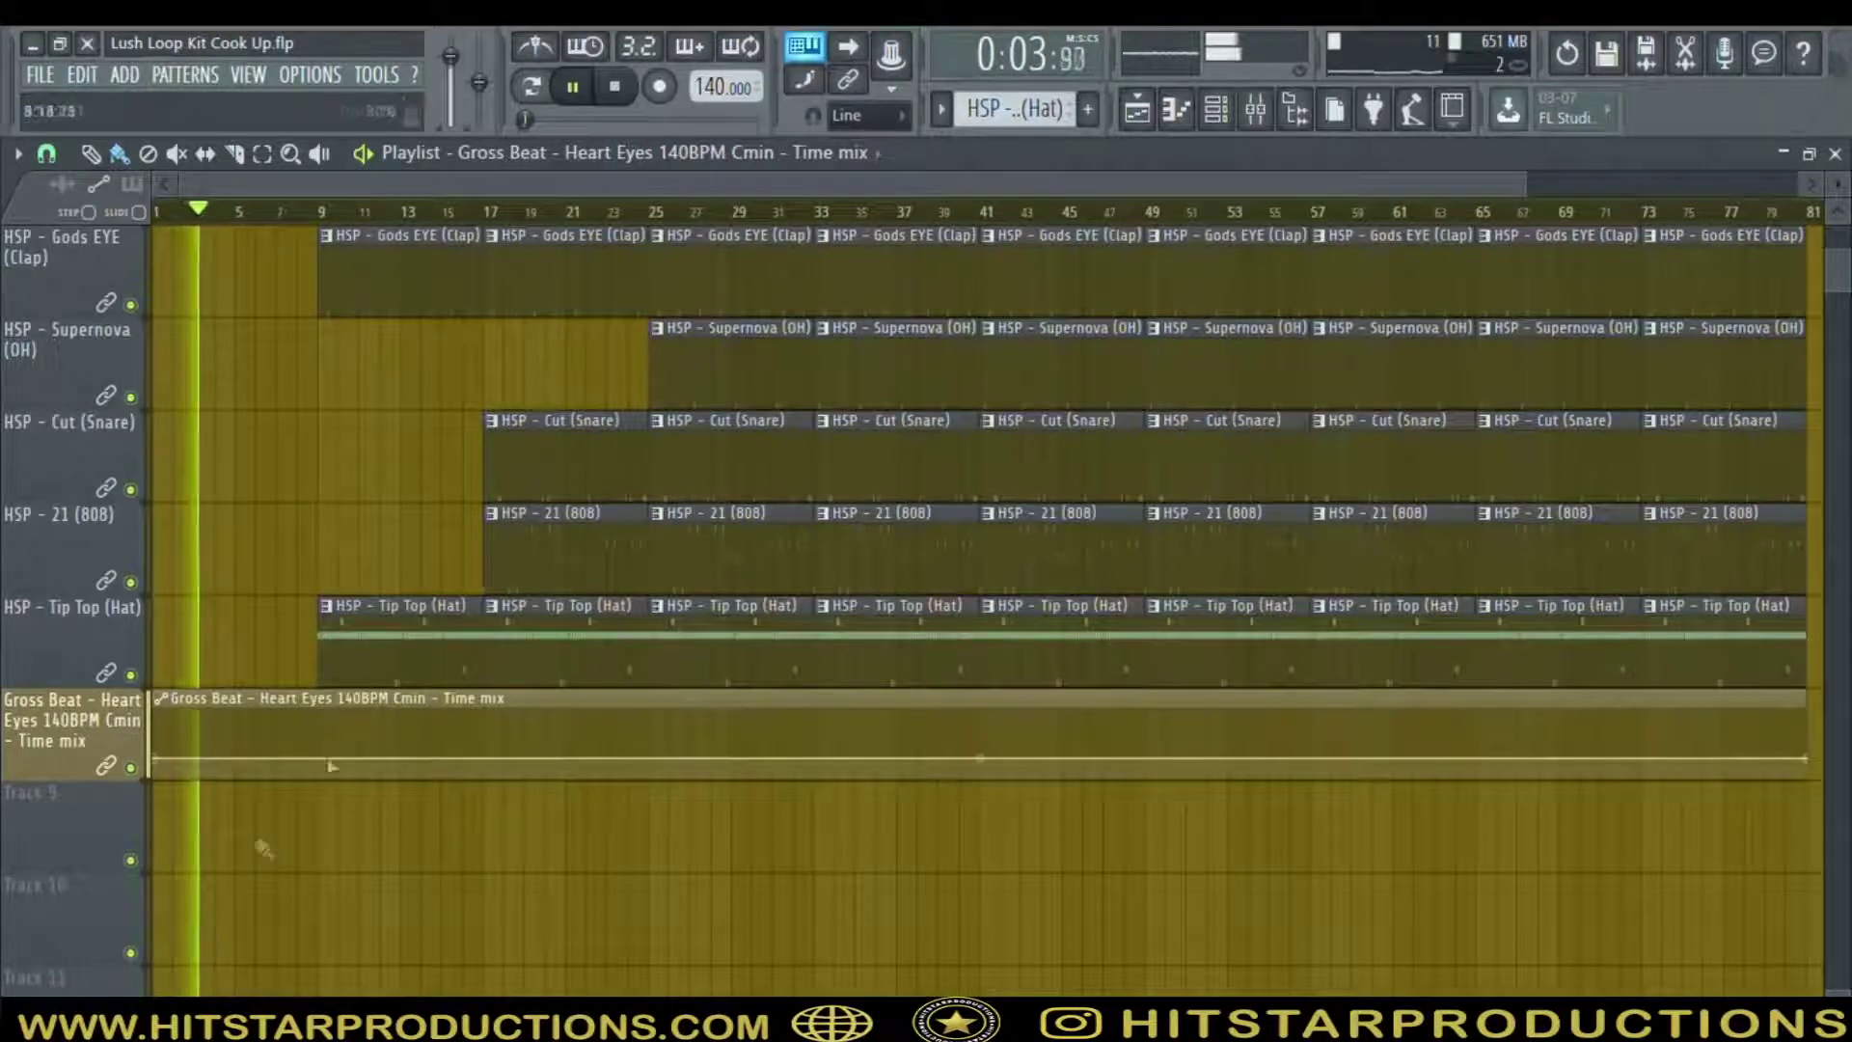
scroll(404, 687, up, 2)
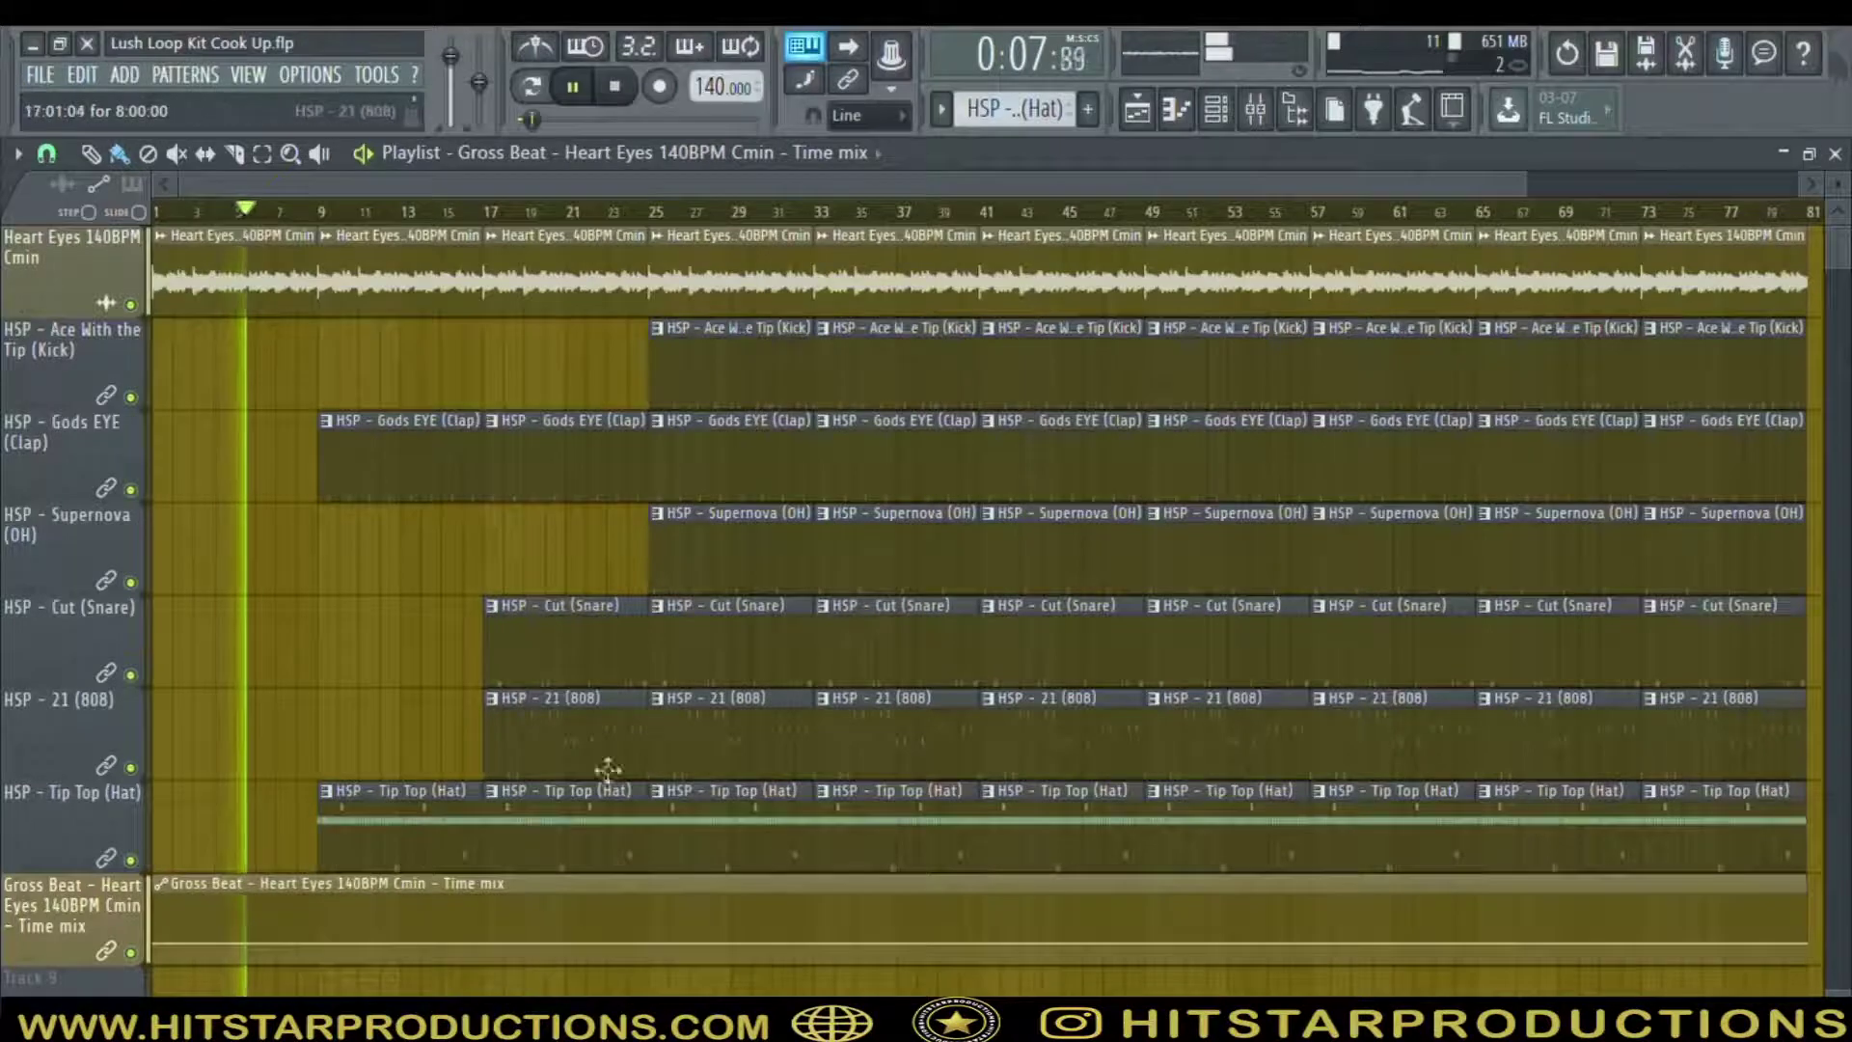
right_click(318, 944)
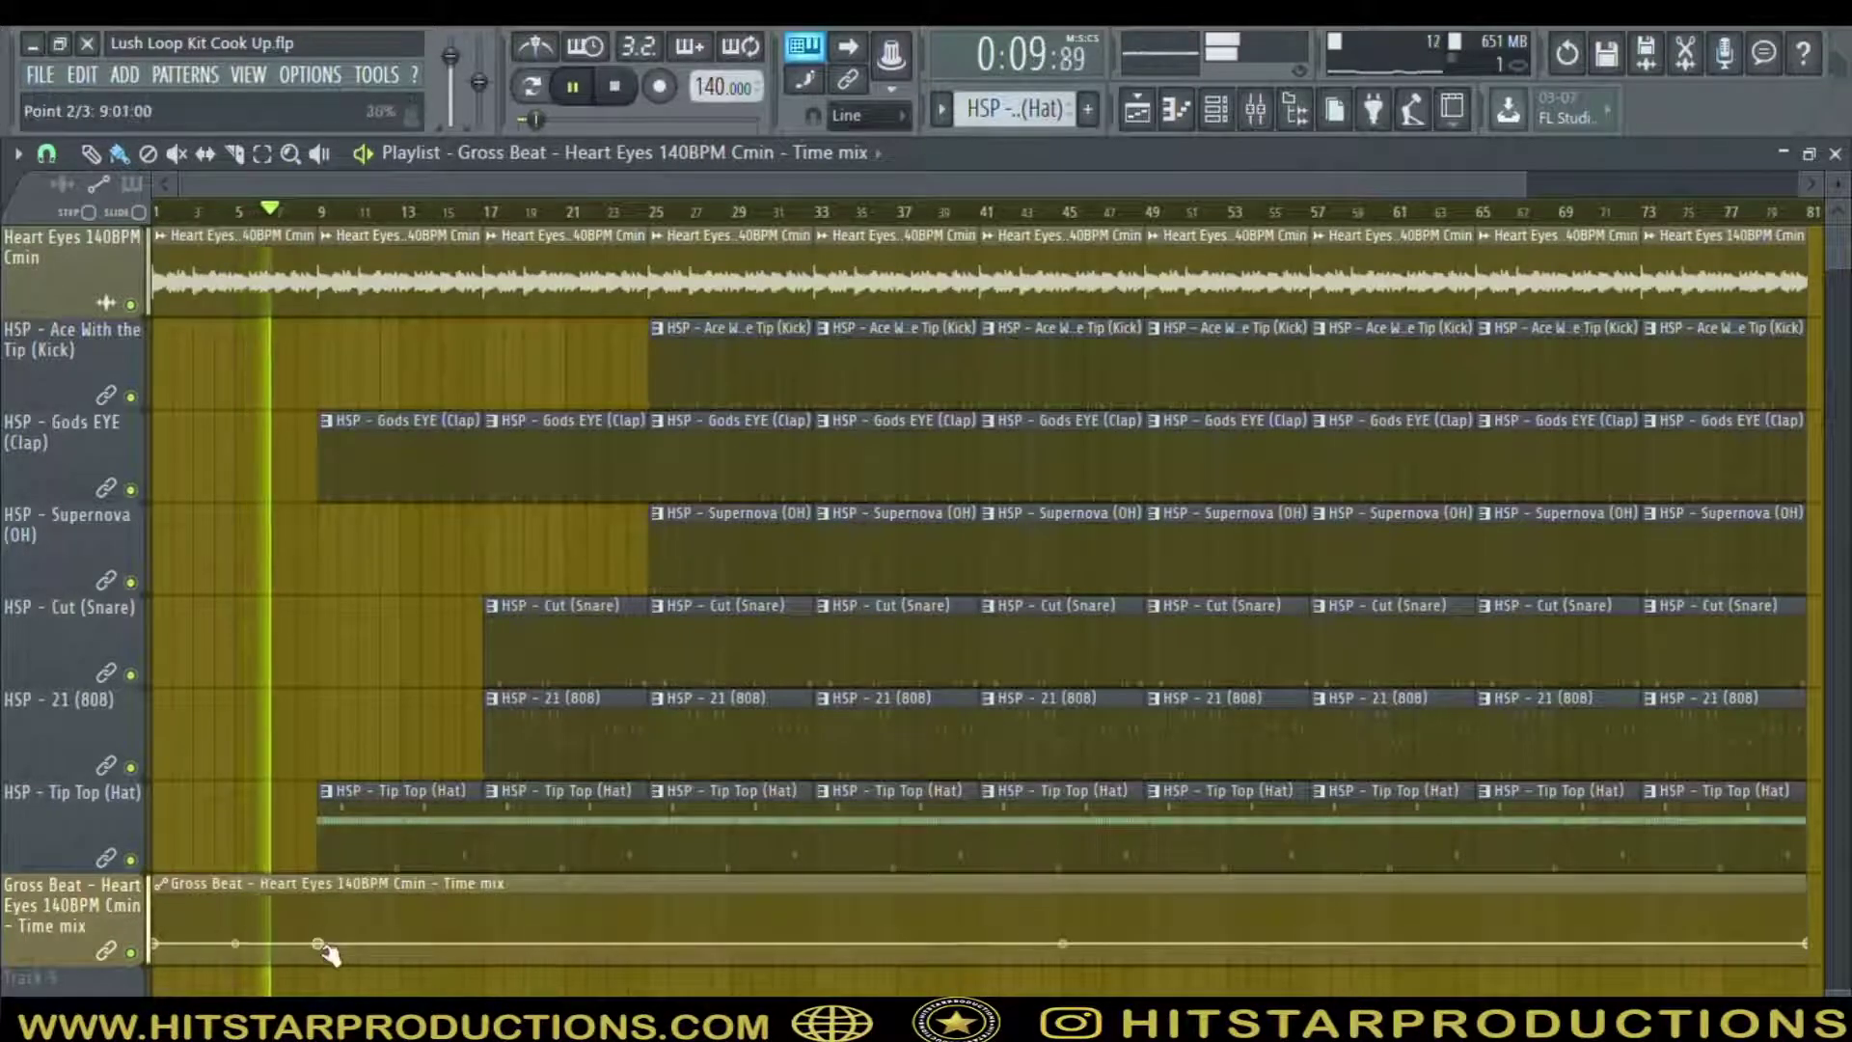
right_click(302, 943)
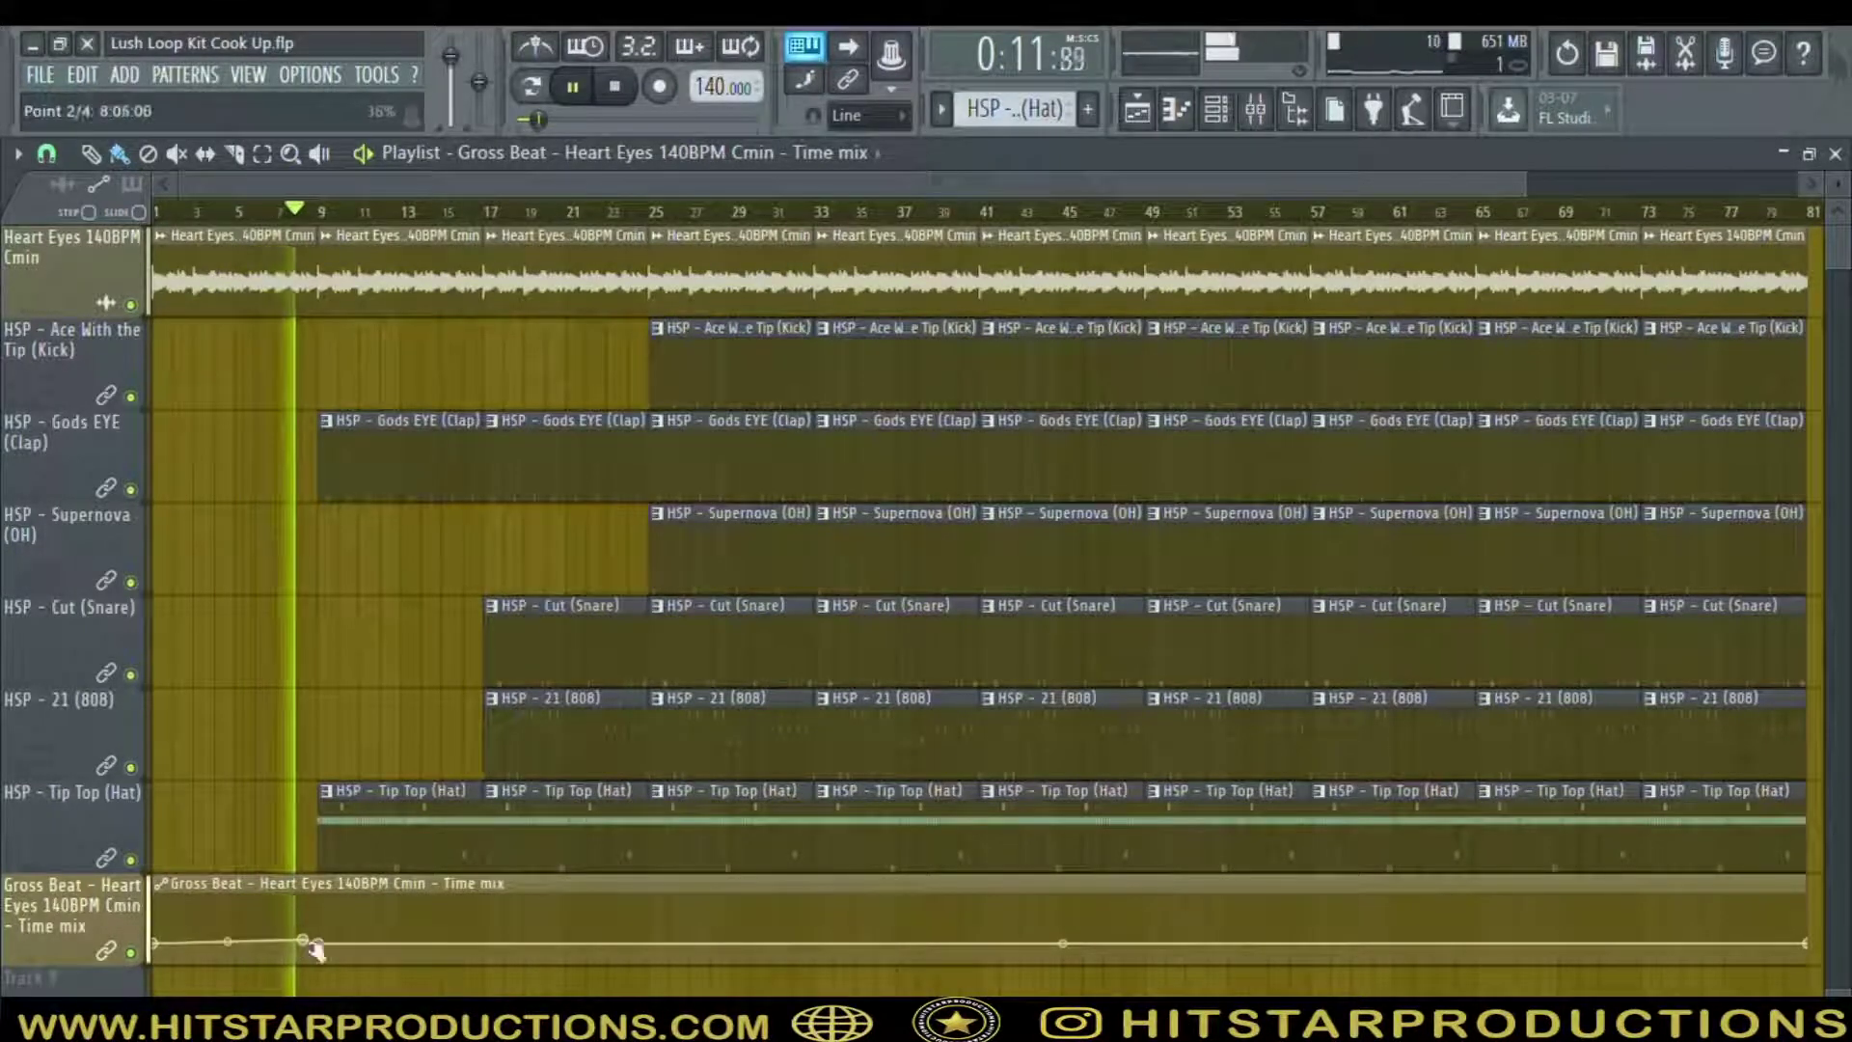
mouse_move(319, 944)
mouse_down()
mouse_move(320, 964)
mouse_move(319, 935)
mouse_up()
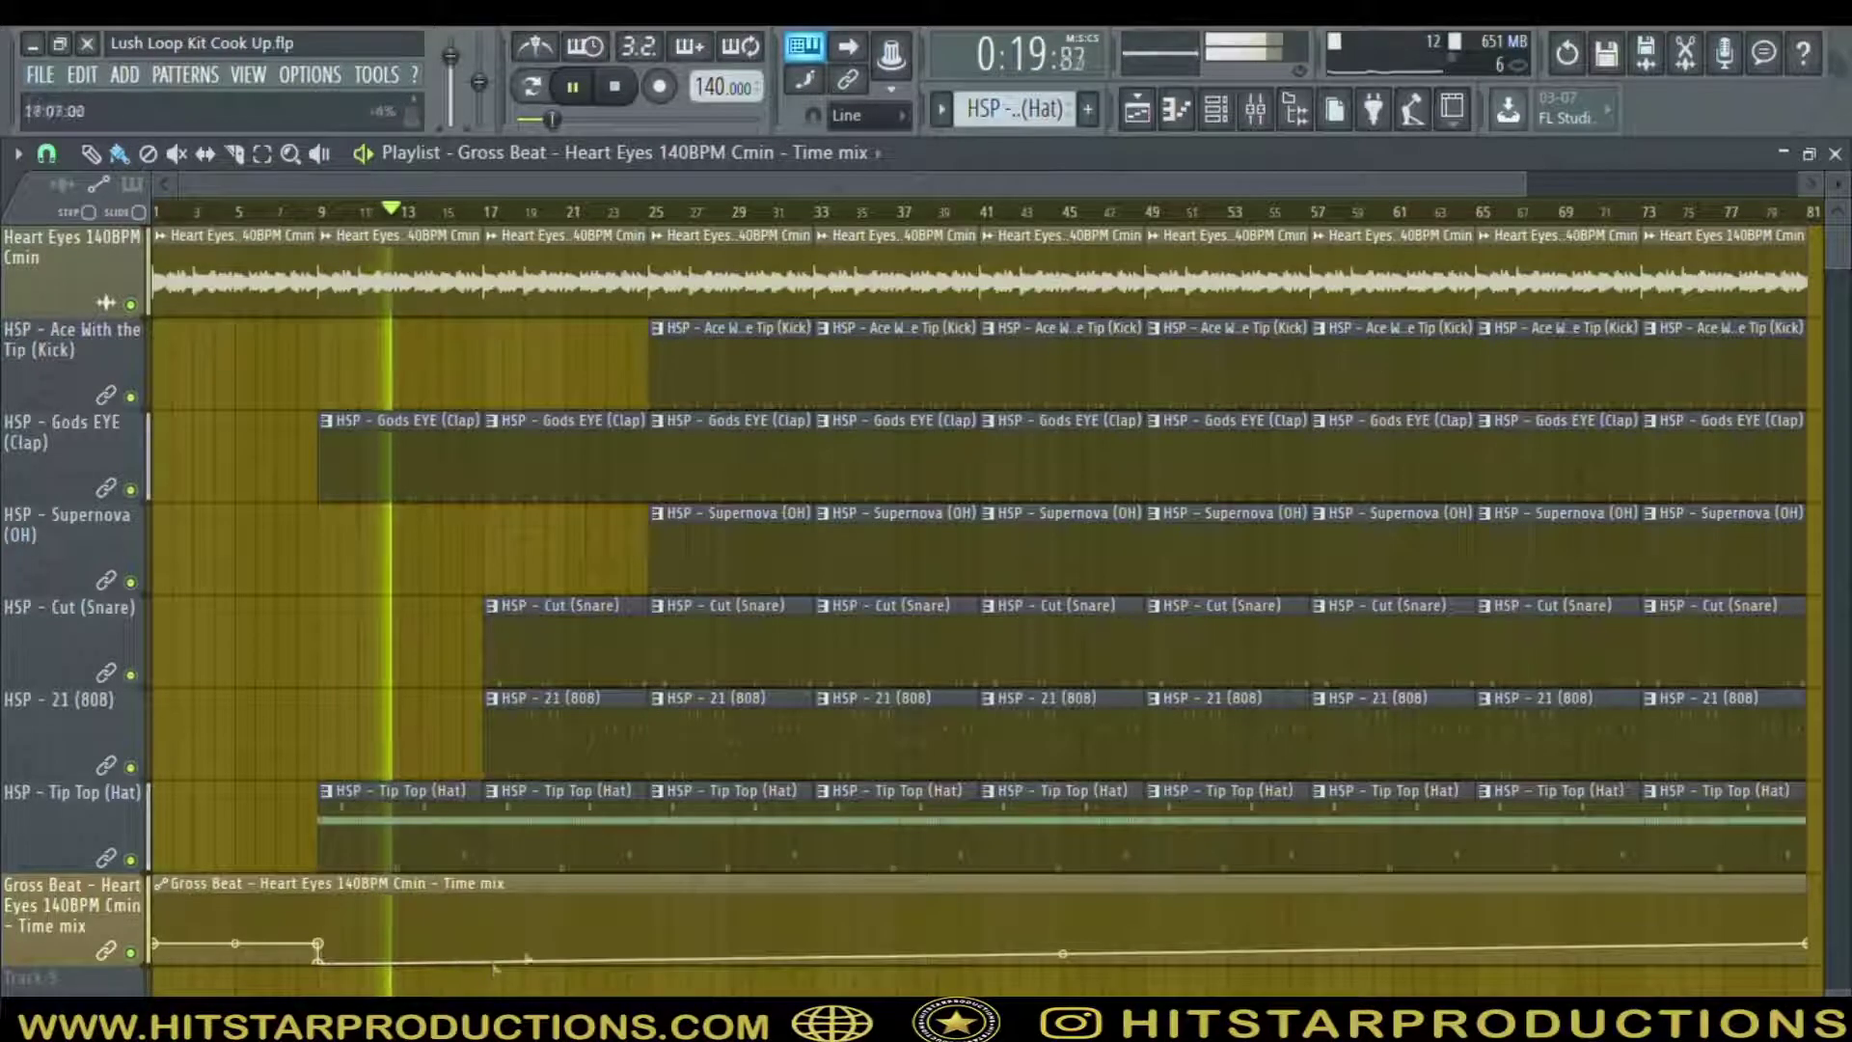
drag(1804, 944, 1818, 971)
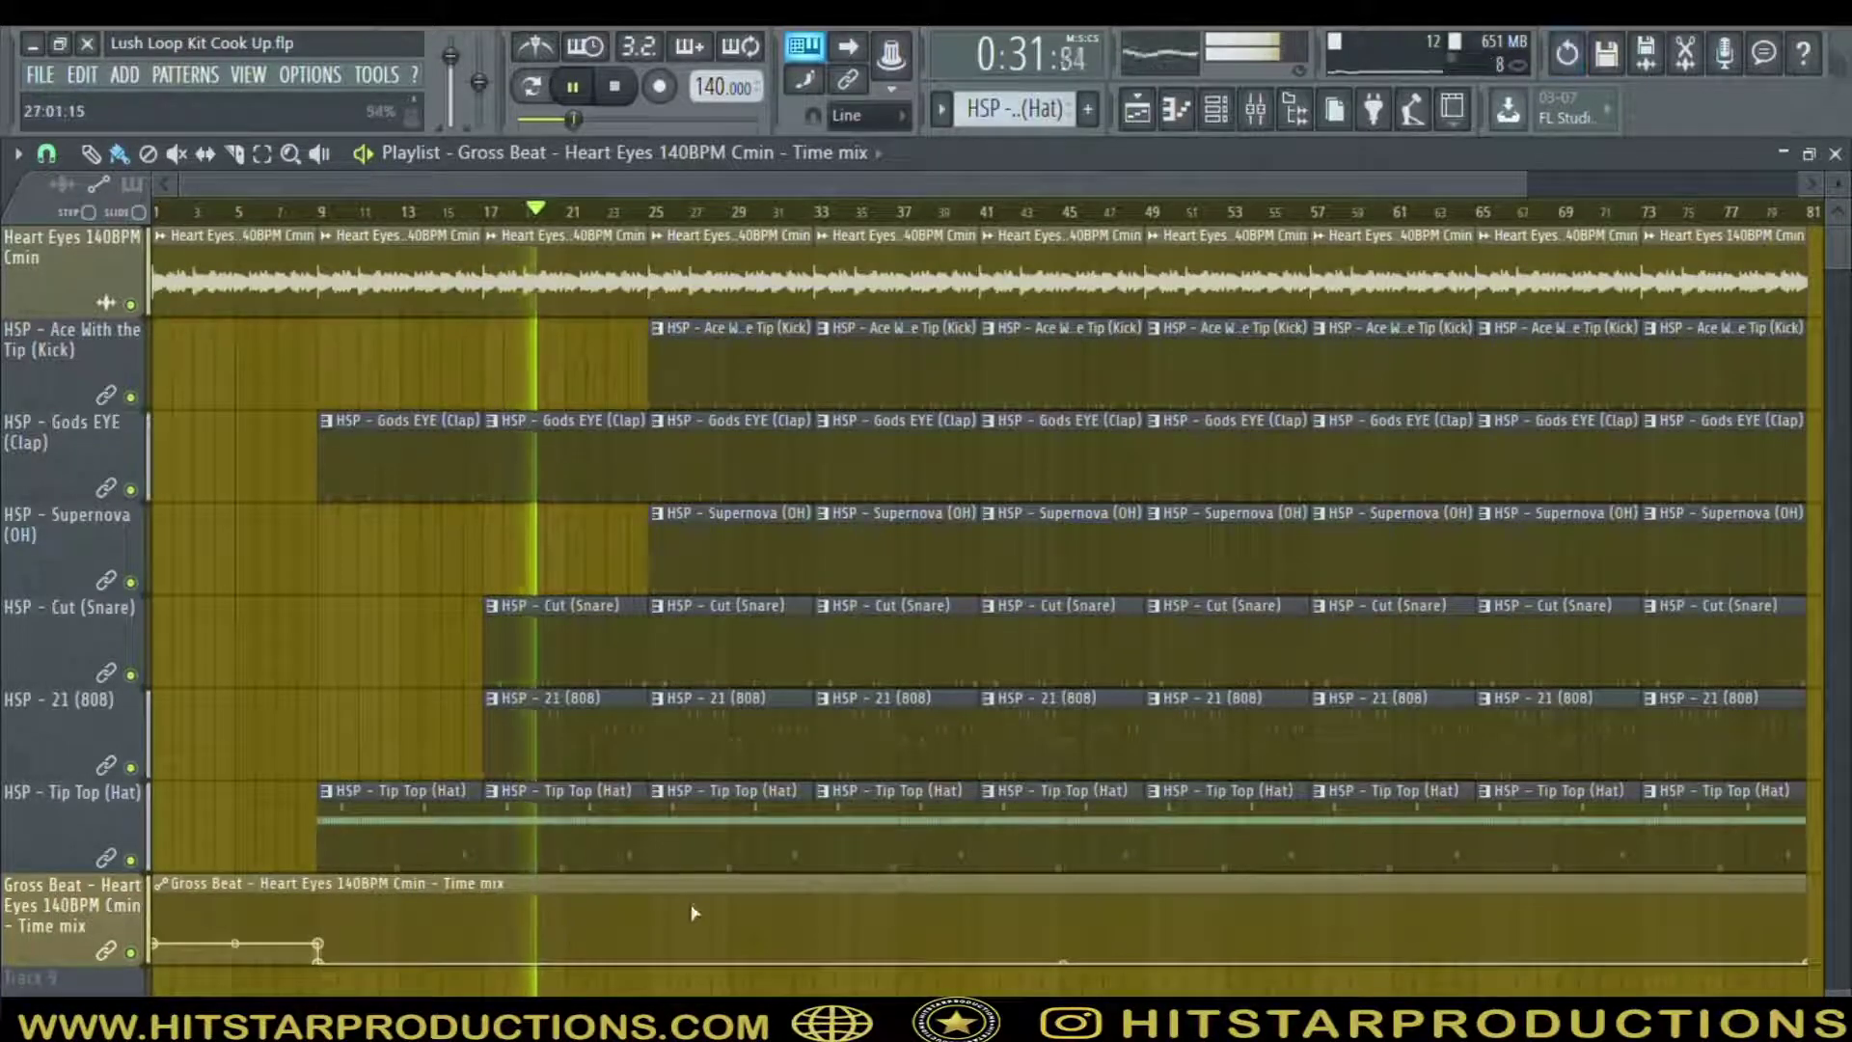
Add time mix automation points just before bar 33 that jump to maximum and slope down to the end
right_click(797, 953)
mouse_move(796, 953)
mouse_down()
mouse_move(797, 898)
mouse_move(798, 962)
mouse_up()
right_click(775, 954)
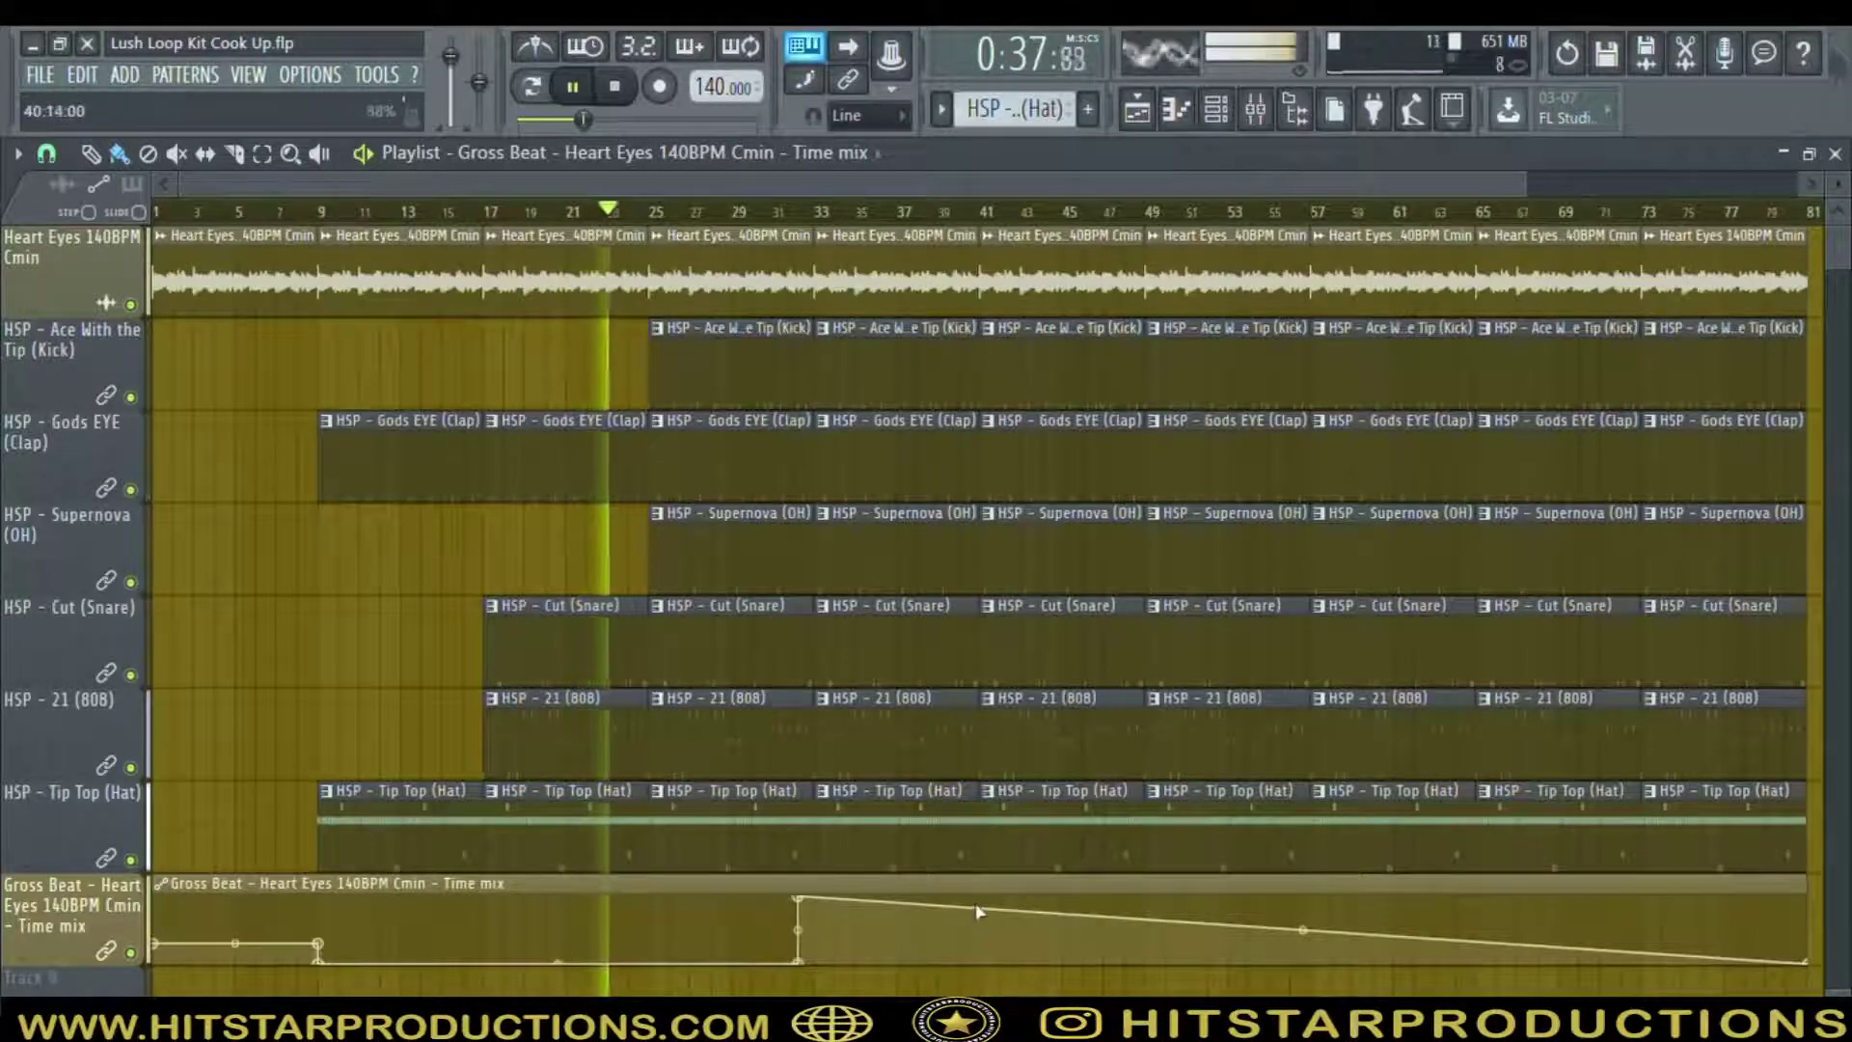
drag(984, 909, 986, 898)
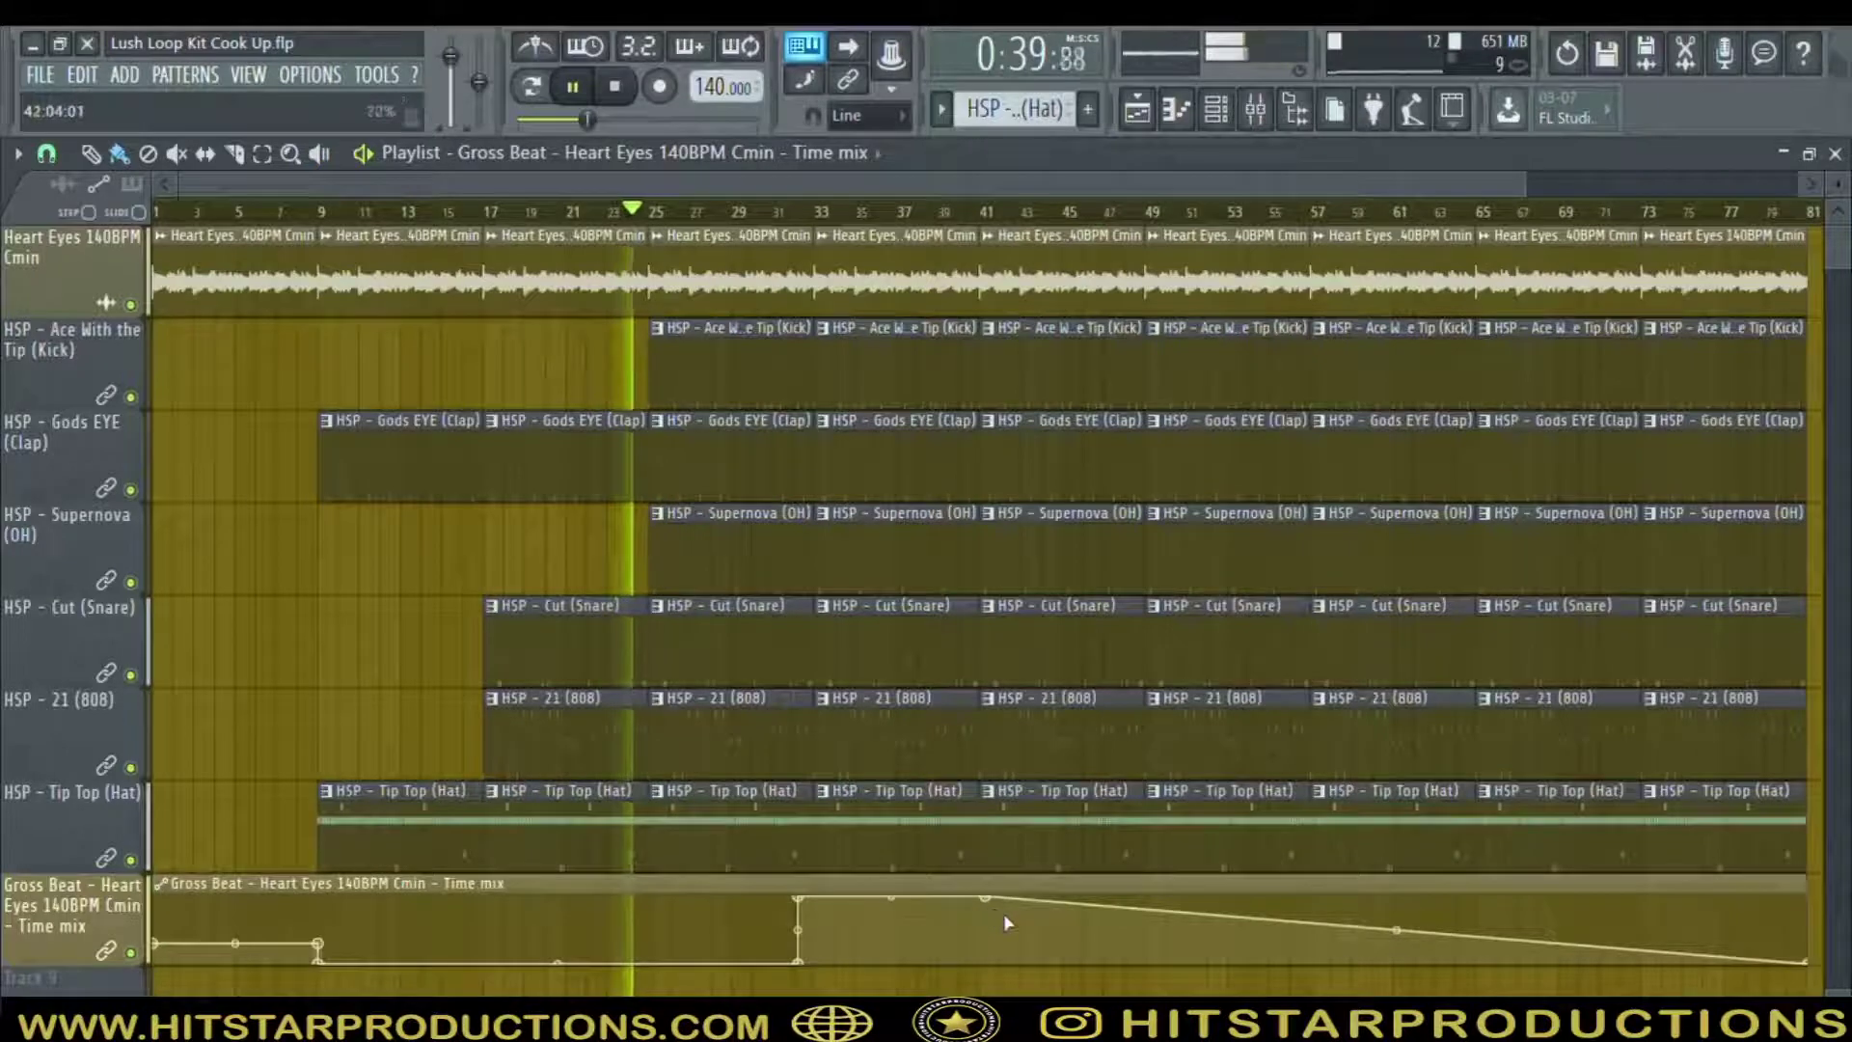
key(ctrl+z)
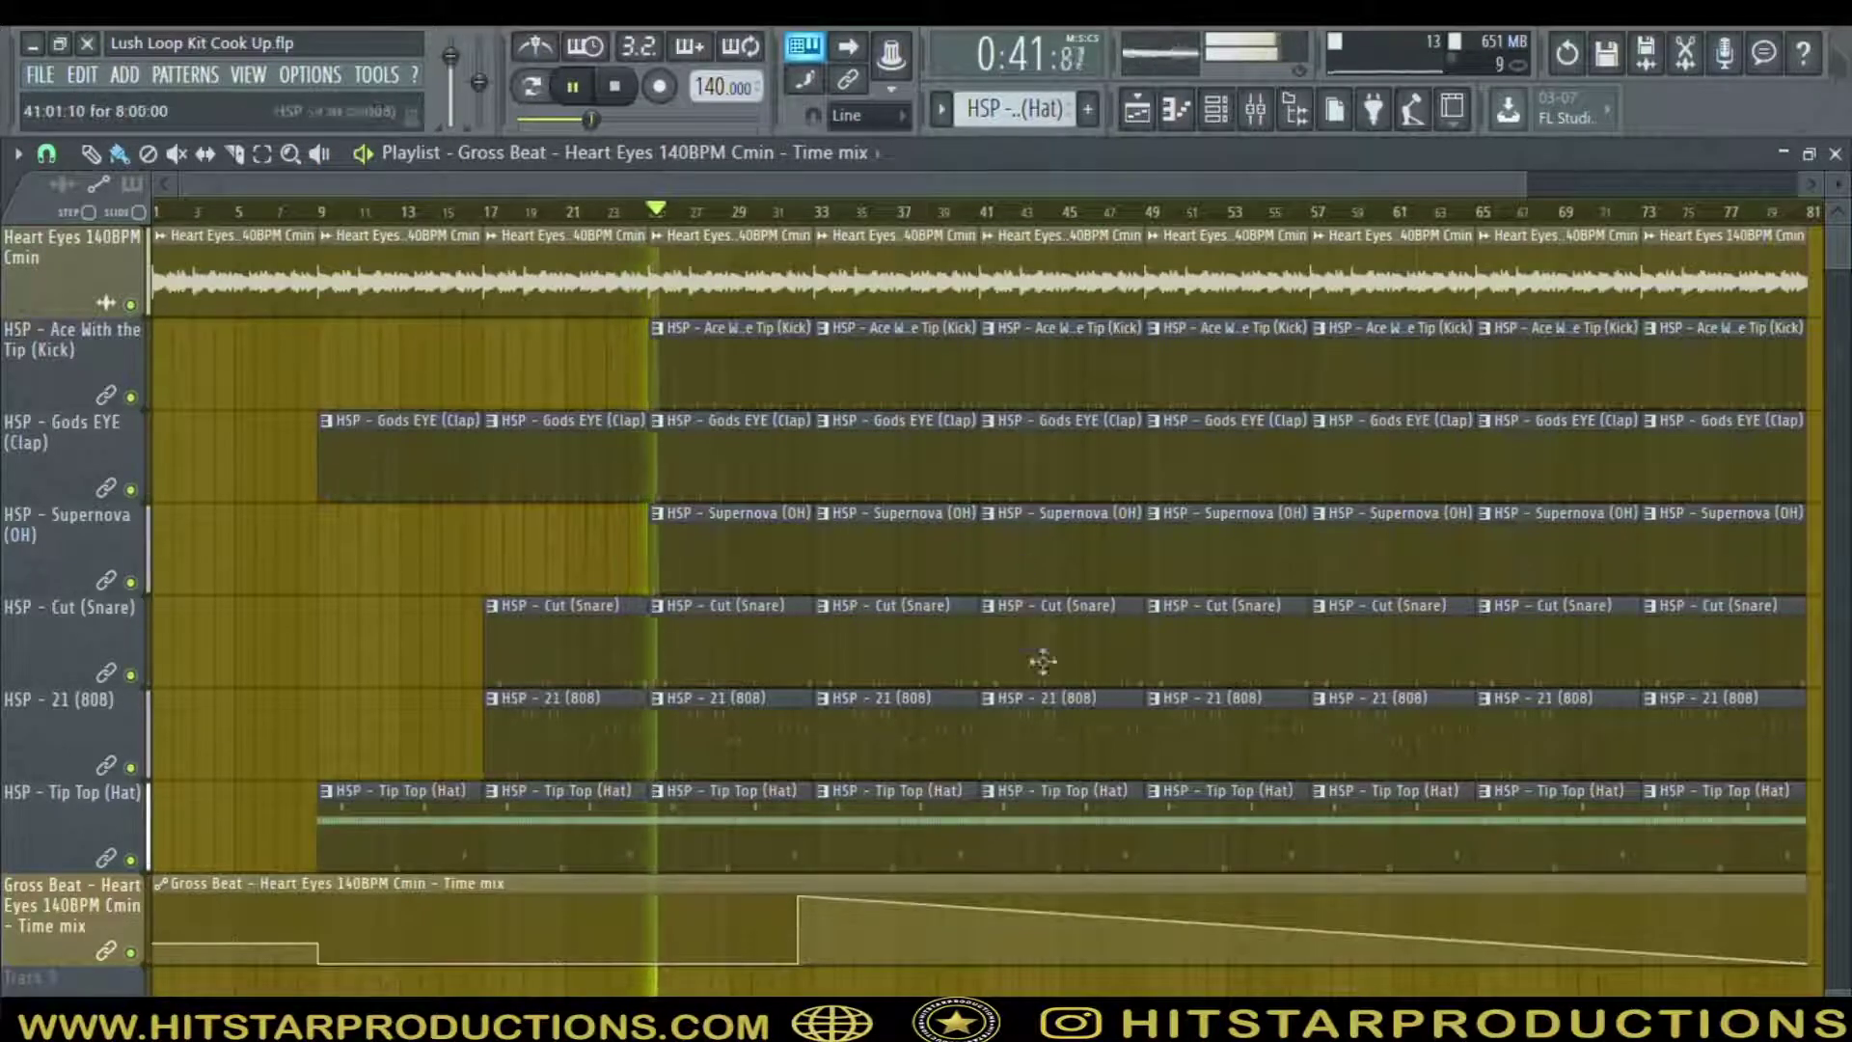
Delete the Ace With the Tip kick and 21 808 clips starting at bar 33
right_click(907, 453)
key(ctrl+z)
right_click(884, 394)
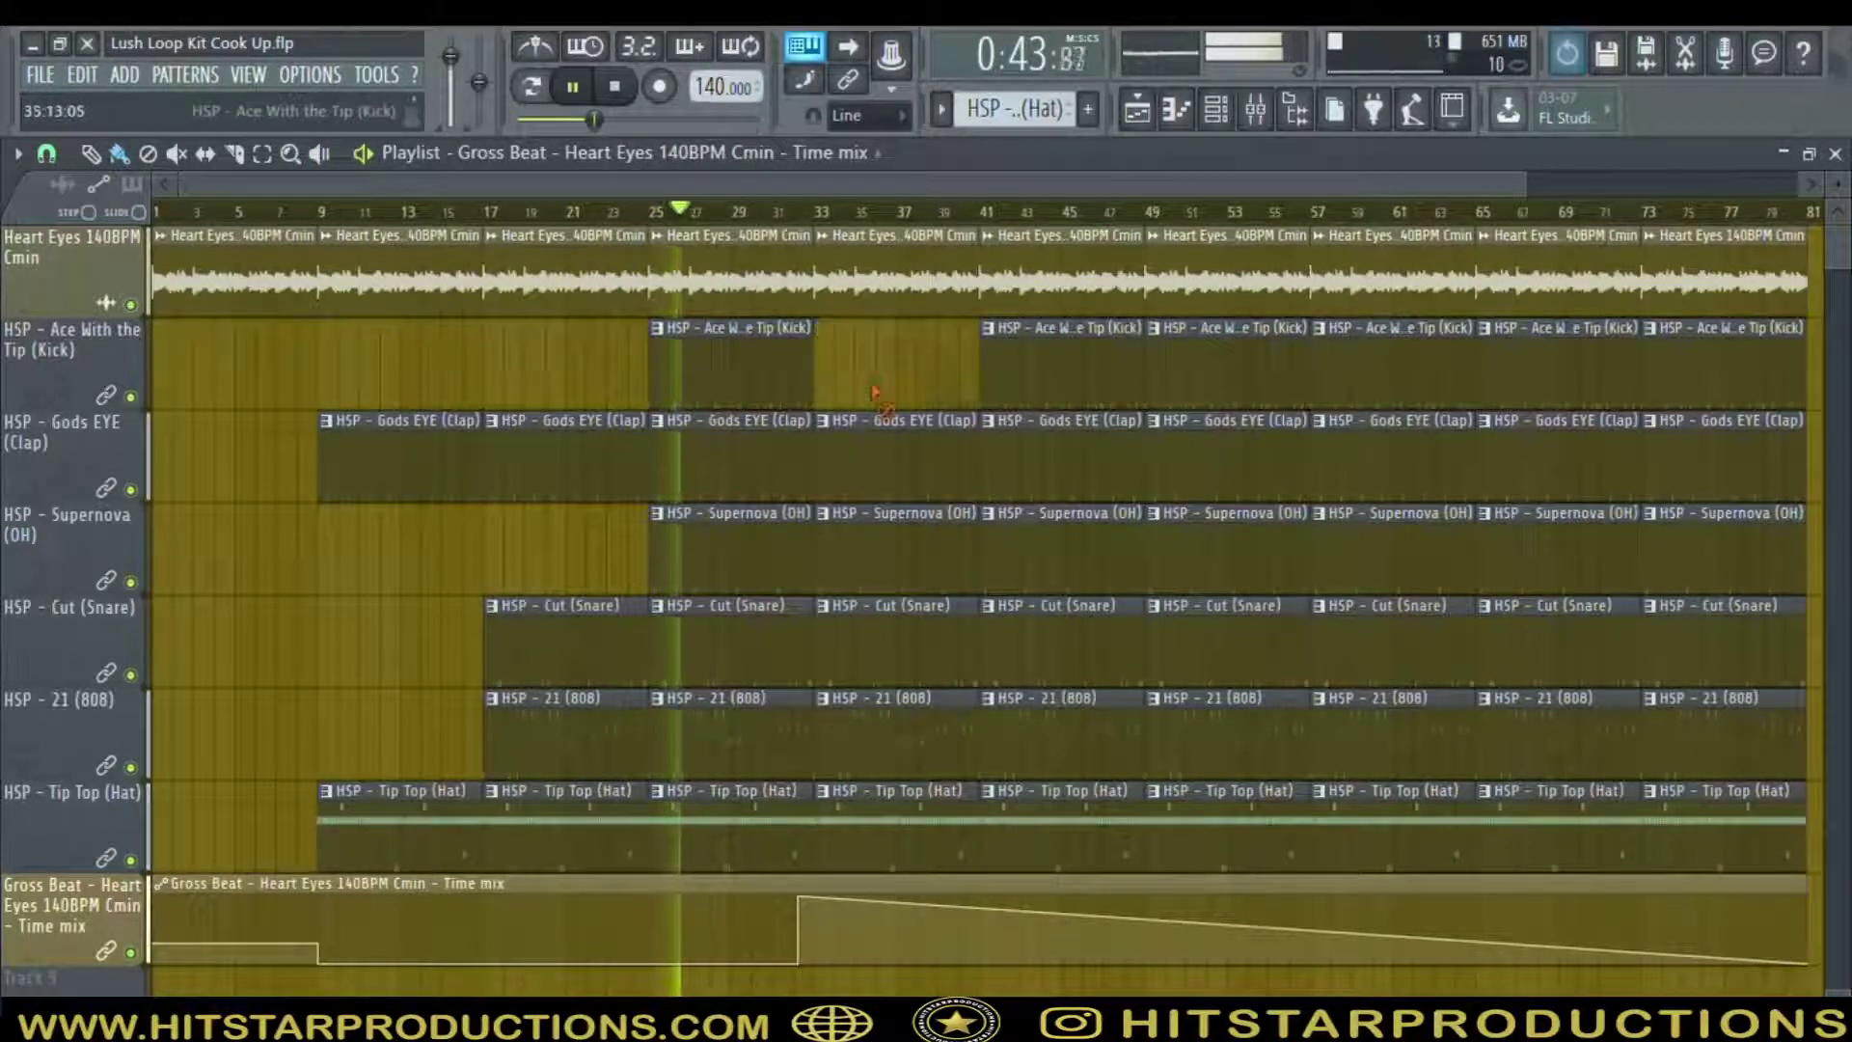
right_click(946, 720)
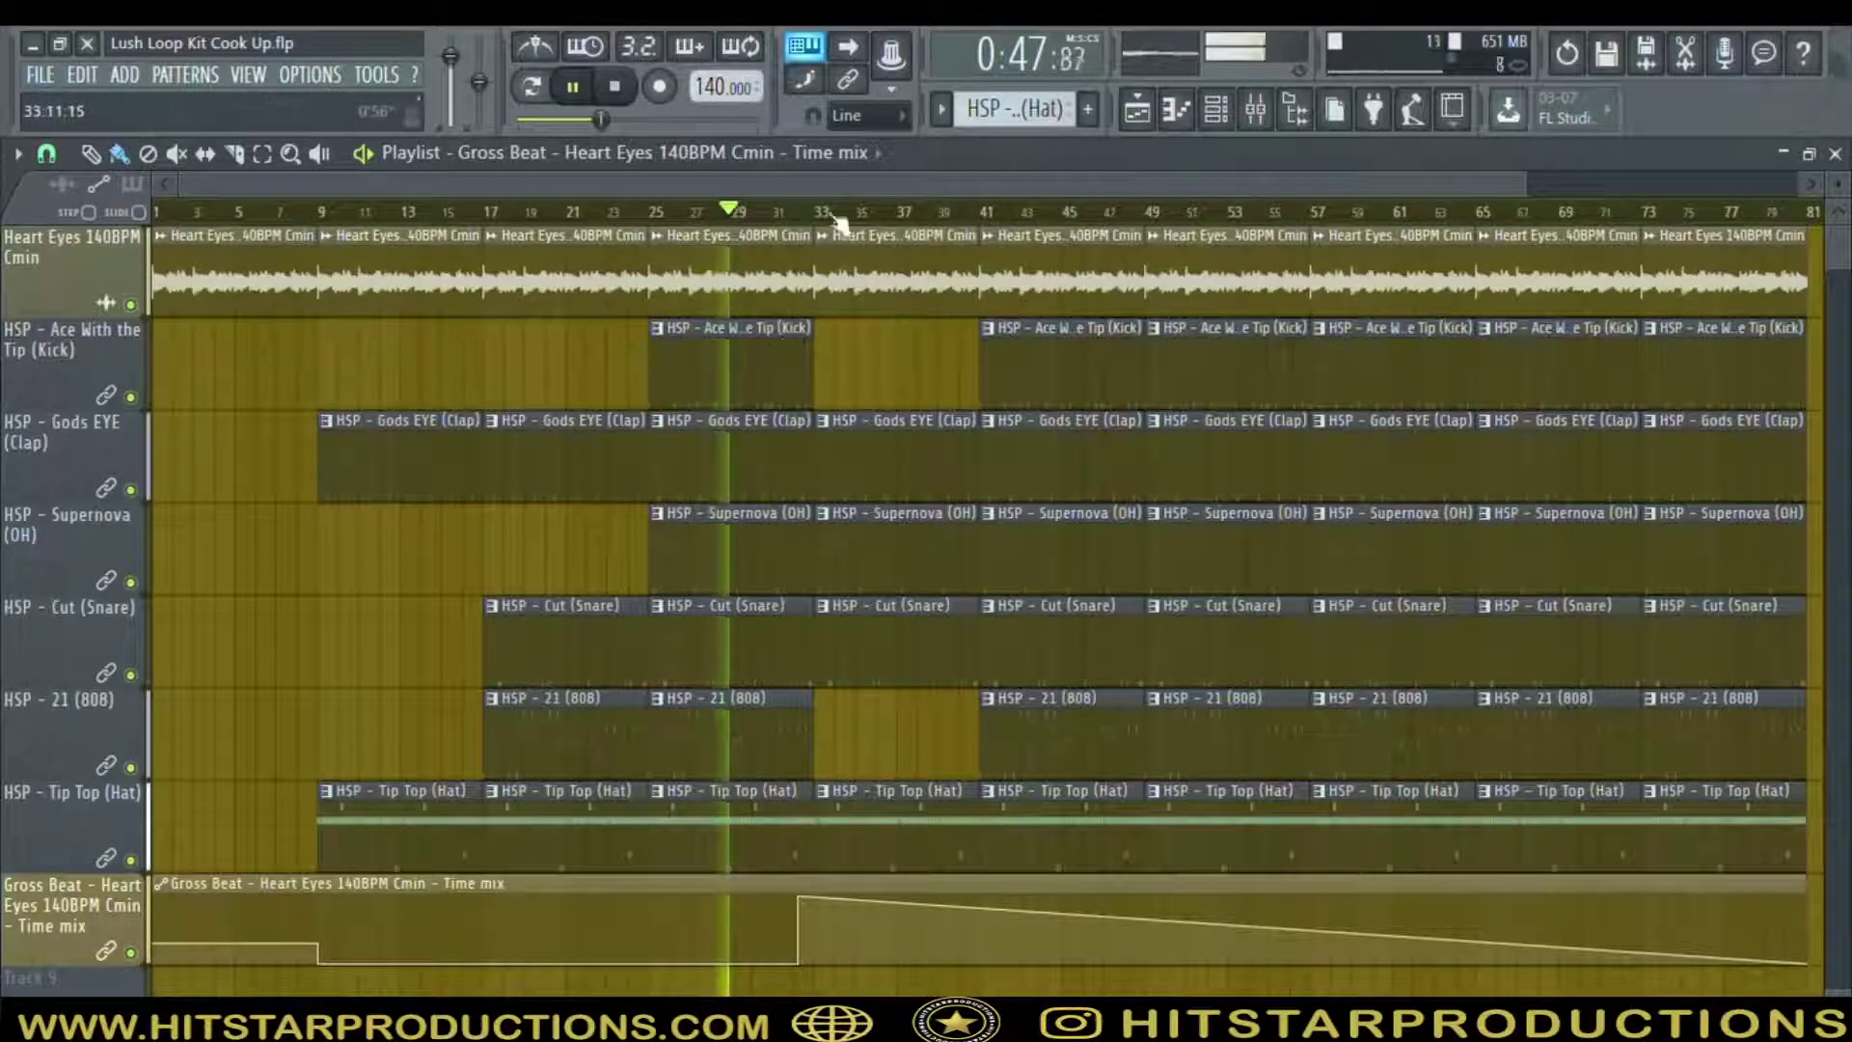
Hold the time mix automation at maximum up to bar 49 and align its upward jump with bar 33
right_click(1141, 917)
drag(1146, 916, 1145, 870)
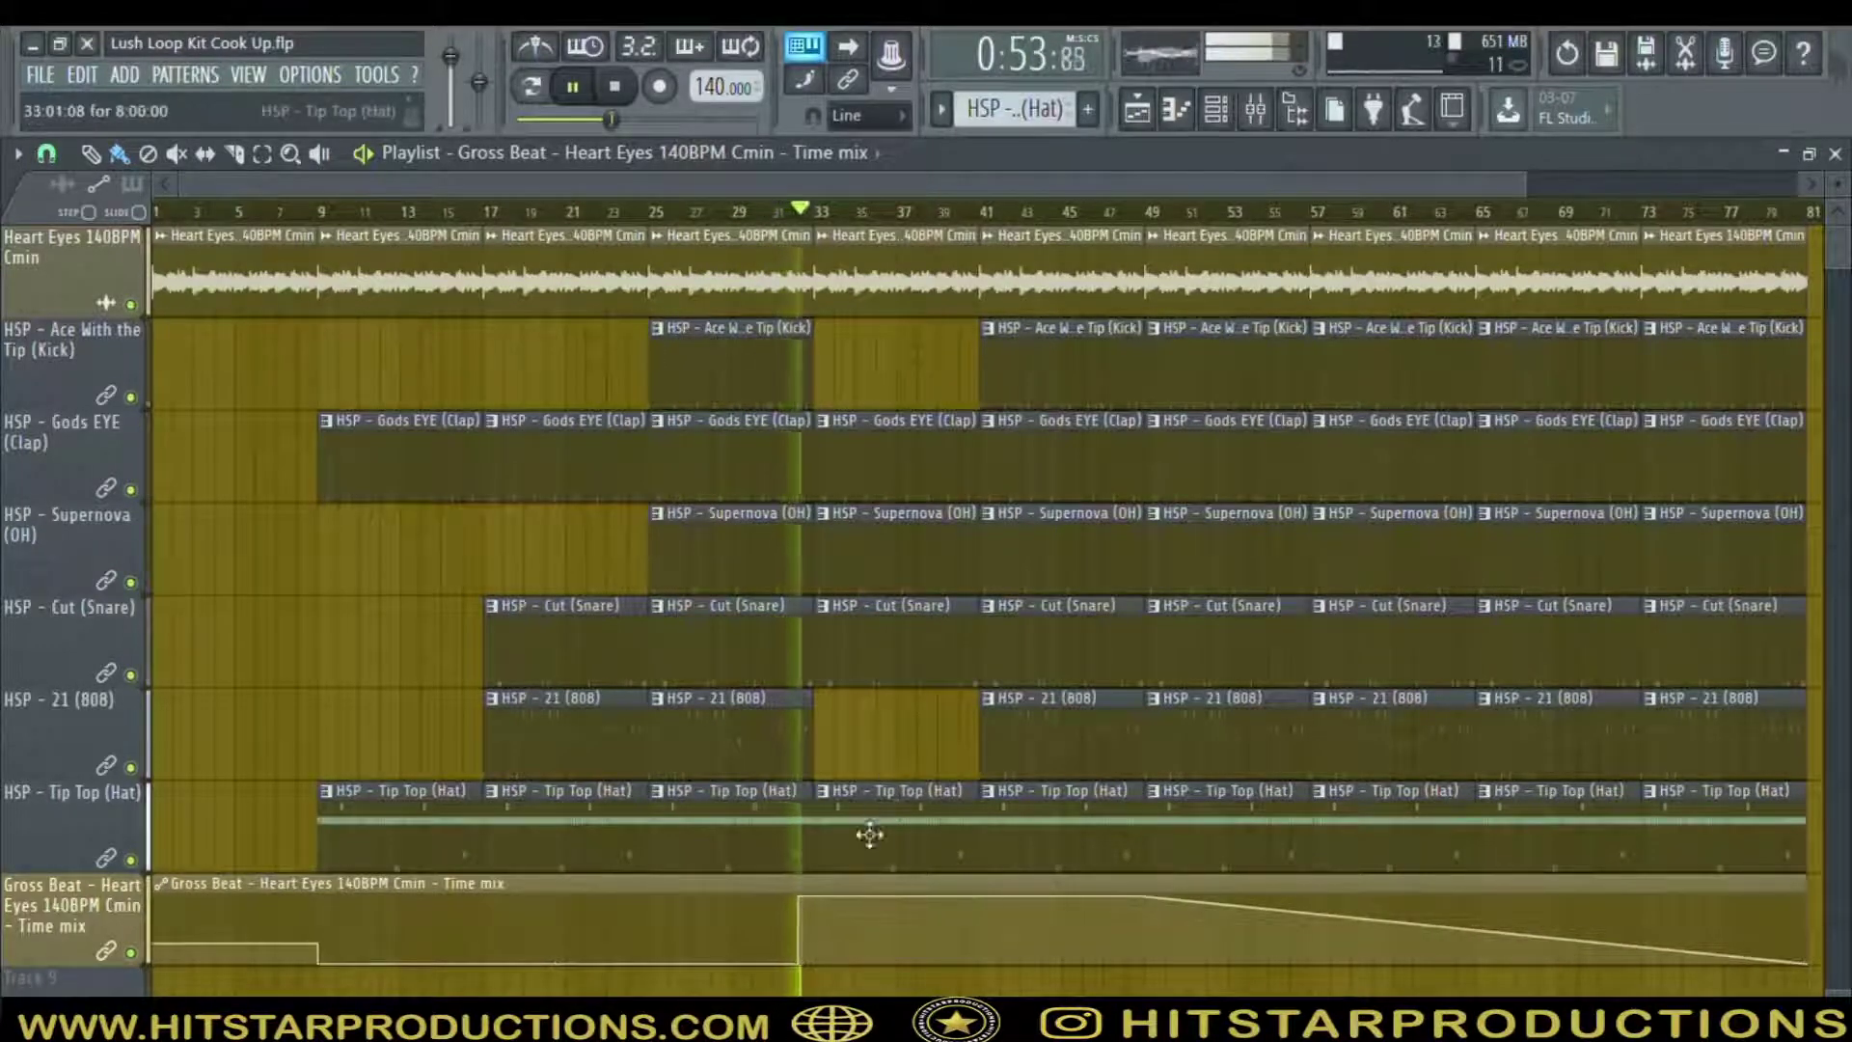
mouse_move(811, 903)
mouse_down()
mouse_move(842, 892)
mouse_move(812, 897)
mouse_up()
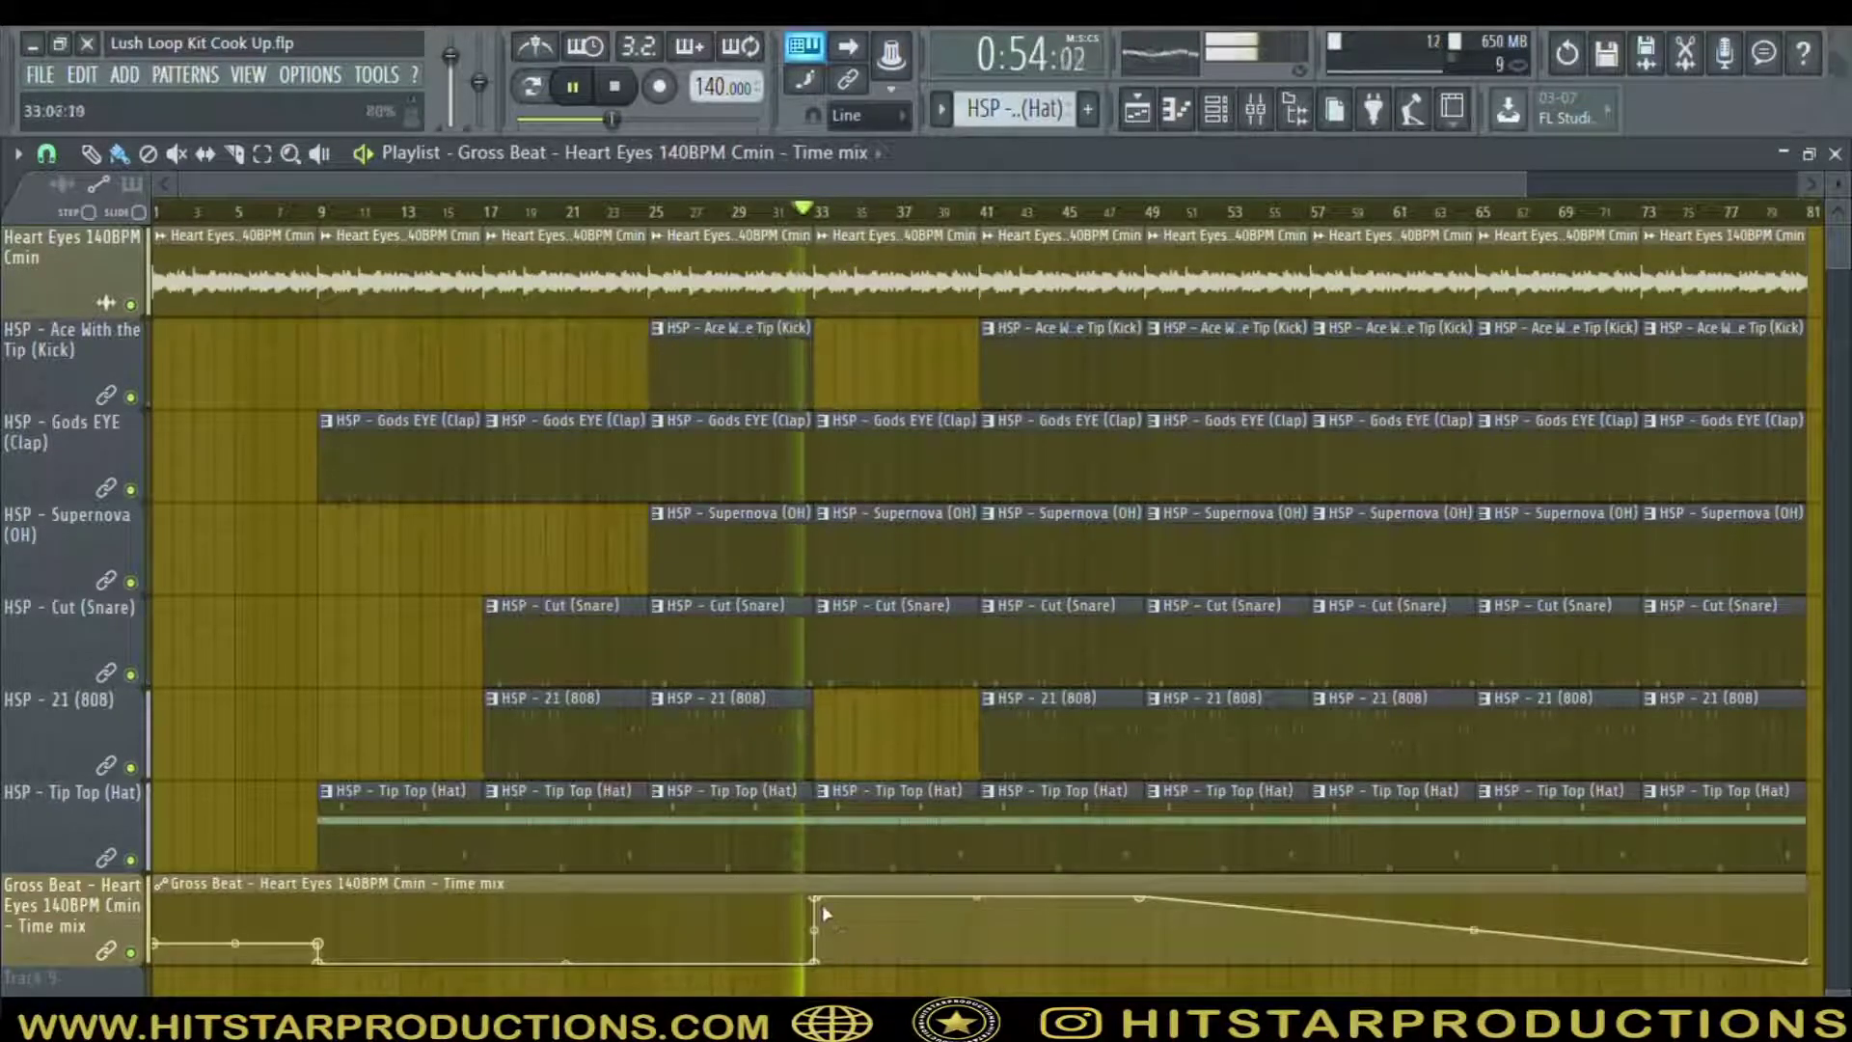
Delete the Tip Top hat clip starting at bar 33 and listen to the transition into that bar
right_click(878, 803)
key(space)
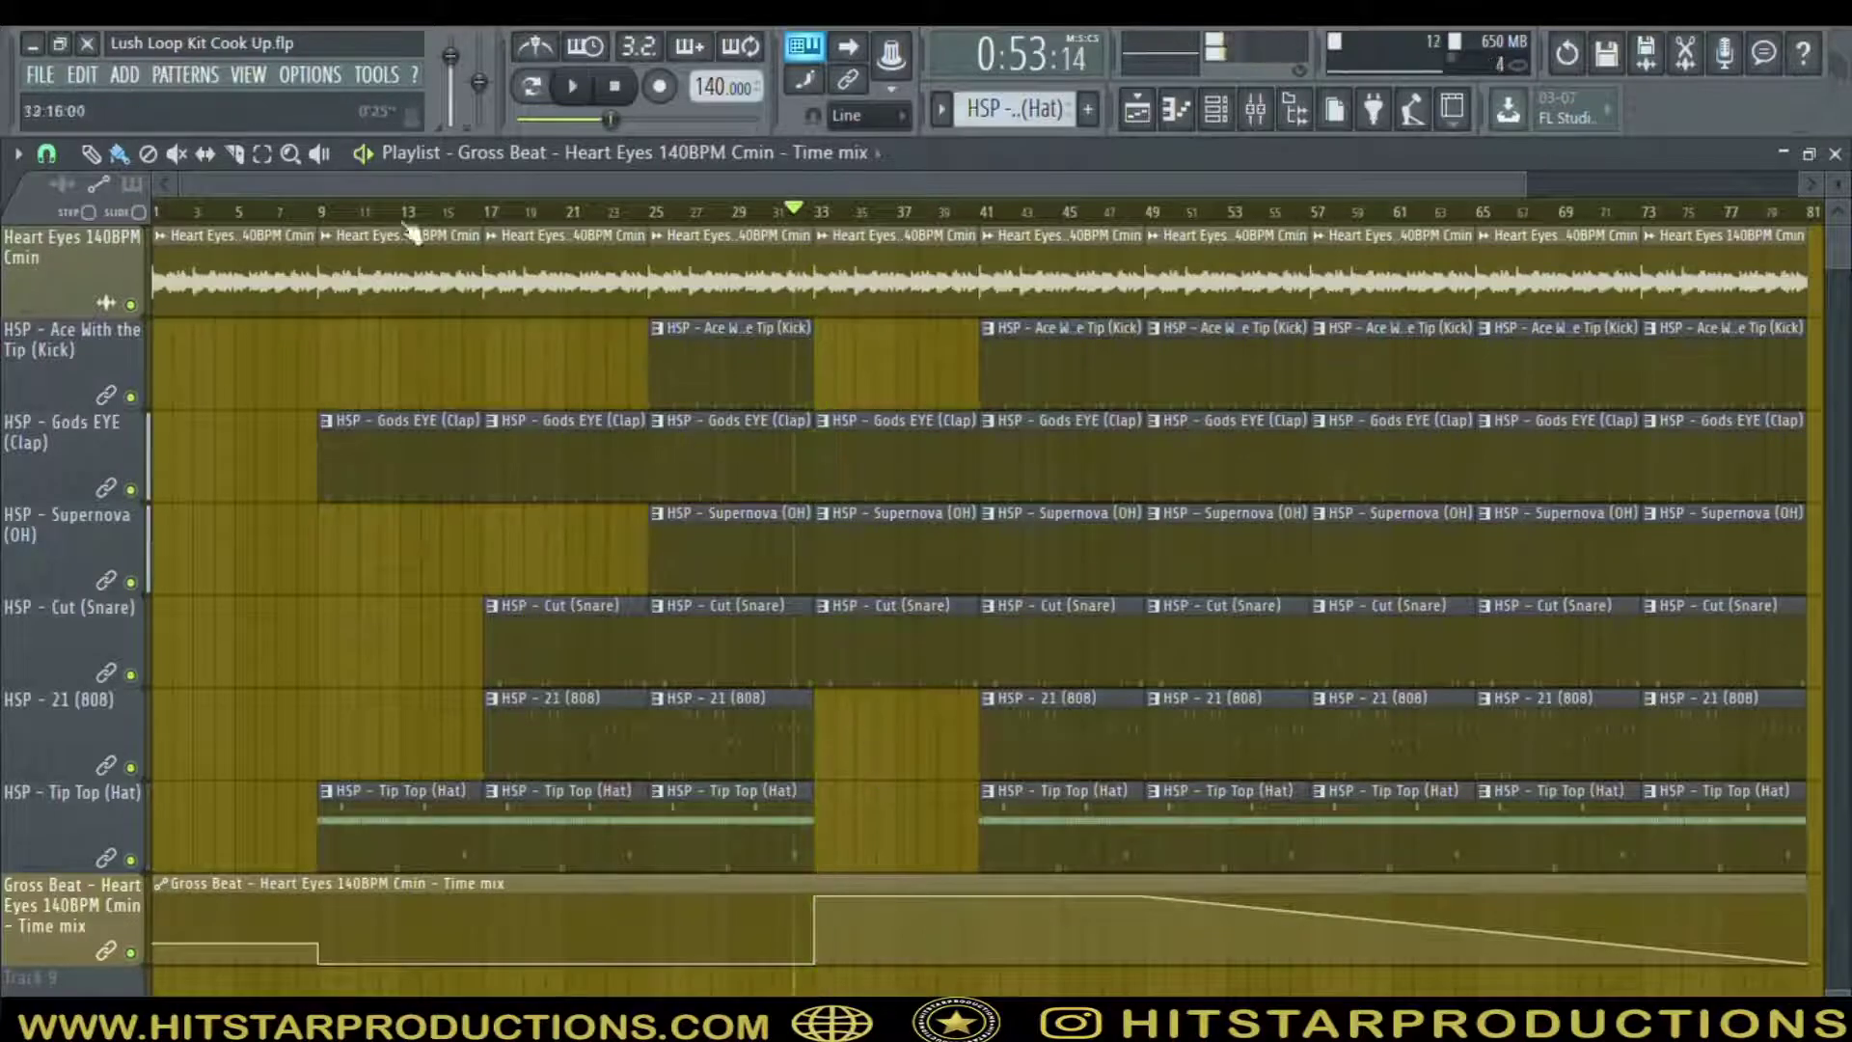
click(828, 936)
key(space)
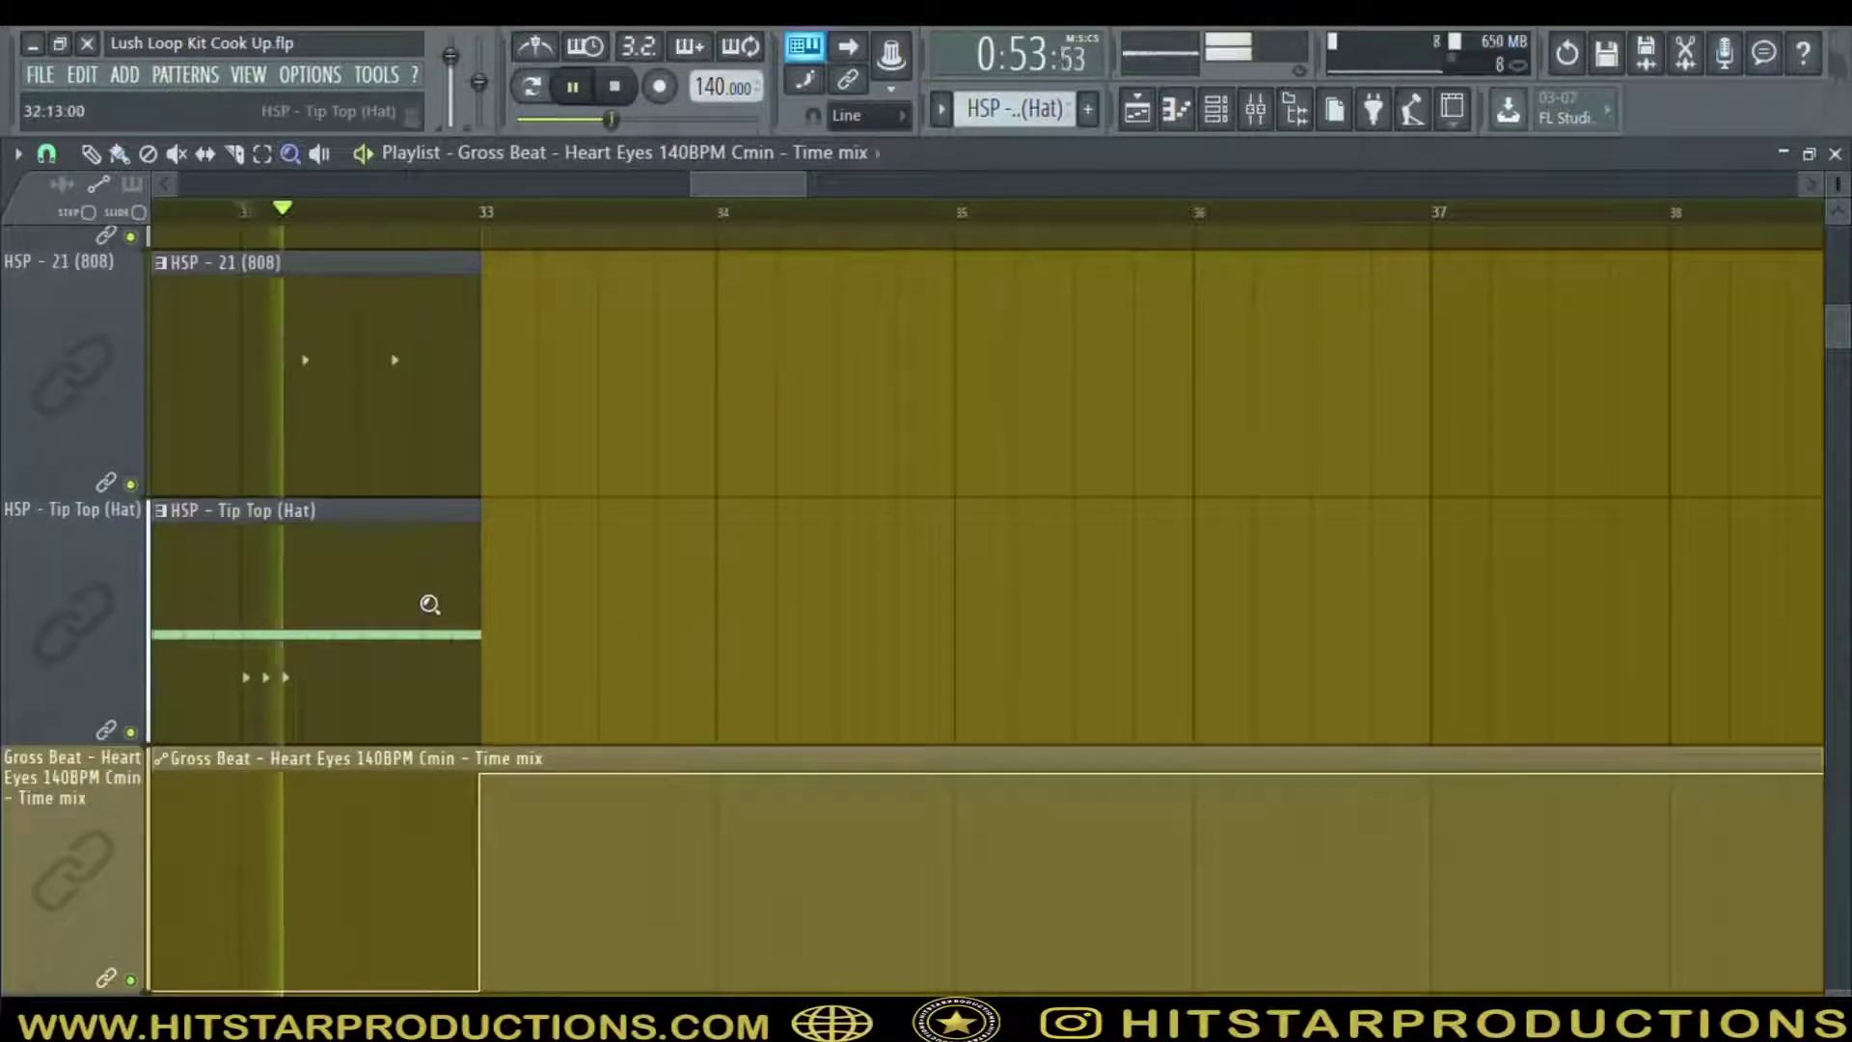
right_click(539, 514)
key(space)
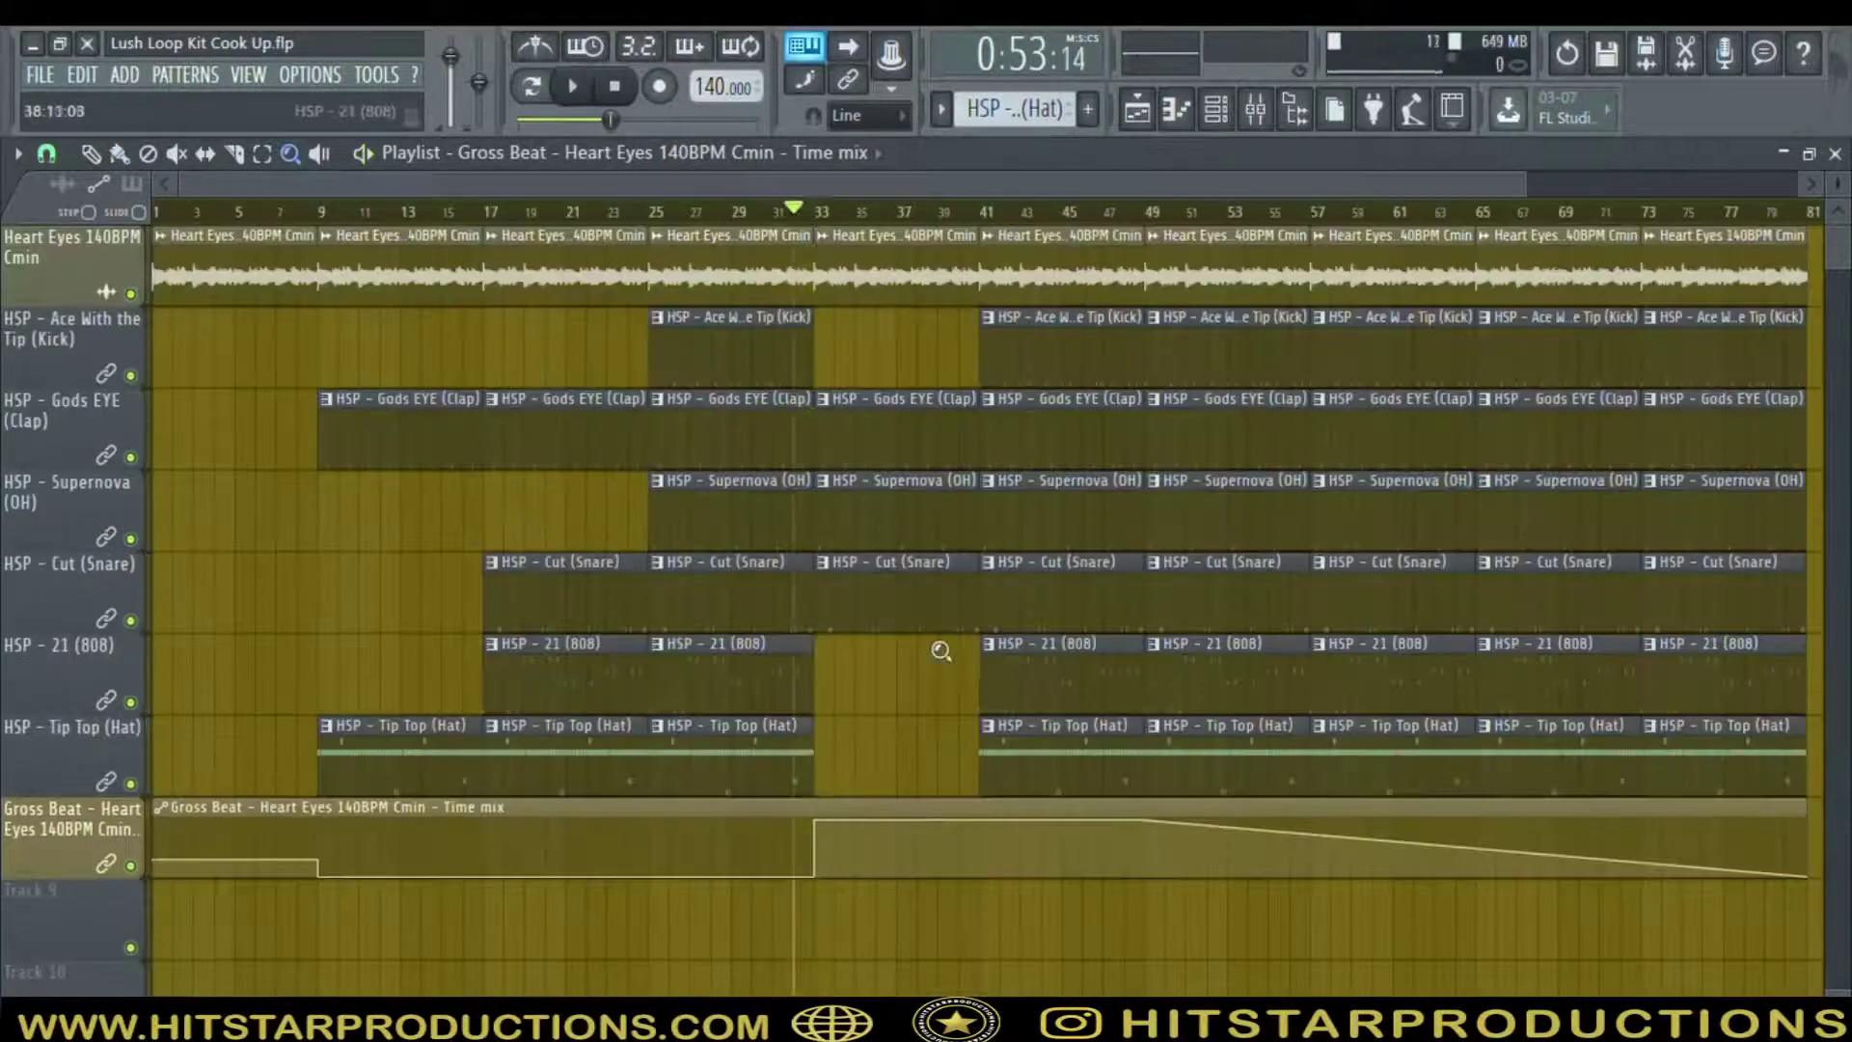
Examine the Heart Eyes loop's waveform up close where its clips meet at bar 33
drag(828, 352, 836, 241)
right_click(806, 406)
right_click(809, 381)
drag(807, 405, 872, 268)
click(535, 357)
right_click(589, 410)
key(space)
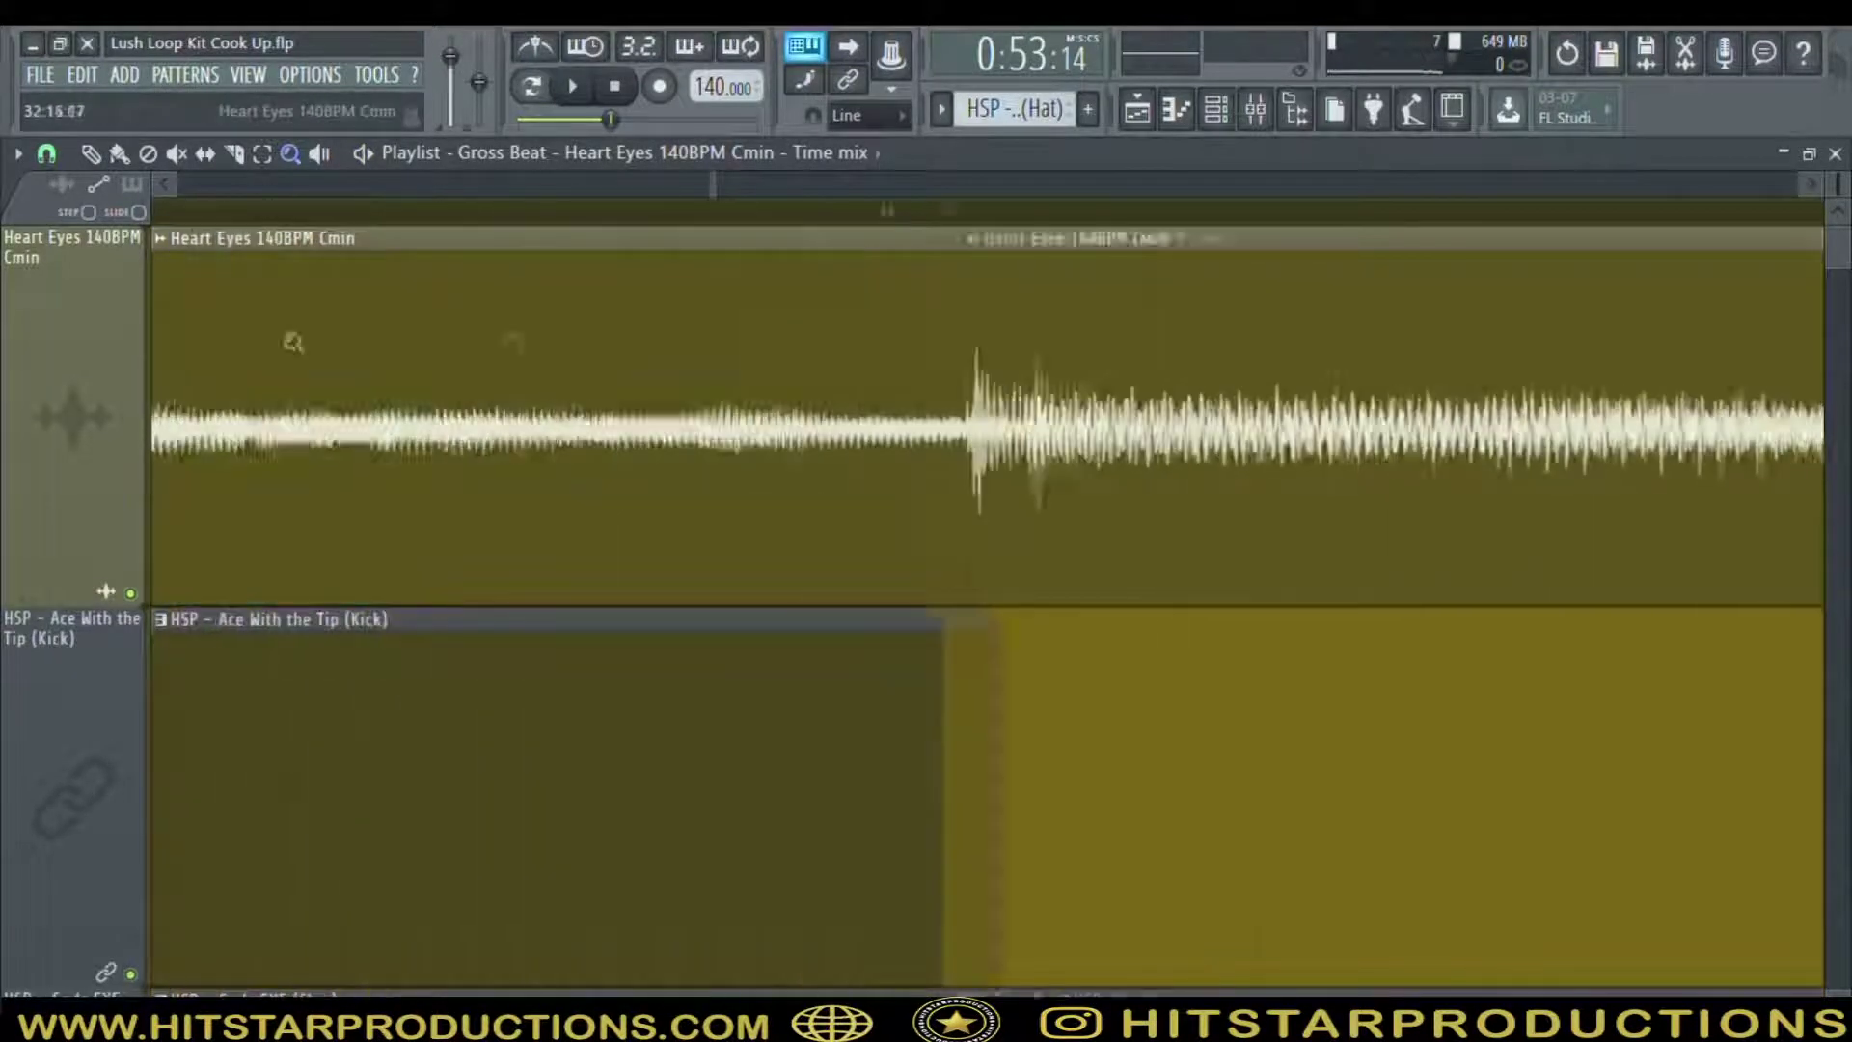
Place a Tip Top hat clip at bar 33 on the hat track with the paint tool
mouse_move(758, 959)
mouse_down()
mouse_move(778, 885)
mouse_move(1308, 287)
mouse_up()
click(120, 155)
click(346, 773)
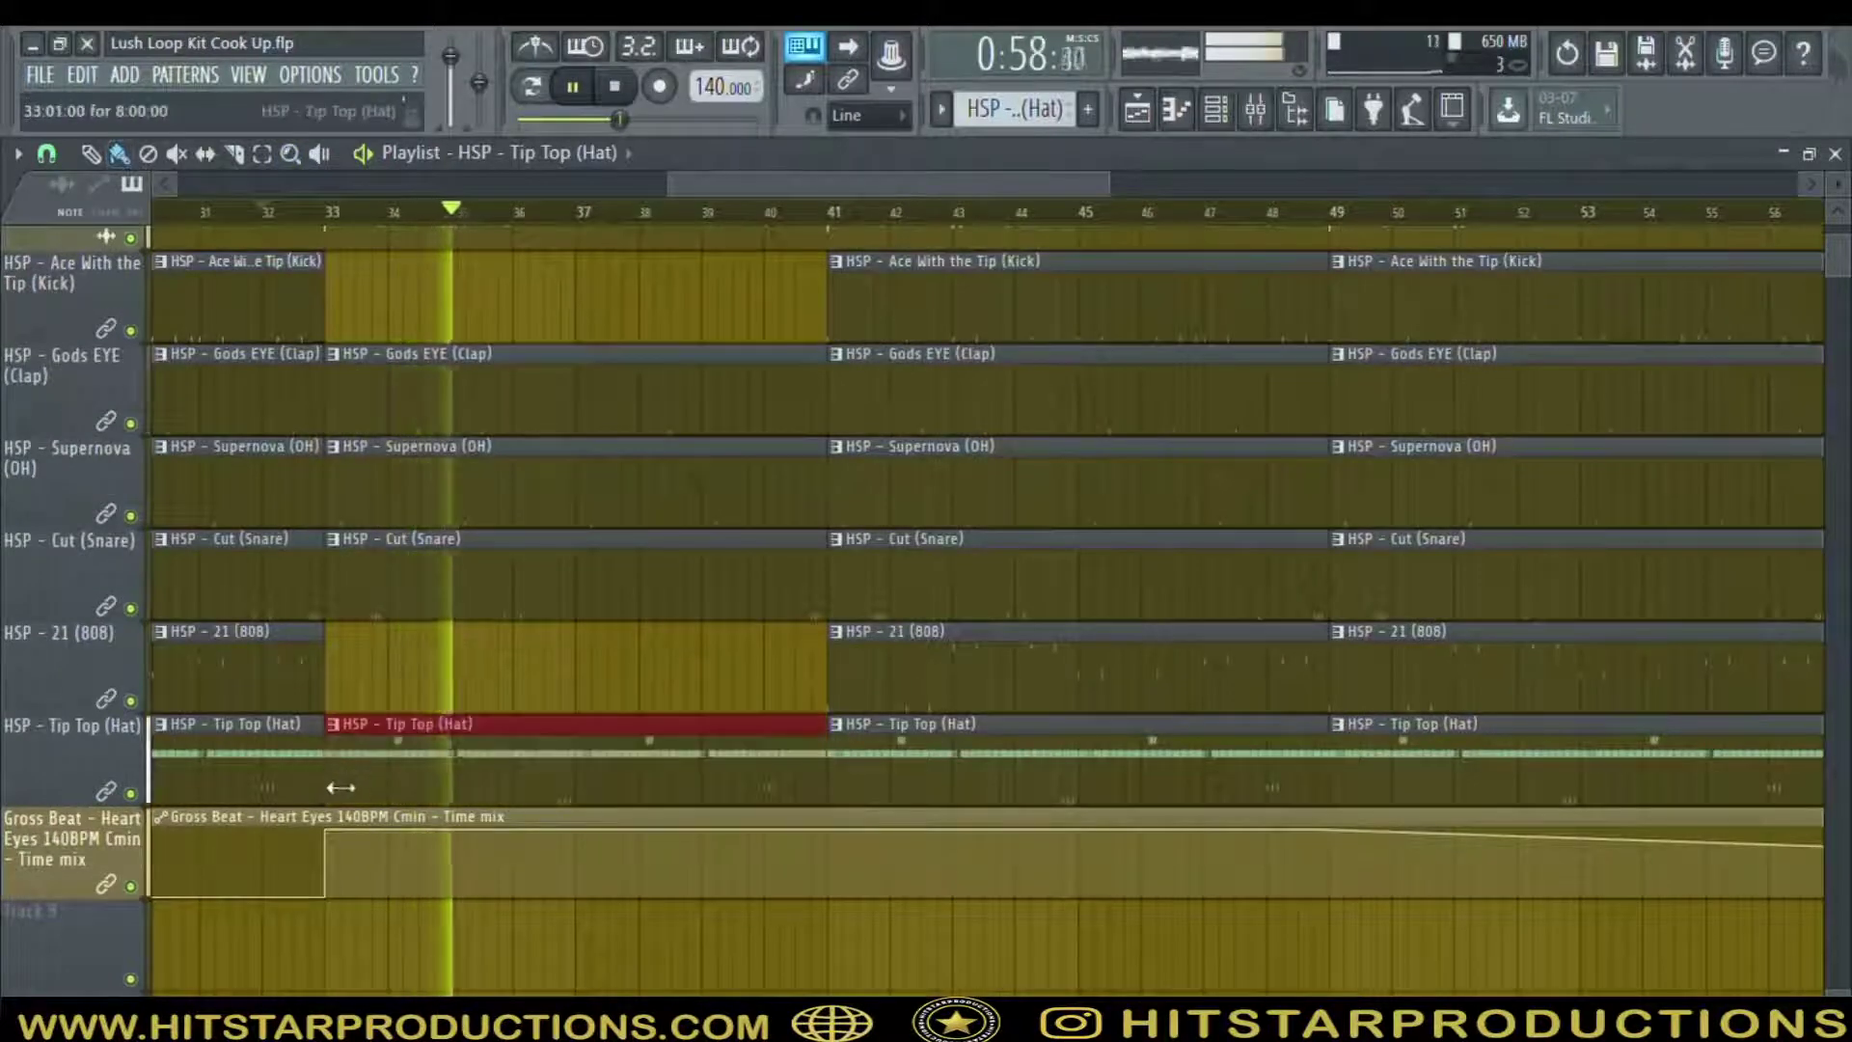
Trim the starts of the hat and snare clips at bar 33 to bar 35, and delete the kick clip at bar 41
mouse_move(346, 787)
mouse_down()
mouse_move(487, 783)
mouse_move(471, 780)
mouse_up()
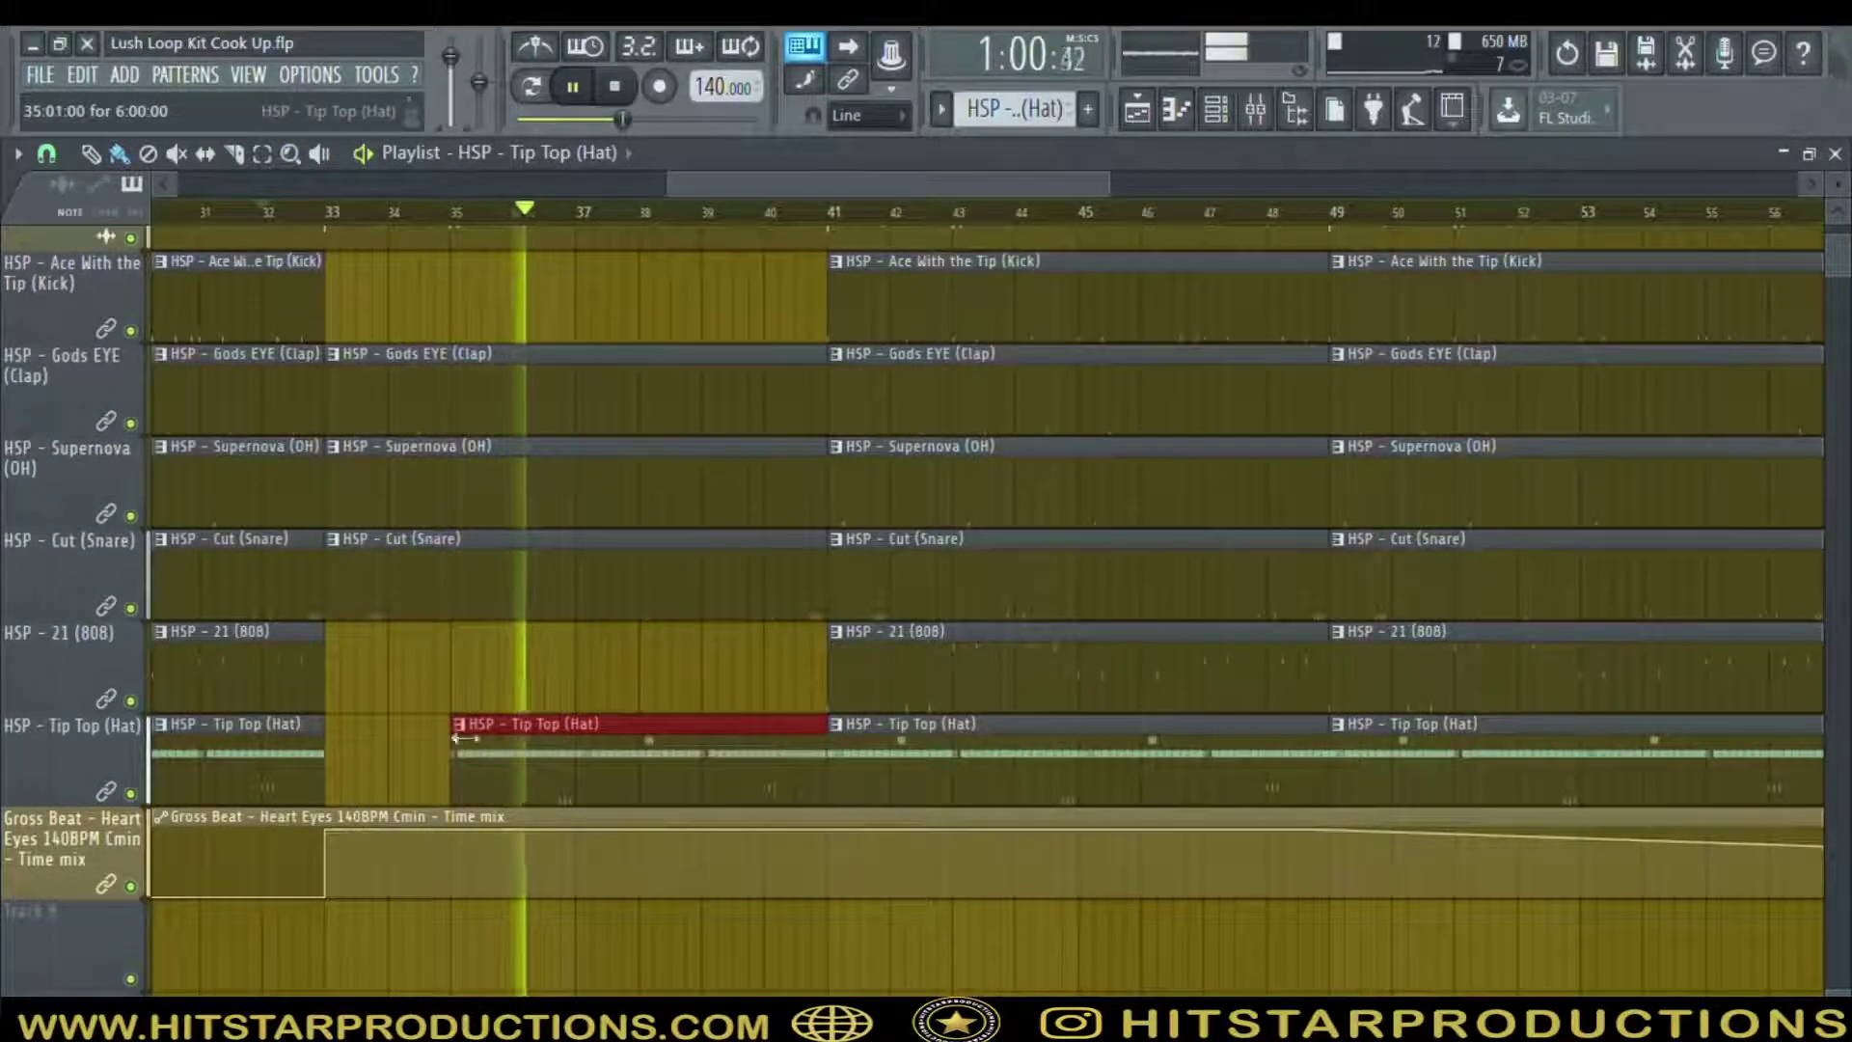
drag(348, 599, 453, 603)
scroll(1031, 637, up, 1)
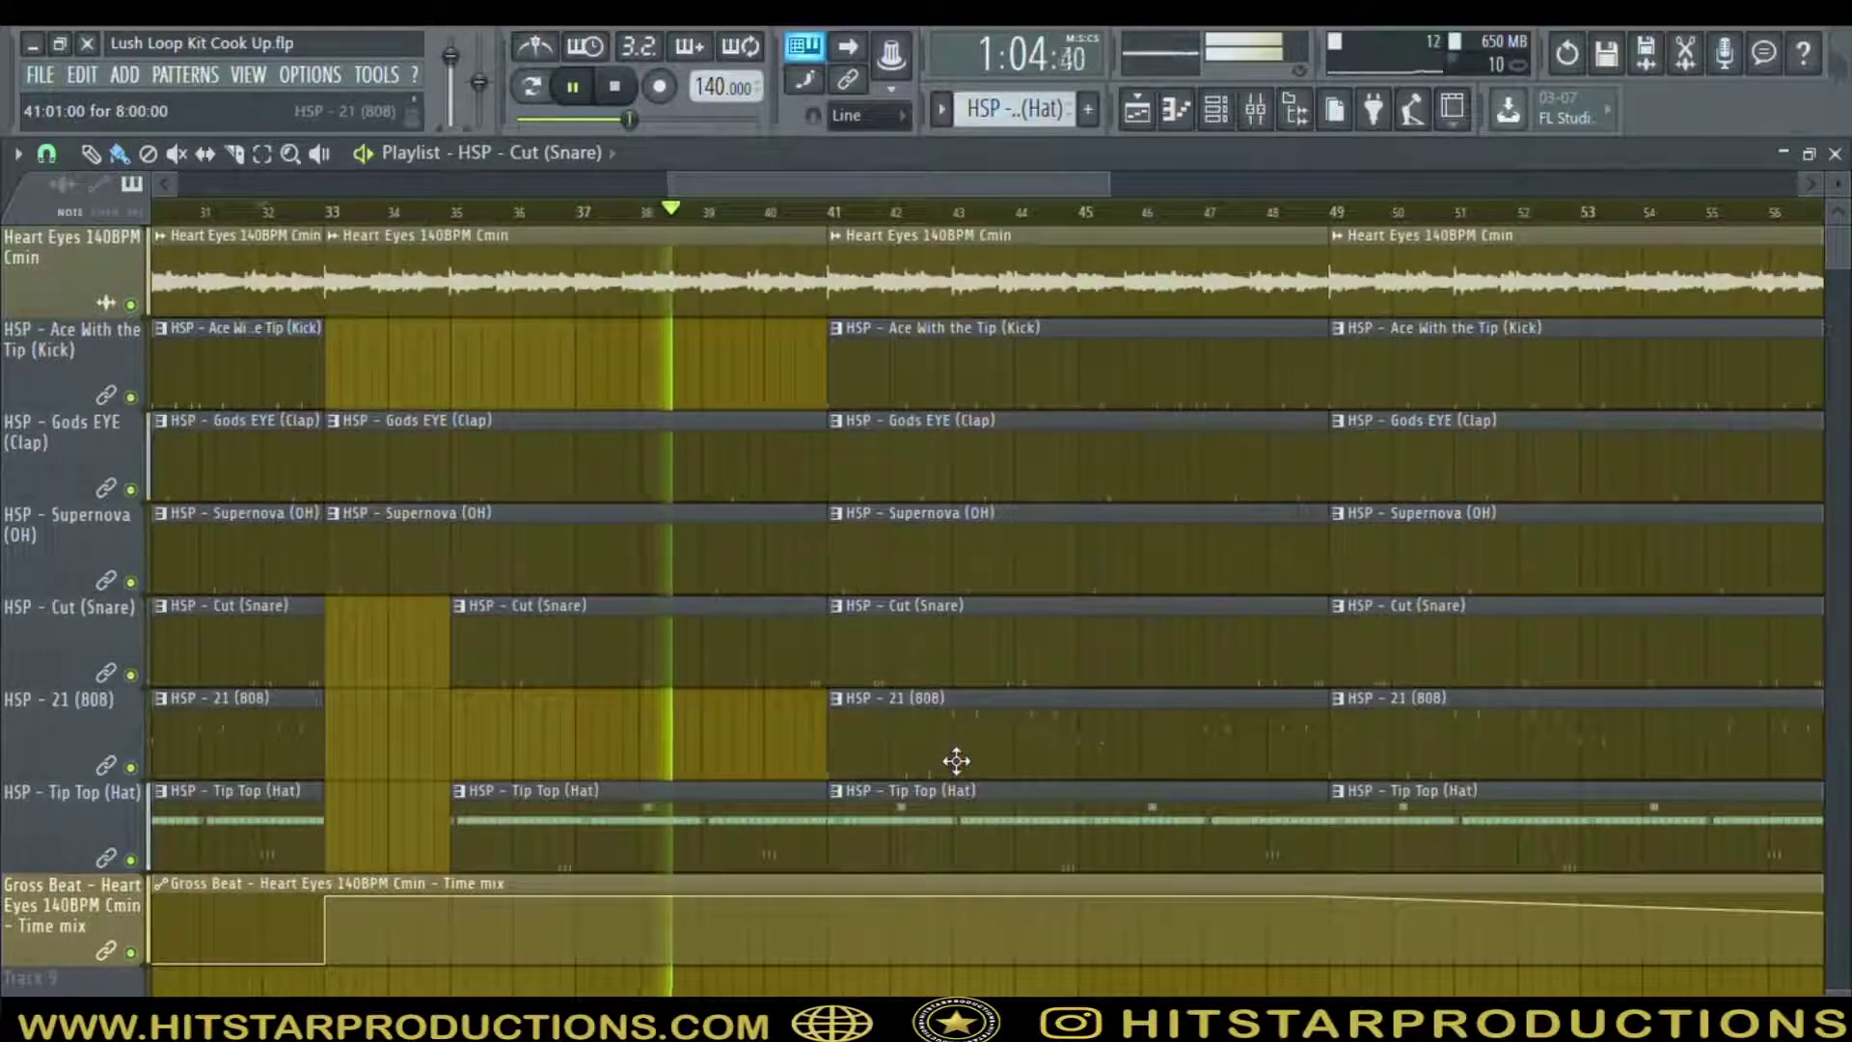
right_click(994, 409)
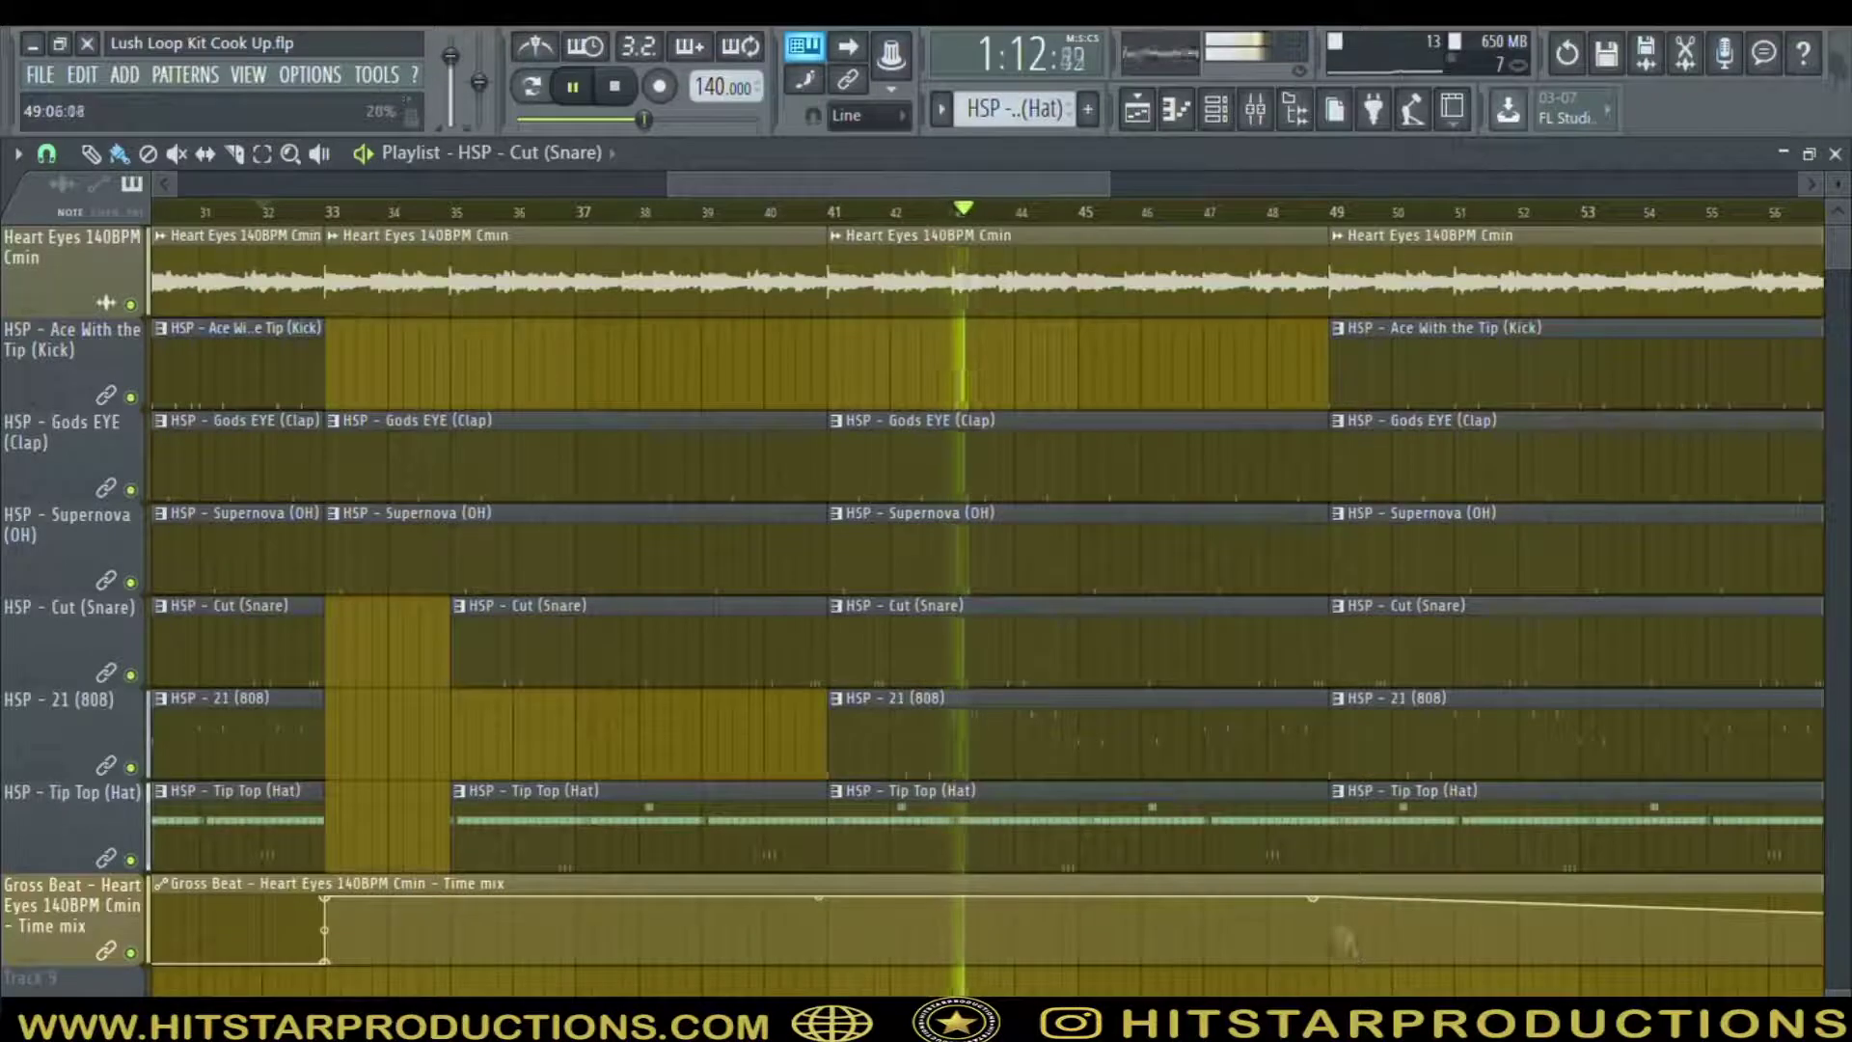
Shape the time mix automation to ramp down from the middle of bar 48 to zero at bar 49
drag(1341, 907, 1334, 988)
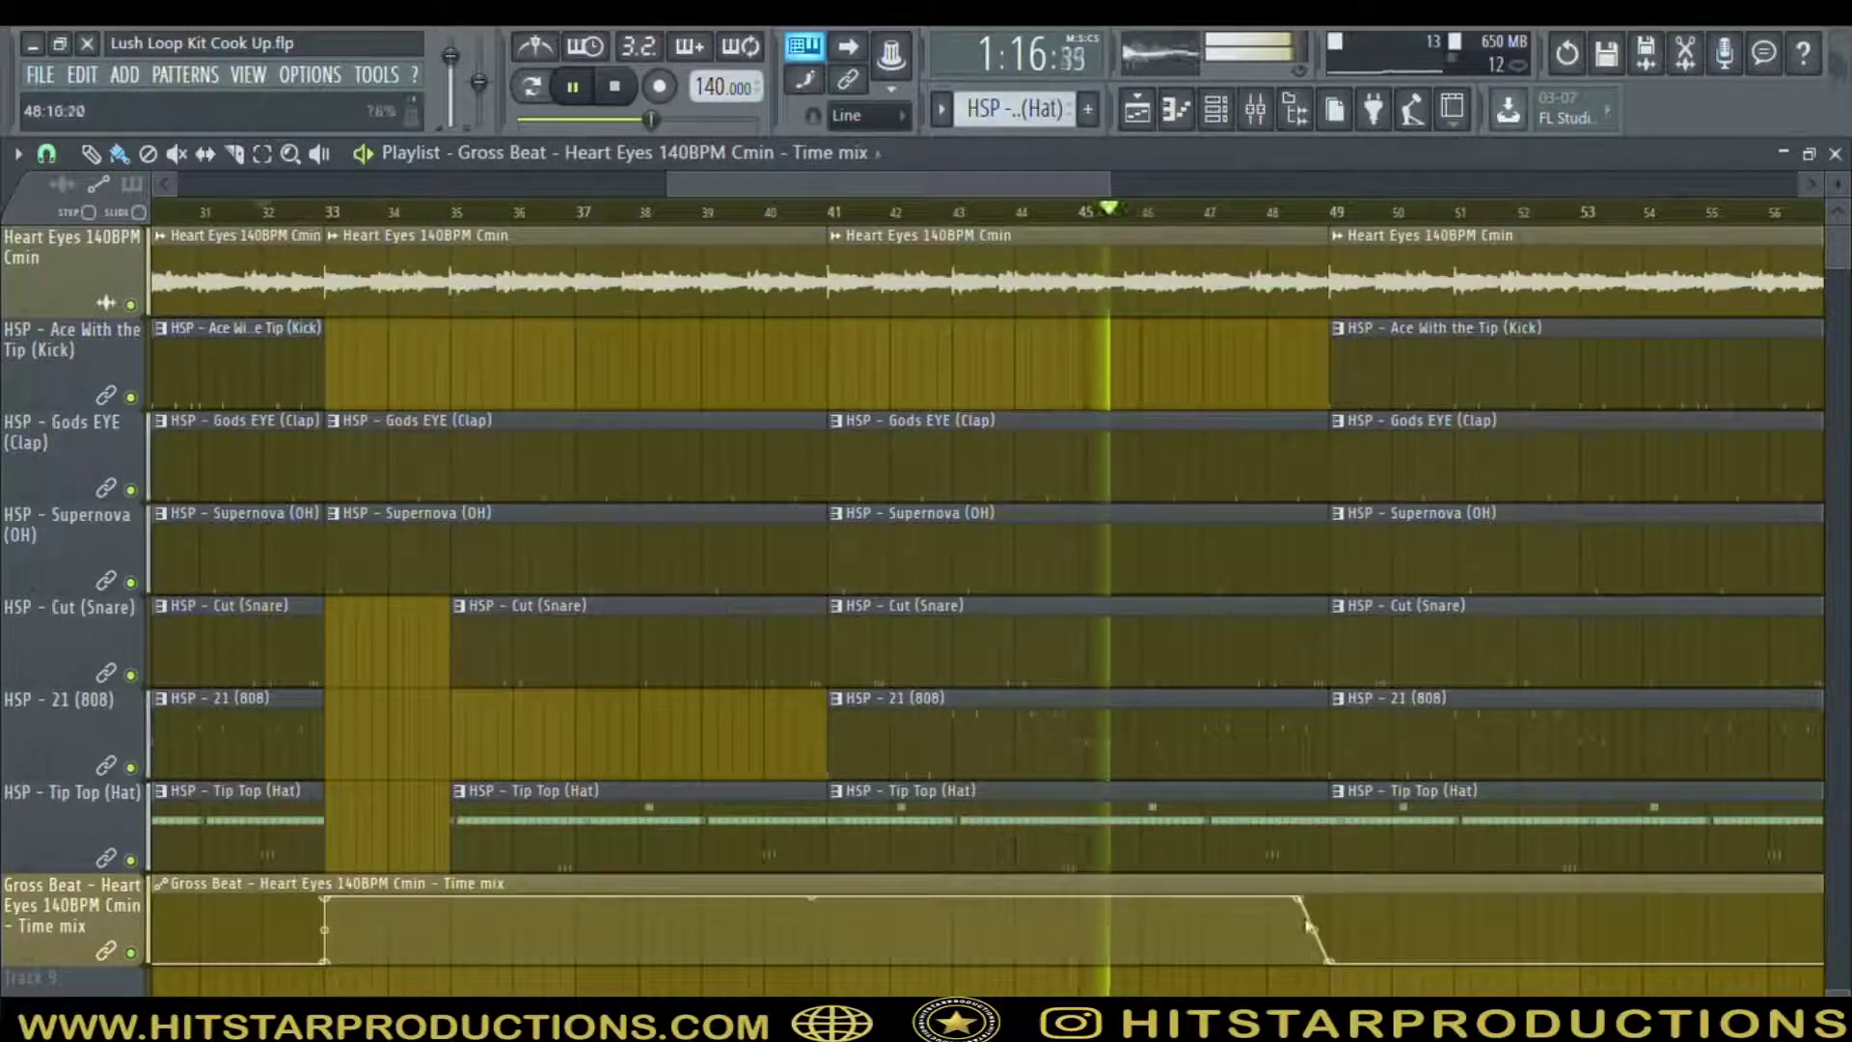
drag(1303, 905, 1268, 898)
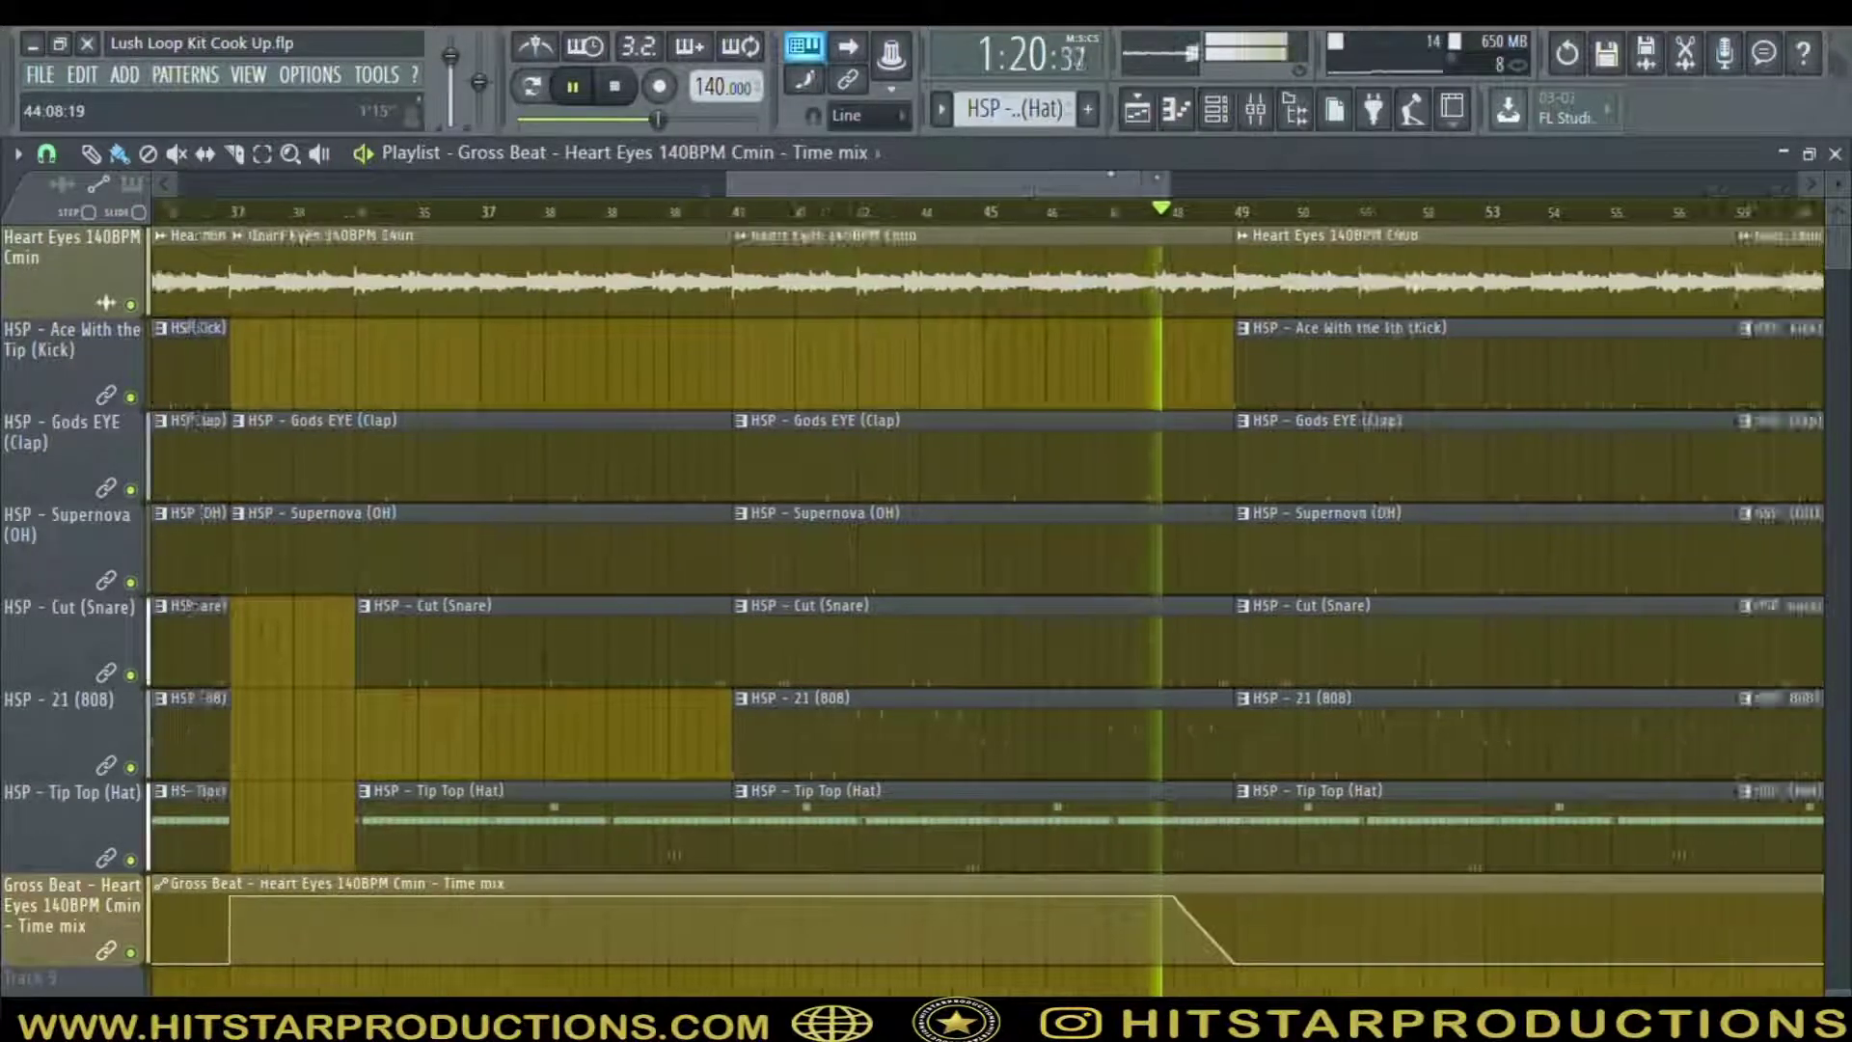
key(space)
key(space)
drag(608, 897, 649, 897)
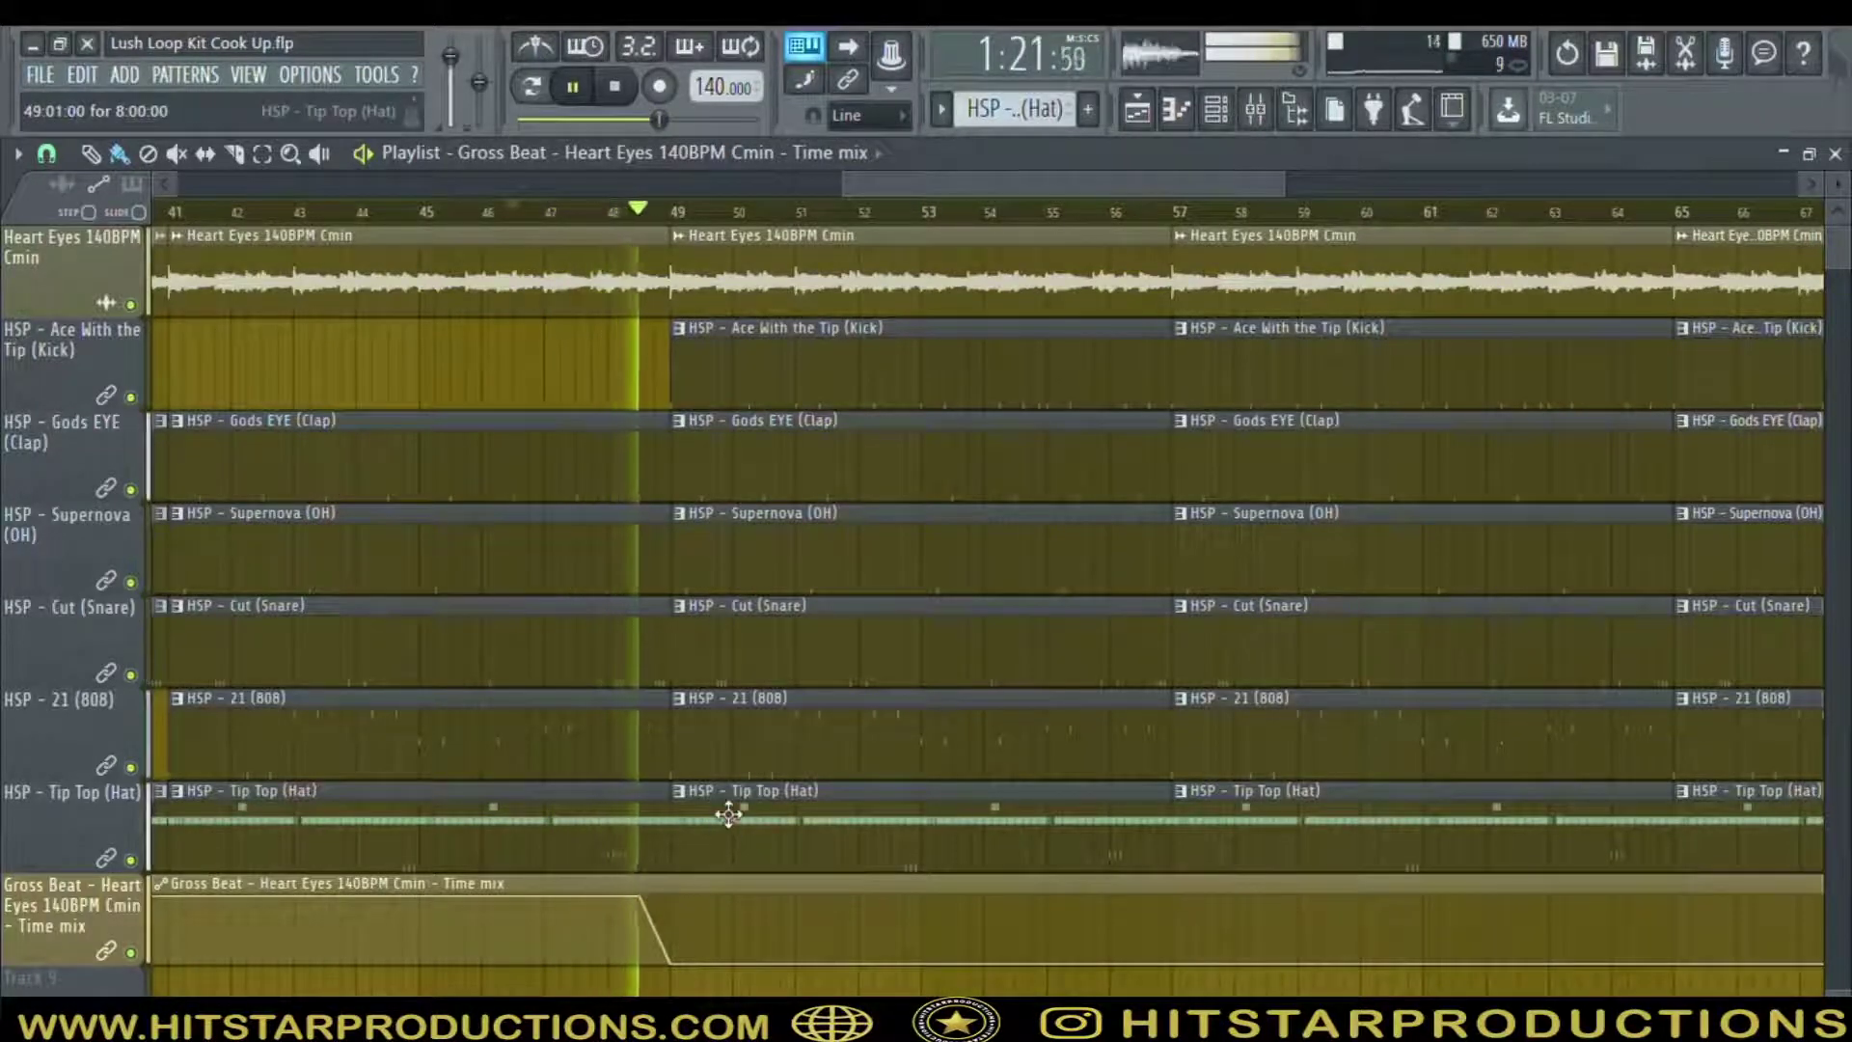
Show the whole arrangement and listen to it from bar 1
click(292, 154)
right_click(1021, 550)
drag(1035, 955, 1727, 372)
right_click(1076, 362)
click(613, 87)
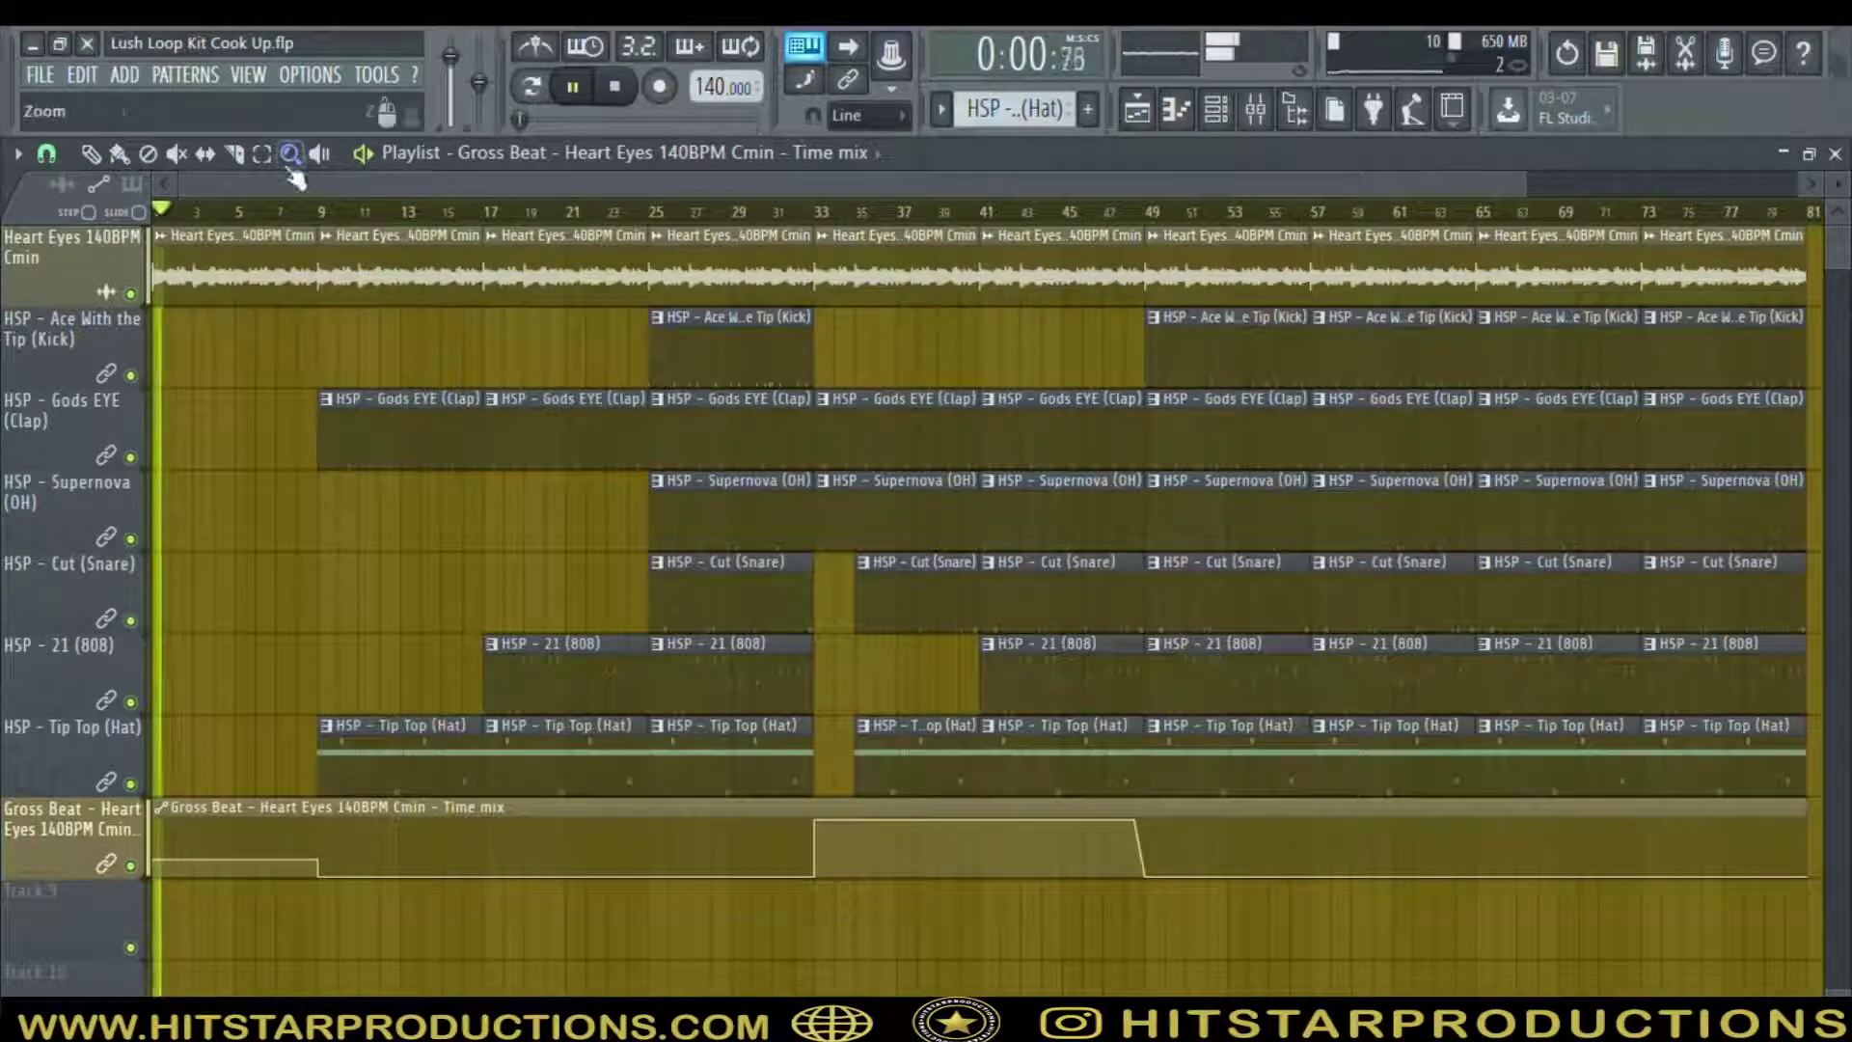
click(119, 157)
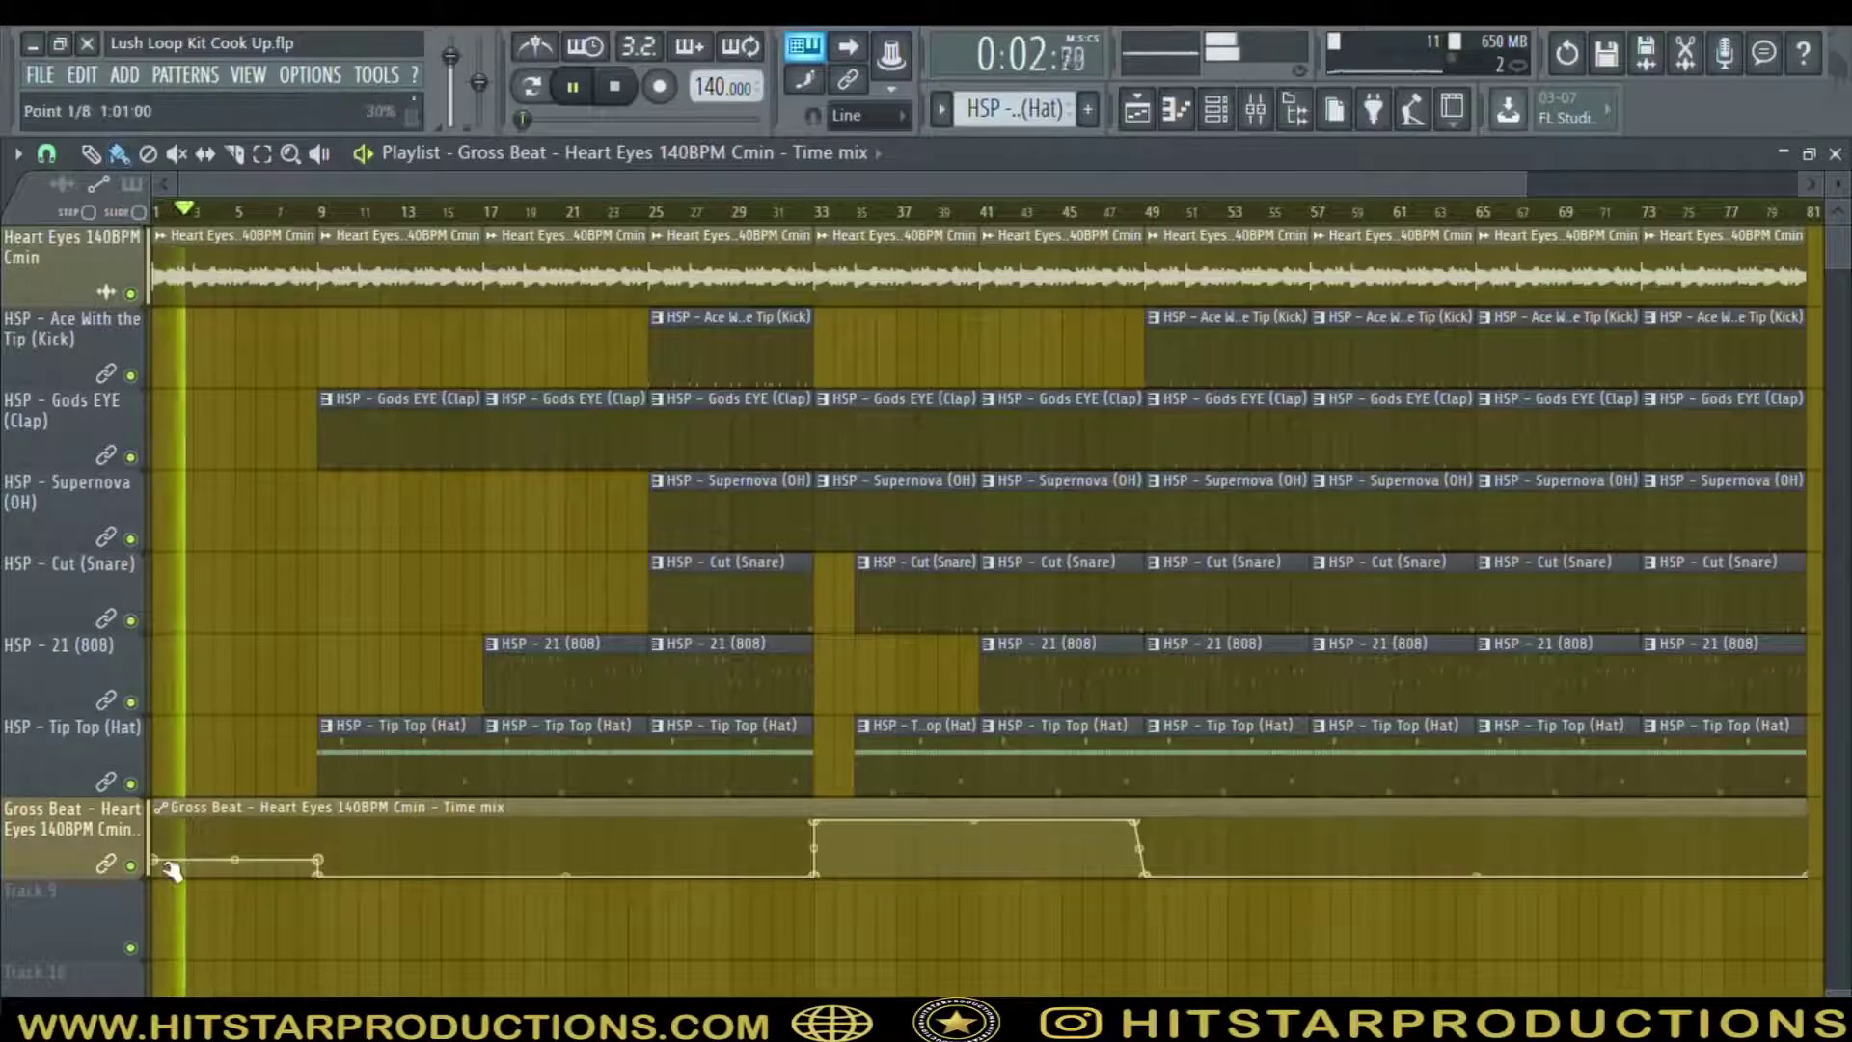
Try a time mix level of 45% at bar 1, then level that point with the one at bar 9 again
drag(166, 865, 166, 856)
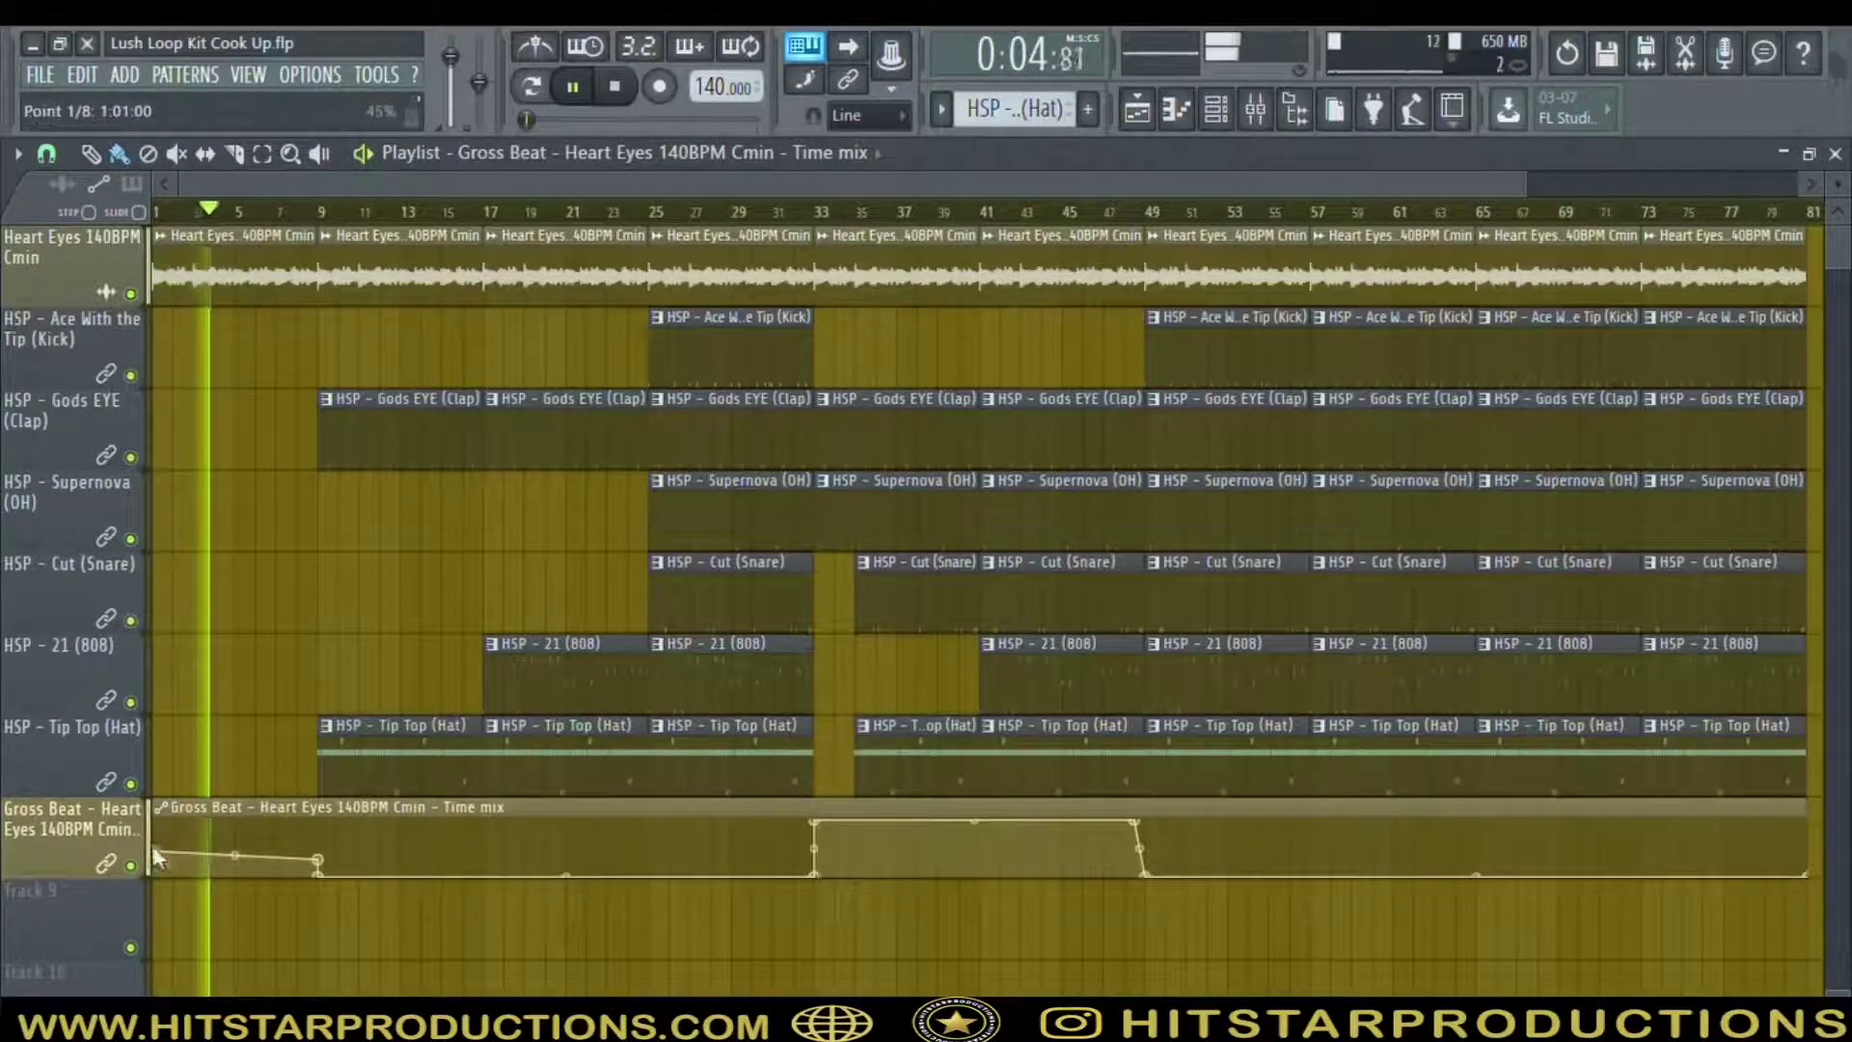
click(193, 913)
right_click(317, 861)
click(350, 938)
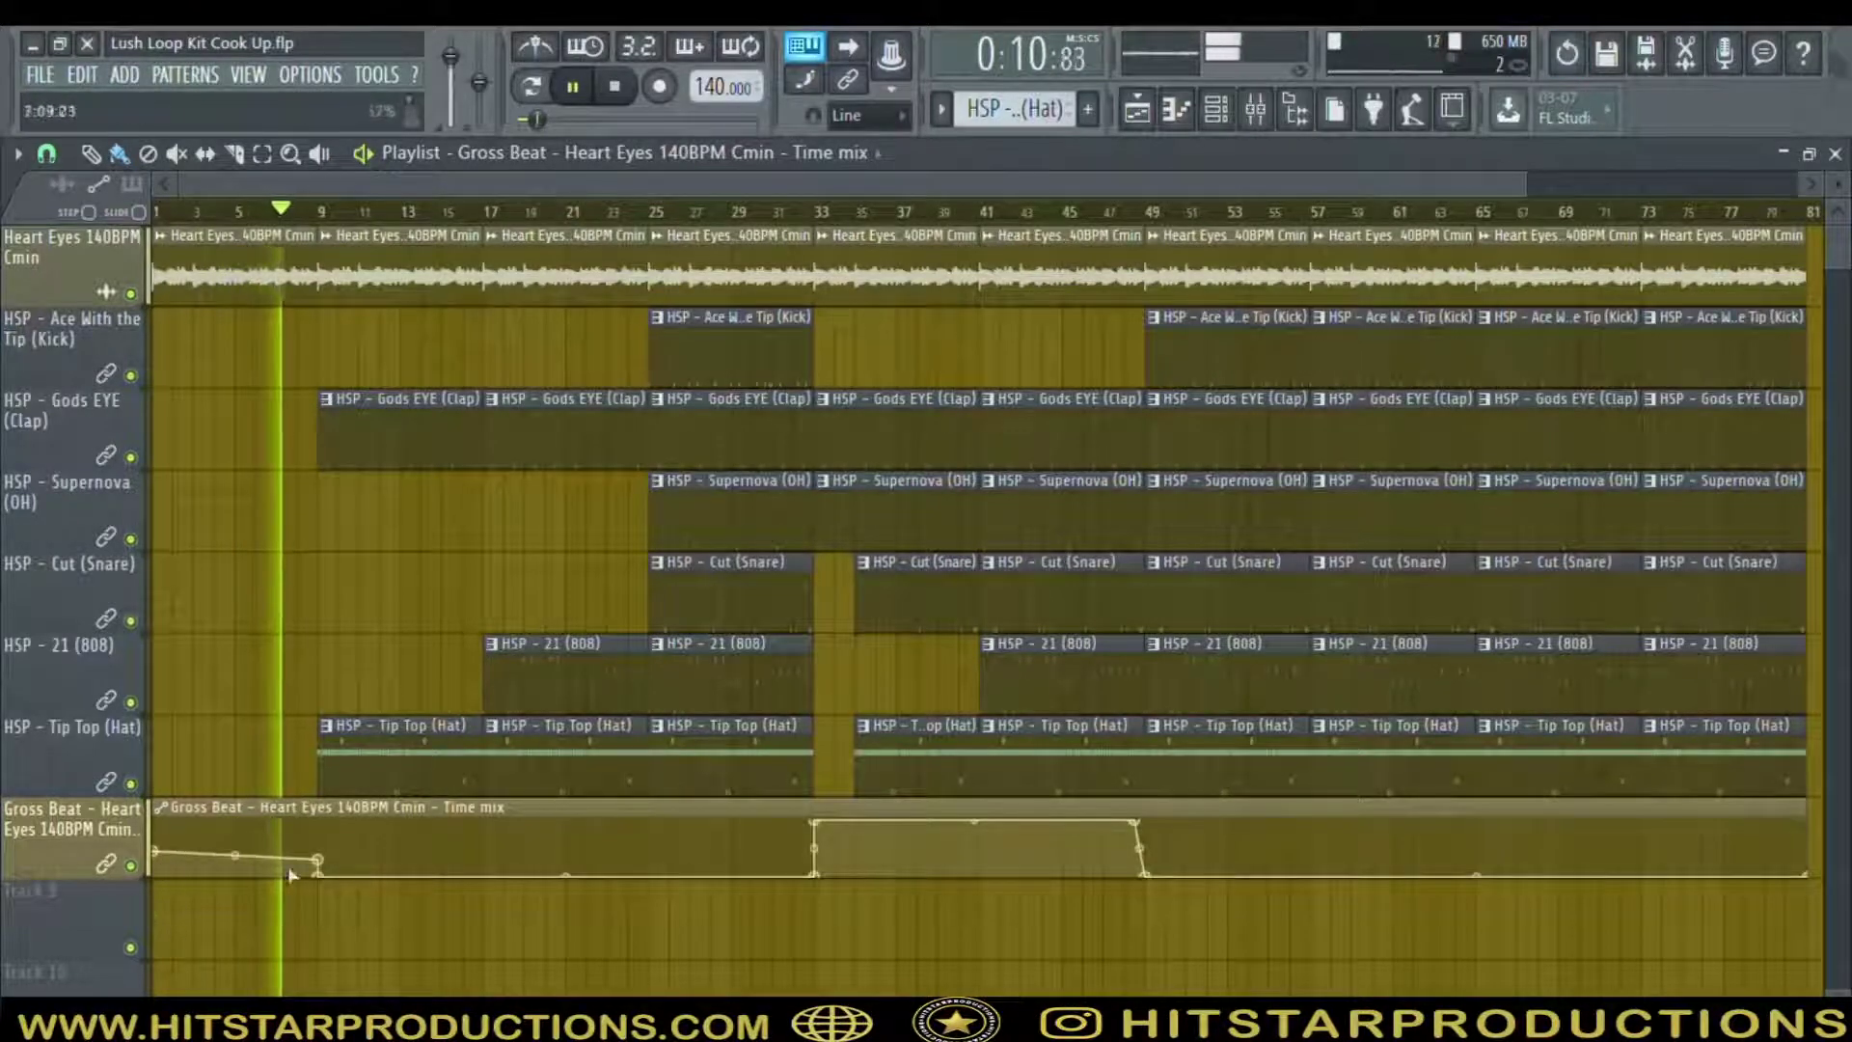
drag(154, 852, 156, 860)
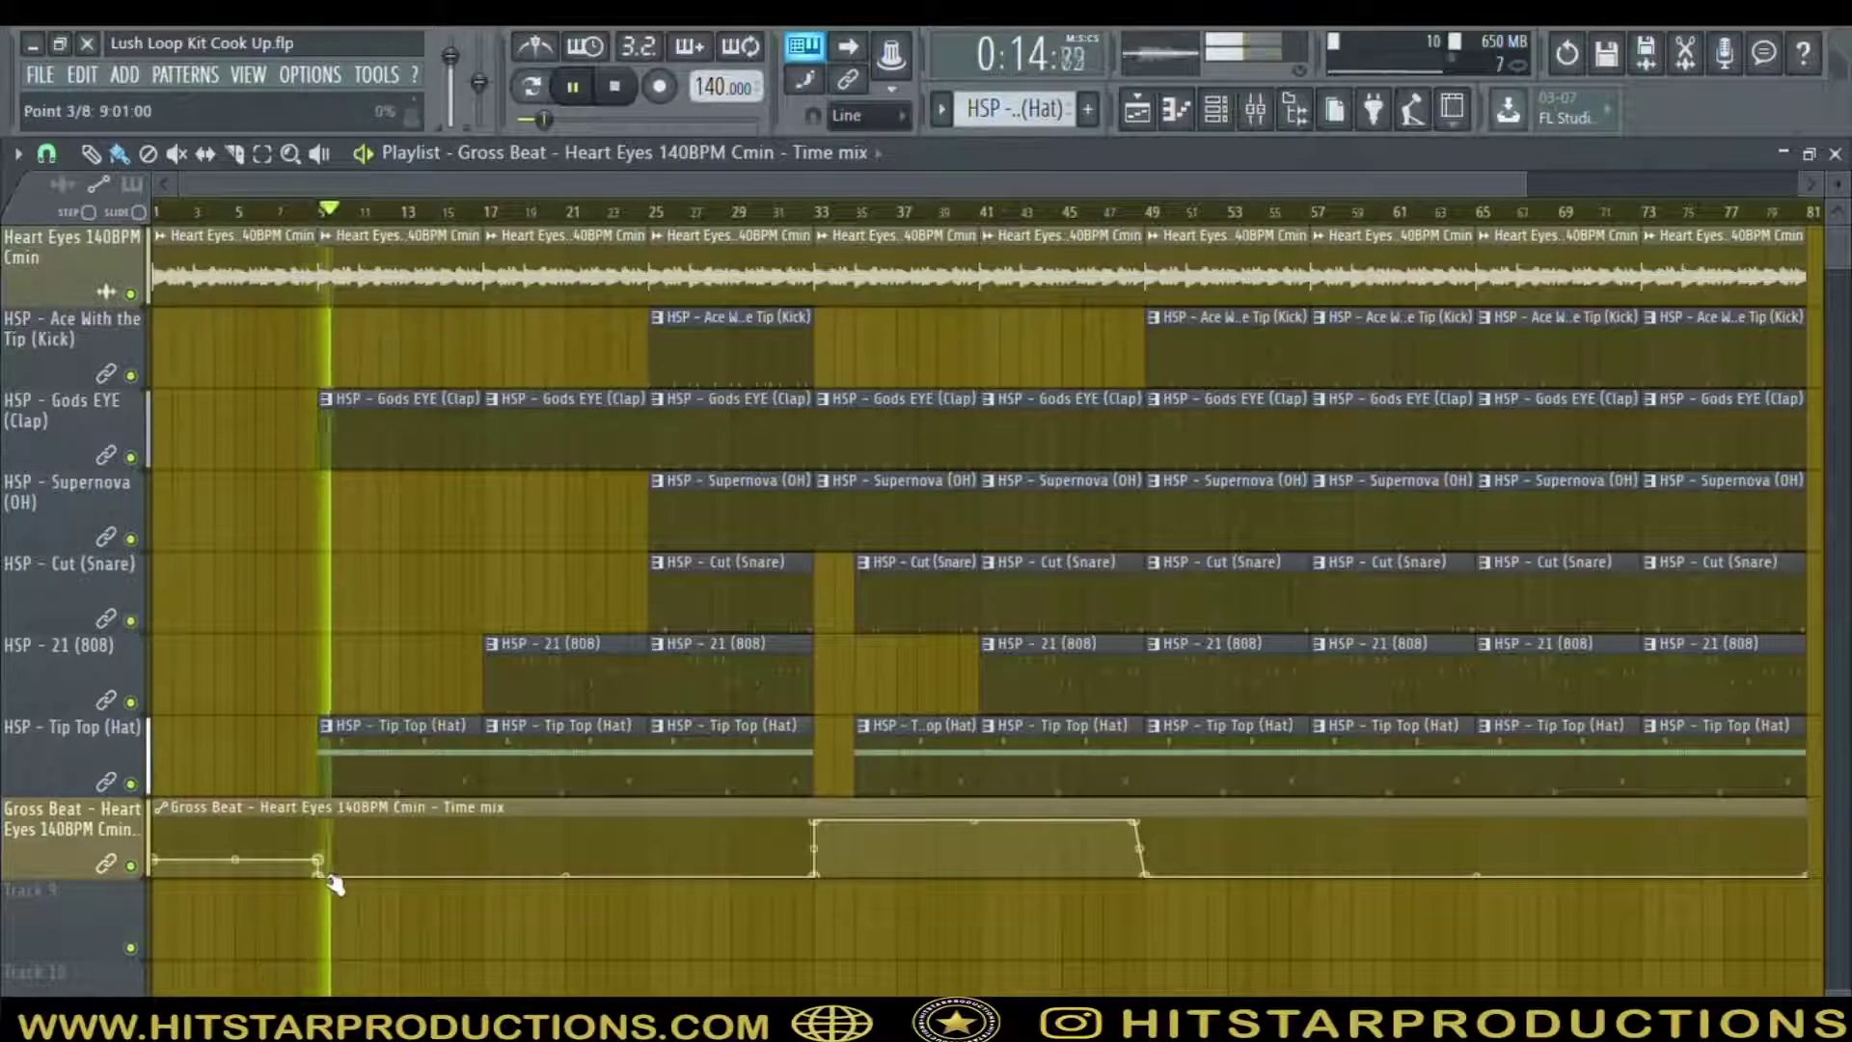
Hold the intro's time mix level until about bar 18 before dropping to zero, and end the bar 9 hat clip just before bar 17
click(382, 564)
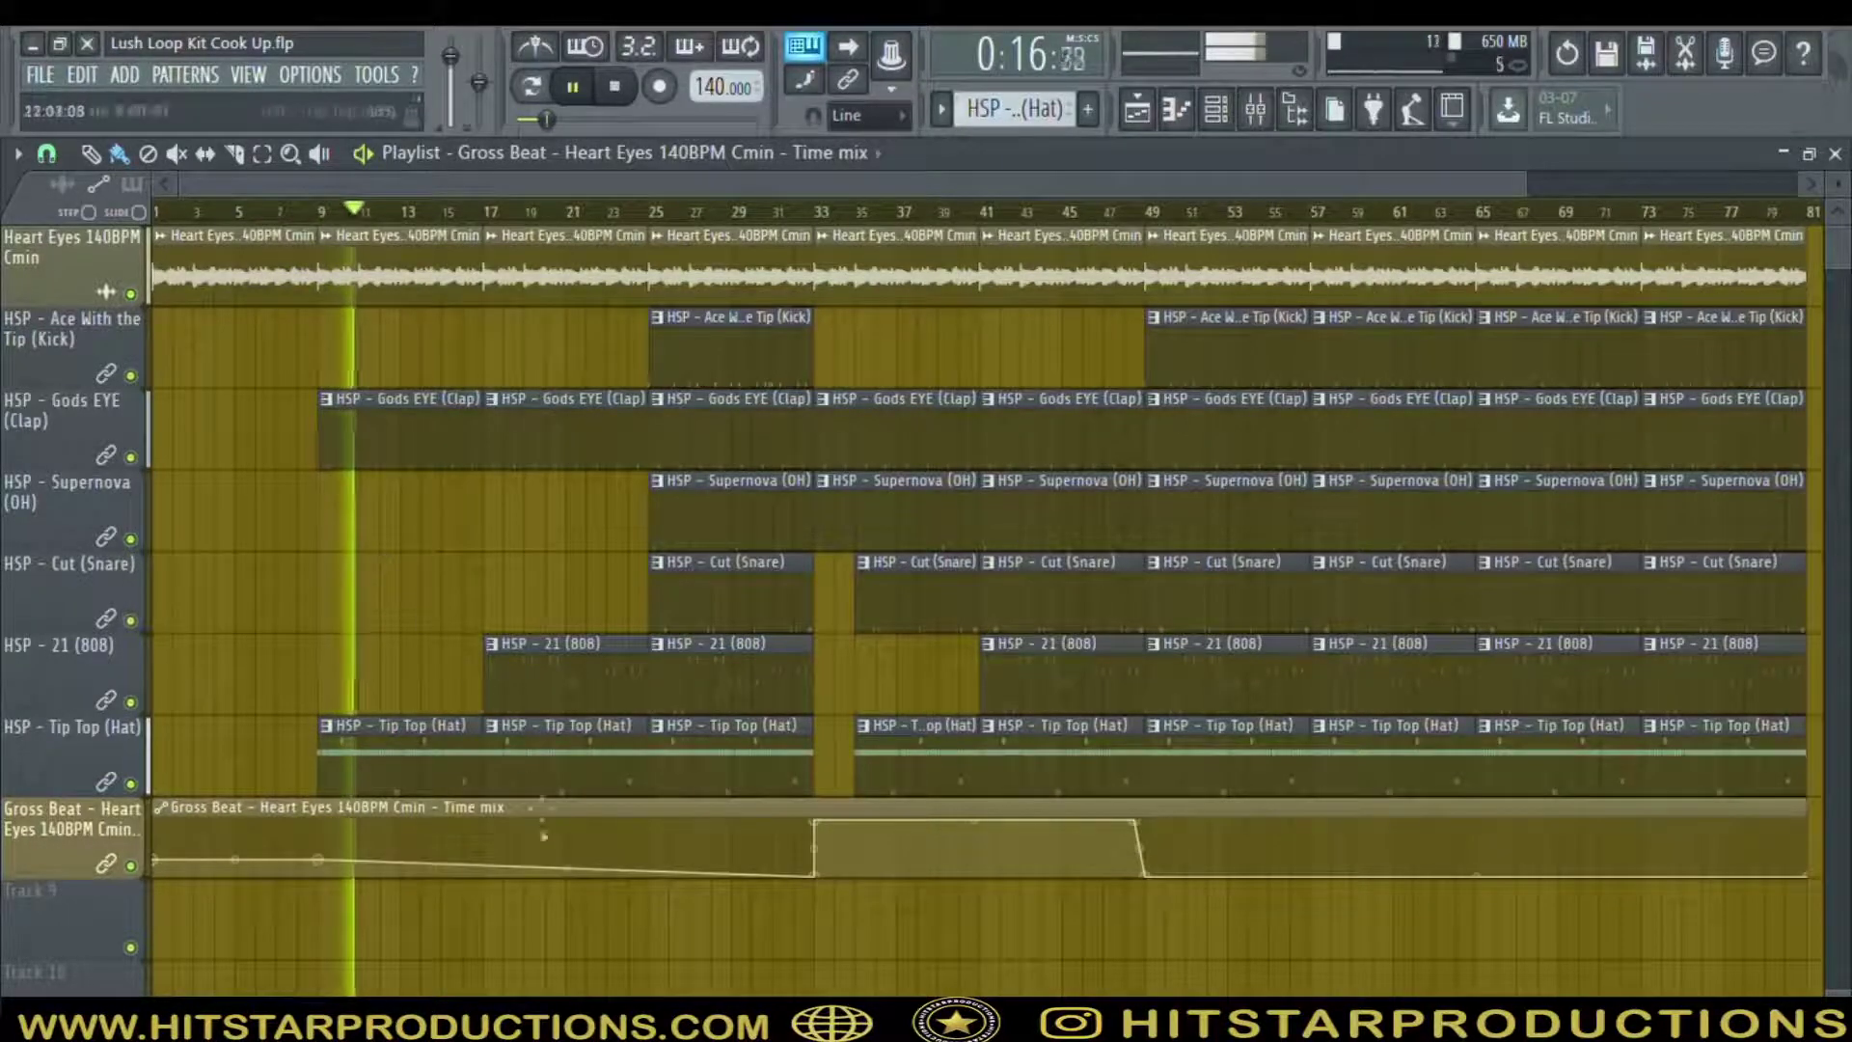
right_click(504, 860)
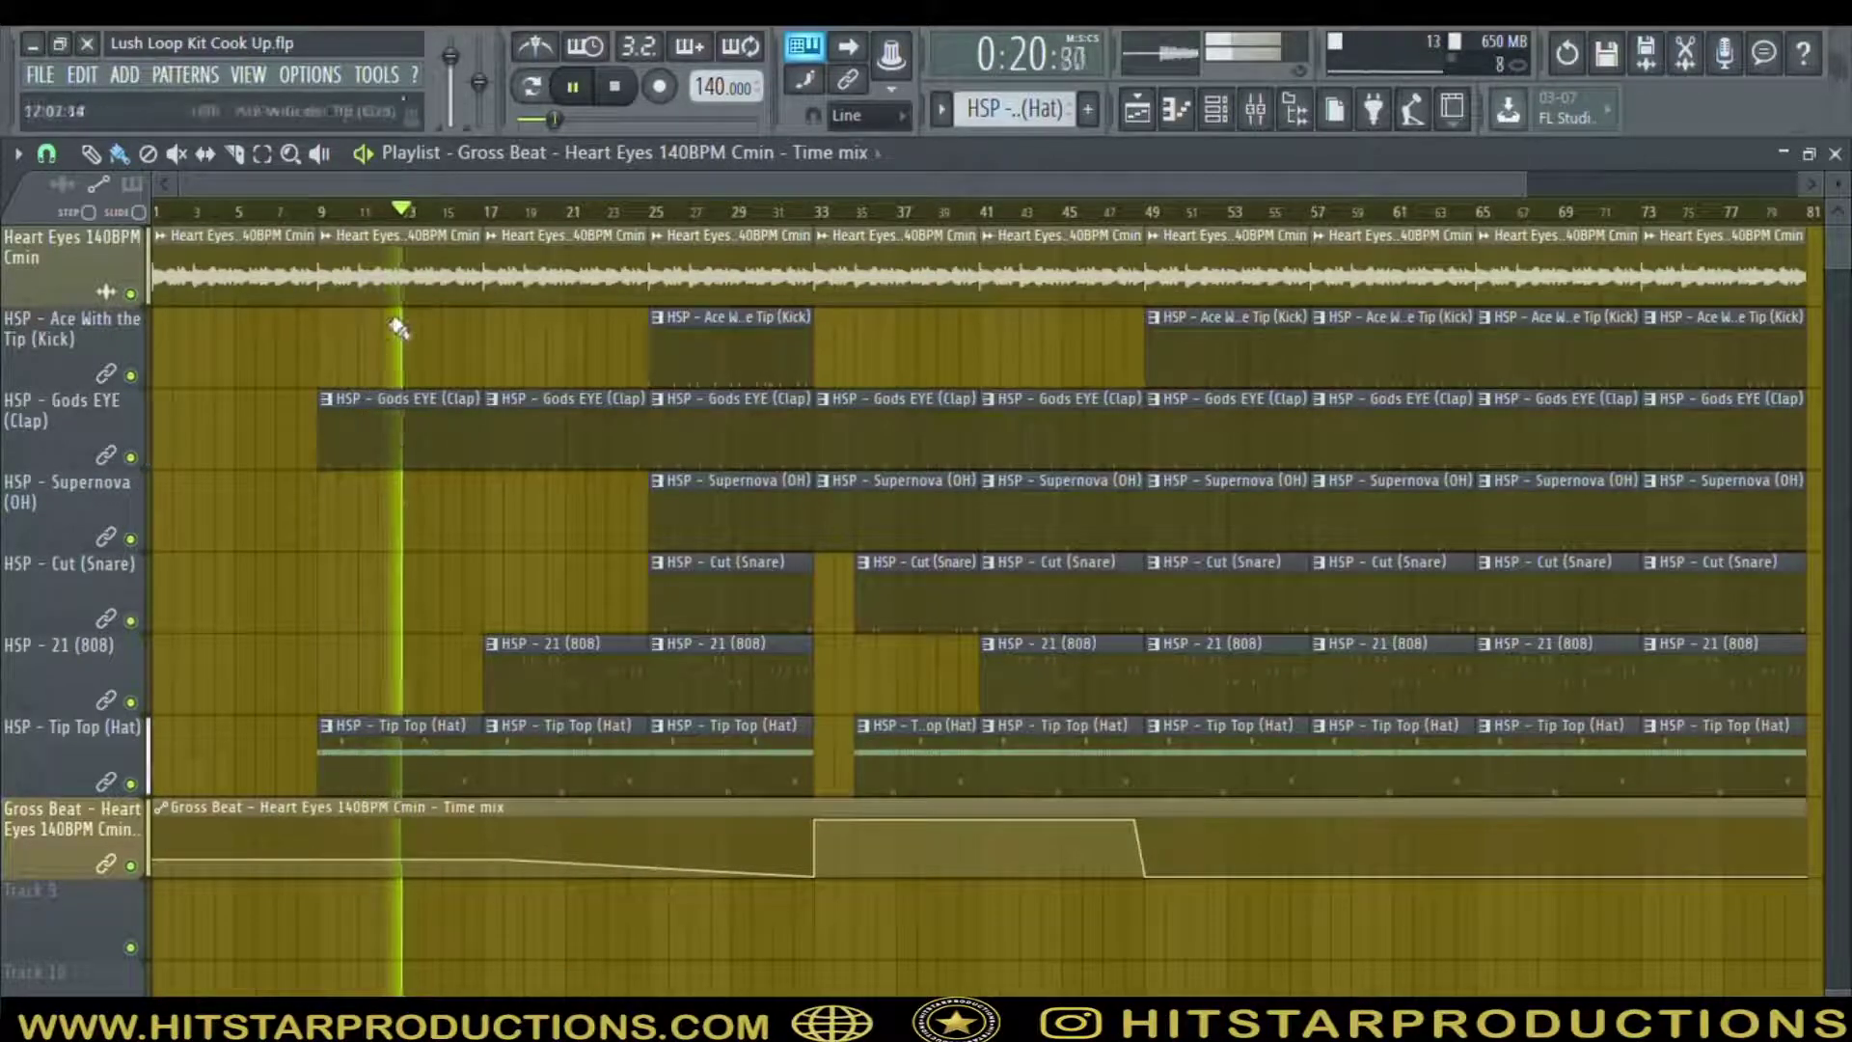
right_click(532, 861)
drag(532, 861, 513, 934)
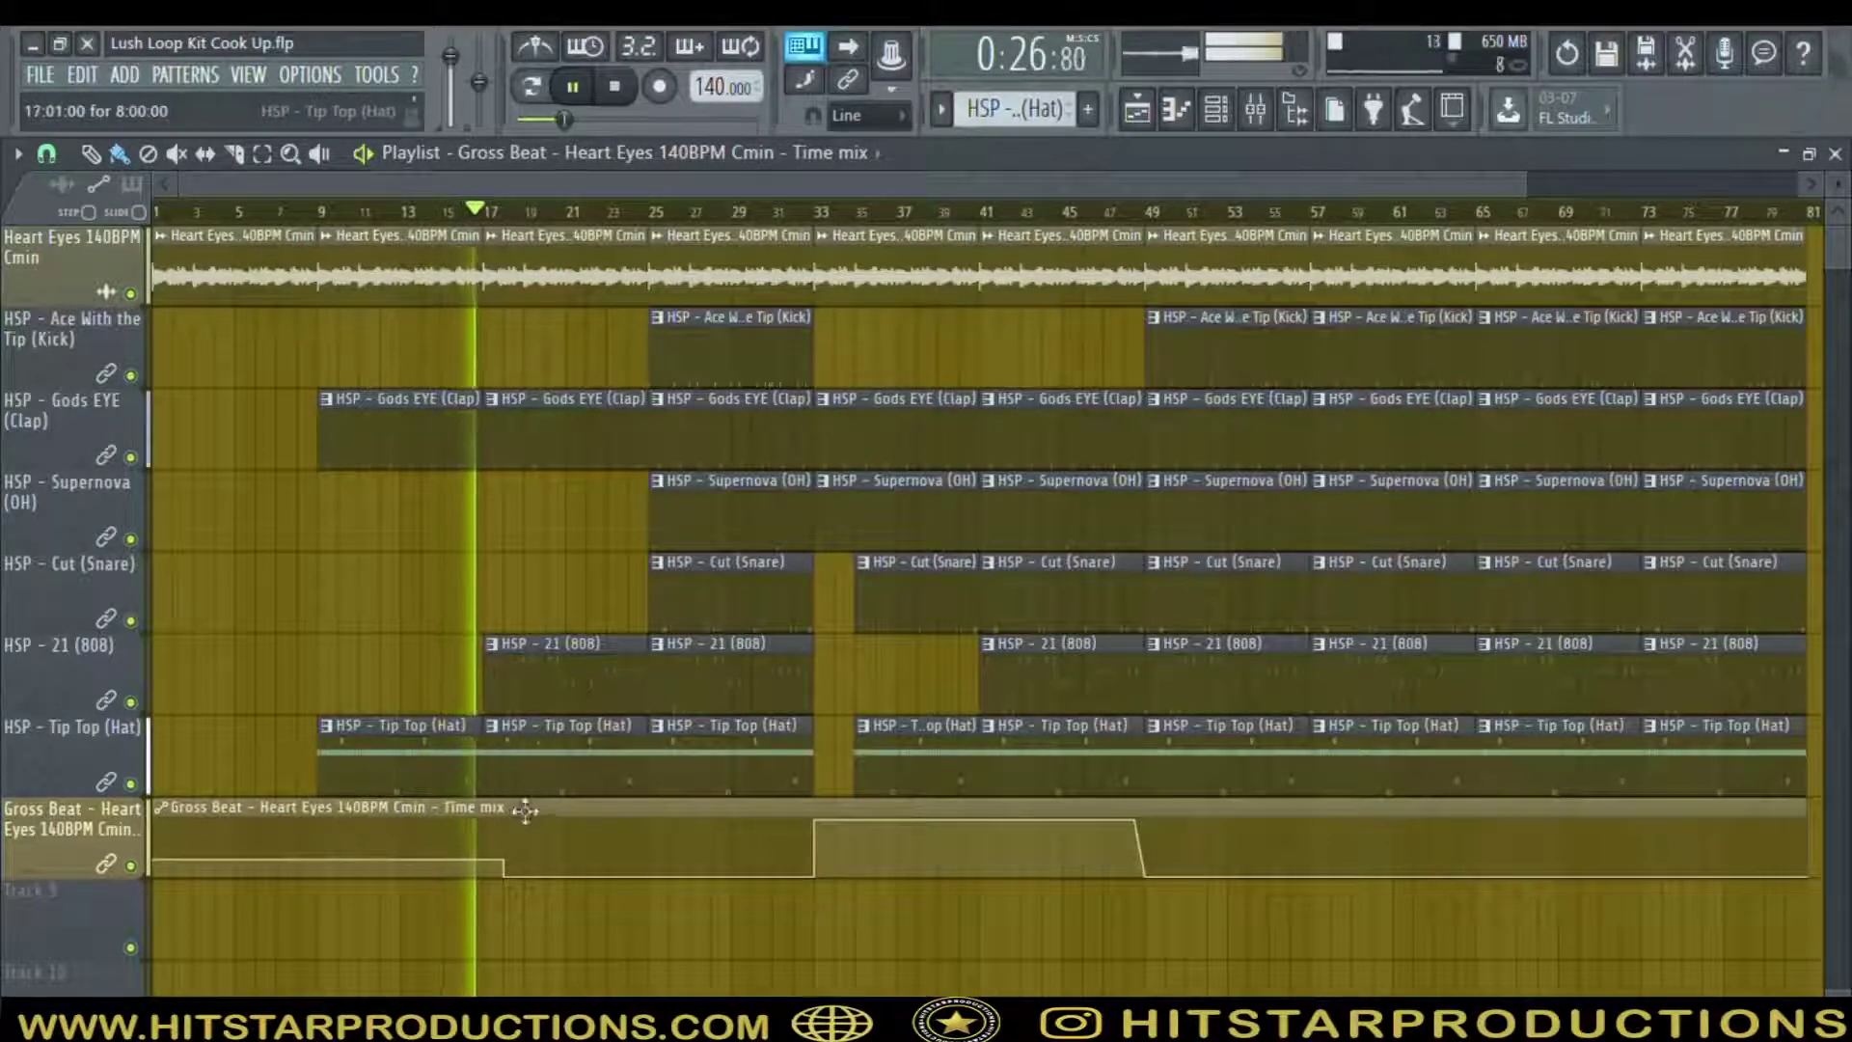
drag(489, 760, 475, 761)
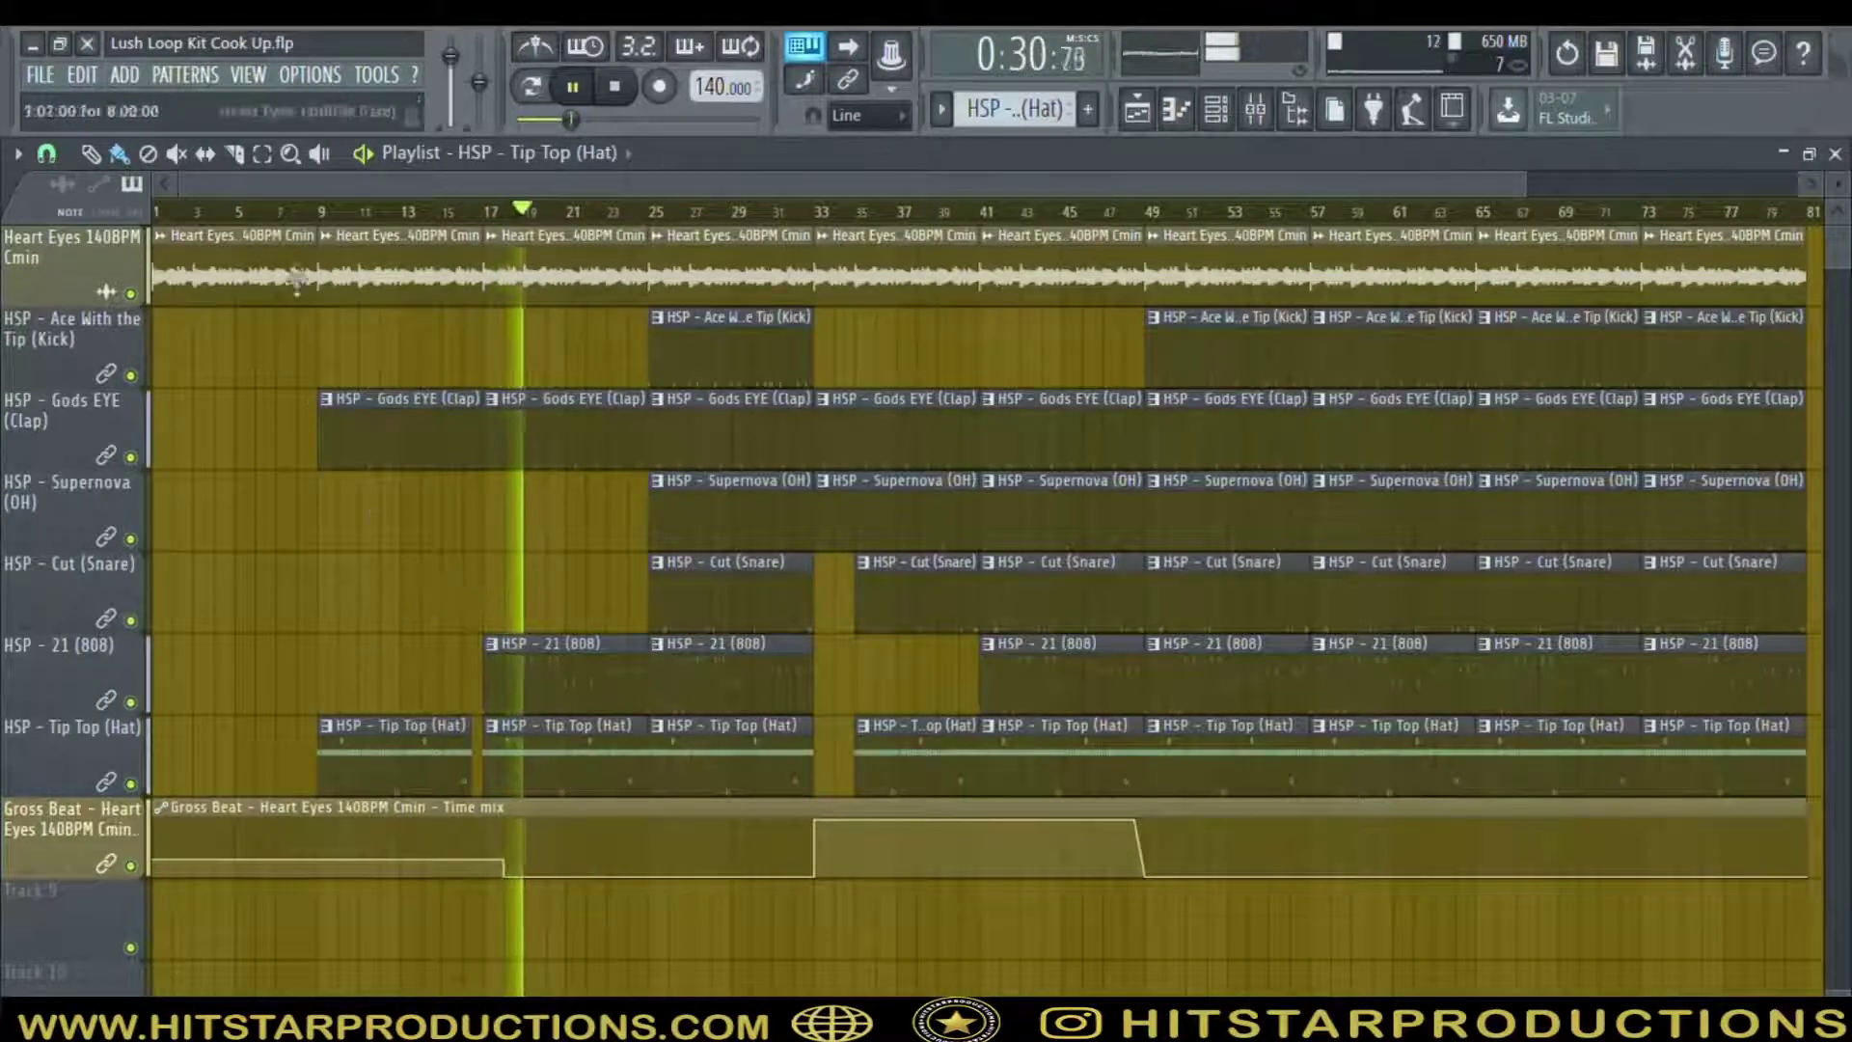
Boost the low and mid bands of the 808 mixer track's equalizer, with the mid band at about 3.3 dB
click(1255, 109)
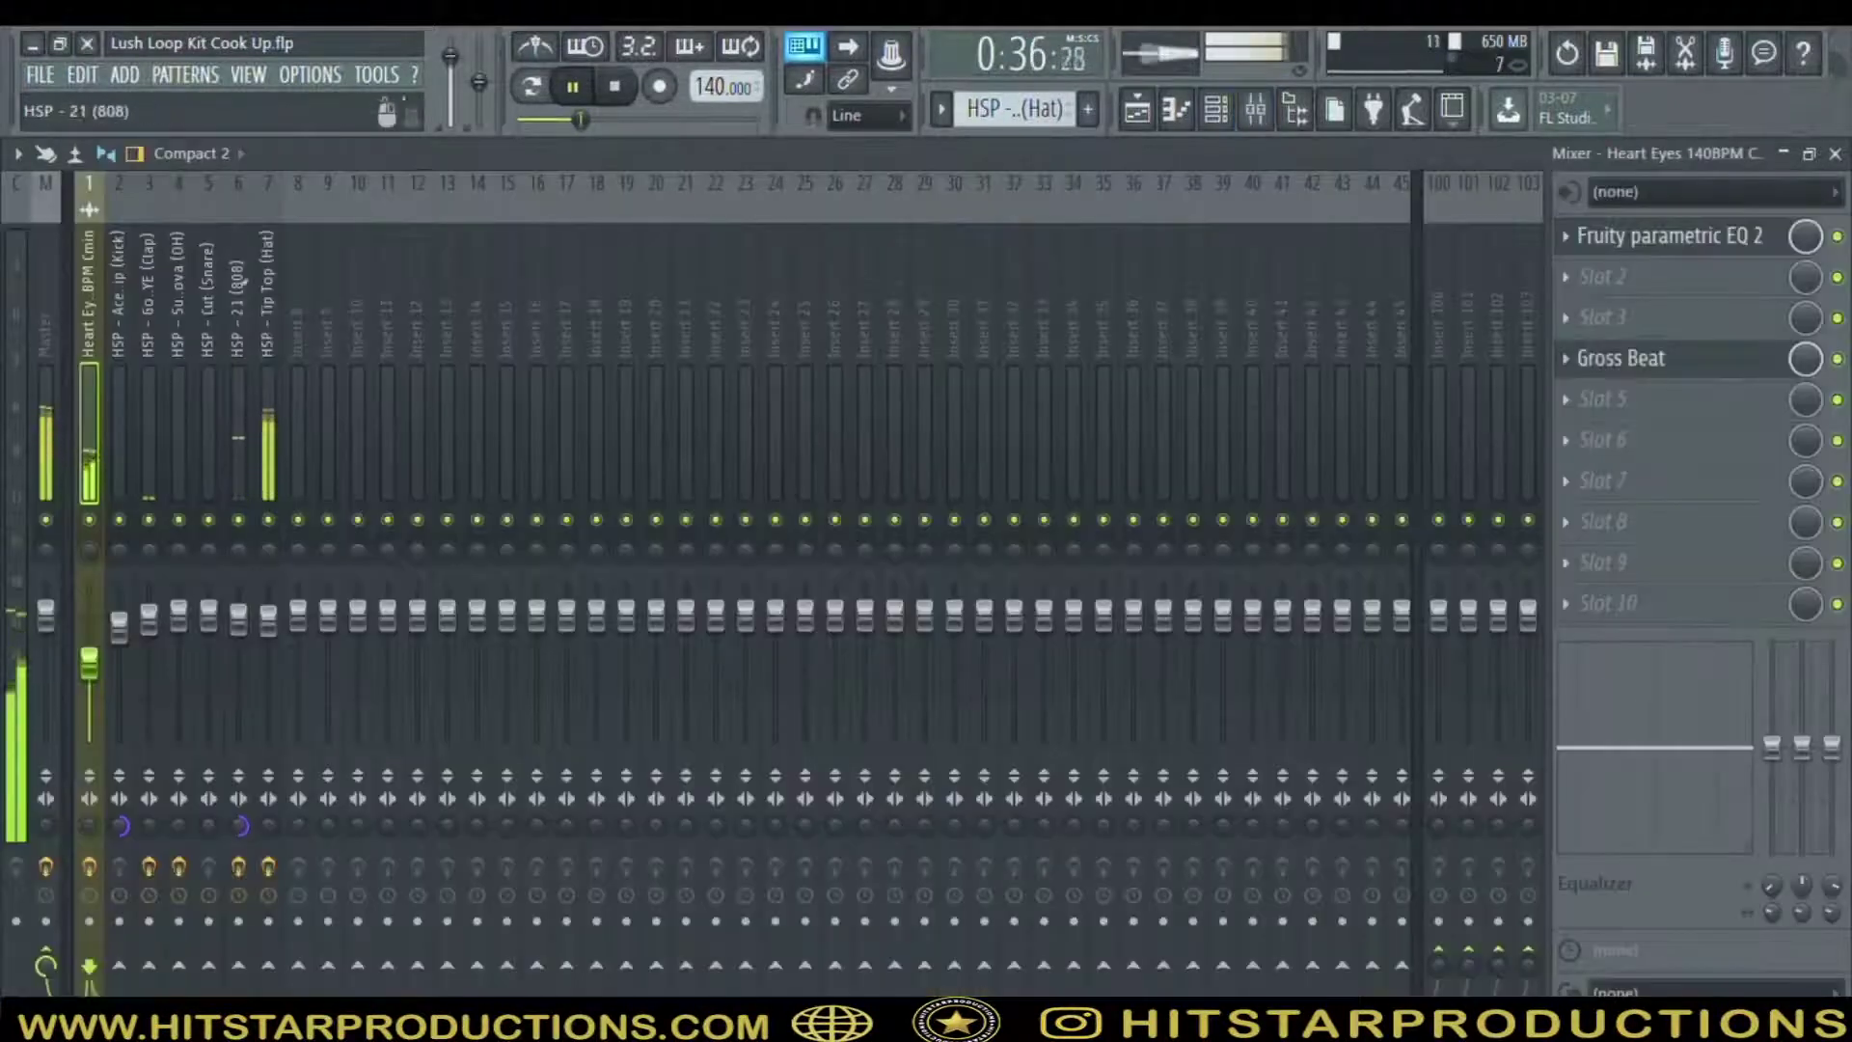
click(238, 434)
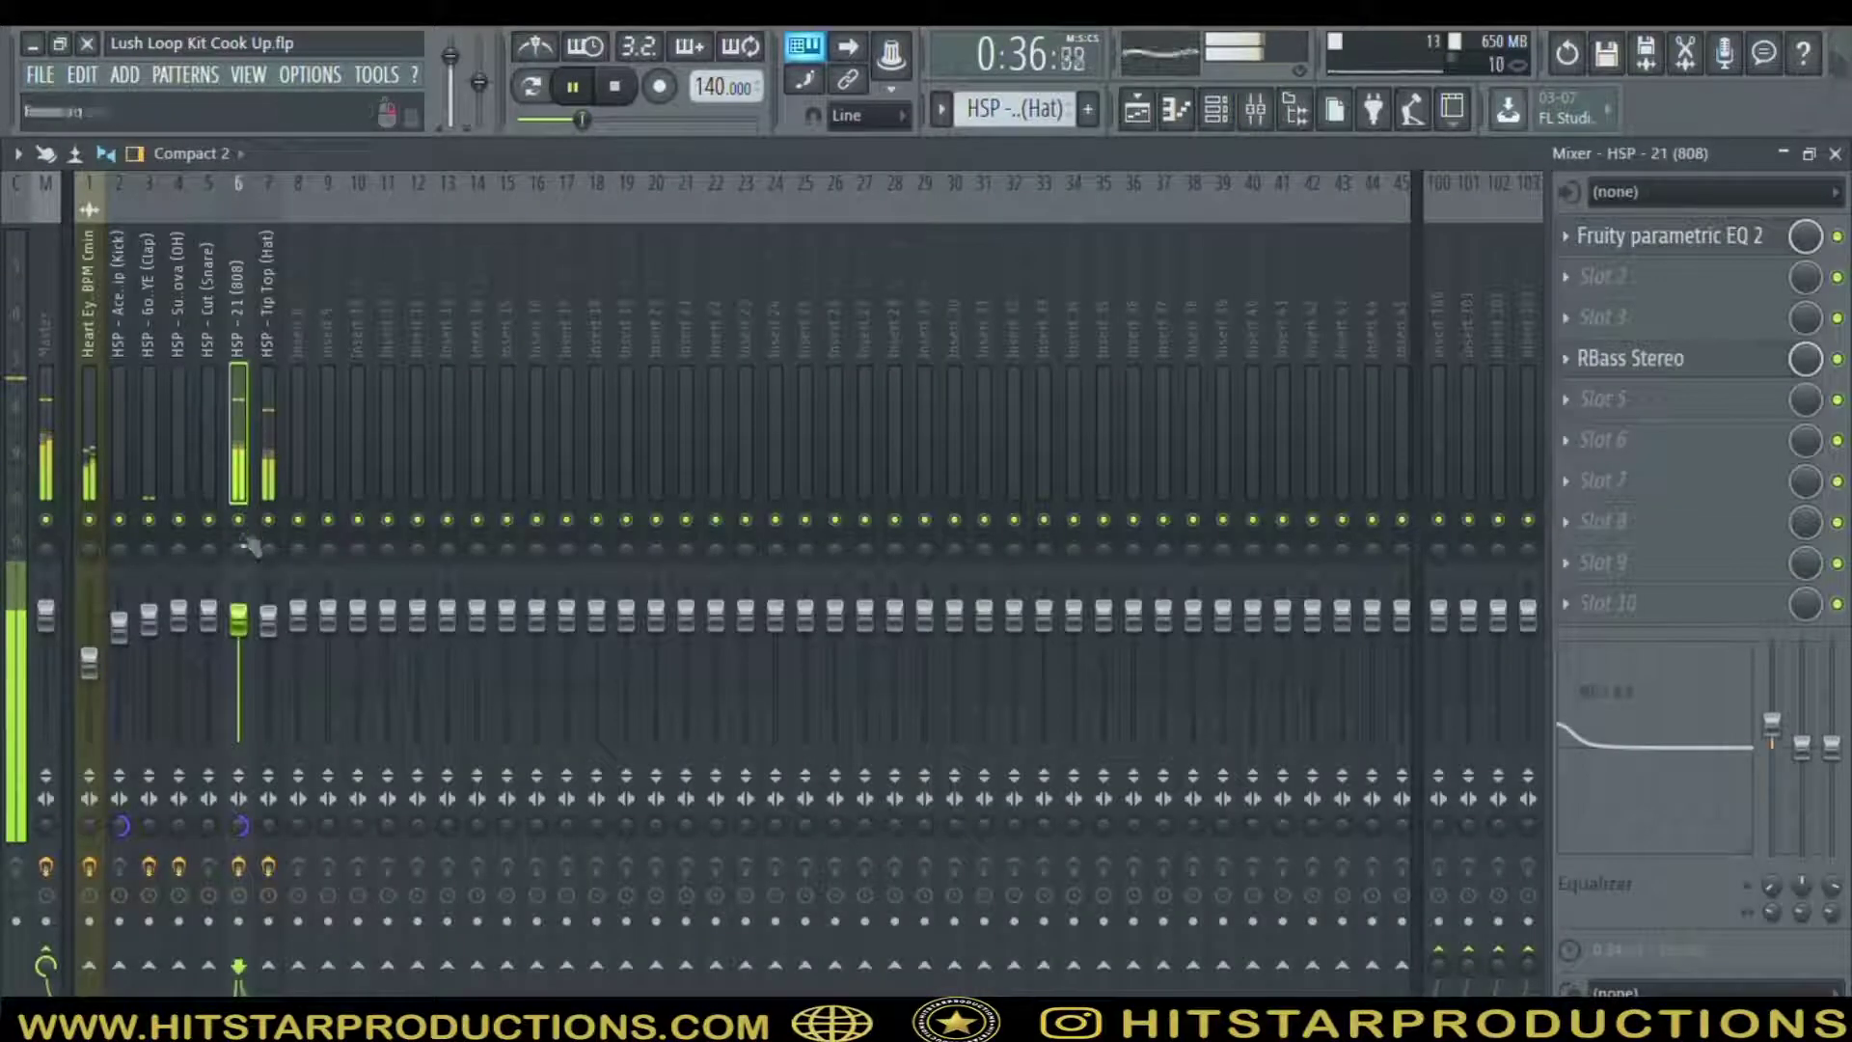
mouse_move(1772, 724)
mouse_down()
mouse_move(1771, 707)
mouse_move(1802, 730)
mouse_up()
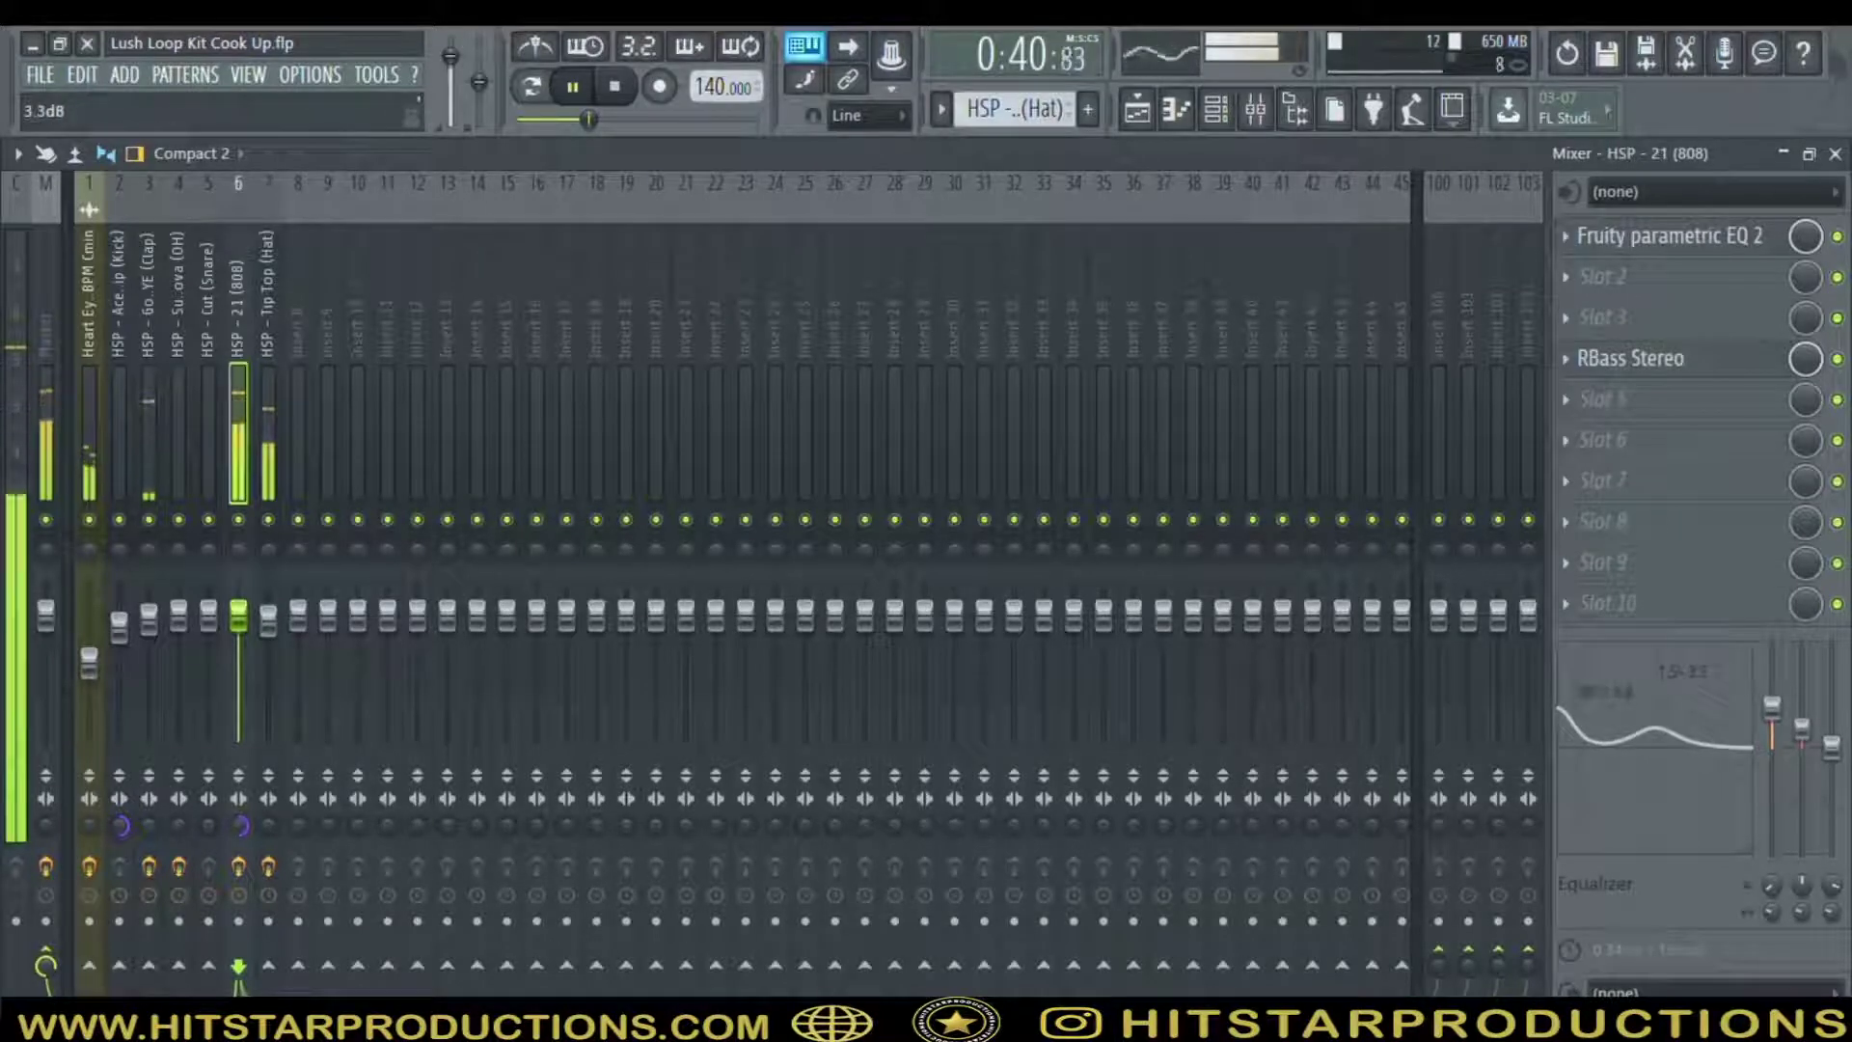
key(F5)
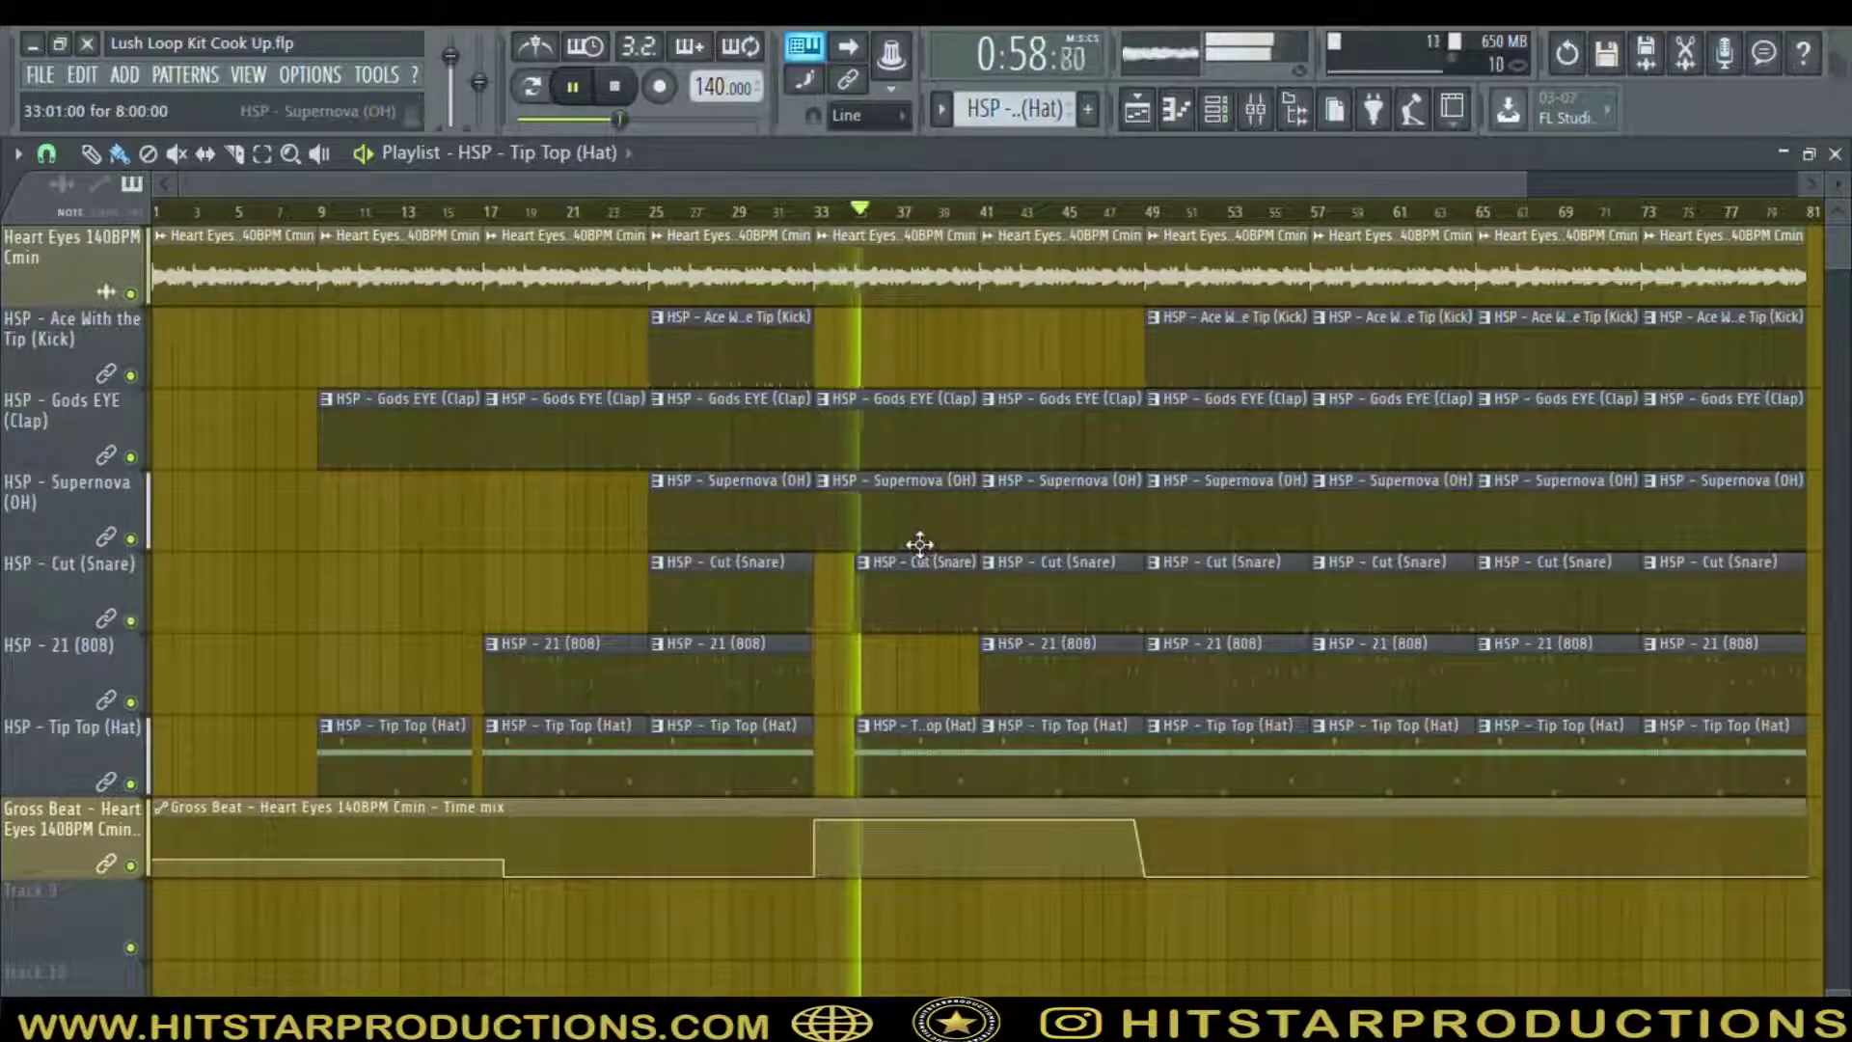
Raise the mixer level of the Cut snare and slightly lower the Supernova open hat
click(1256, 112)
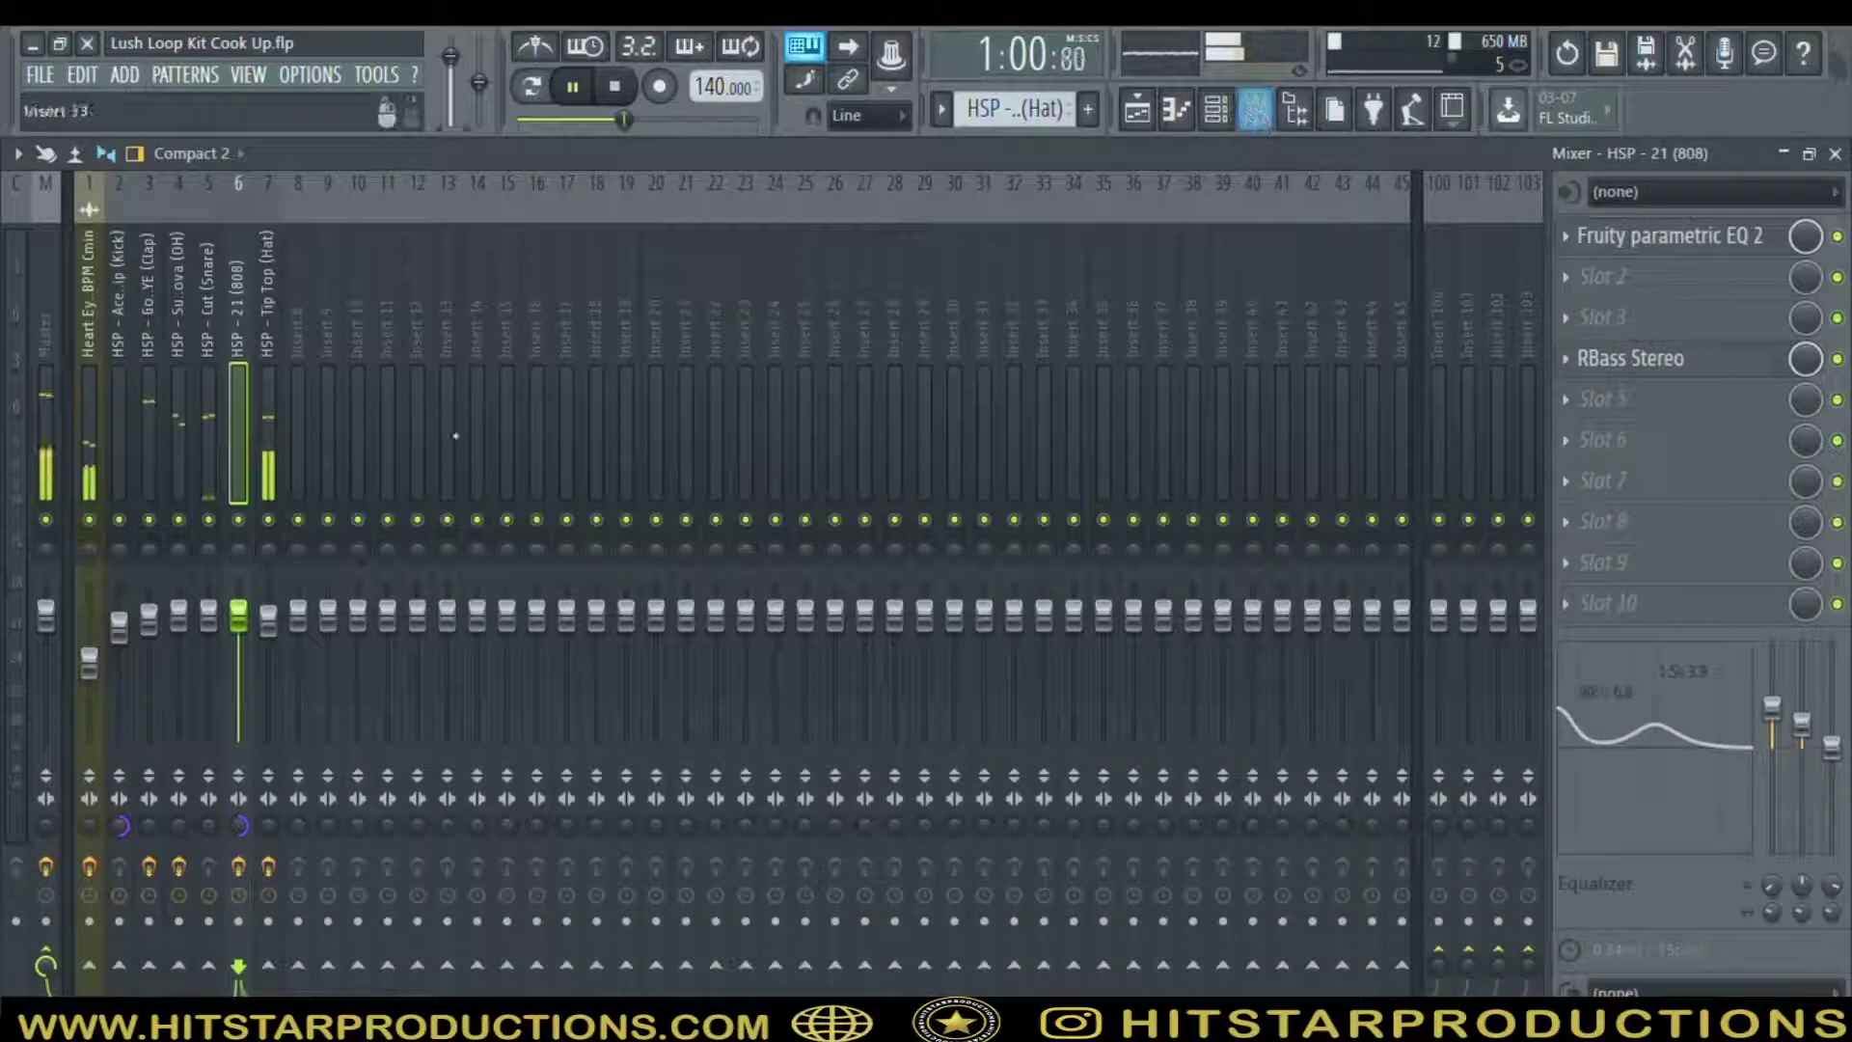
click(207, 349)
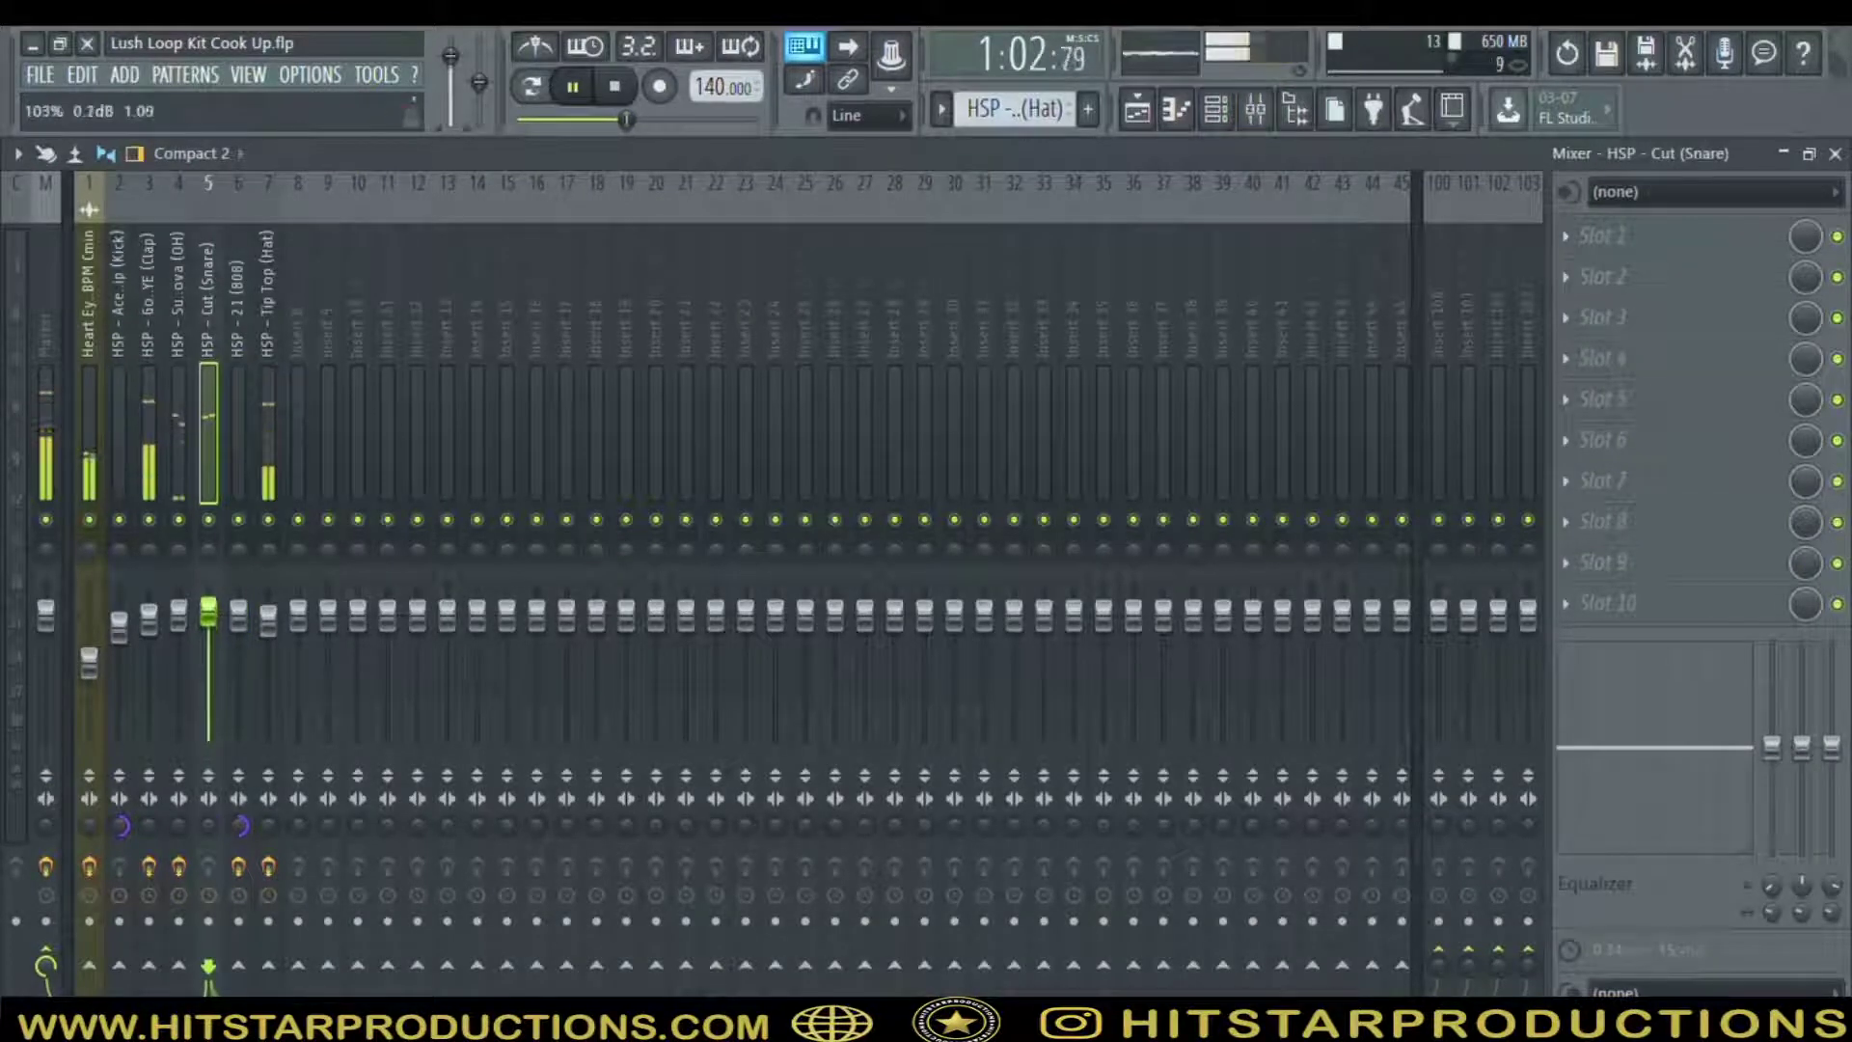
drag(209, 607, 209, 603)
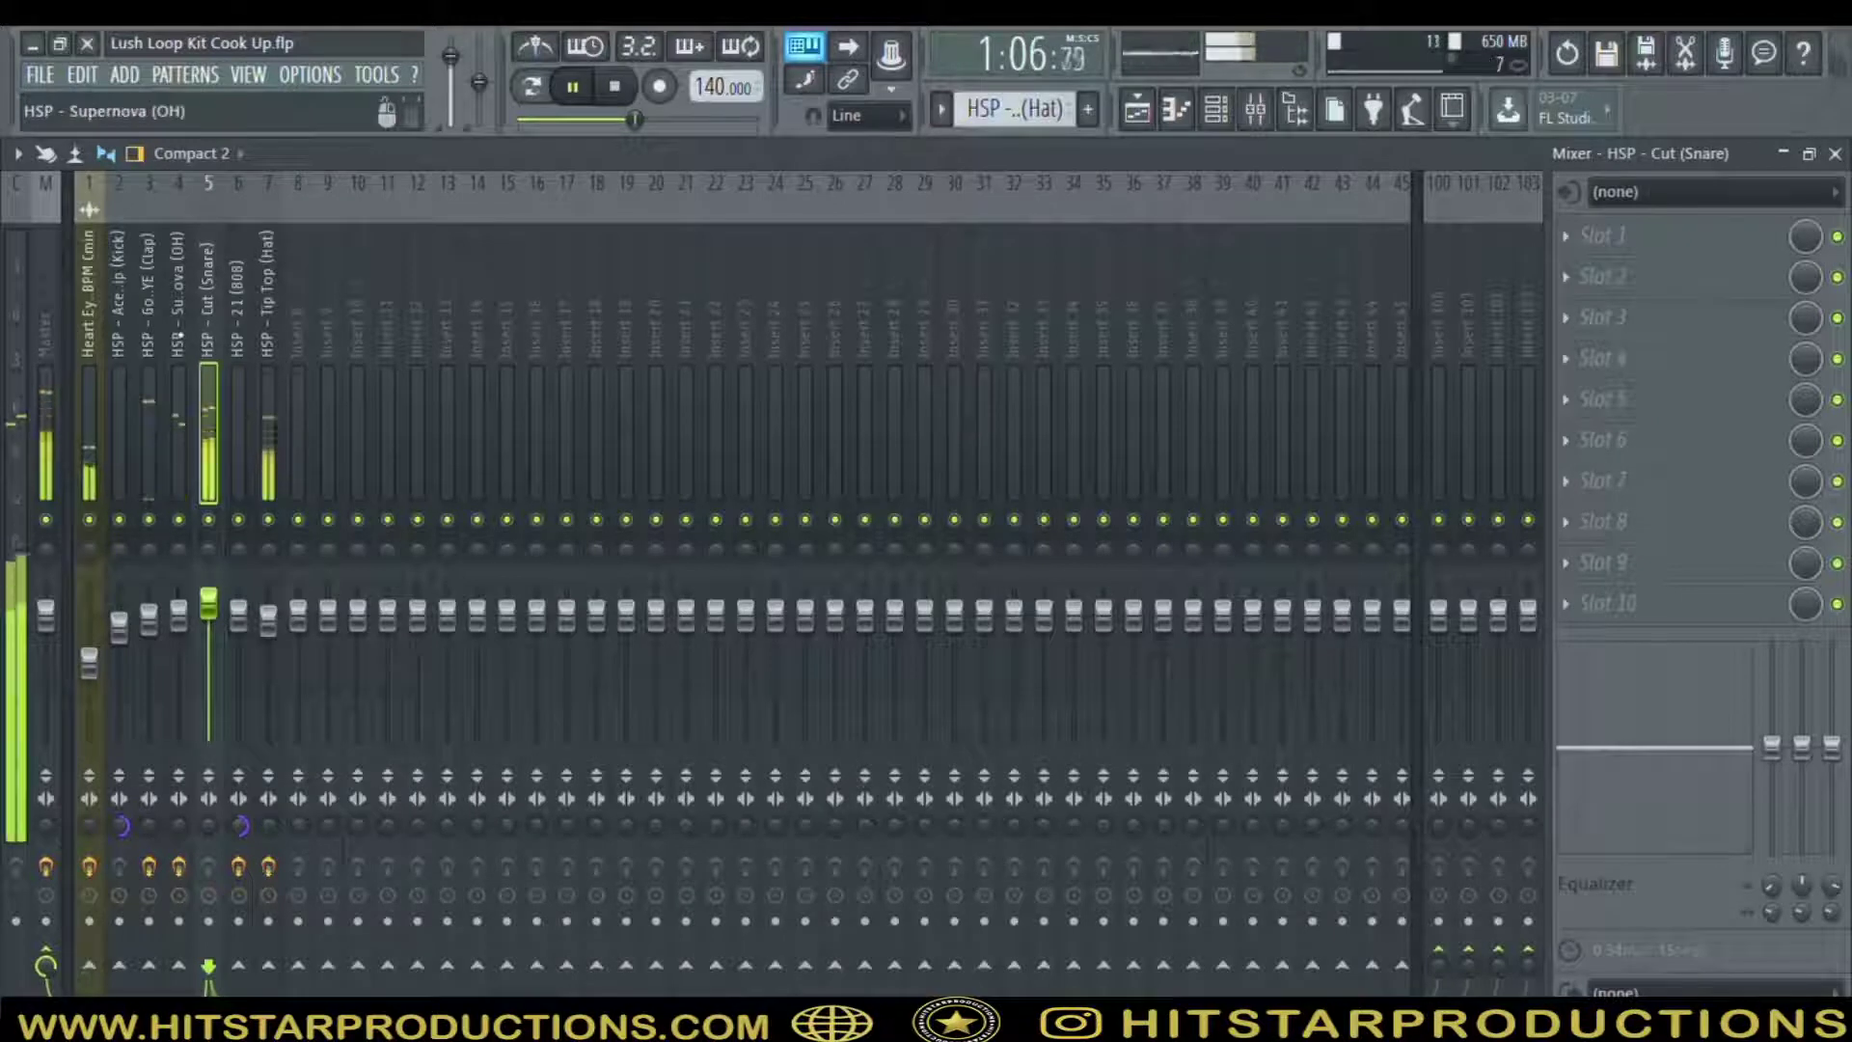
click(180, 338)
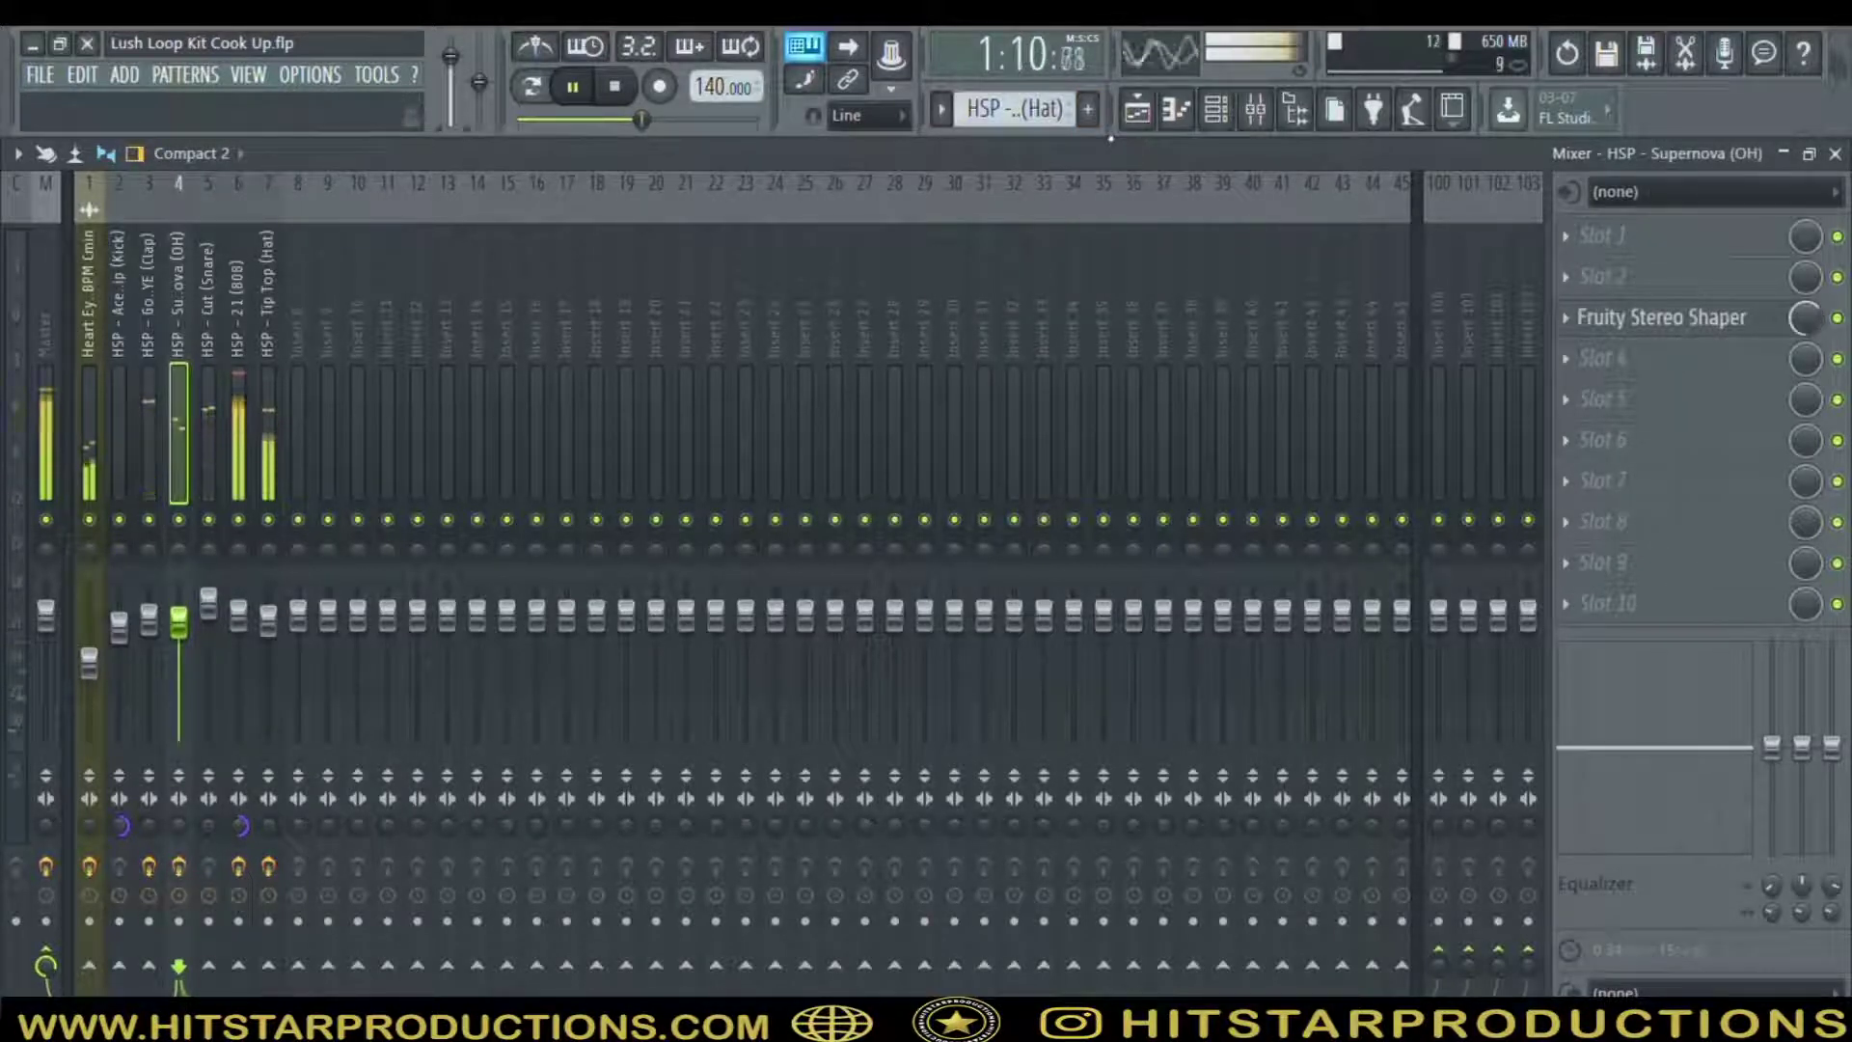
click(1131, 121)
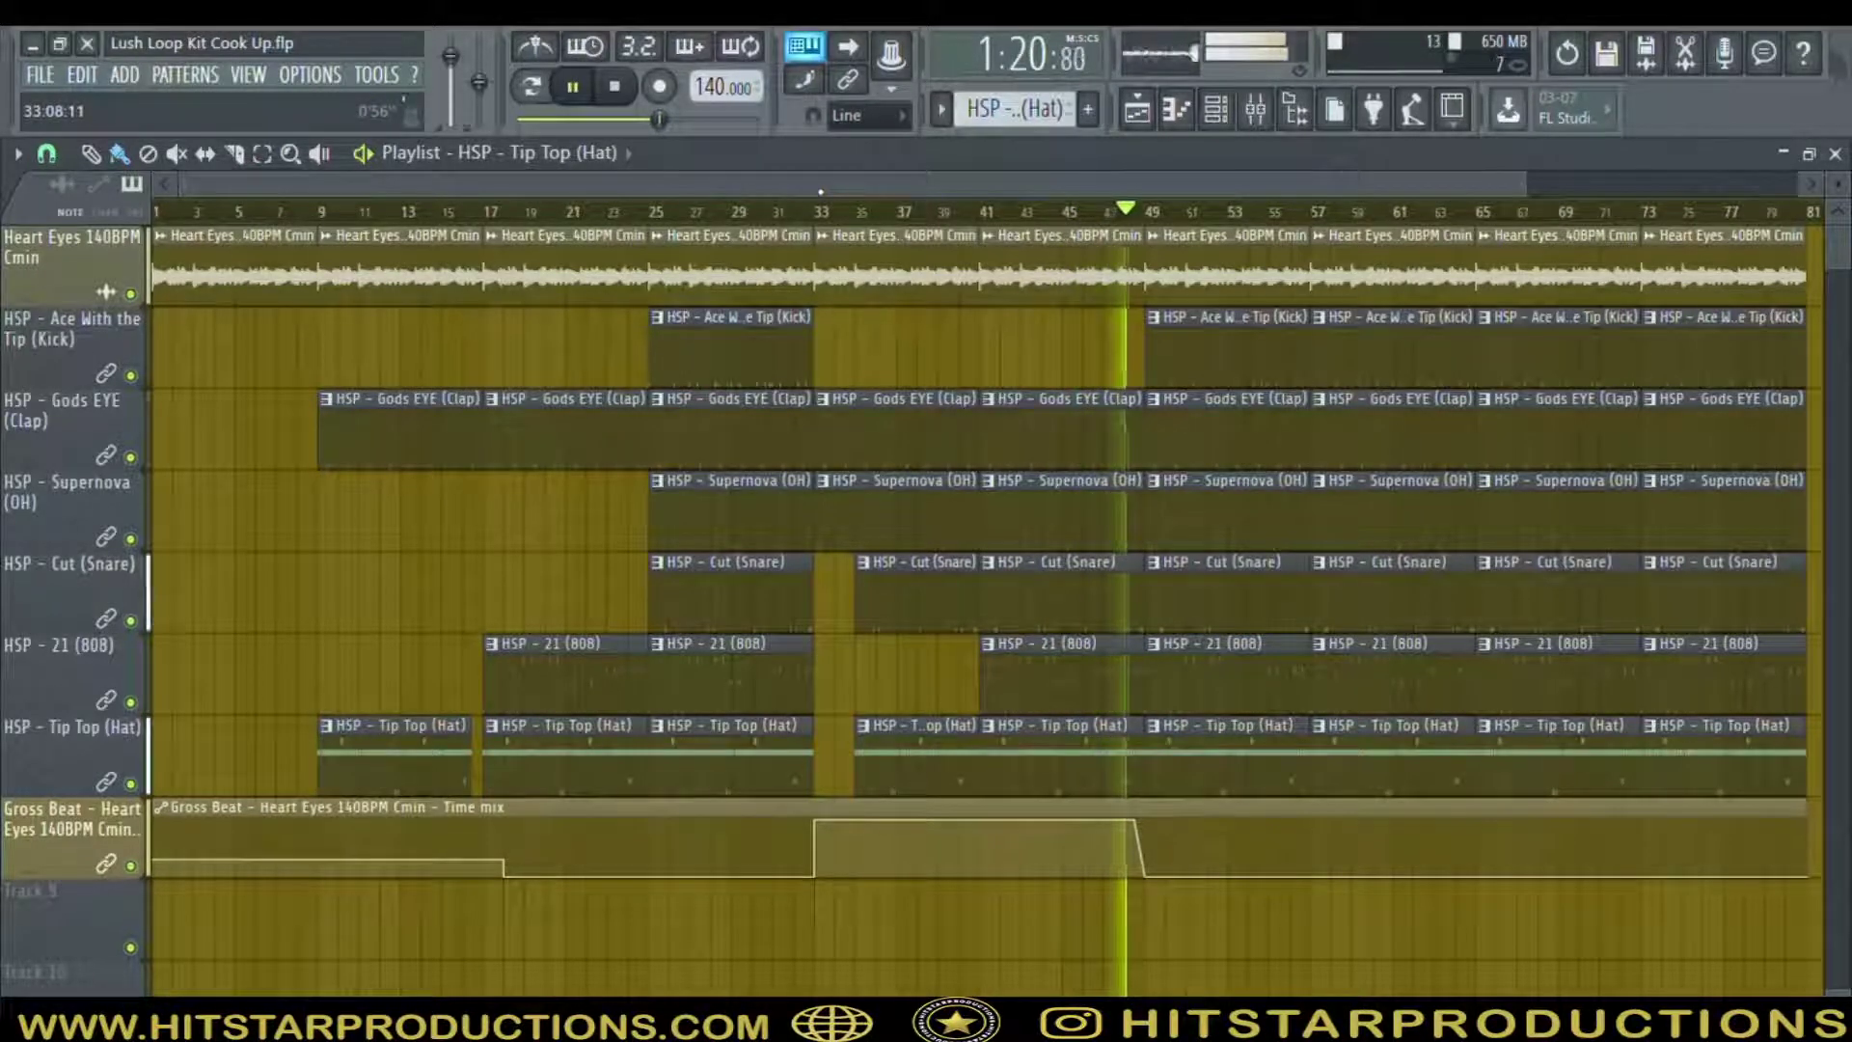
Trim the ends of the hat and 808 clips to the middle of bar 48 and the snare clip to three quarters of that bar
click(1119, 211)
click(297, 157)
drag(1063, 963, 1258, 287)
click(625, 210)
click(118, 159)
key(space)
key(space)
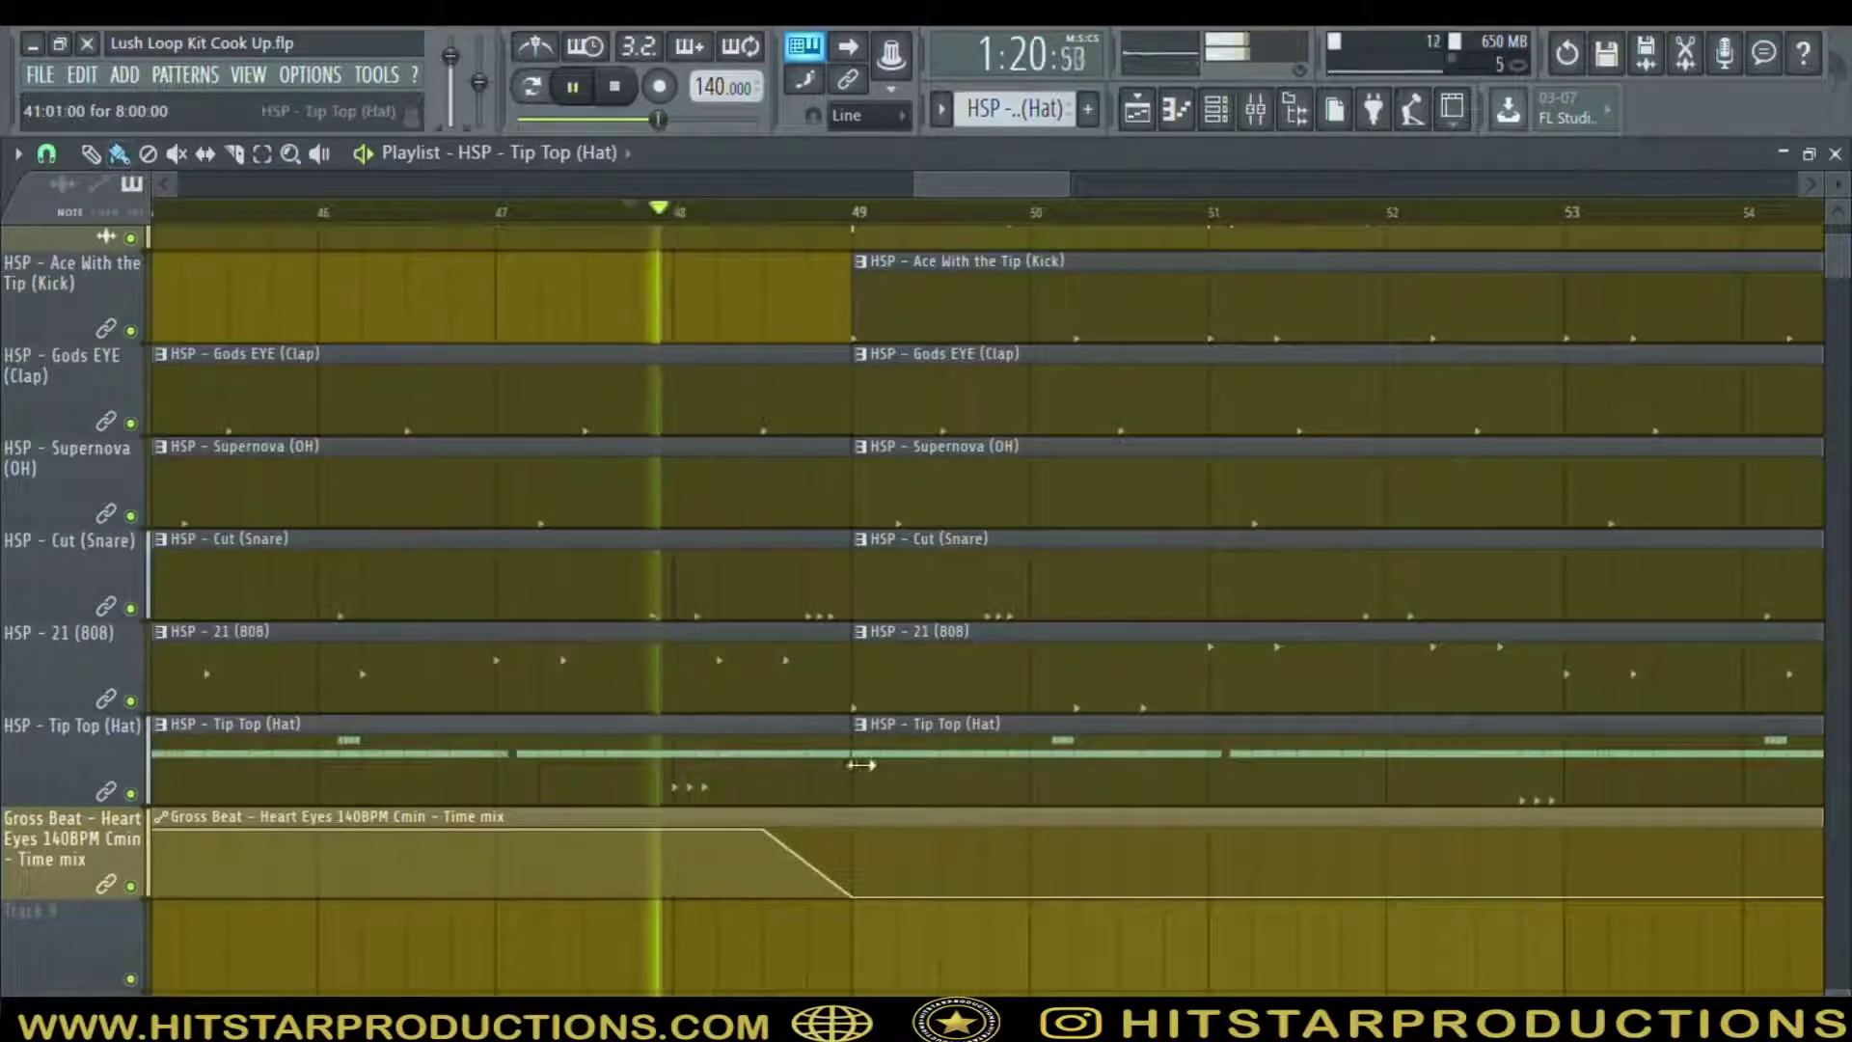
drag(849, 765, 782, 757)
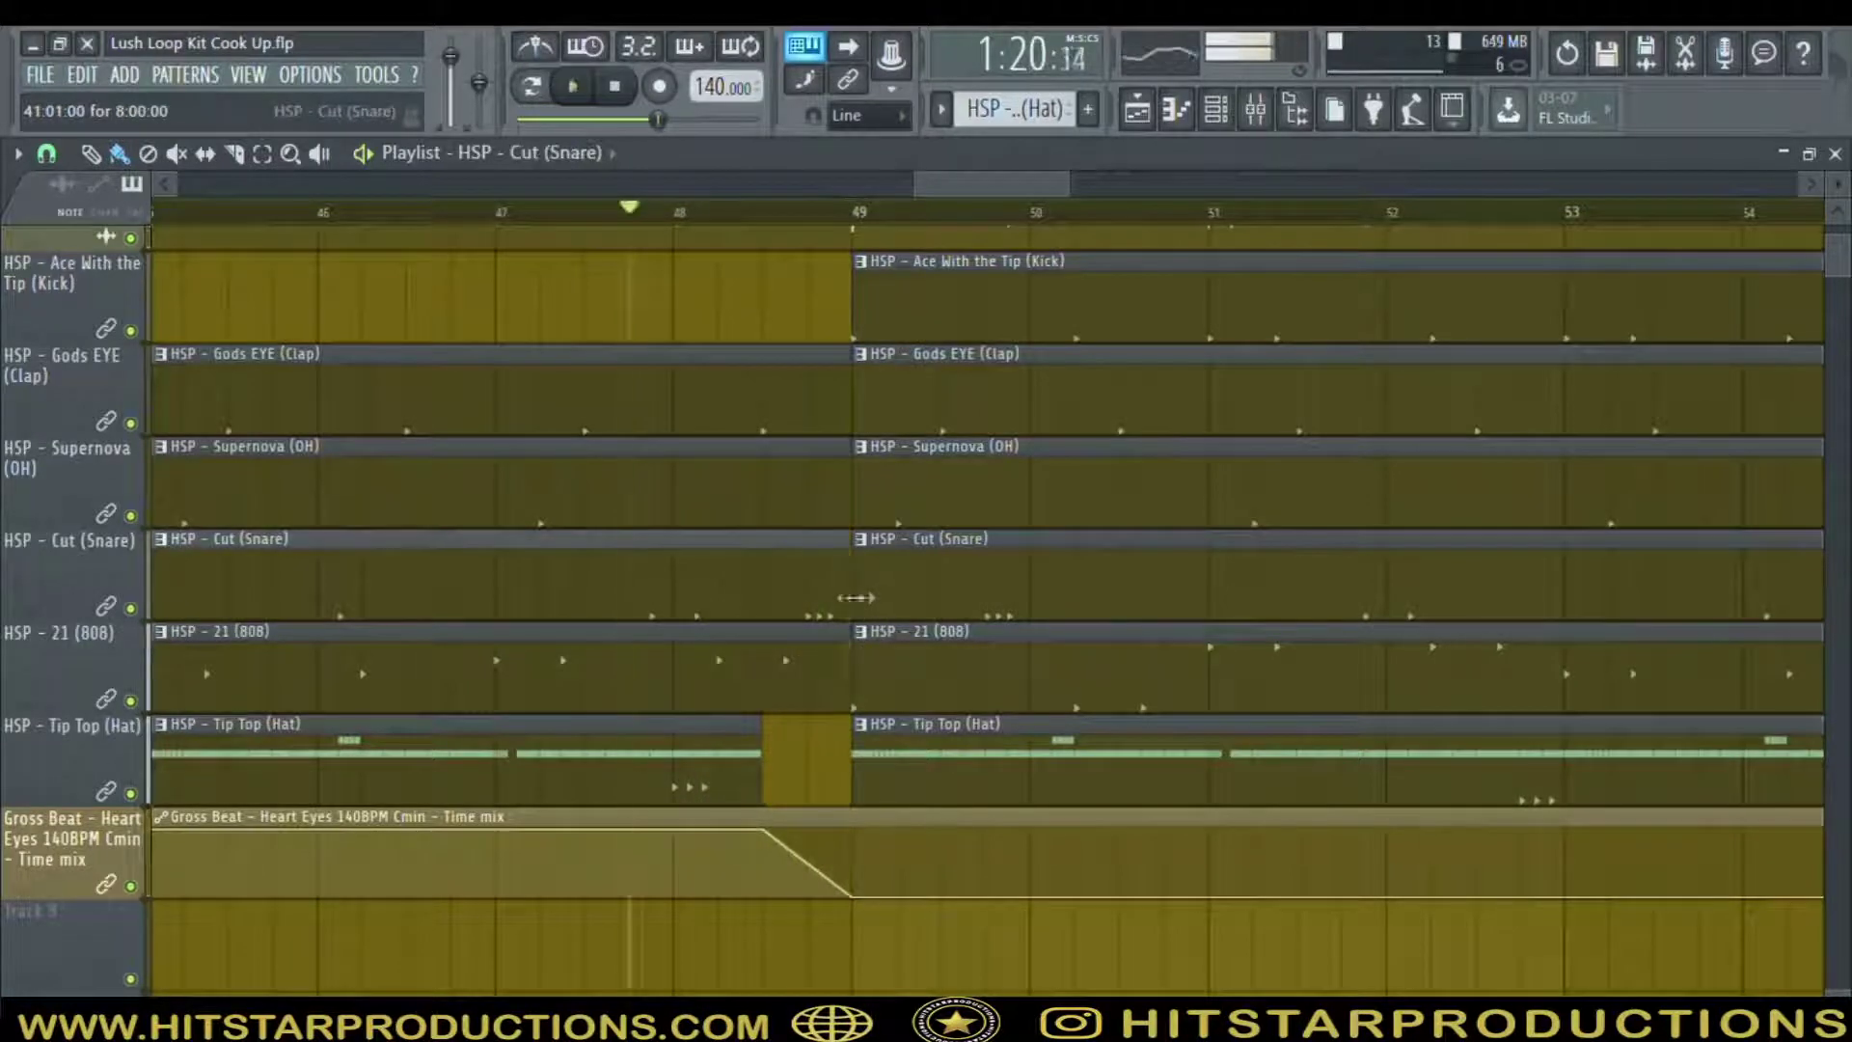
drag(851, 579, 808, 579)
drag(853, 691, 786, 695)
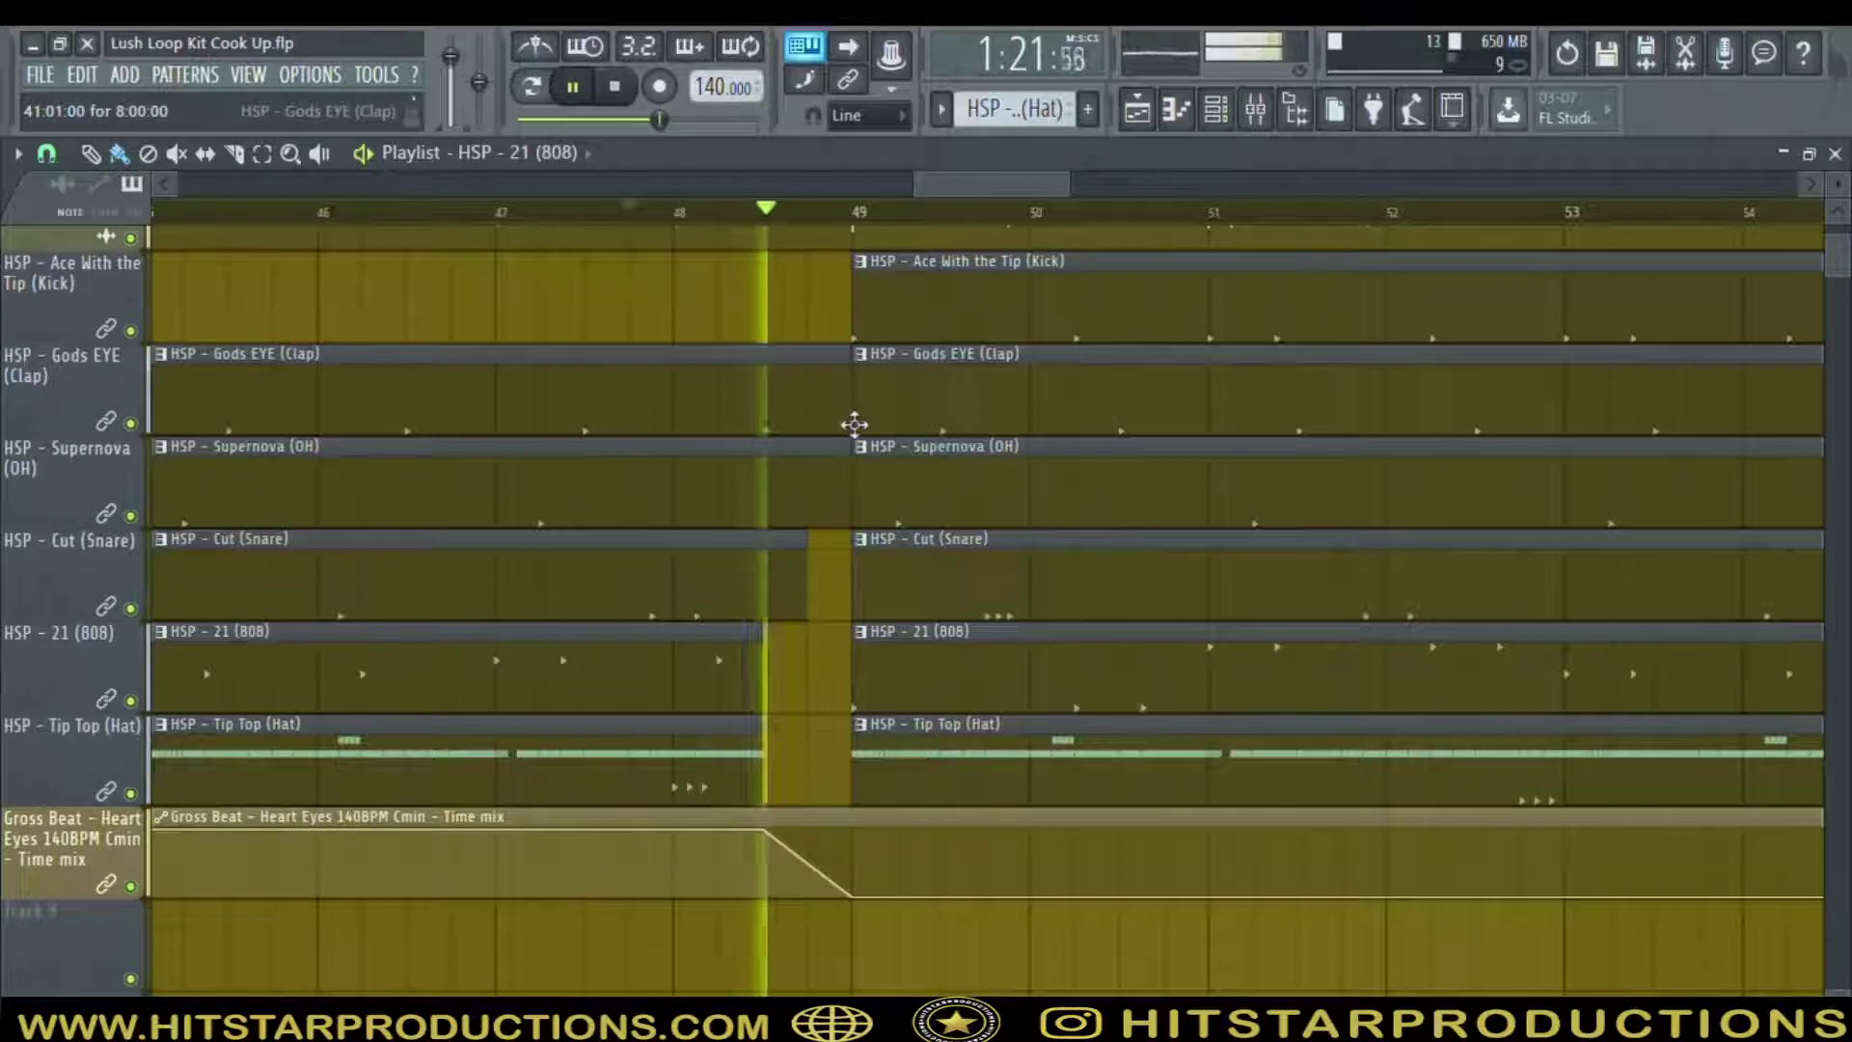
Delete the hat, clap and snare clips that start at bar 57
click(291, 155)
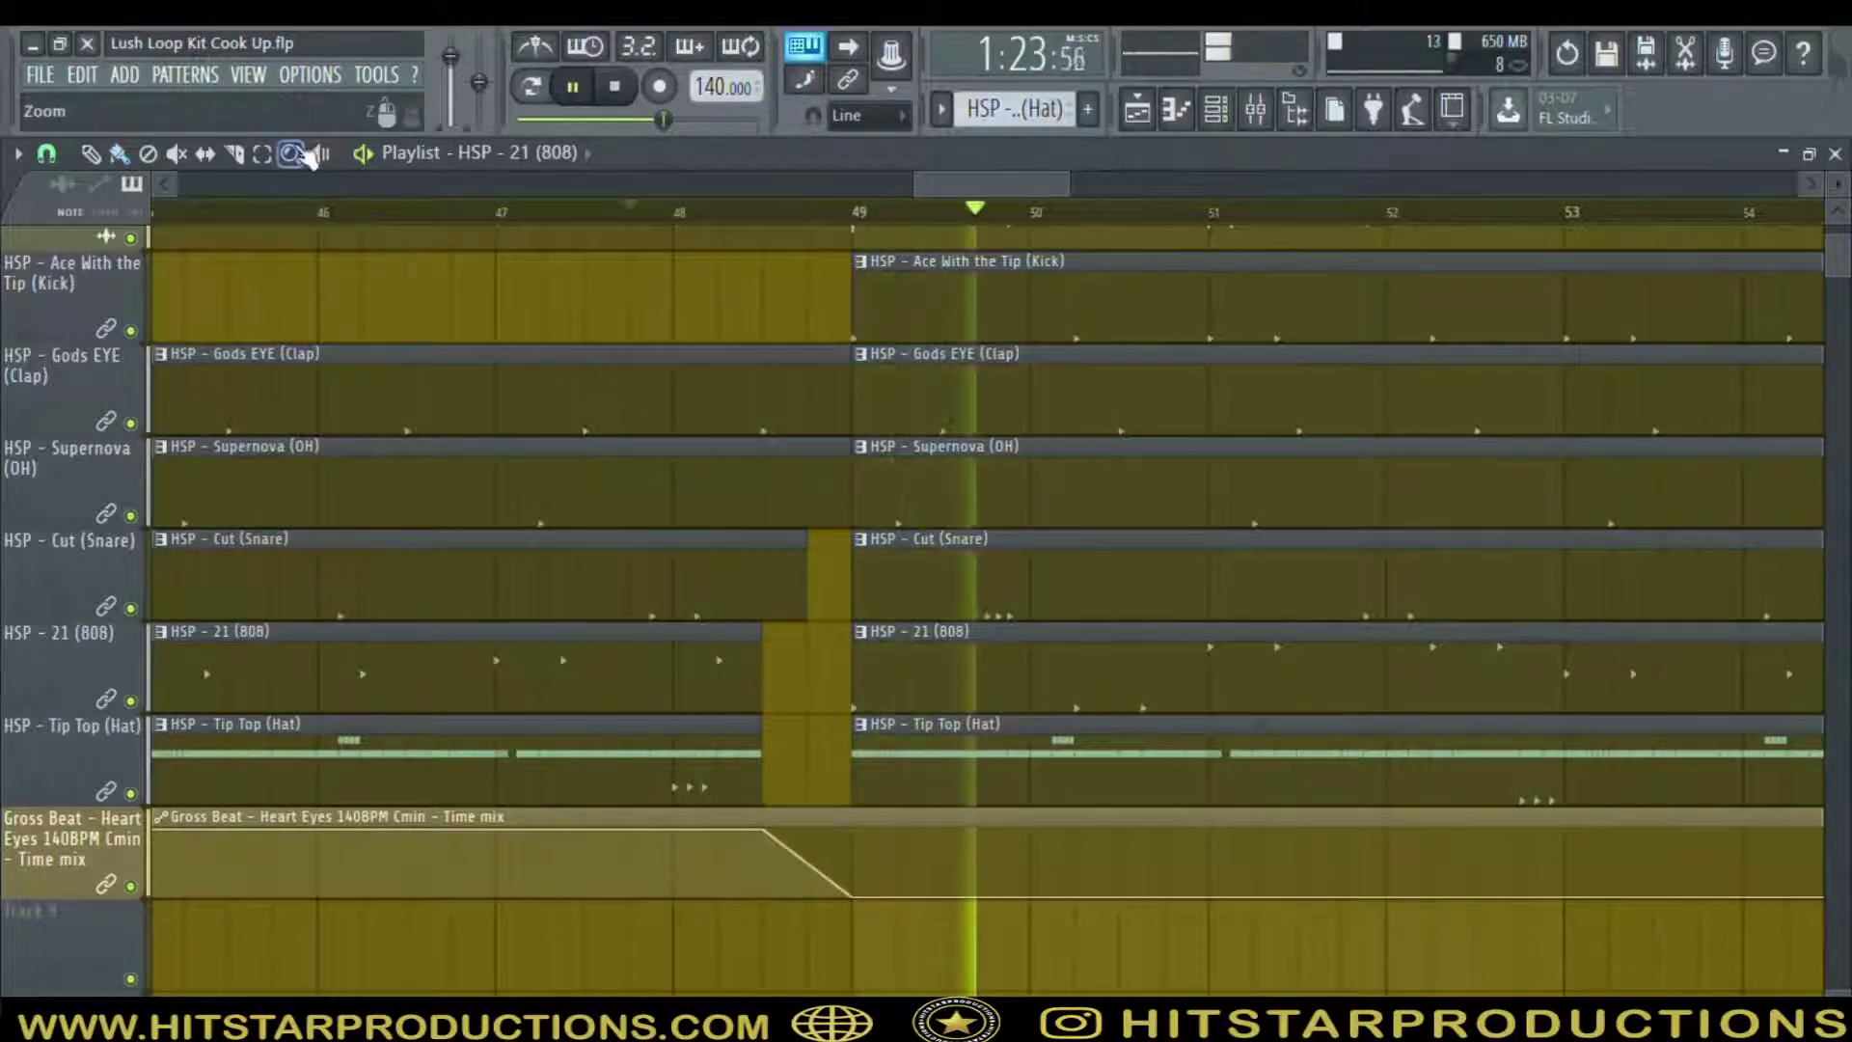
right_click(1030, 546)
drag(1051, 940, 1795, 166)
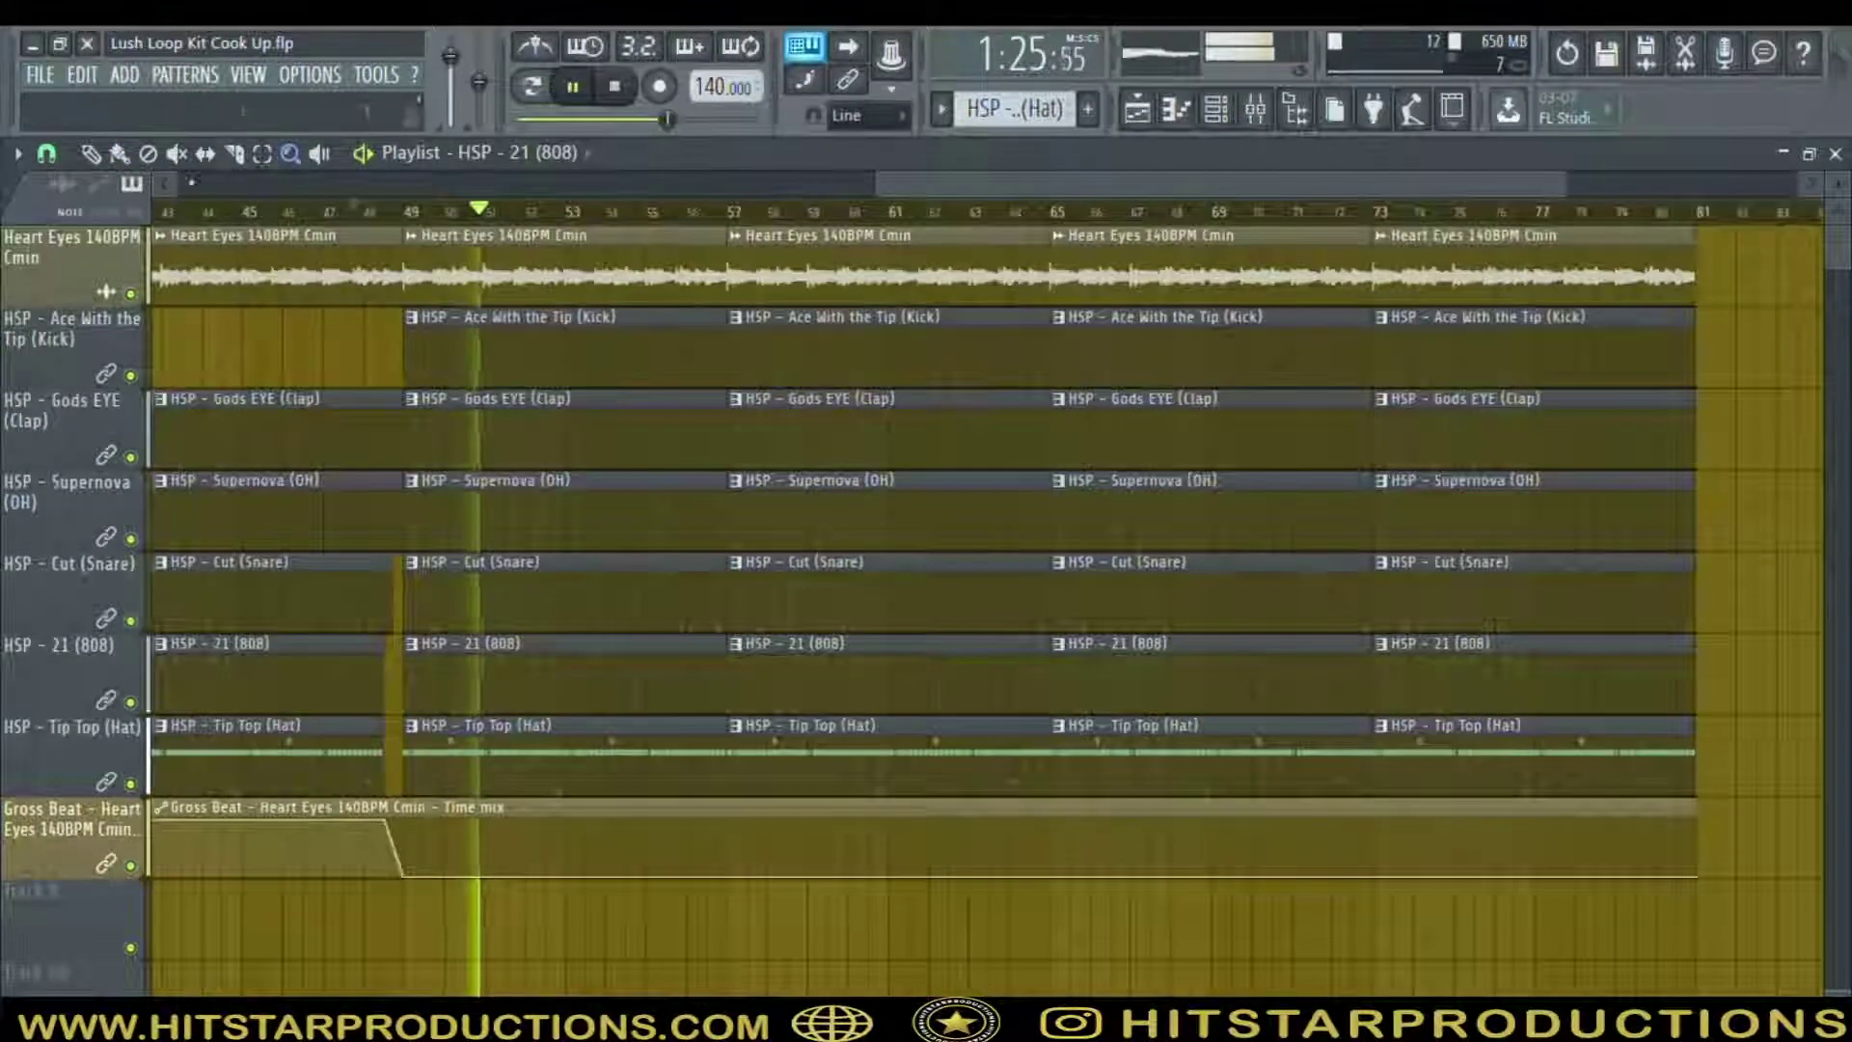
right_click(1107, 557)
click(119, 154)
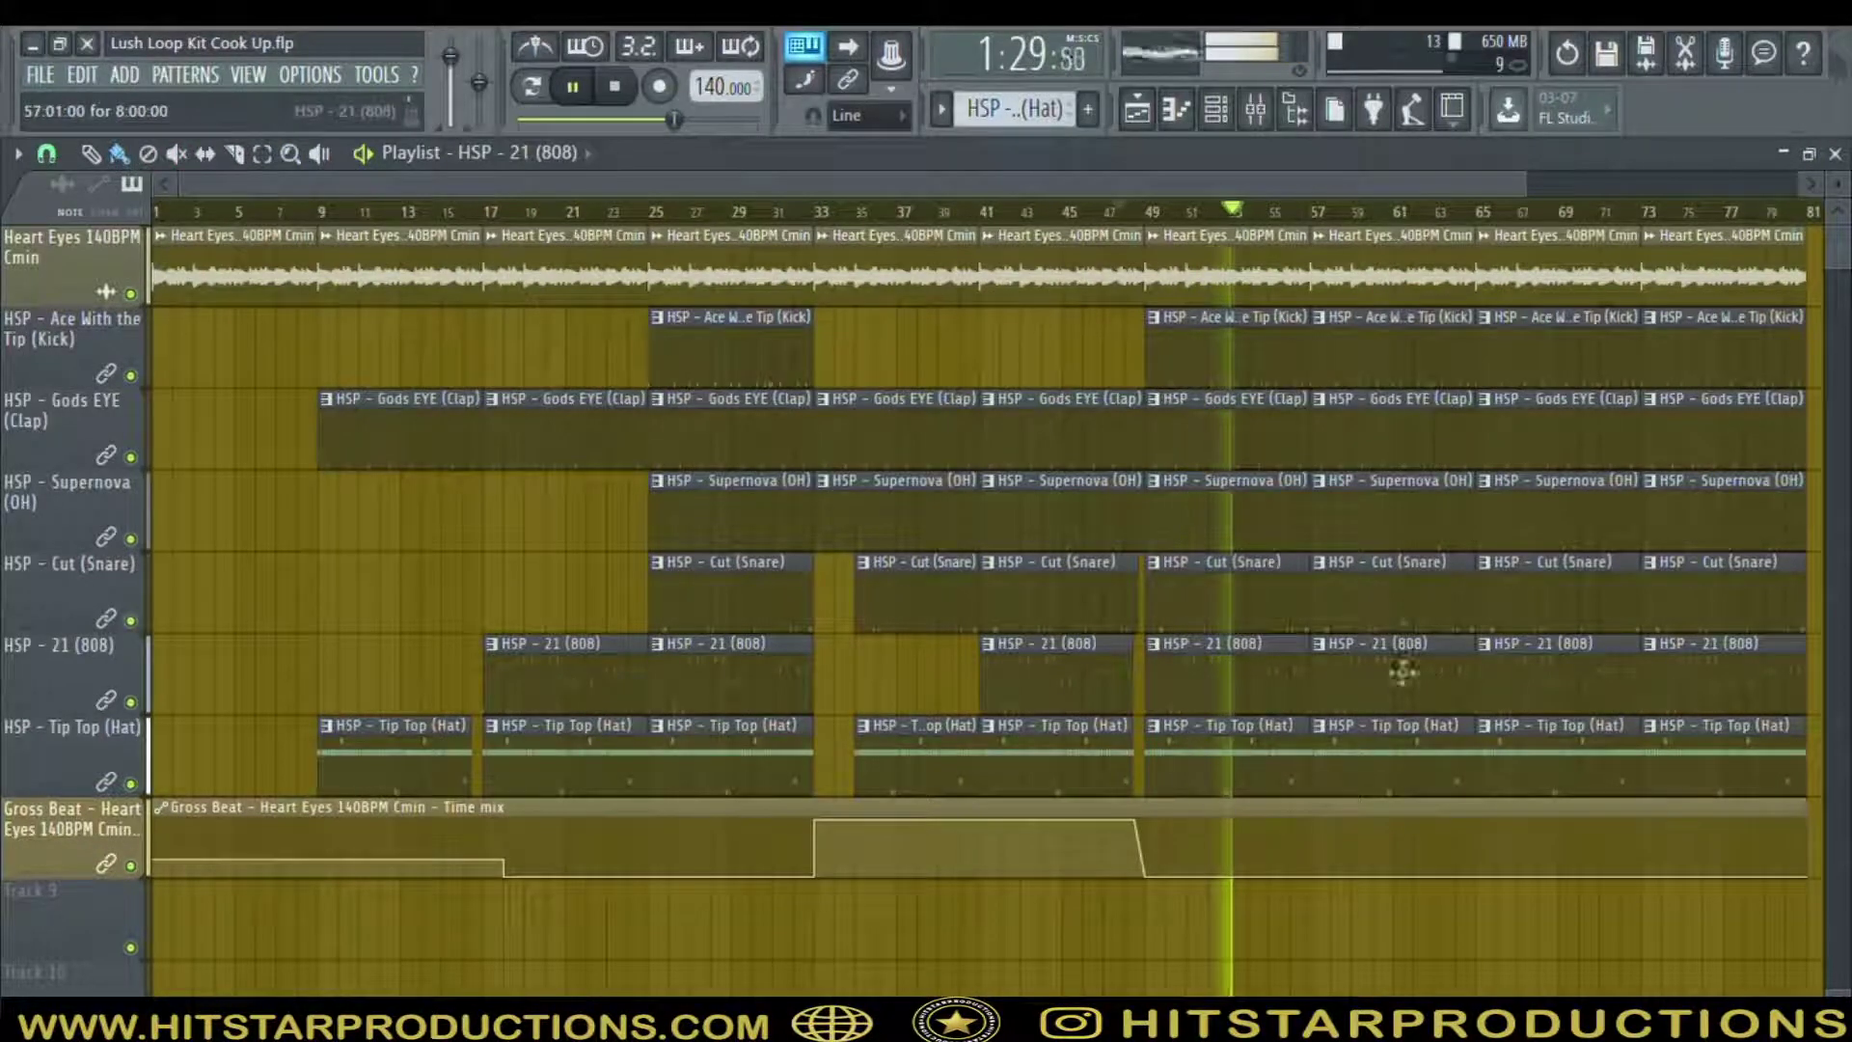
right_click(1411, 771)
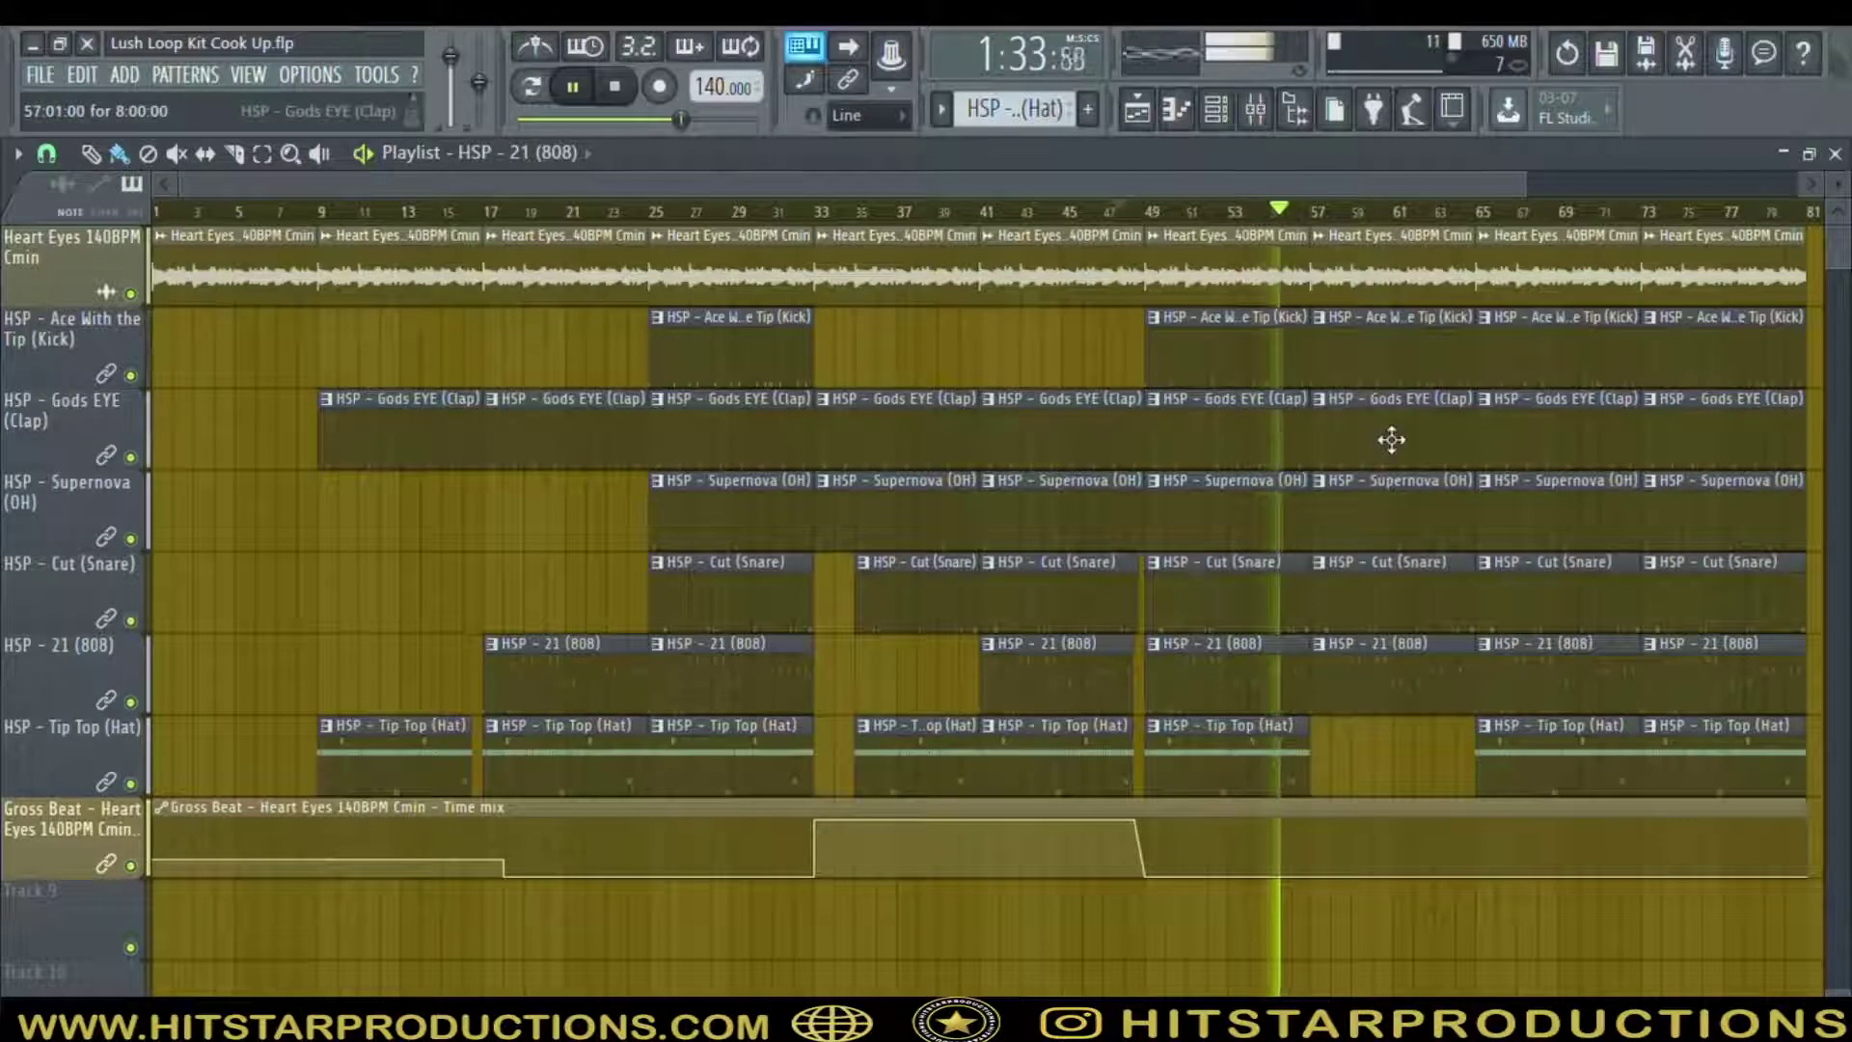
right_click(1391, 440)
right_click(1403, 591)
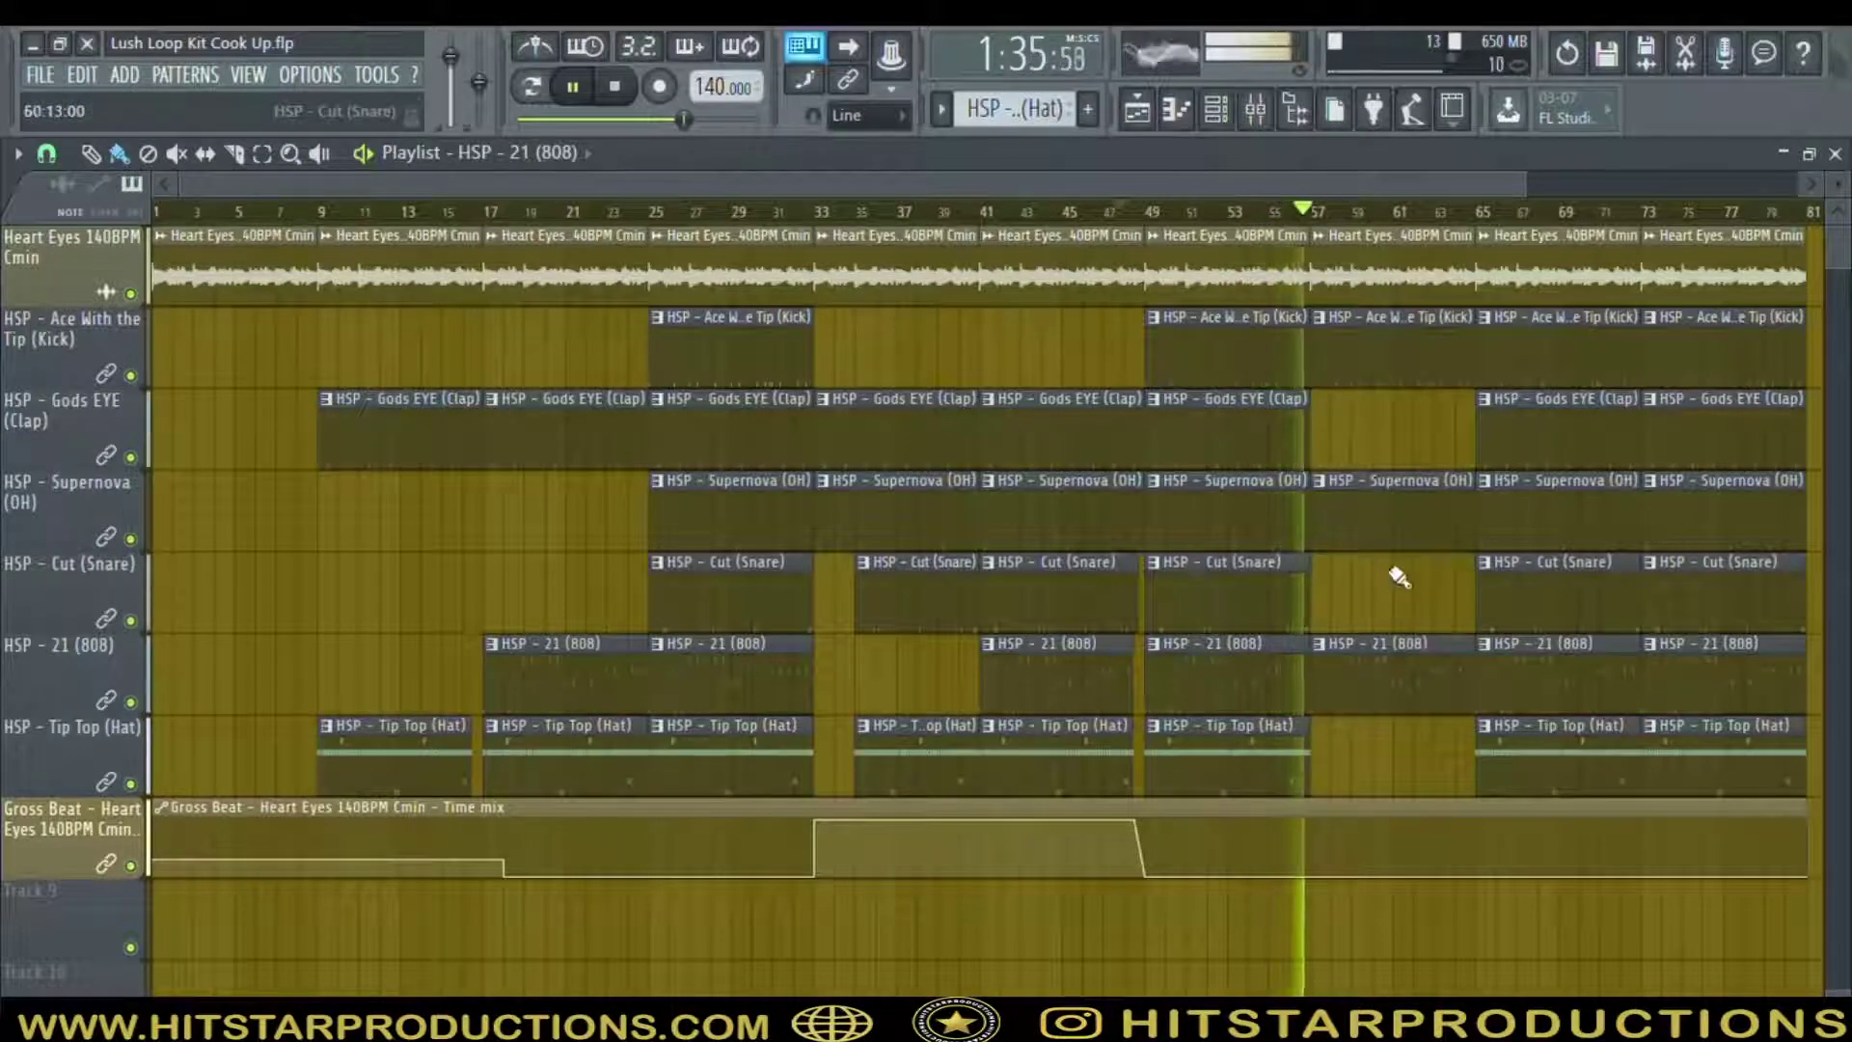
Delete all Heart Eyes loop and drum clips from bar 65 to the end of the arrangement
drag(1001, 184, 1418, 159)
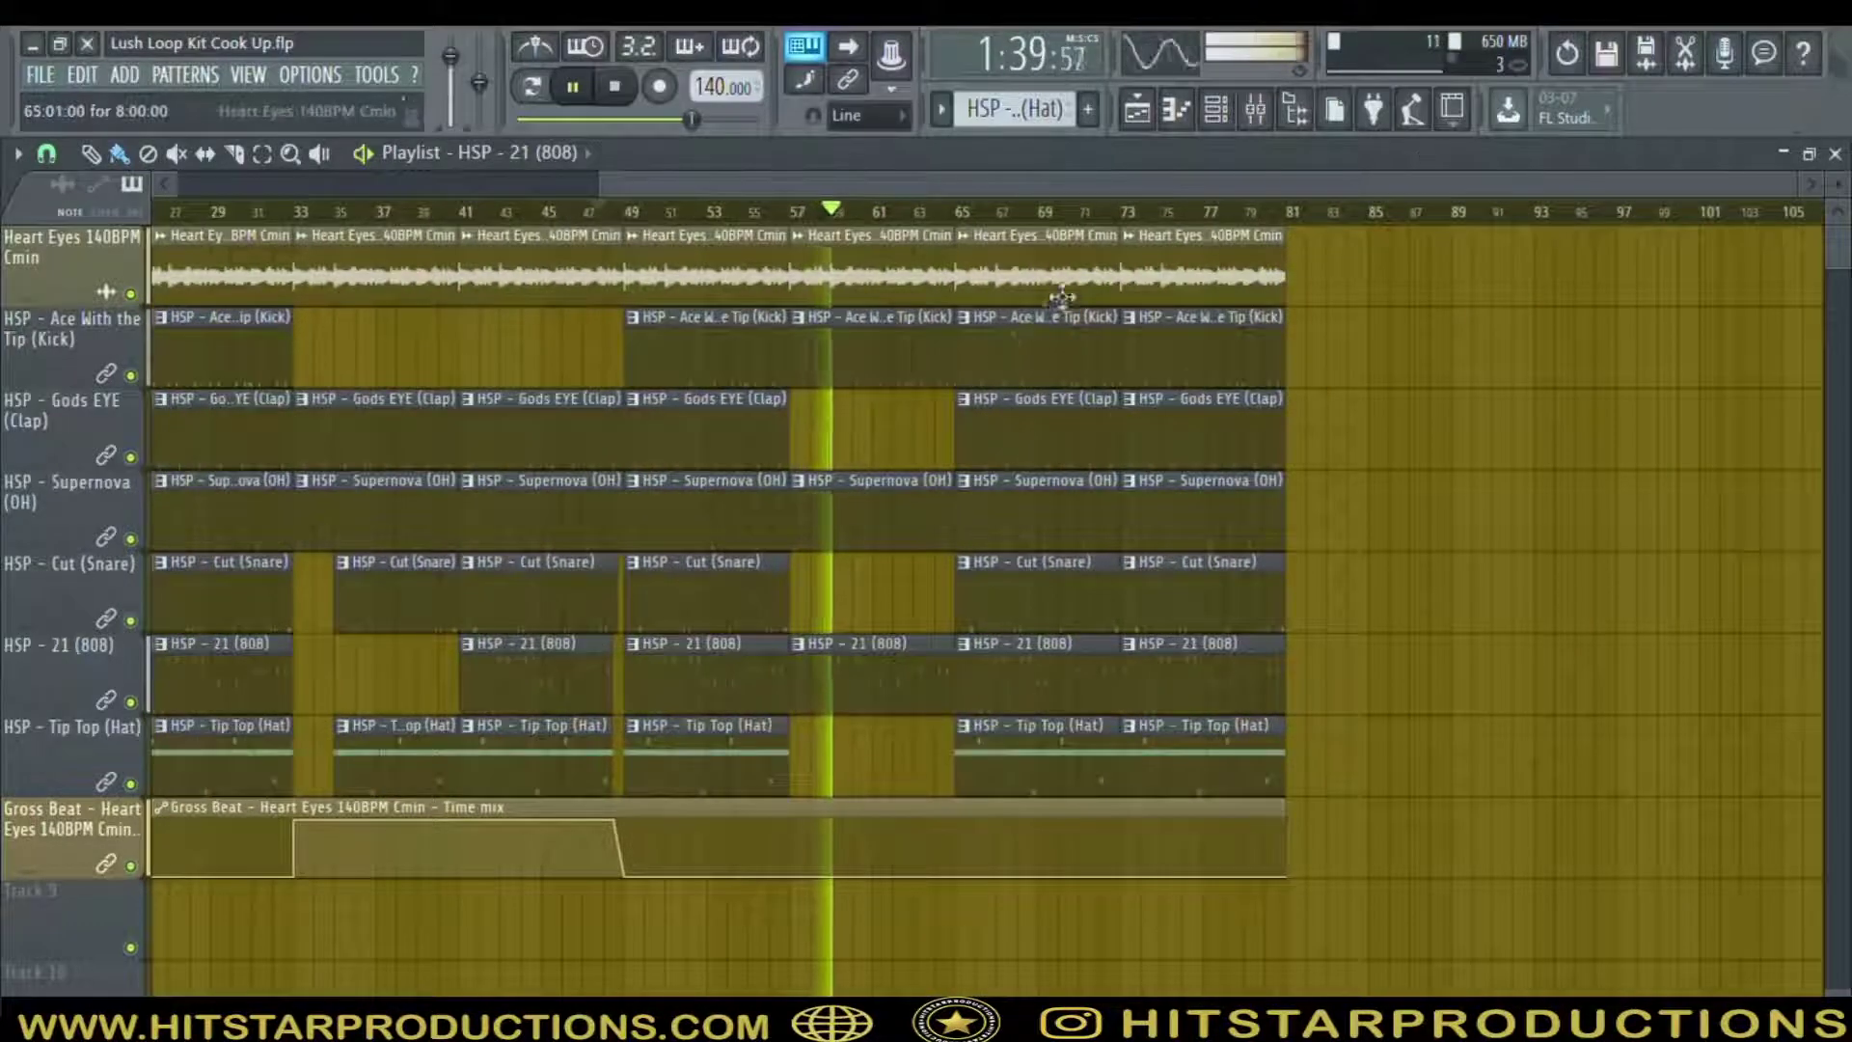
right_click(1052, 275)
right_click(1060, 352)
right_click(1066, 434)
right_click(1076, 516)
right_click(1086, 598)
right_click(1095, 680)
right_click(1104, 757)
right_click(1153, 757)
right_click(1172, 680)
right_click(1182, 599)
right_click(1192, 516)
right_click(1206, 275)
Slice the time mix automation clip at bar 65, where the loop now ends
scroll(965, 676, left, 1)
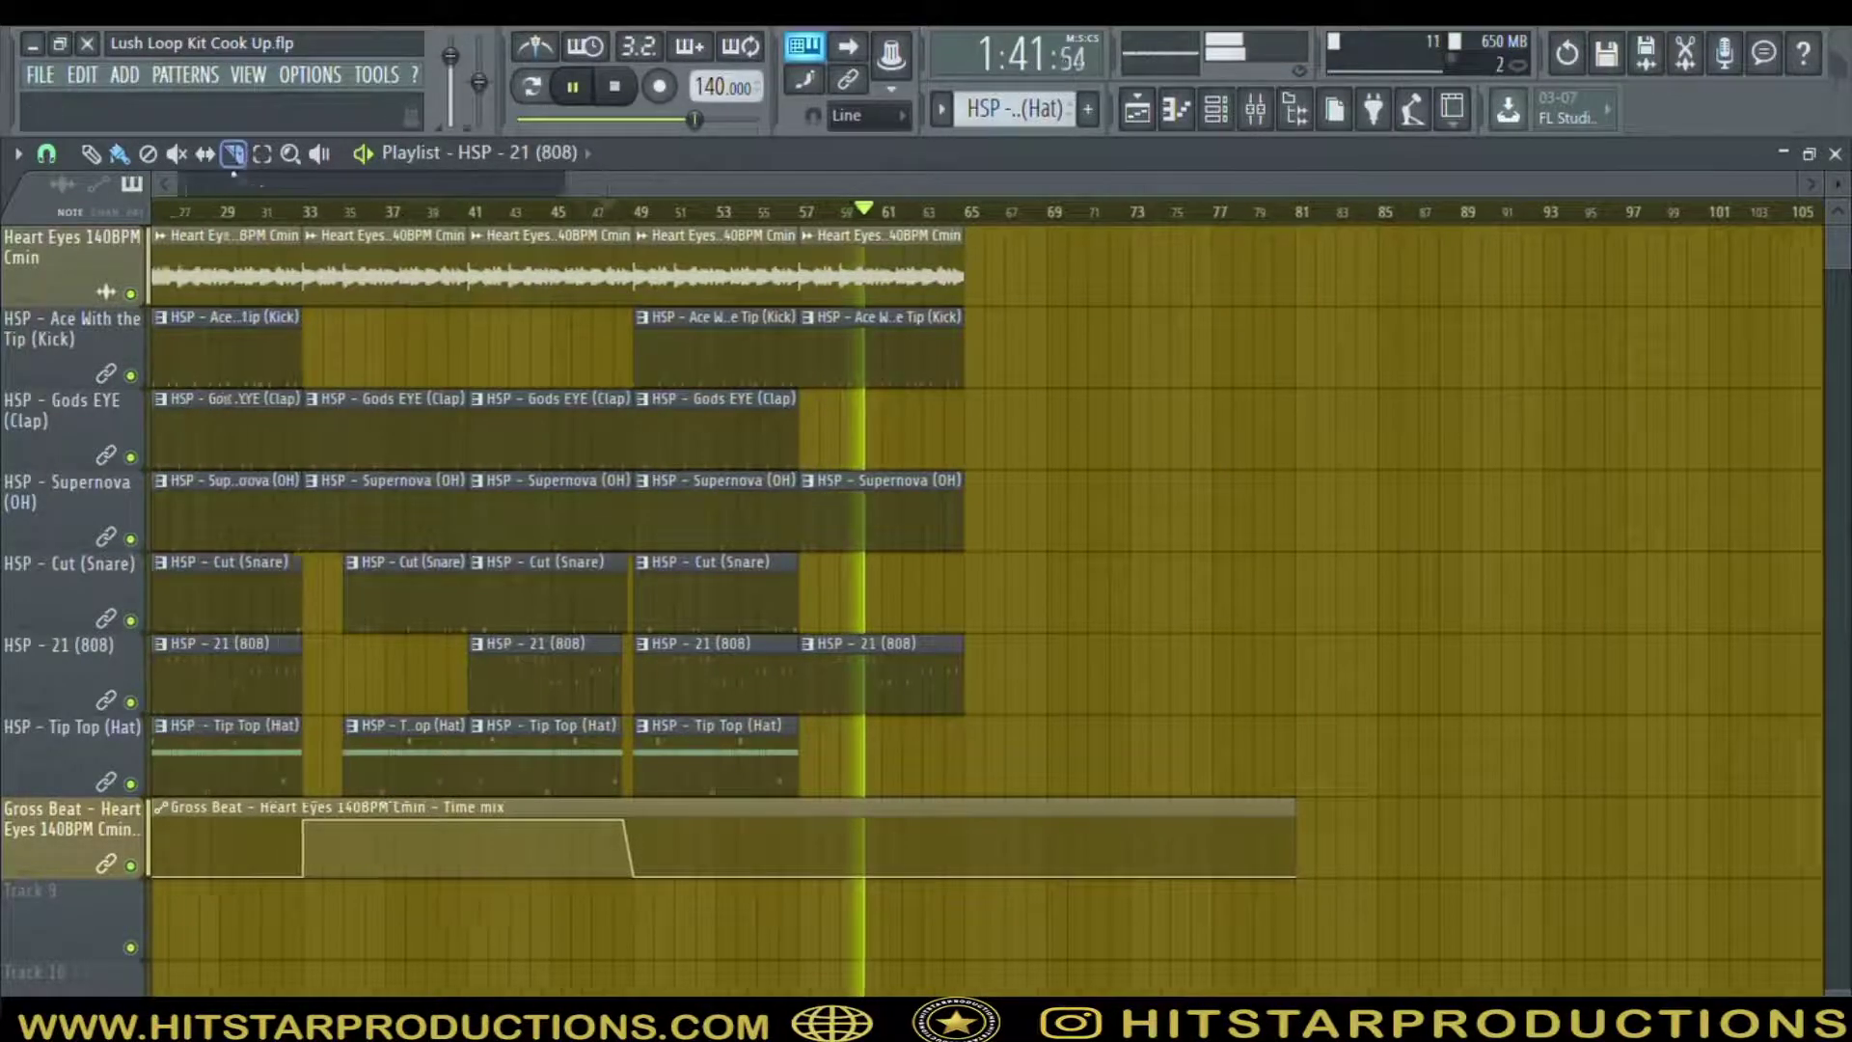
click(931, 772)
mouse_move(930, 810)
mouse_down()
mouse_move(1010, 831)
mouse_move(1012, 883)
mouse_up()
right_click(1015, 783)
click(234, 154)
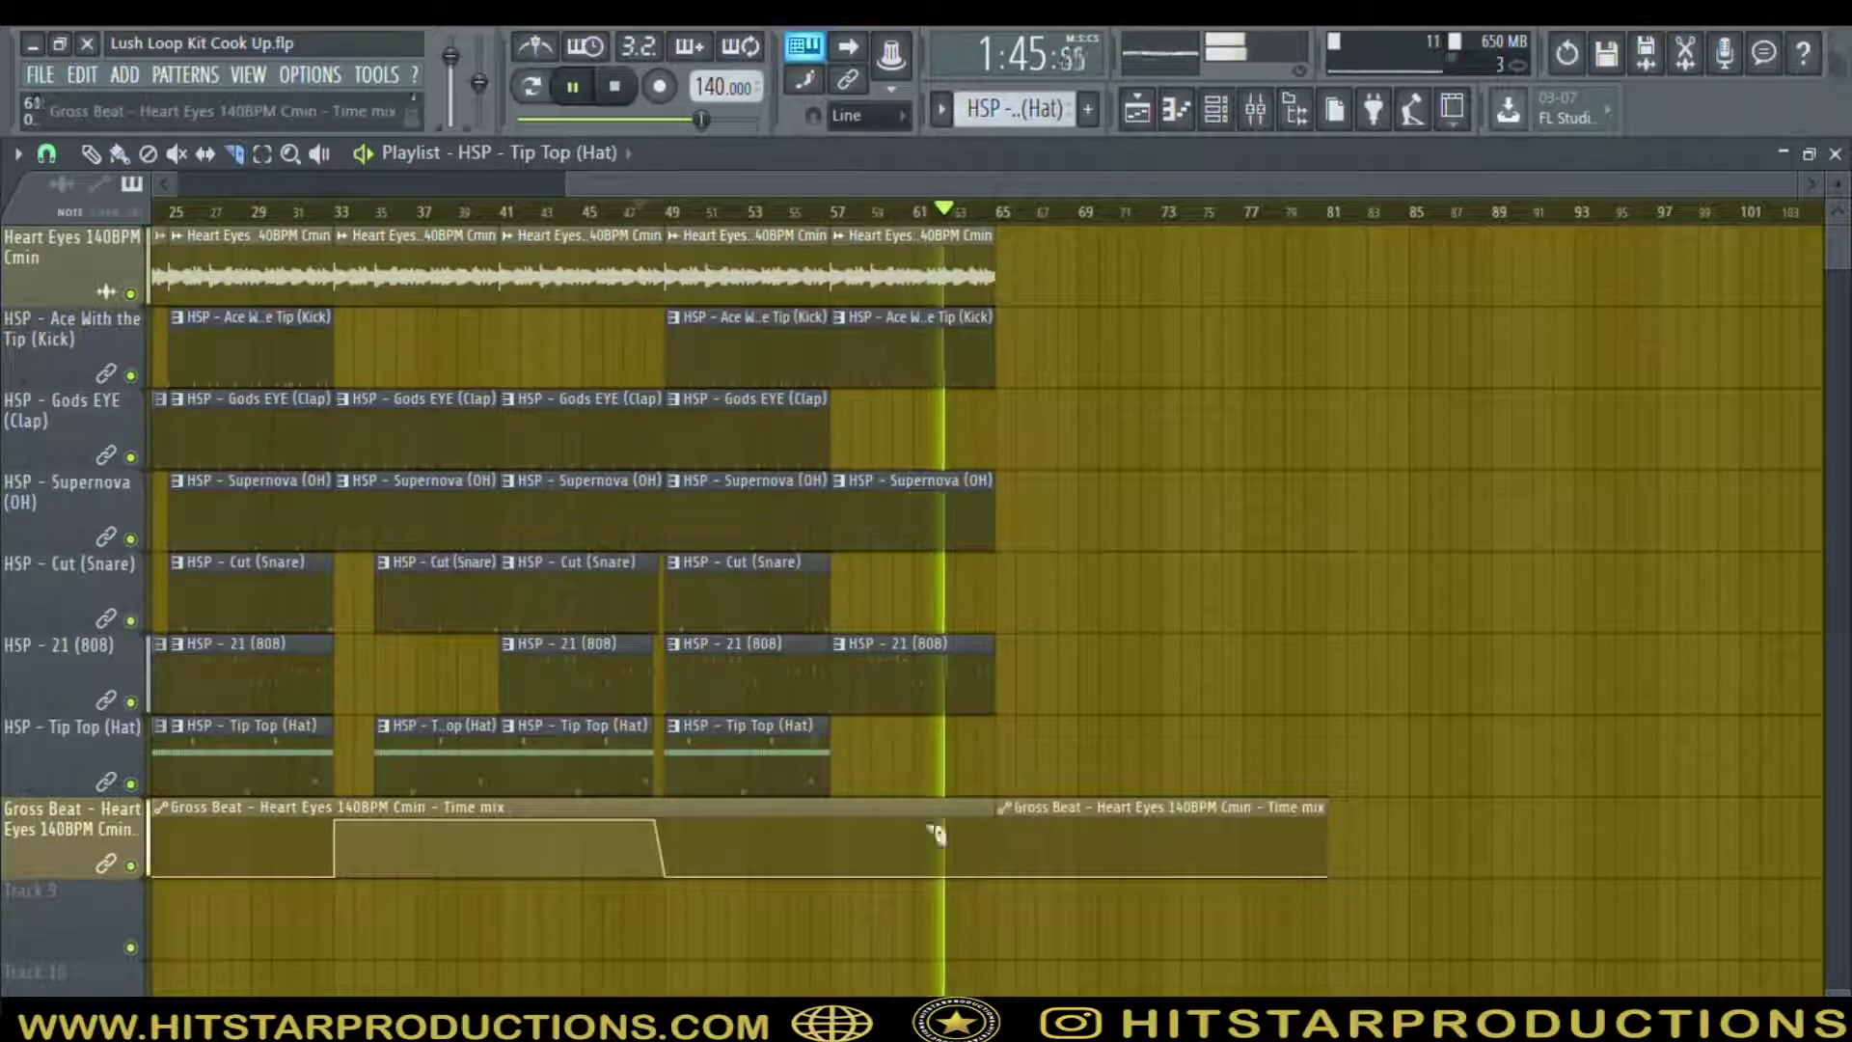